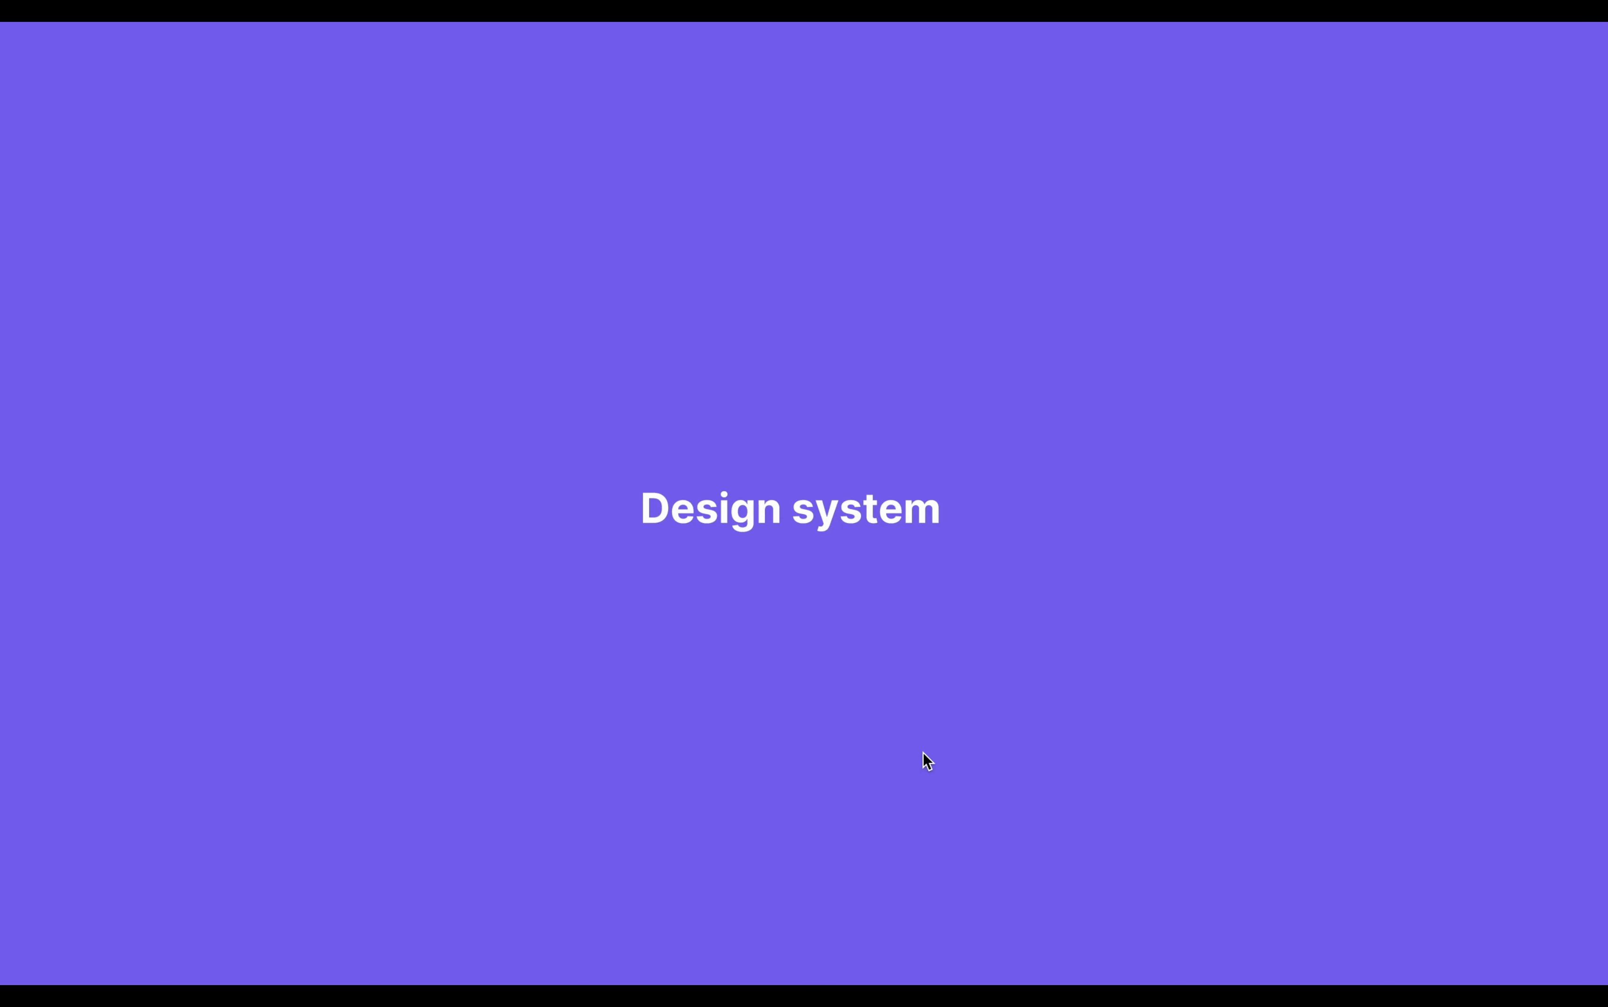
- Leave the Design system presentation and return to the Fusillo file's Tokens page
mouse_move(643, 68)
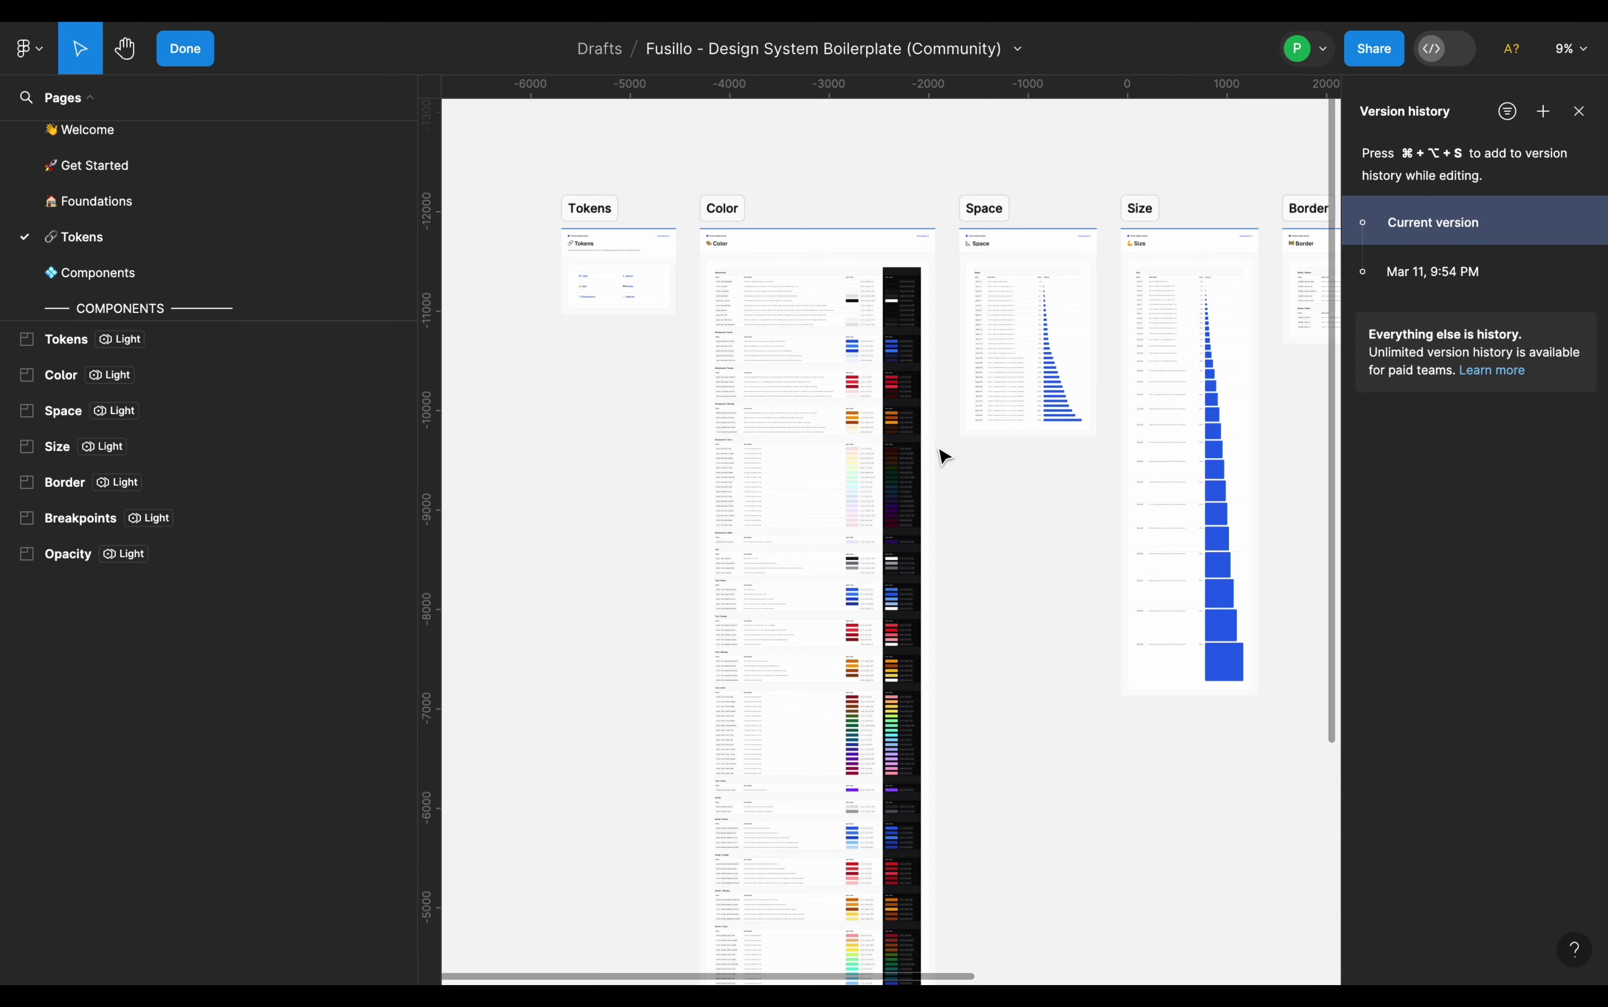
- Switch to the Foundations page and zoom in on its overview frame
scroll(639, 351, up, 2)
scroll(523, 288, up, 2)
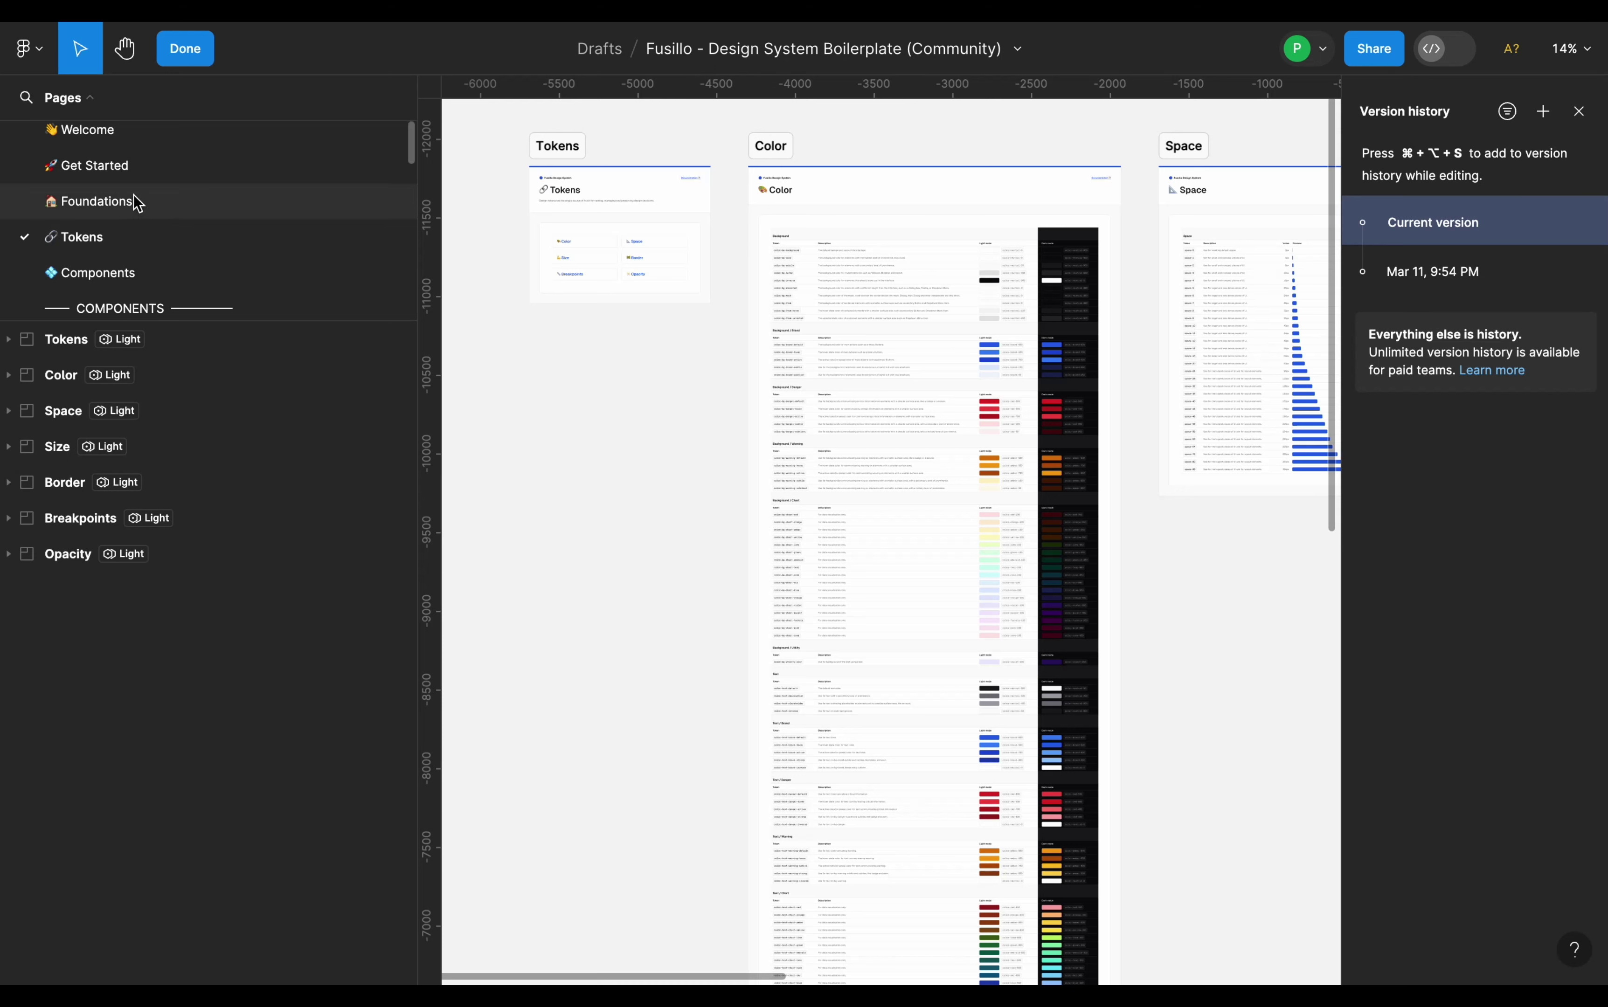
scroll(143, 178, up, 2)
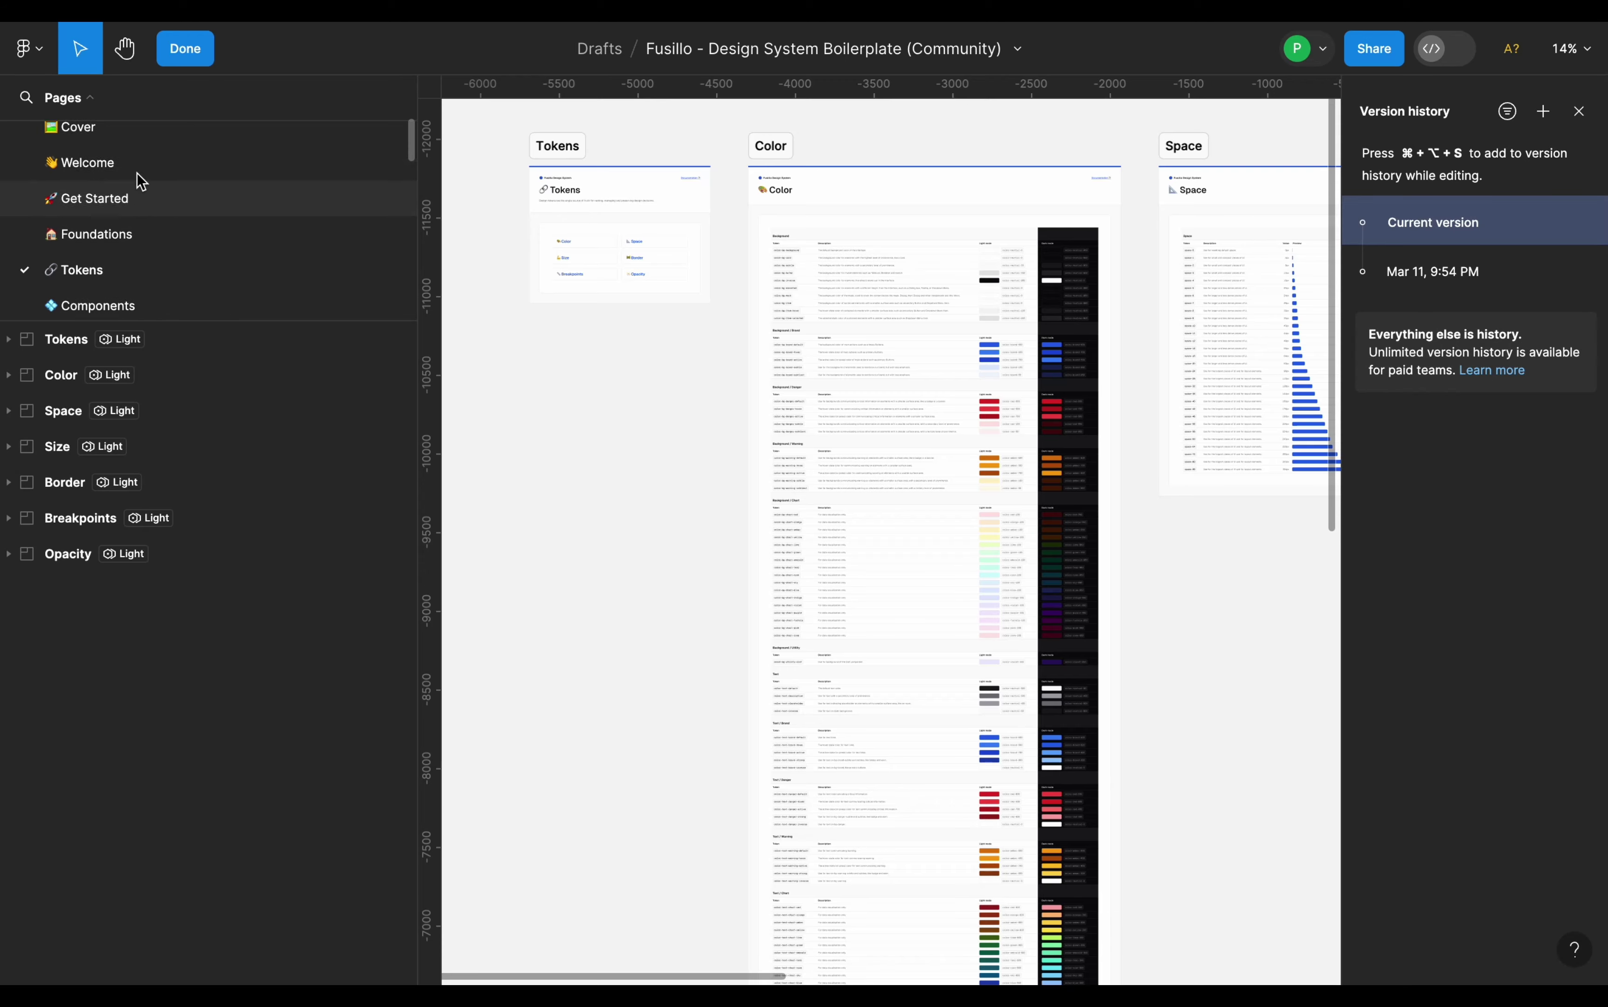
click(144, 242)
scroll(733, 297, up, 5)
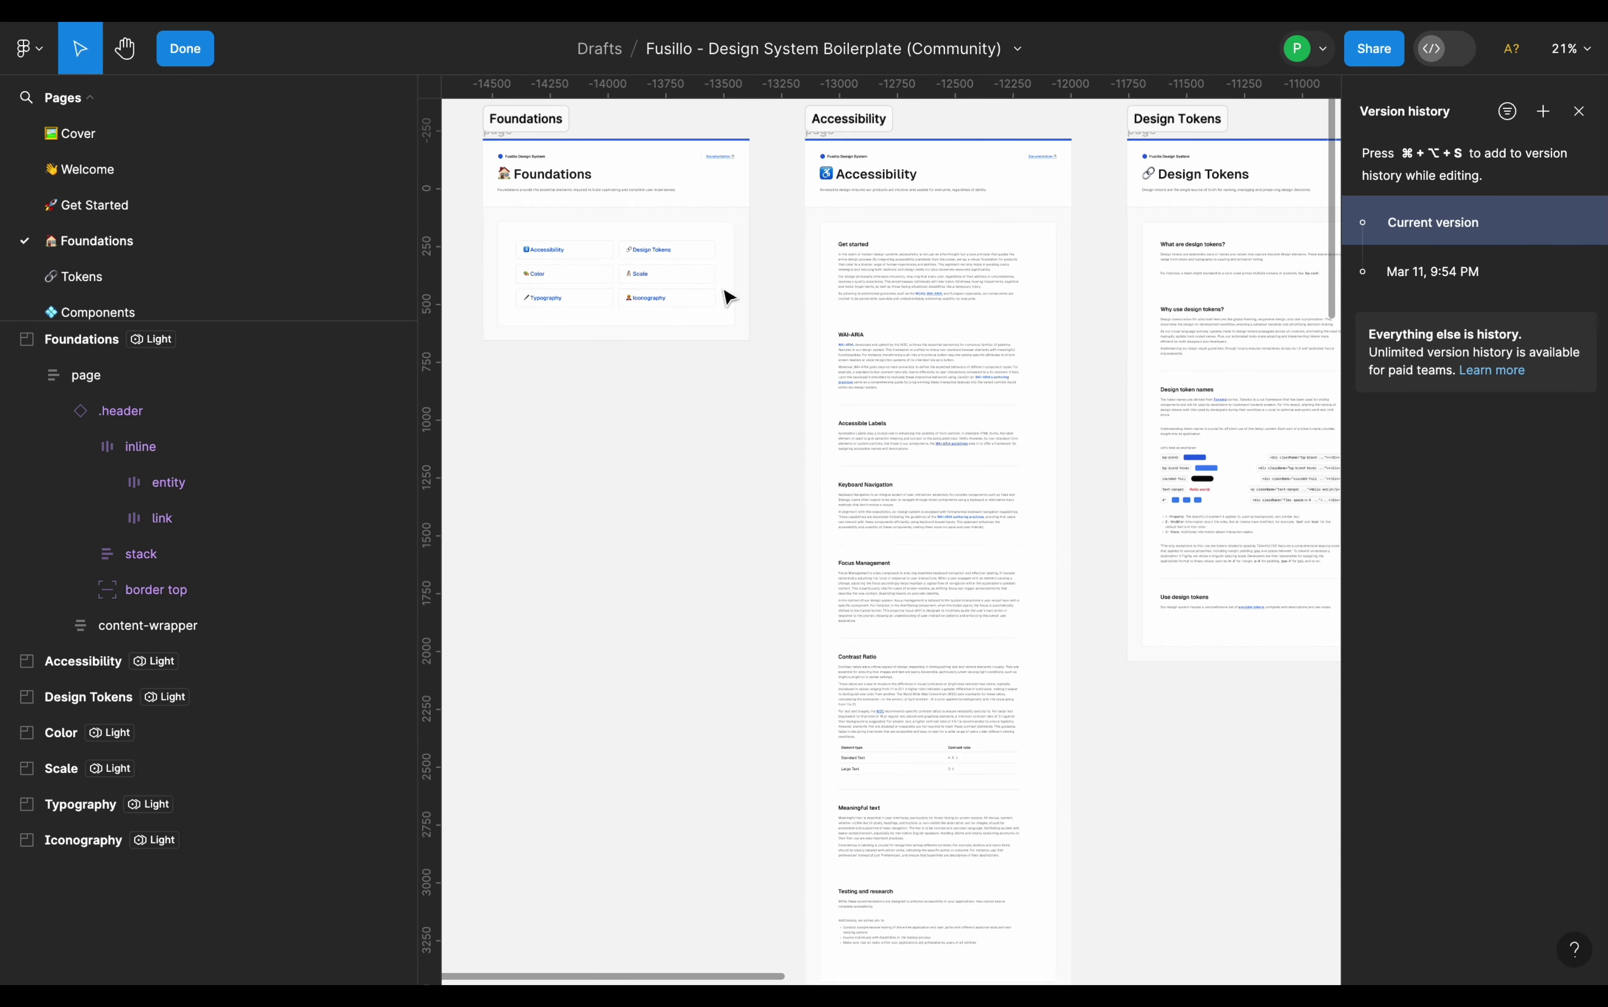
scroll(649, 216, up, 3)
double_click(656, 367)
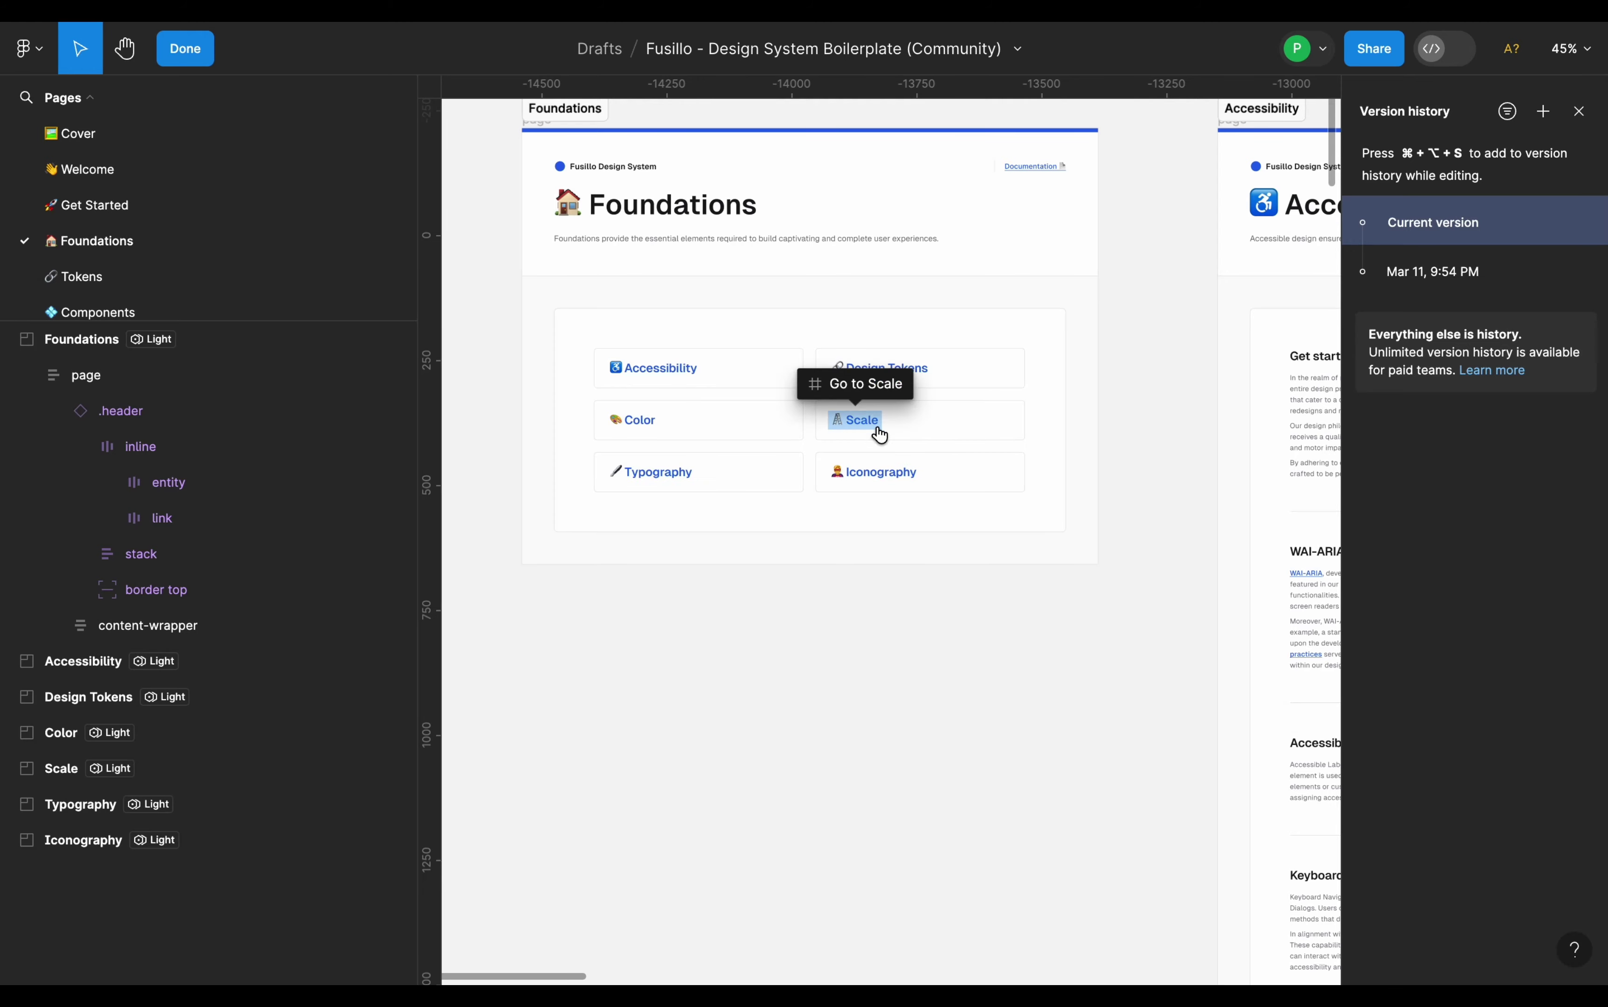
scroll(697, 426, down, 2)
scroll(696, 427, down, 5)
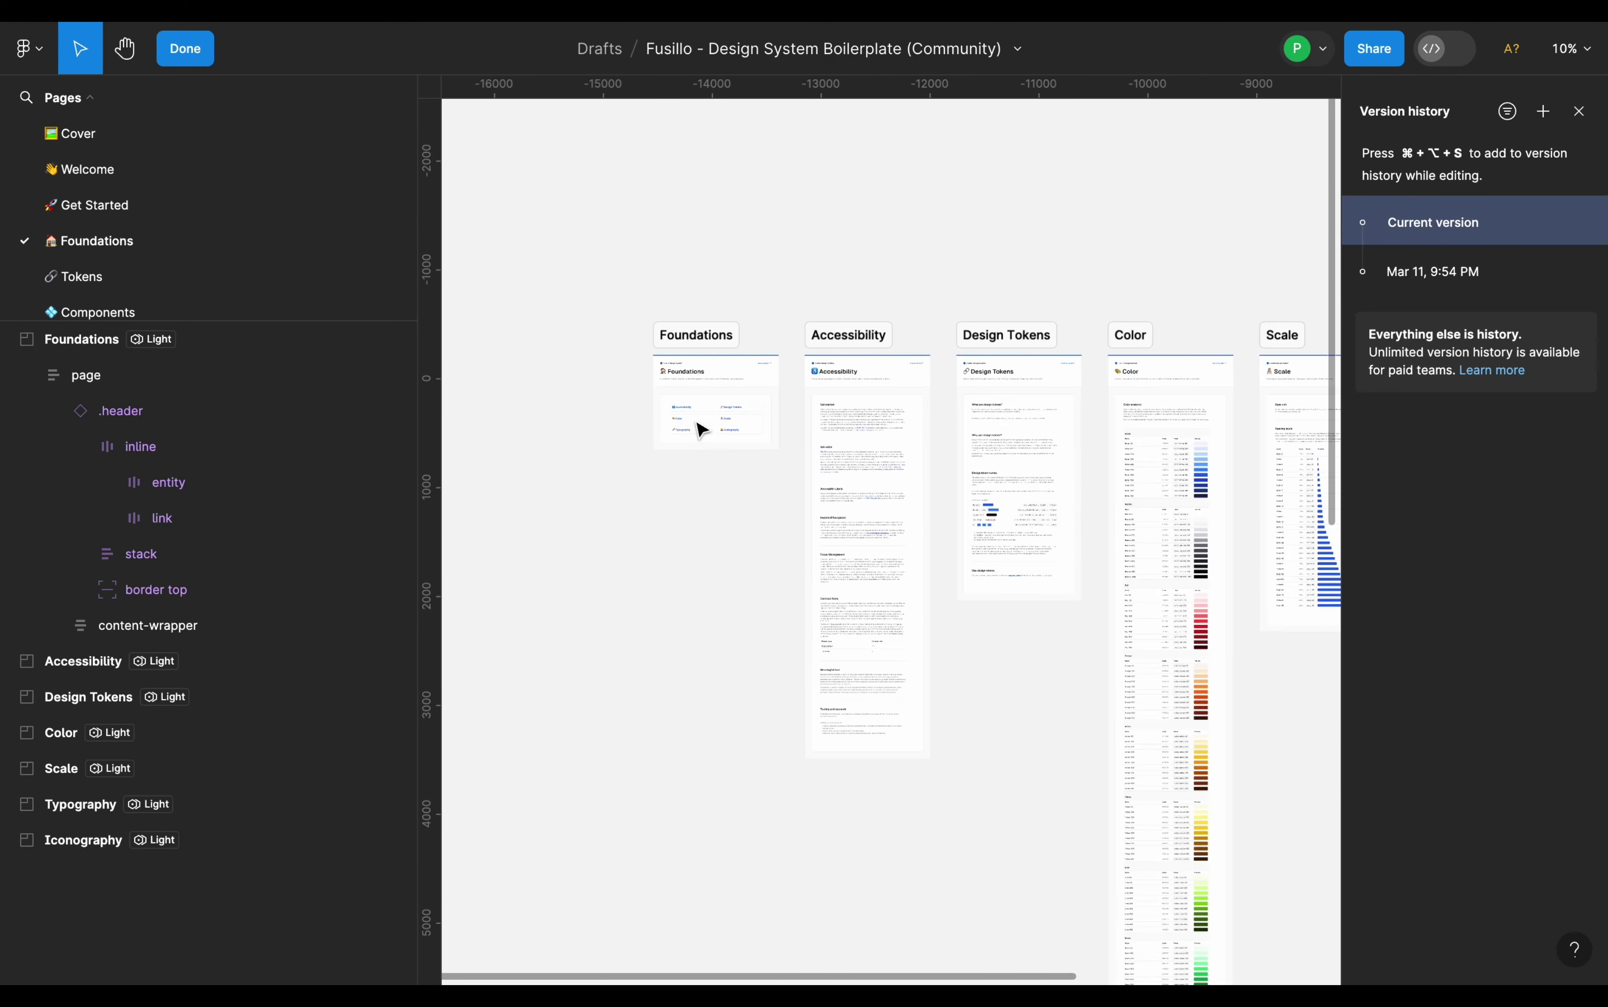
scroll(718, 427, right, 3)
scroll(718, 427, down, 1)
scroll(739, 423, right, 3)
scroll(739, 422, down, 1)
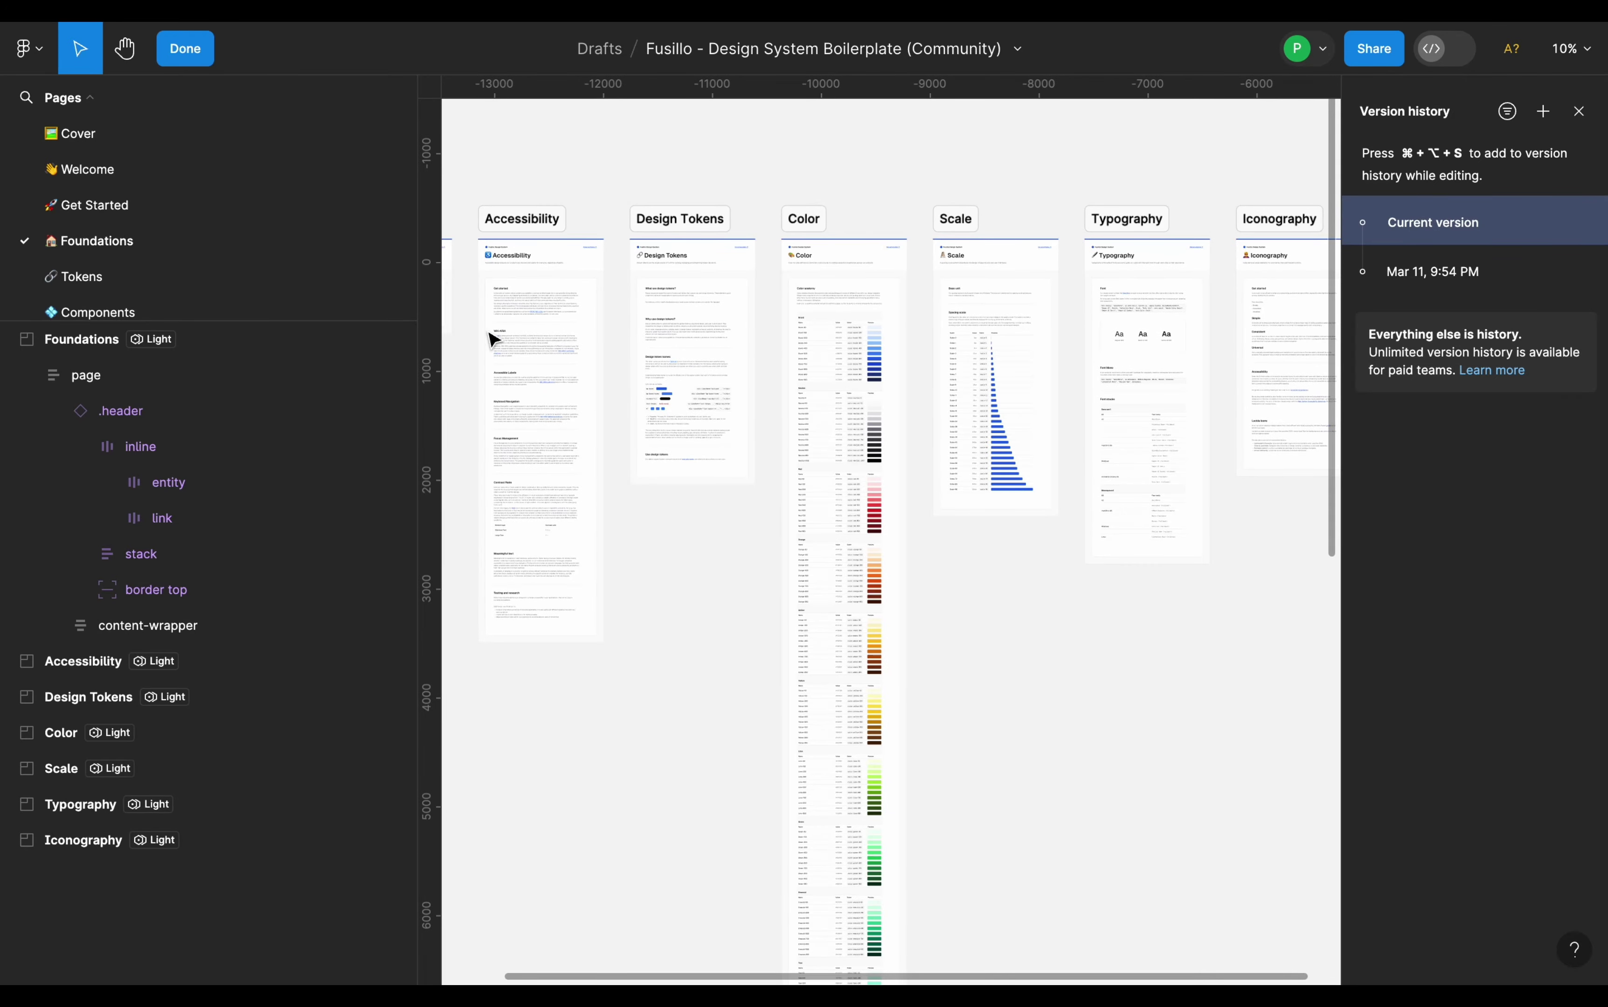
scroll(506, 341, up, 5)
scroll(722, 341, down, 5)
scroll(908, 331, right, 5)
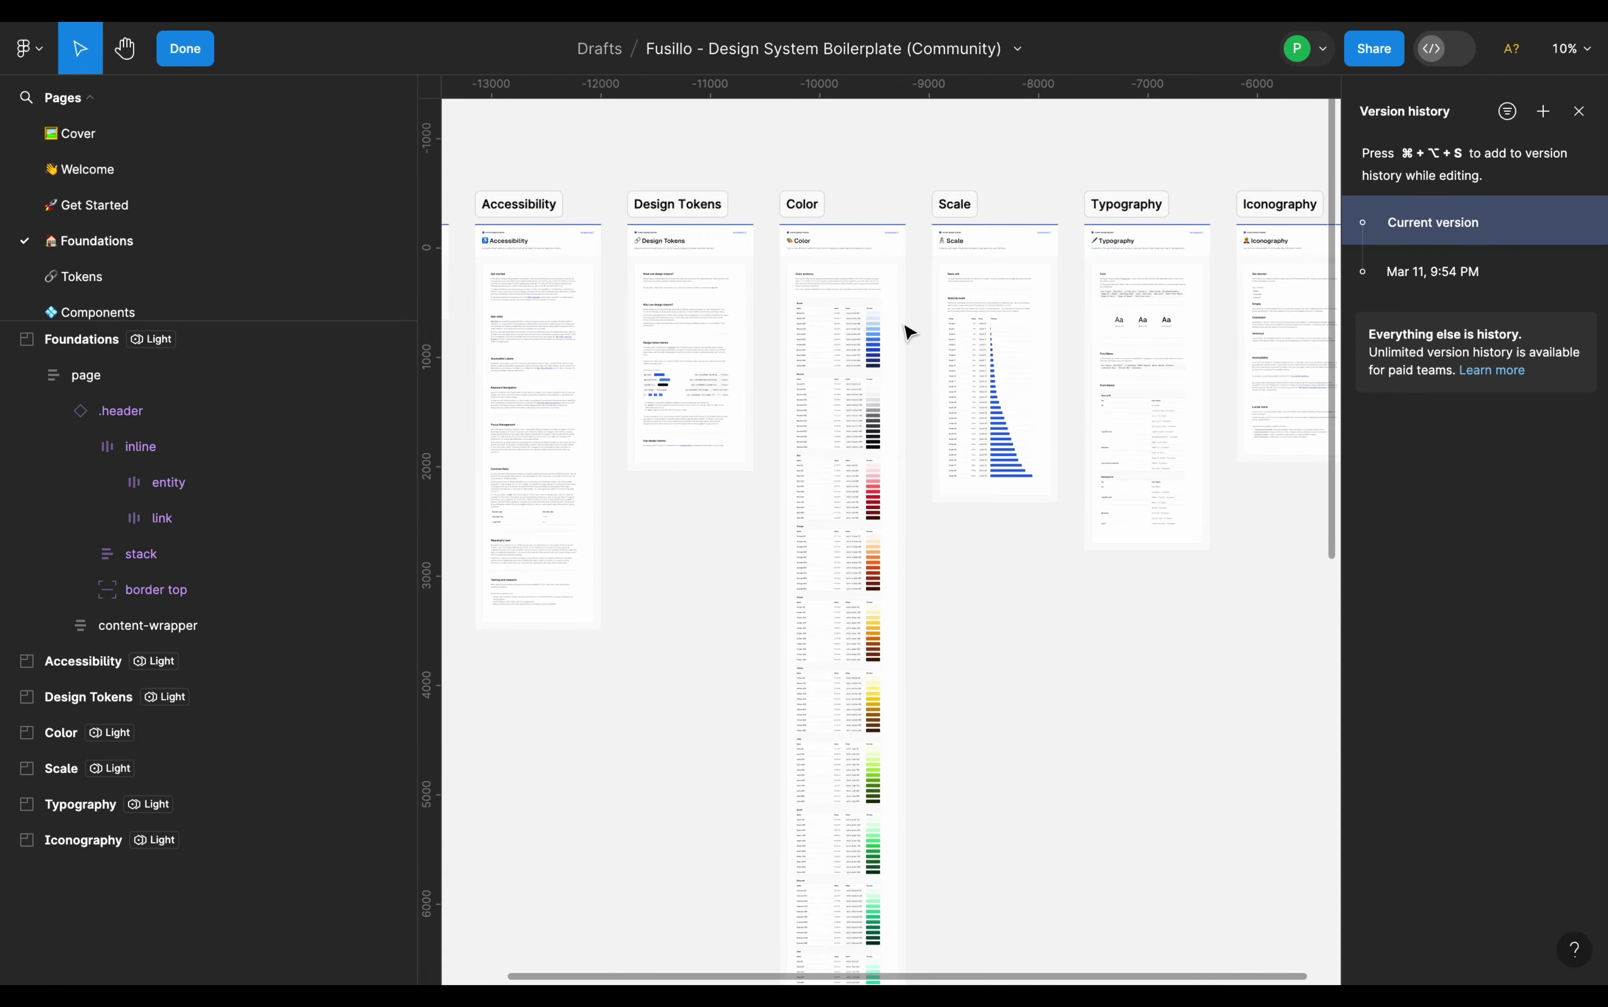
scroll(716, 330, up, 4)
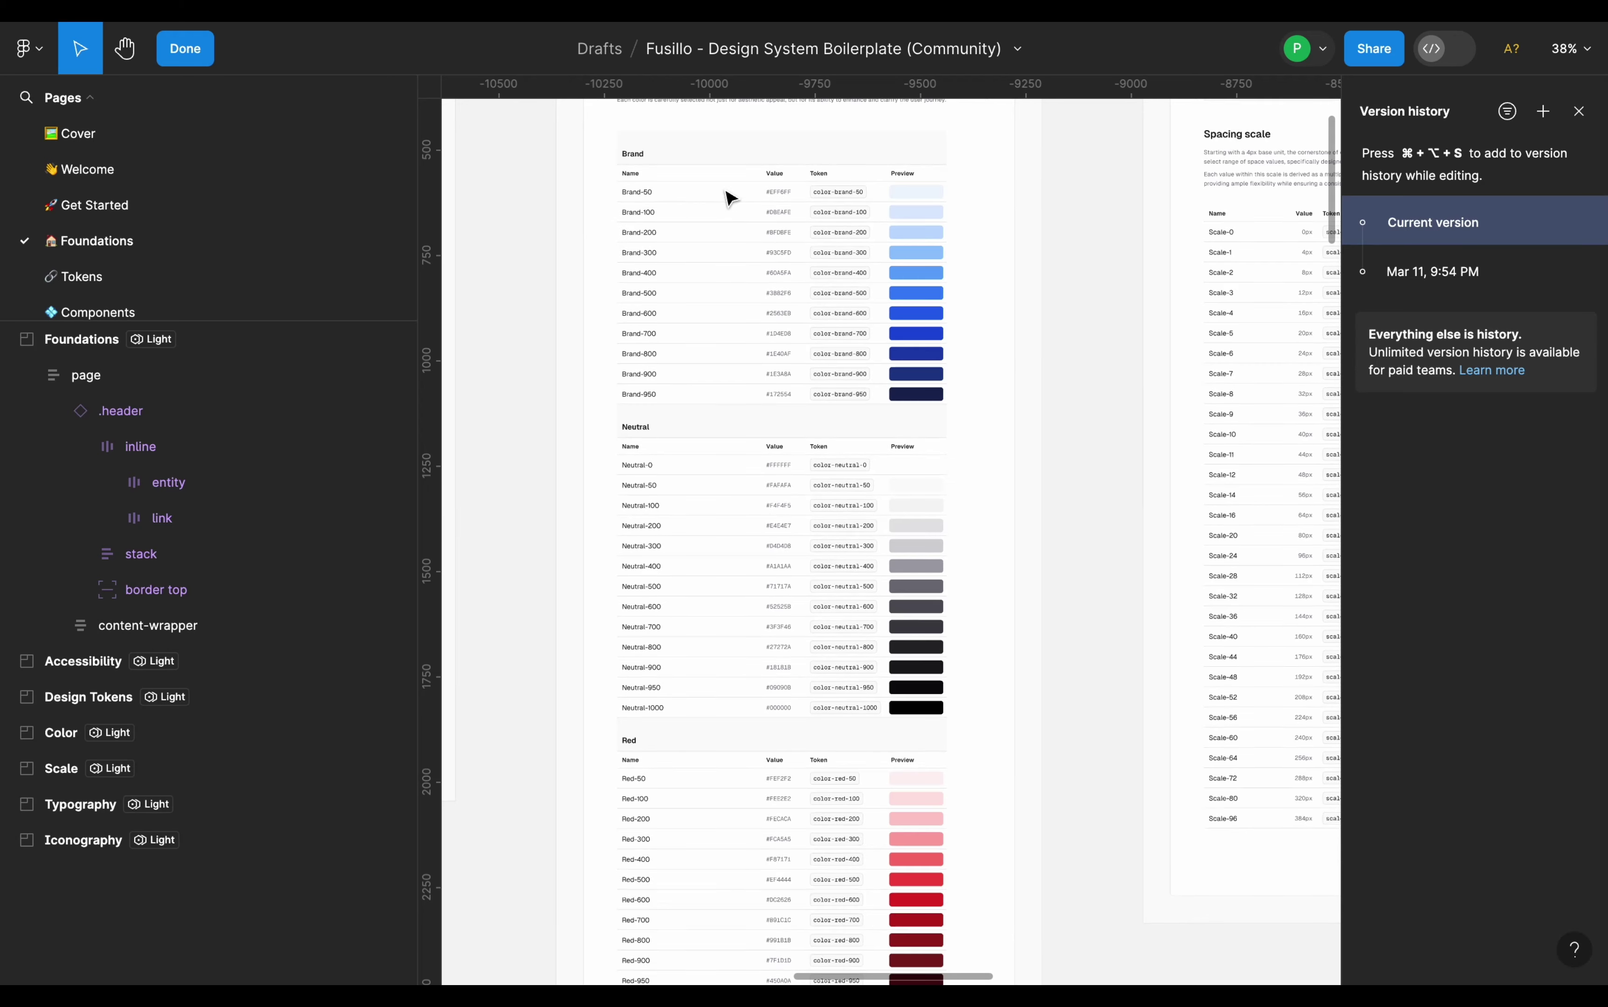
scroll(787, 211, up, 1)
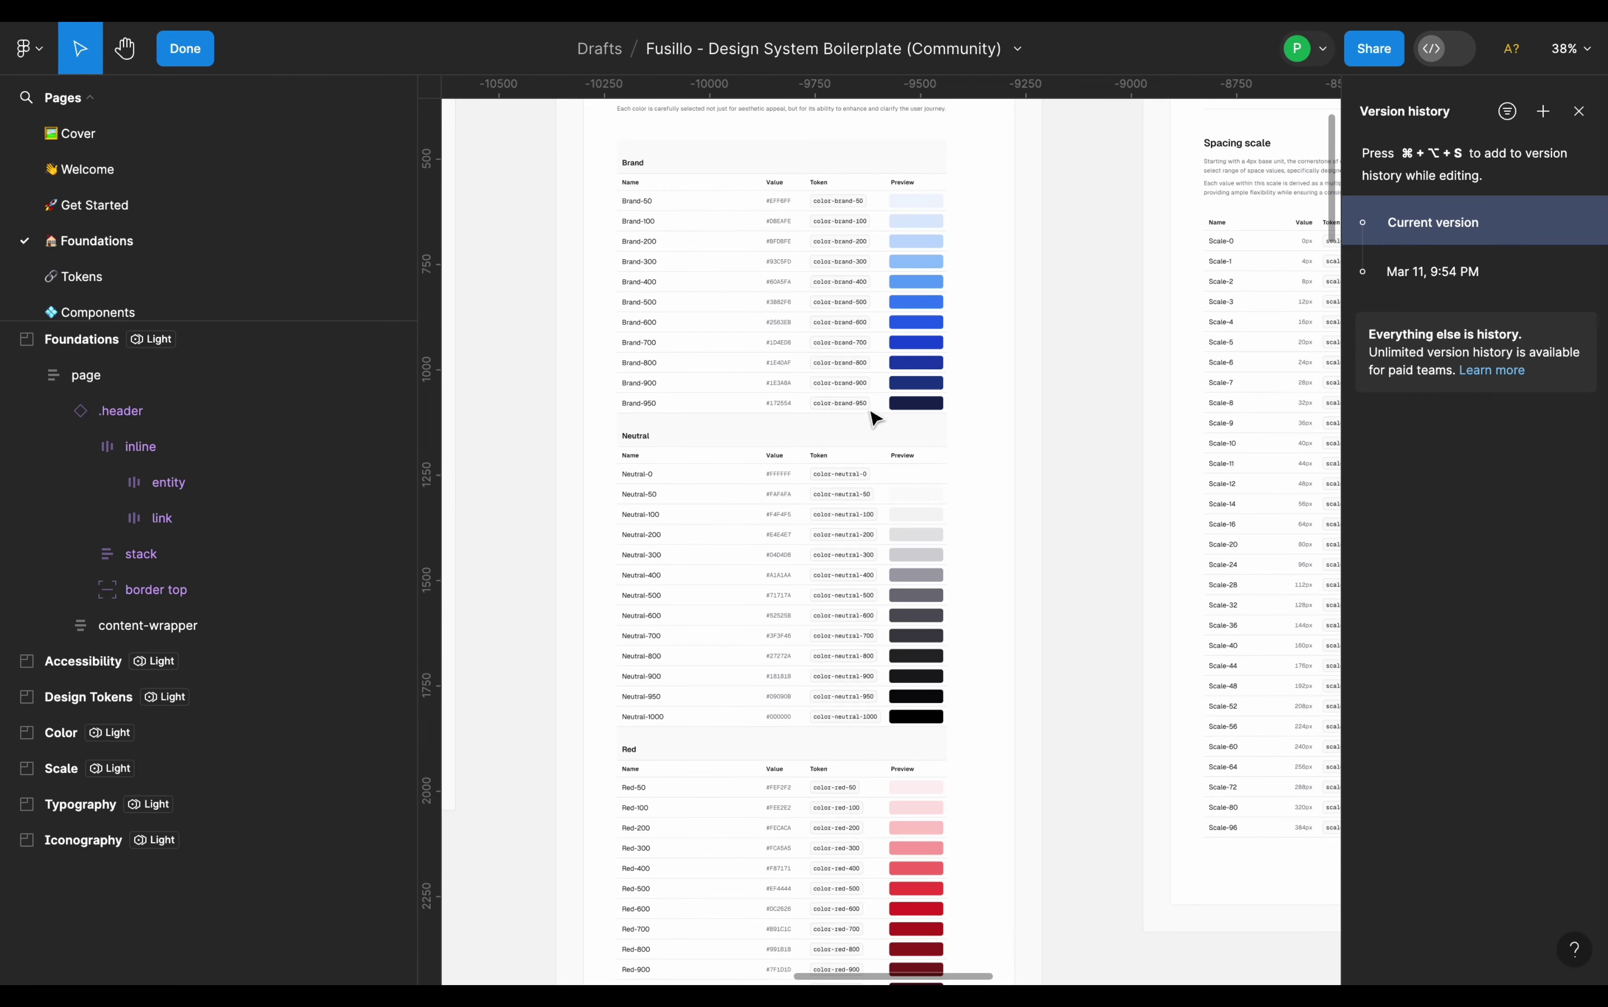
scroll(832, 419, down, 3)
scroll(906, 454, right, 6)
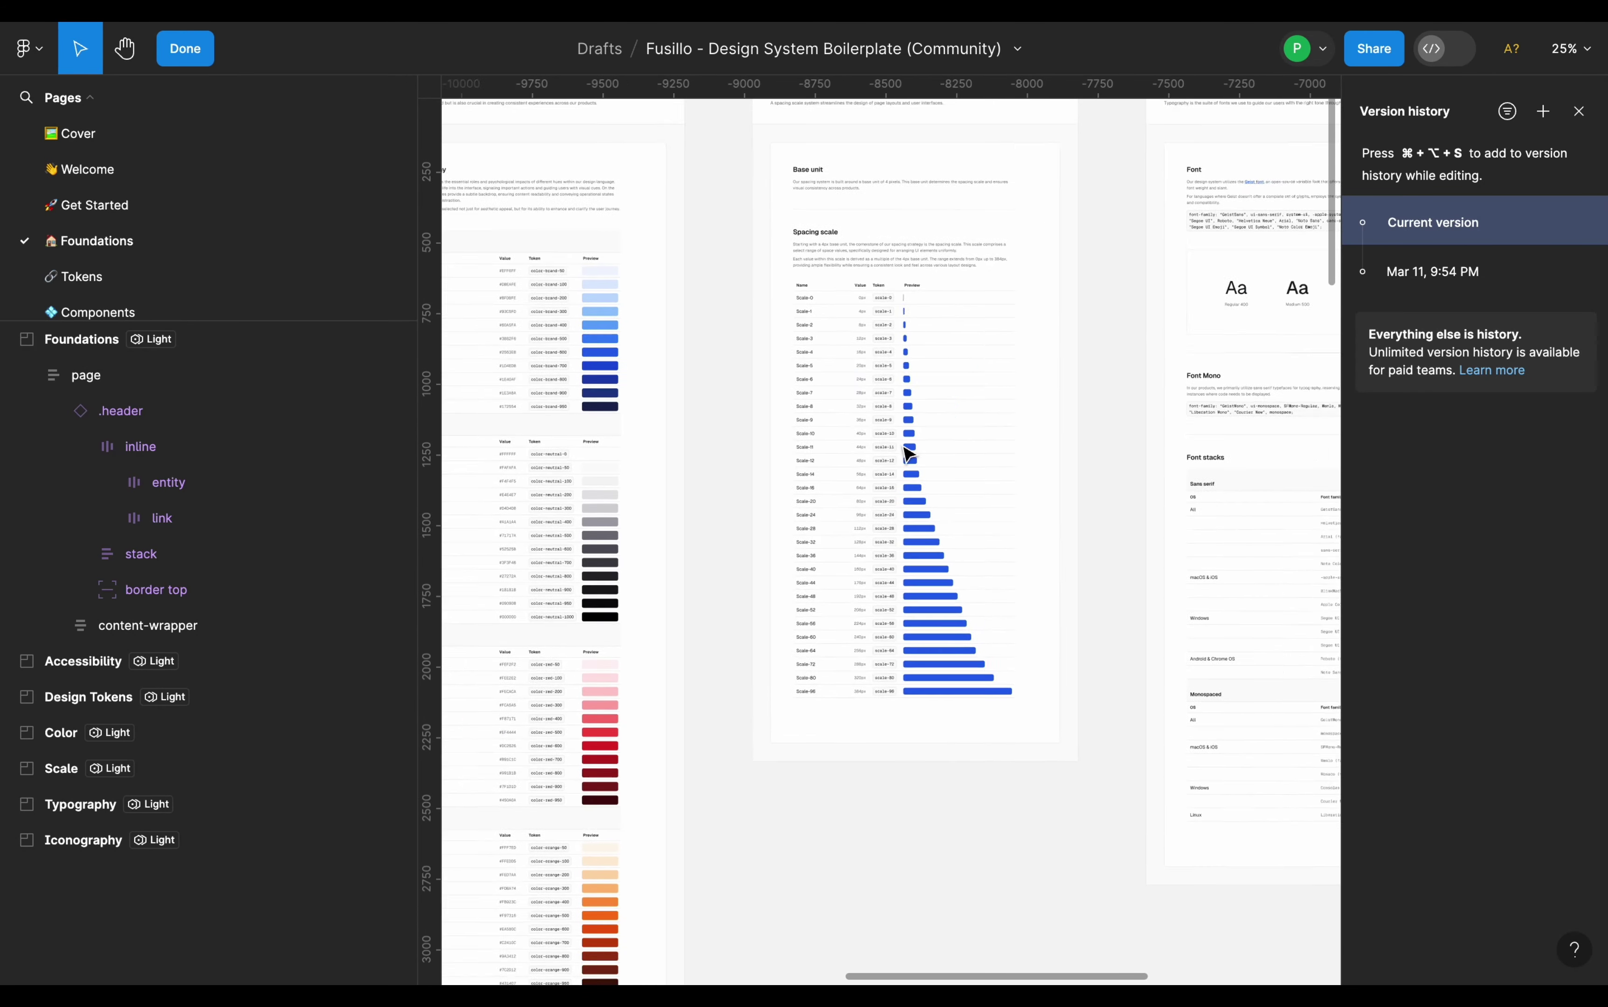
scroll(899, 440, up, 2)
scroll(816, 313, up, 4)
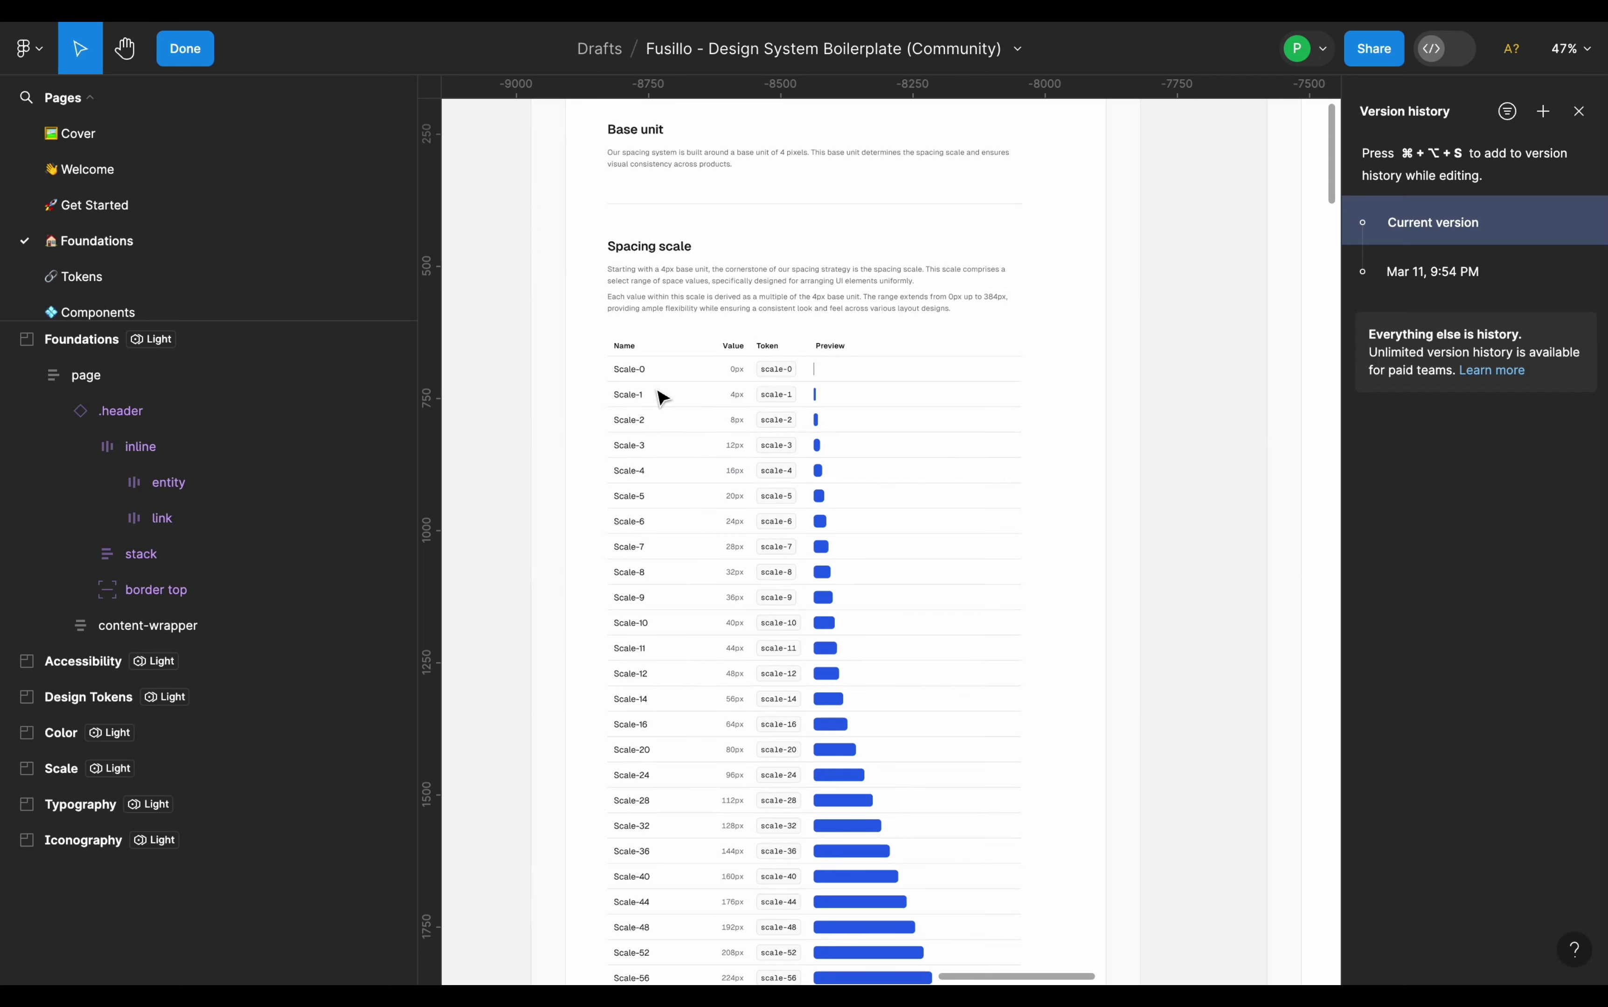
scroll(799, 443, up, 3)
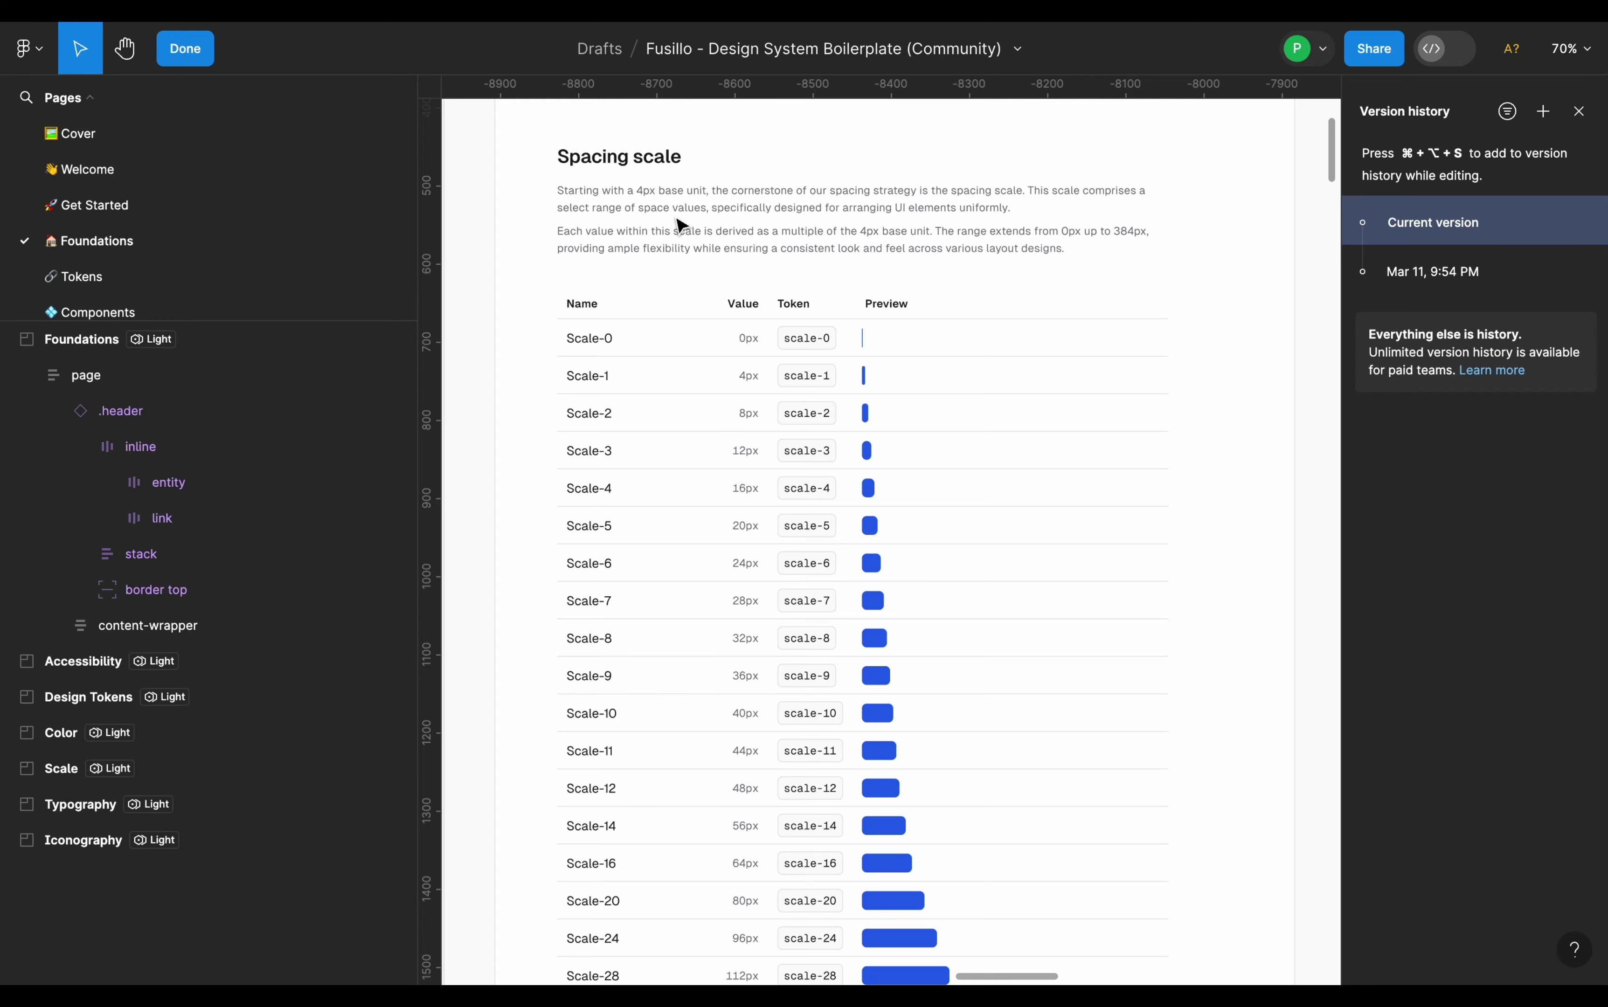
scroll(686, 266, down, 5)
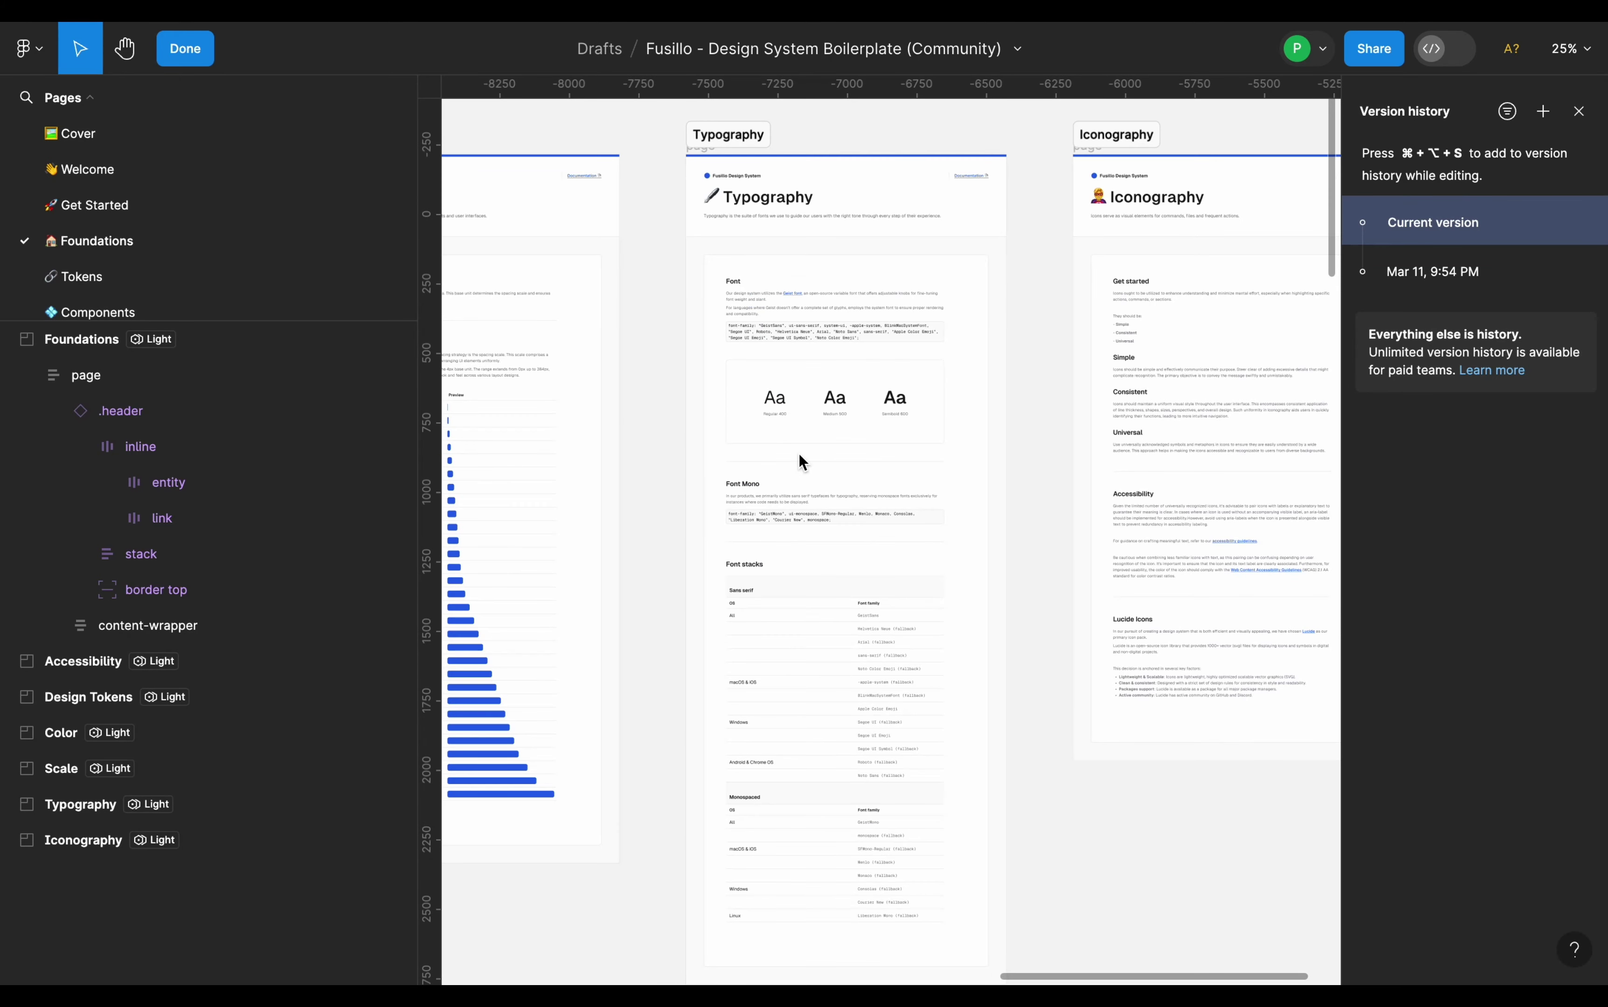
scroll(798, 454, up, 3)
scroll(799, 460, down, 3)
scroll(815, 475, down, 2)
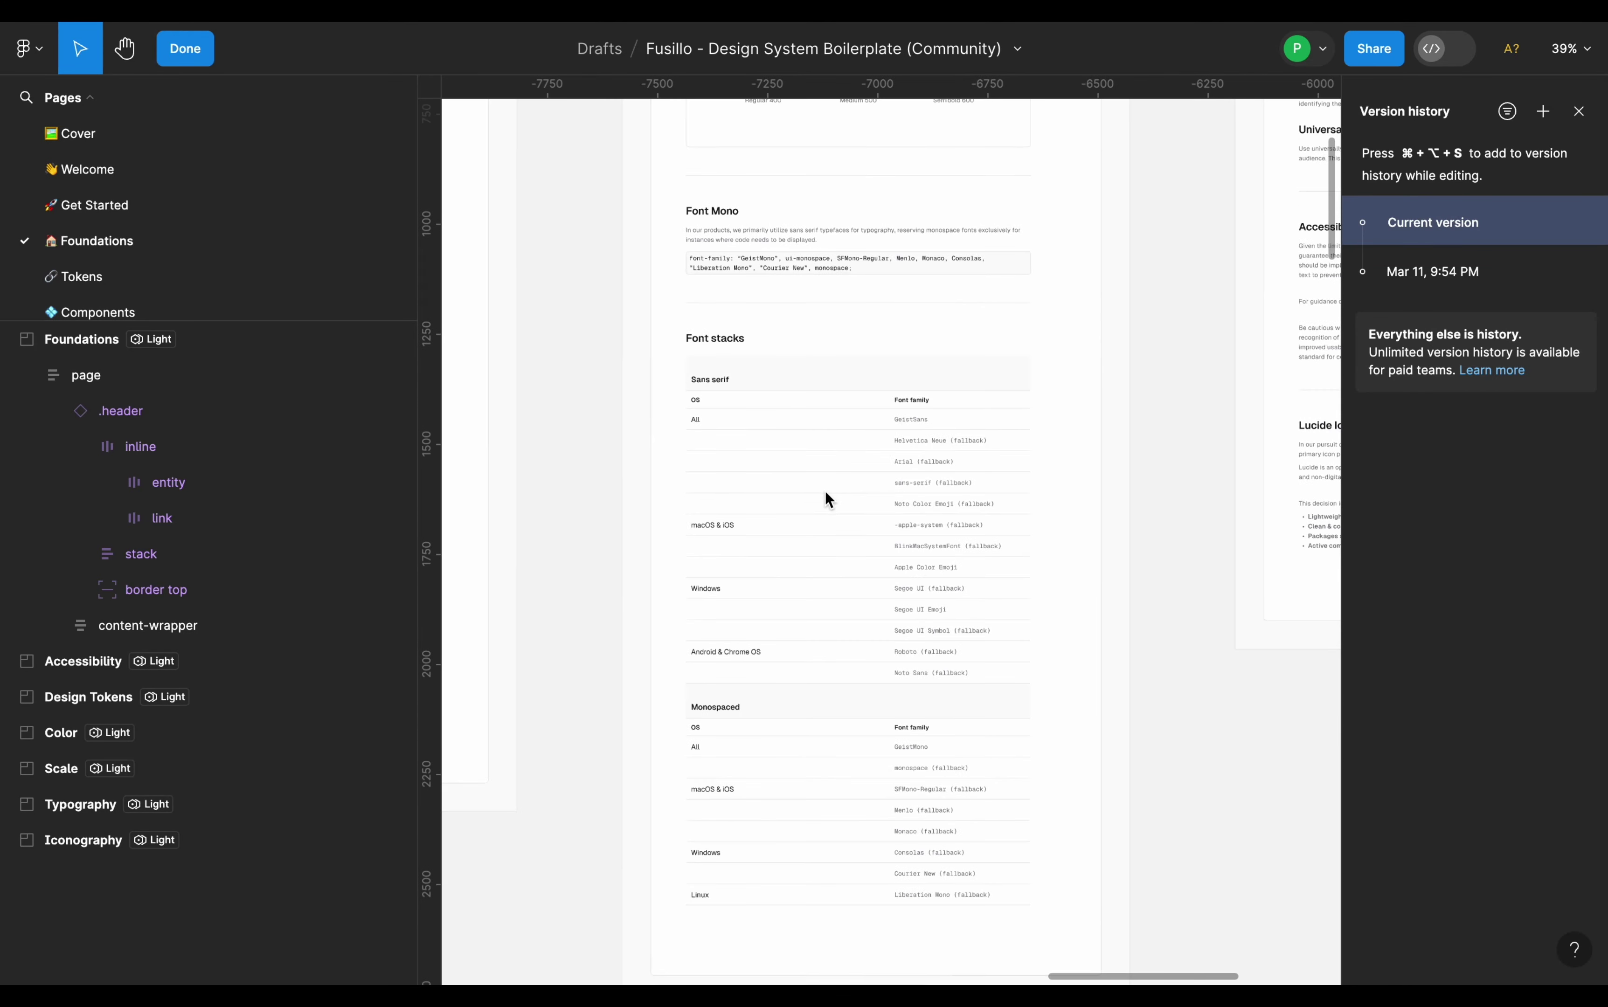
scroll(879, 495, down, 2)
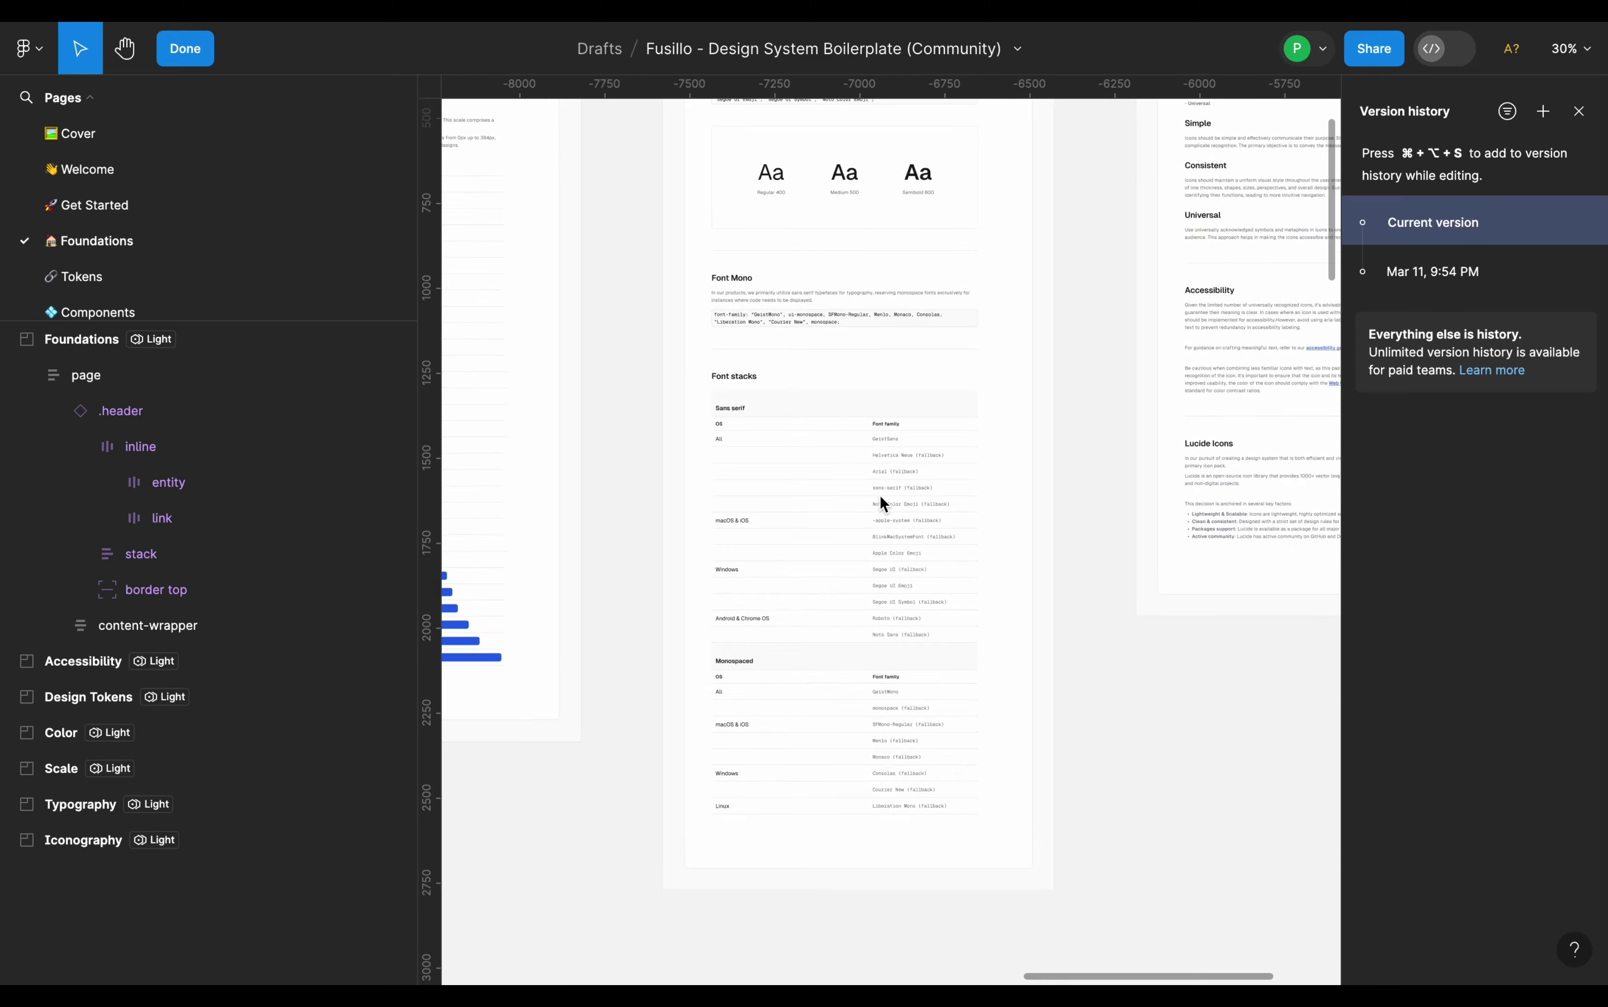
scroll(886, 494, right, 4)
scroll(893, 493, up, 3)
scroll(893, 494, right, 2)
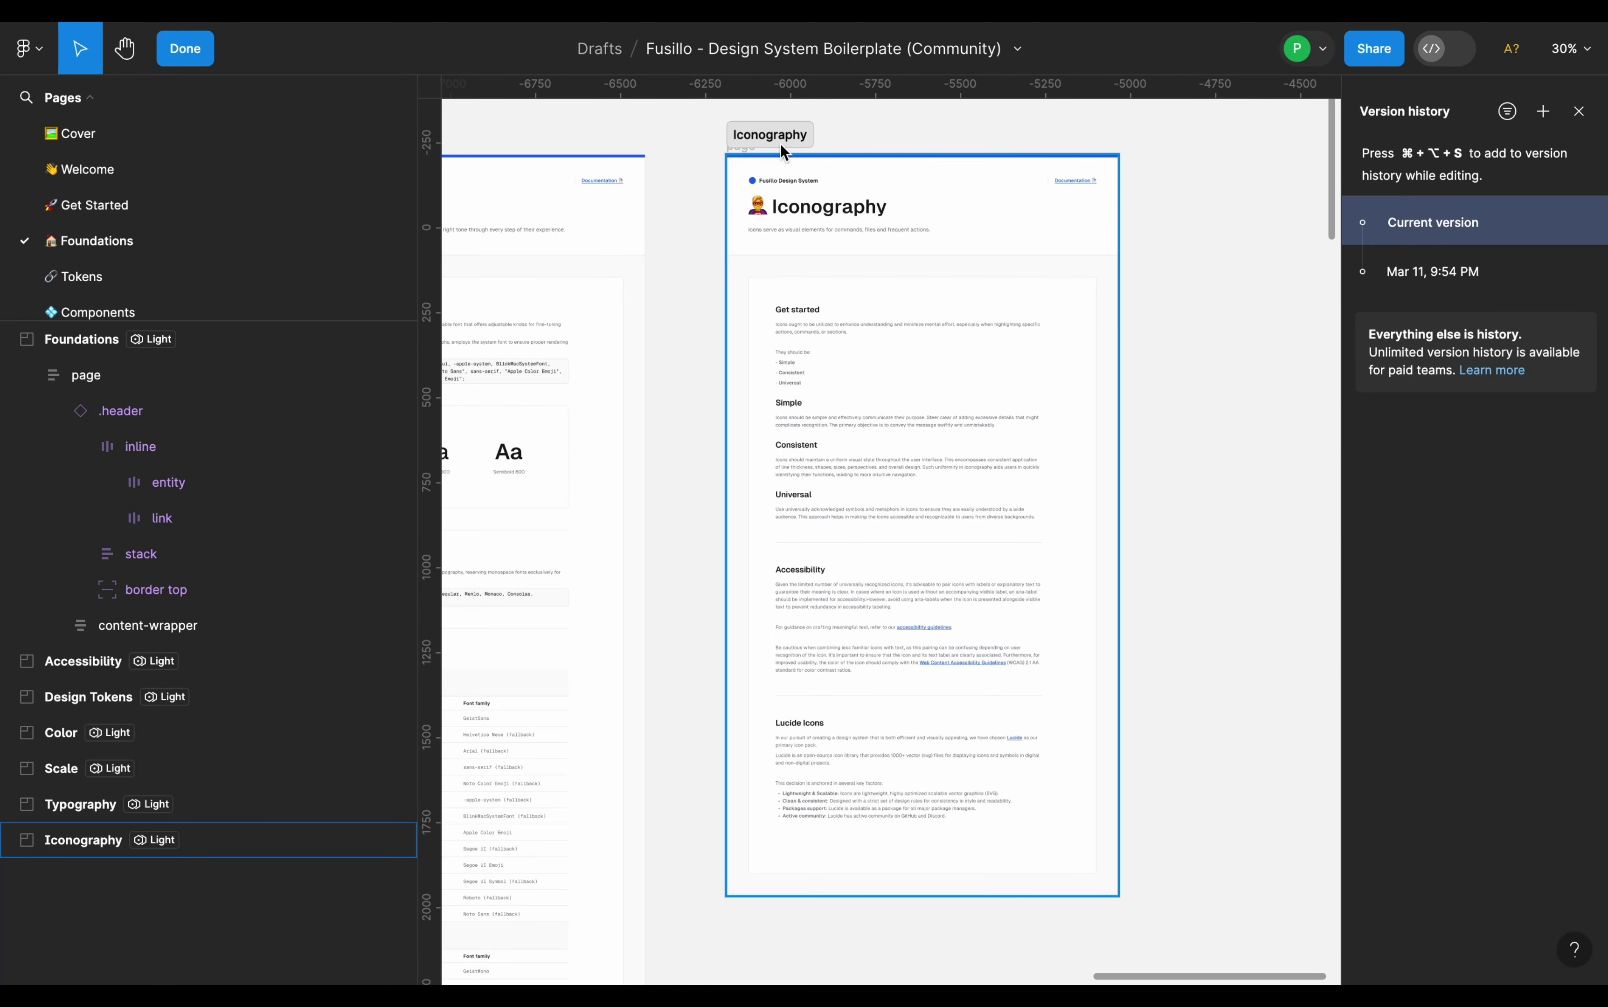
scroll(121, 276, down, 2)
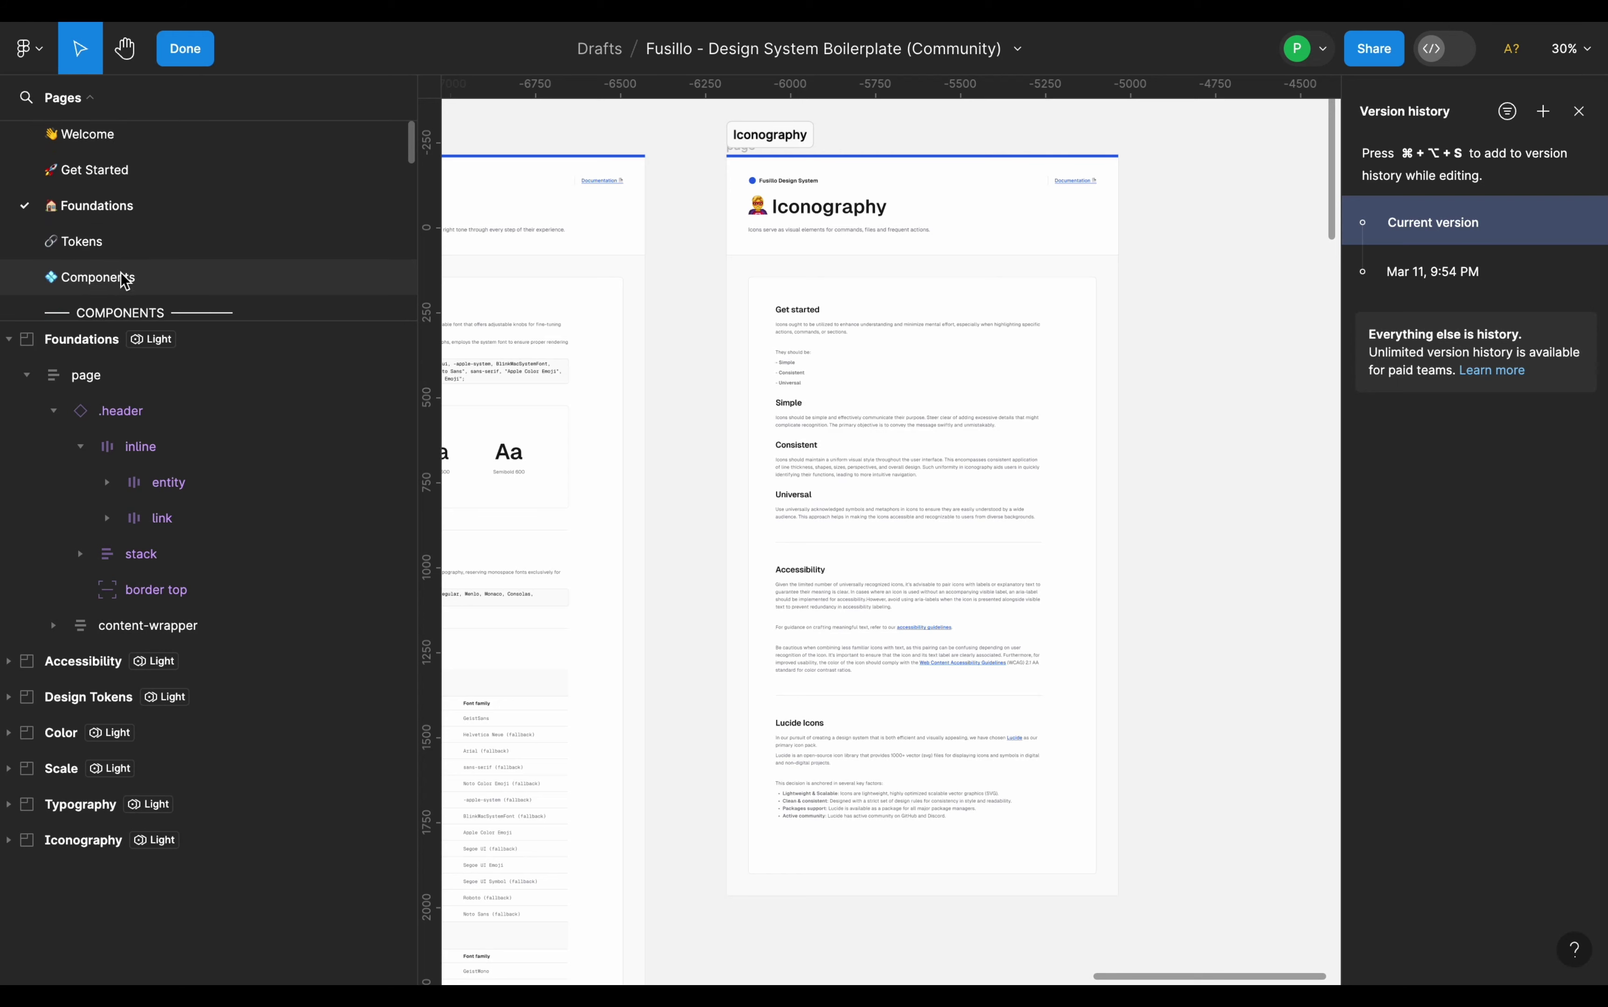
- Open the Components page and look through the Accordion component page
scroll(125, 275, down, 1)
click(154, 206)
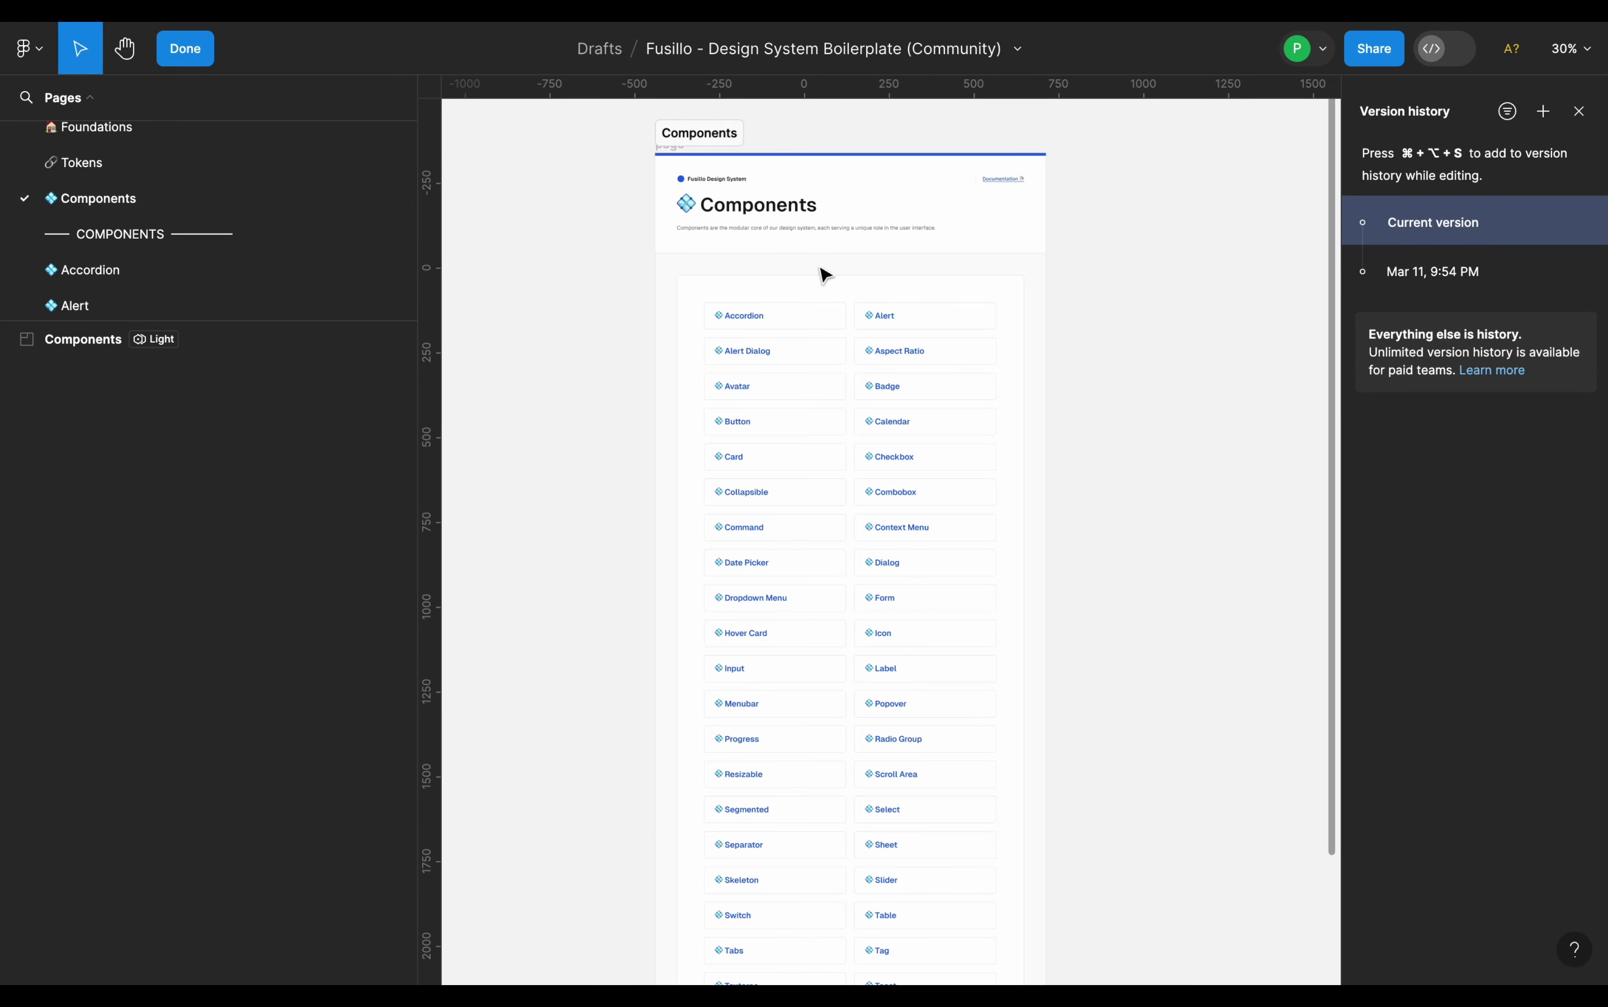
scroll(829, 470, up, 3)
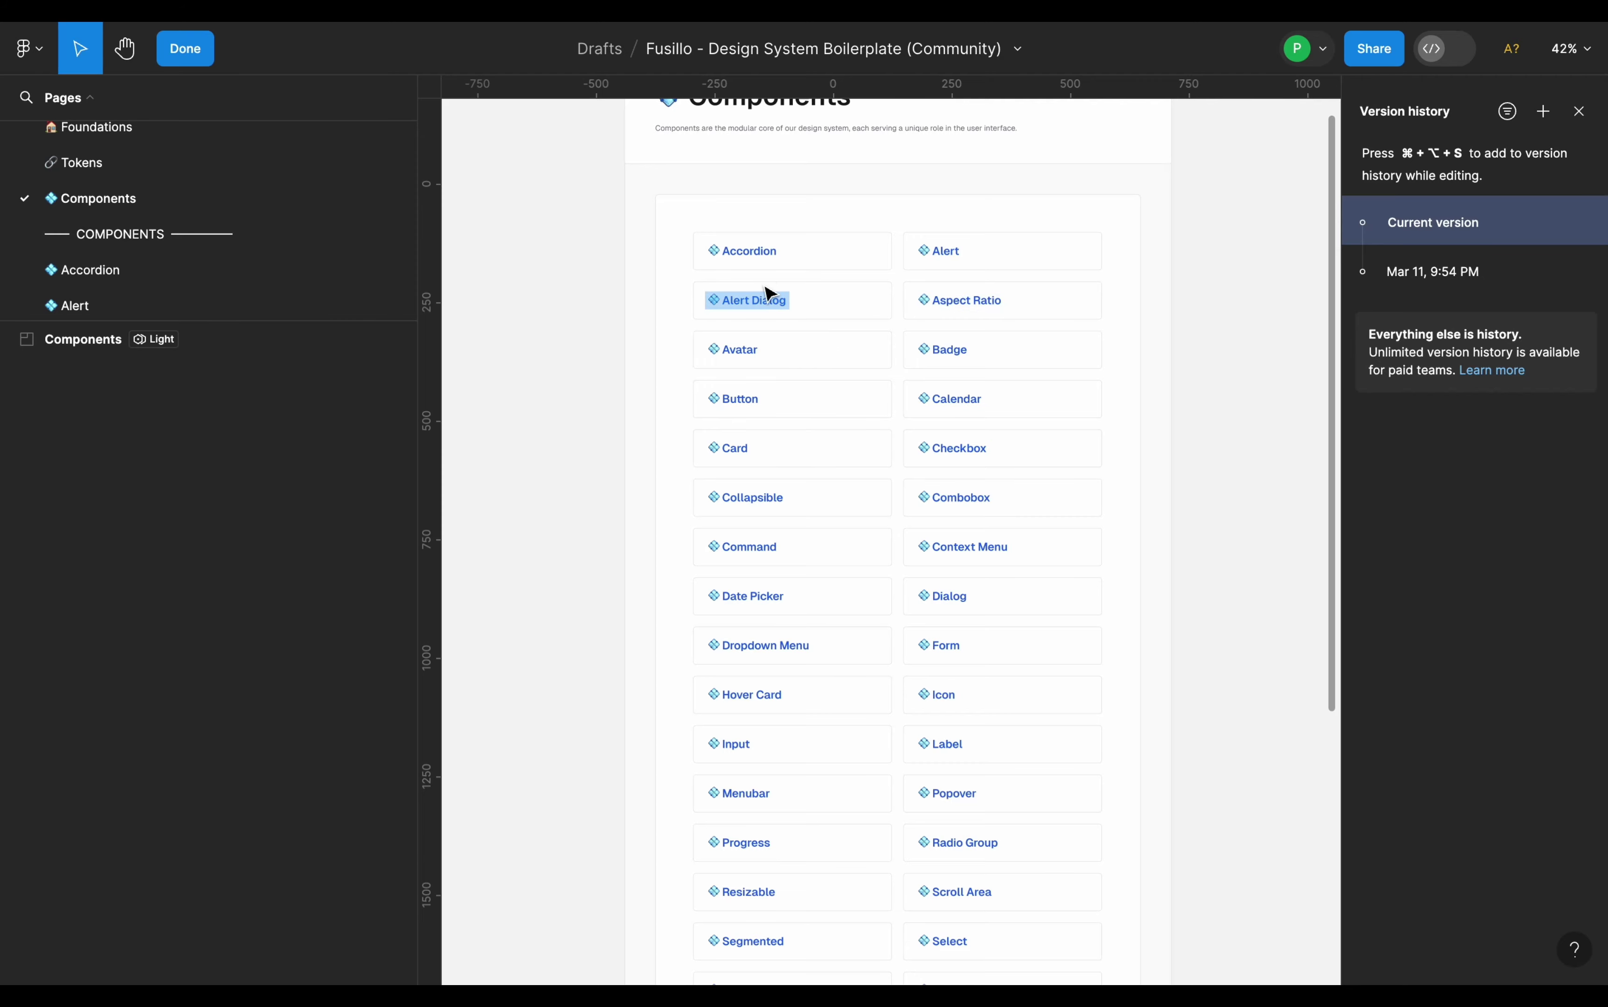
click(761, 259)
scroll(987, 463, up, 5)
scroll(990, 463, right, 1)
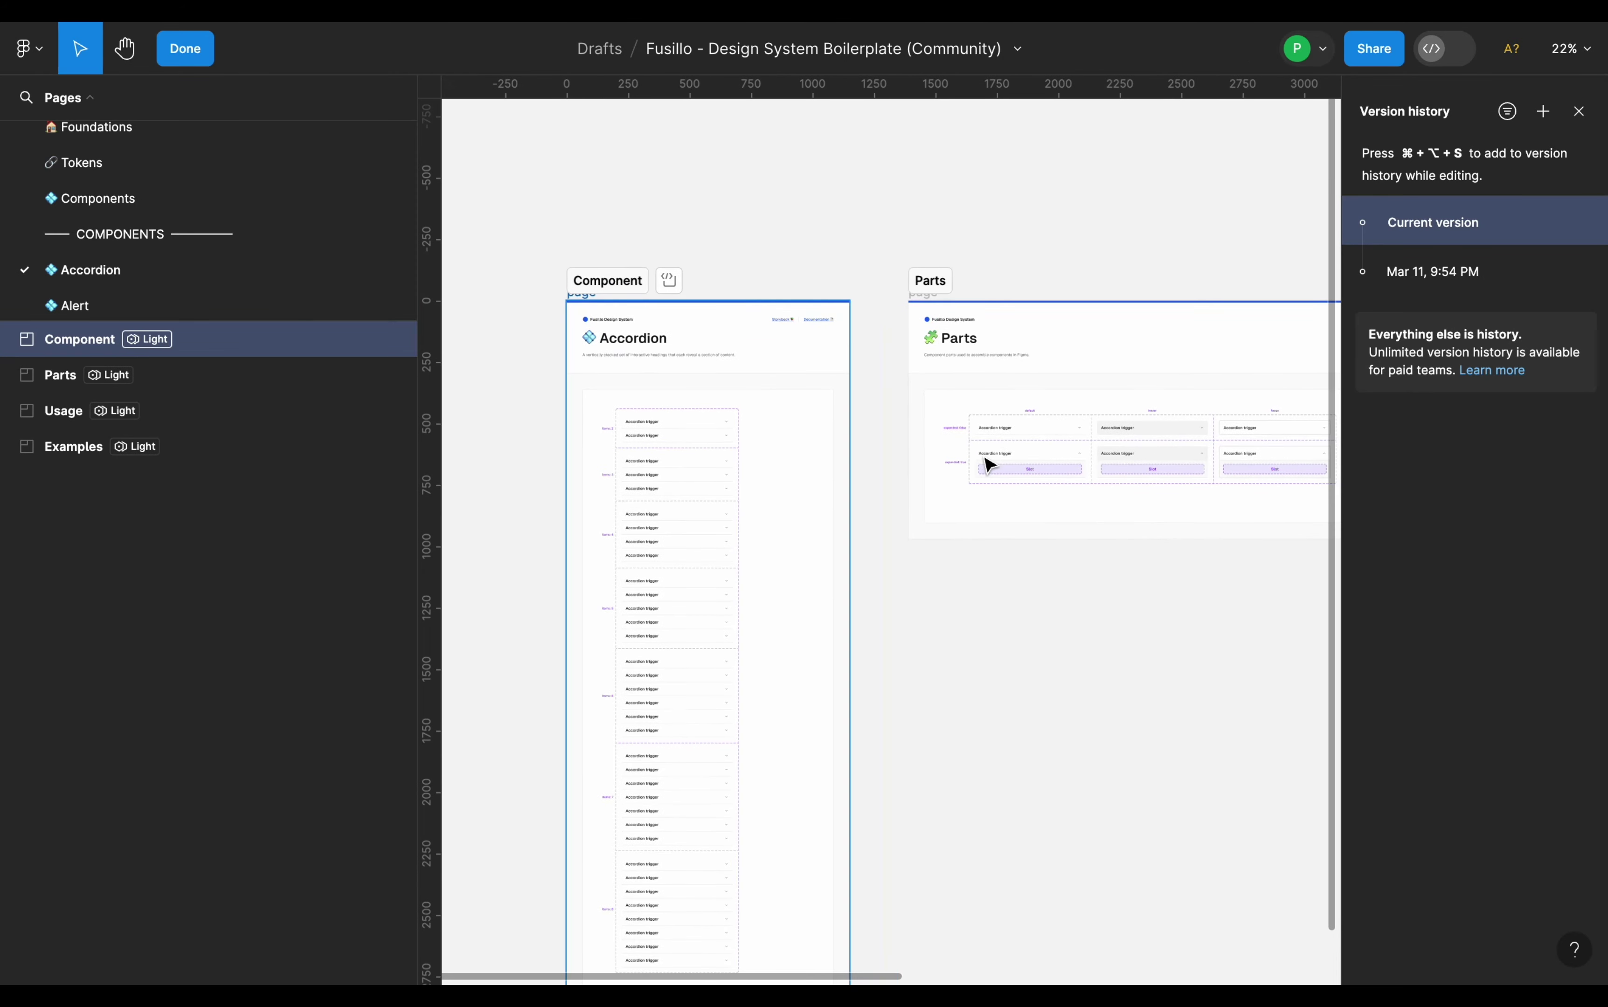
scroll(584, 455, up, 5)
scroll(932, 362, down, 3)
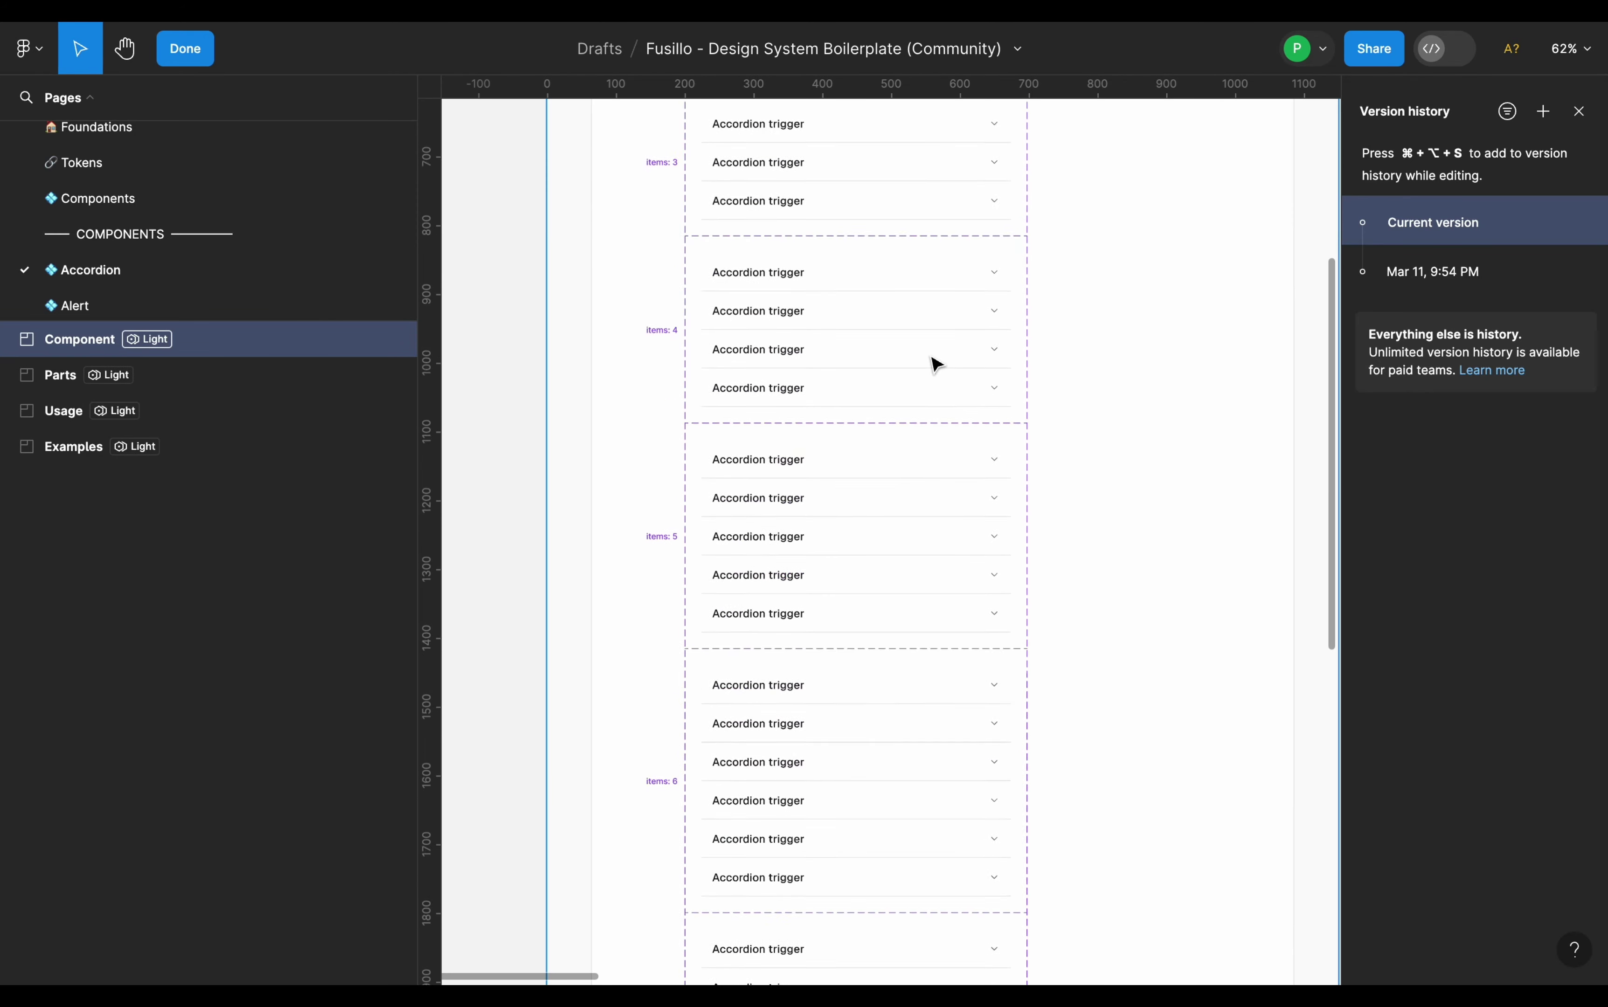
scroll(965, 403, down, 8)
- Return to the Components index and open the Card component page
click(135, 198)
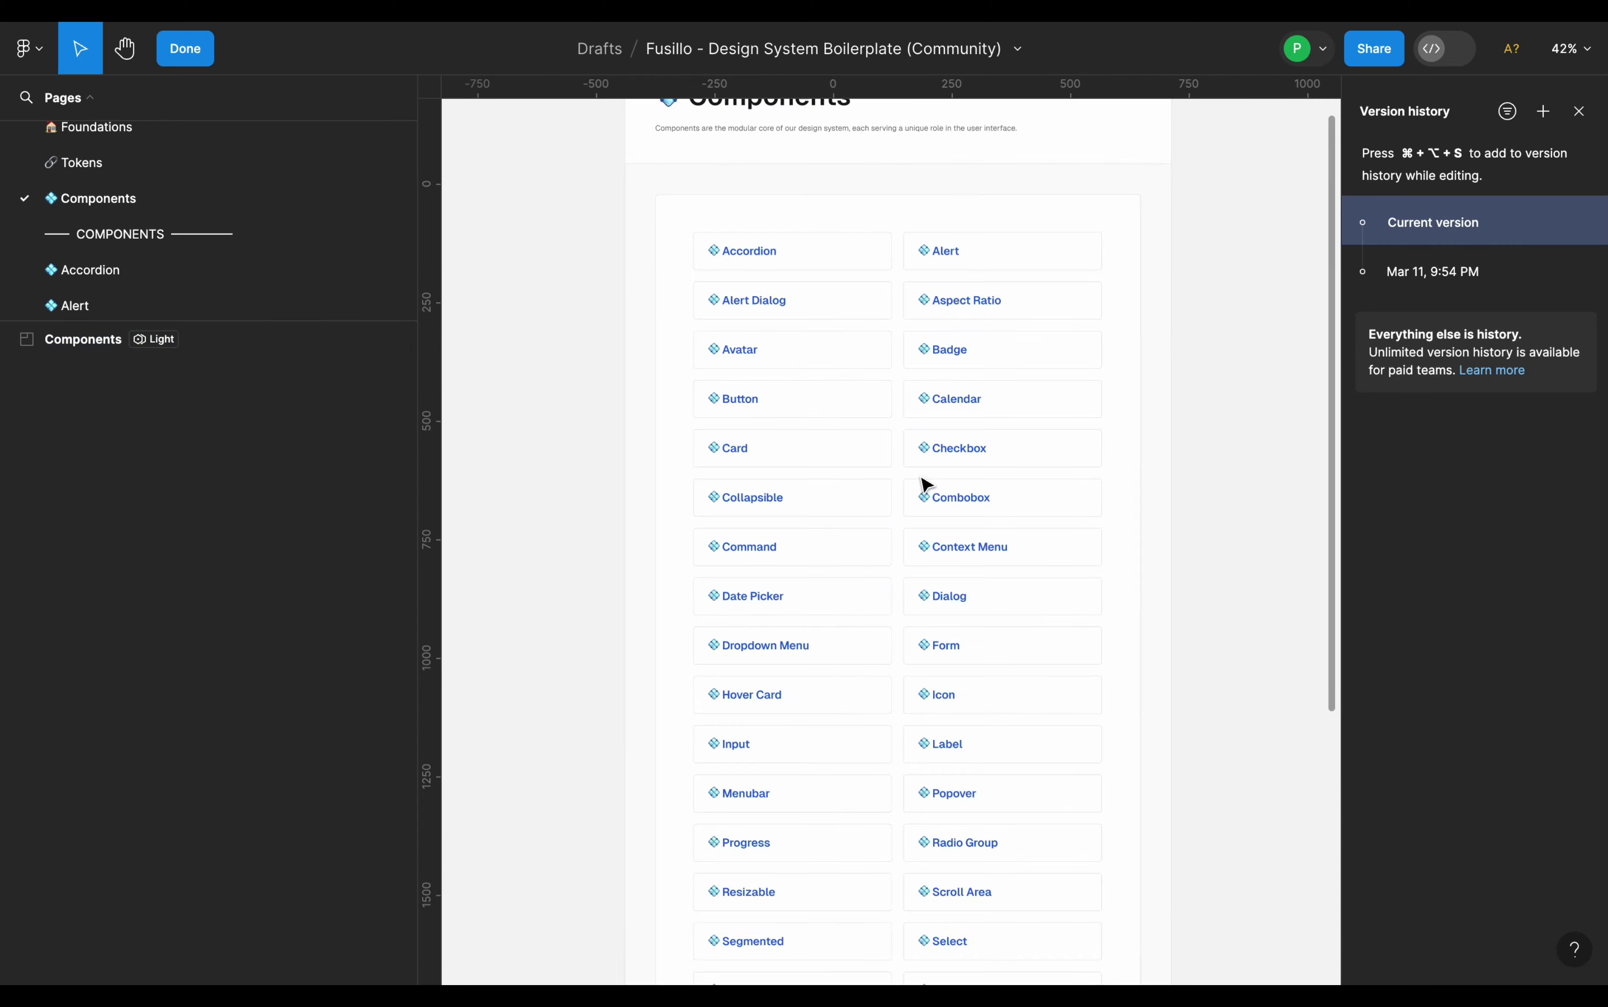
scroll(940, 554, down, 2)
scroll(843, 423, up, 3)
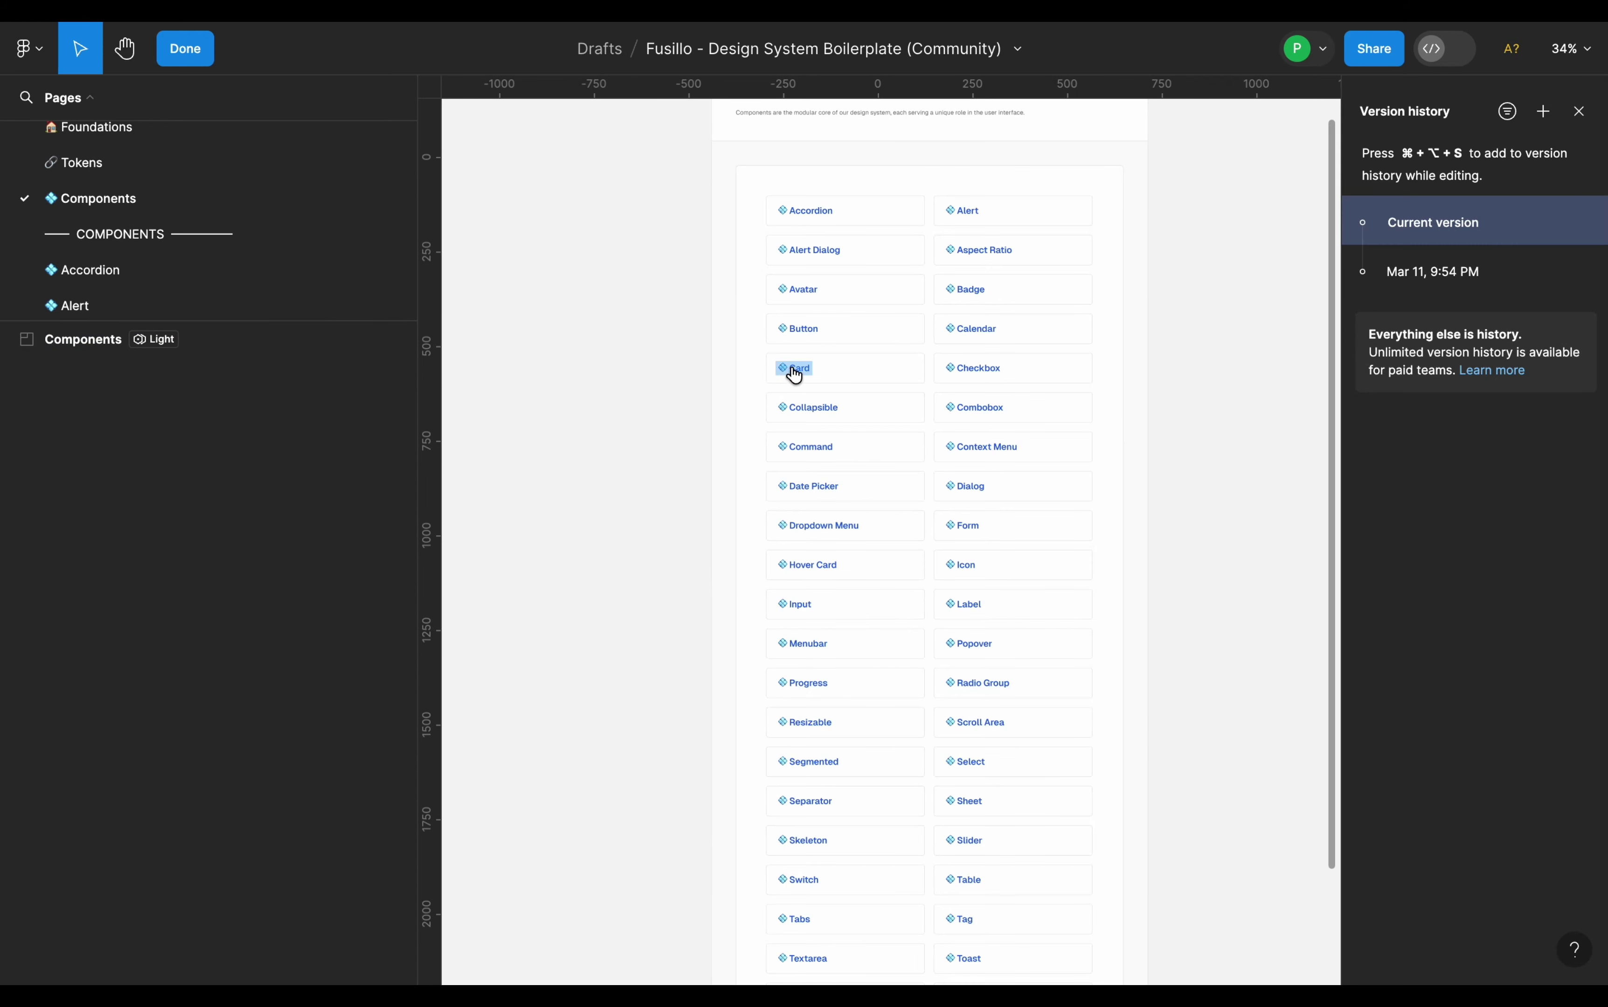
click(793, 368)
scroll(892, 574, up, 4)
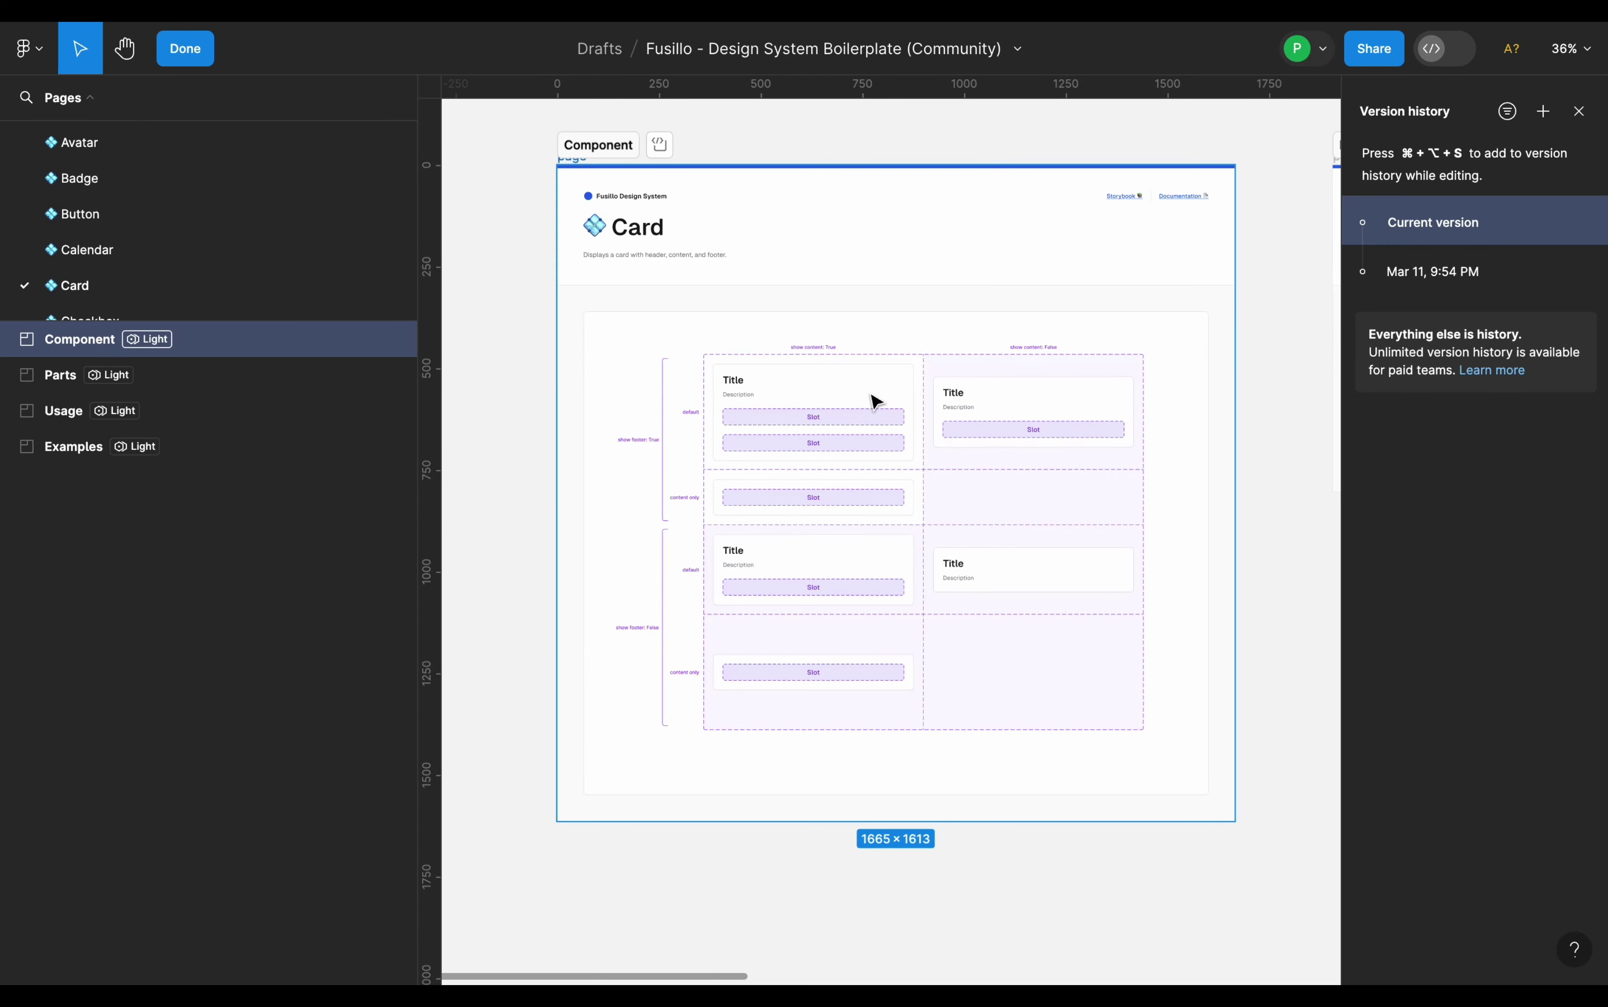
- Inspect the Card Component frame, then go back to the Components index page
scroll(826, 411, up, 2)
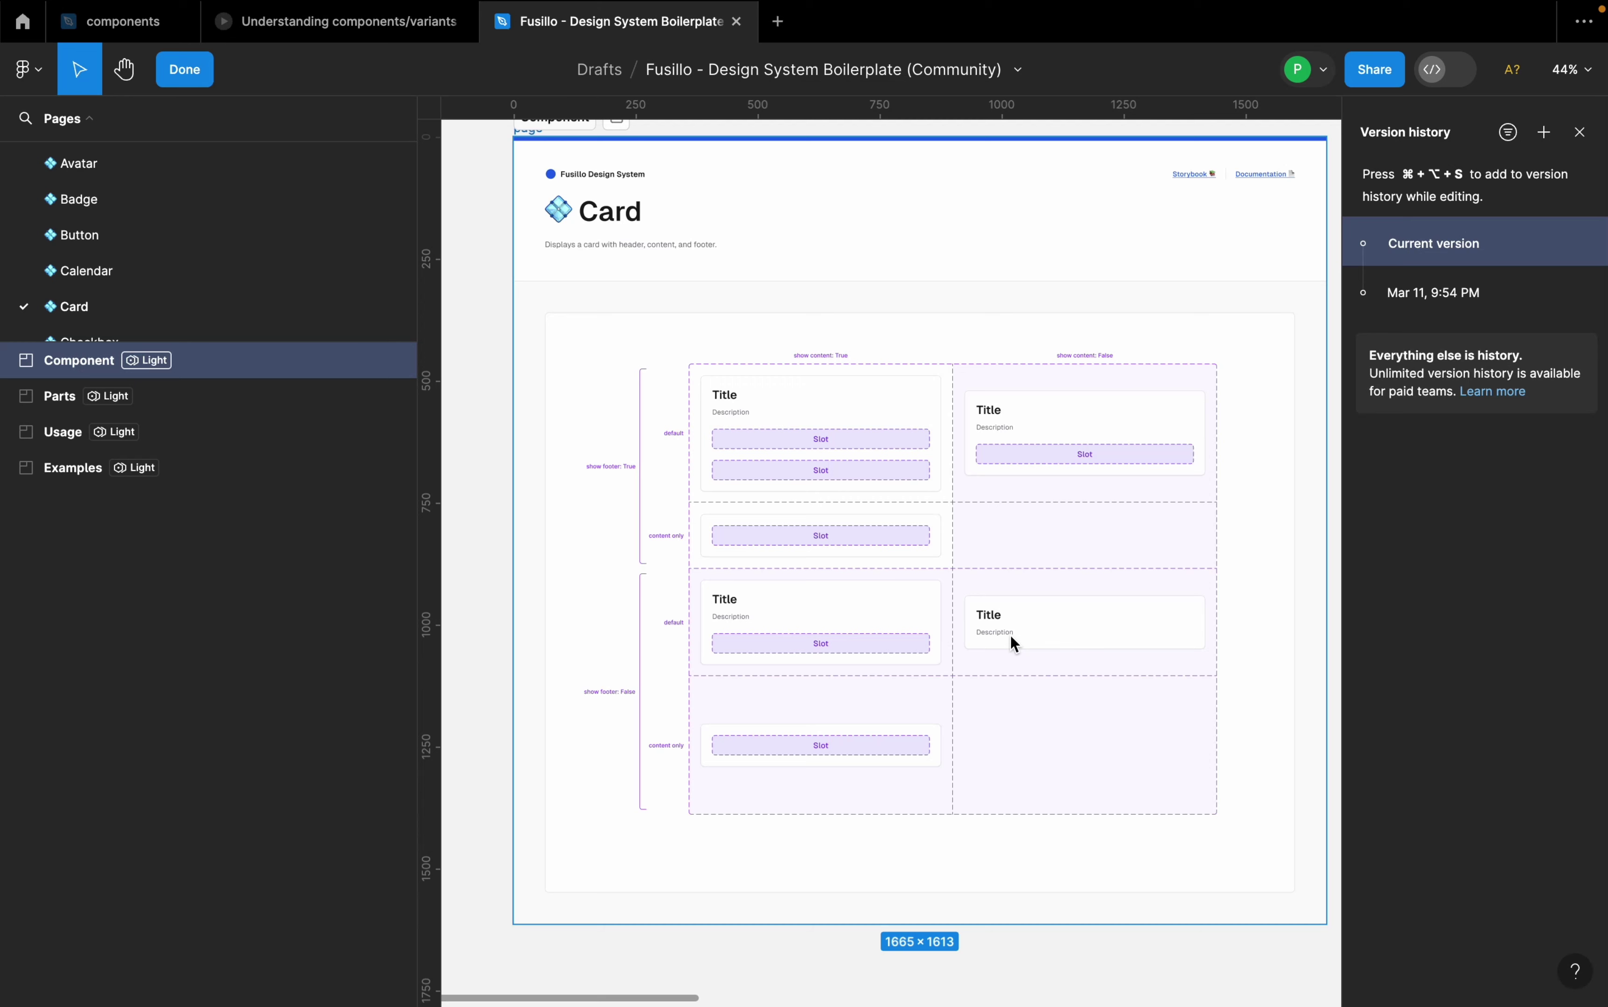
scroll(1008, 639, down, 5)
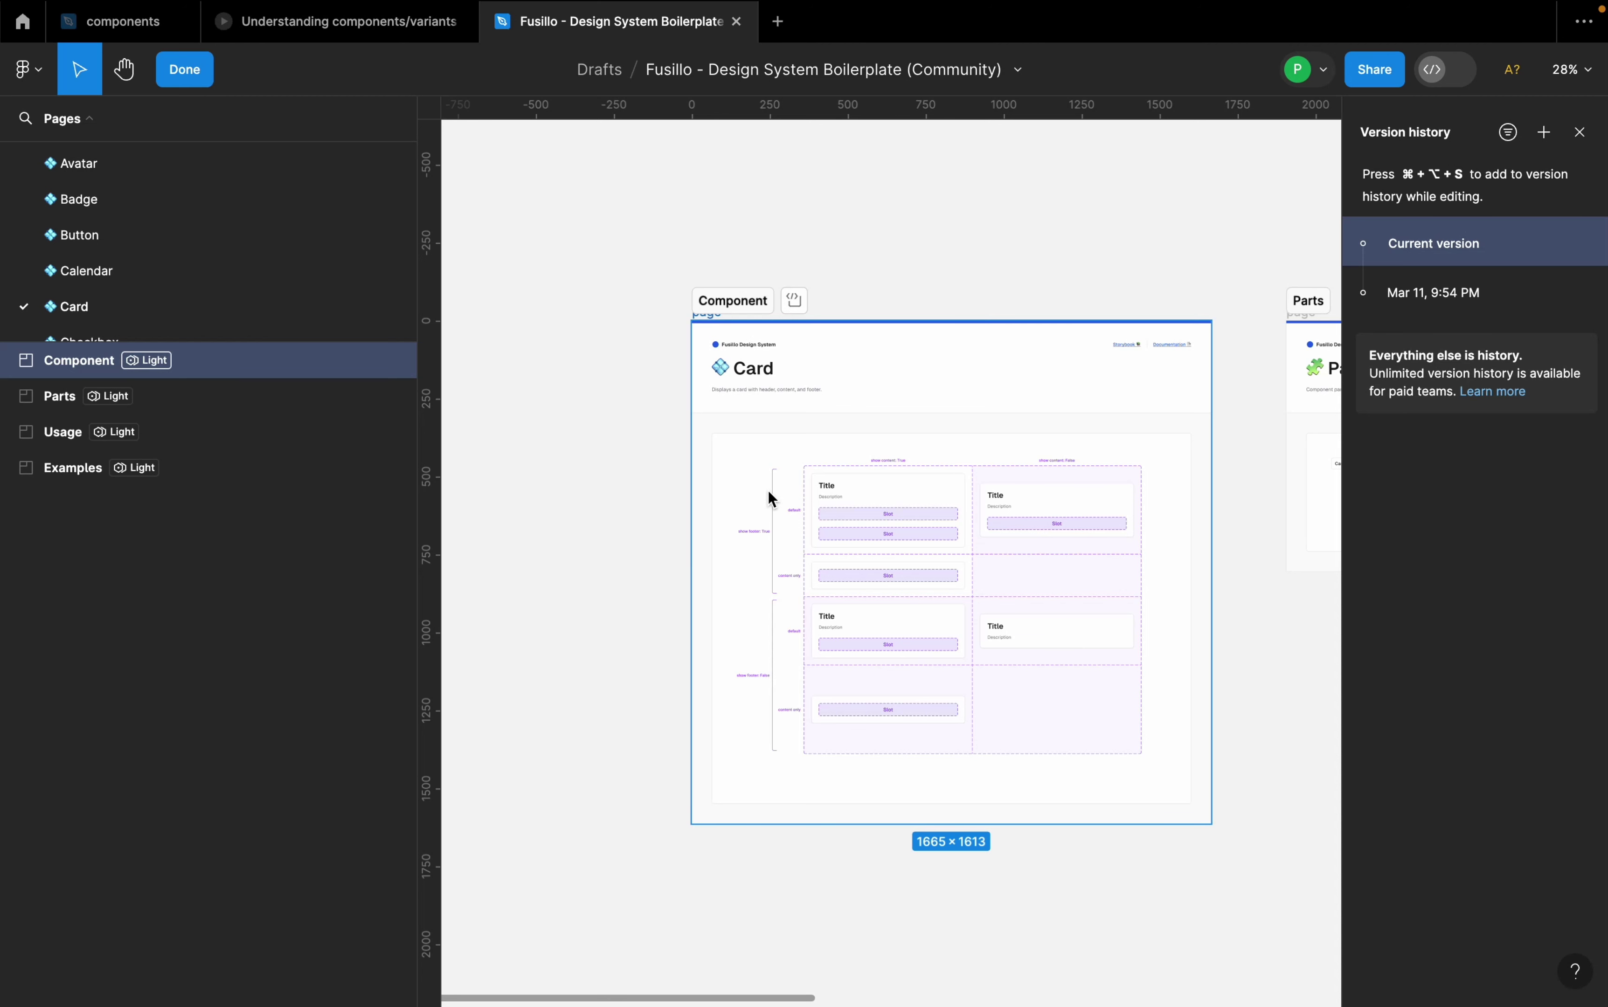
scroll(769, 494, right, 5)
scroll(172, 269, up, 8)
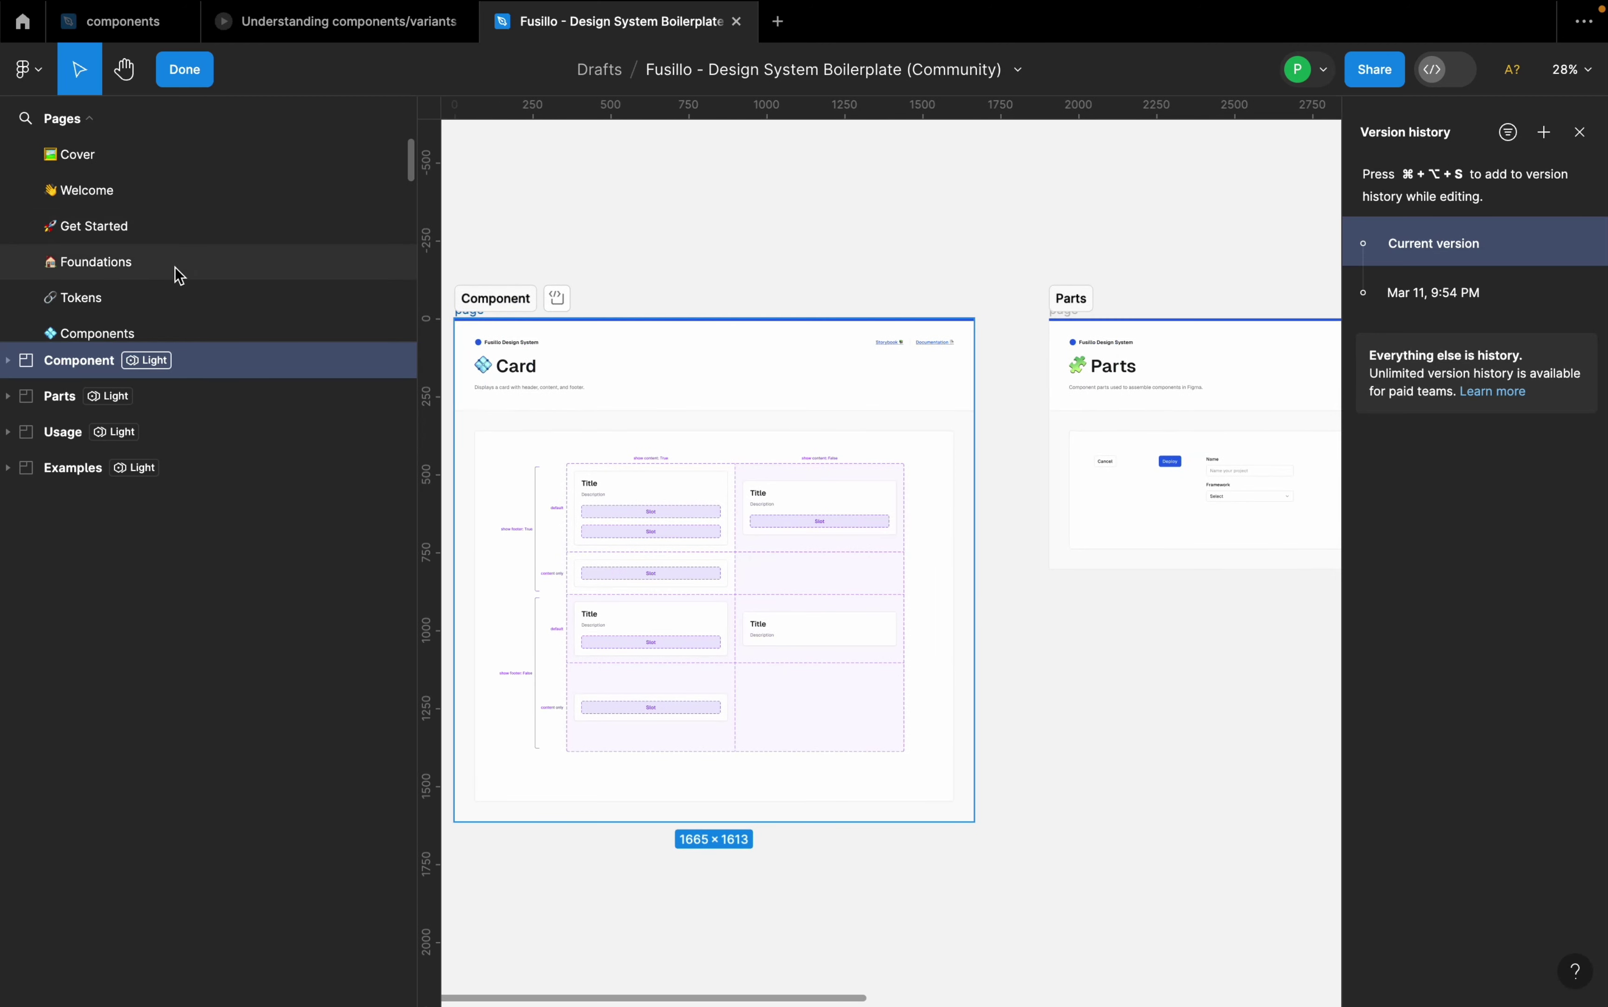
click(146, 336)
- Select the Card link, then show the 'Understanding components/variants' Design Systems slide
click(845, 387)
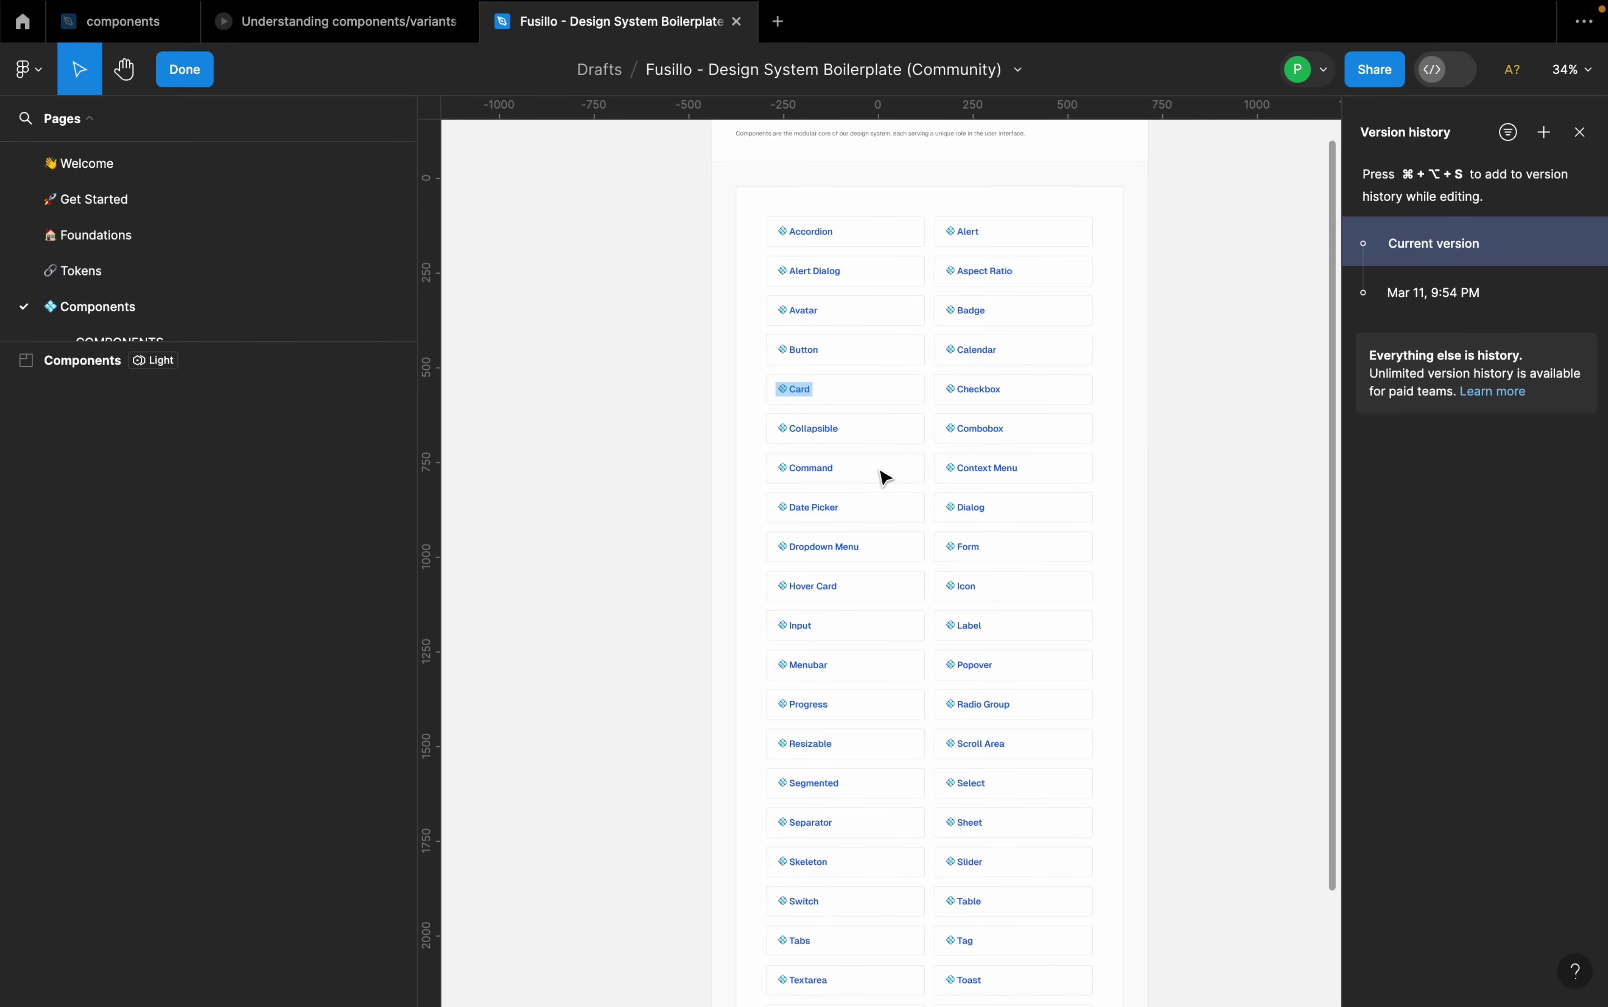
scroll(916, 469, down, 3)
scroll(916, 468, right, 2)
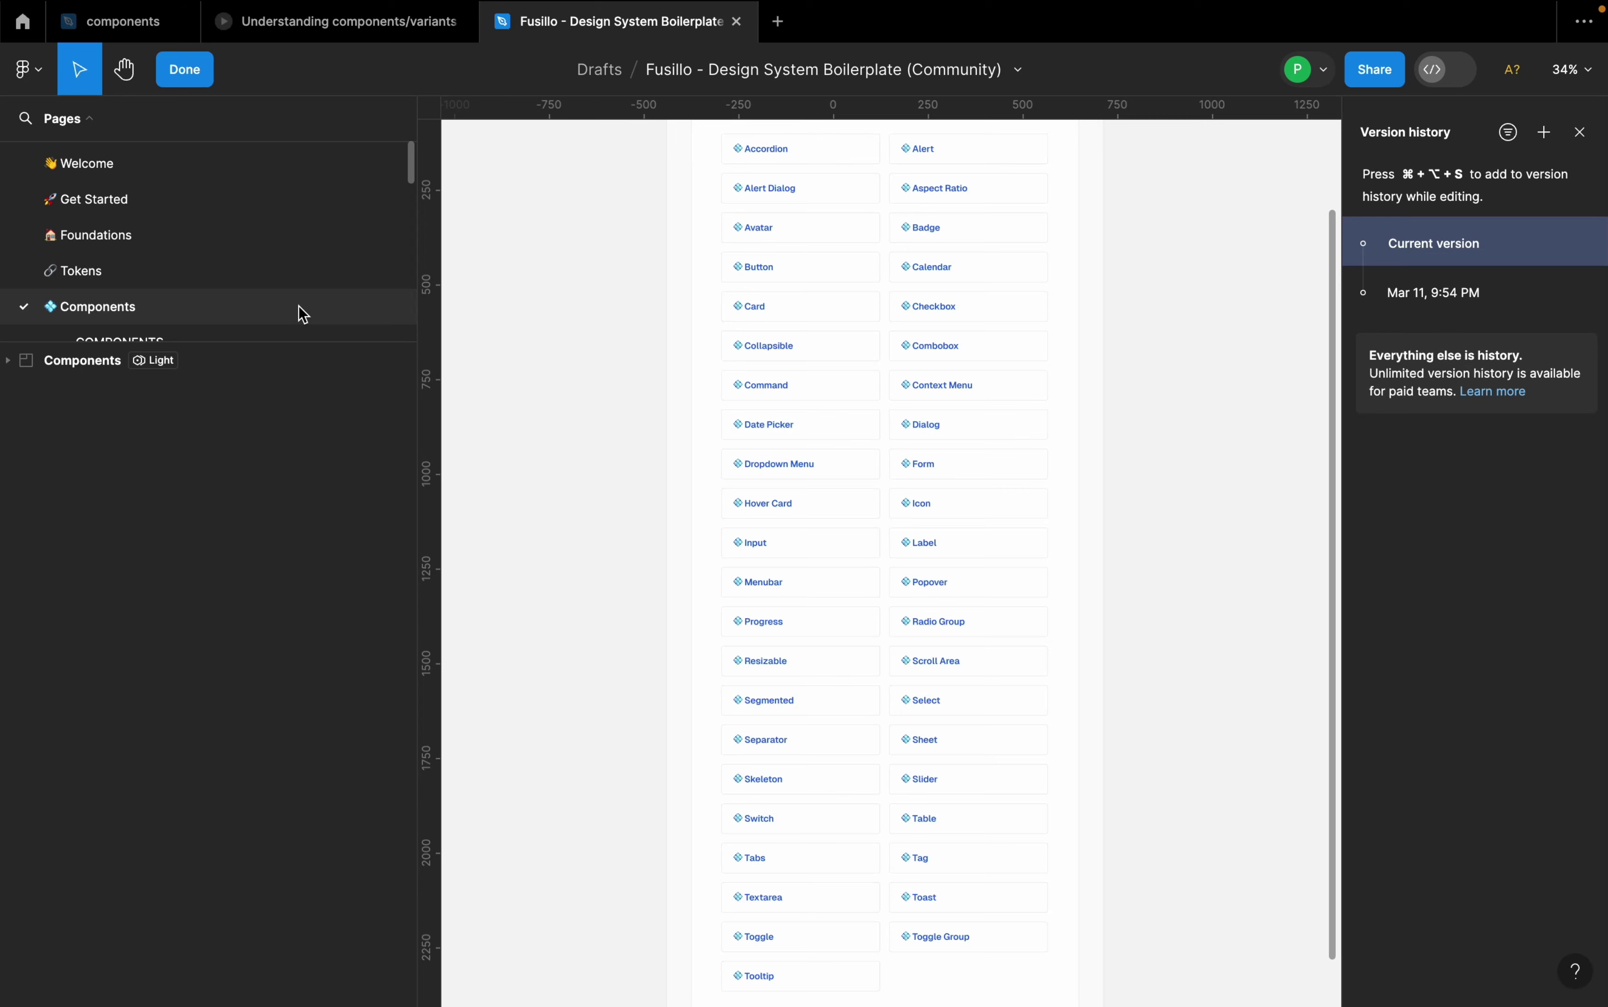
click(126, 24)
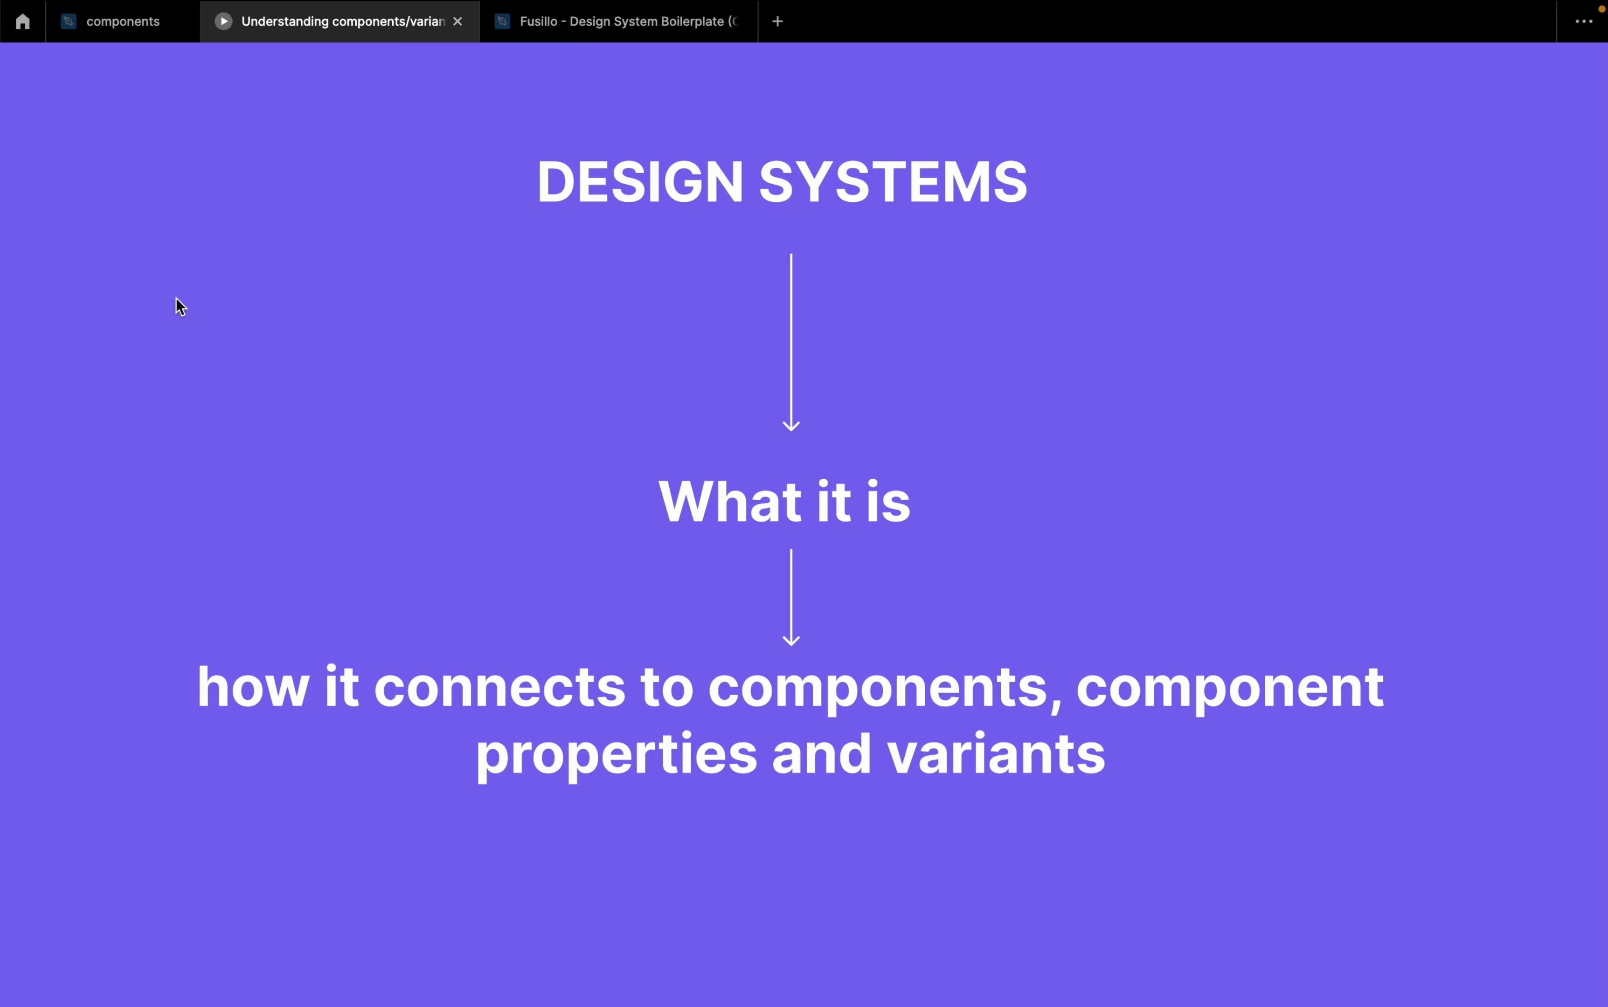
- Return to the components file, select the Button set, and list local components in Assets
click(110, 22)
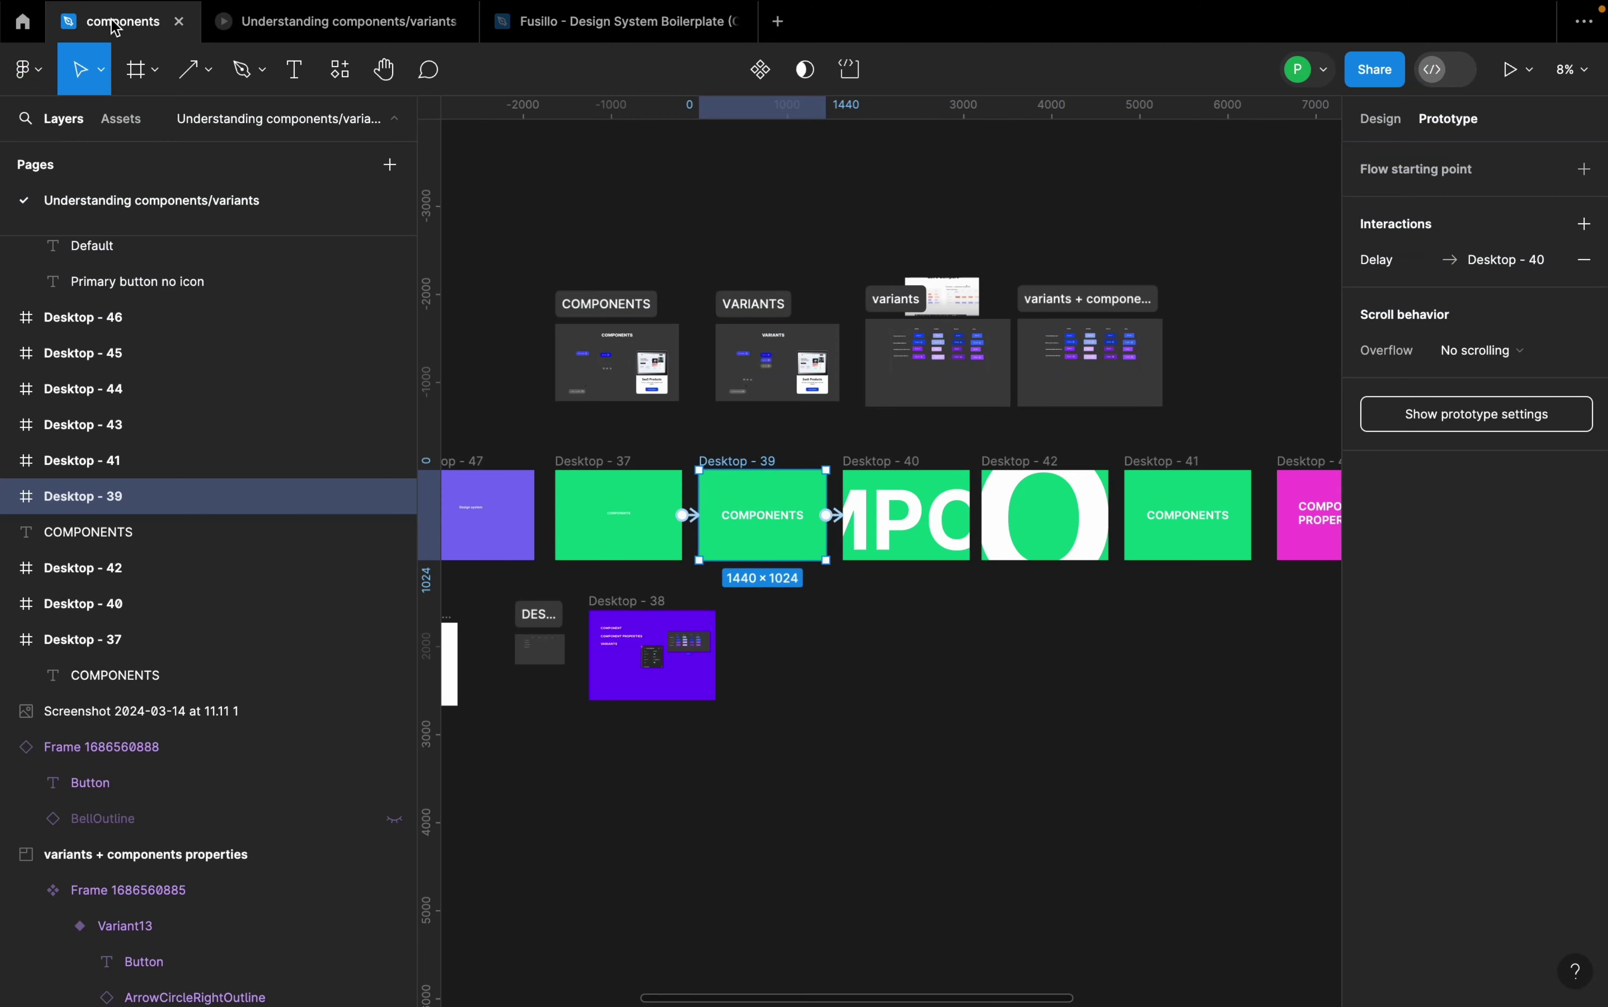
scroll(636, 435, left, 2)
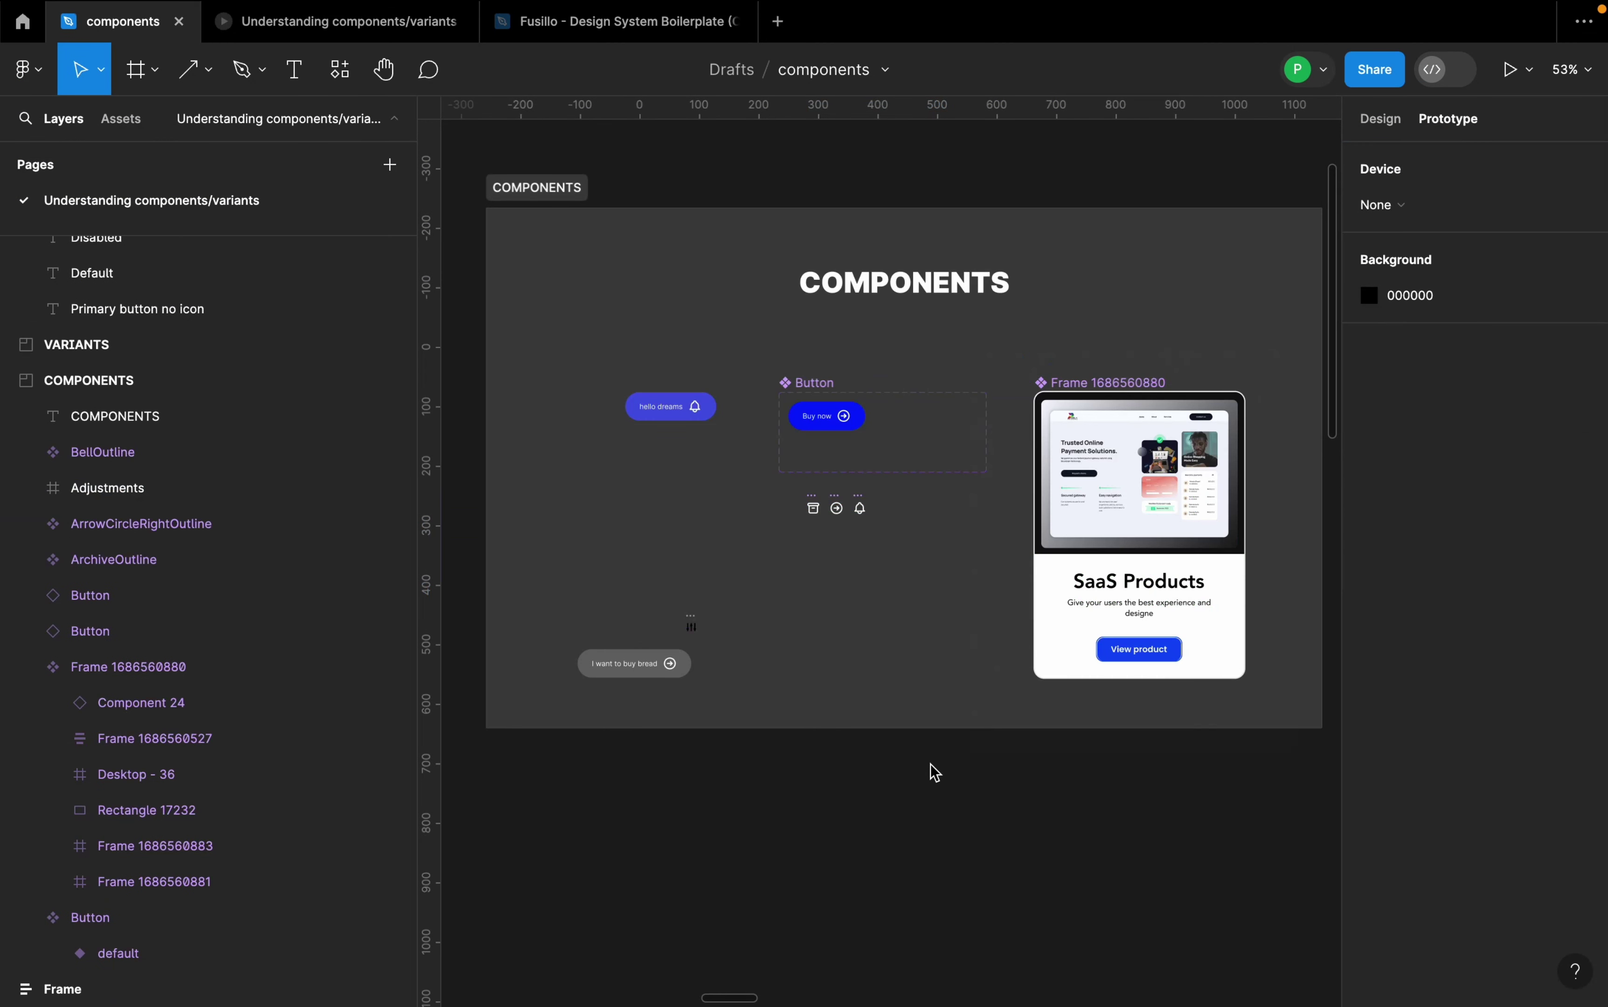
scroll(890, 433, up, 5)
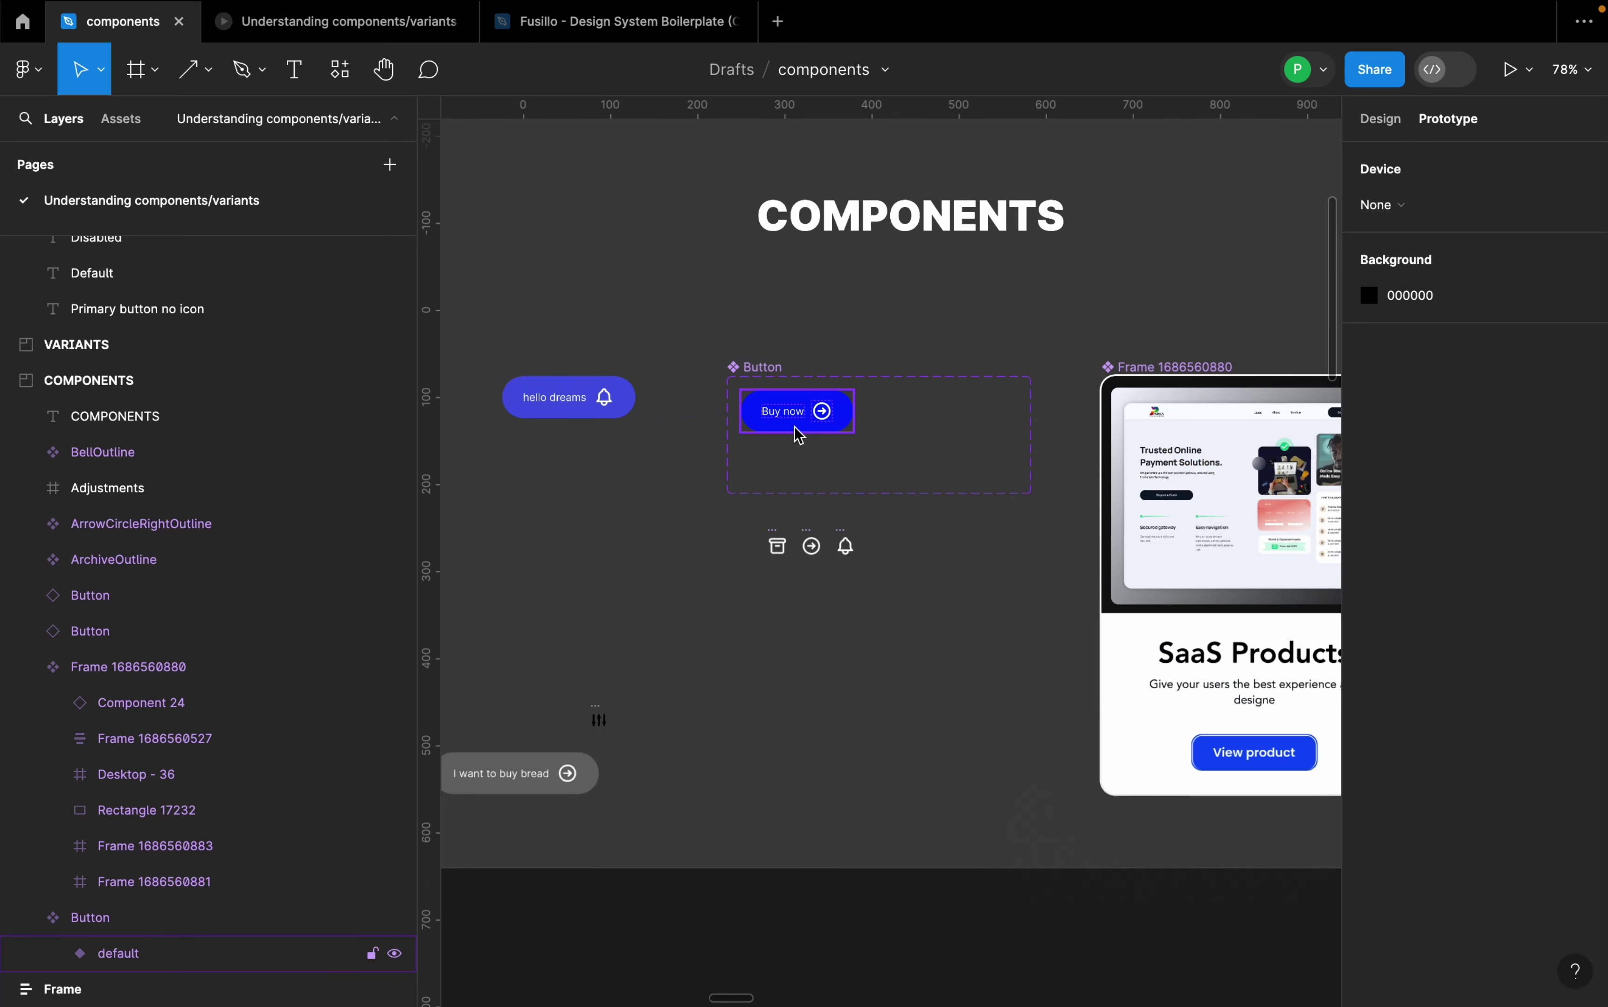
click(767, 367)
scroll(773, 366, down, 3)
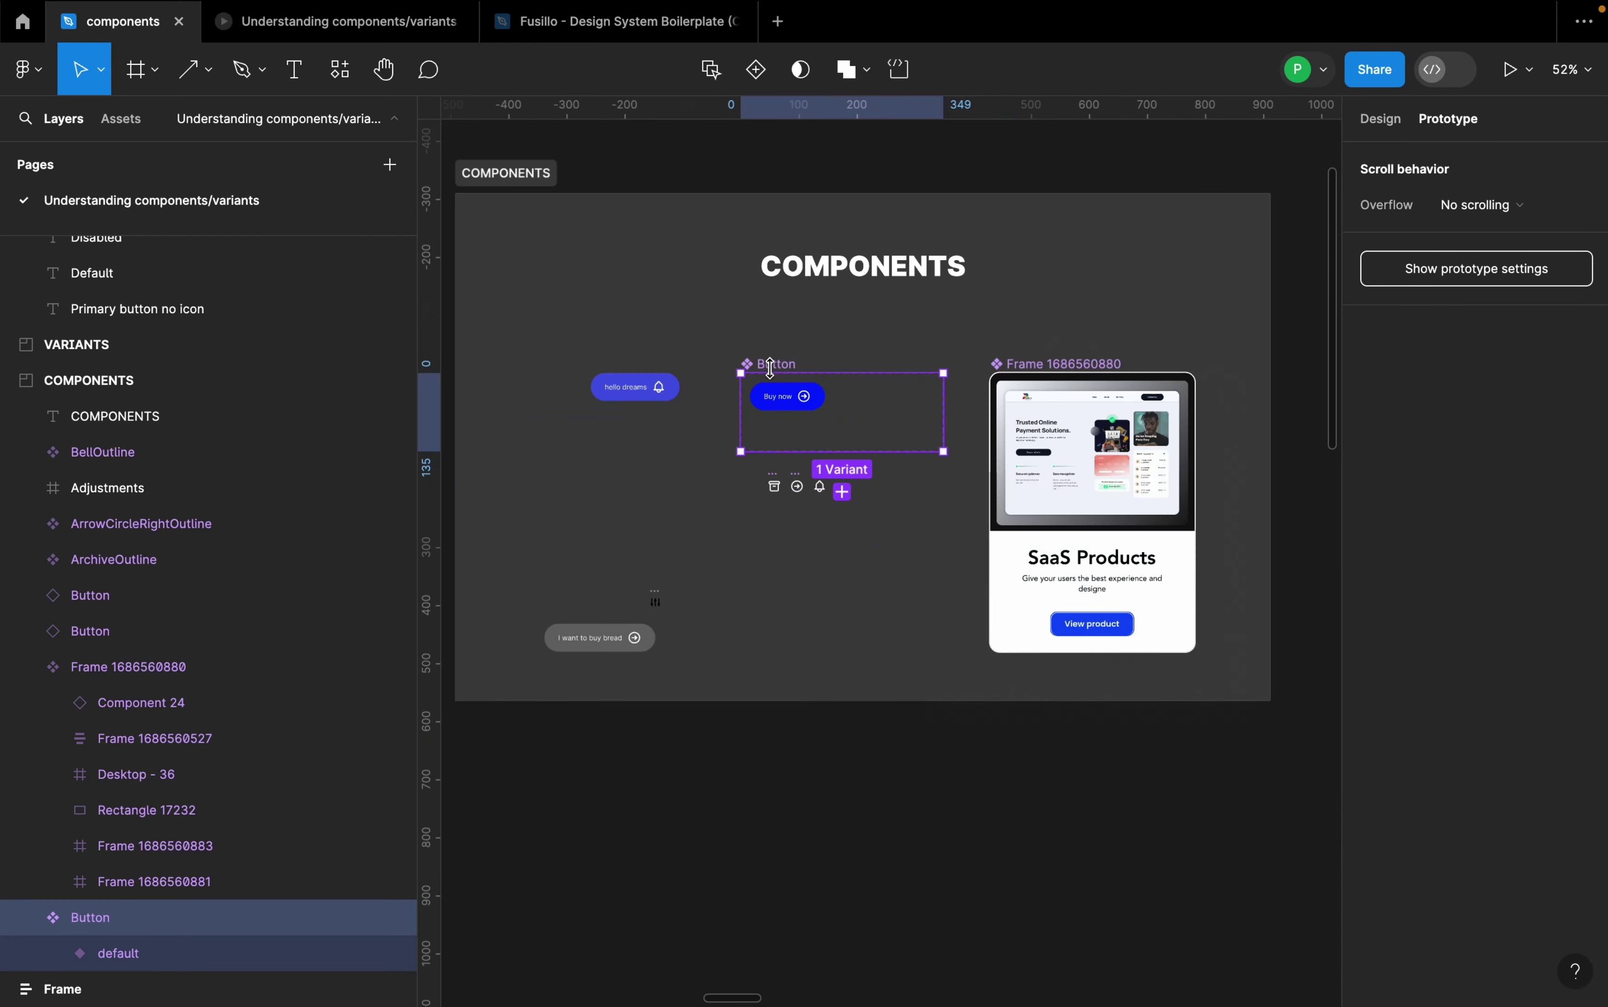
click(1076, 377)
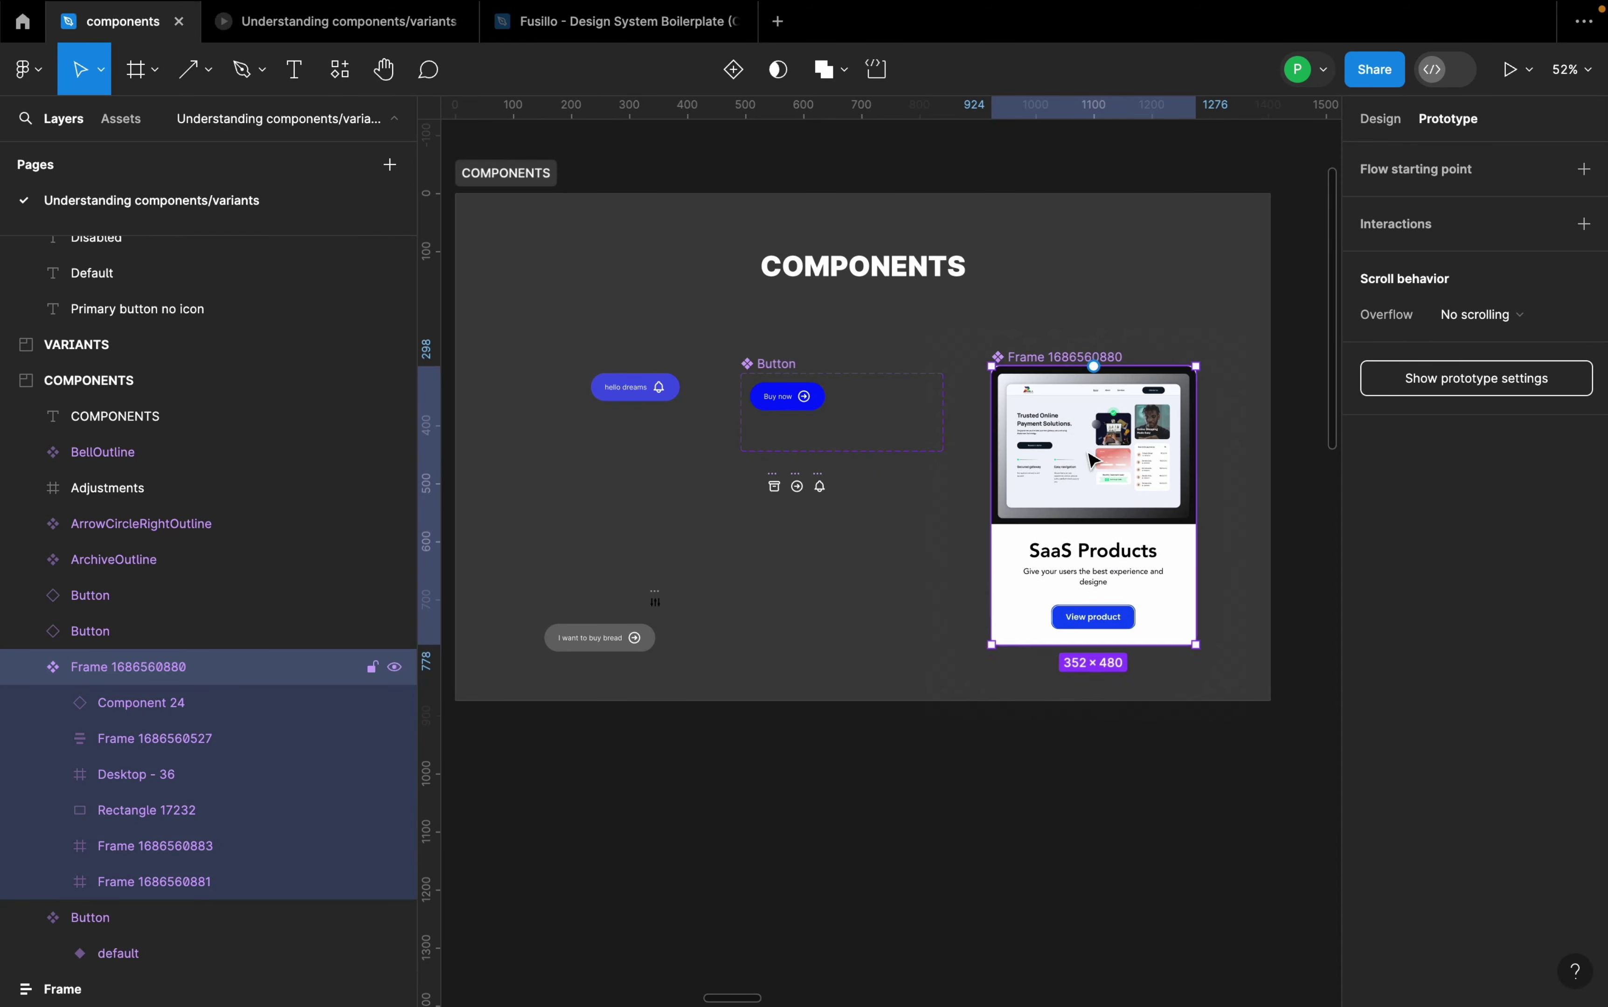
scroll(827, 458, up, 3)
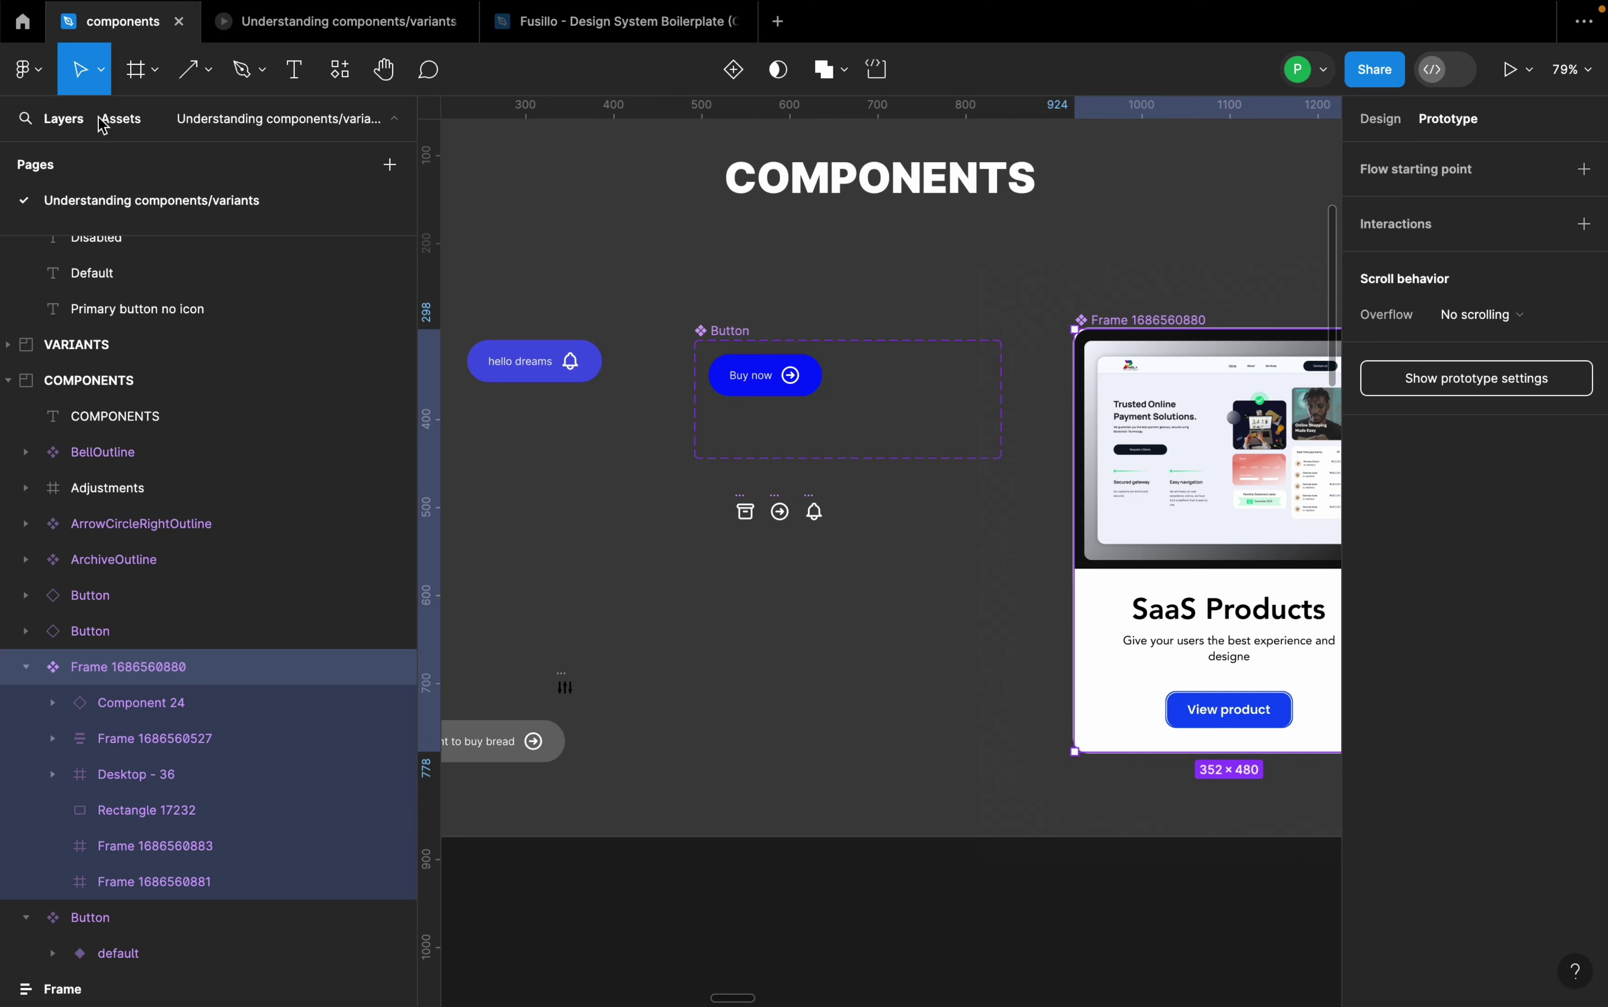
click(121, 119)
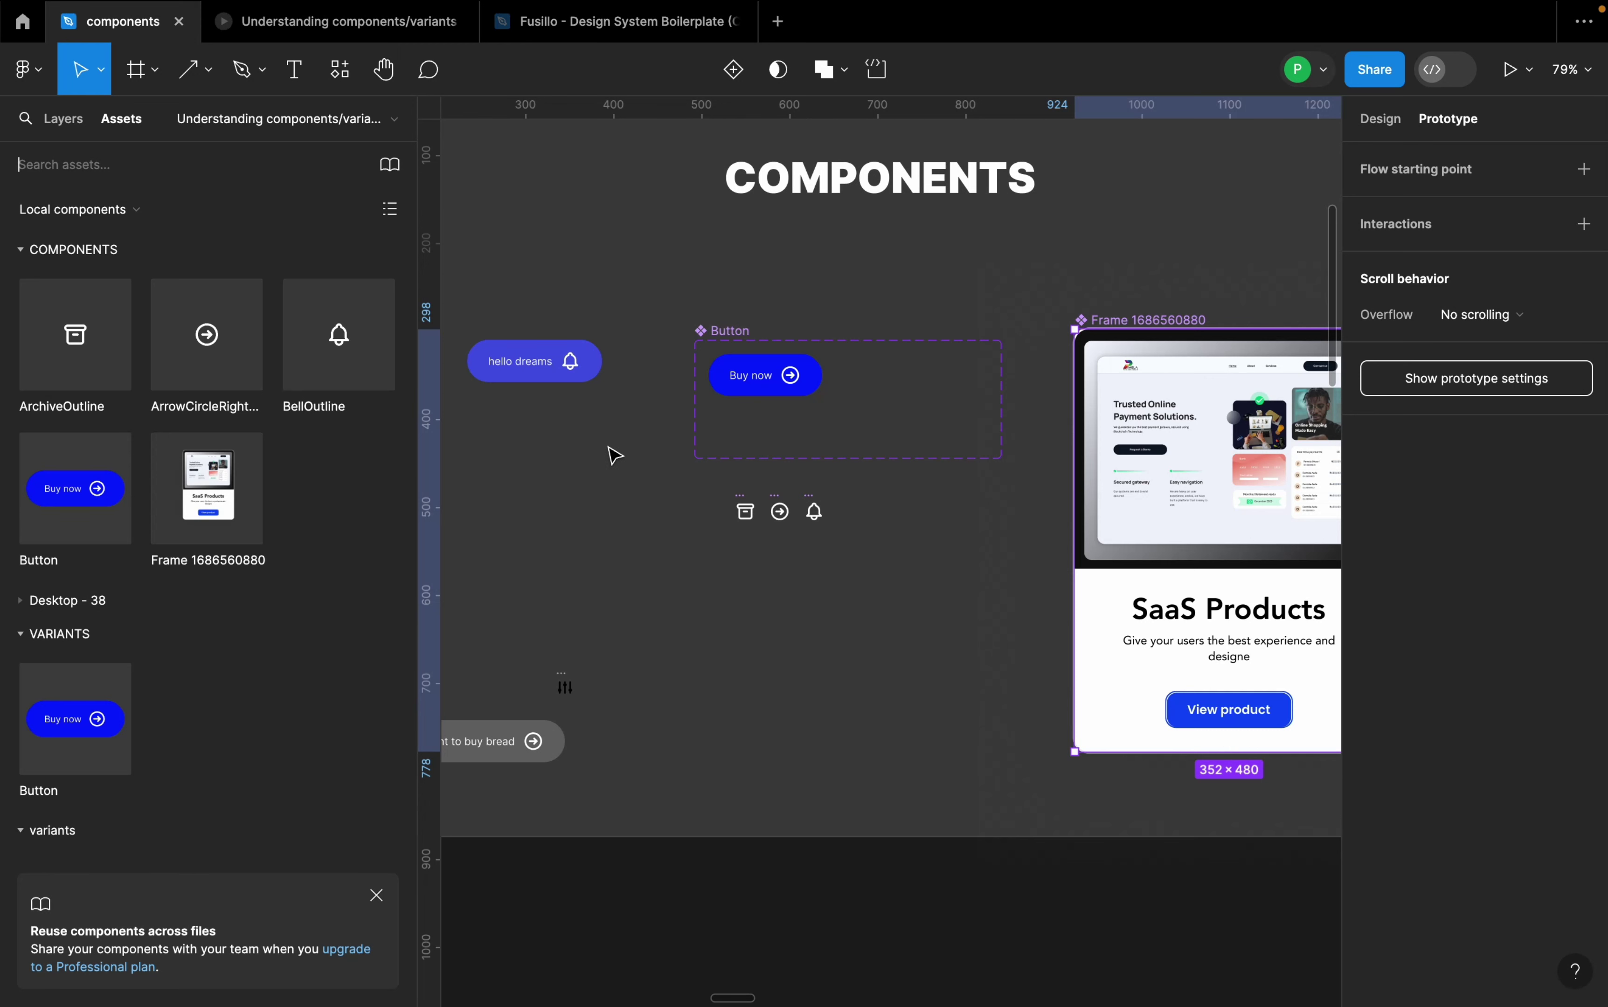
- Drag a Button instance from Assets onto the COMPONENTS board below the icons
click(98, 473)
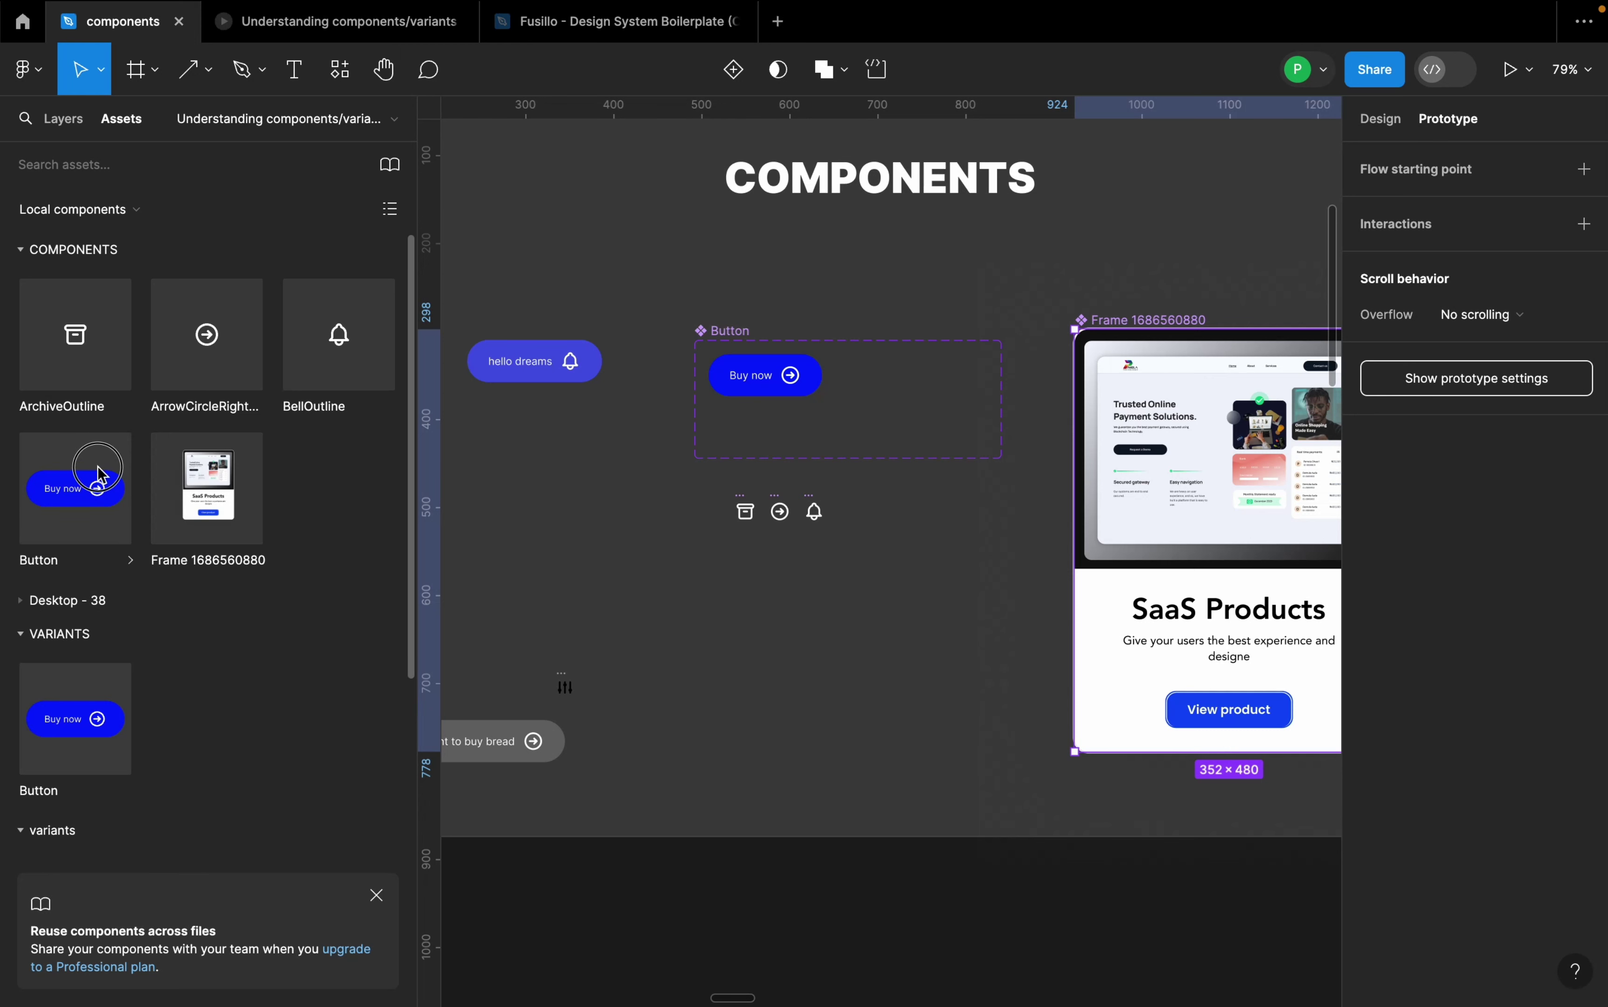
drag(98, 473, 771, 588)
click(1365, 121)
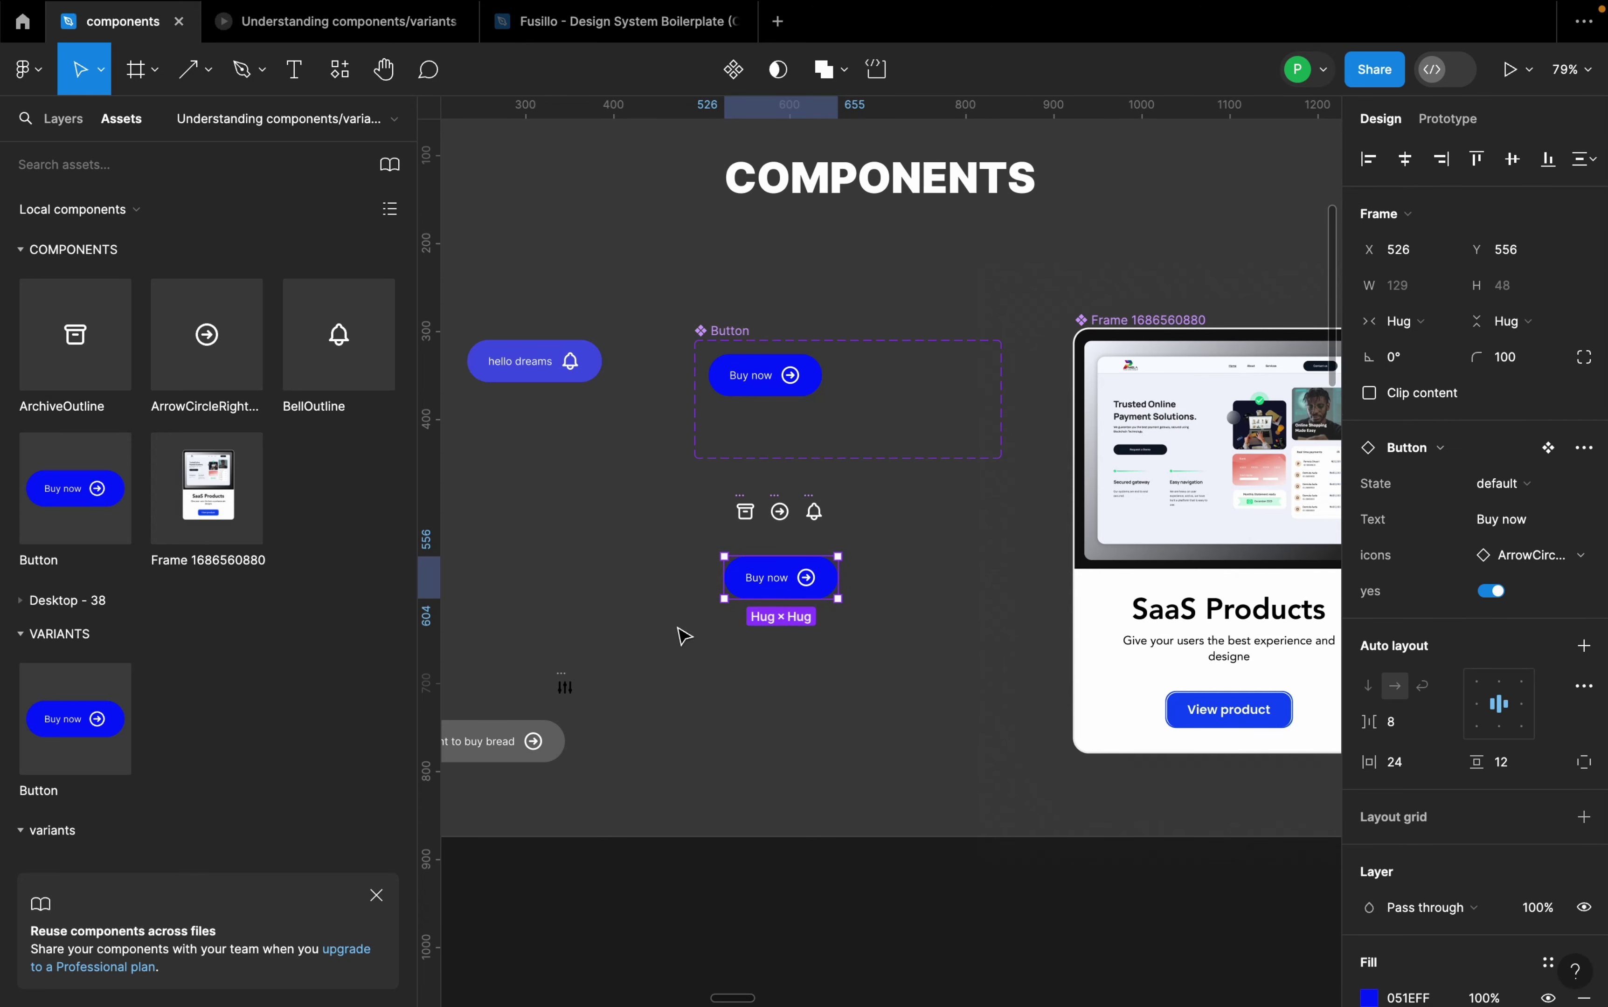
- Navigate to the VARIANTS Button set and select its default Buy now variant
scroll(726, 616, down, 5)
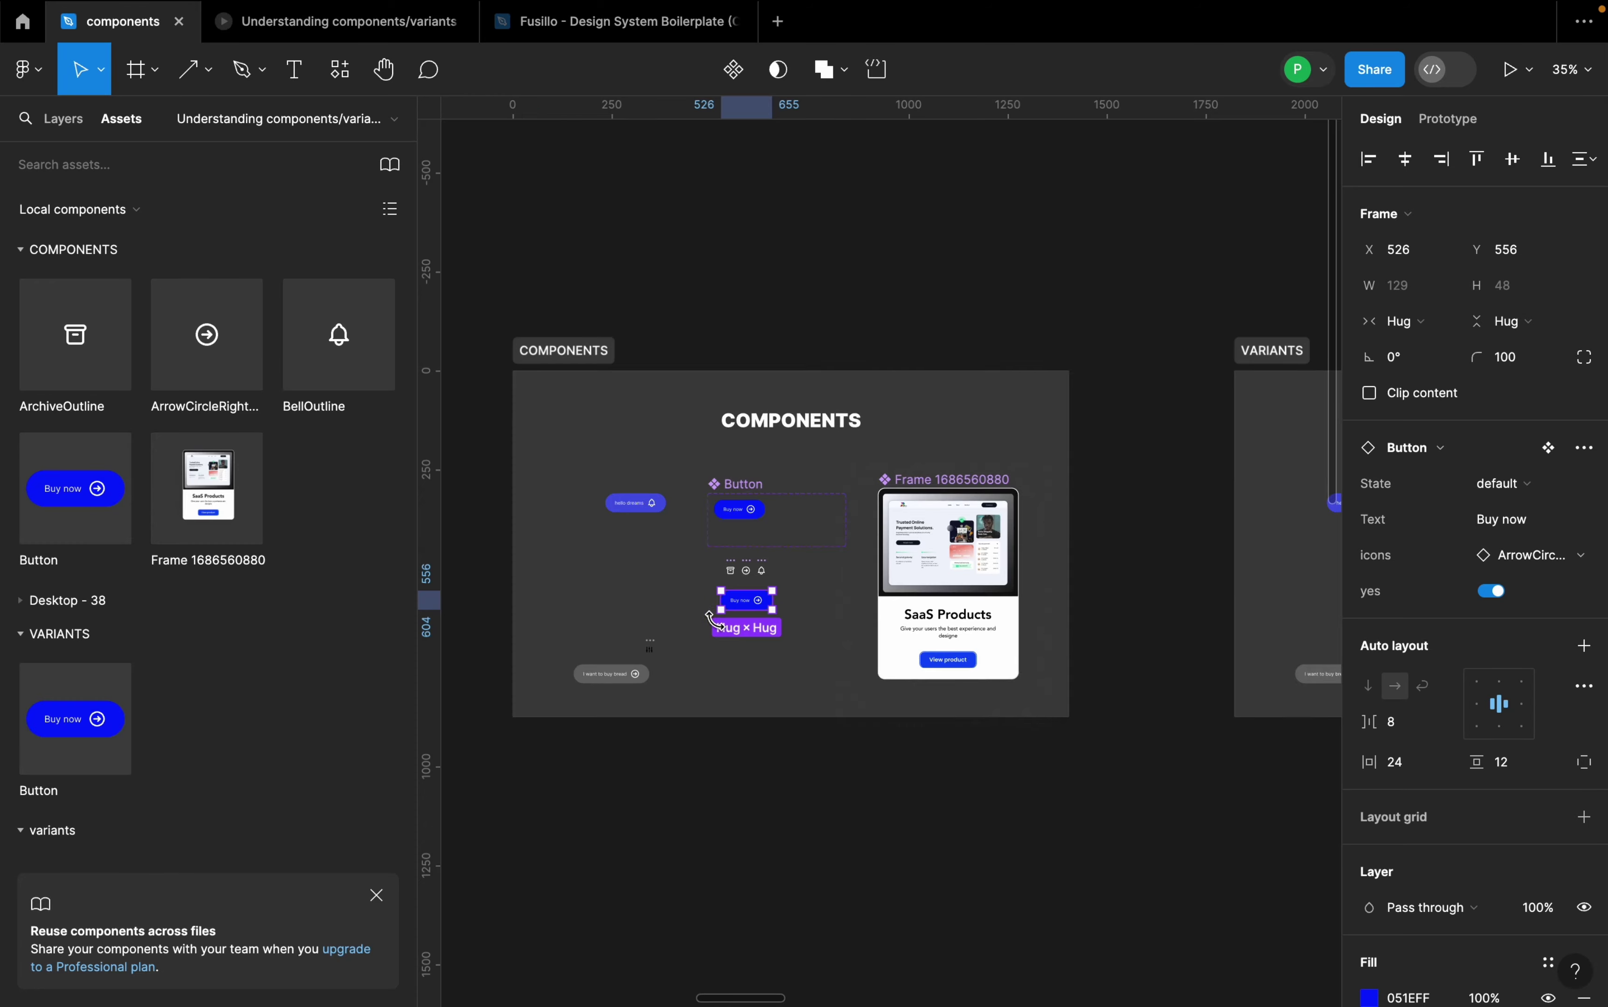
scroll(712, 620, right, 10)
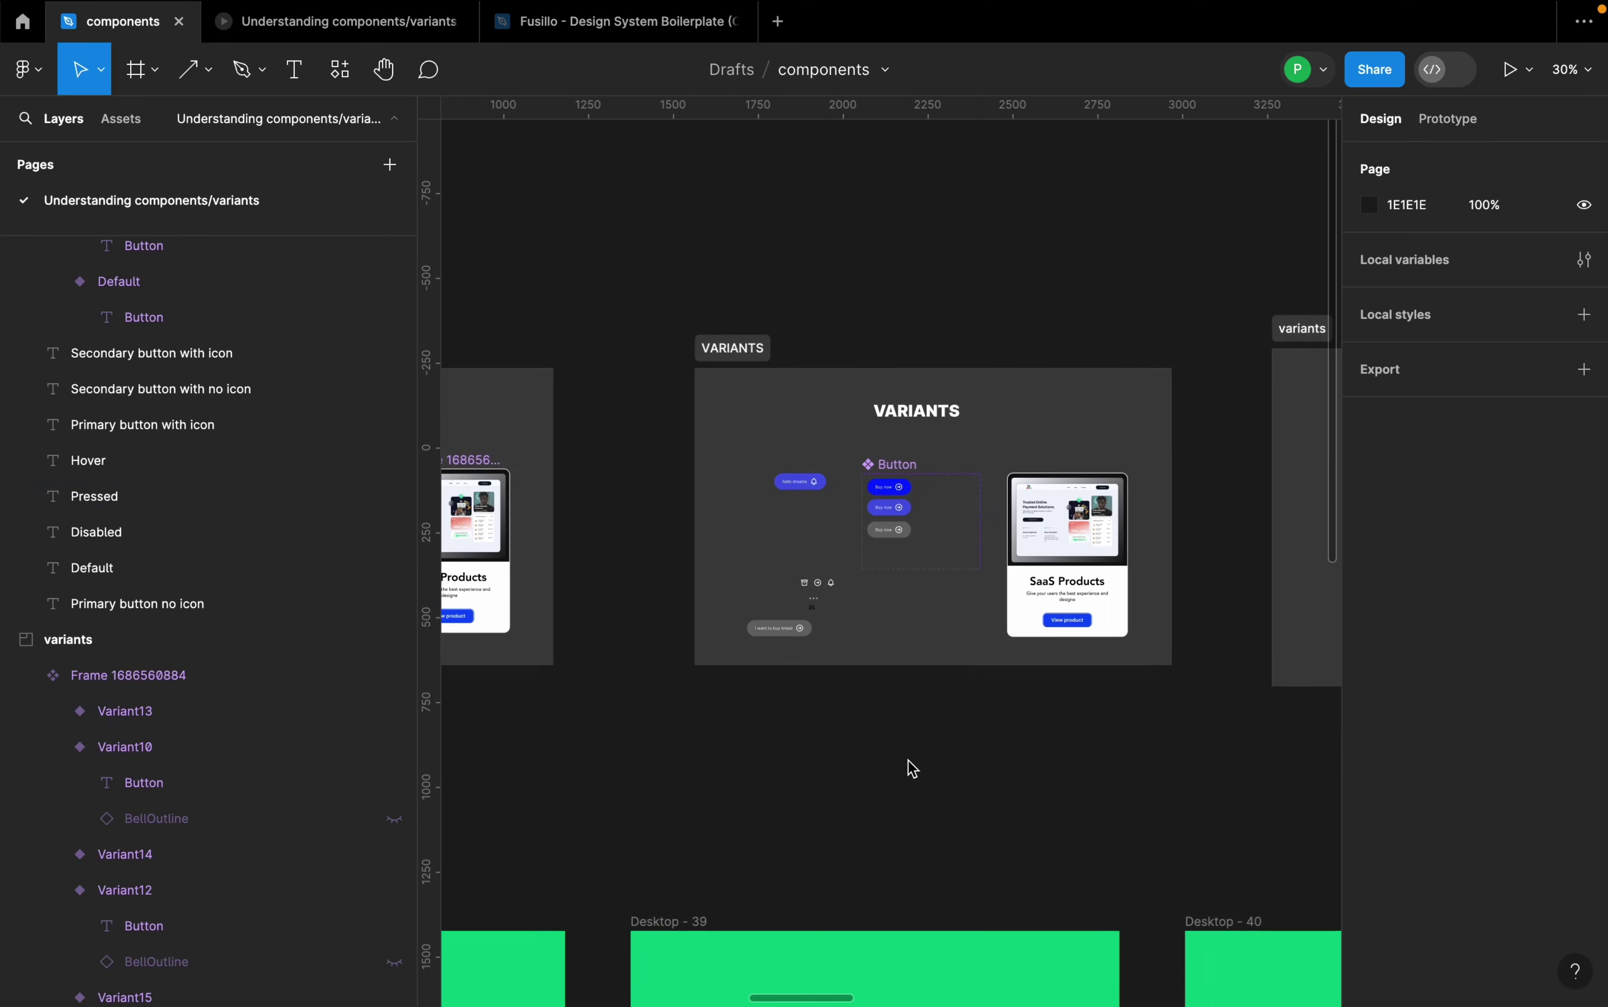
scroll(907, 765, right, 2)
scroll(874, 511, up, 5)
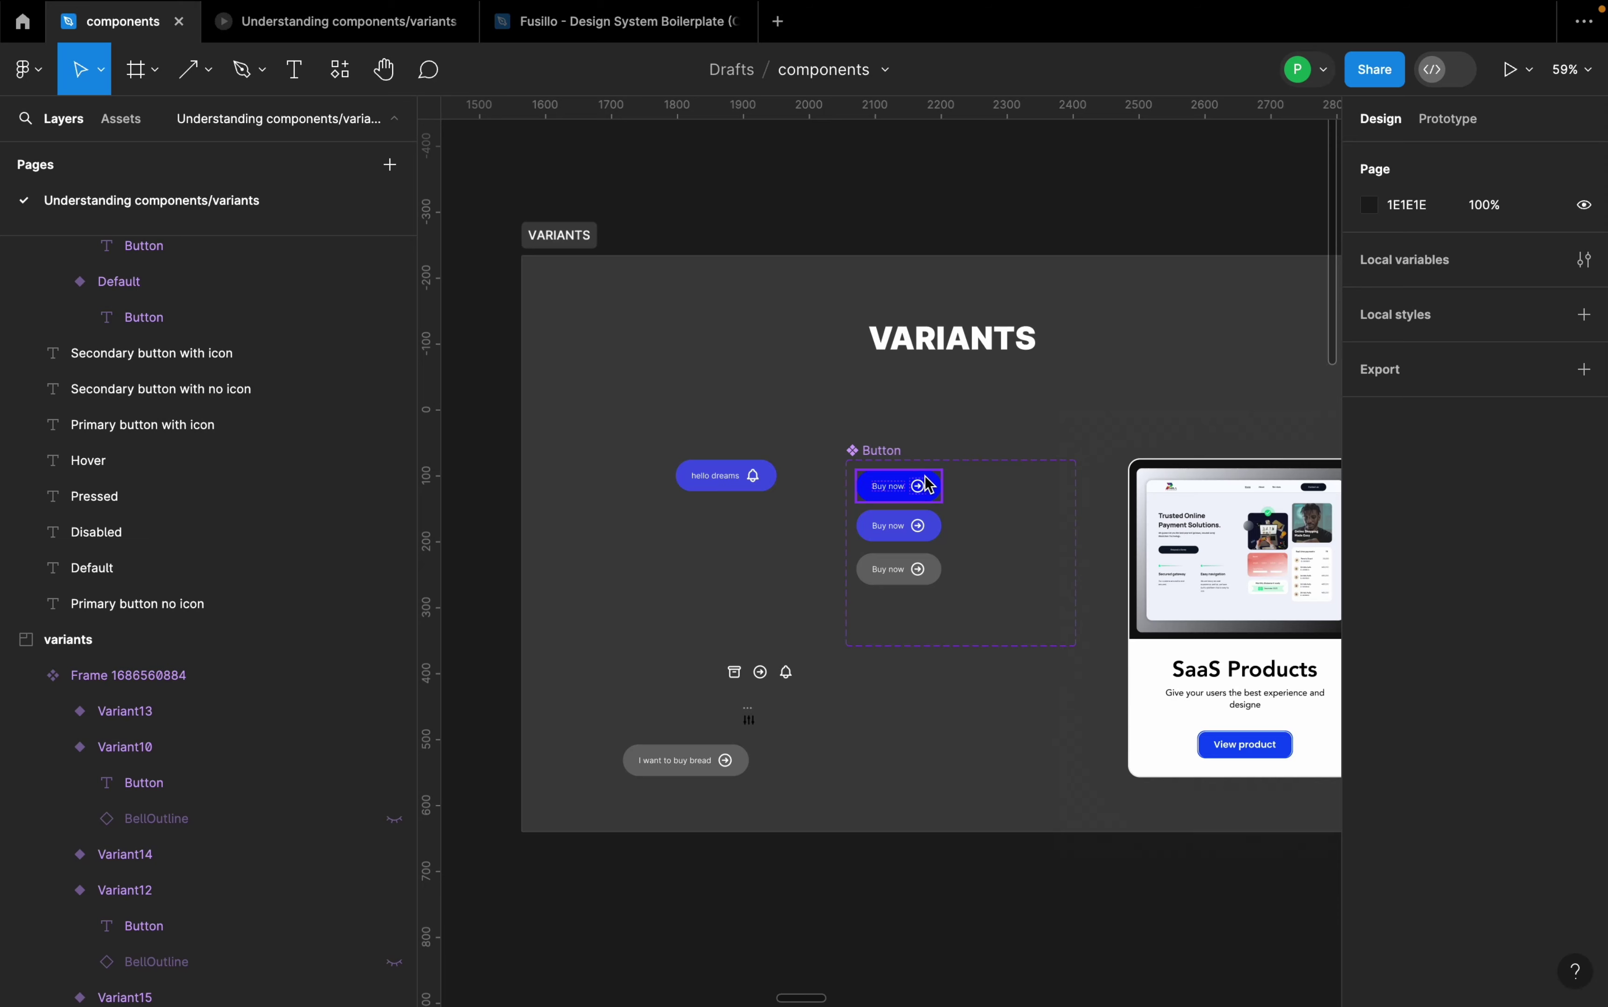
scroll(925, 485, up, 3)
scroll(906, 500, up, 4)
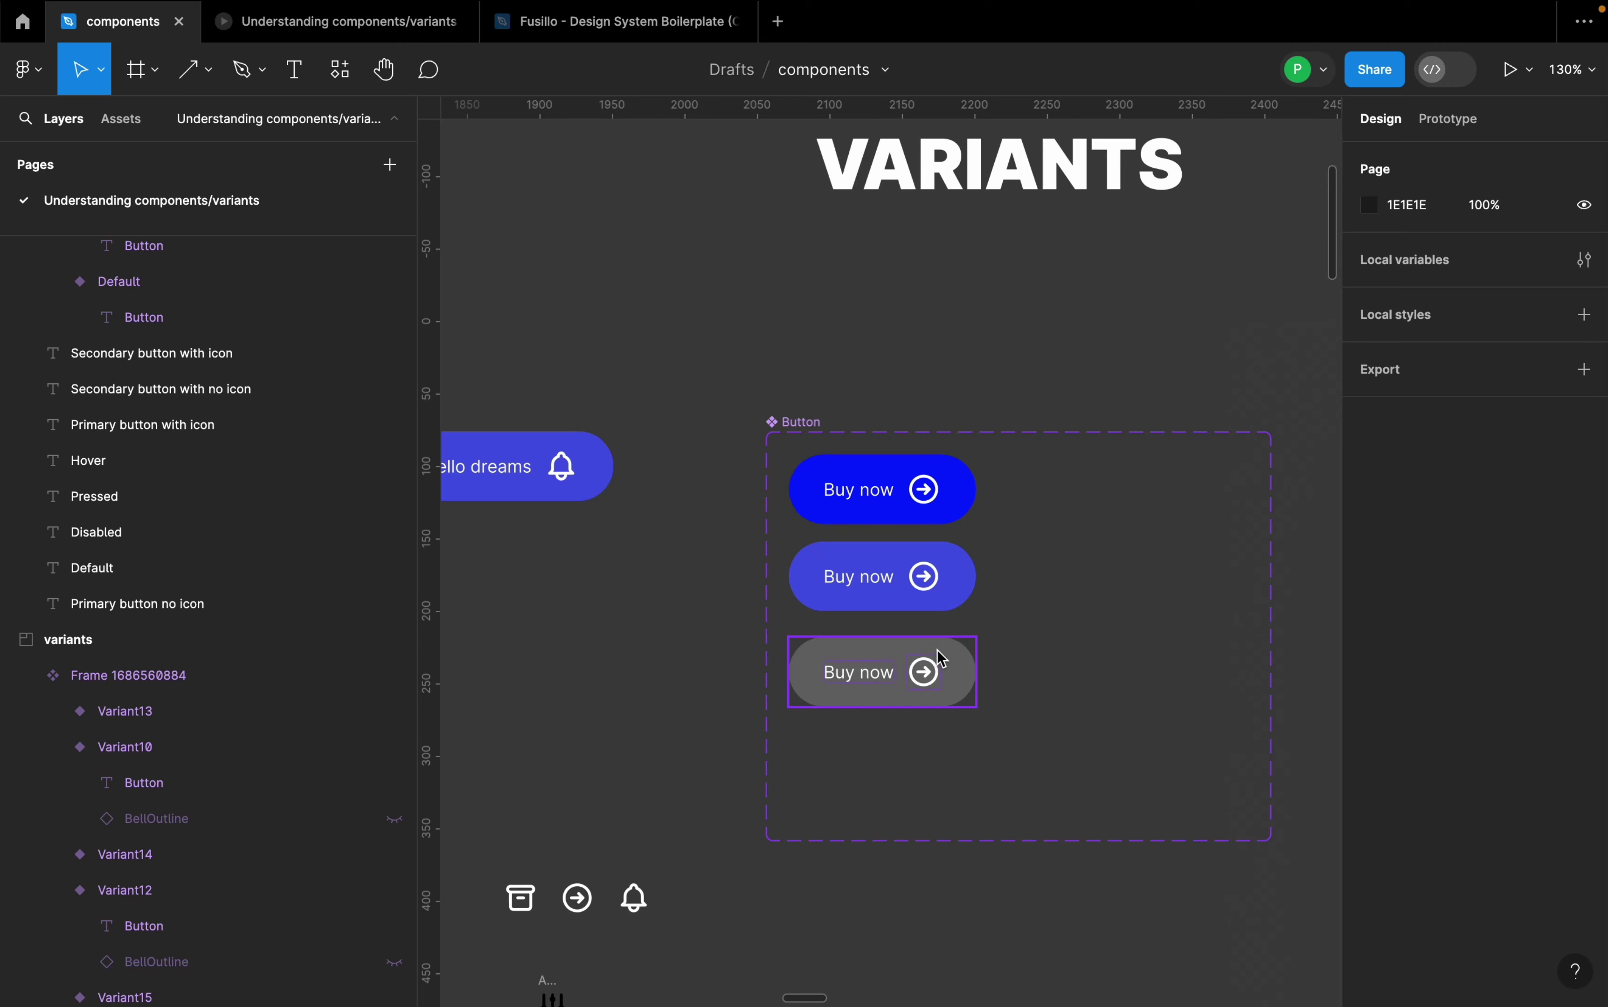
scroll(941, 658, up, 3)
click(860, 407)
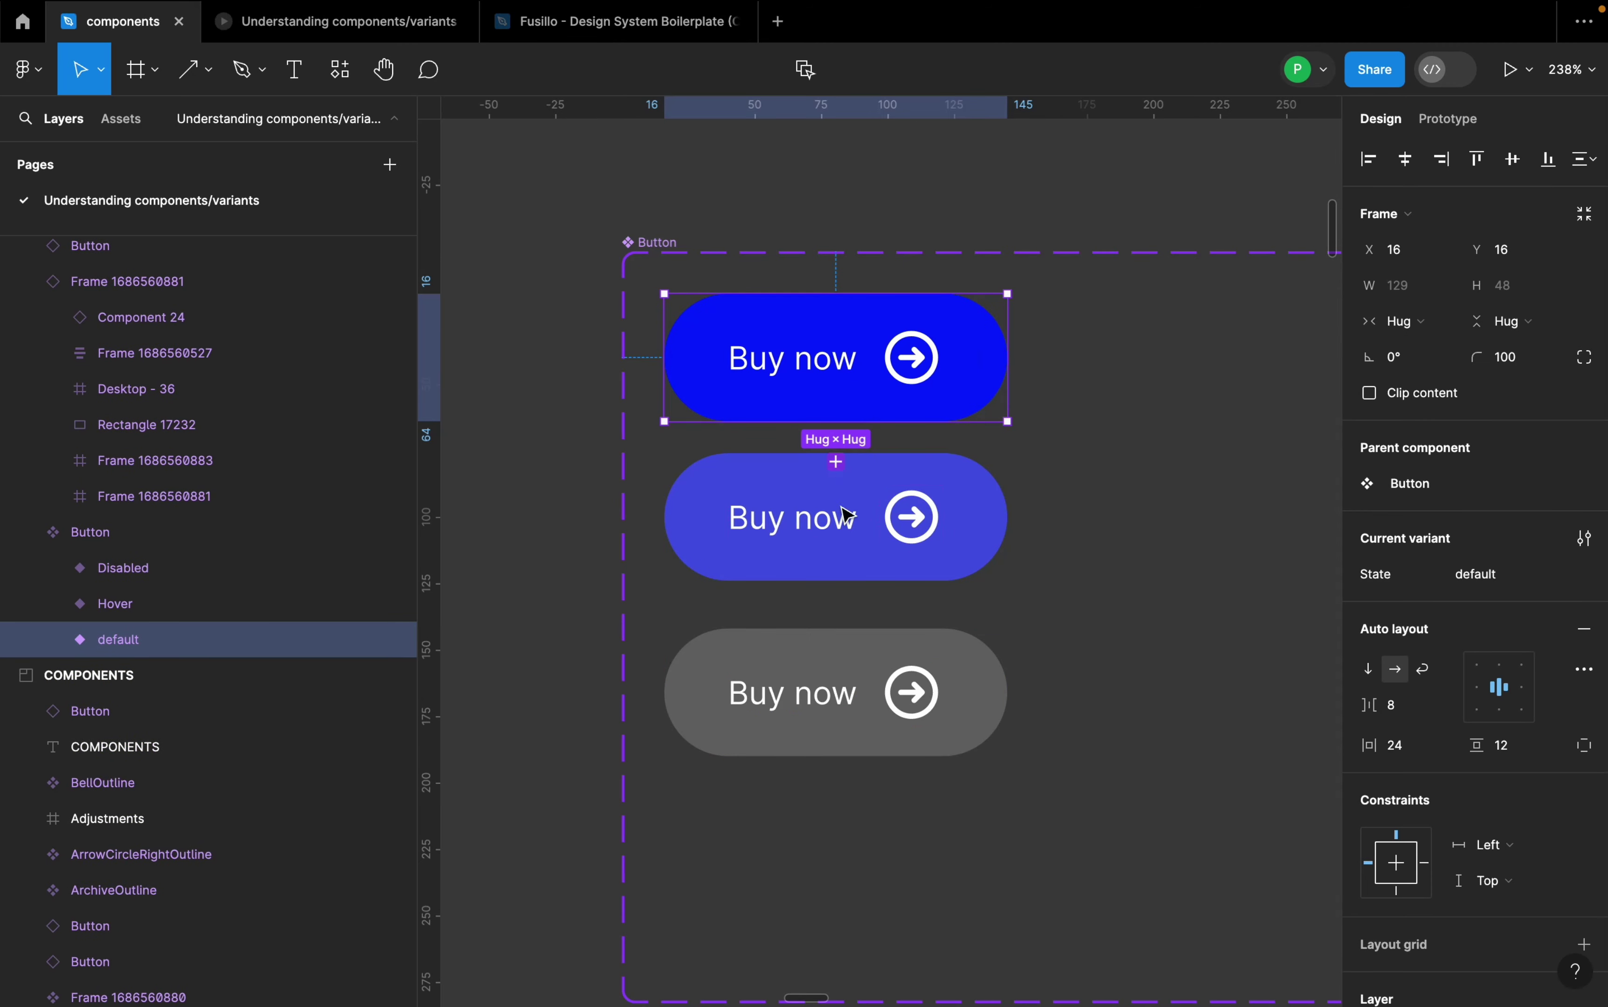
- Add a State4 variant from the Disabled variant and place it below Disabled
click(872, 667)
mouse_move(852, 813)
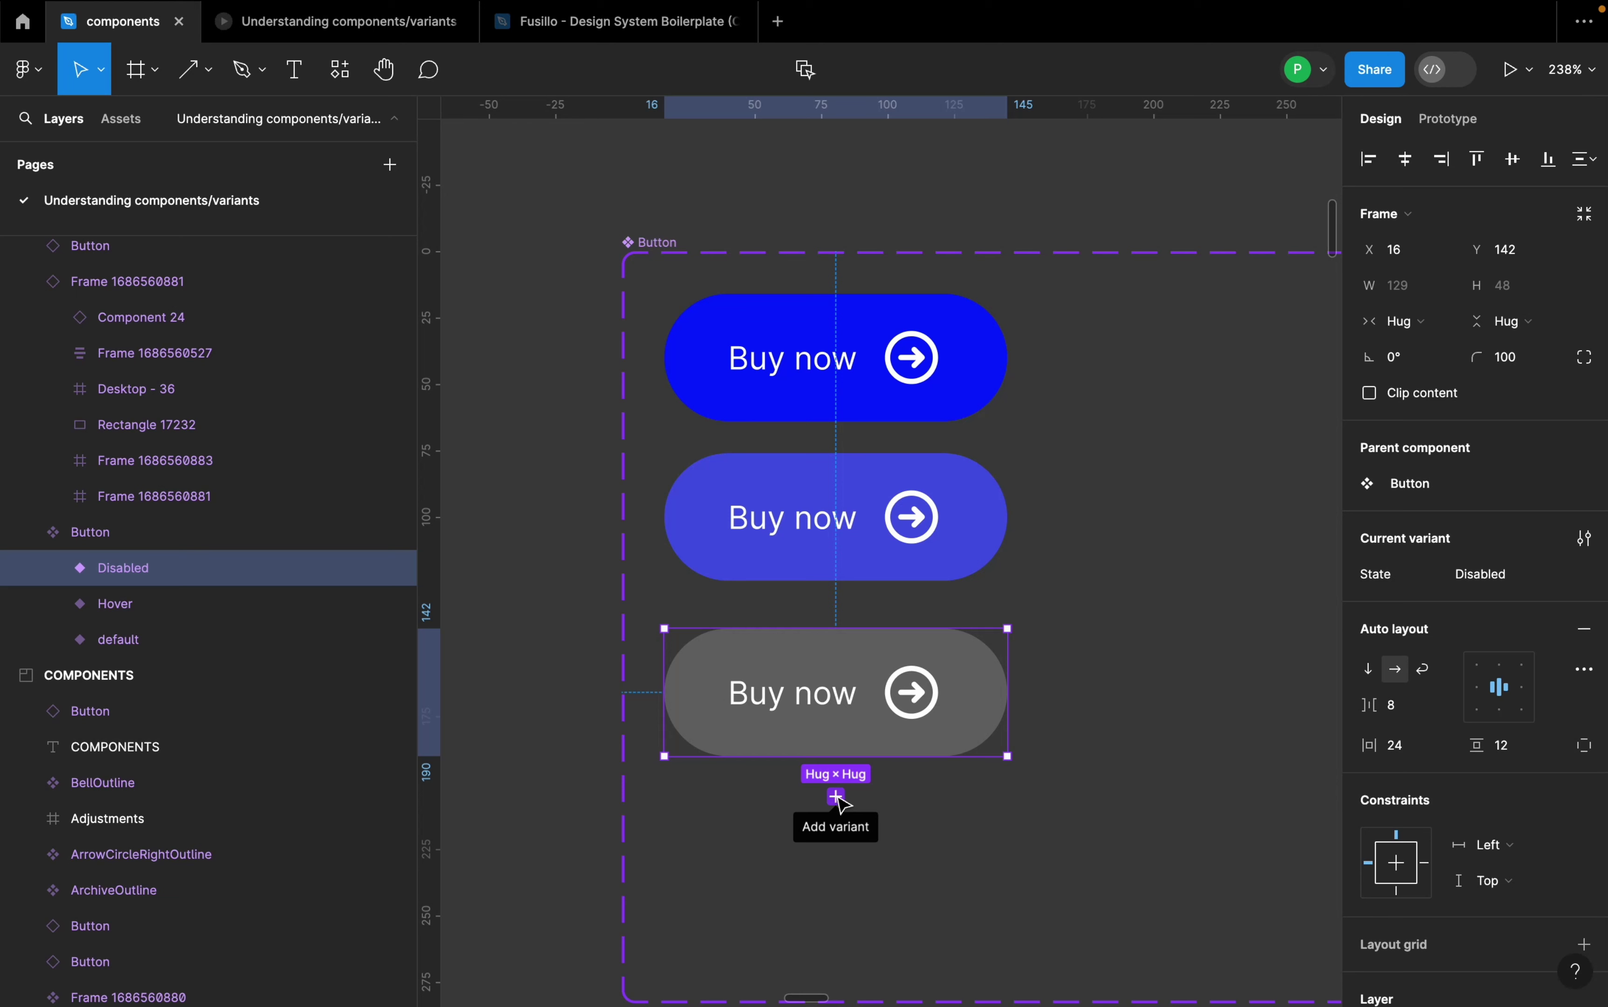
click(836, 797)
drag(860, 733, 853, 884)
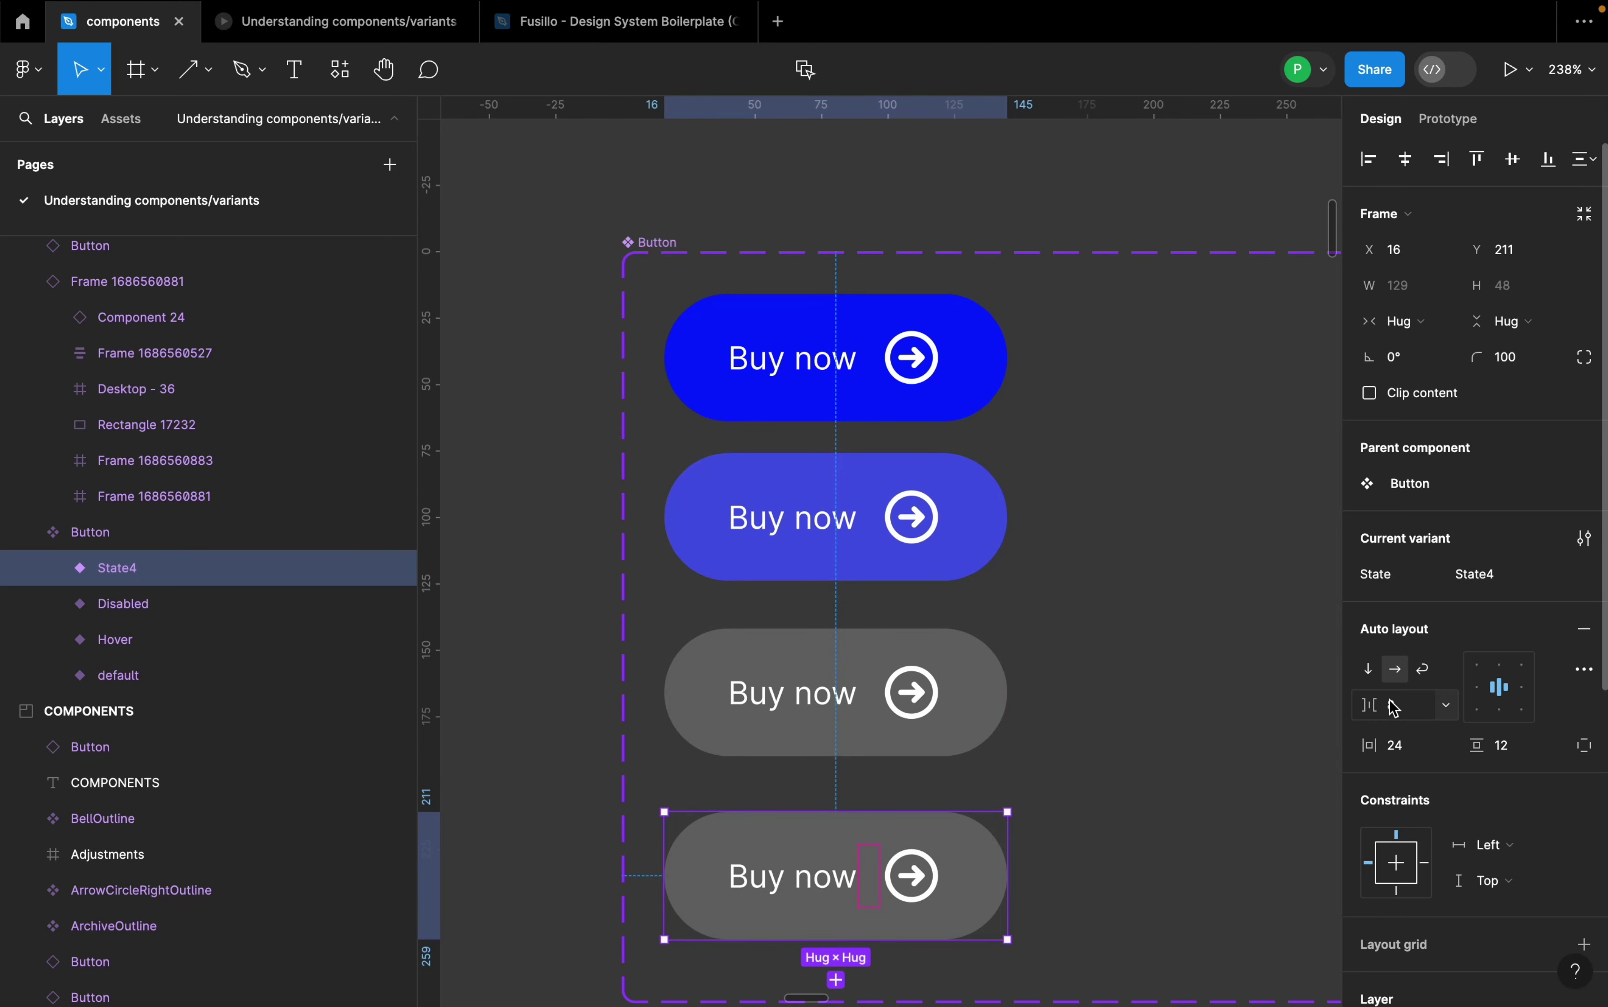
scroll(812, 574, down, 5)
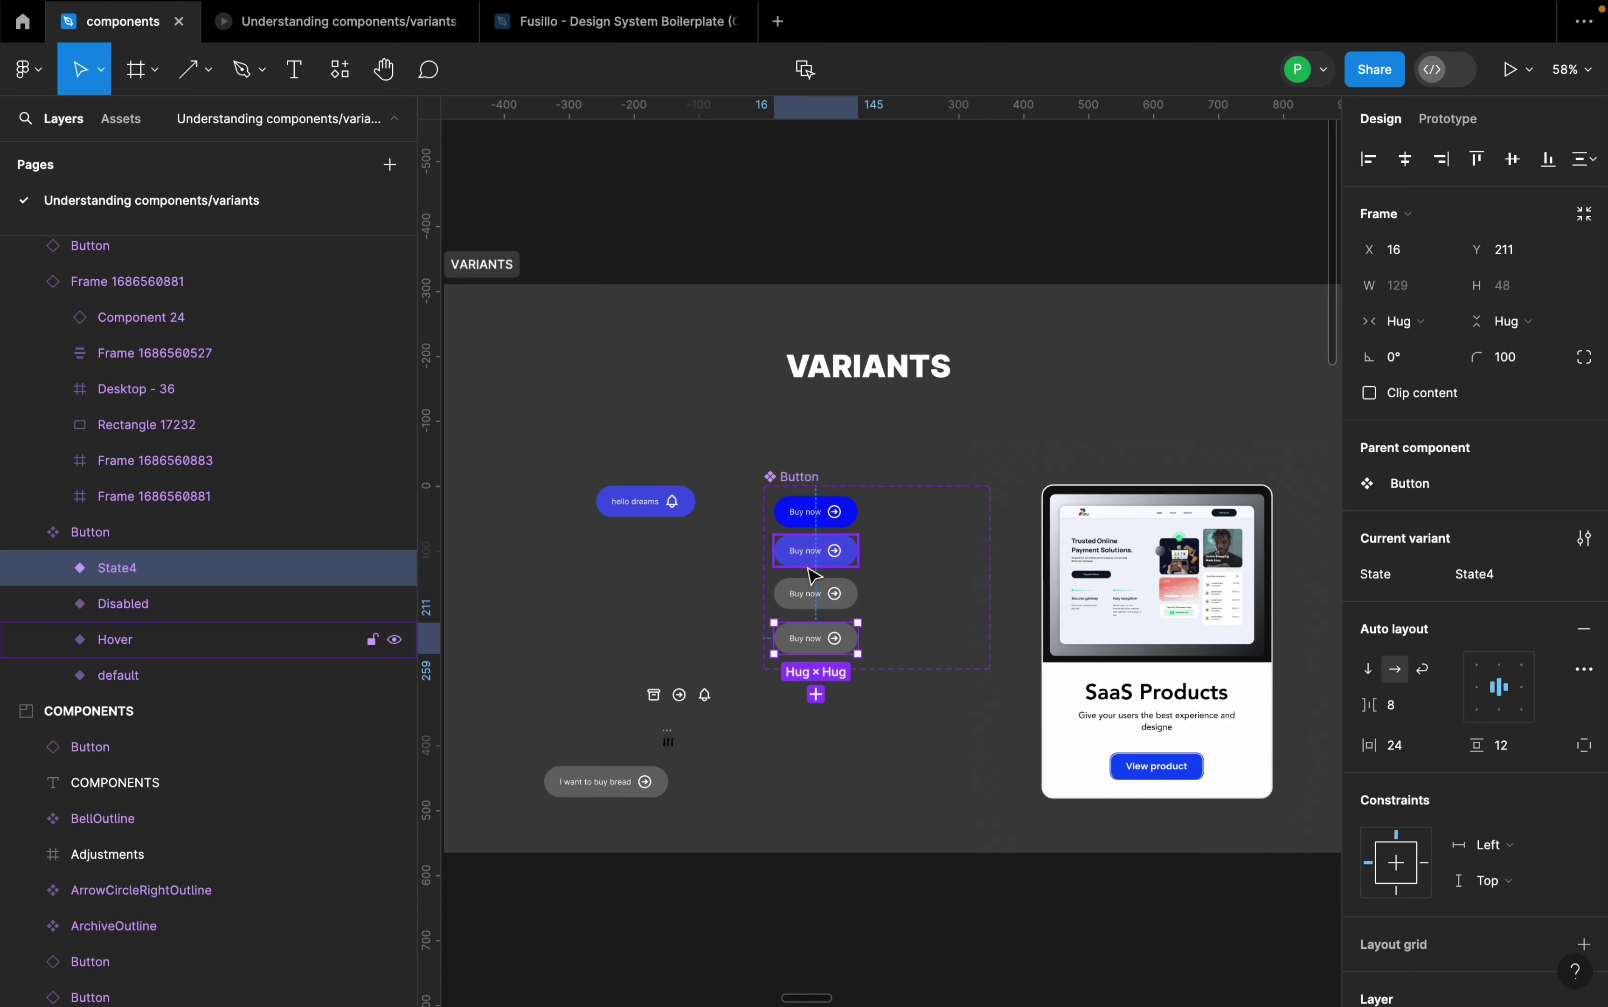
- Pan to the example variants frame and select the Default primary no-icon button
scroll(811, 574, right, 15)
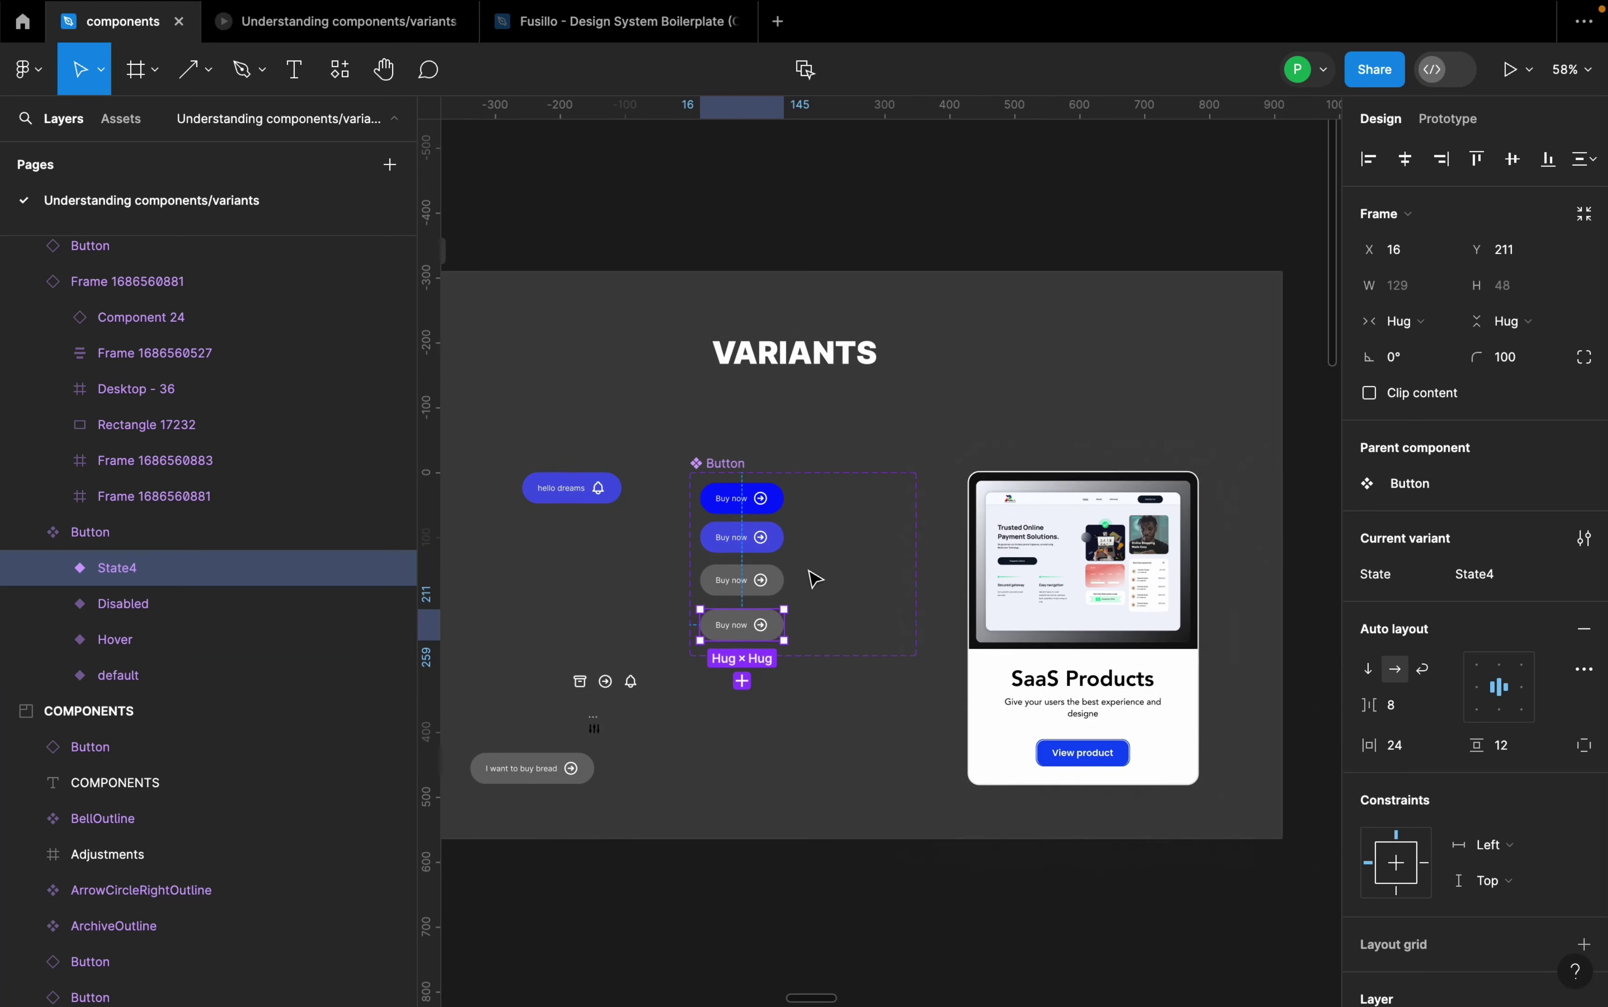
scroll(814, 581, up, 1)
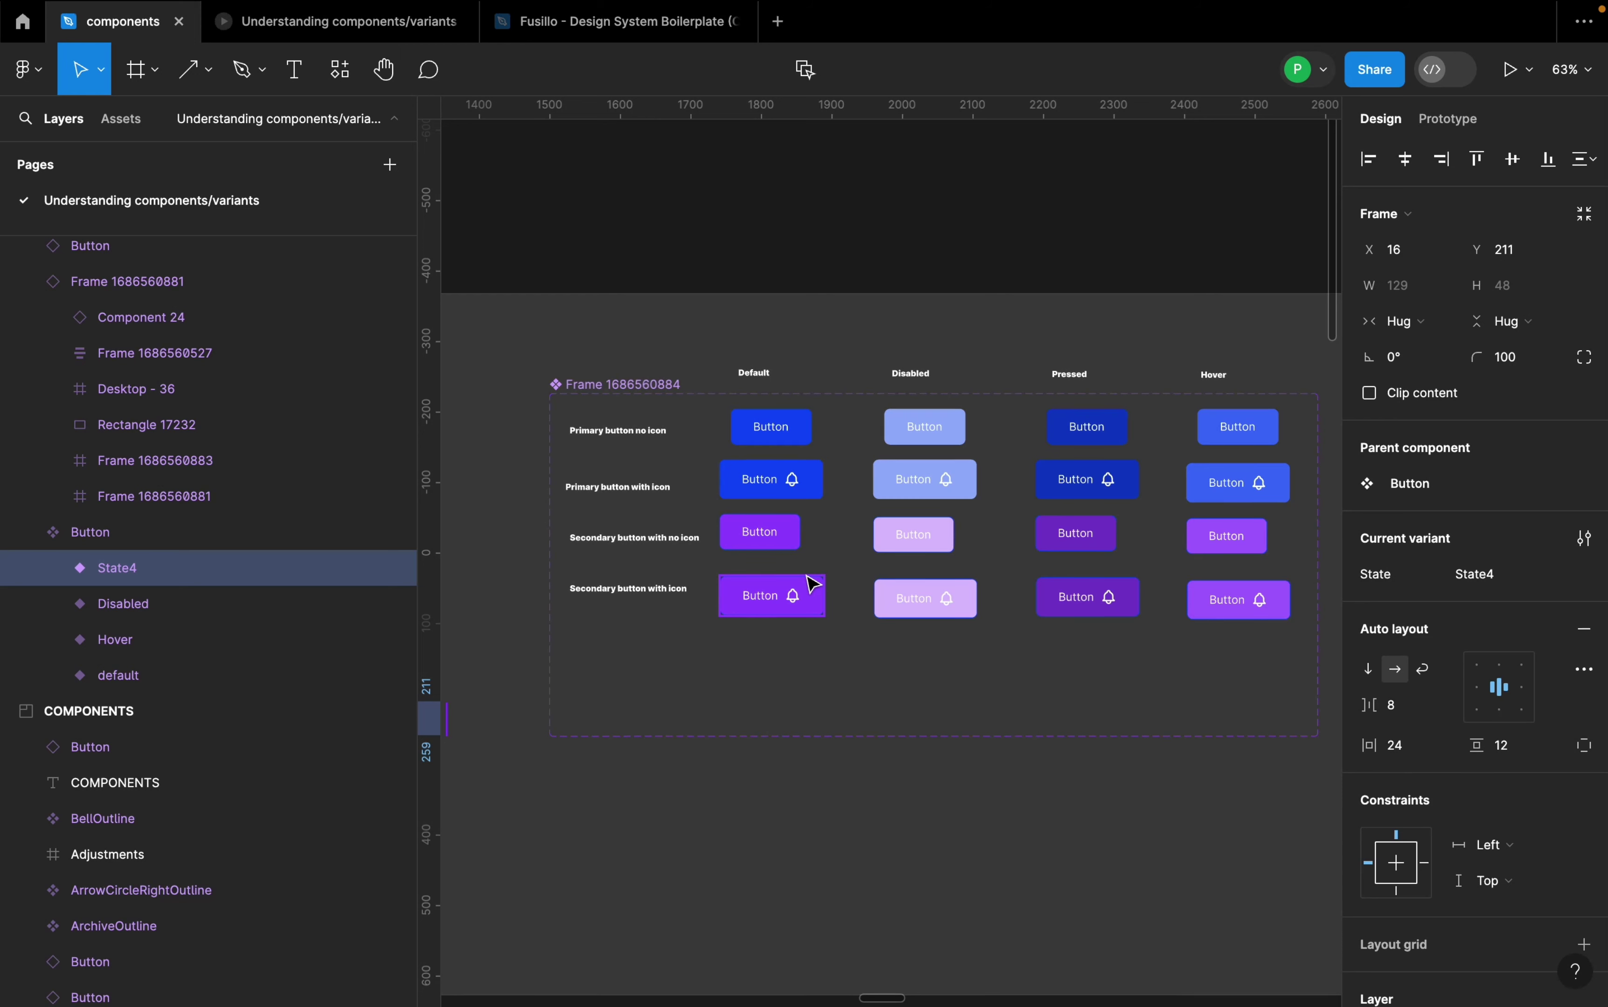
scroll(761, 536, up, 5)
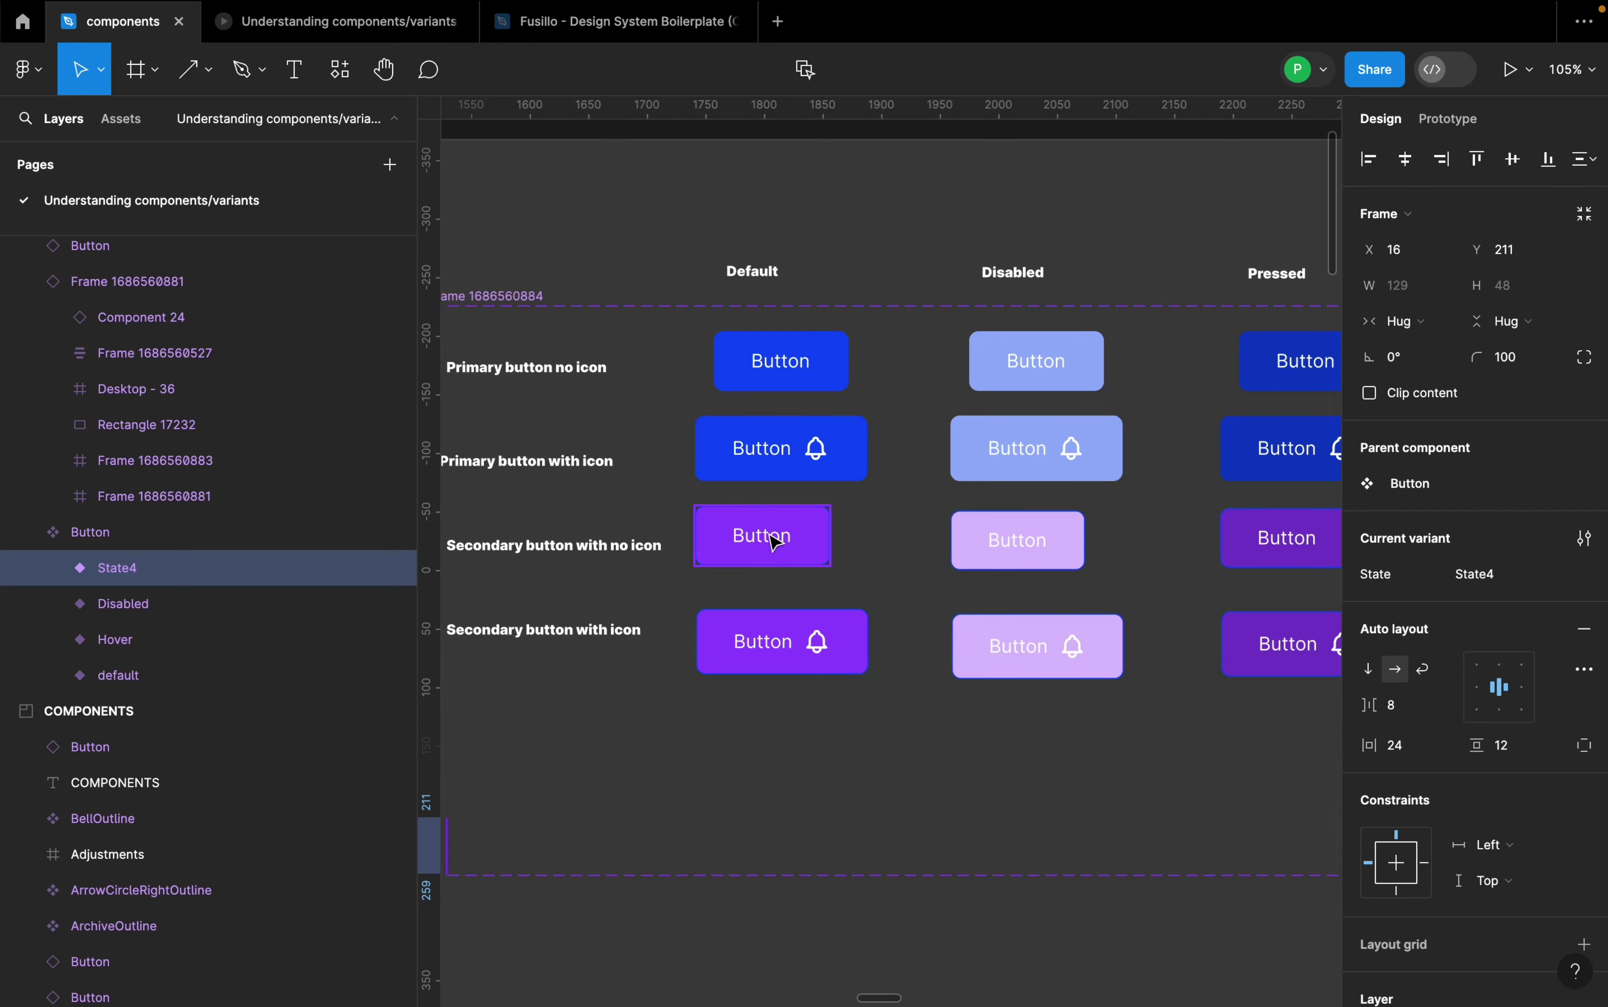
scroll(752, 466, down, 1)
click(786, 387)
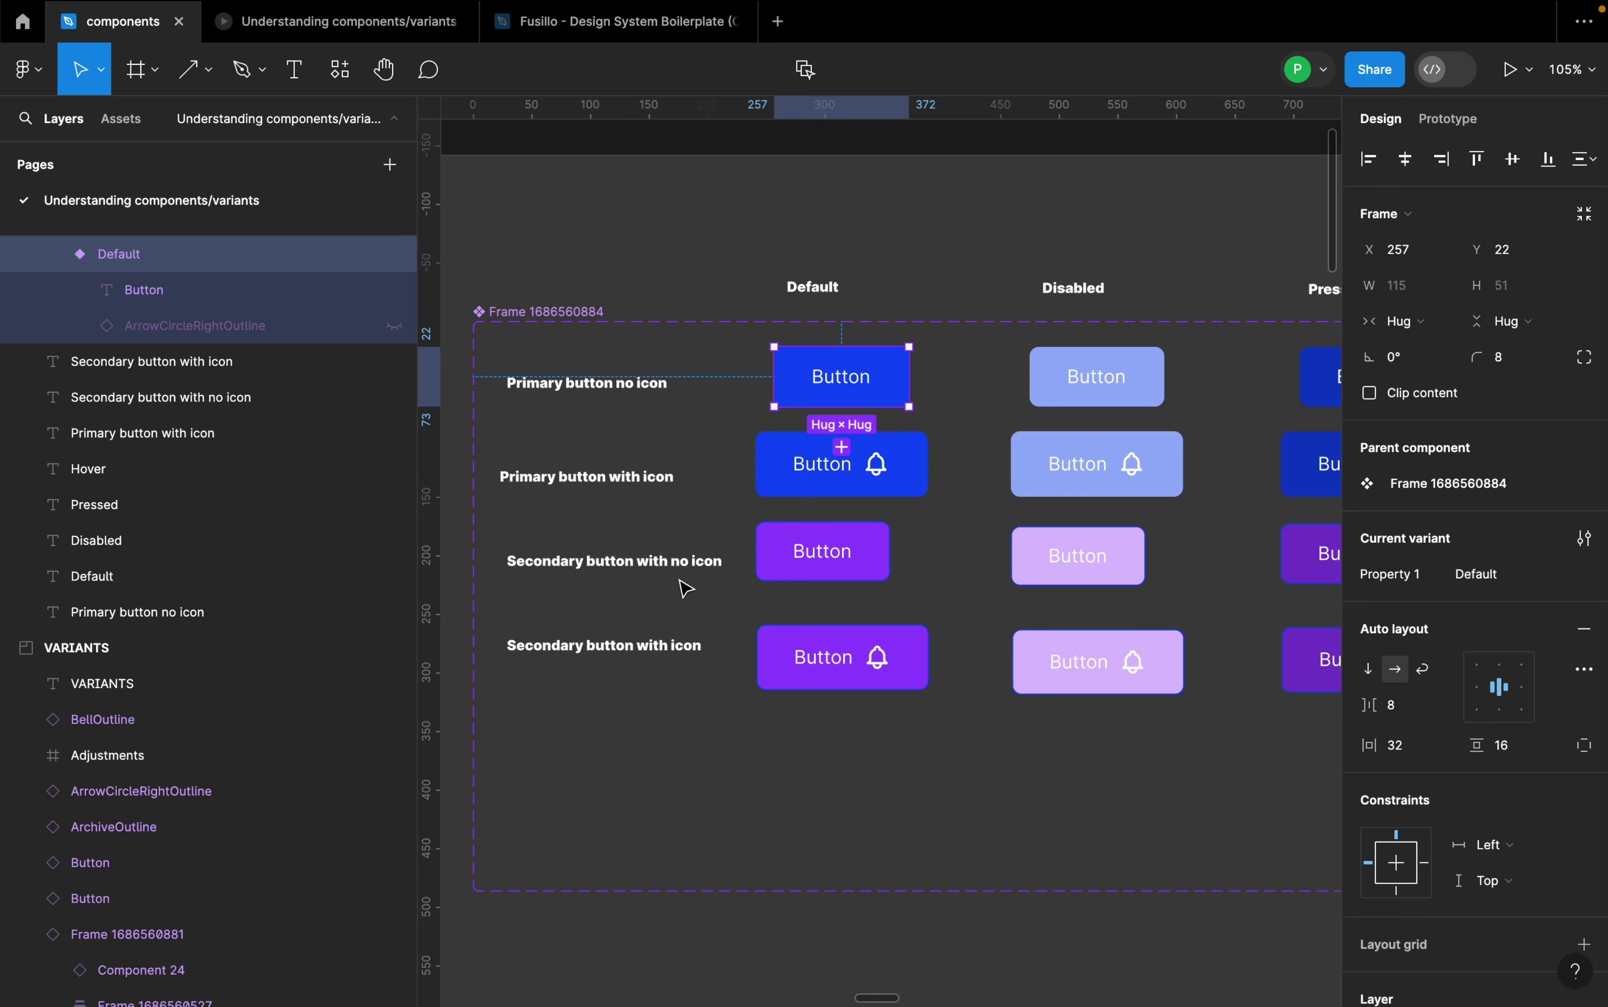
- Zoom out and select the whole 16-variant primary/secondary button set
scroll(897, 628, right, 5)
scroll(897, 628, up, 1)
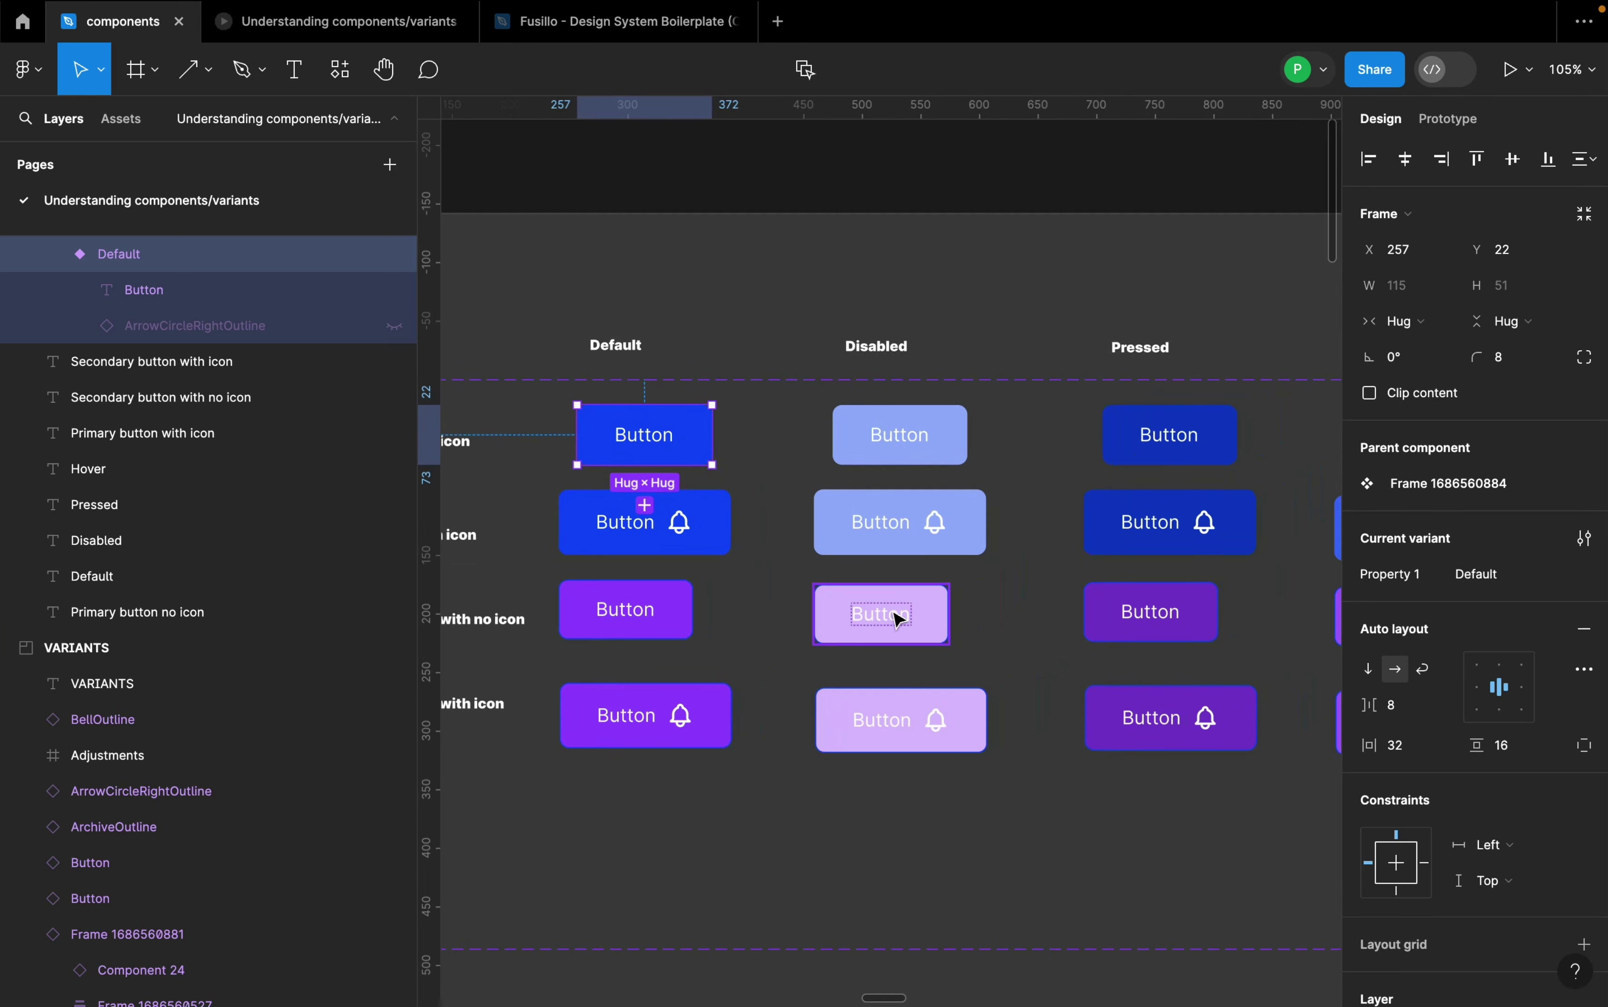
scroll(766, 353, right, 5)
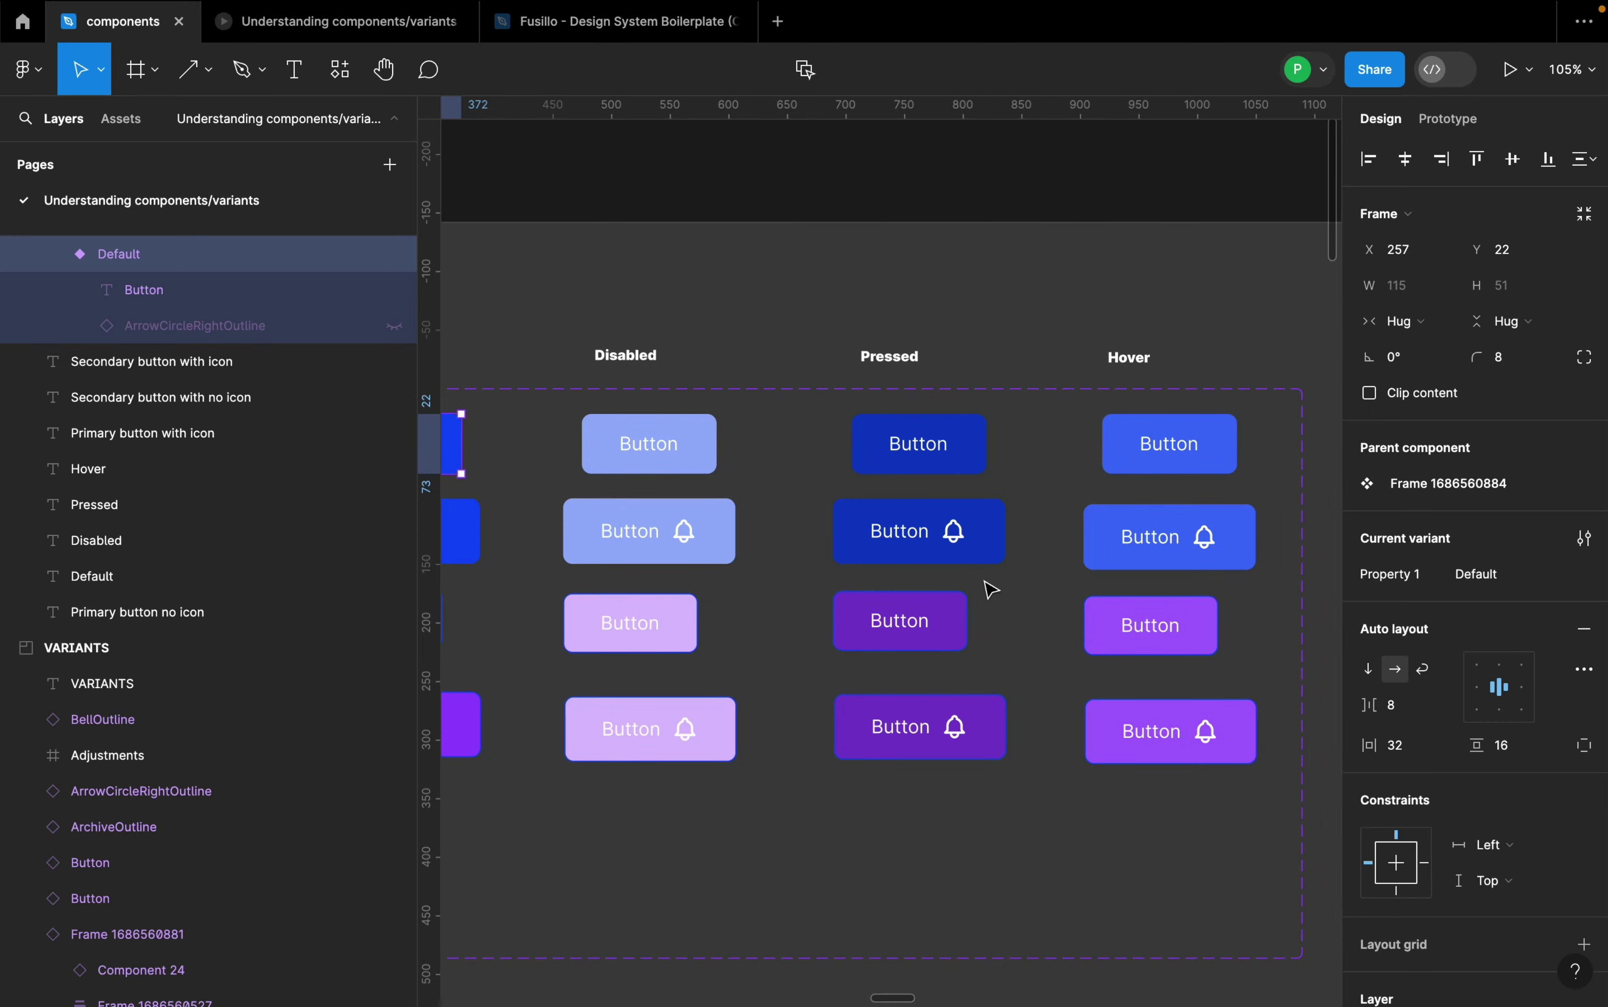
scroll(1007, 565, down, 5)
scroll(913, 440, down, 2)
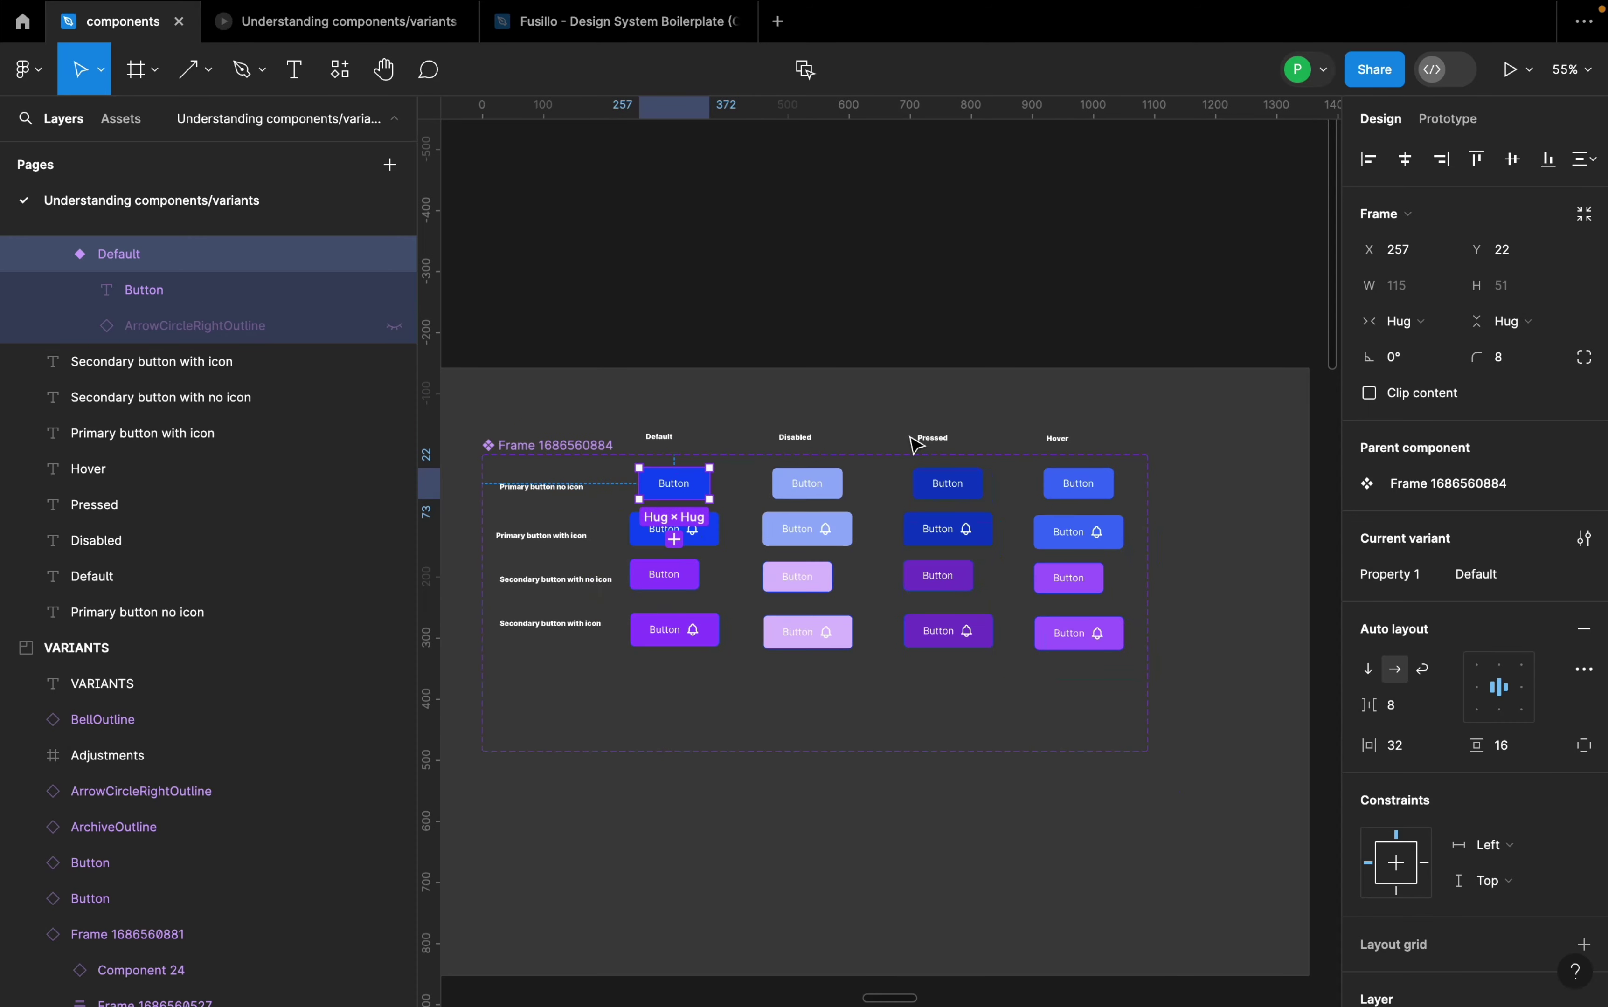
scroll(915, 438, left, 5)
scroll(915, 438, down, 2)
click(704, 386)
- Reselect the 16-variant button set and scroll to empty canvas above the boards
scroll(706, 390, up, 1)
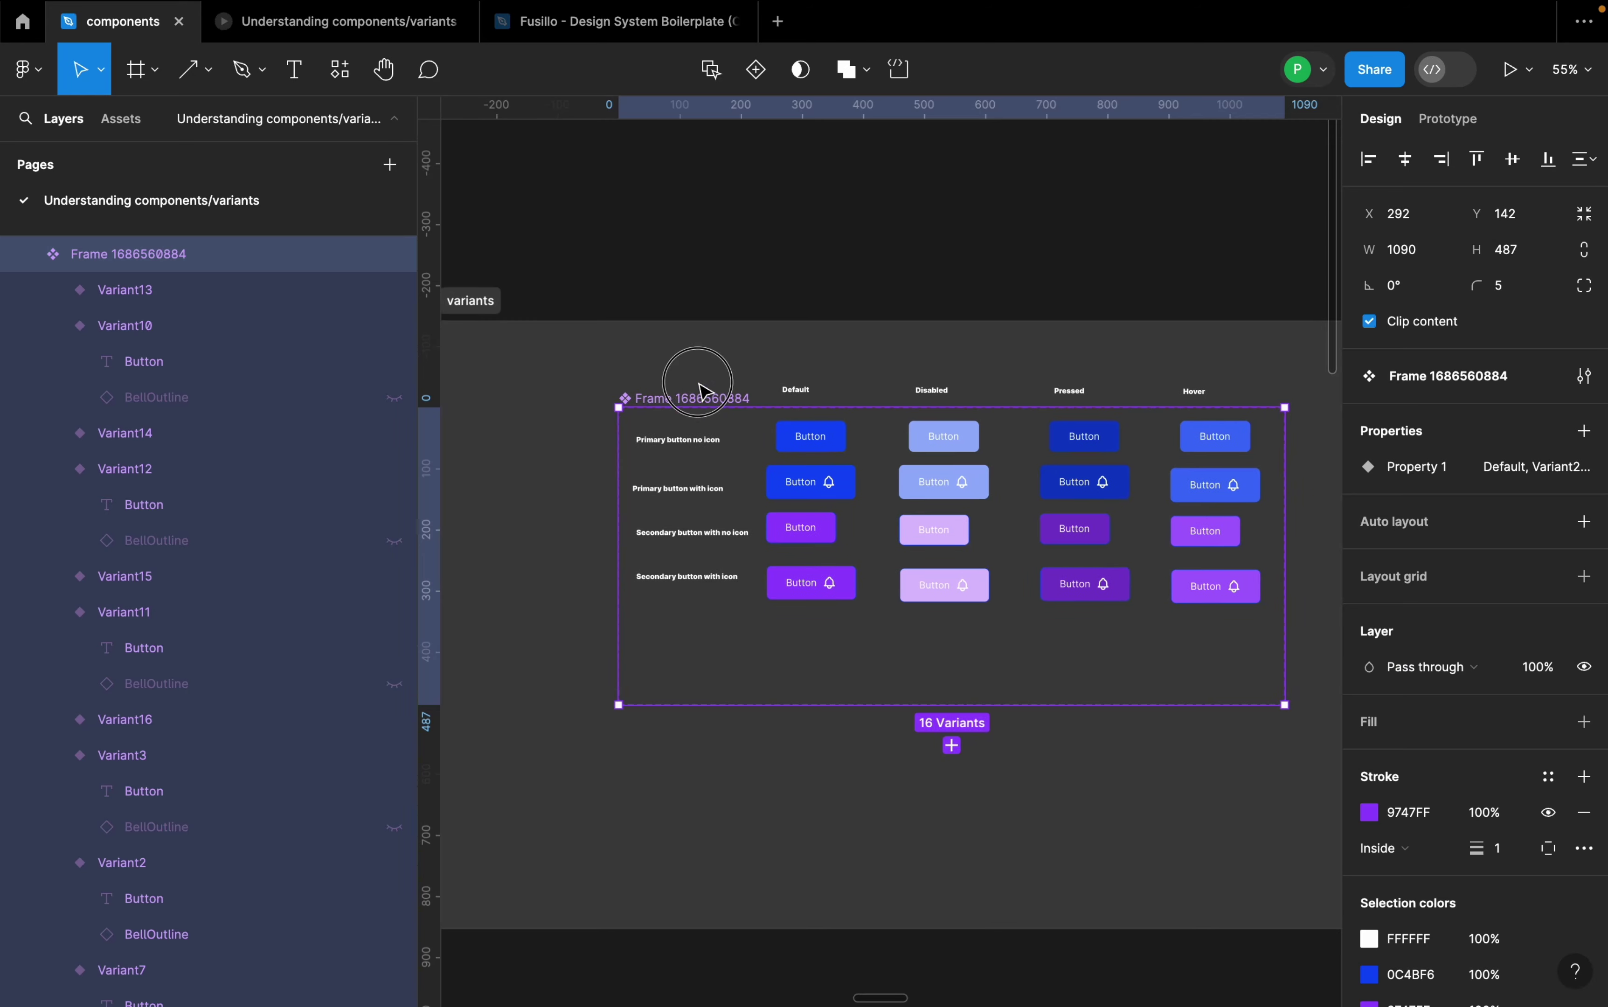
key(Escape)
click(709, 397)
scroll(734, 468, up, 1)
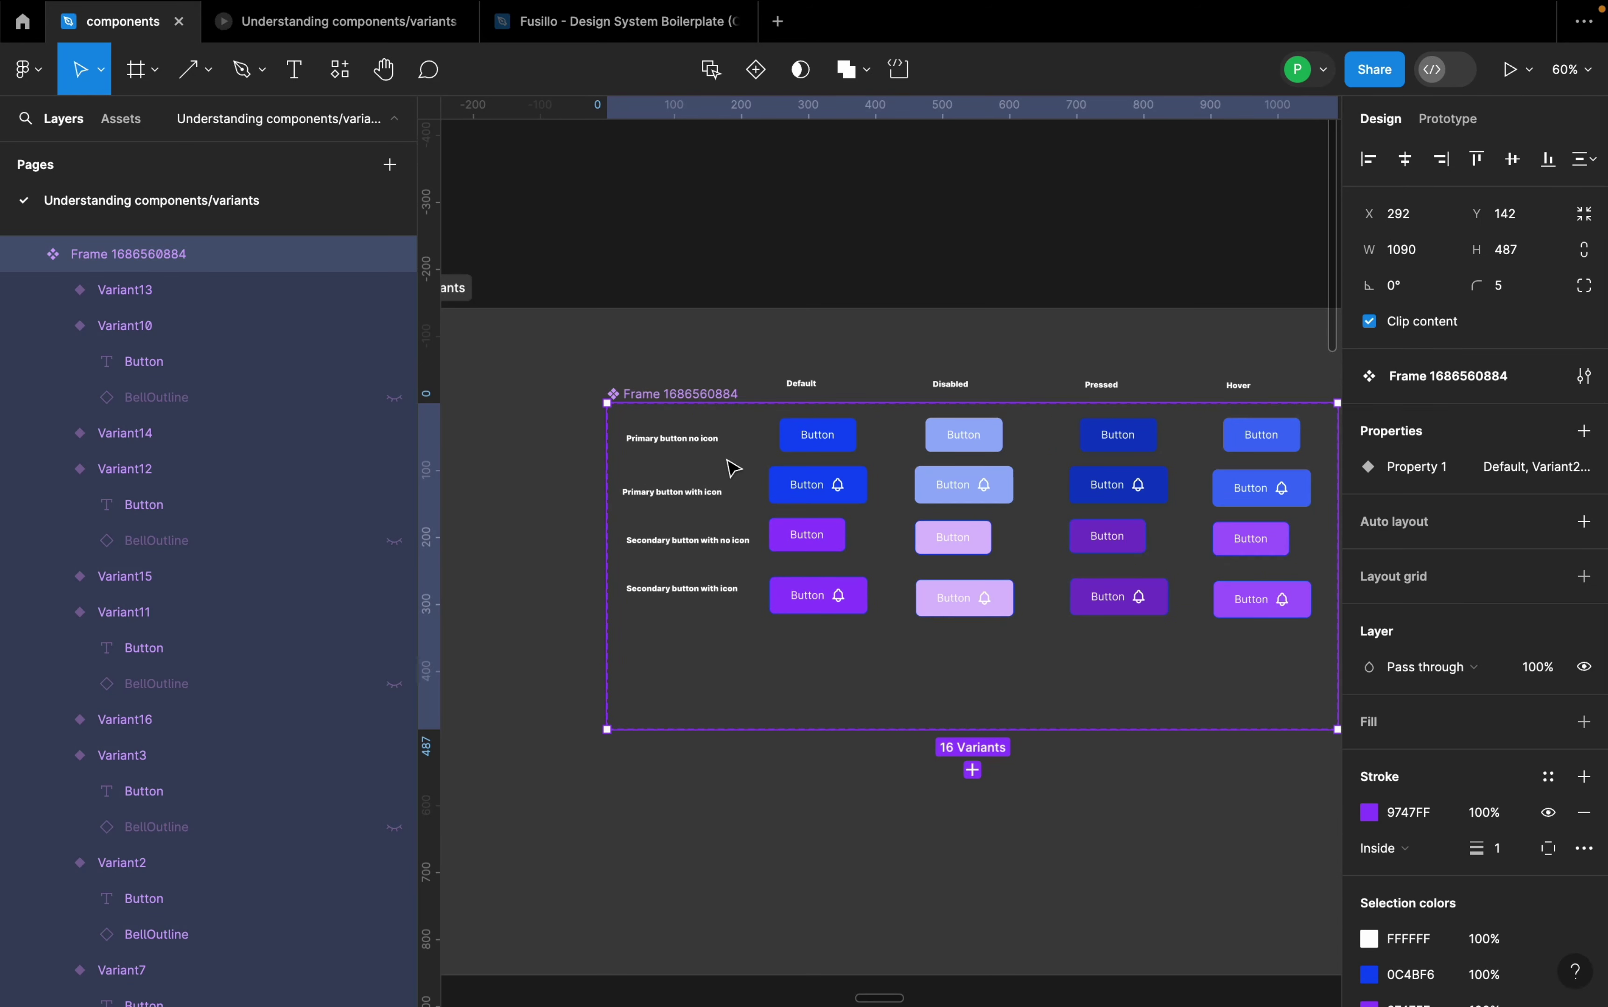
scroll(708, 471, down, 2)
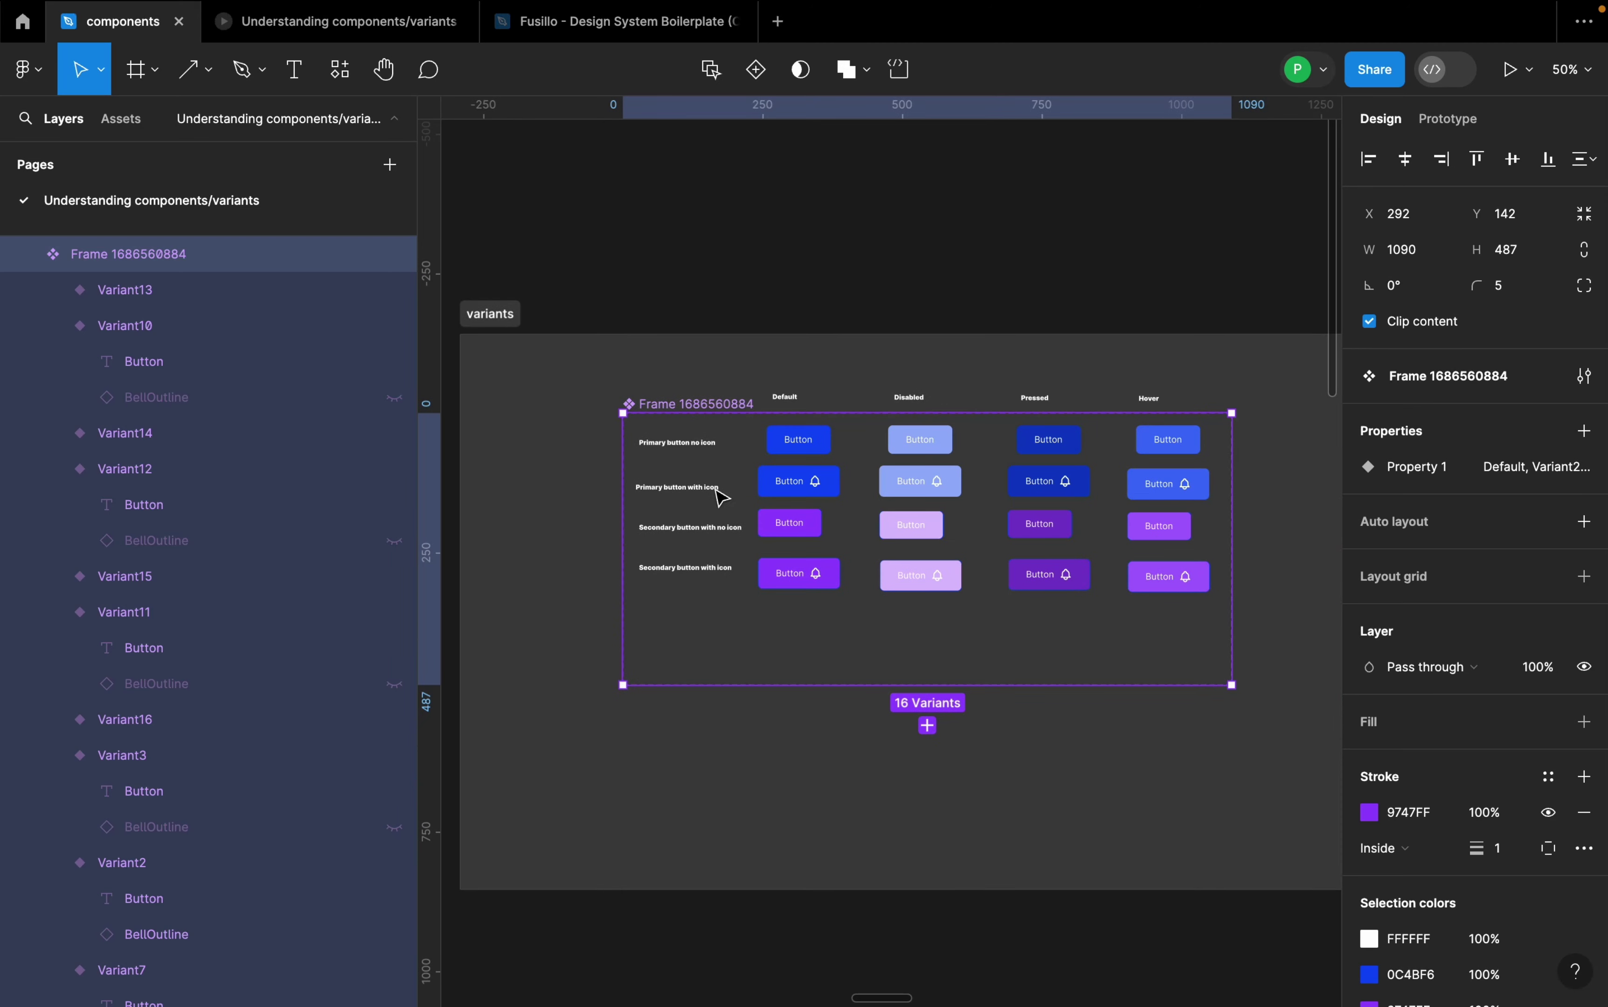
scroll(679, 511, up, 4)
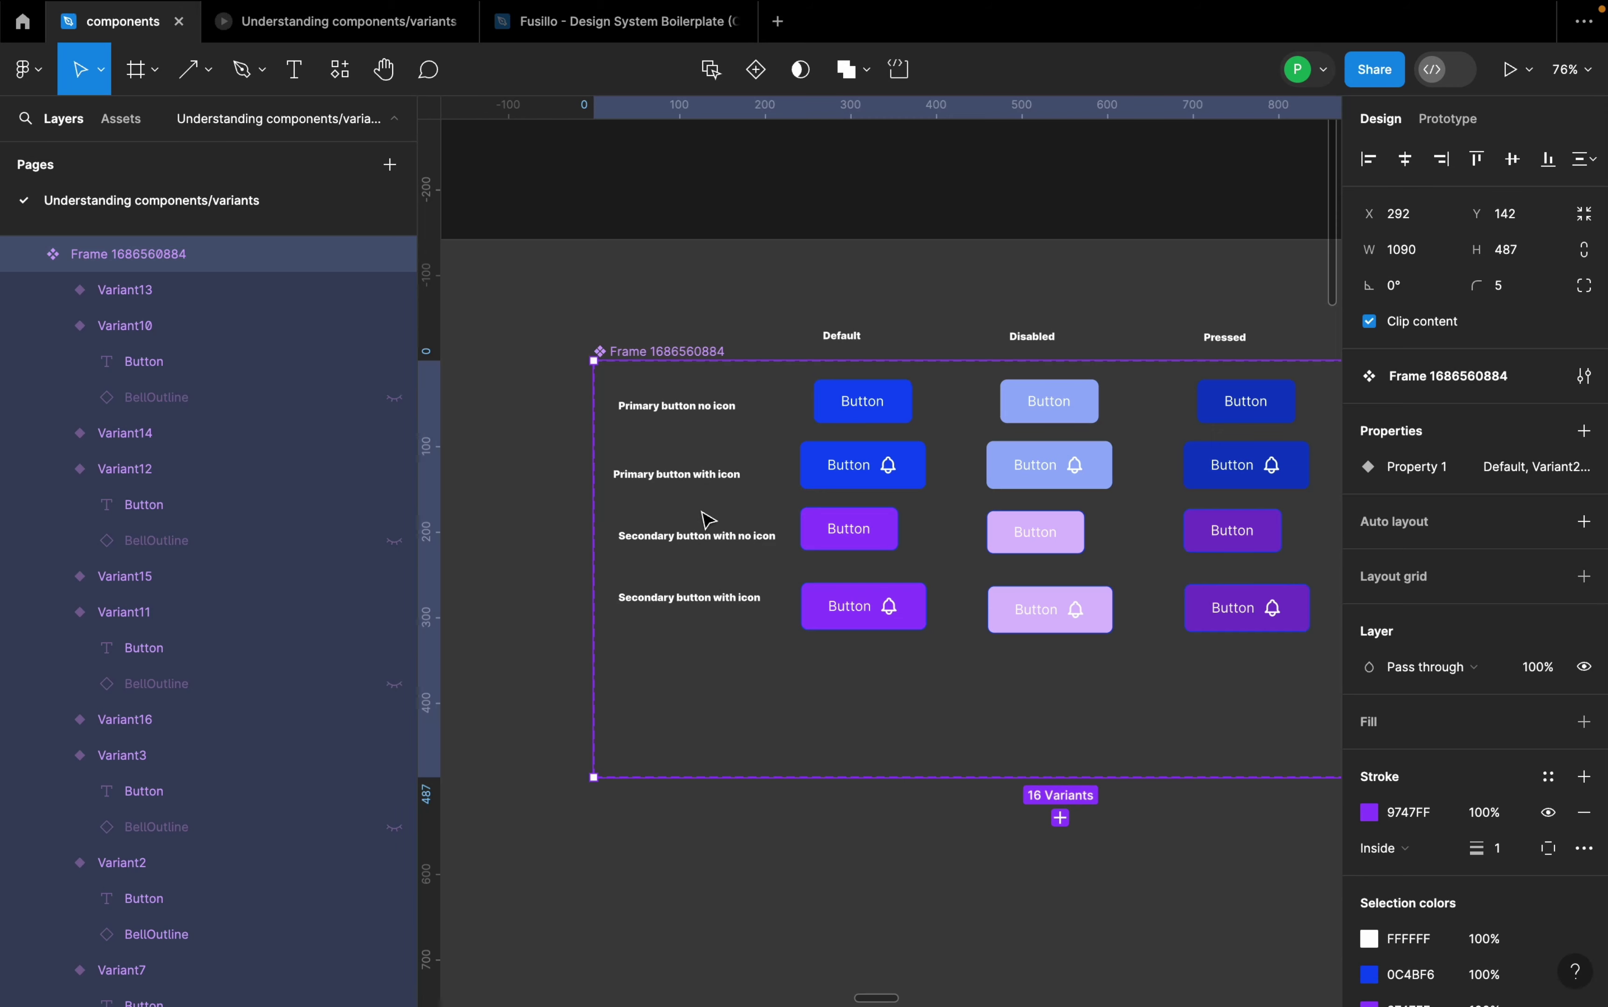
scroll(708, 519, down, 10)
scroll(866, 519, down, 5)
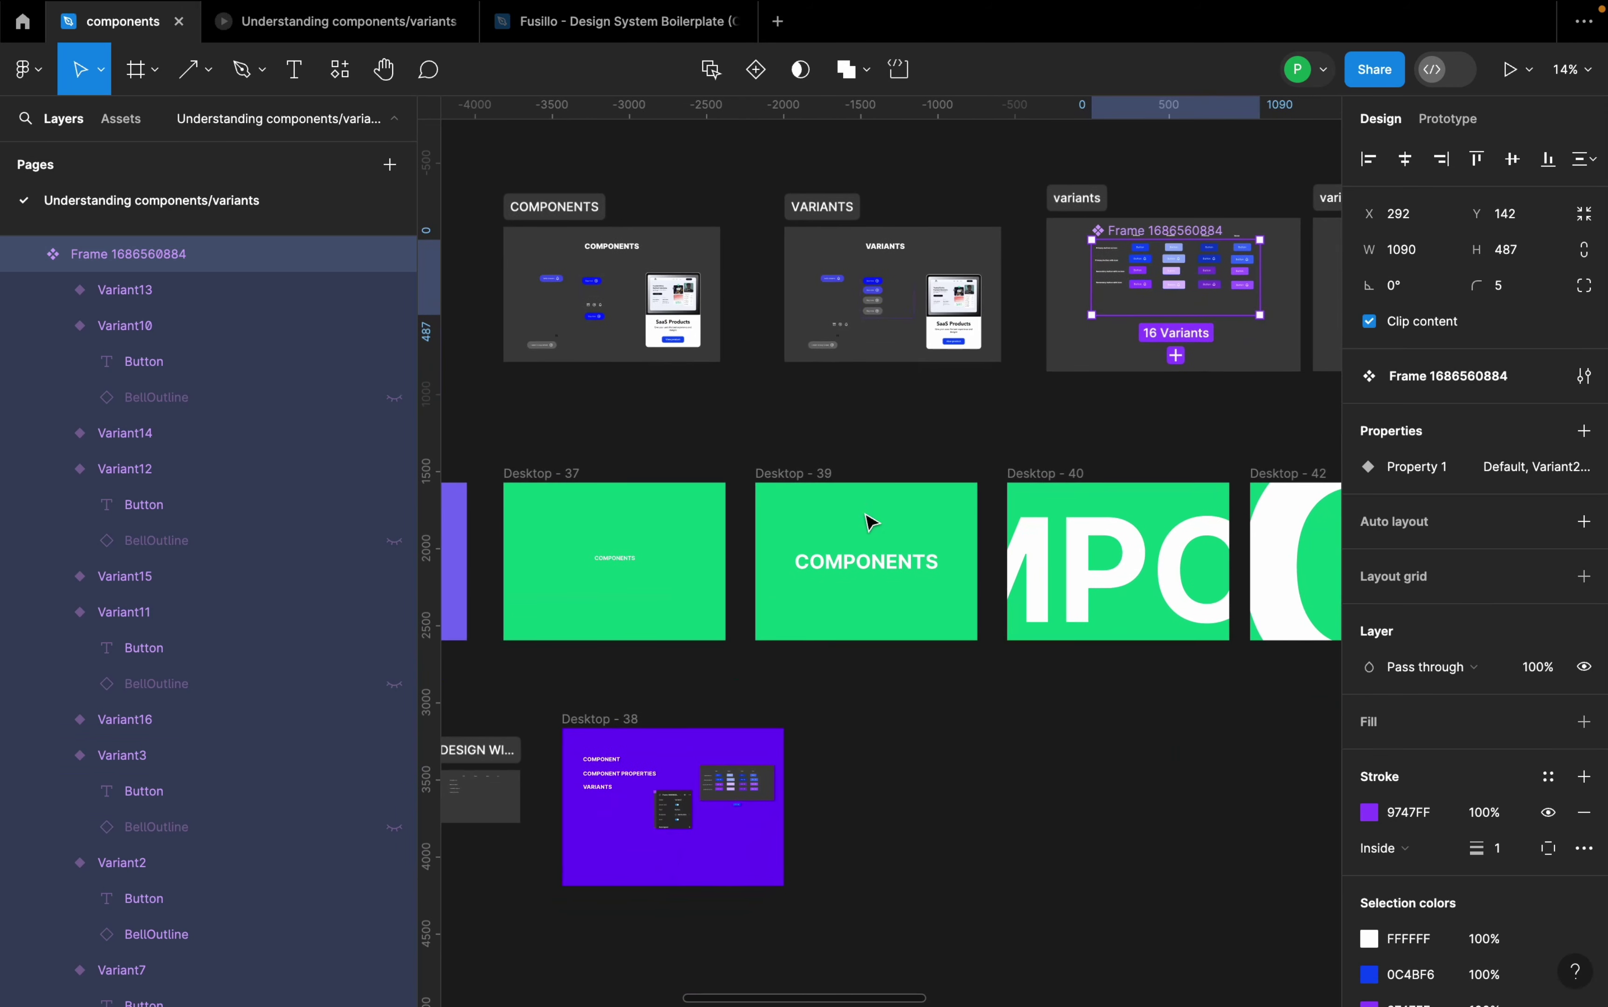
scroll(866, 519, up, 10)
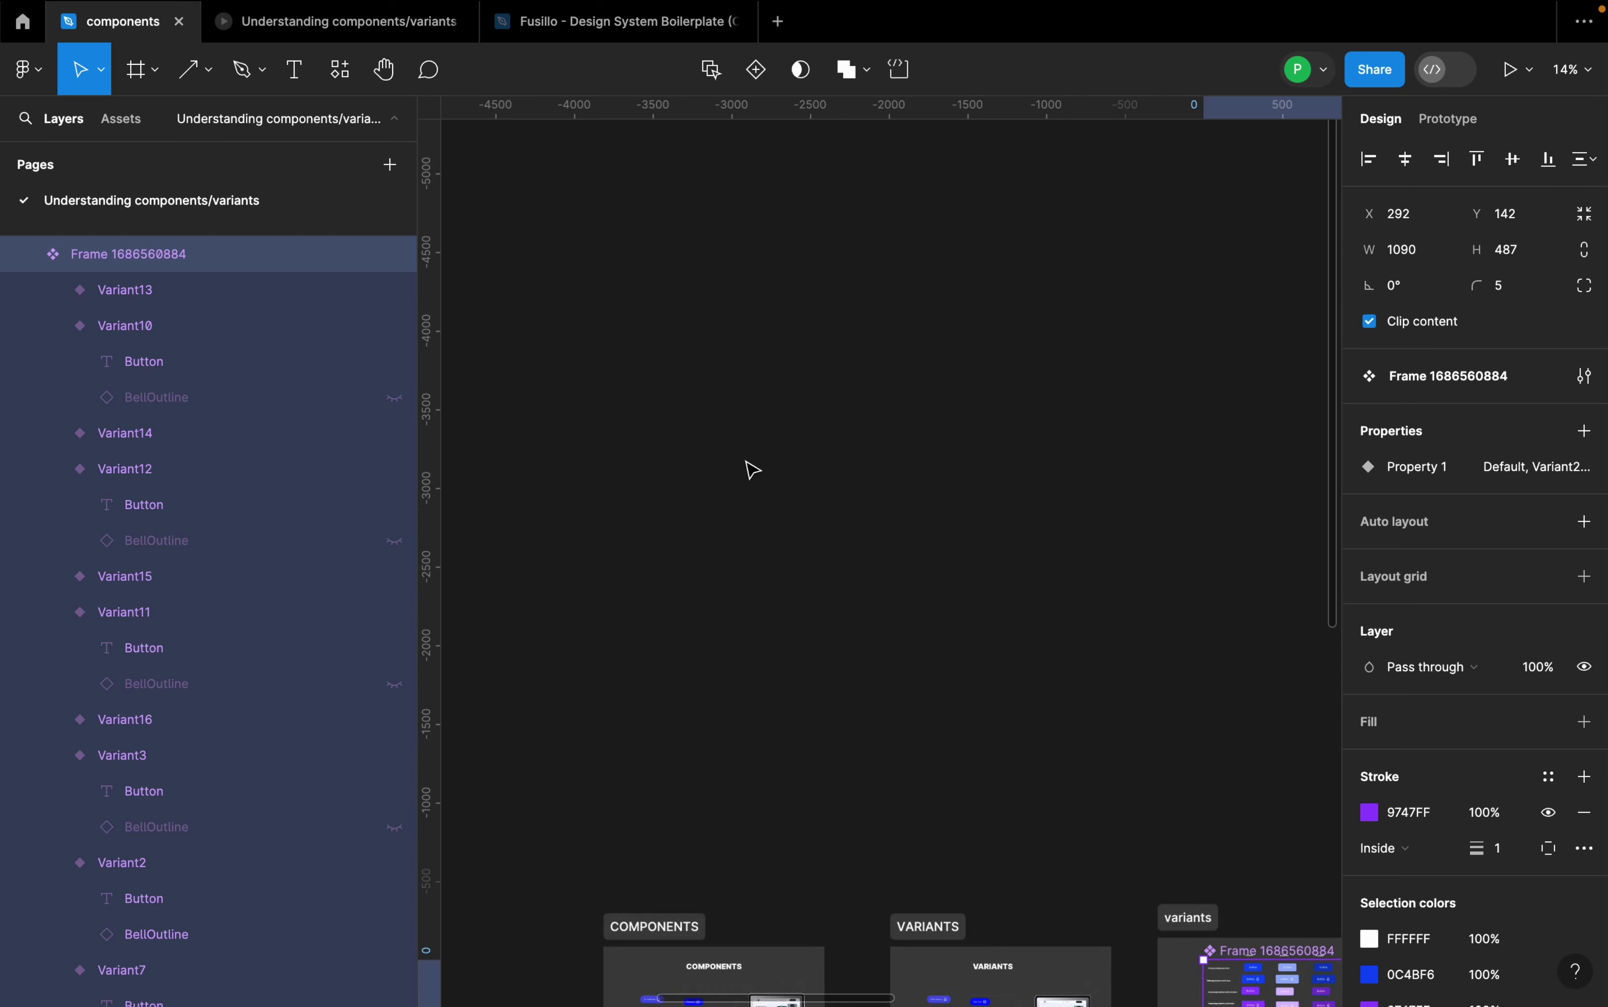
scroll(752, 470, up, 3)
- Add a 'Button' text layer on the empty canvas
key(t)
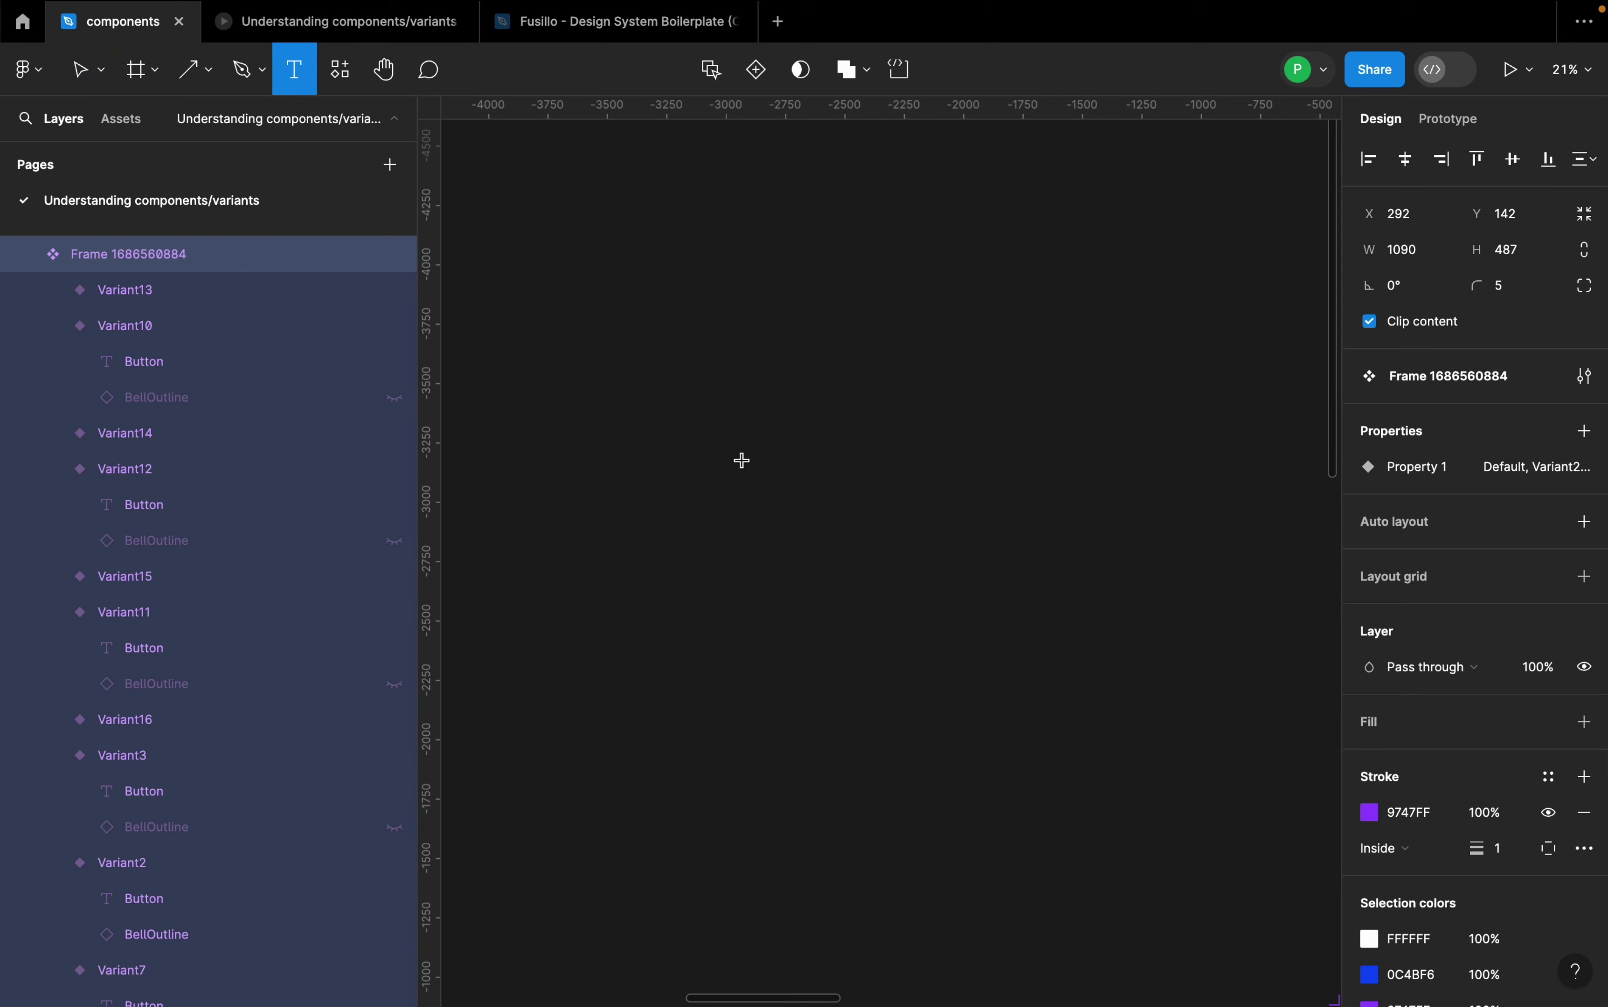
click(736, 466)
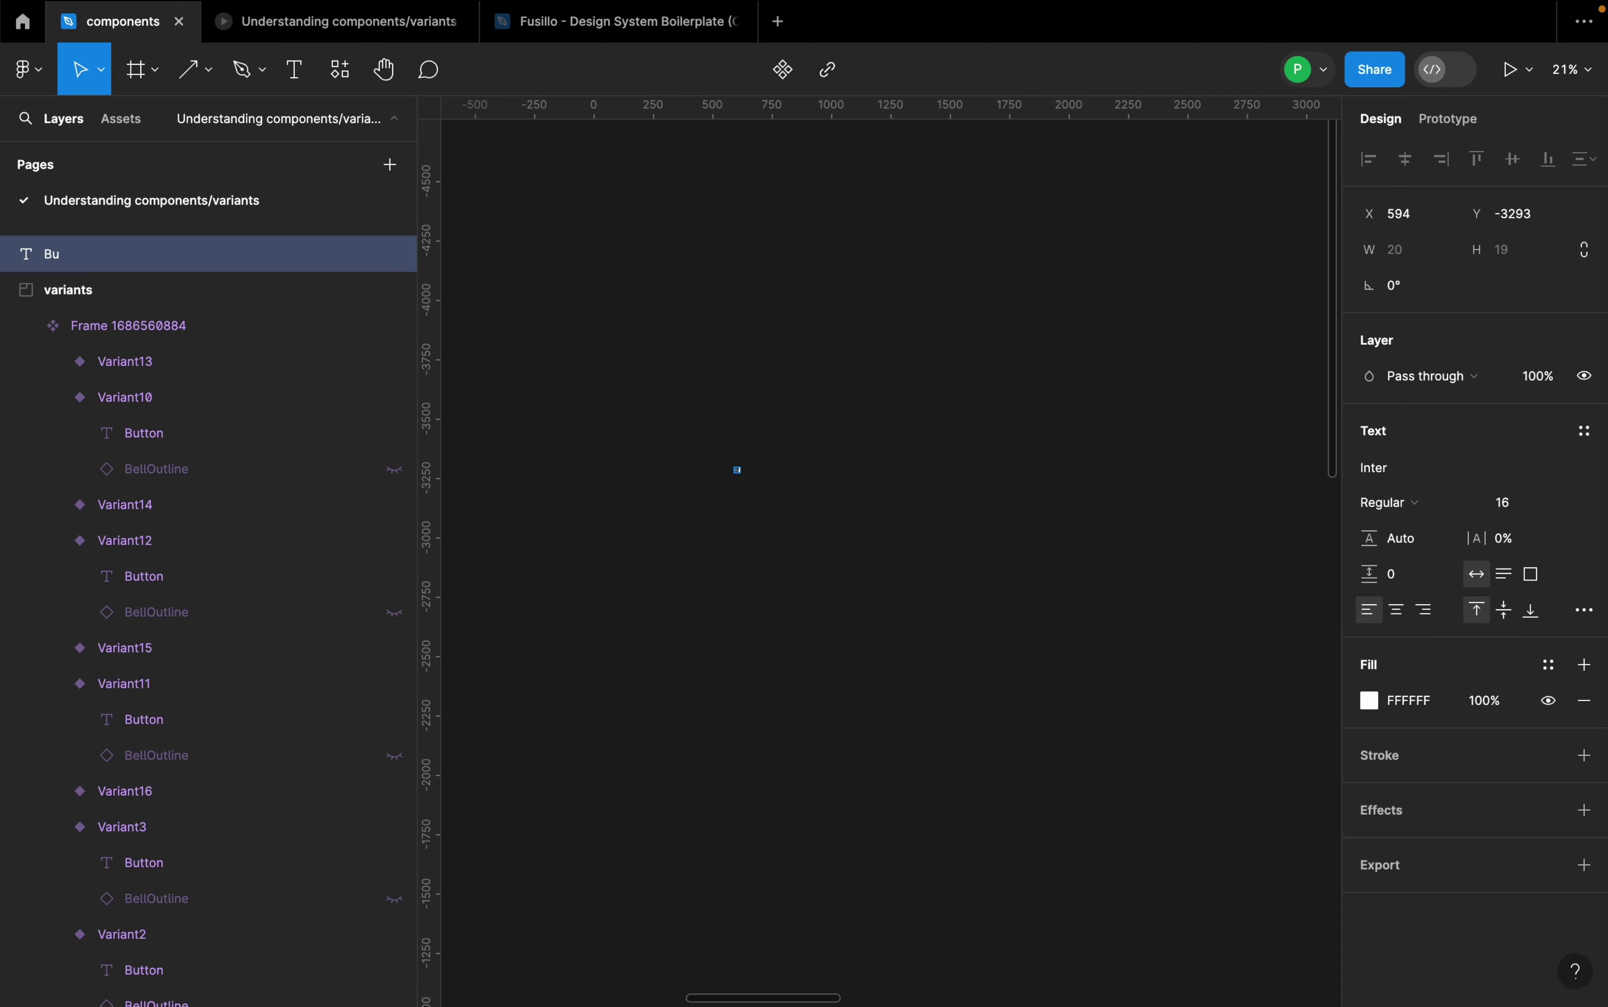
scroll(753, 617, up, 10)
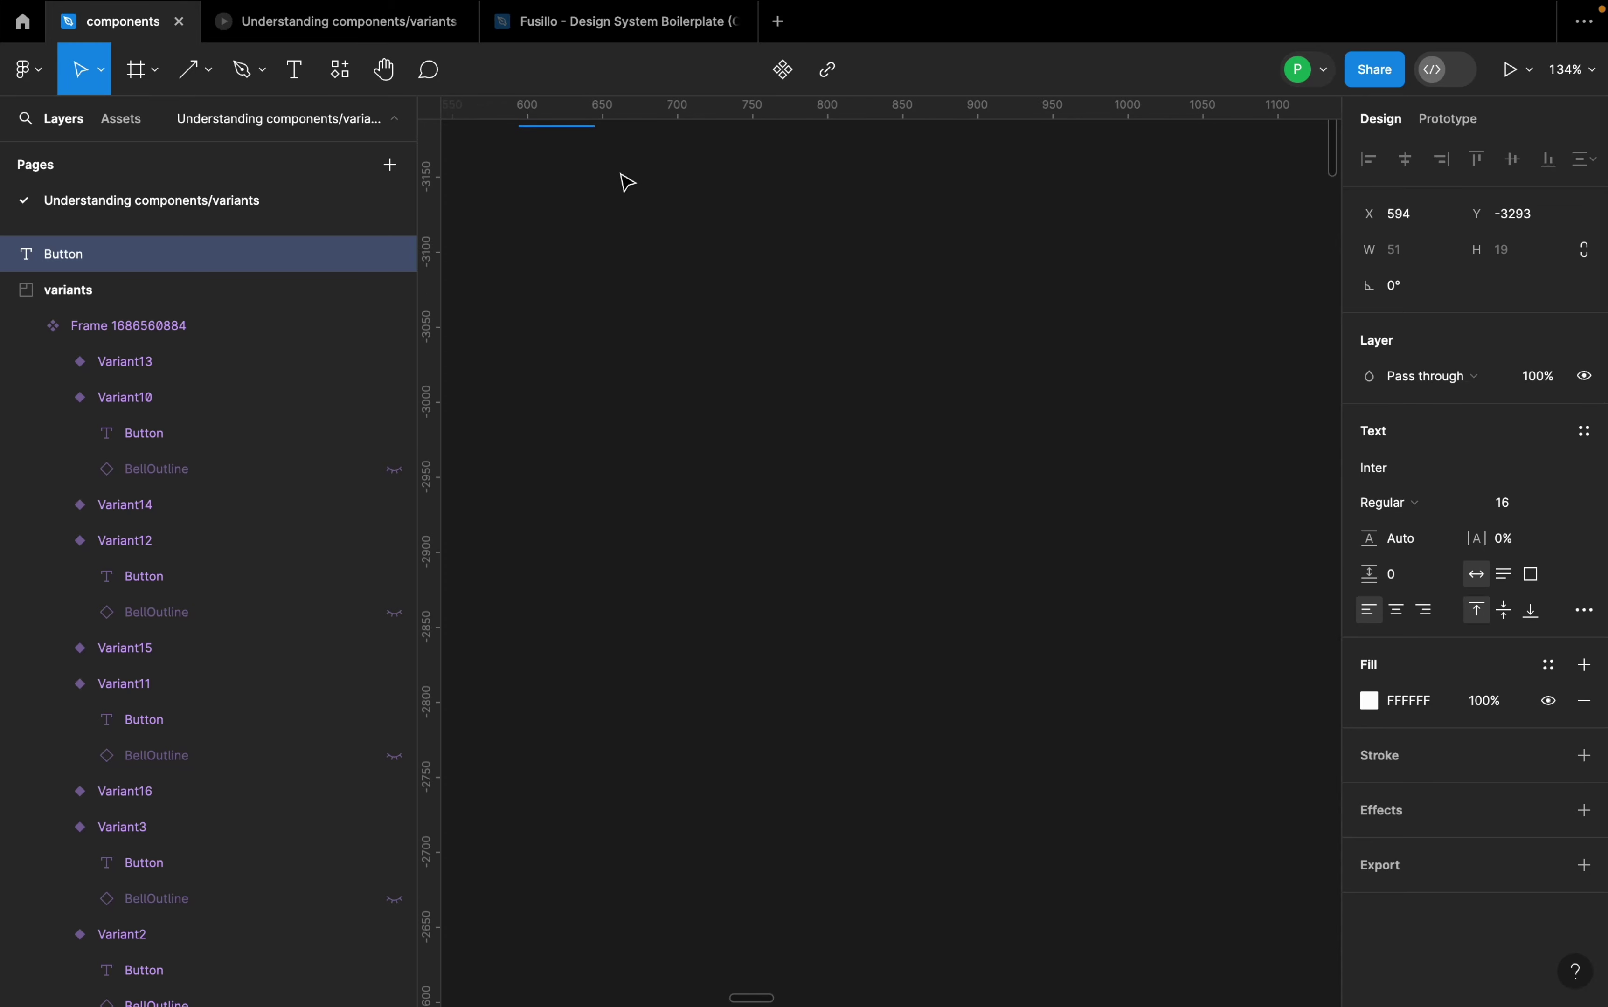
scroll(766, 373, up, 3)
scroll(786, 379, up, 3)
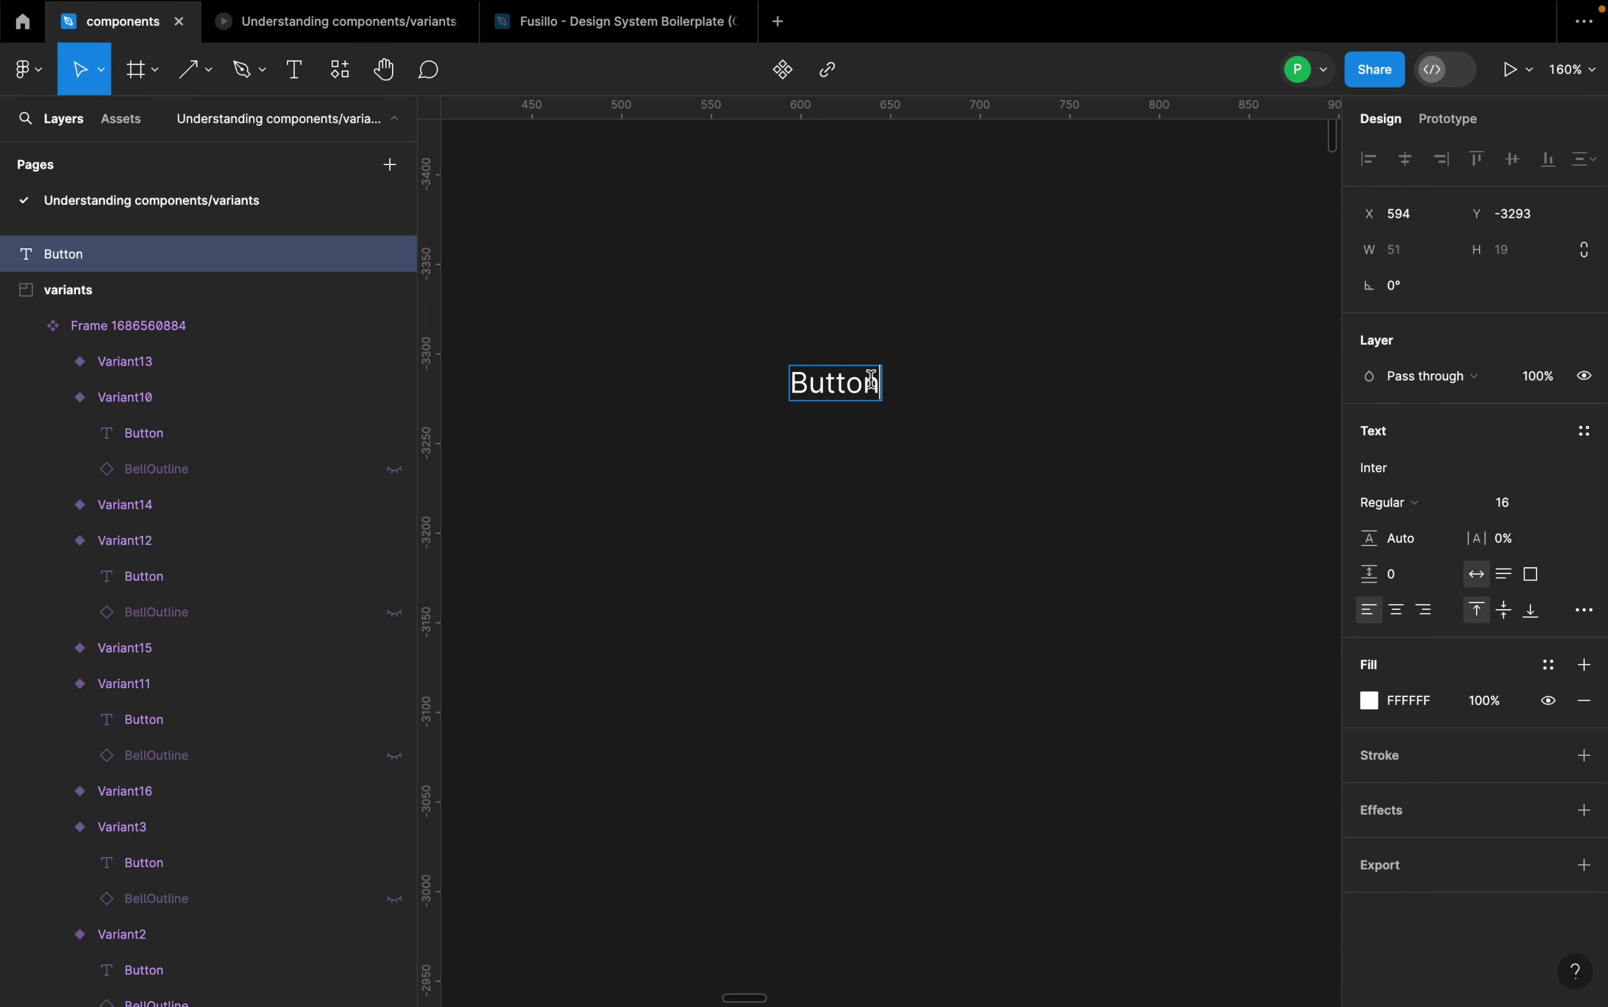
scroll(872, 384, up, 5)
key(Escape)
scroll(768, 477, up, 3)
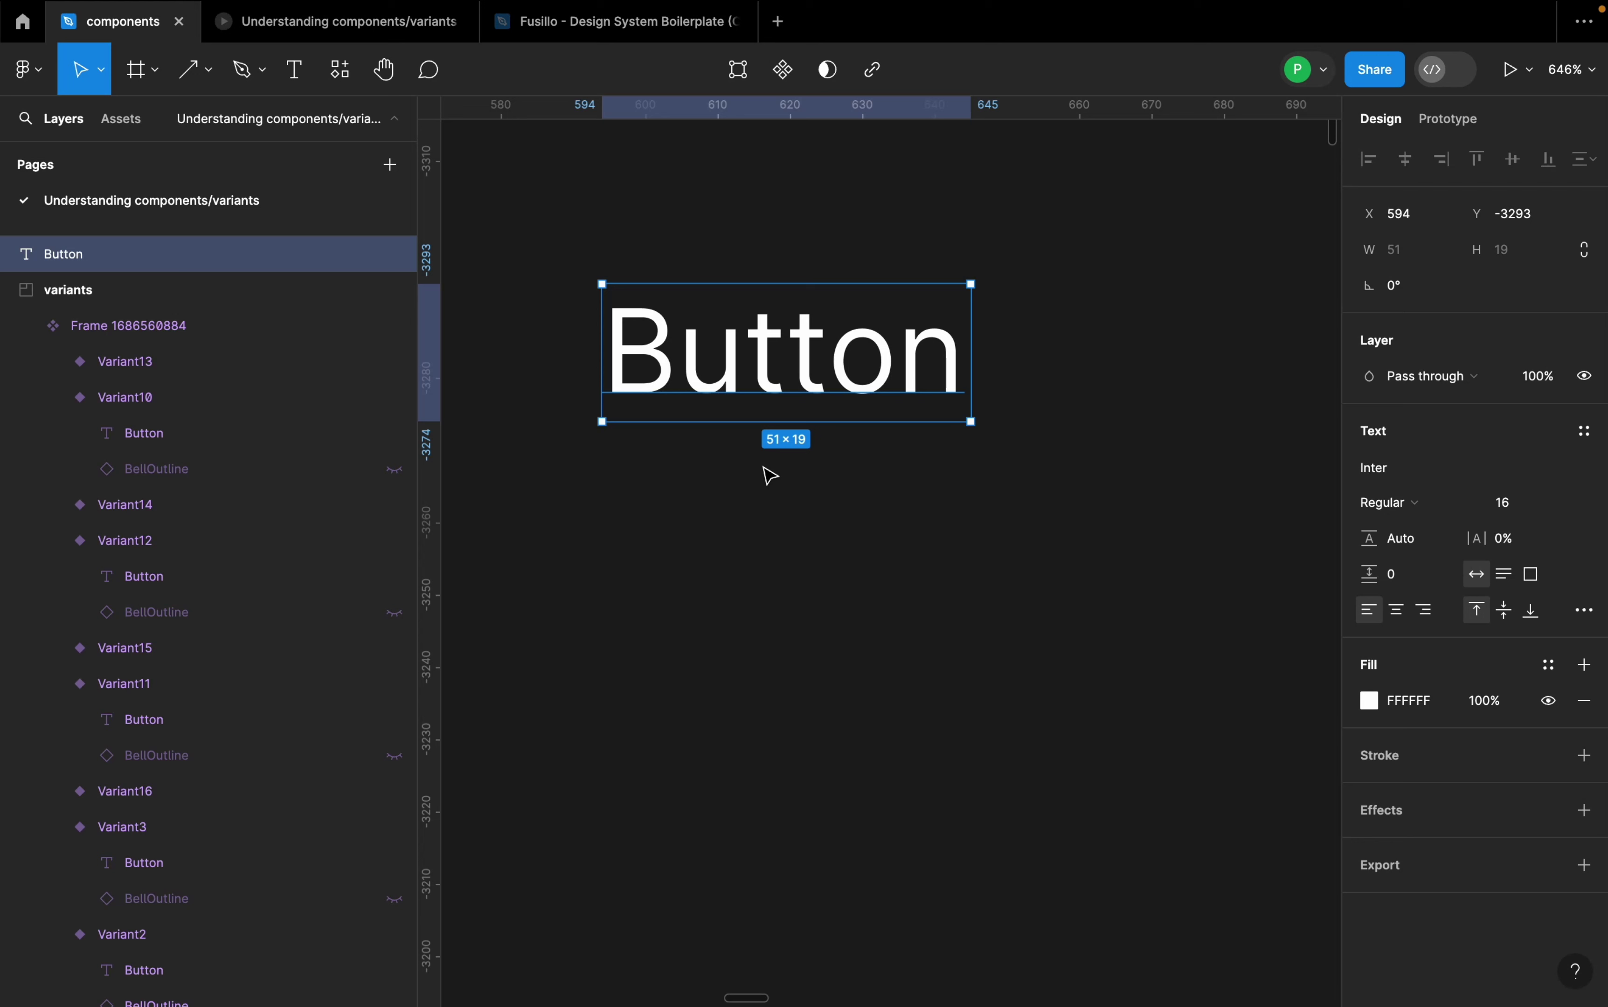
- Wrap the label in an auto layout frame with 32 horizontal and 16 vertical padding
key(shift+a)
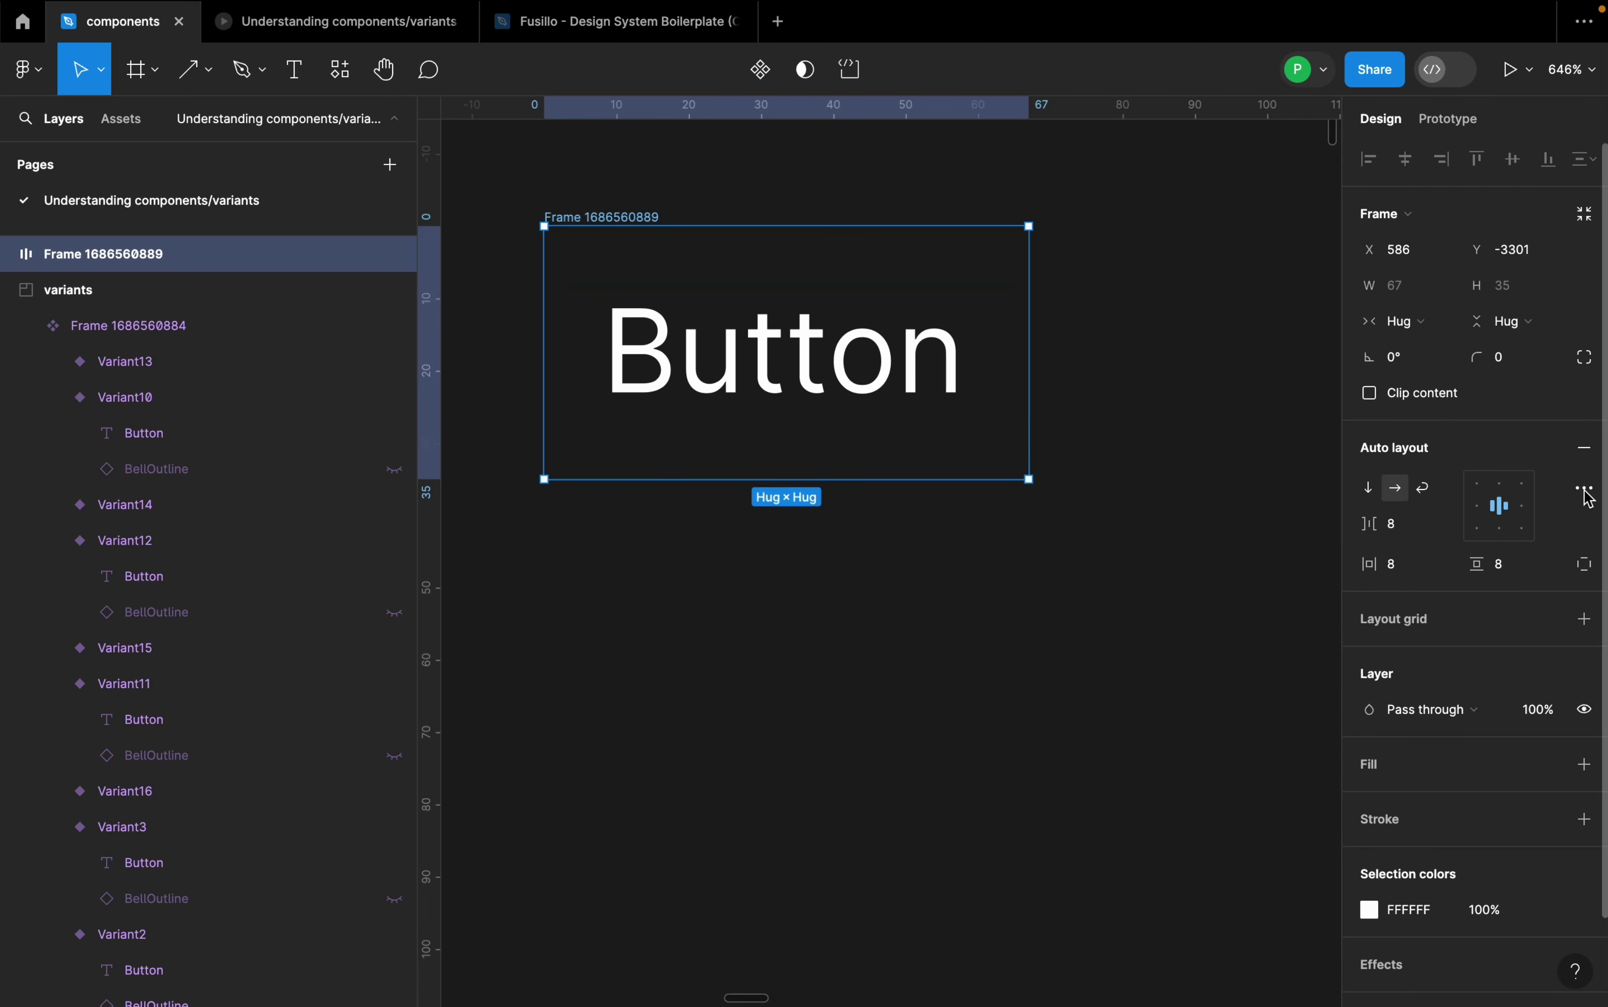
click(1402, 571)
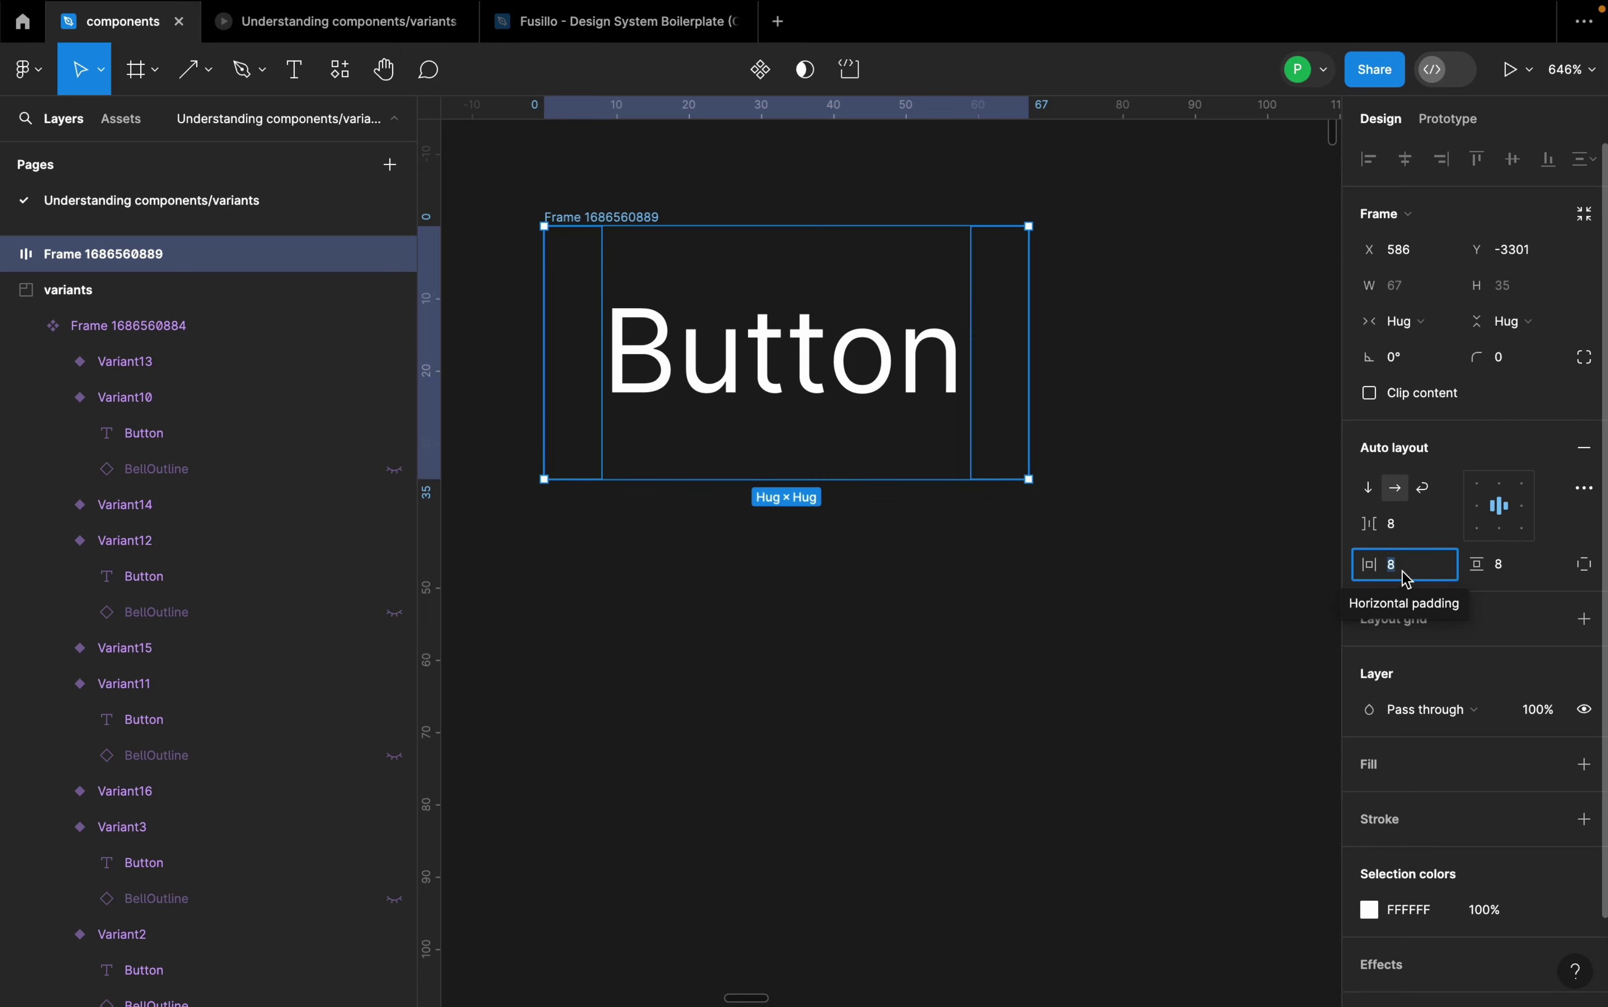
text(32)
key(Return)
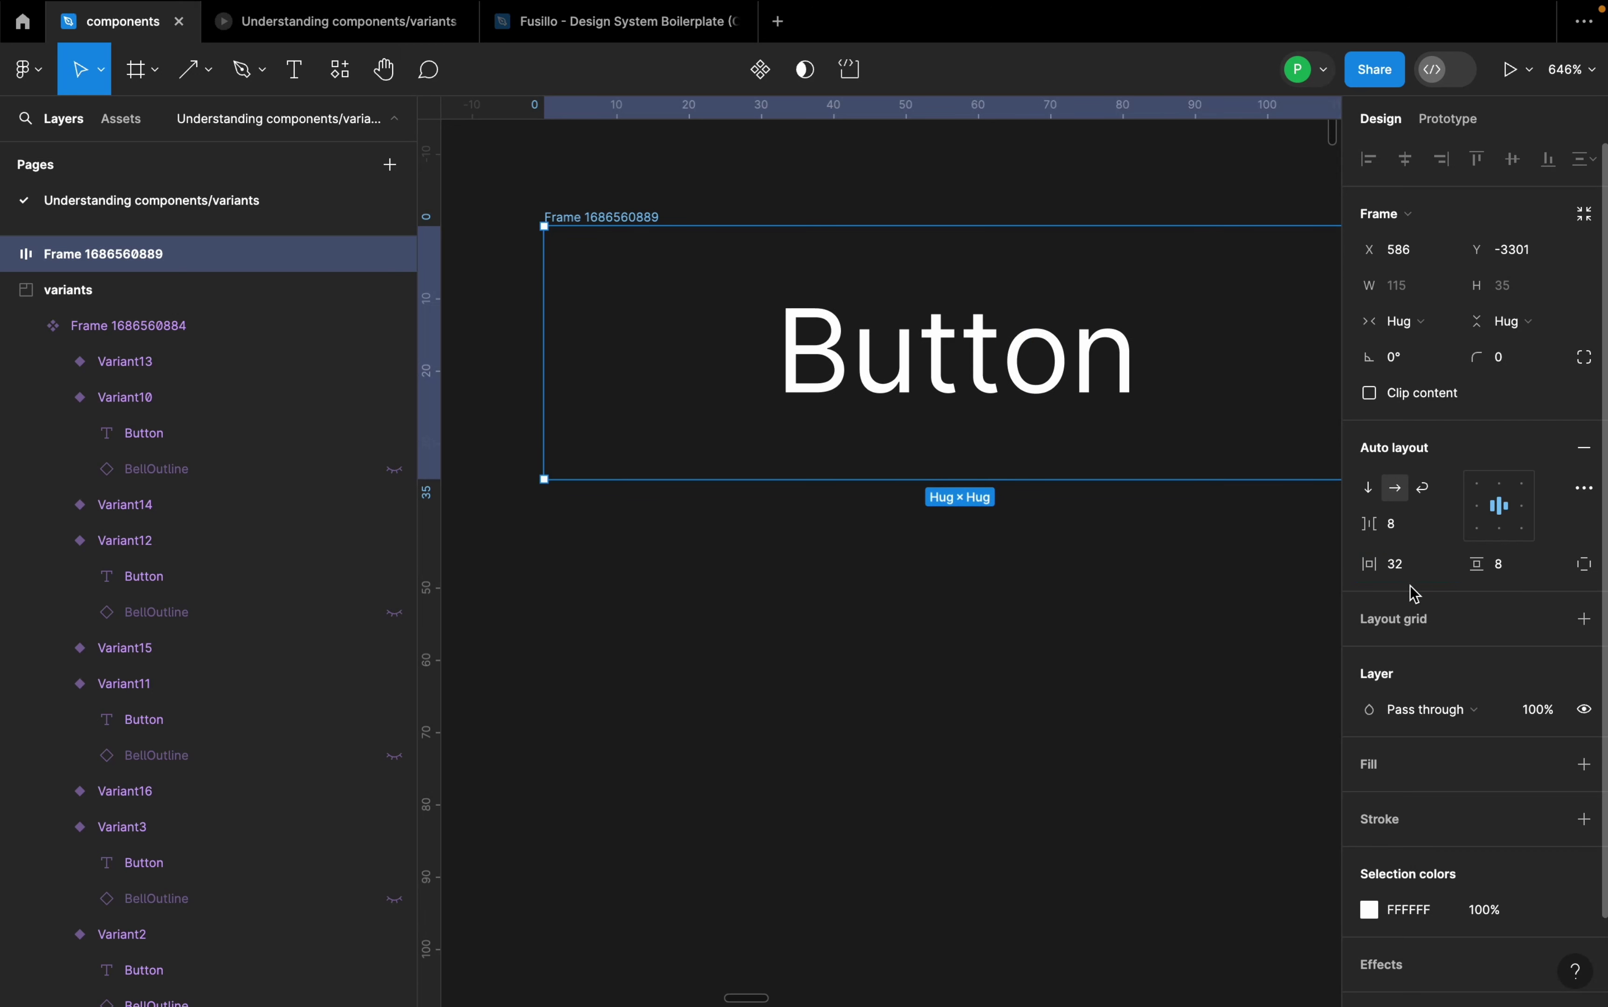
click(1522, 571)
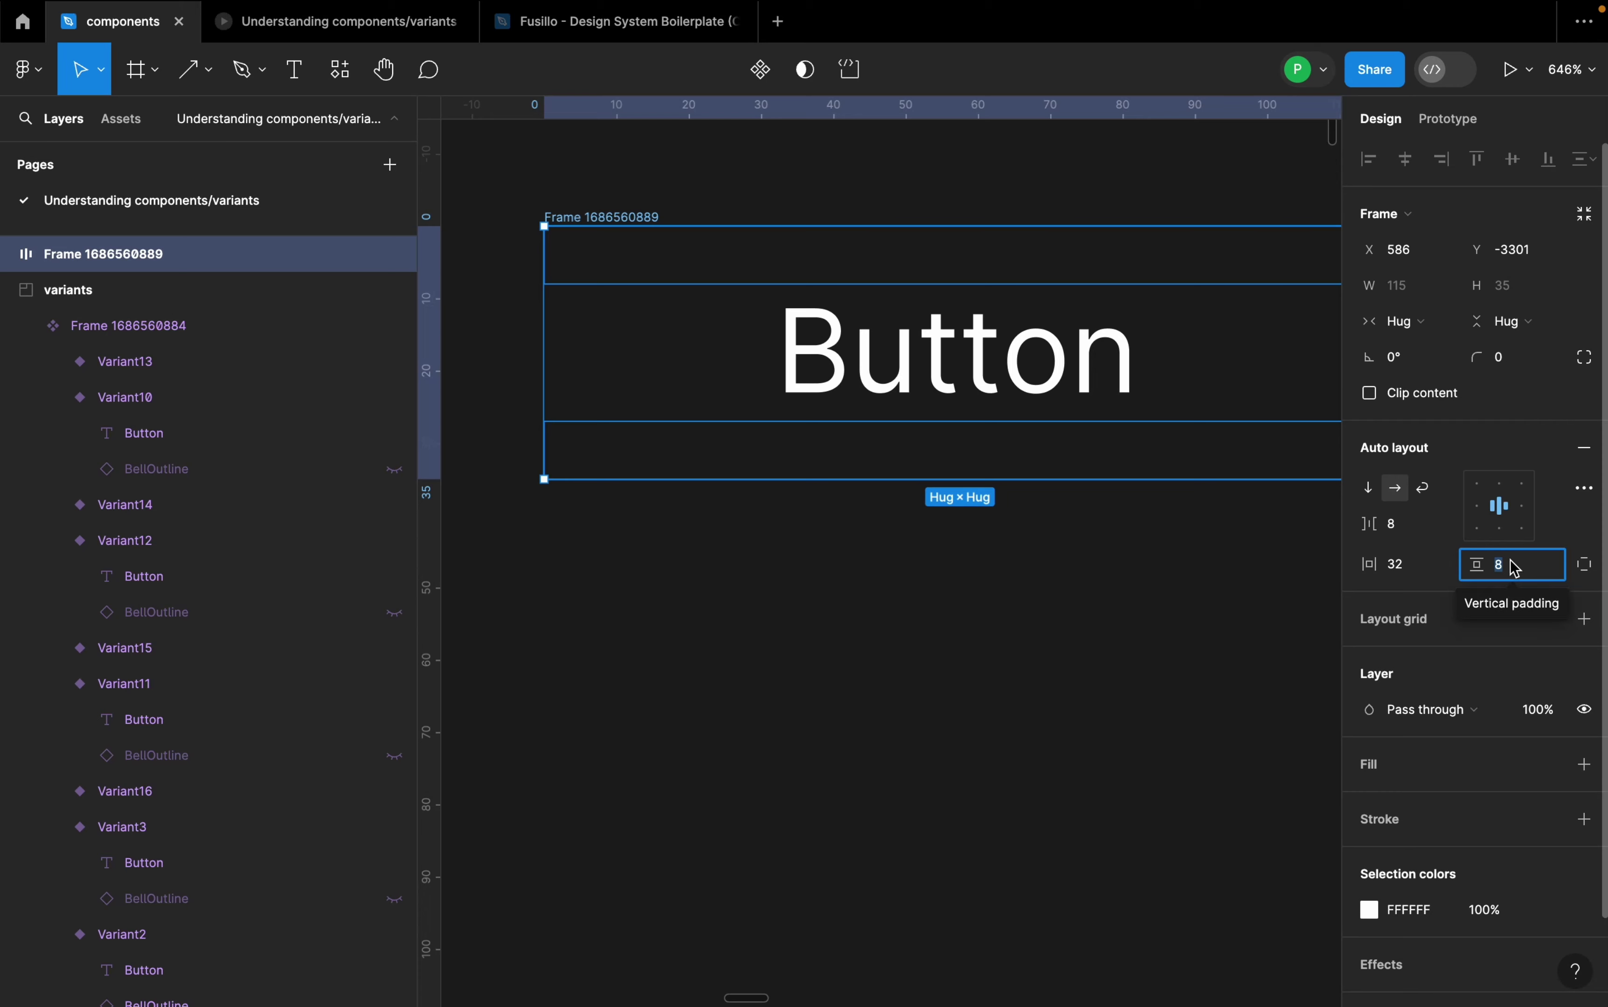
key(Return)
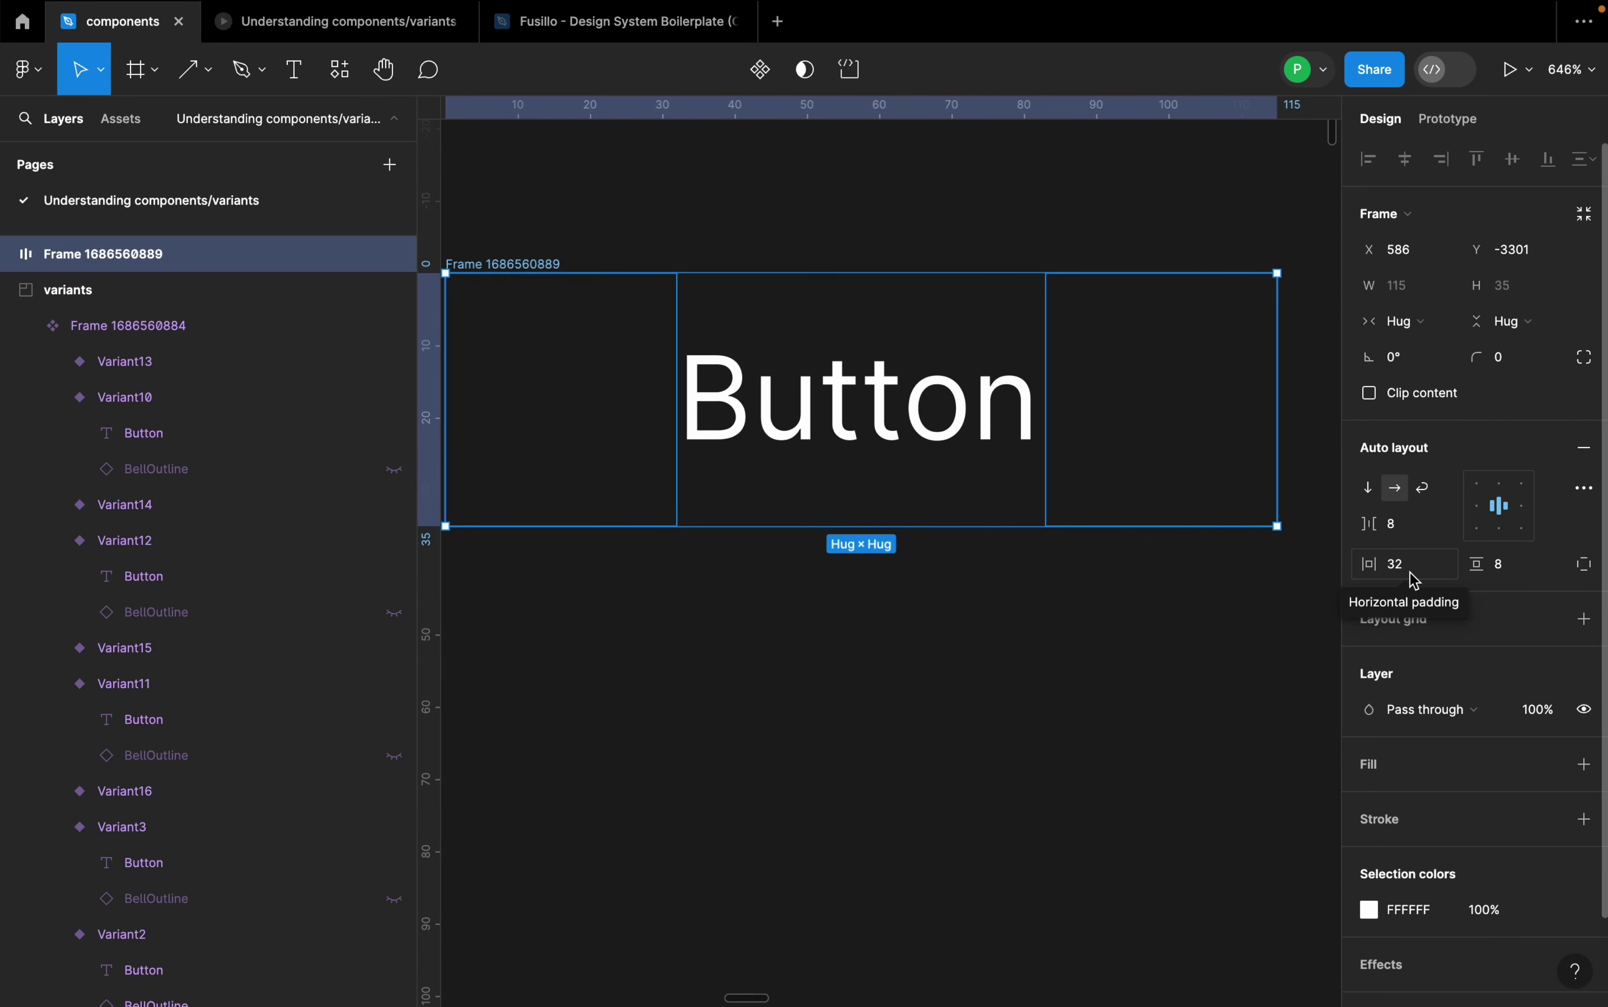
click(1513, 572)
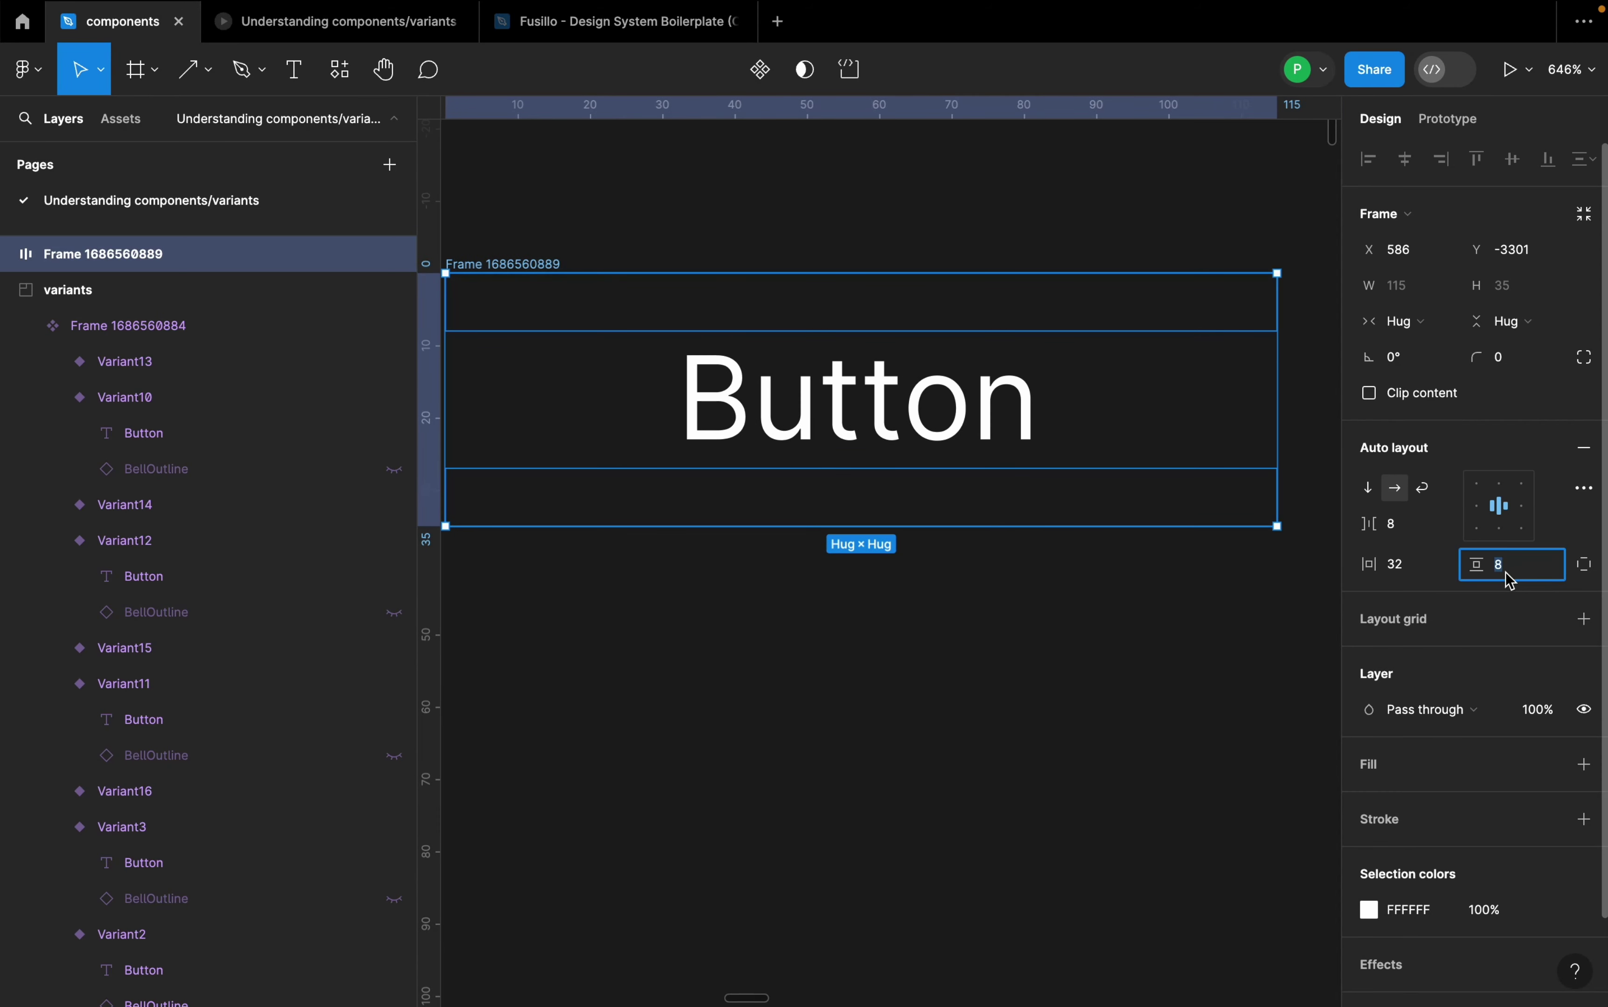
key(Return)
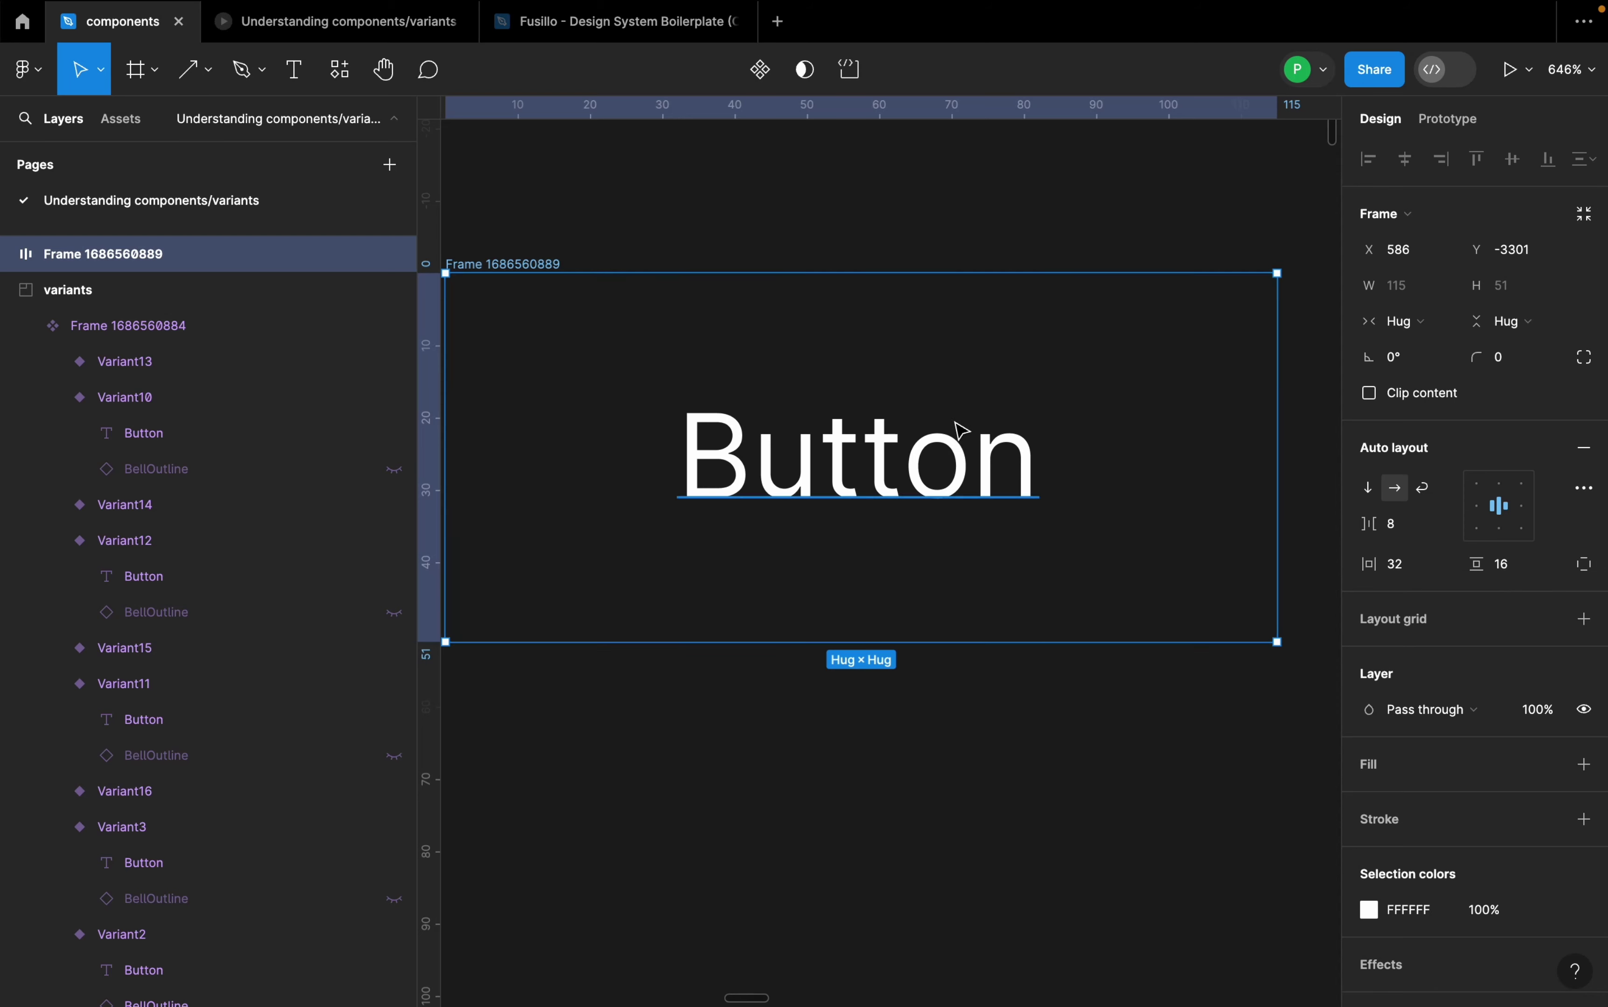
scroll(961, 431, down, 5)
scroll(1558, 686, down, 2)
- Fill the button frame with the blue document colour 0C4BF6
click(1585, 668)
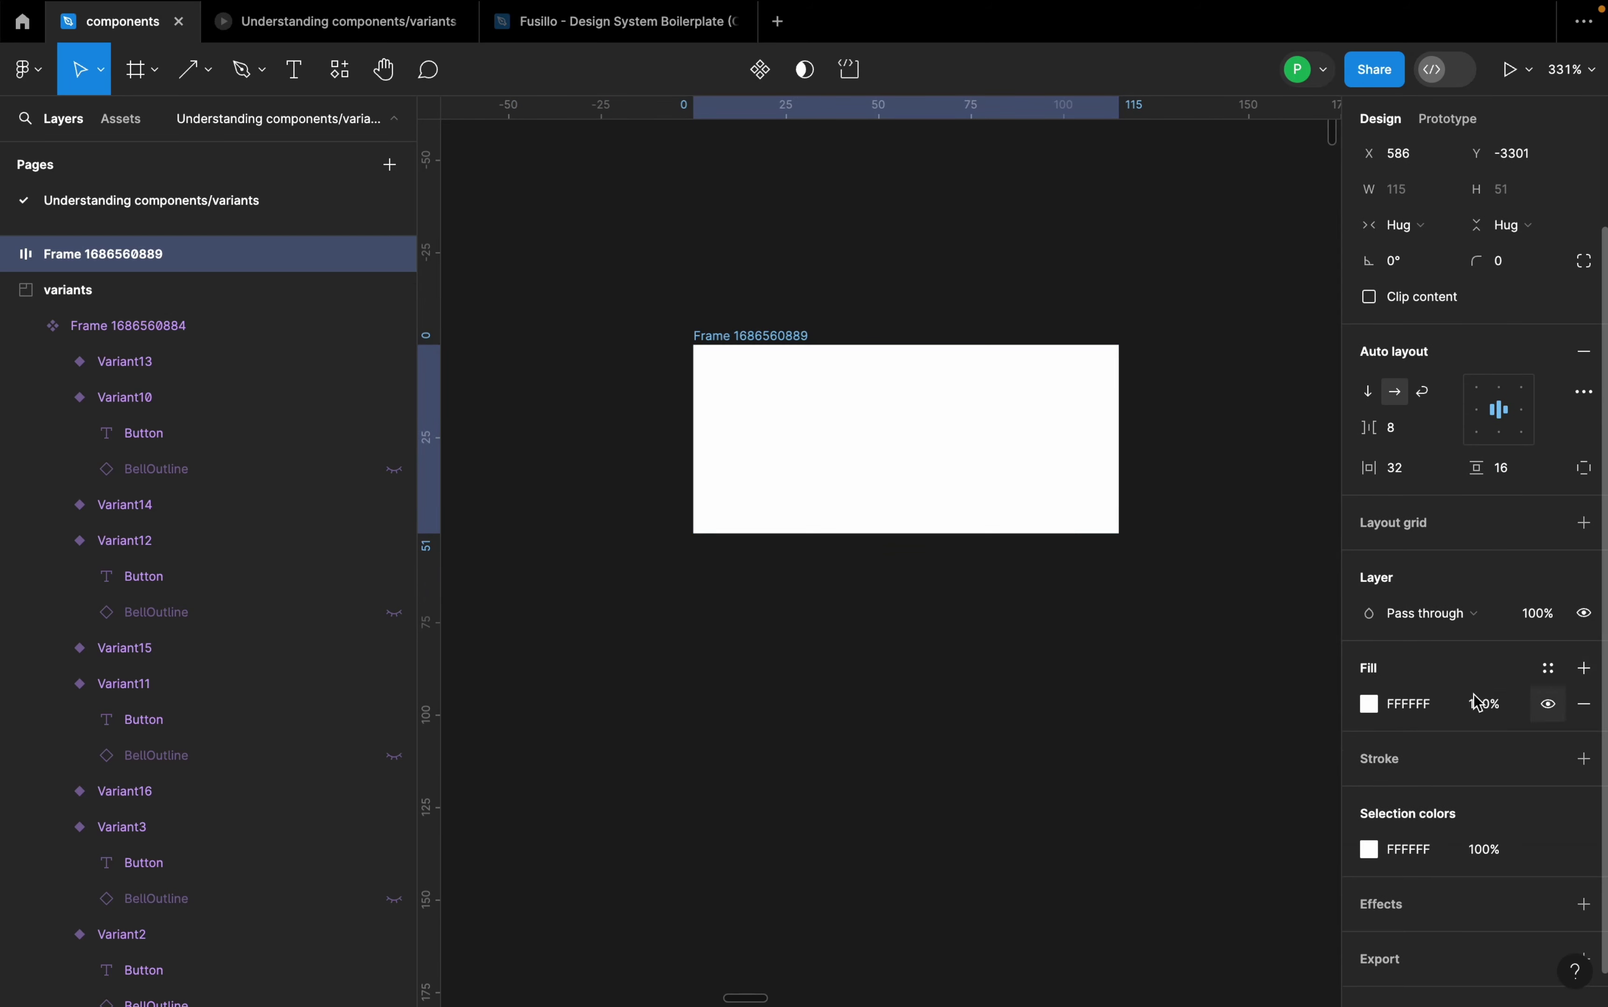
click(1375, 711)
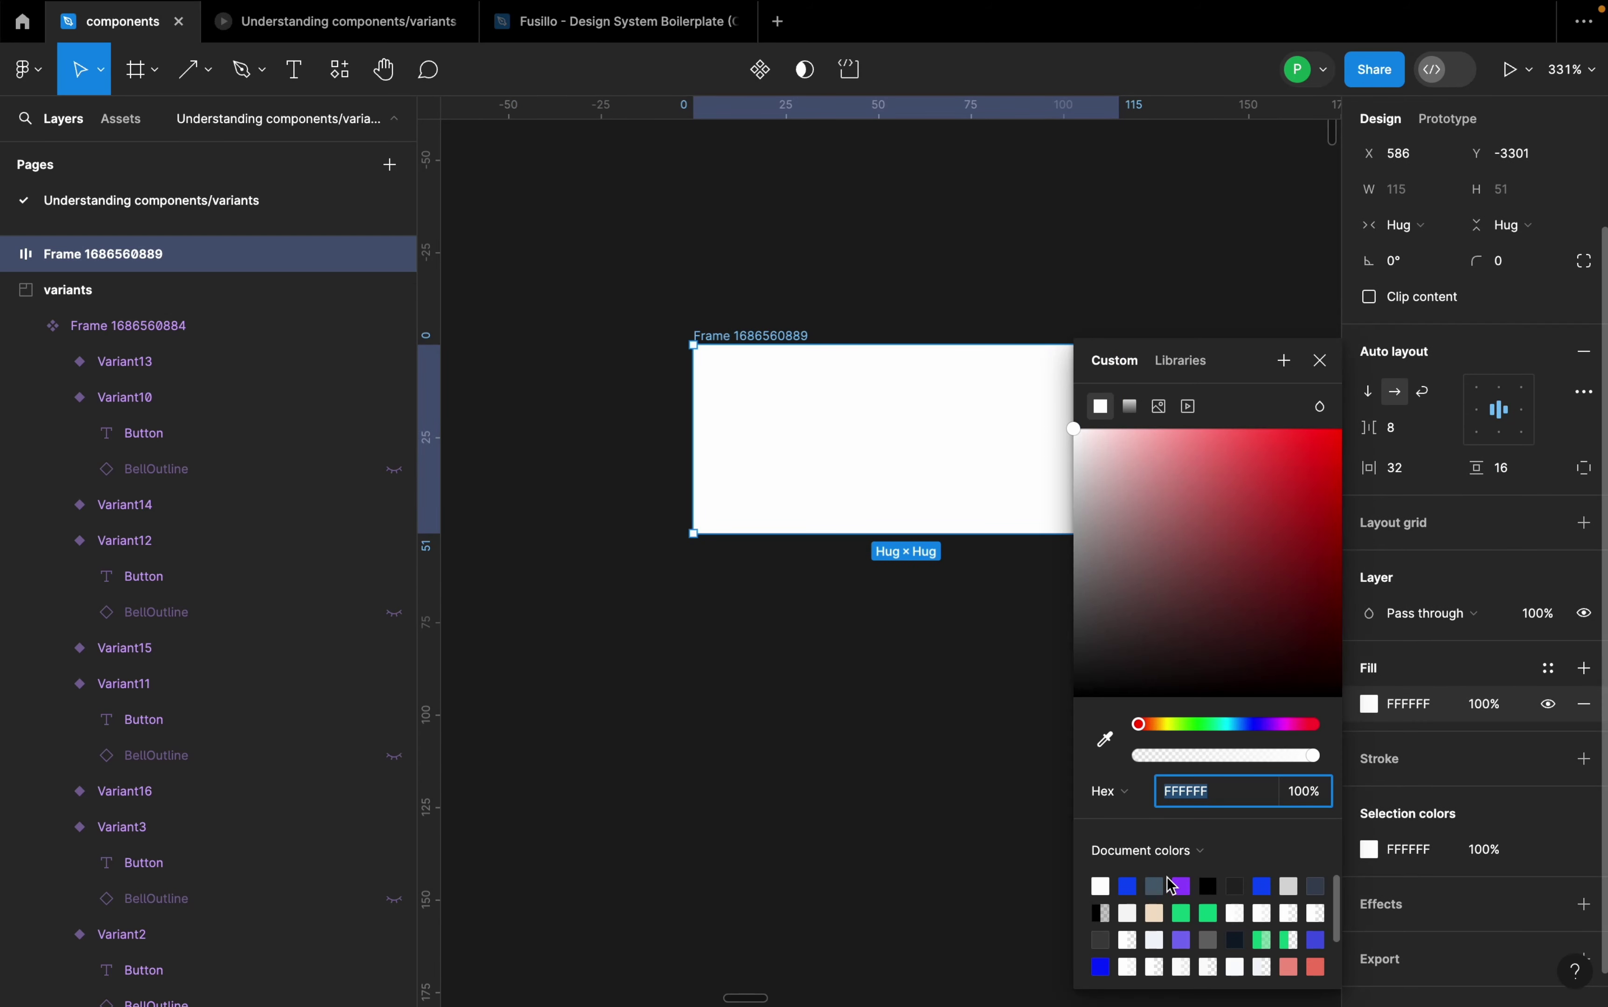
click(1127, 886)
click(1319, 361)
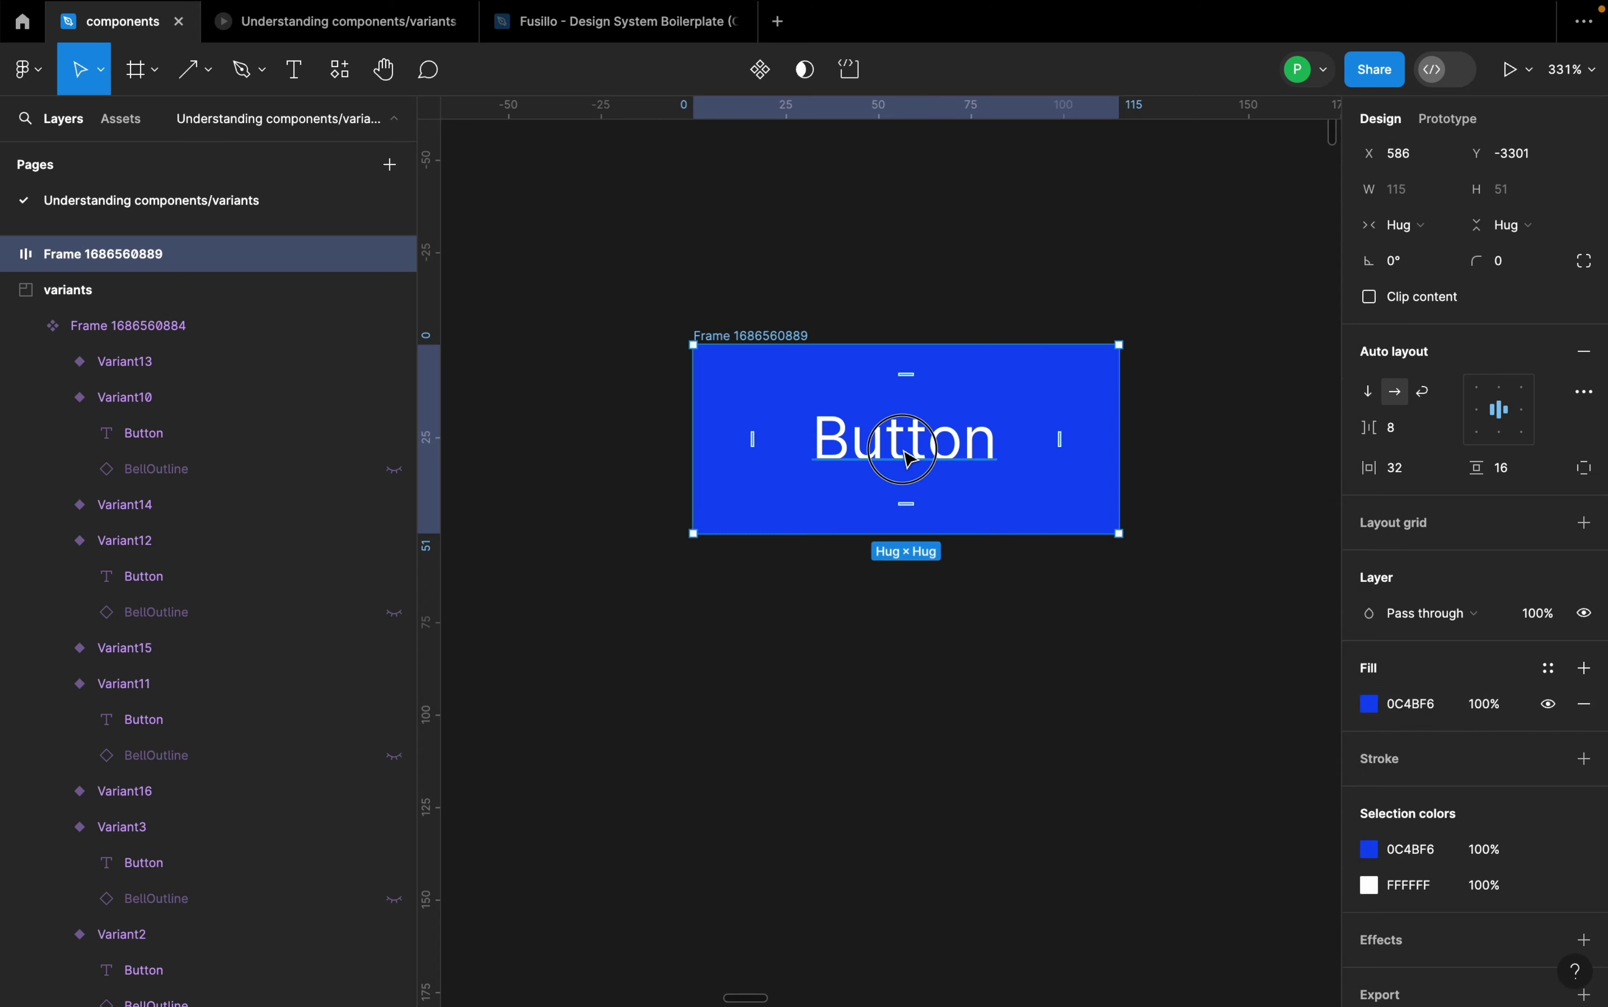
- Make the Button label text Bold
click(907, 453)
click(1410, 540)
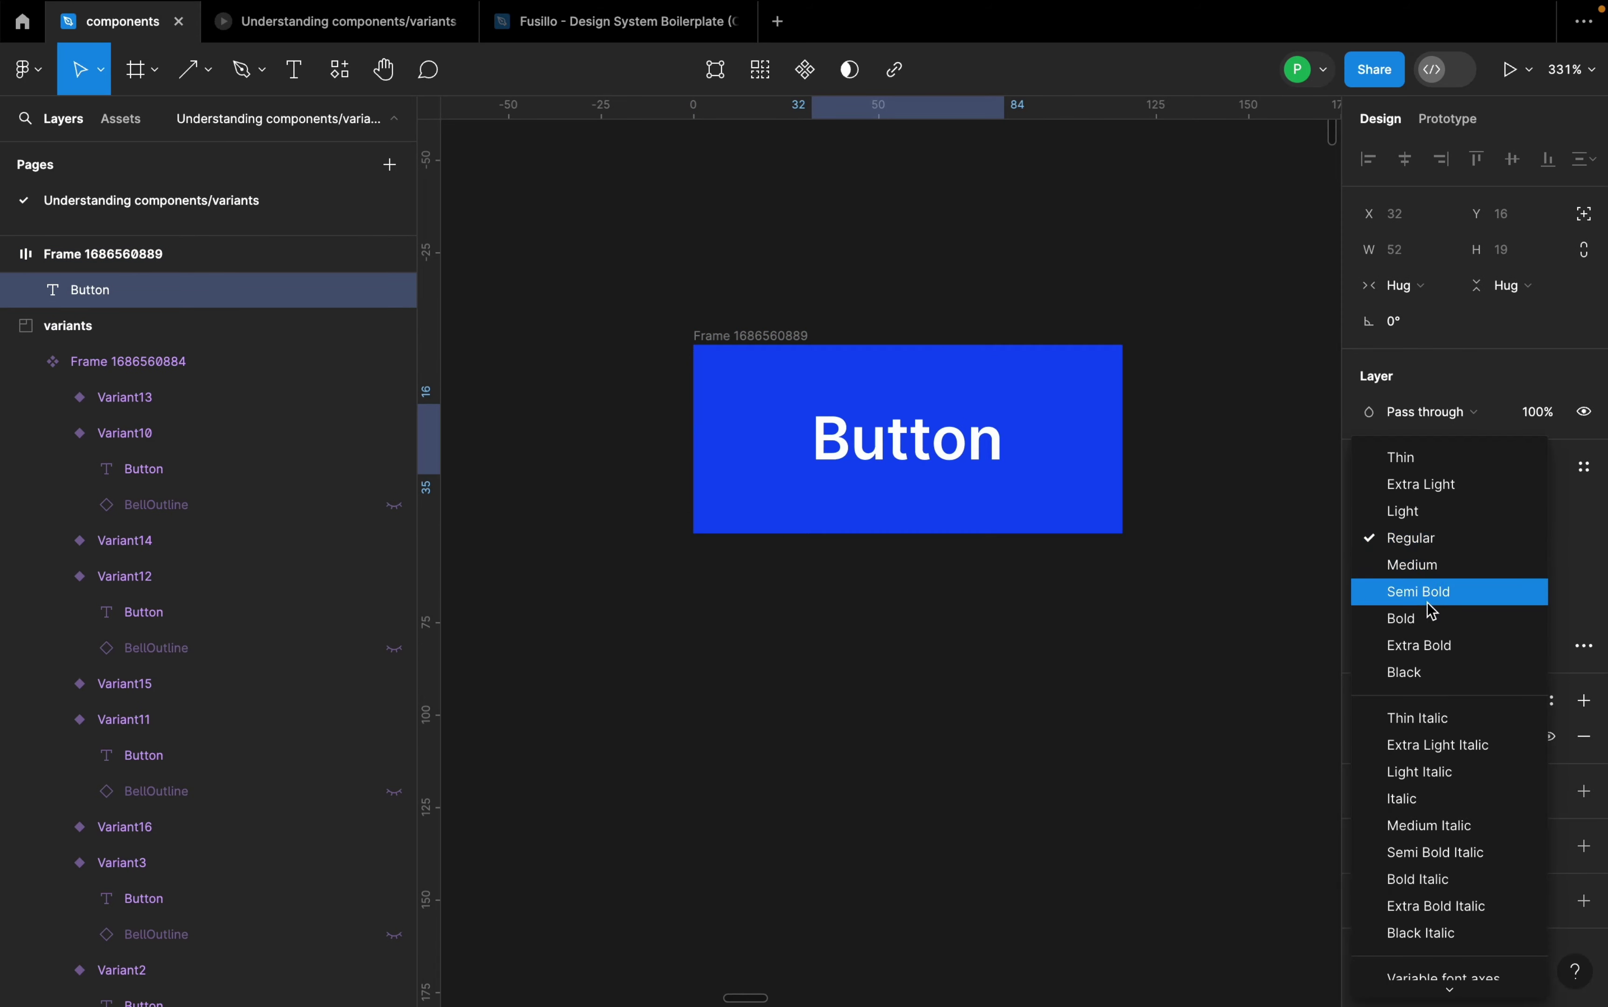
click(1427, 623)
click(1112, 567)
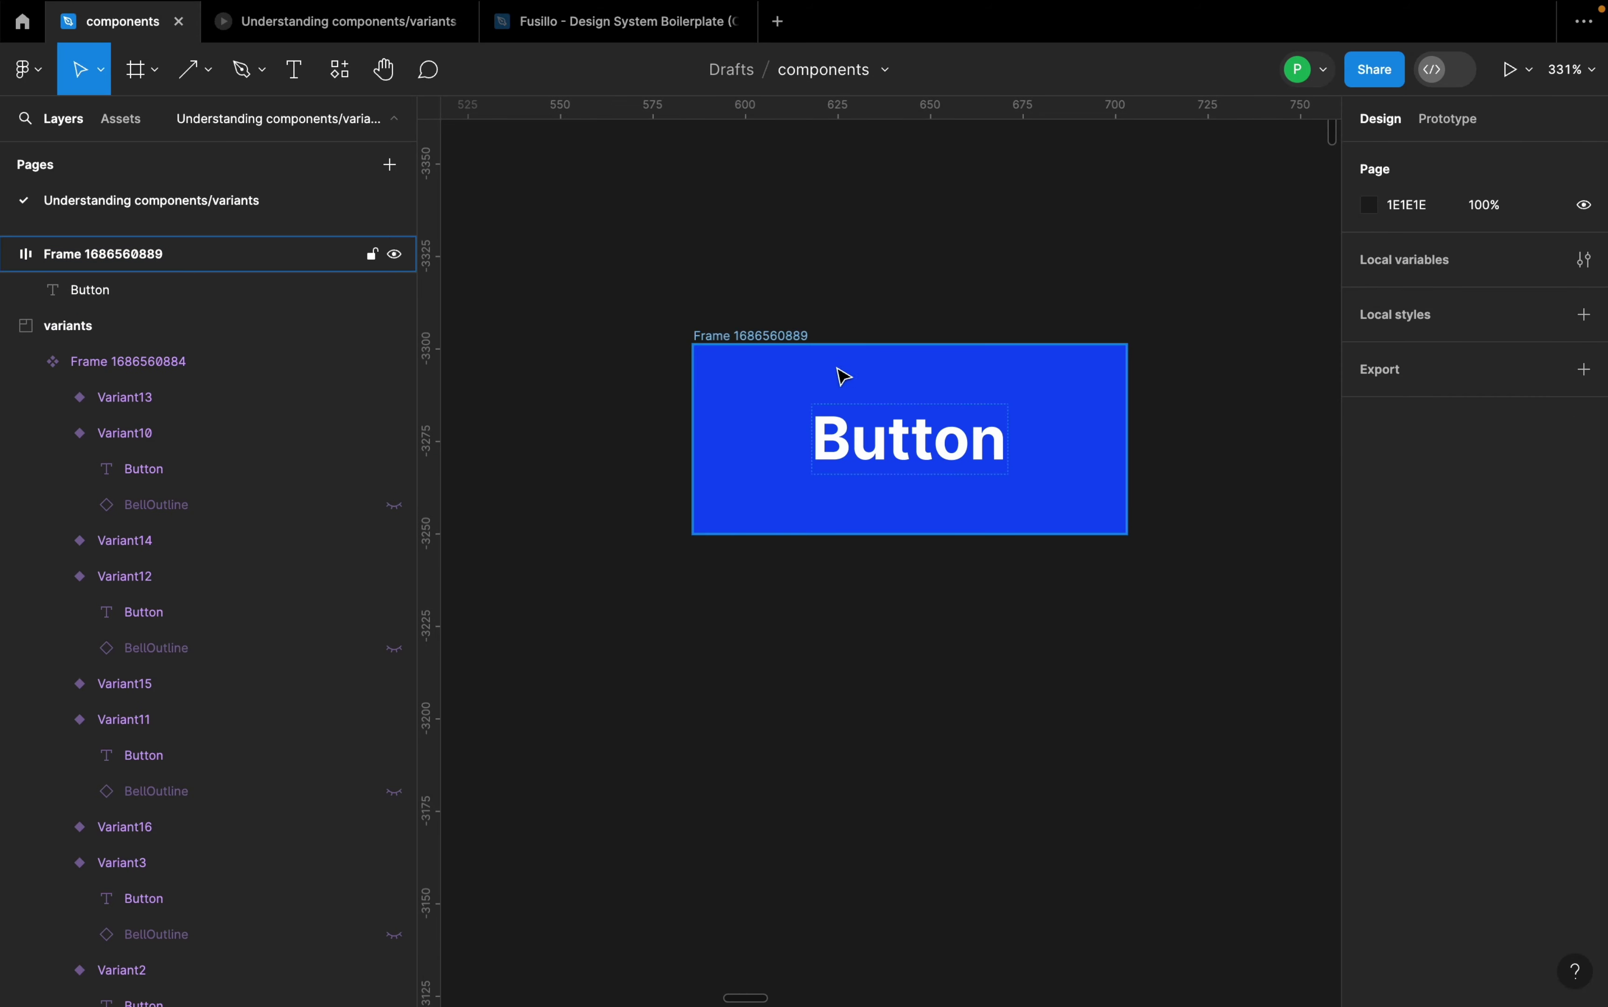
- Give the button frame a corner radius of 4 after trying 32 and 8
click(789, 337)
scroll(981, 342, up, 5)
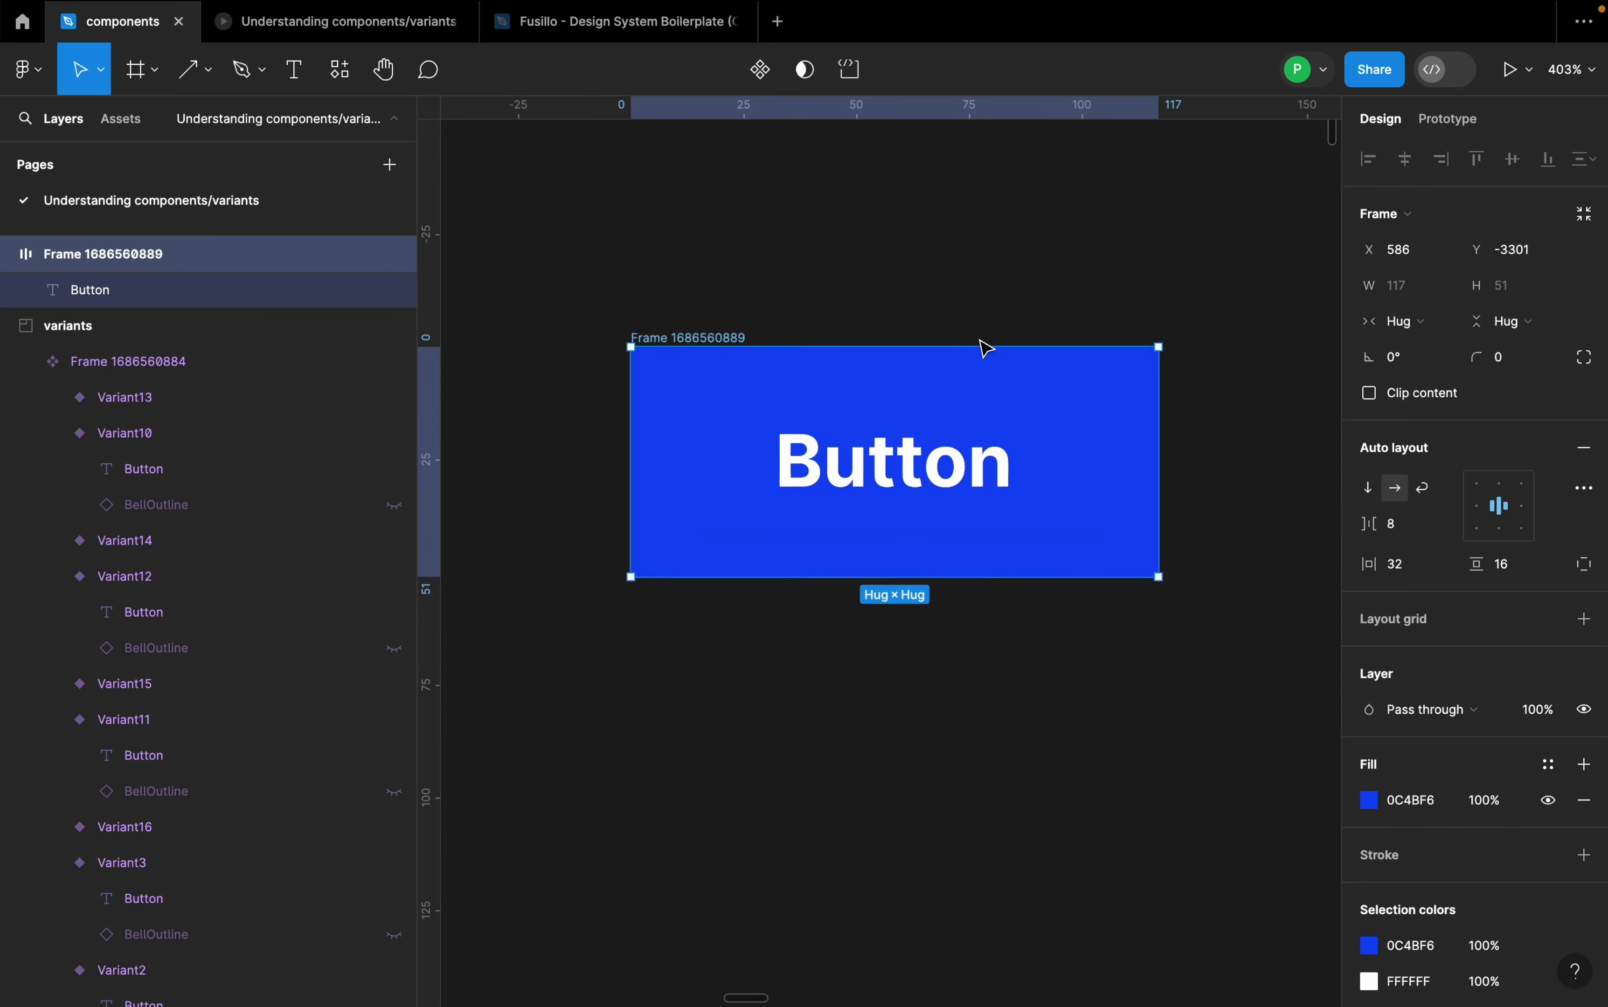
click(1504, 365)
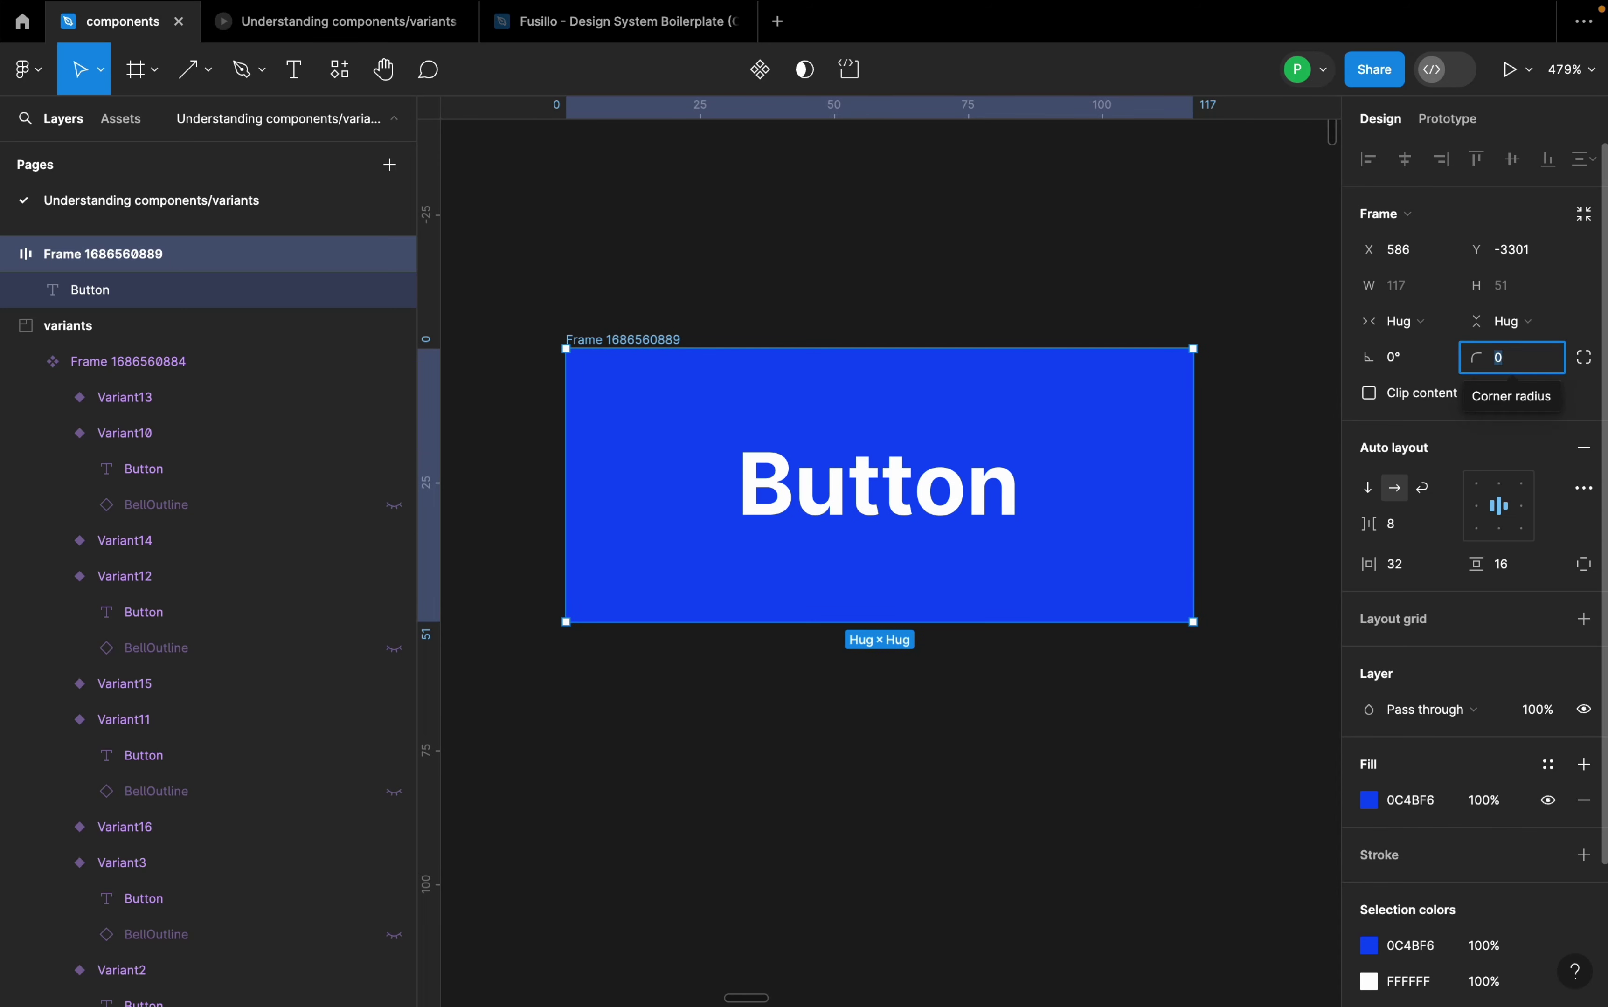
text(3)
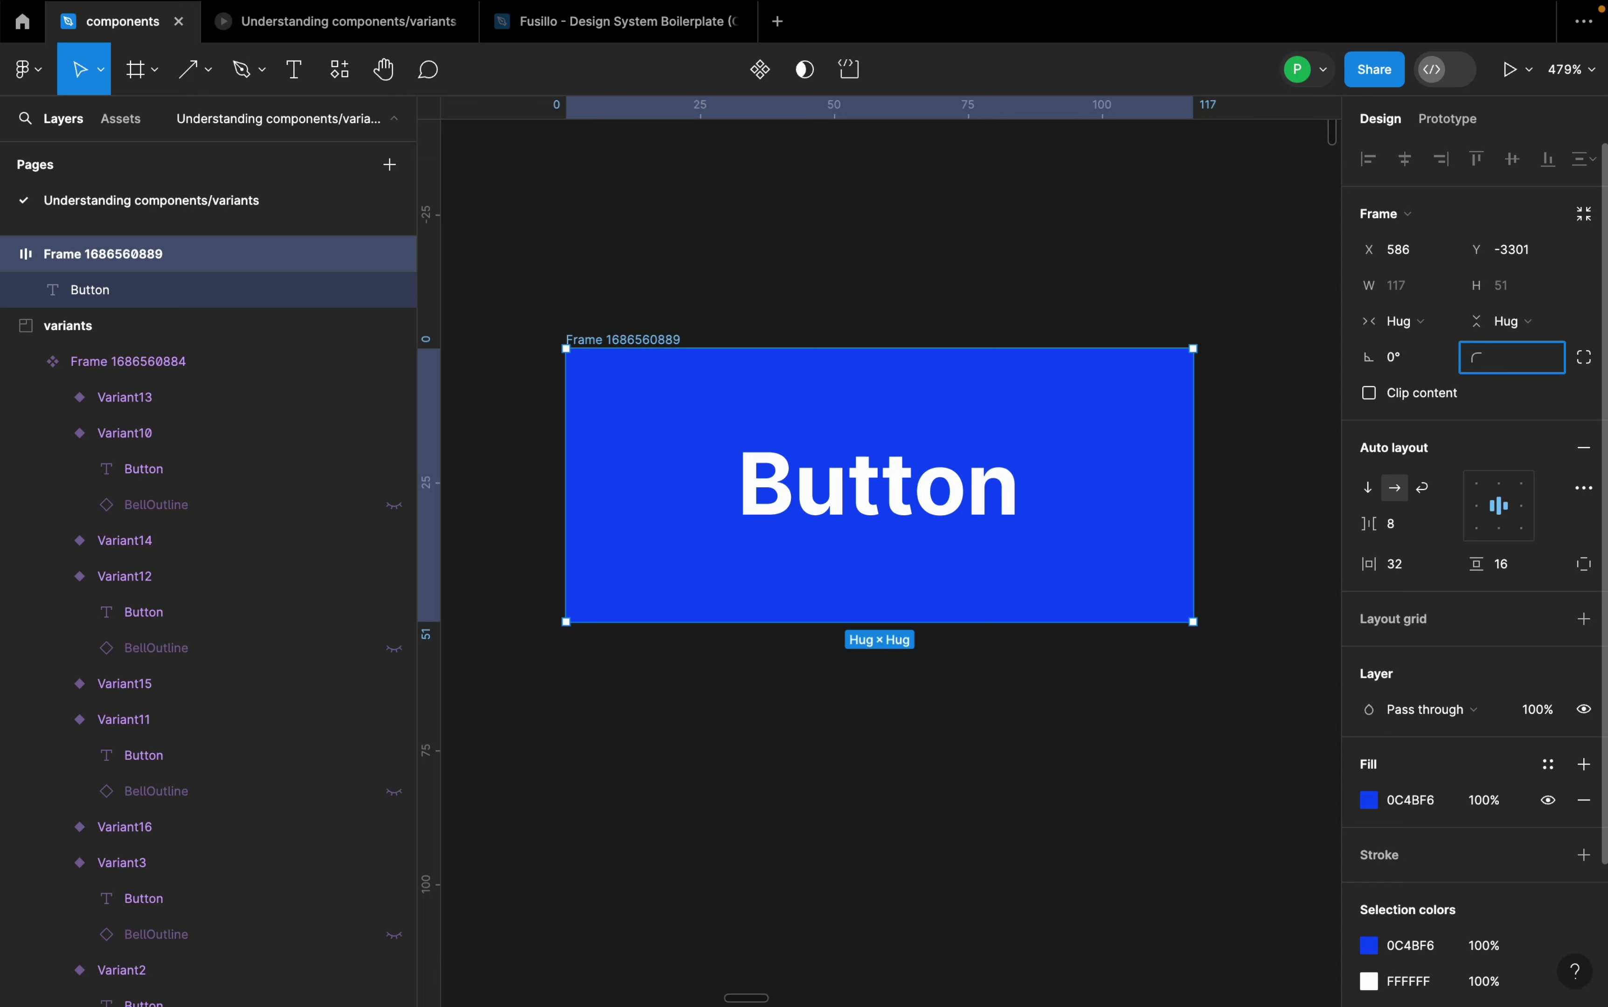
text(2)
key(Return)
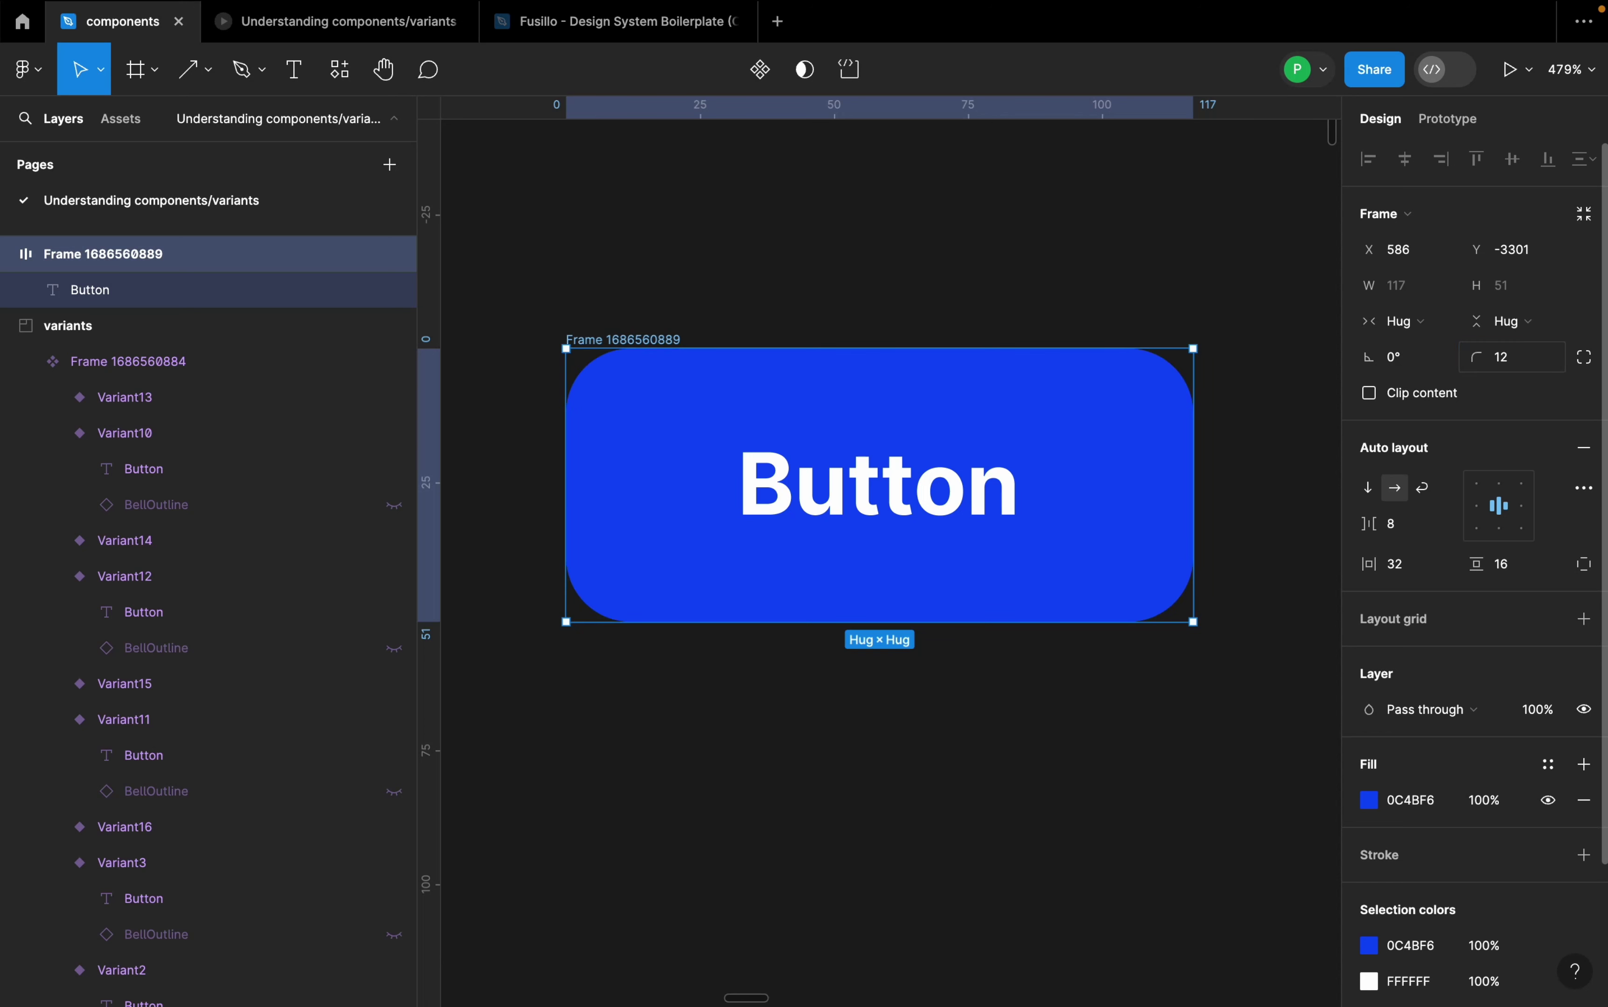
click(1525, 378)
text(8)
key(Return)
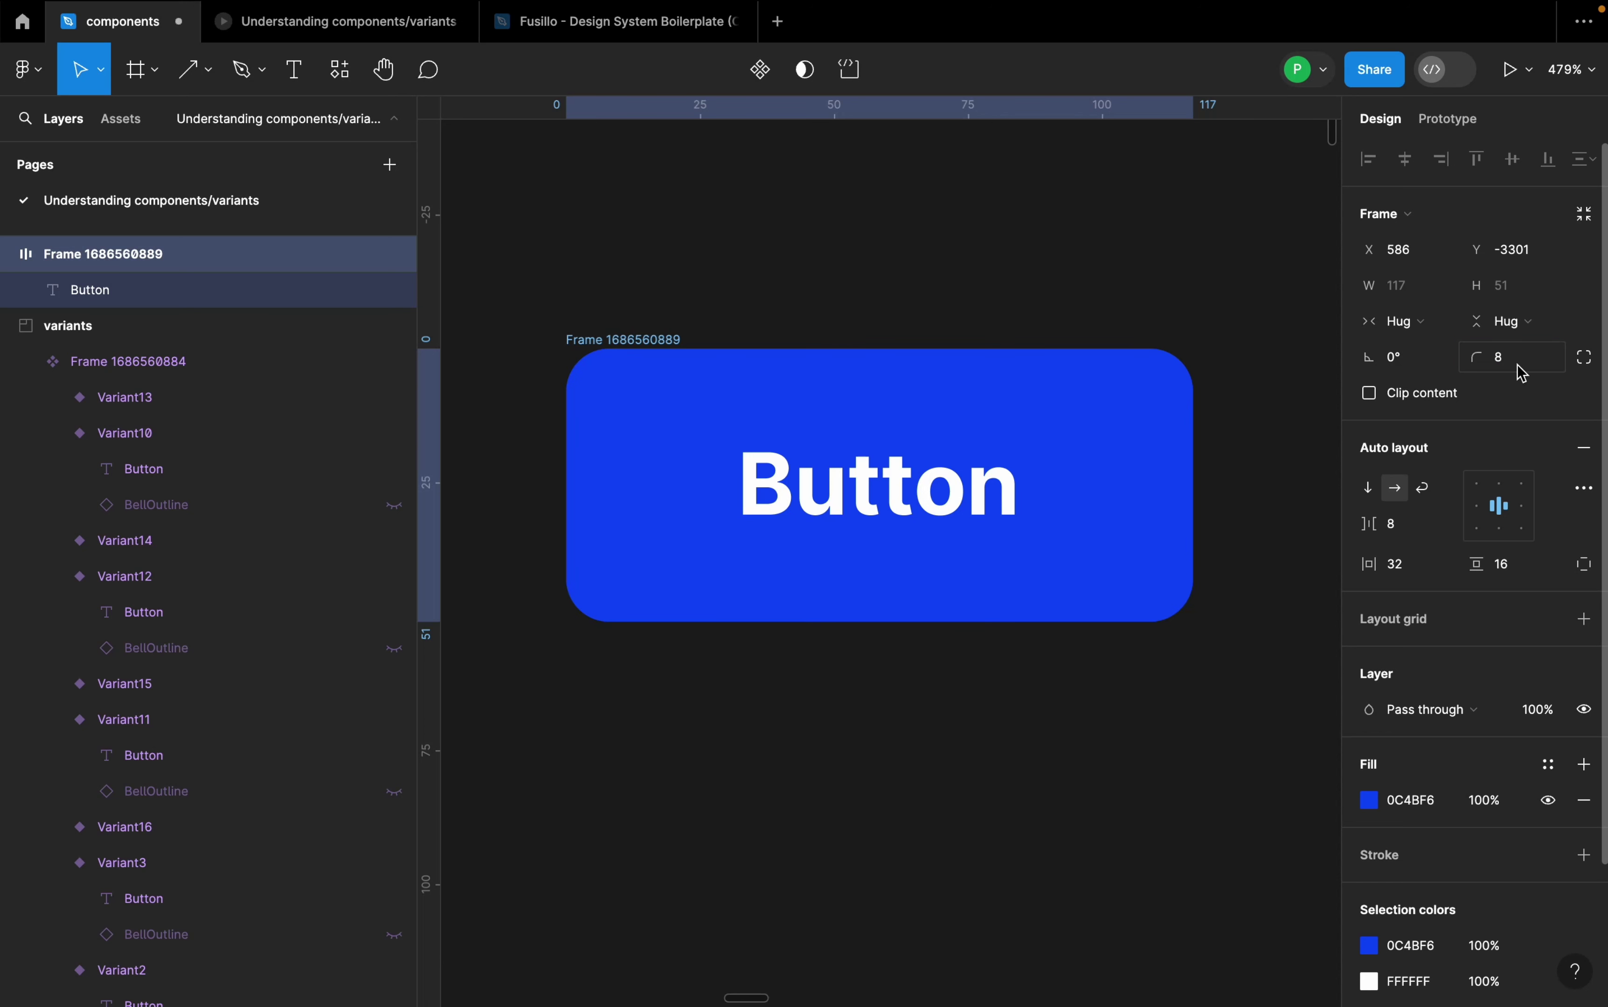
click(1524, 373)
text(4)
key(Return)
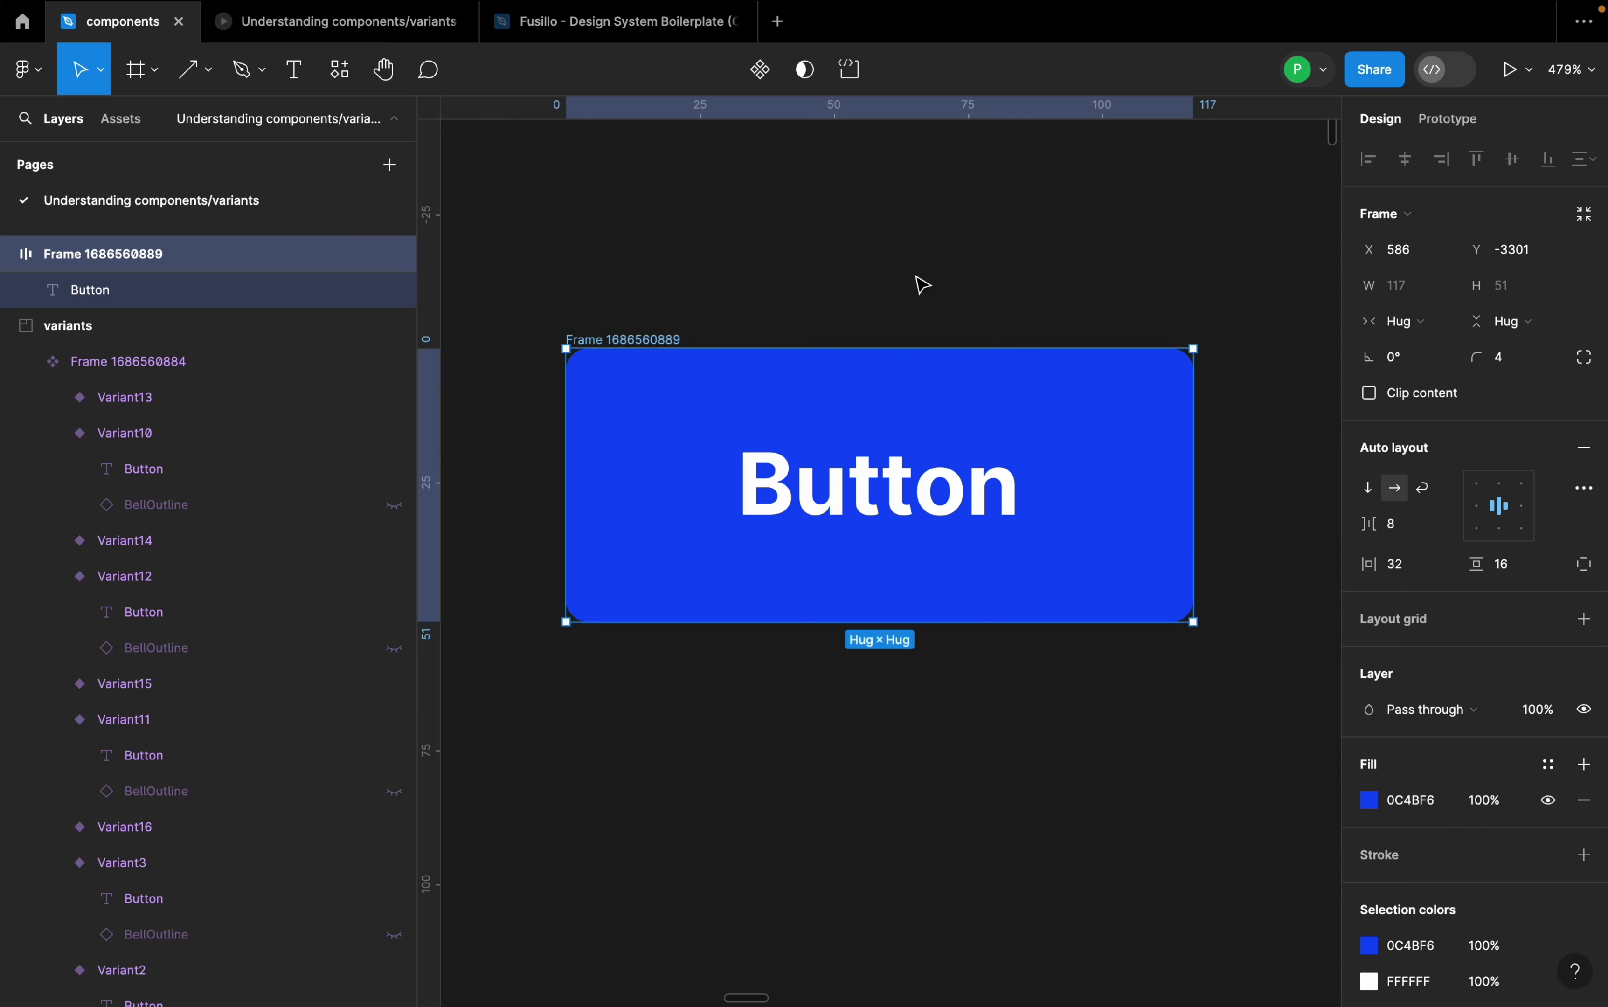
click(922, 285)
scroll(923, 286, down, 3)
click(772, 320)
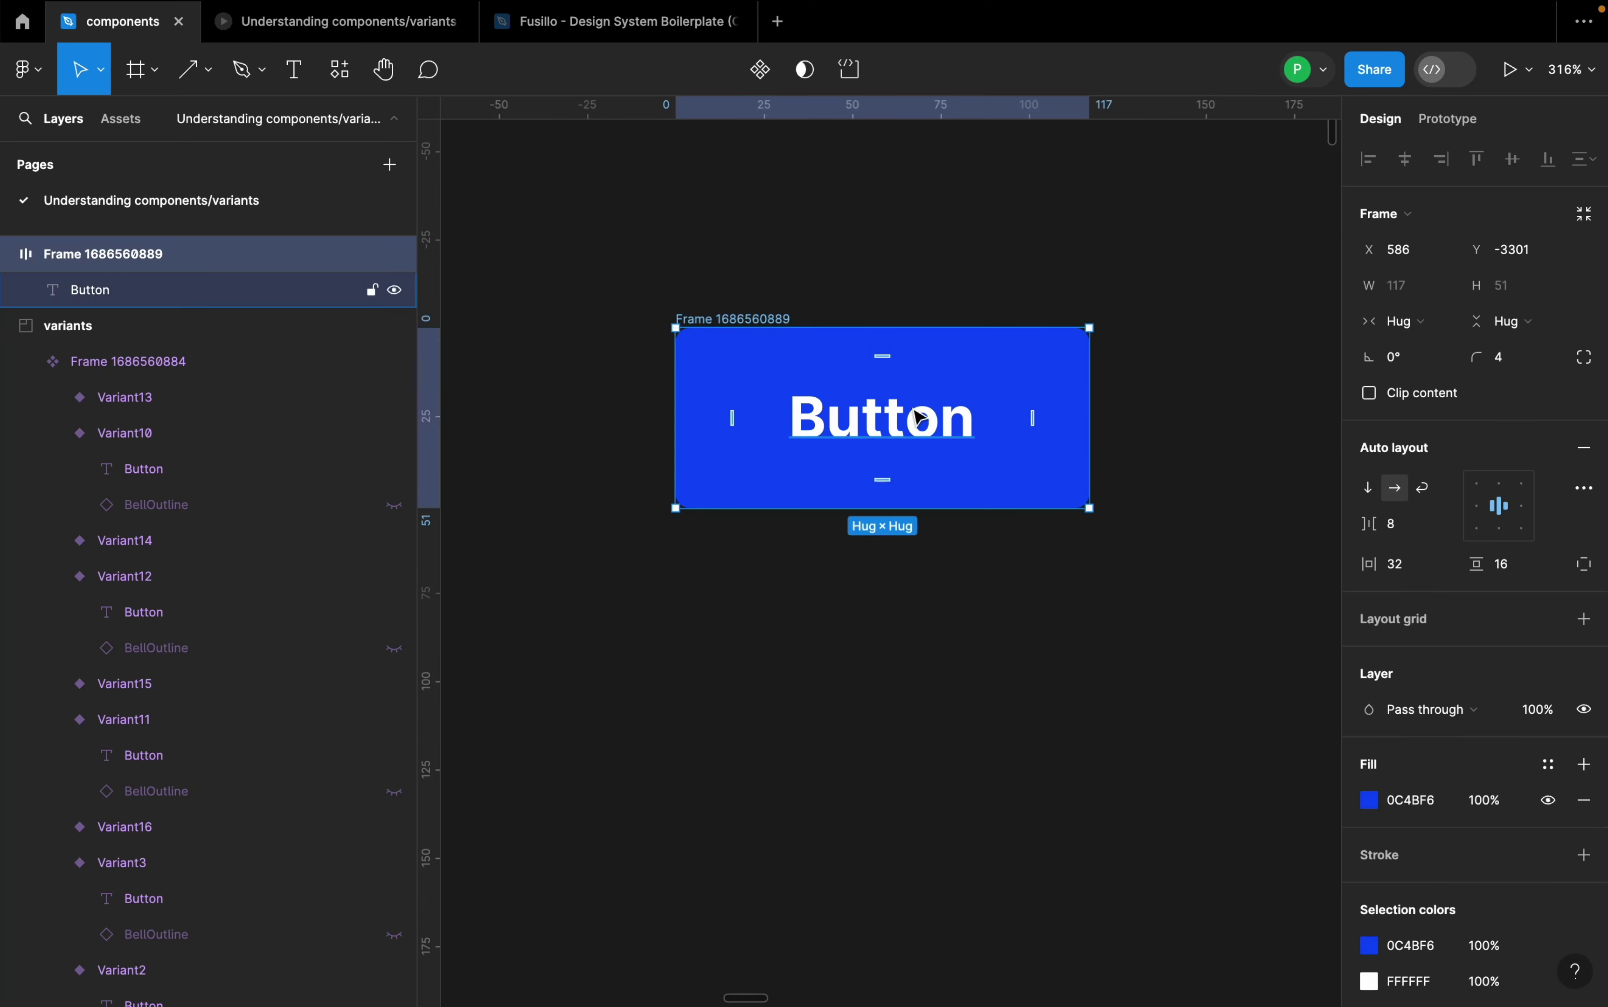
scroll(918, 418, up, 3)
click(900, 445)
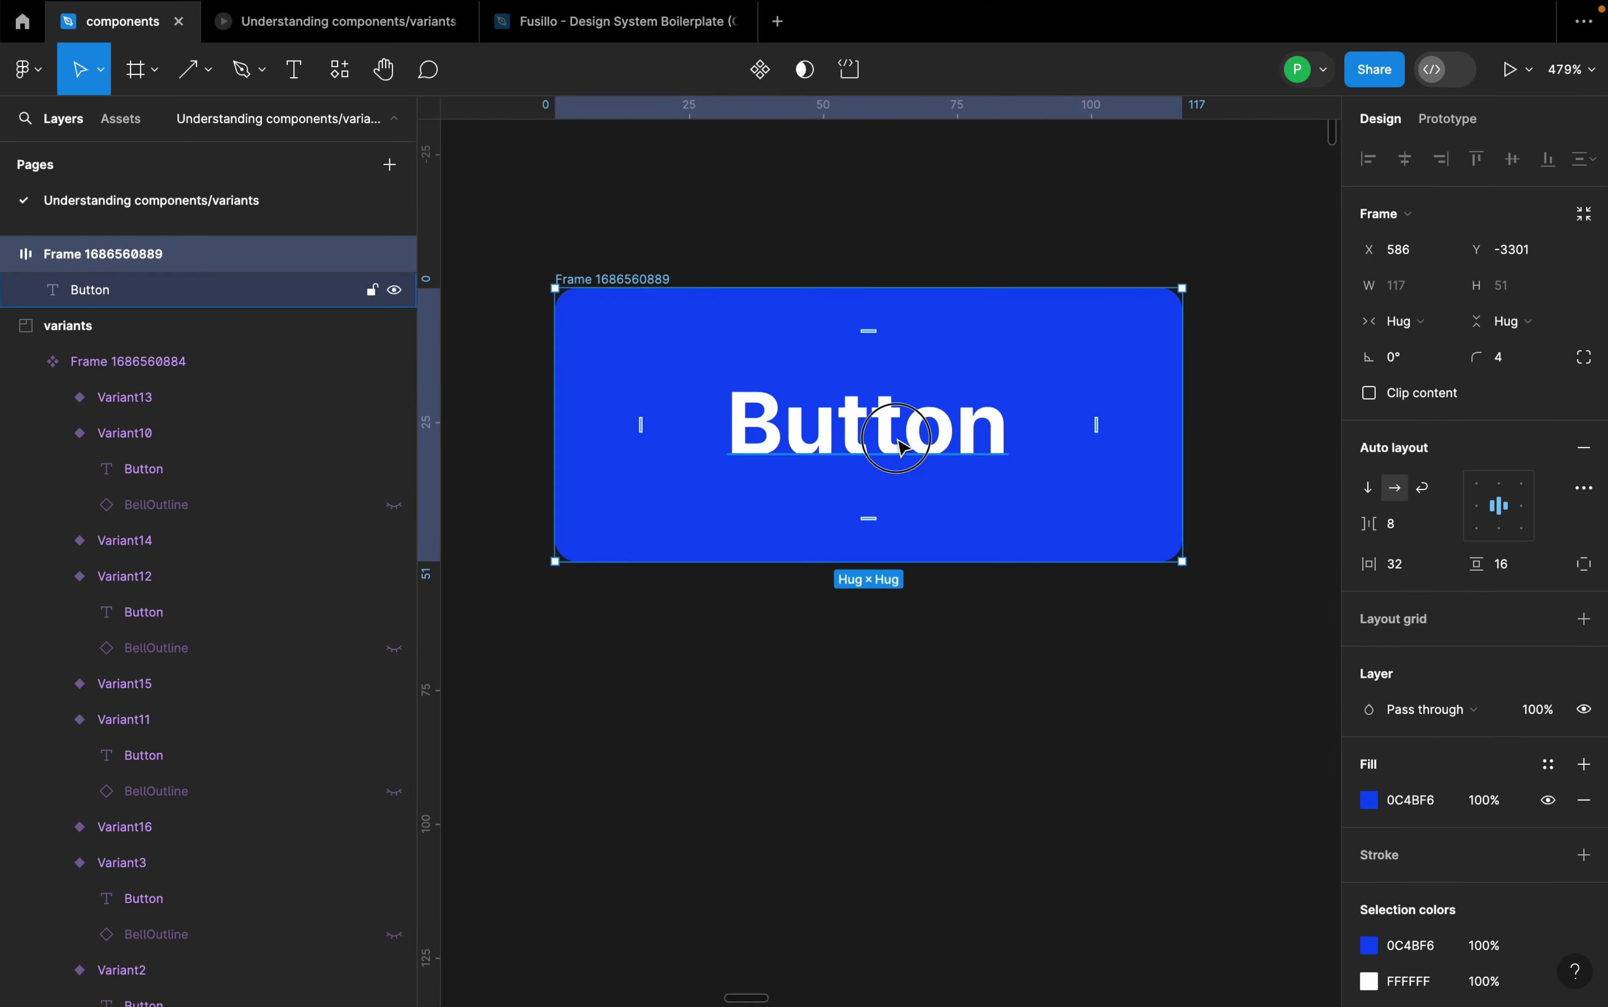
double_click(900, 445)
click(995, 424)
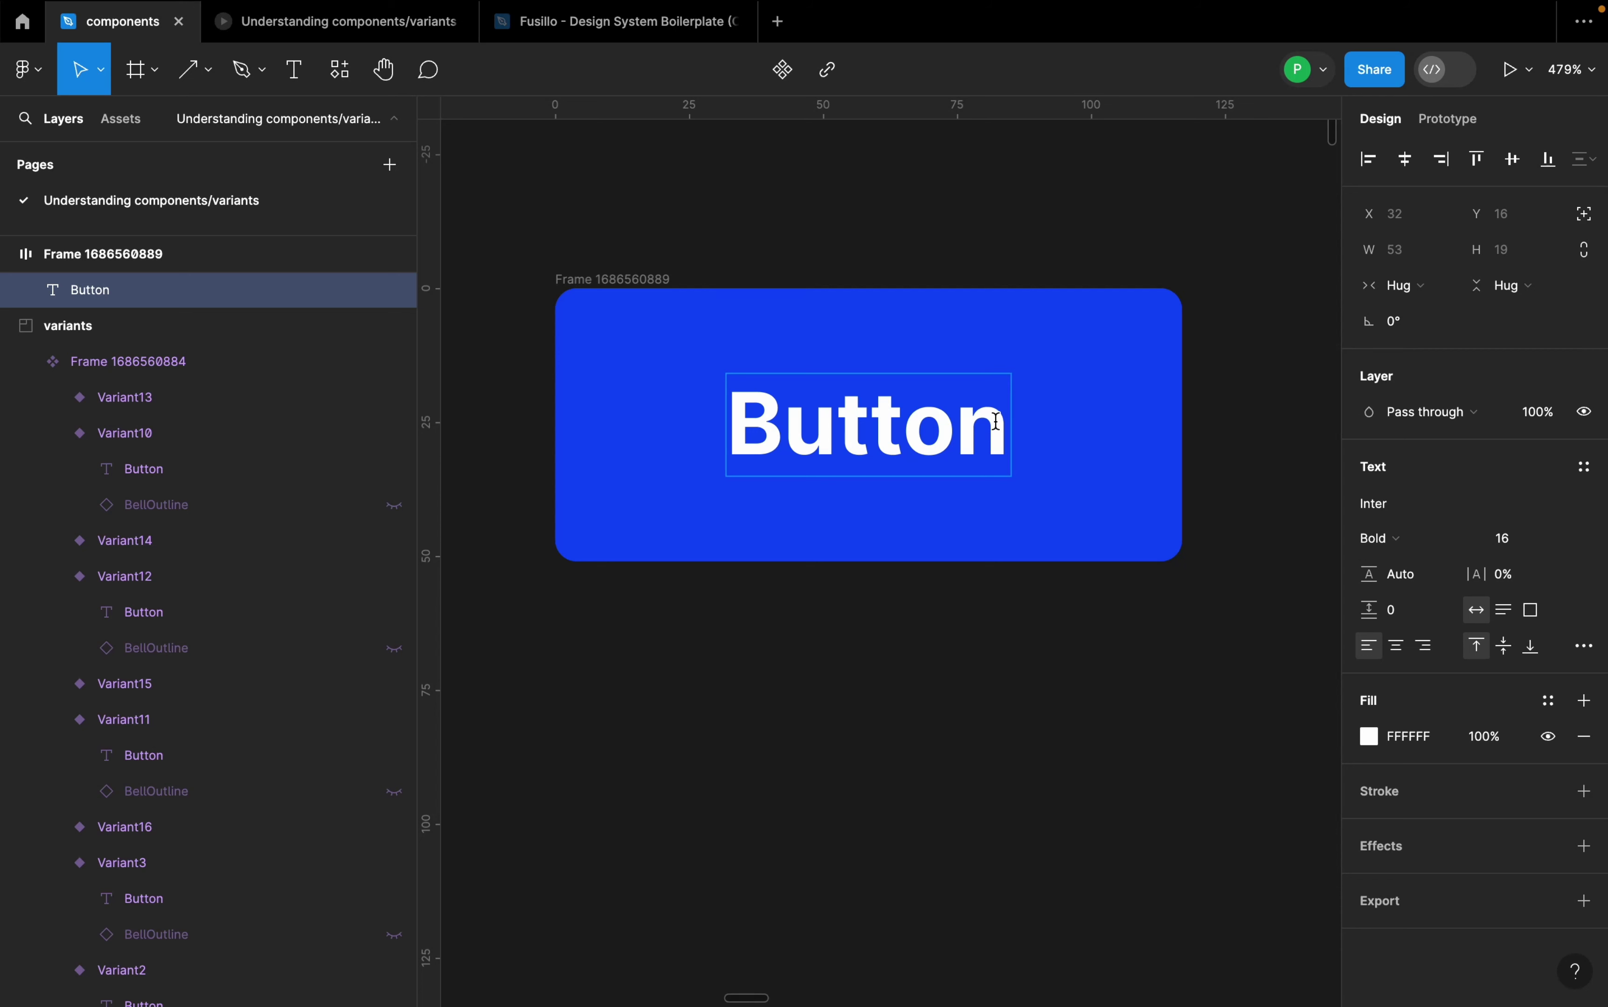
text(bbbbb)
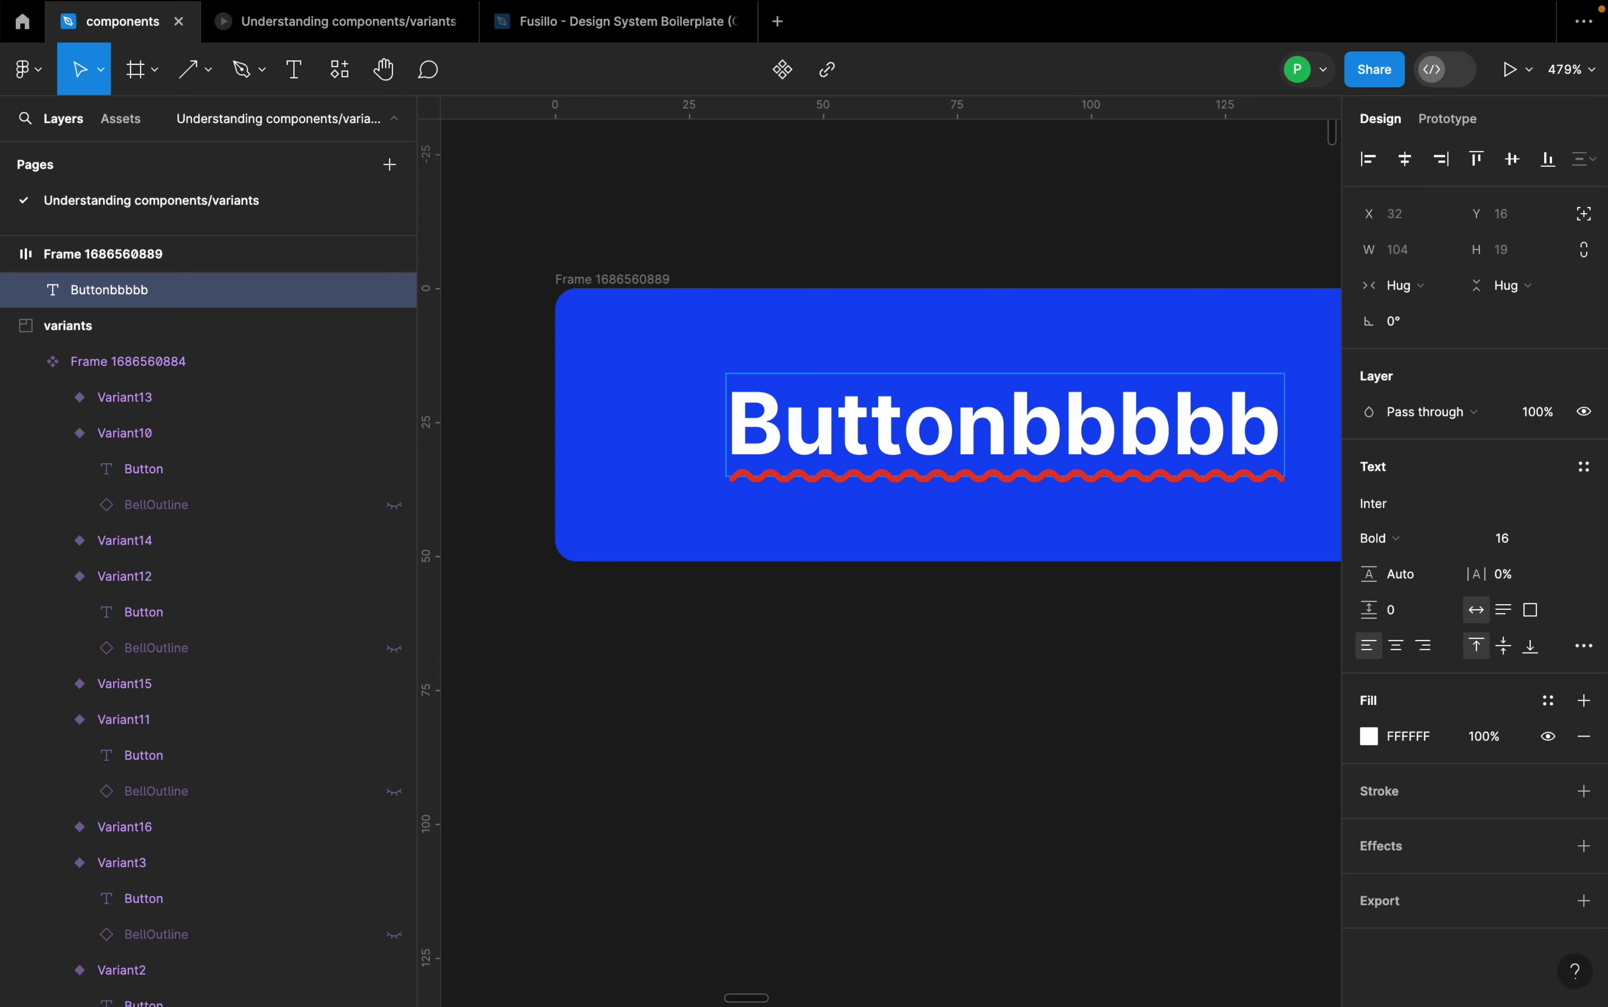
key(ctrl+z)
key(Escape)
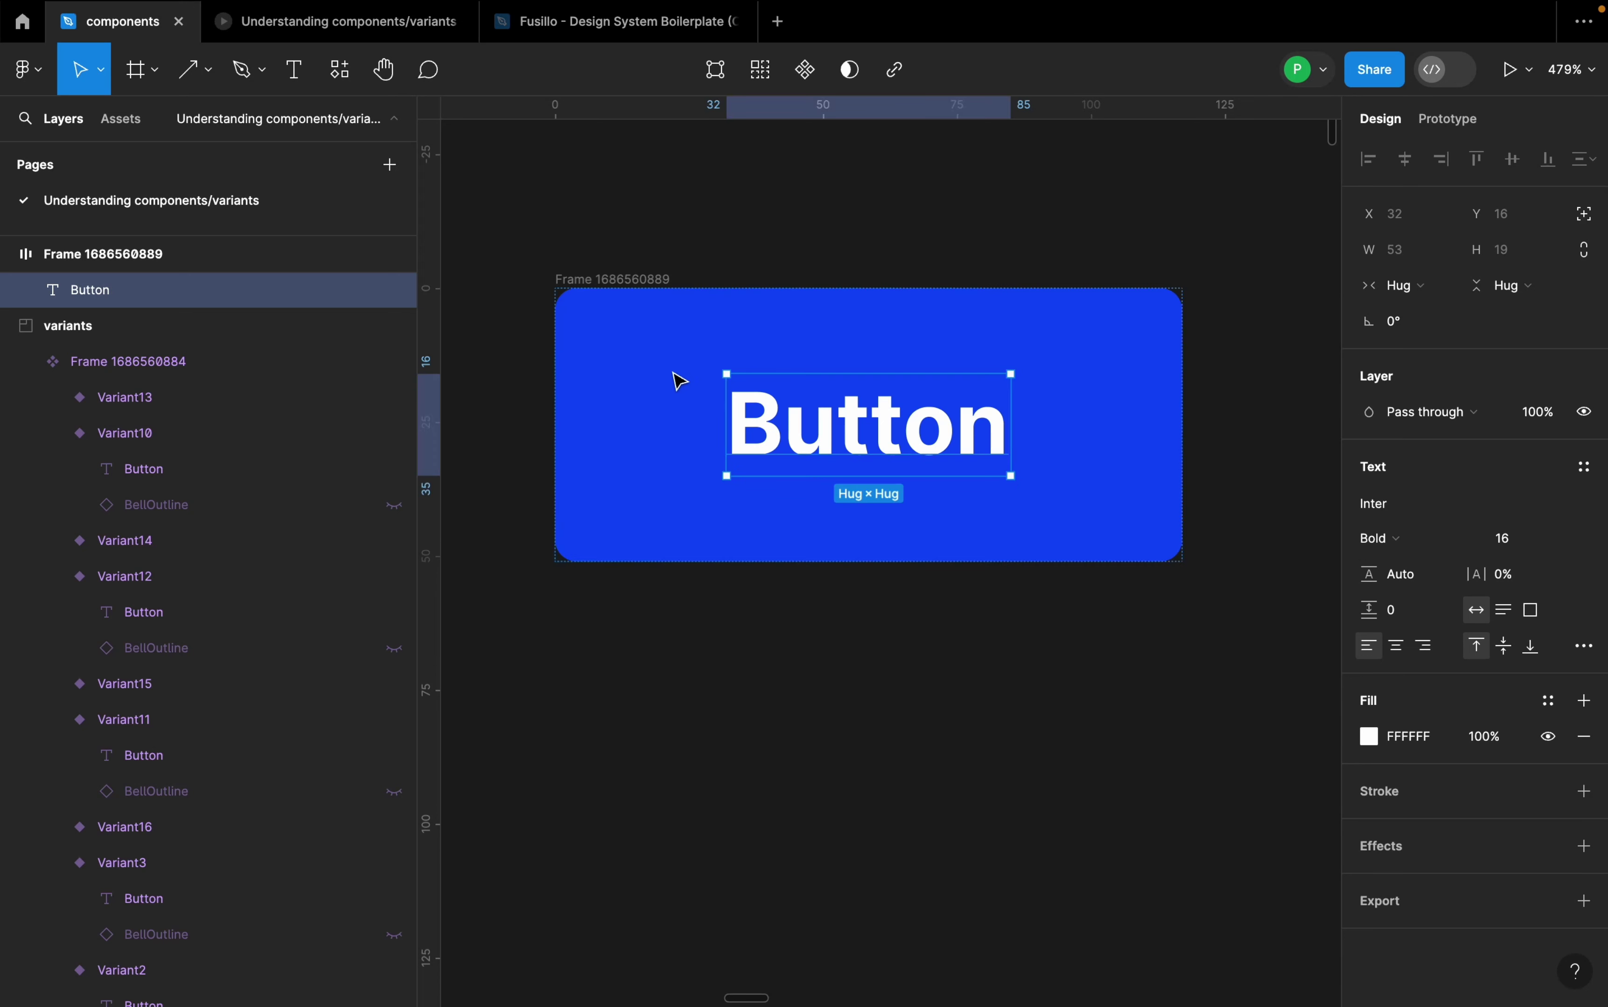
click(650, 282)
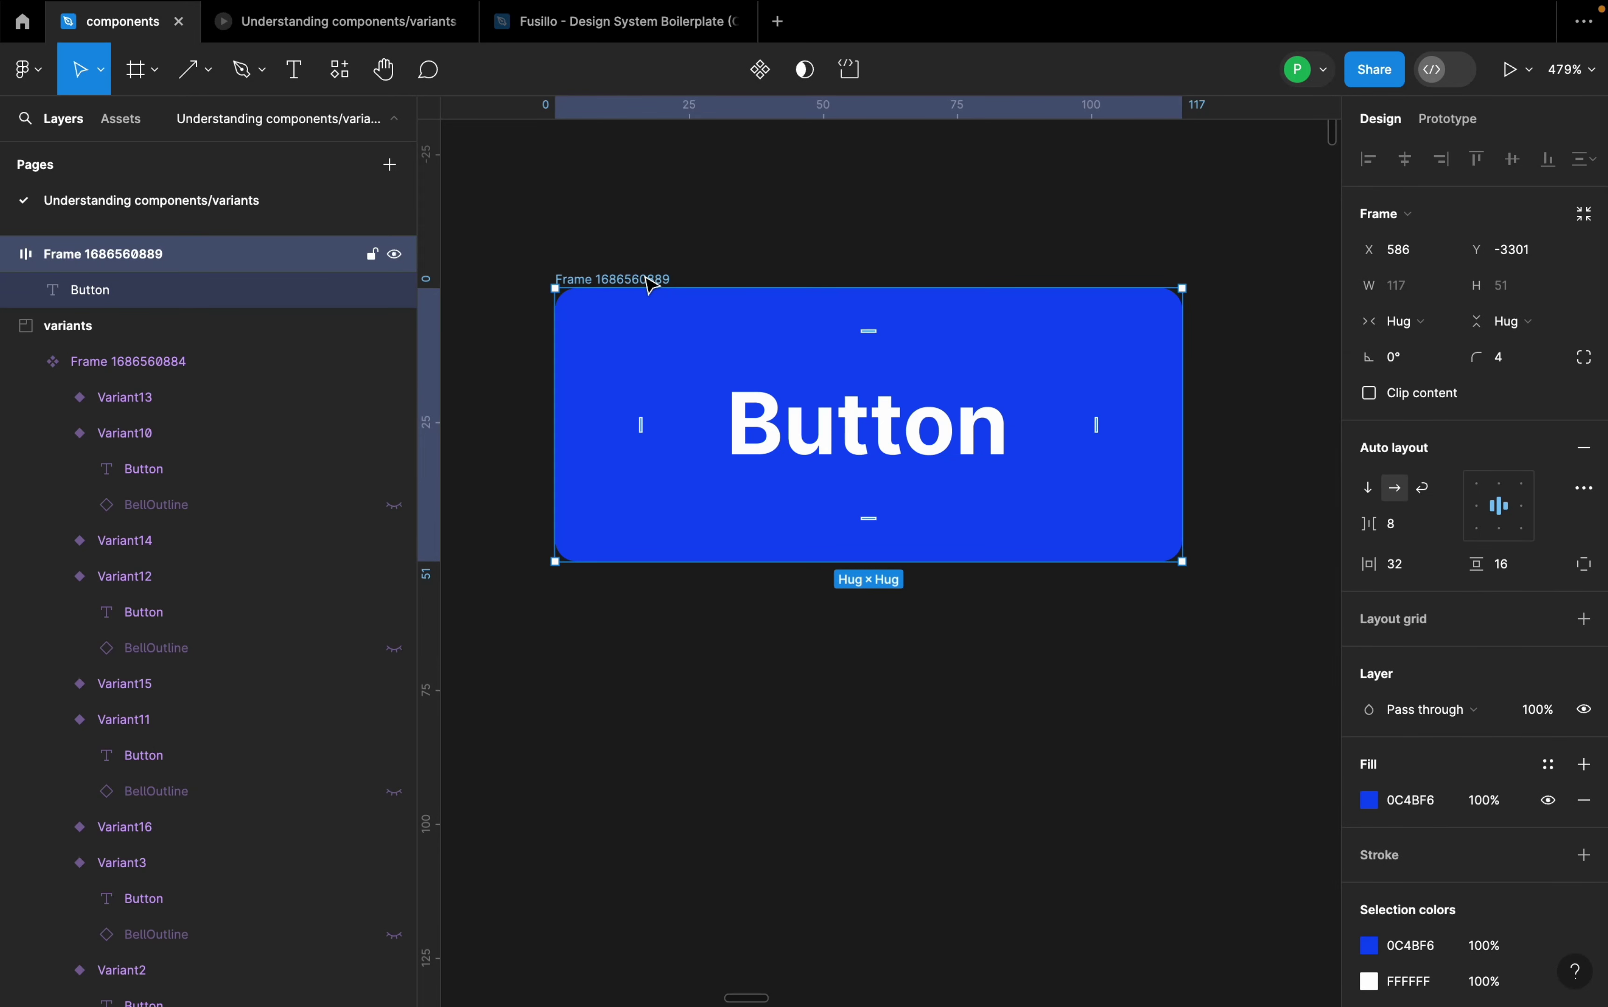
- Convert the blue Button frame into a component
click(764, 76)
click(799, 244)
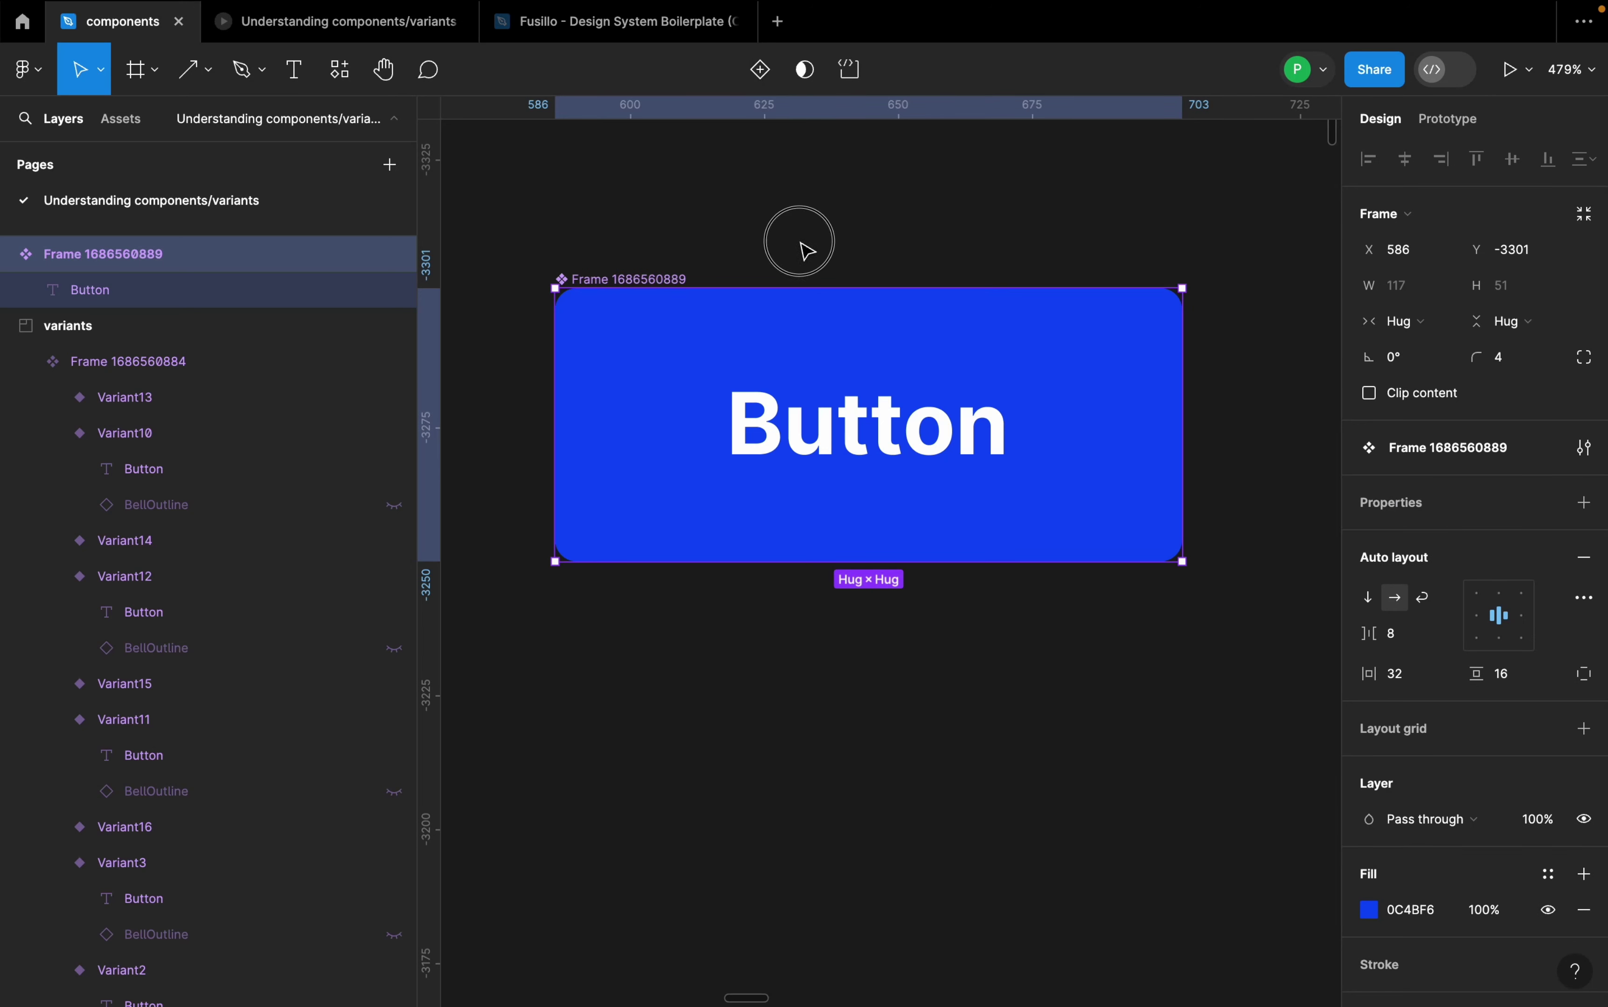
click(589, 308)
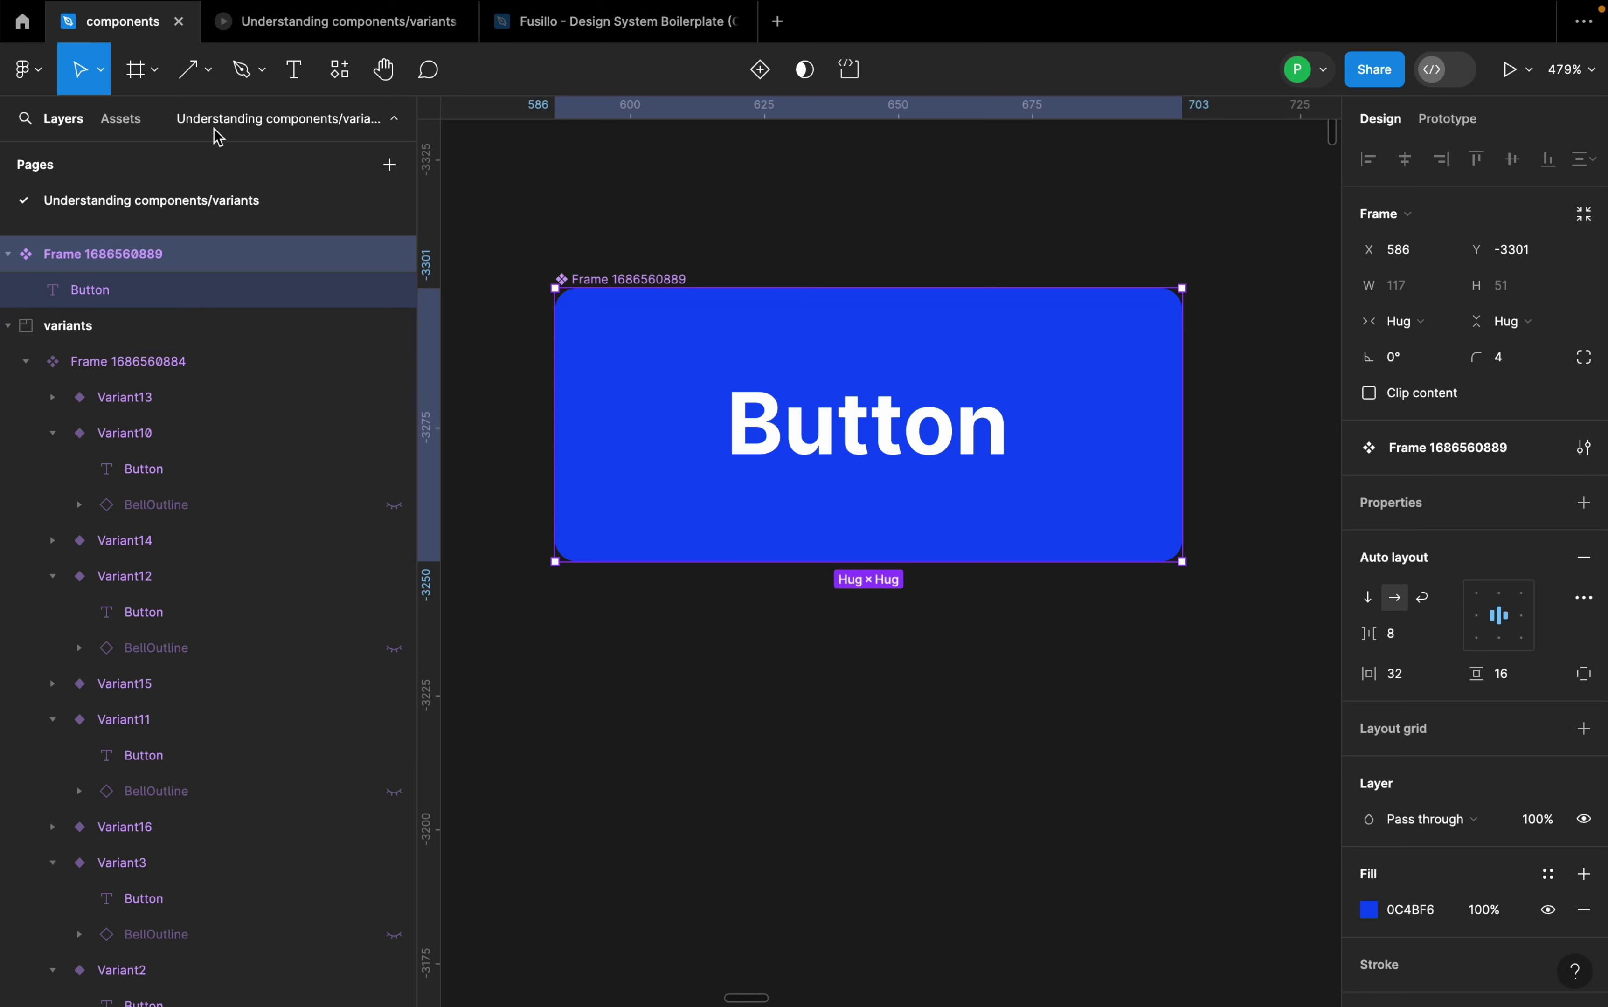
- Rename the component to 'Button for you'
double_click(635, 280)
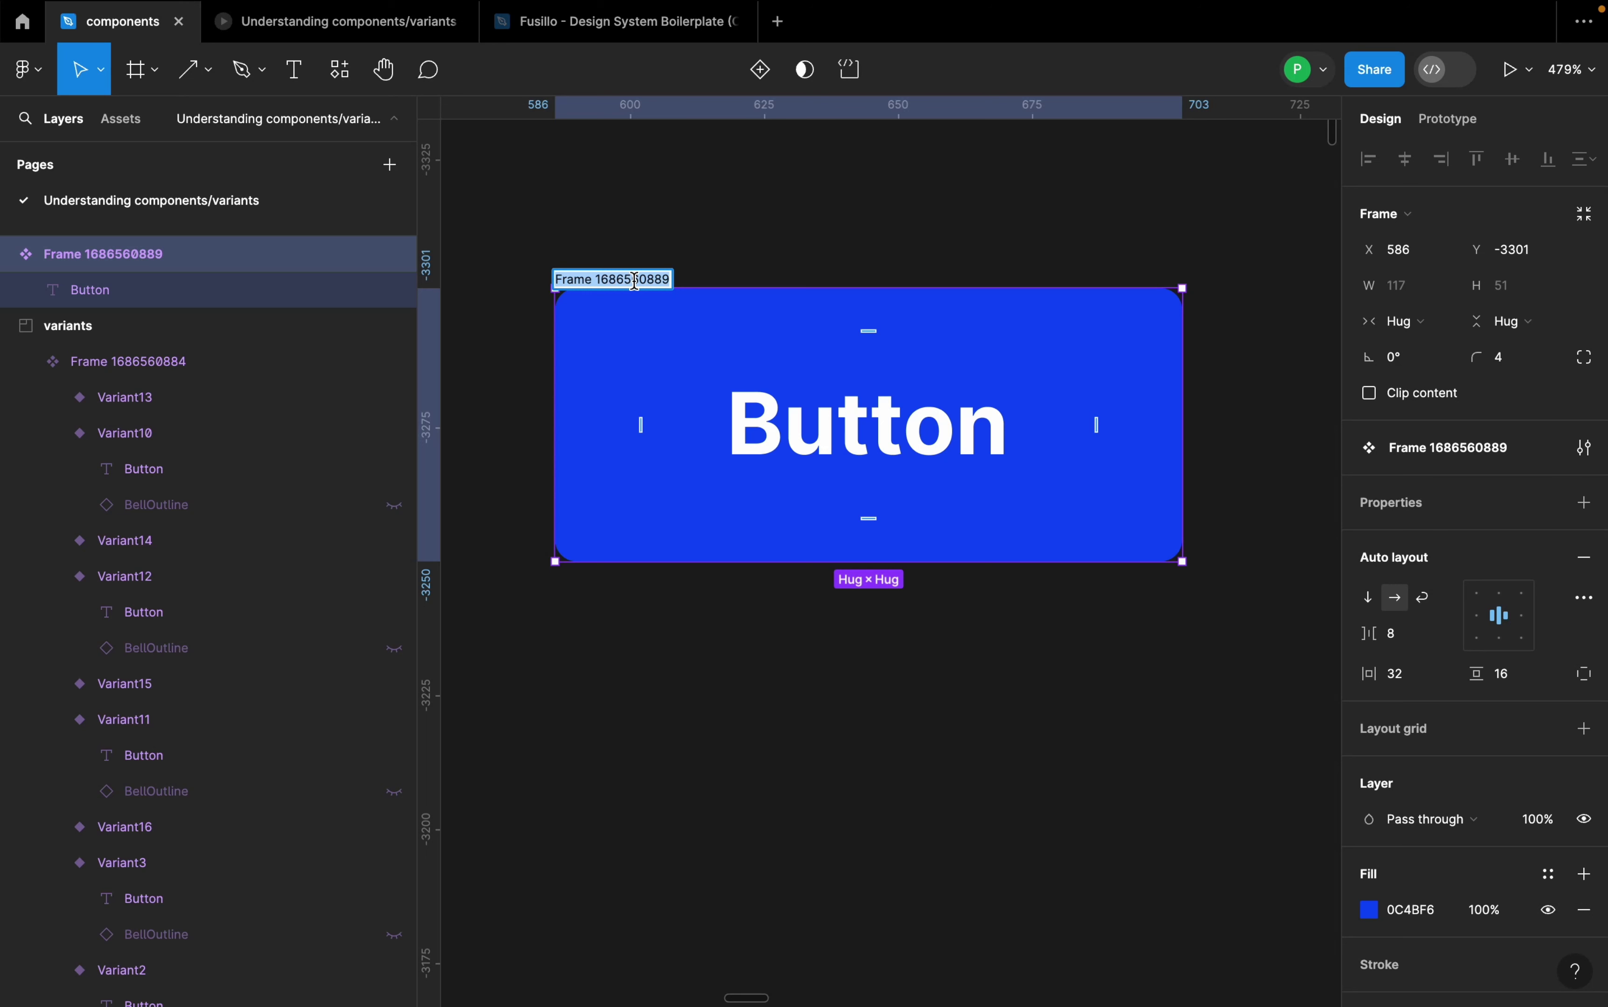
text(Button)
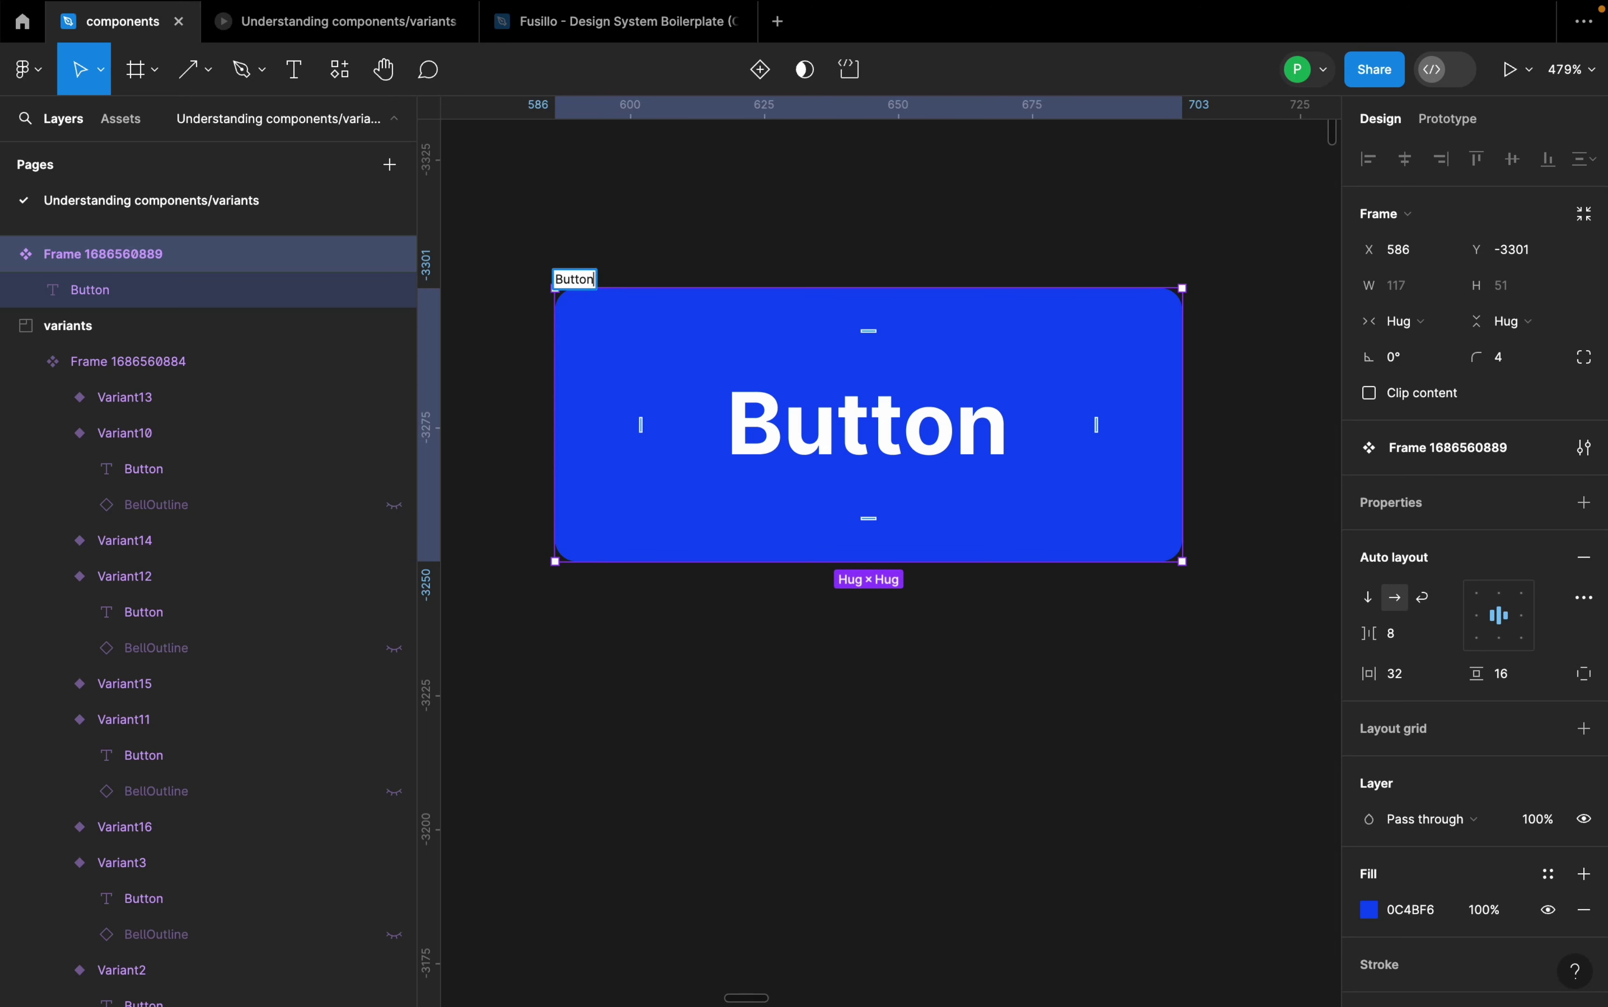
text( for you)
key(Return)
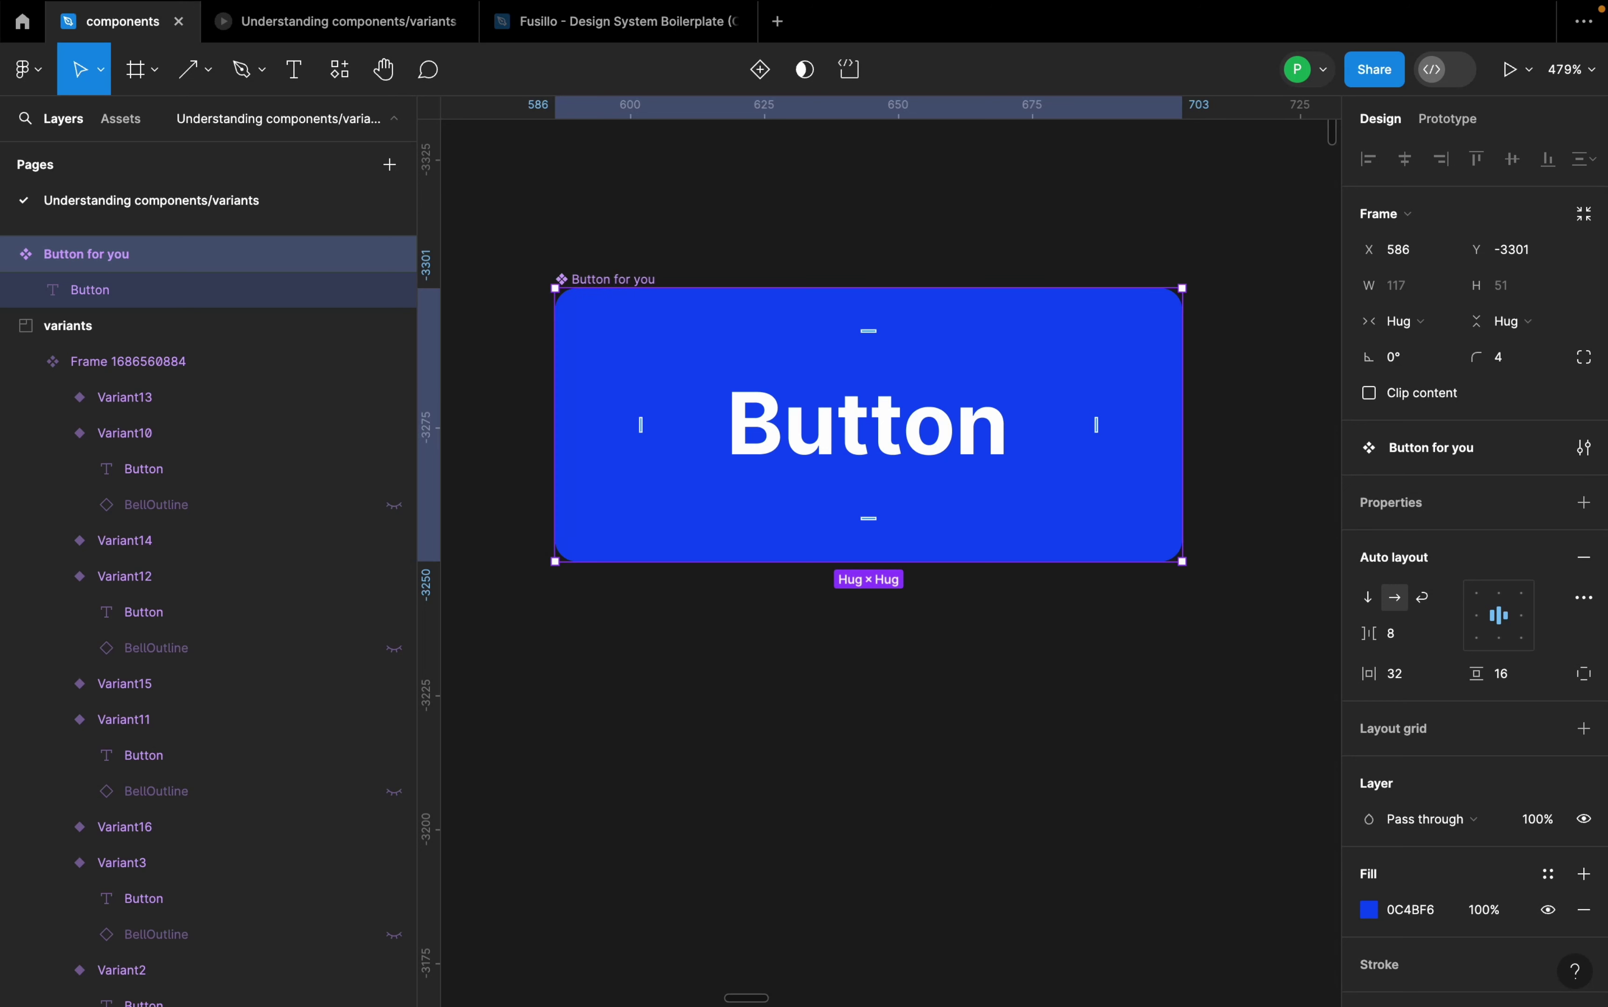
- Drag a Button for you instance from local assets onto the canvas below the component
click(122, 120)
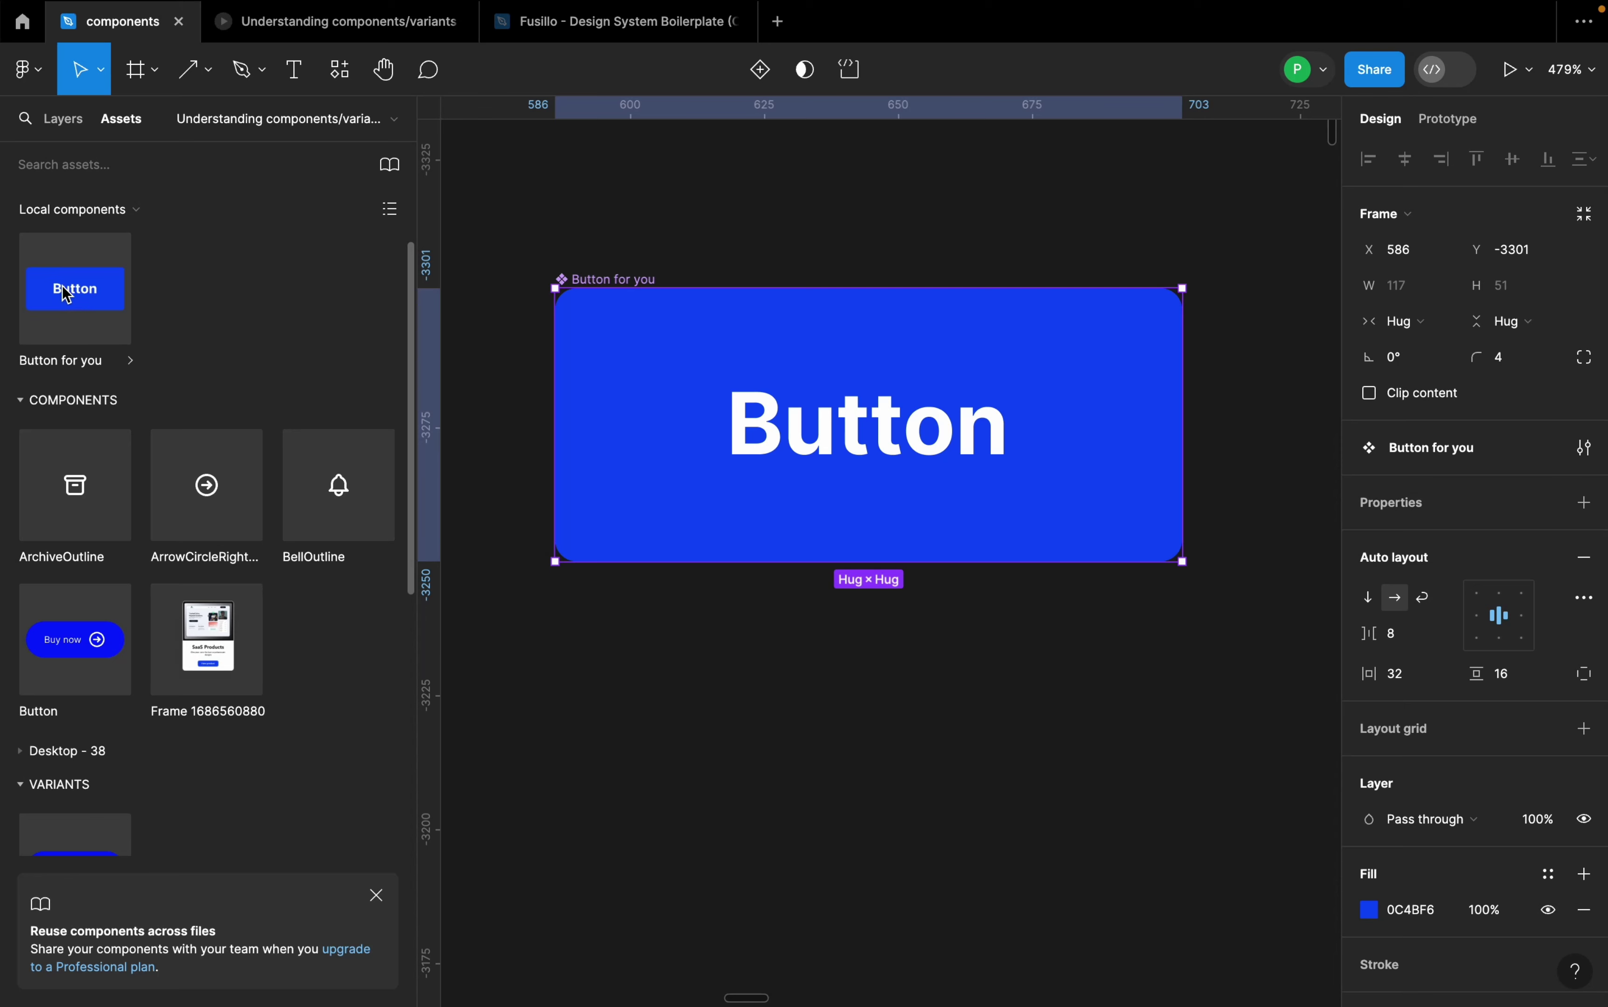
drag(71, 298, 700, 671)
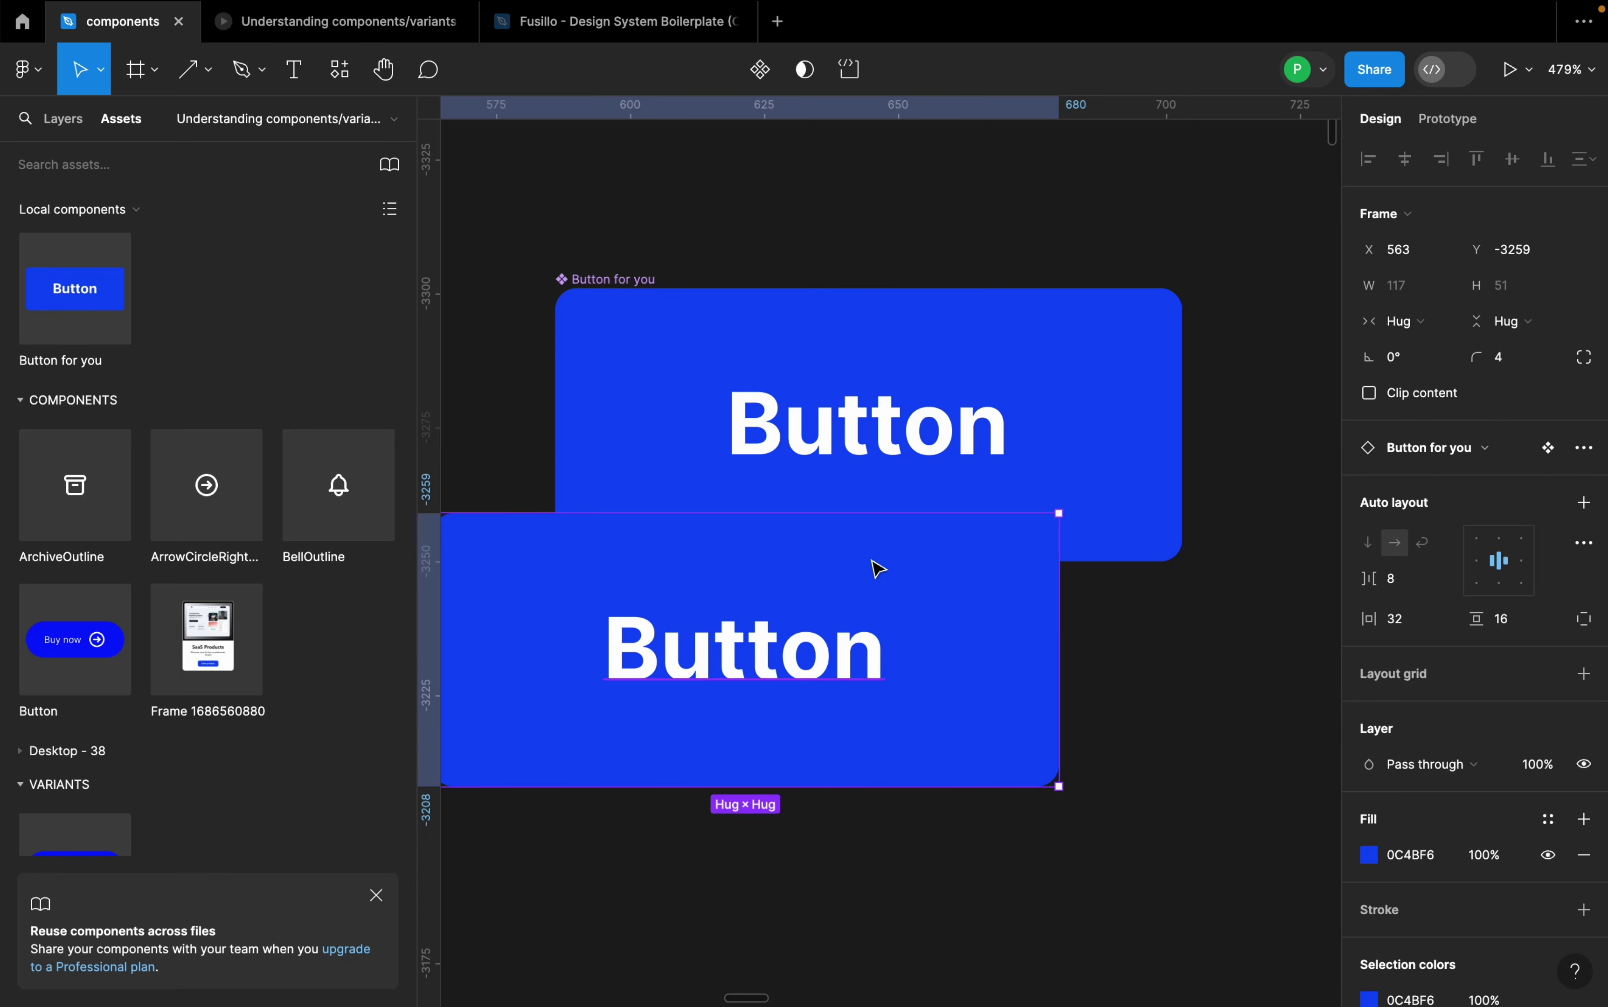
key(minus)
drag(816, 589, 916, 646)
scroll(872, 673, up, 5)
- Delete the extra button copy, leaving only the original component
click(693, 266)
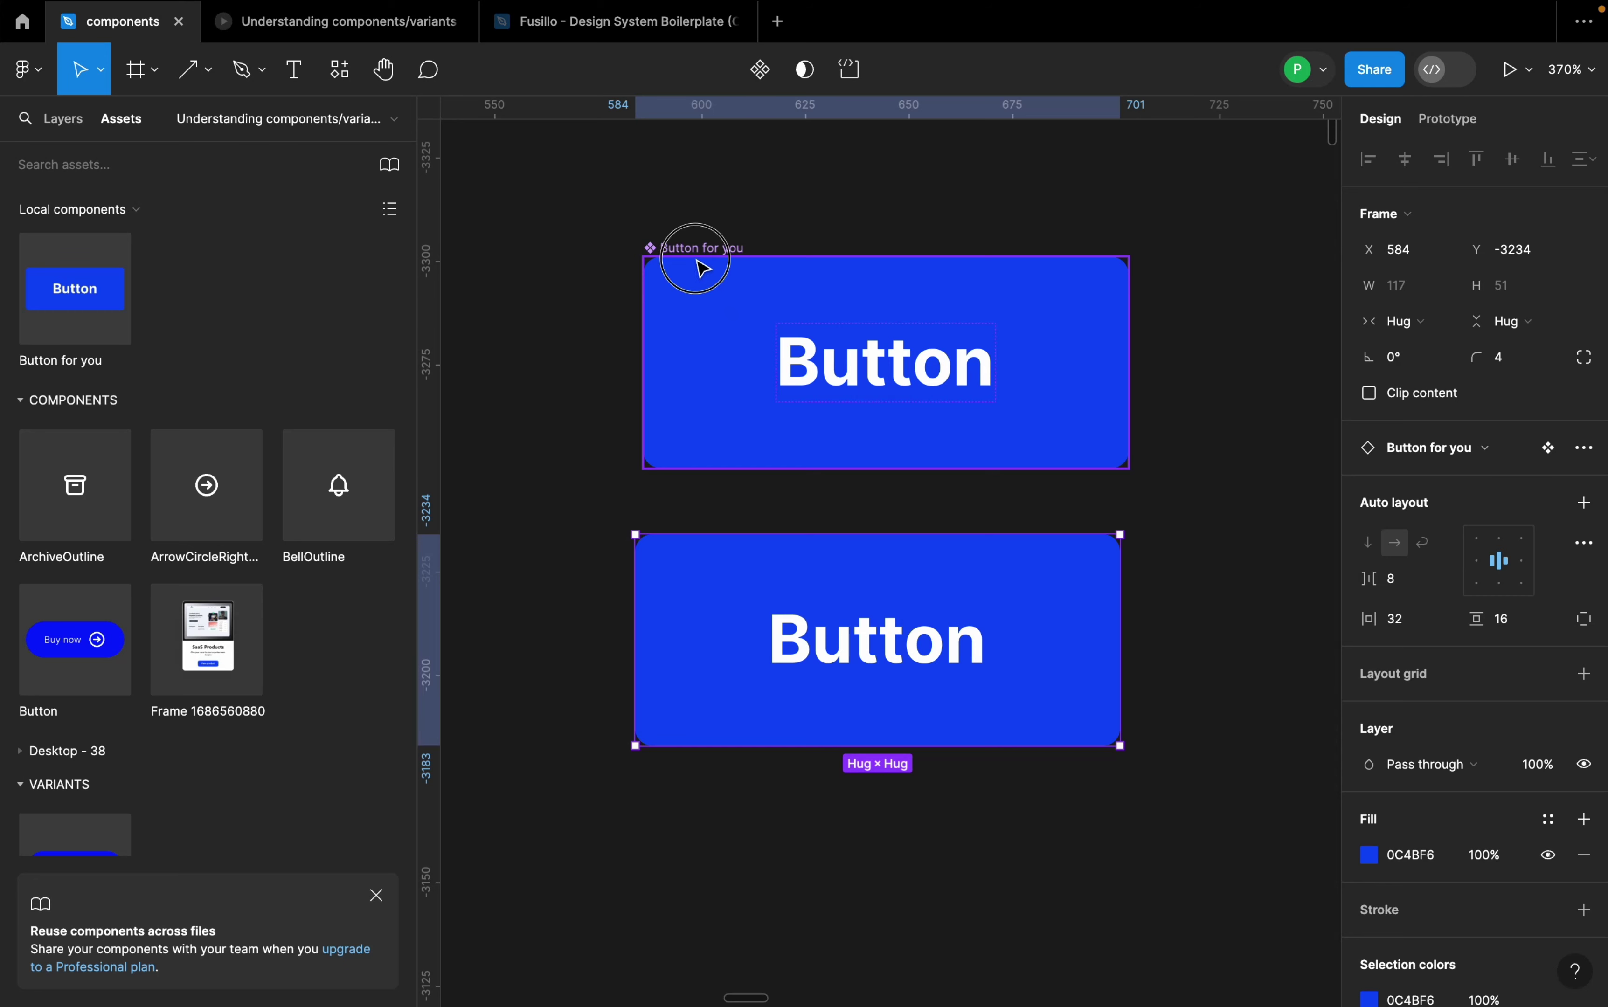
click(874, 577)
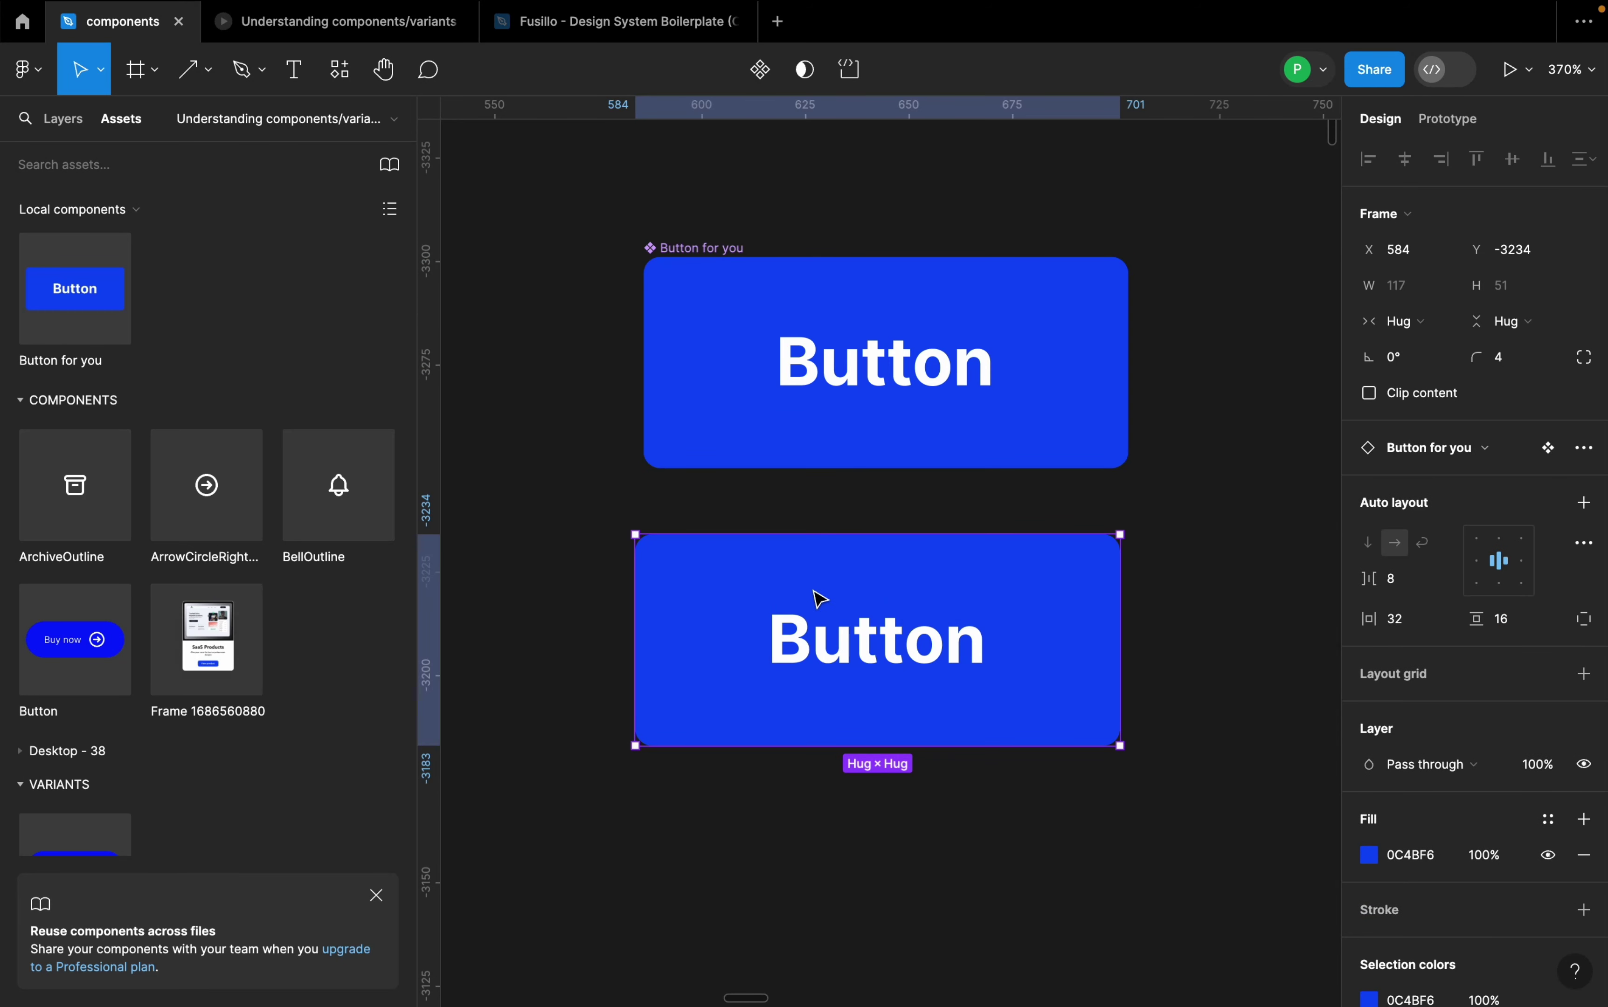
key(Delete)
click(721, 258)
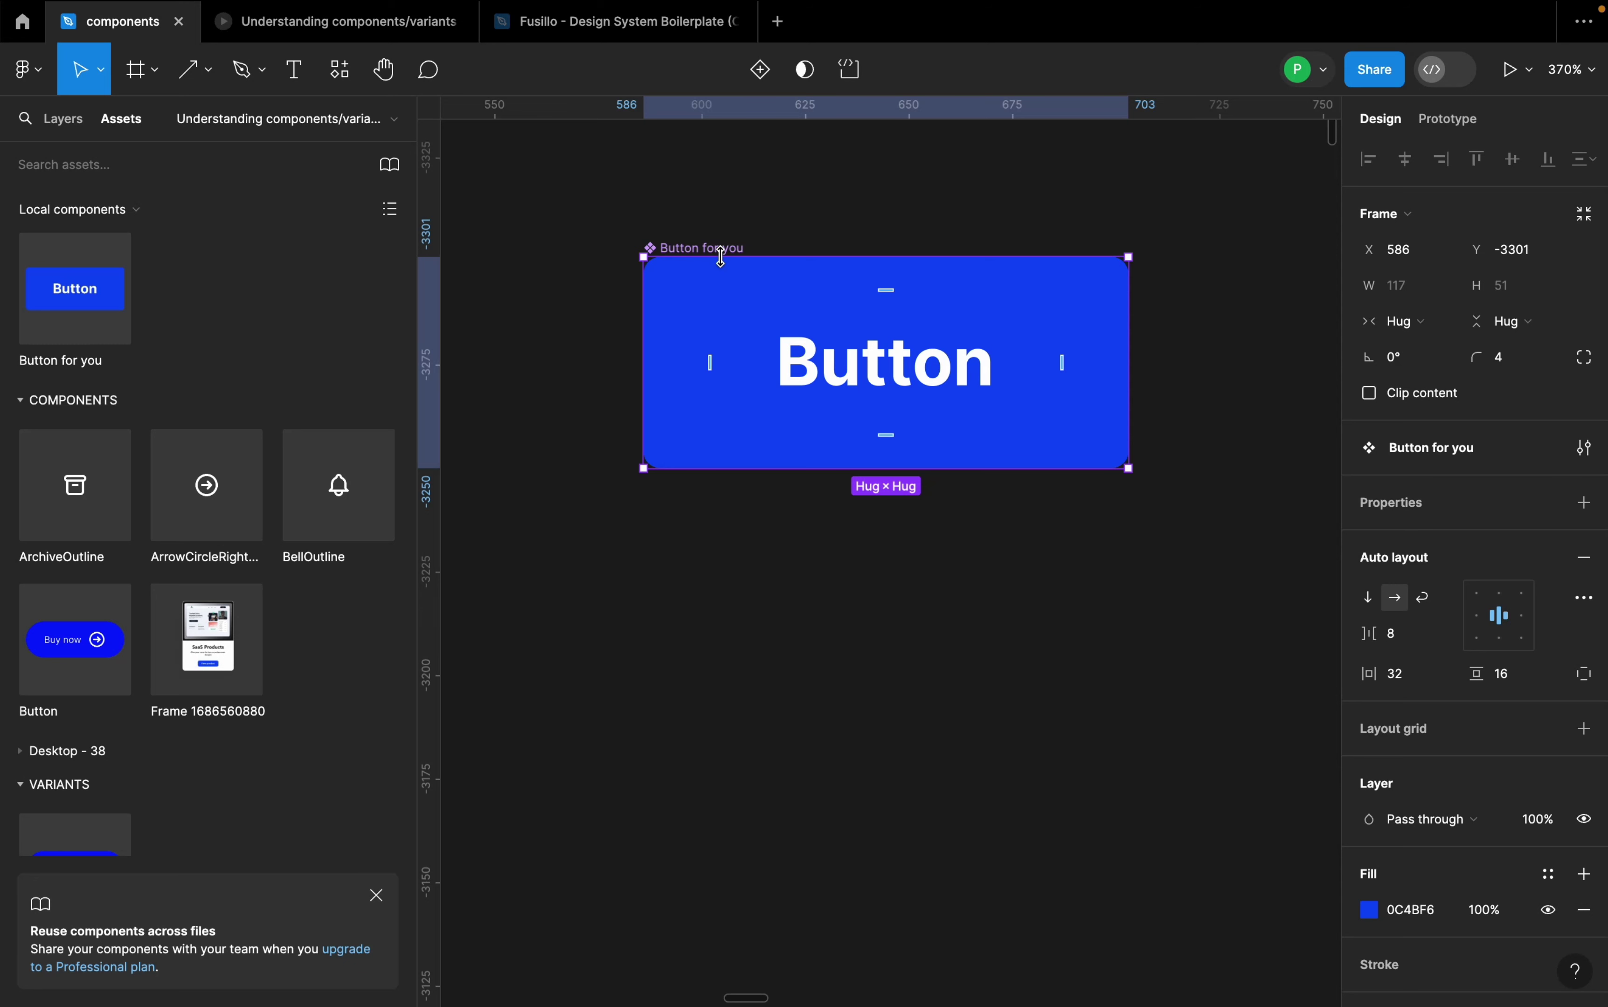
- Add a variant so Button for you holds Default and Variant2 buttons
click(762, 72)
scroll(783, 277, down, 5)
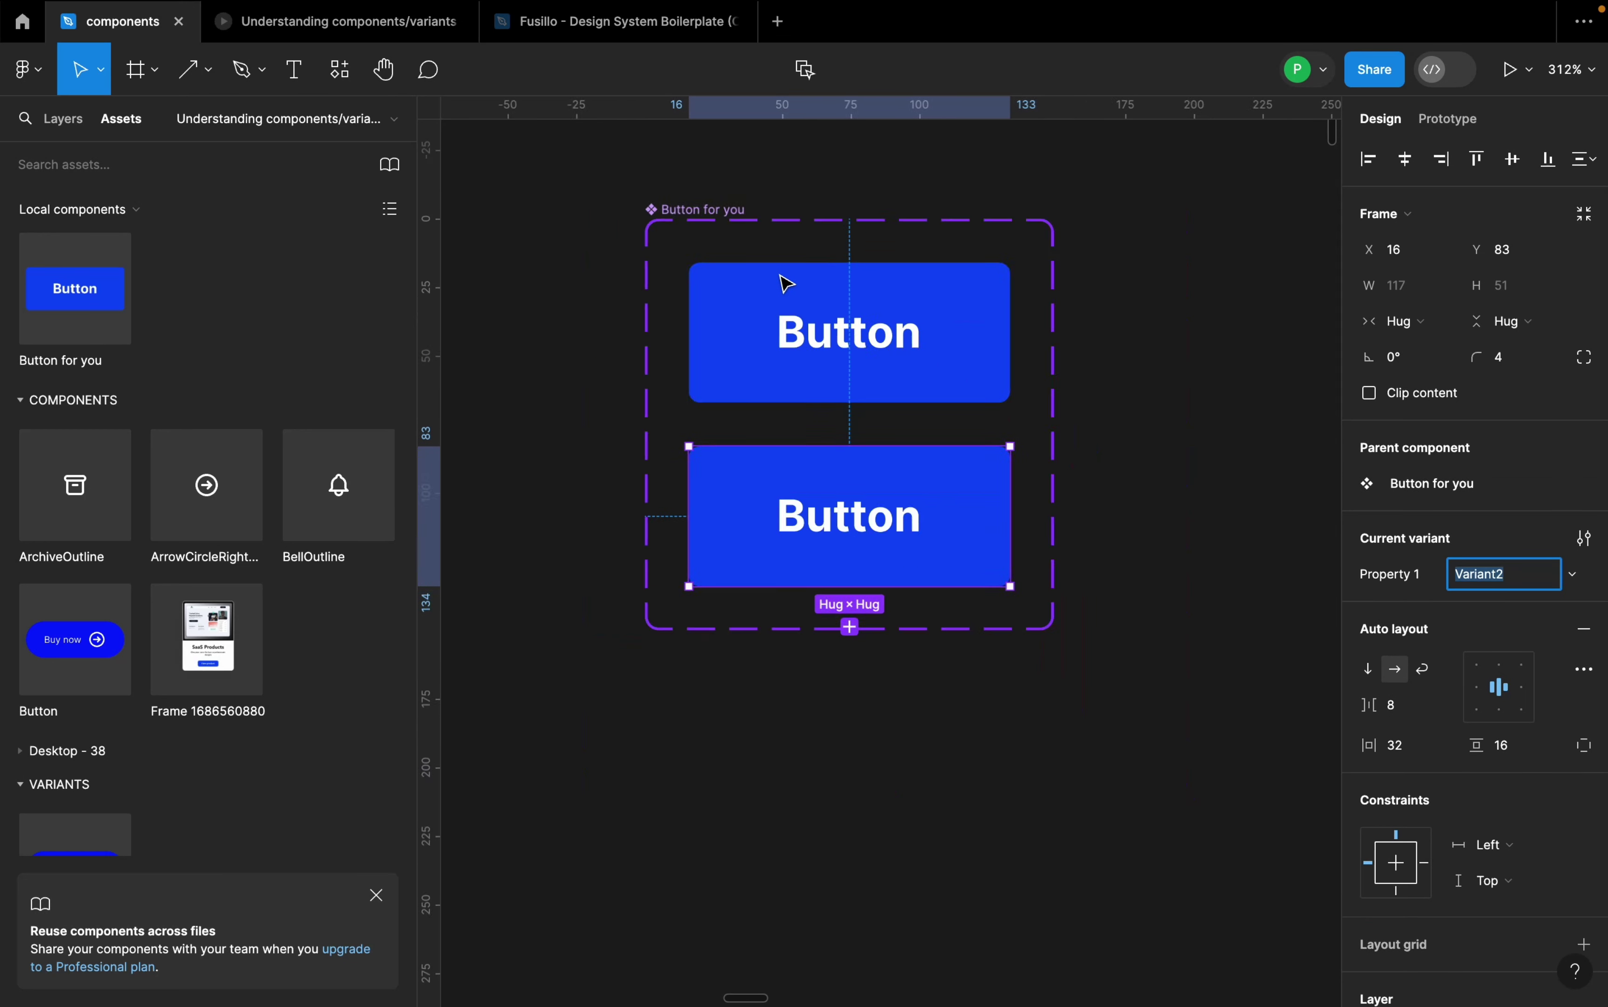
click(752, 223)
scroll(1091, 294, up, 4)
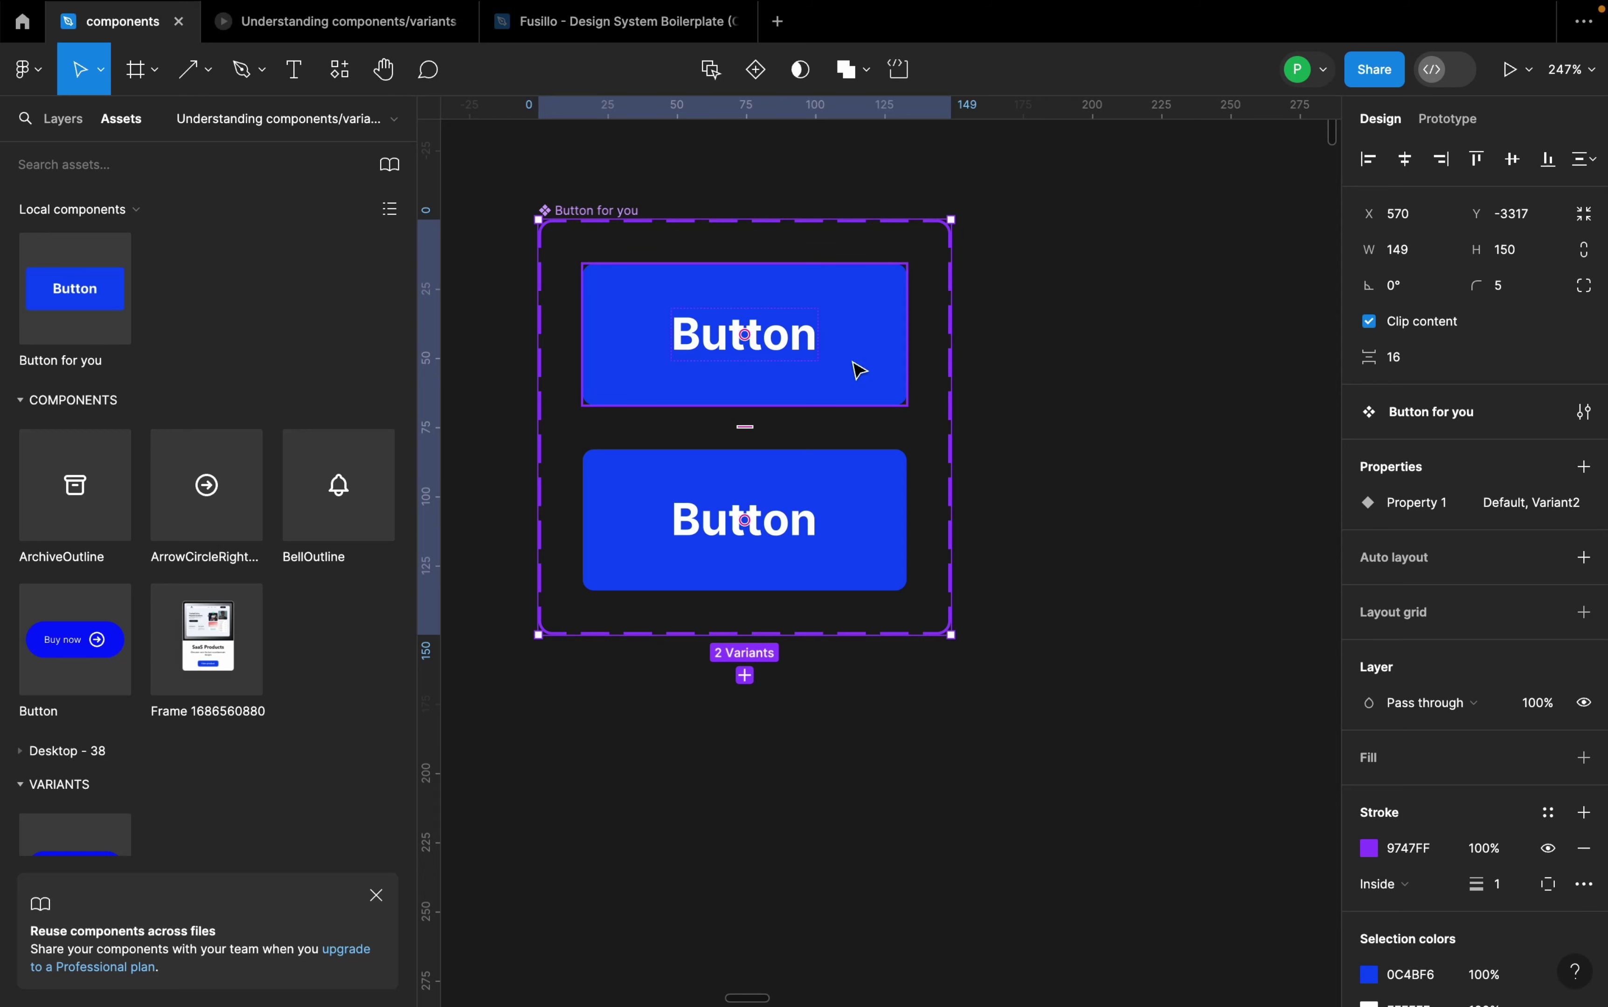
click(822, 496)
click(879, 317)
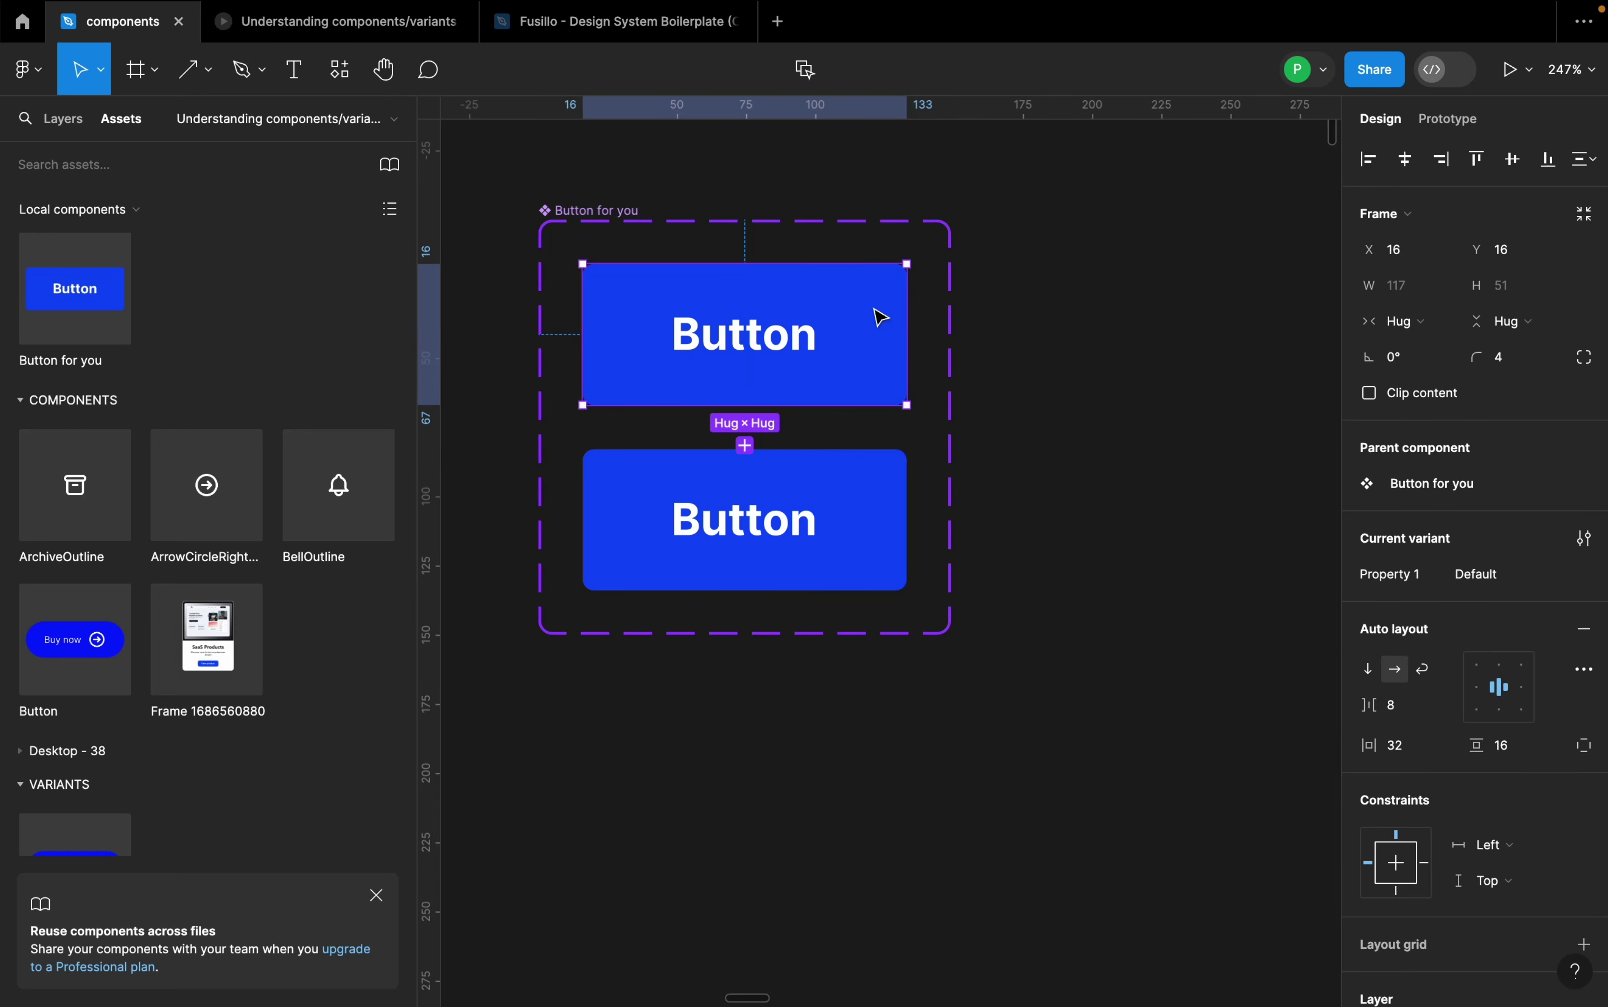
click(849, 475)
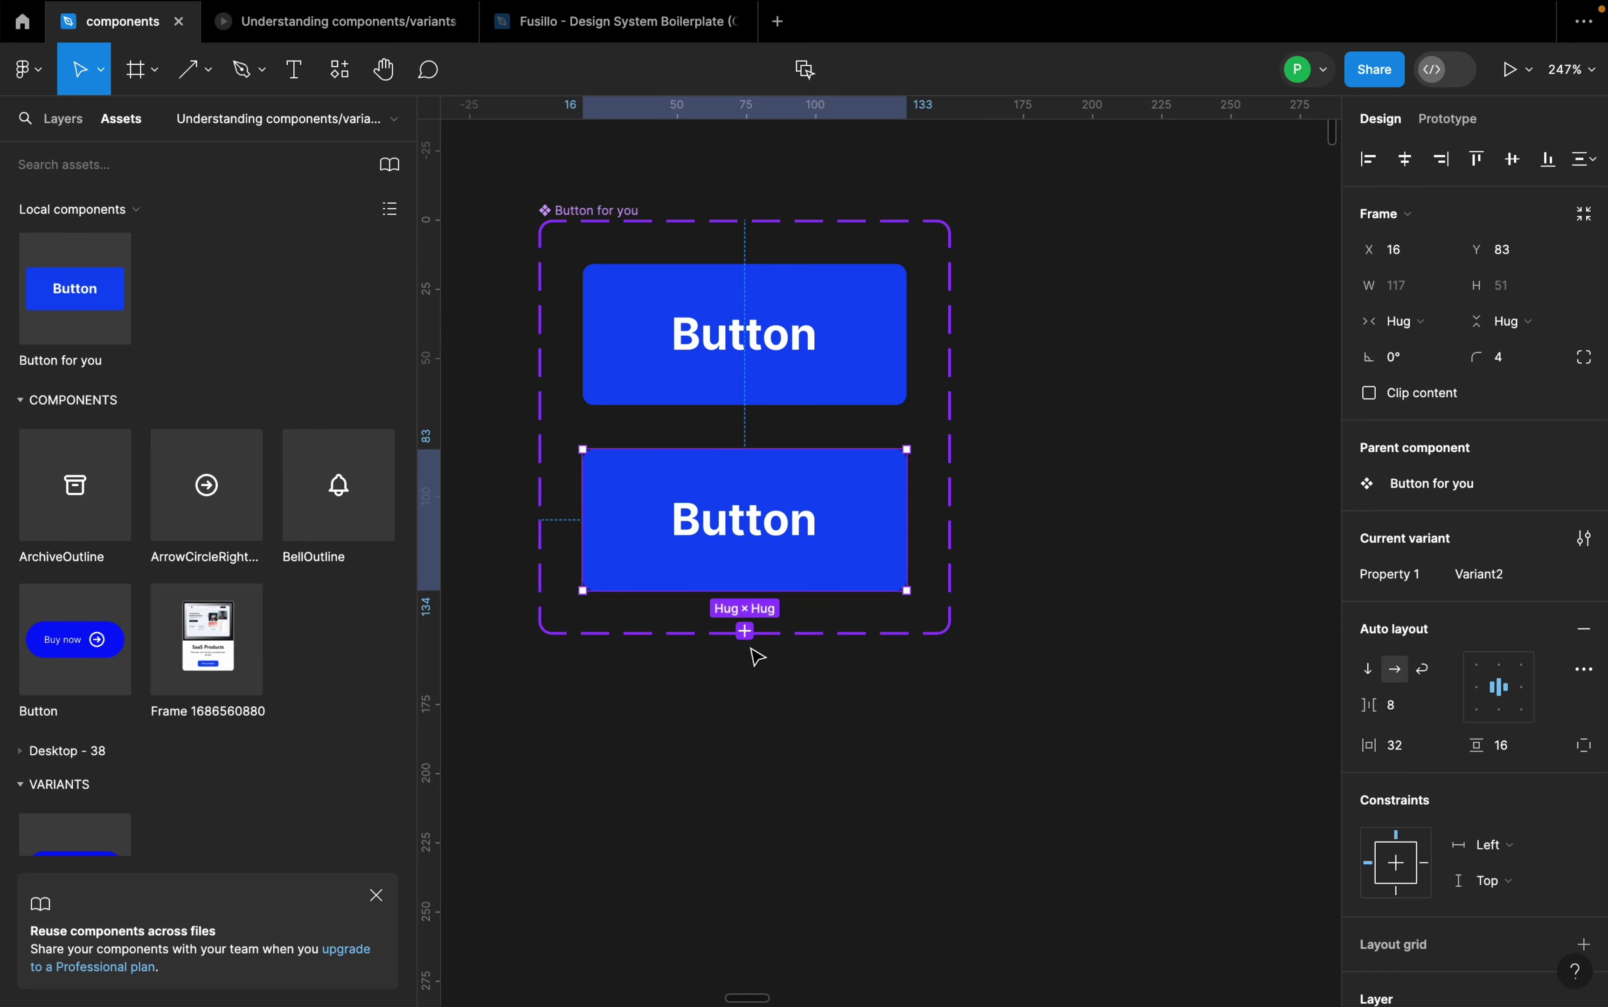
scroll(746, 646, down, 10)
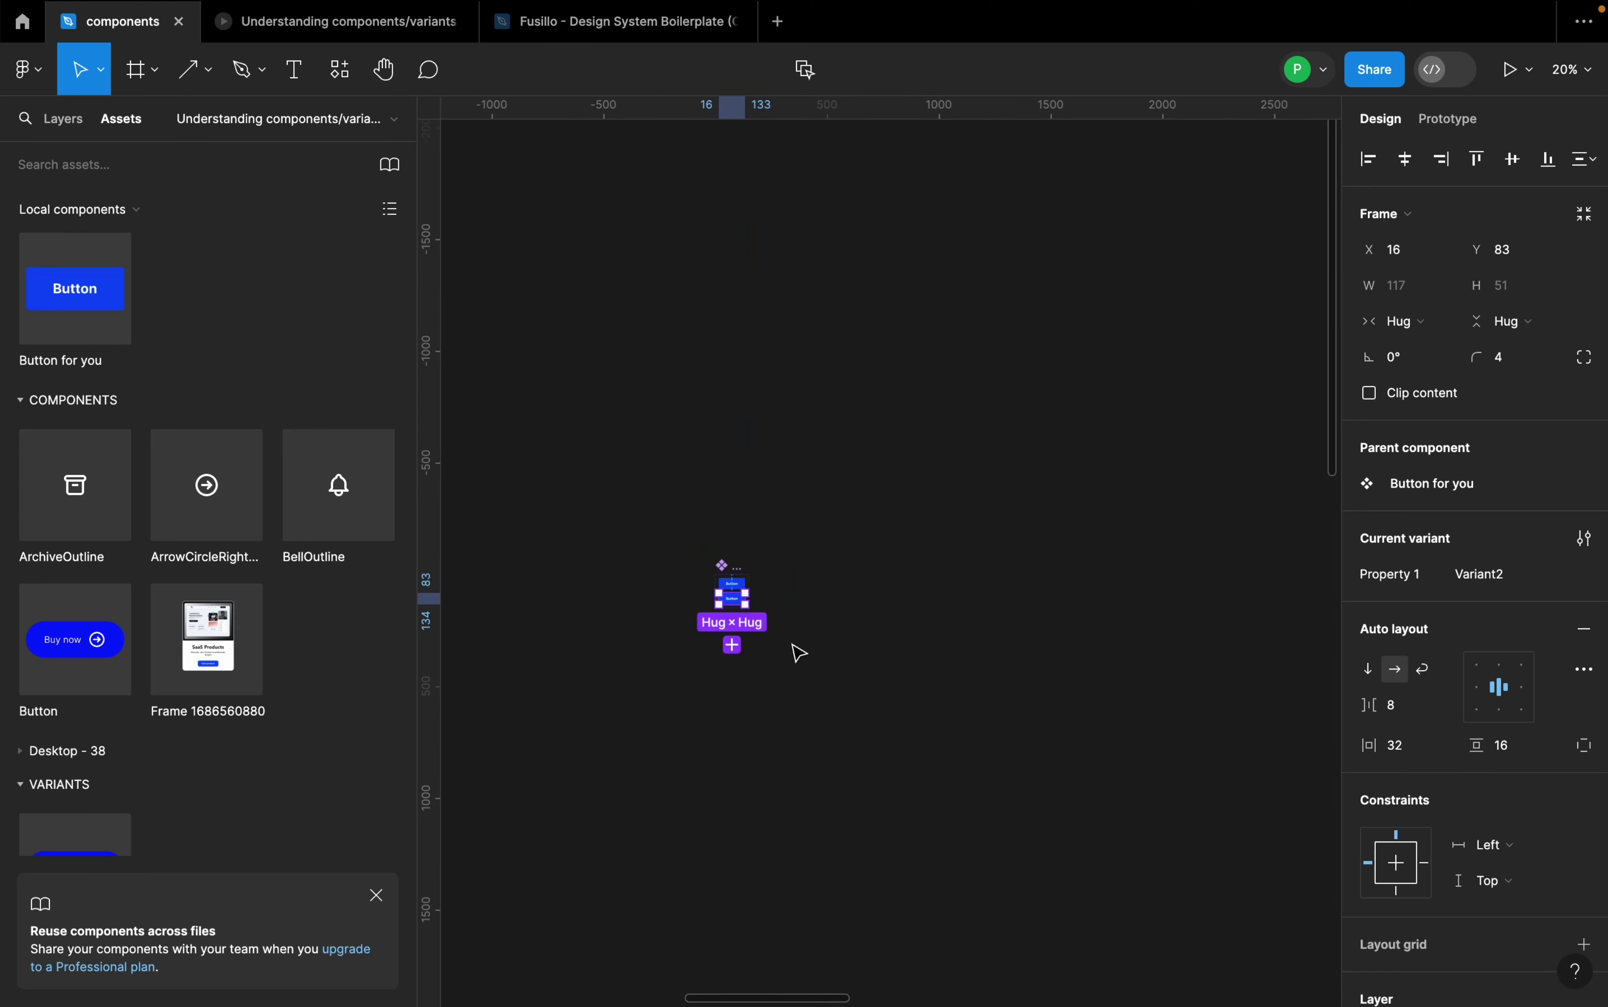
scroll(822, 663, down, 15)
scroll(846, 533, up, 3)
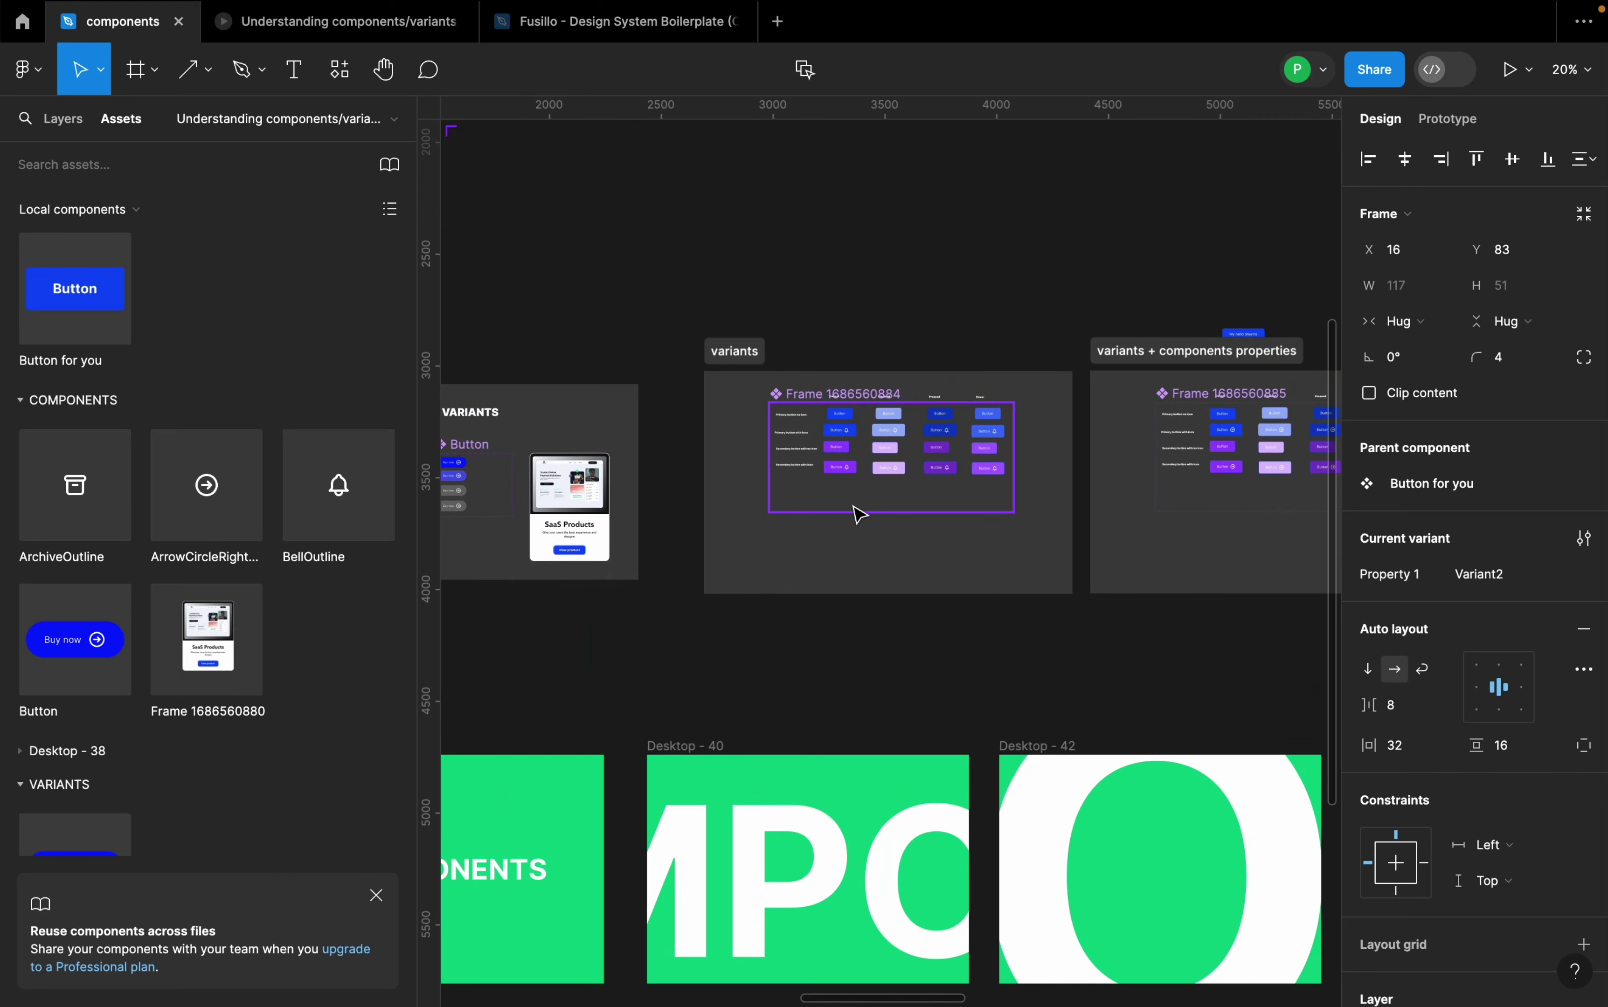
scroll(858, 513, up, 10)
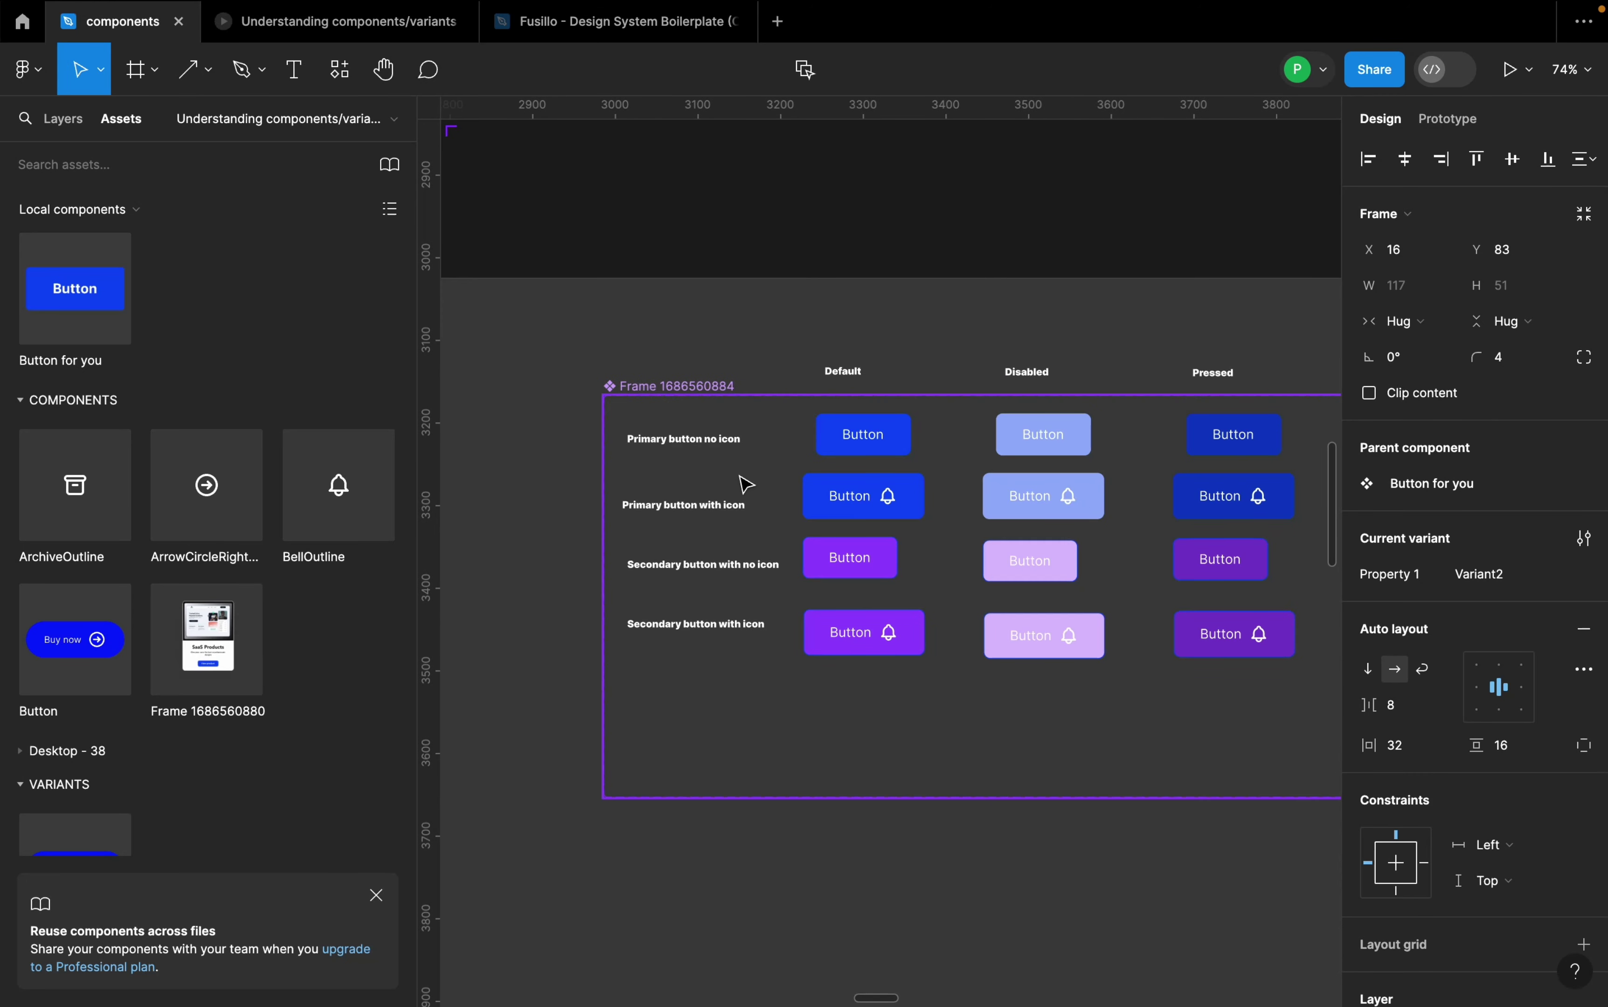
click(689, 444)
scroll(689, 473, up, 3)
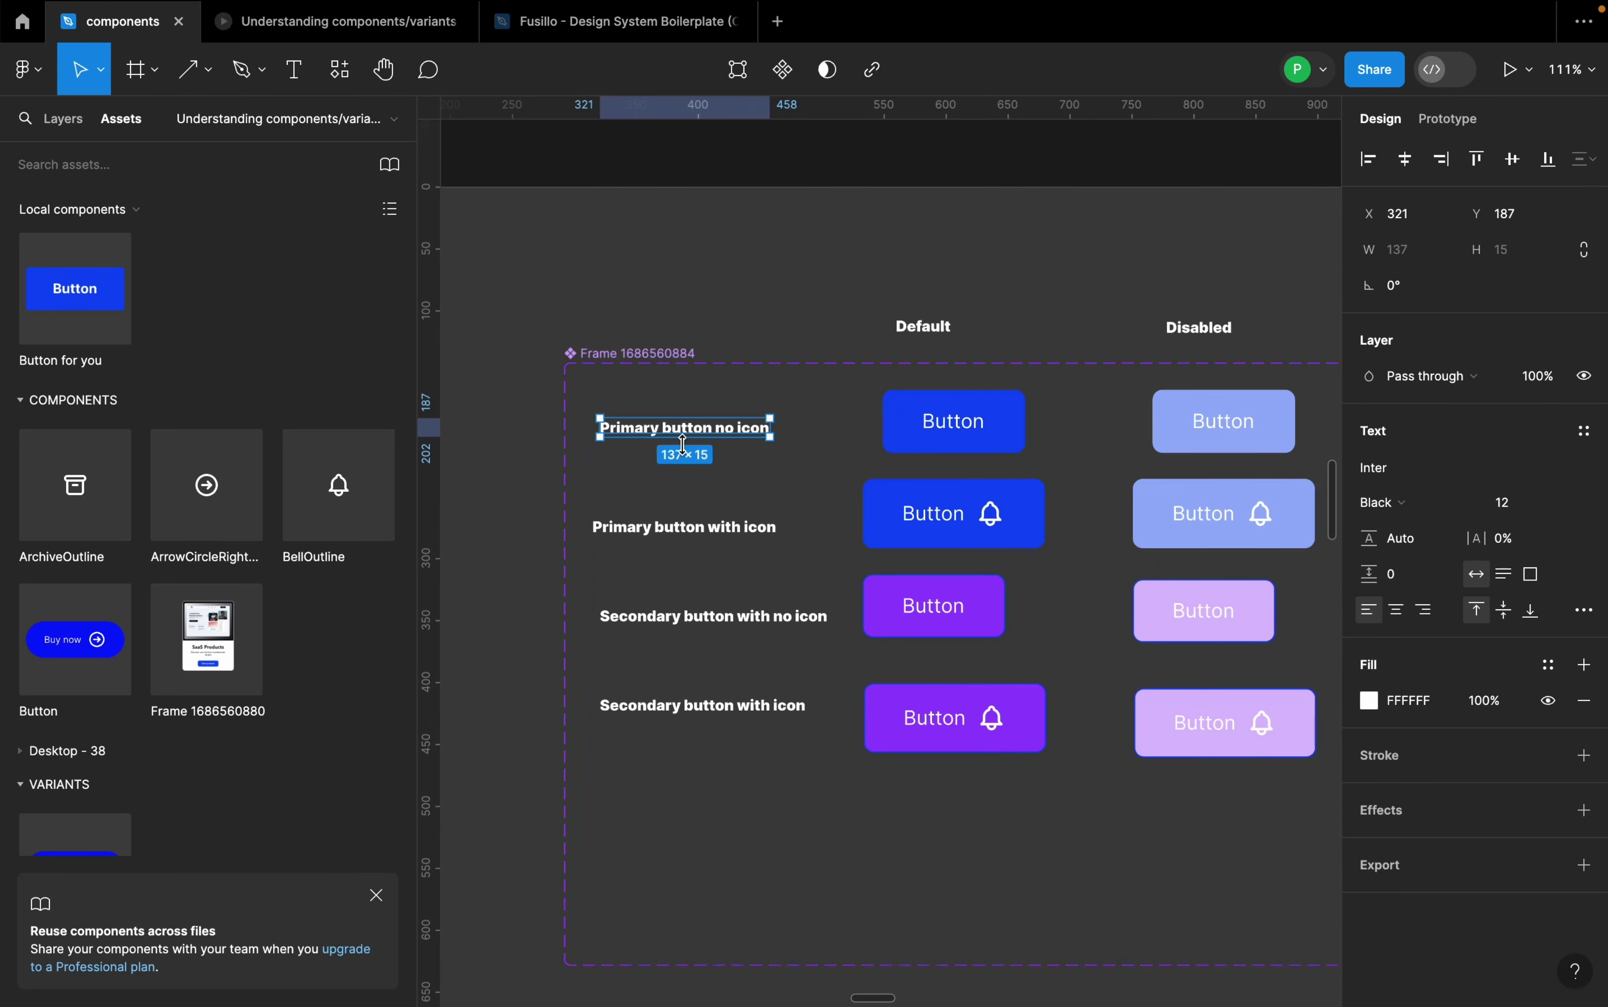
click(724, 530)
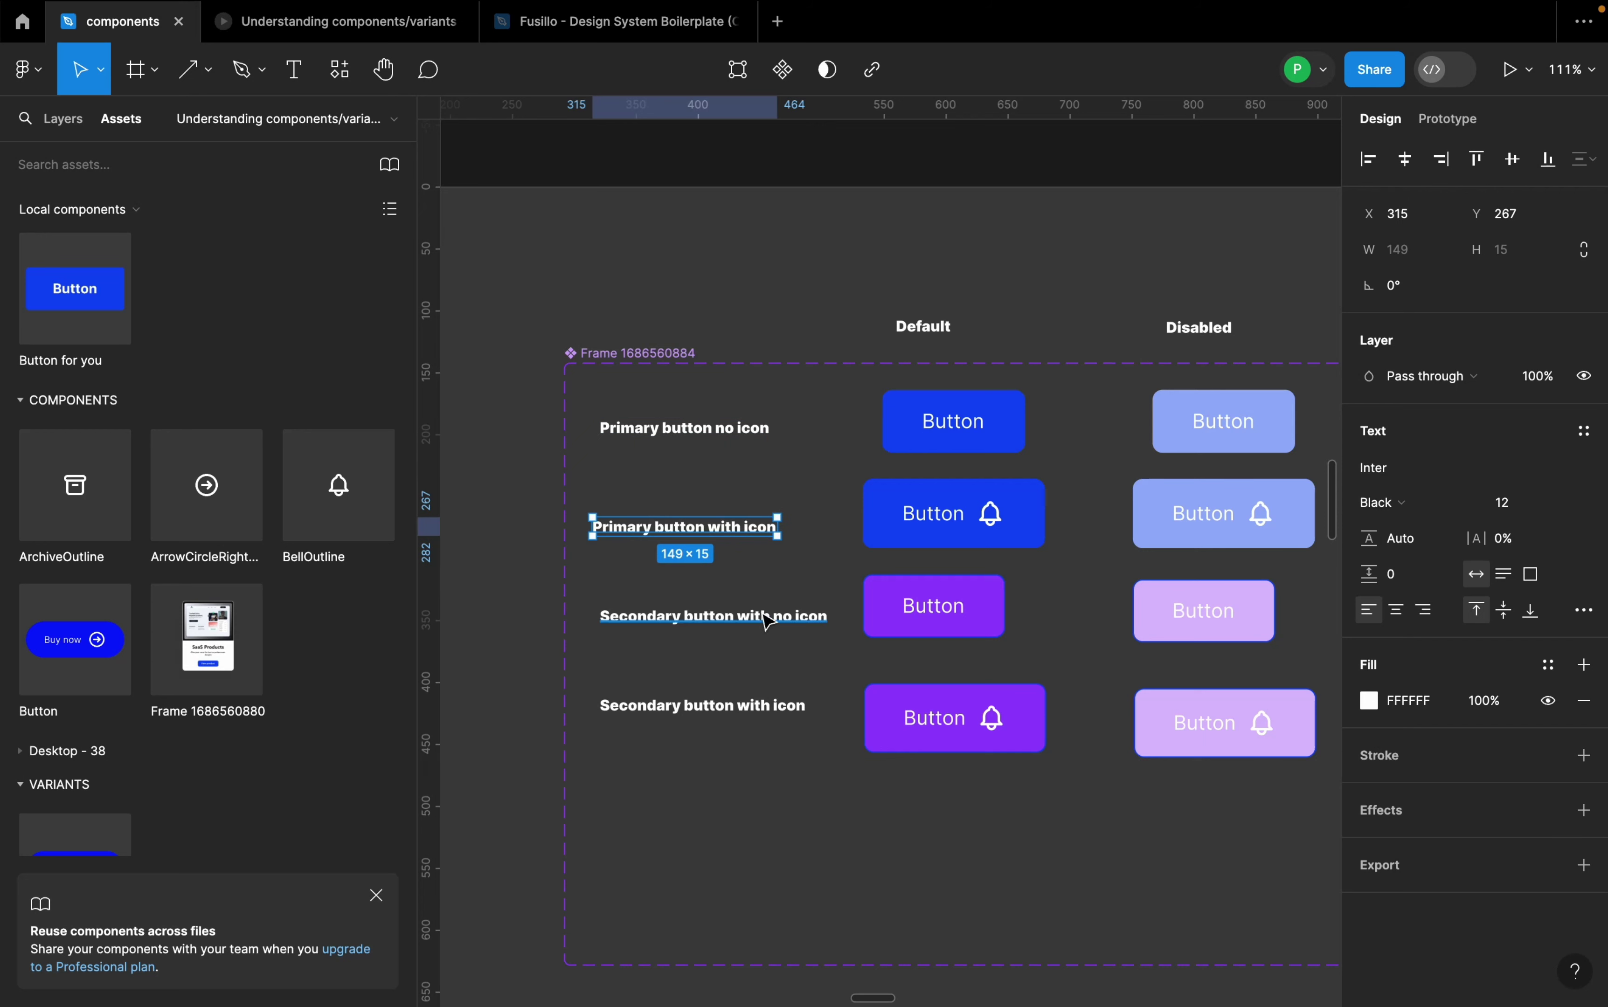
scroll(785, 458, down, 3)
scroll(784, 459, down, 2)
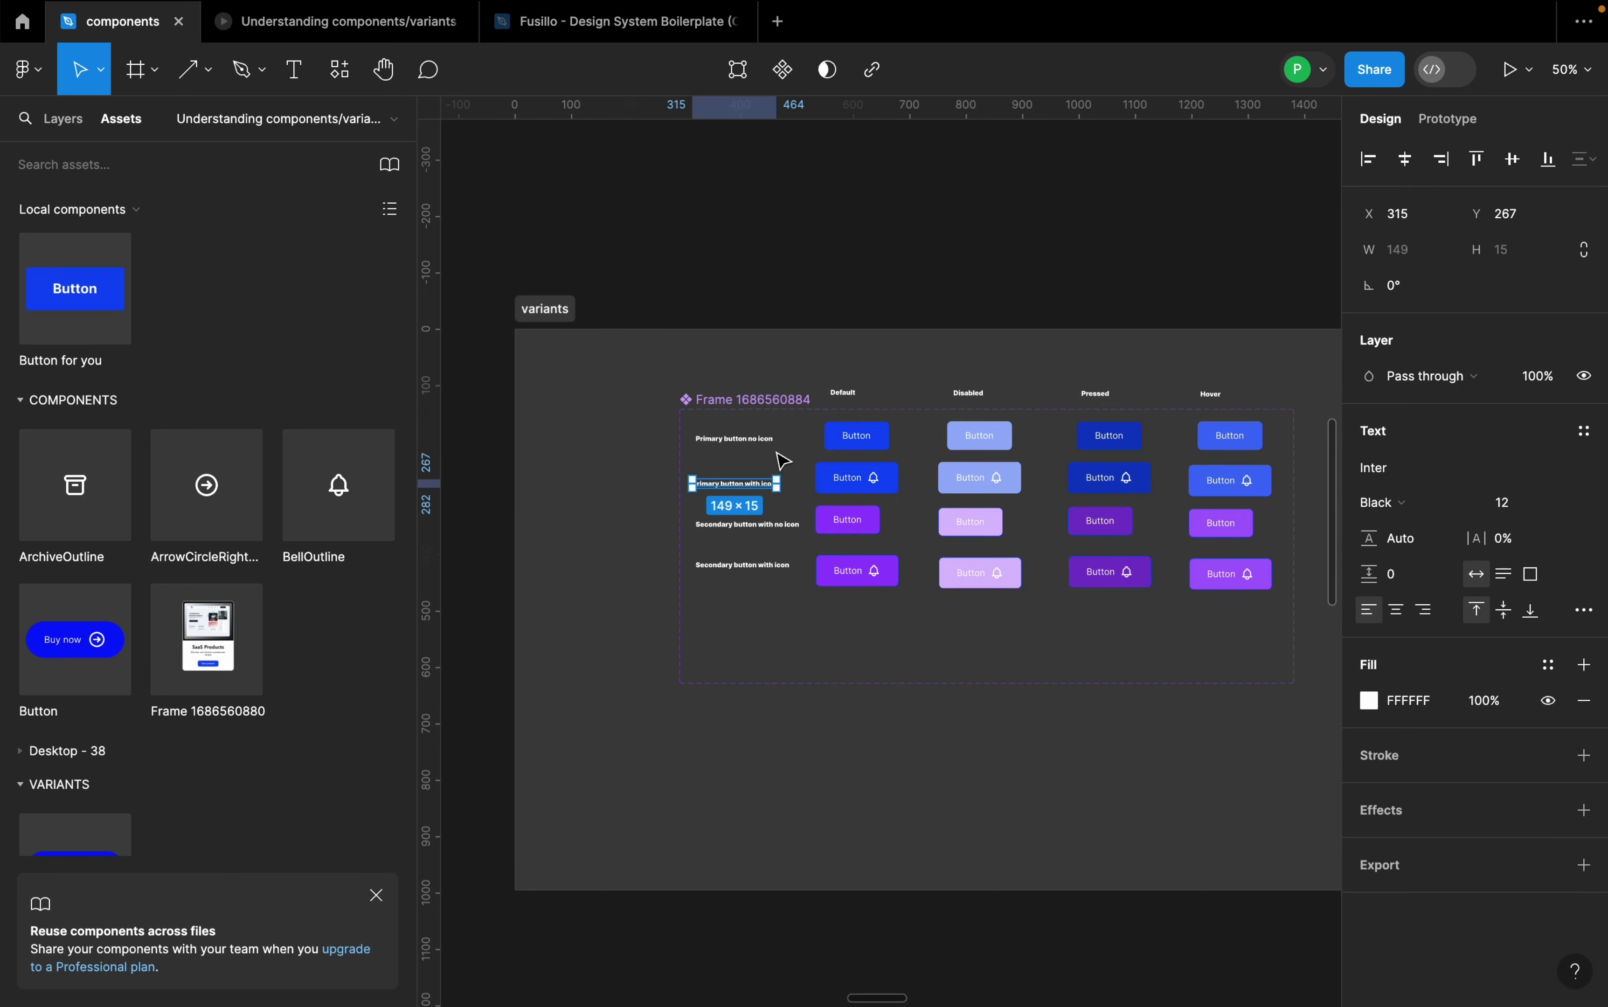
scroll(1086, 533, down, 3)
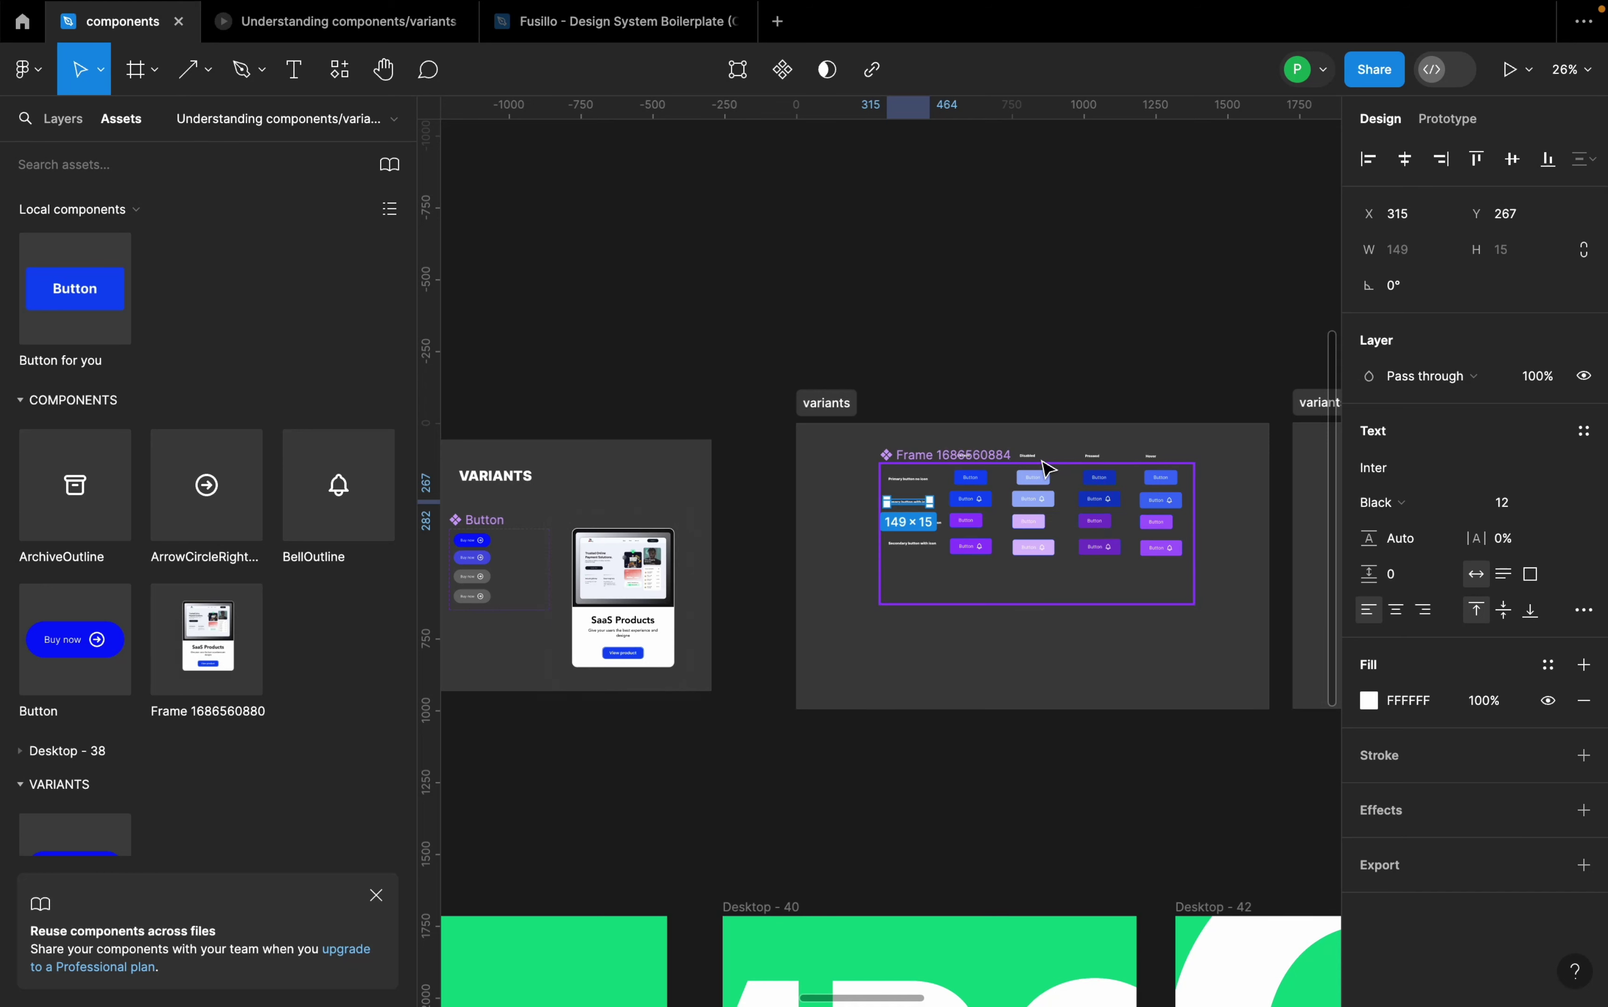
click(988, 457)
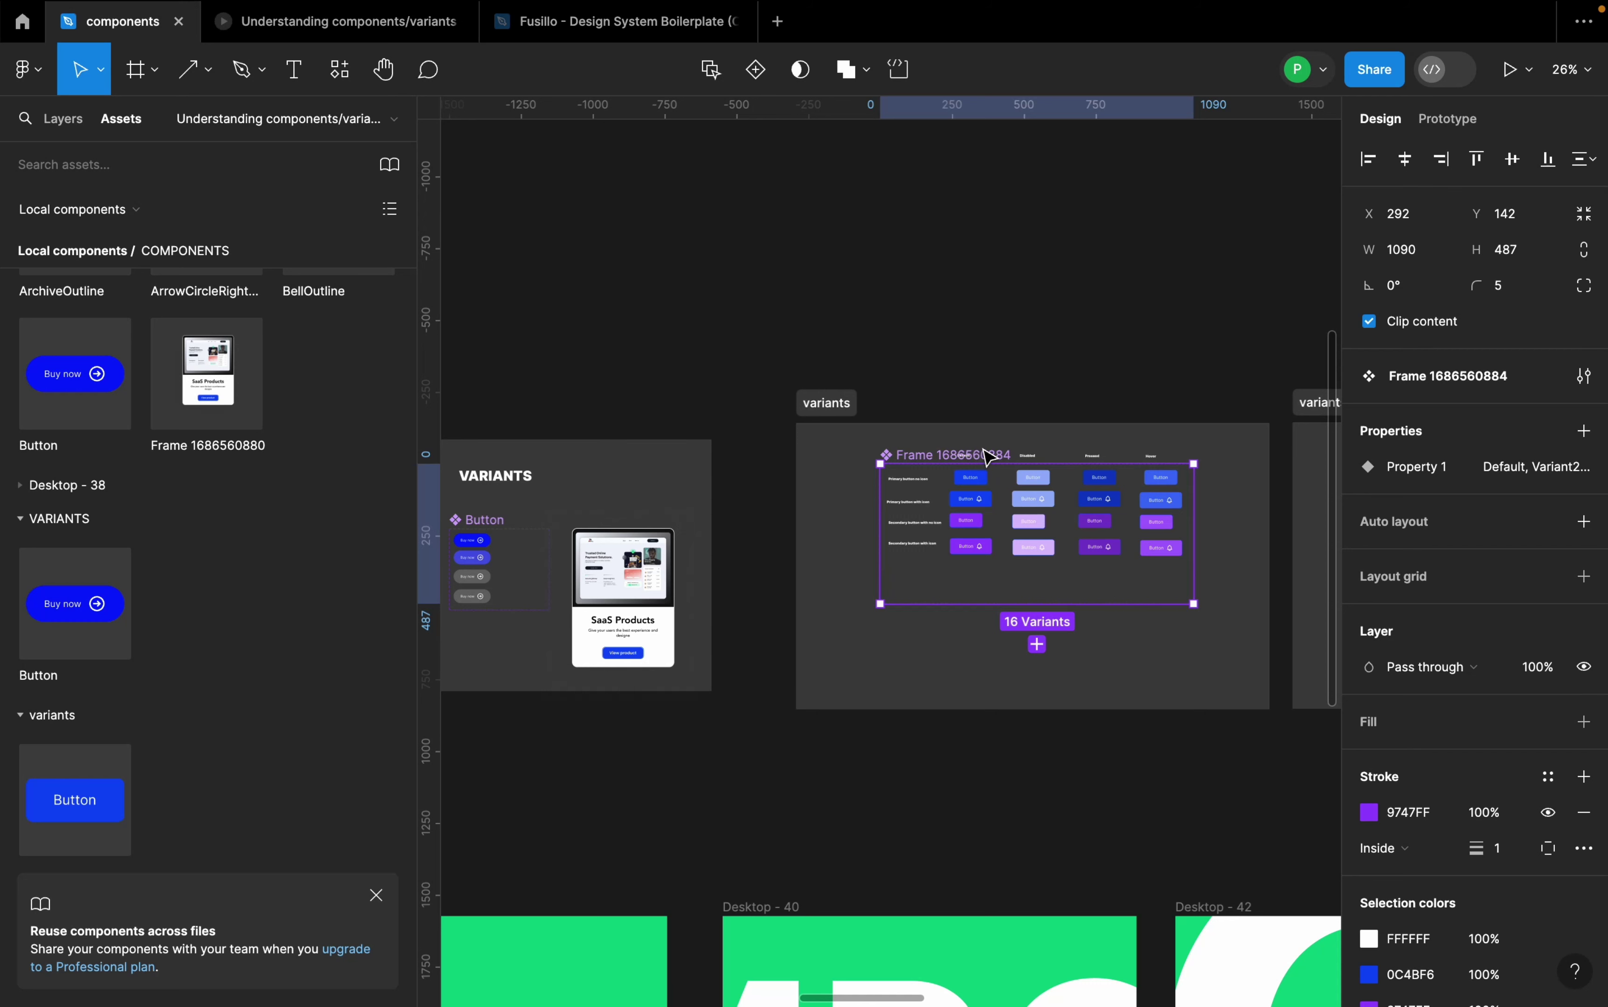
scroll(799, 399, up, 15)
scroll(799, 400, left, 15)
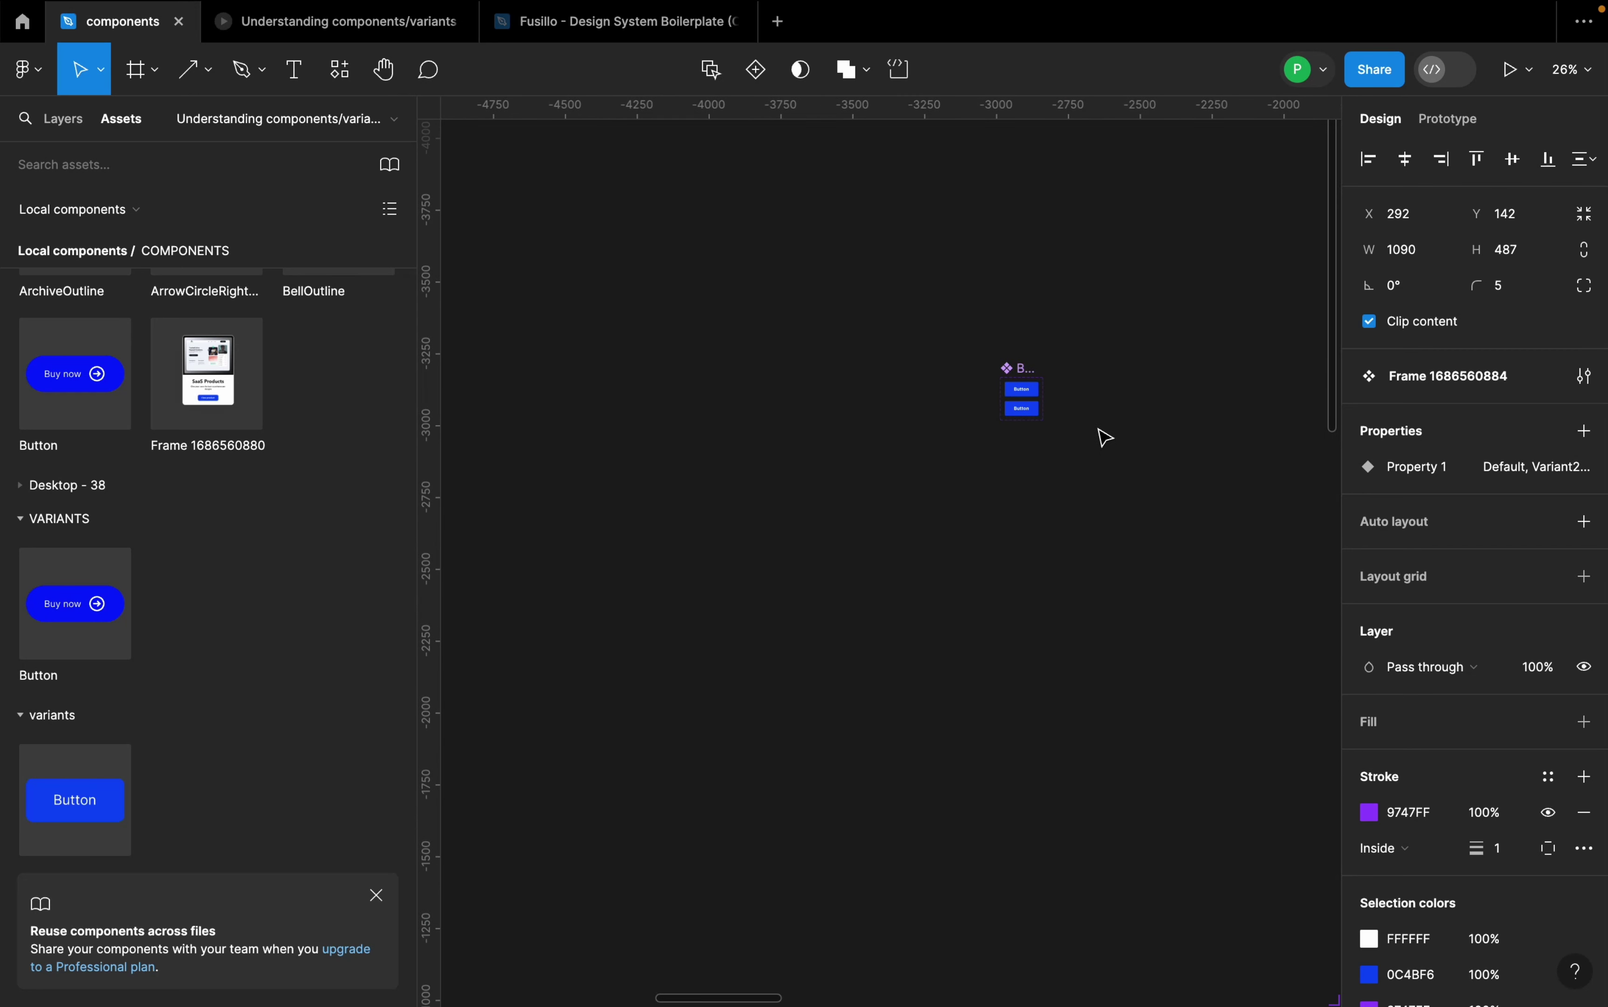
scroll(1059, 413, up, 10)
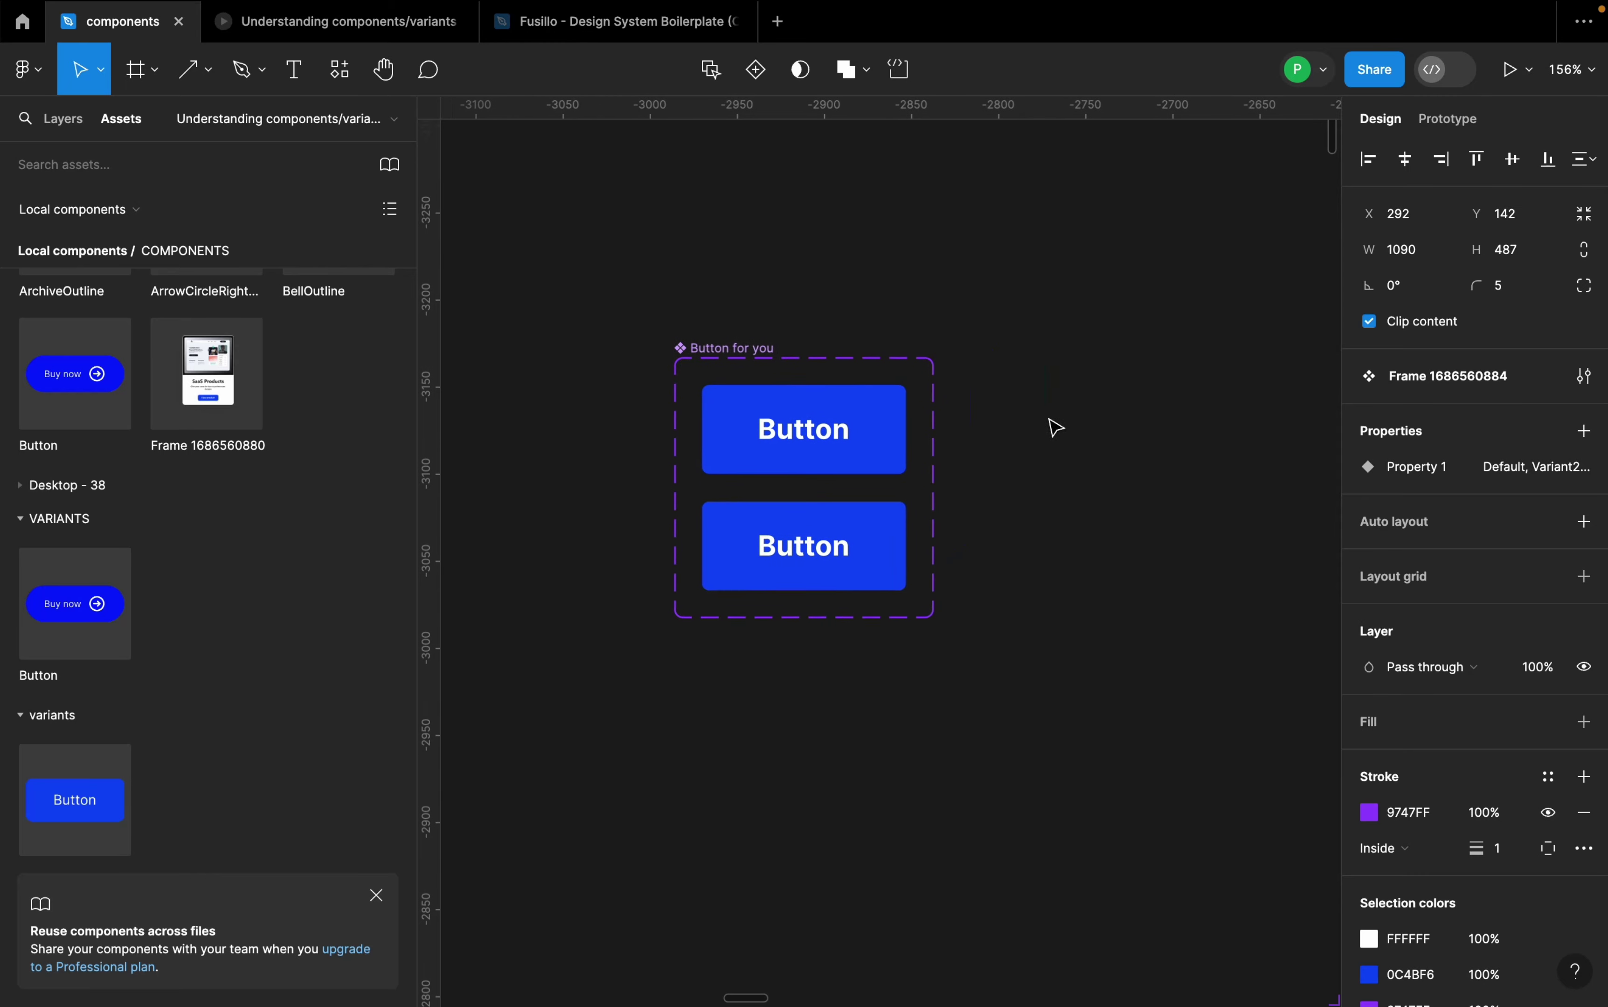
- Add Variant3 and Variant4 to the Button for you set, making four stacked variants
click(772, 377)
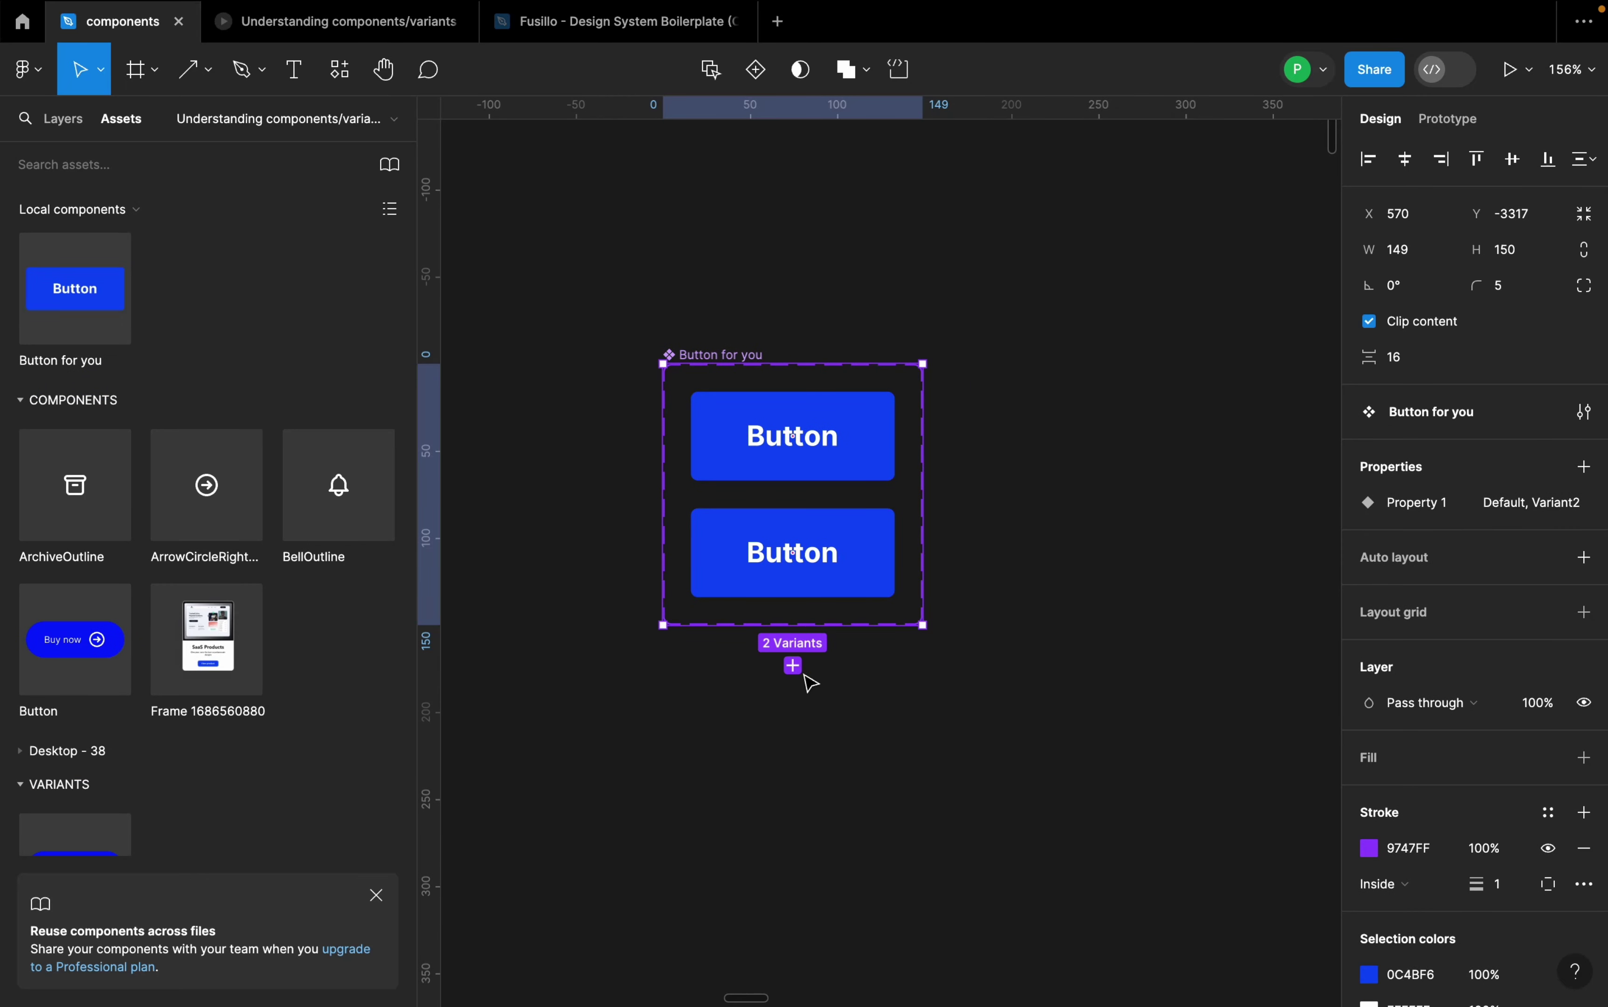
click(794, 666)
click(792, 752)
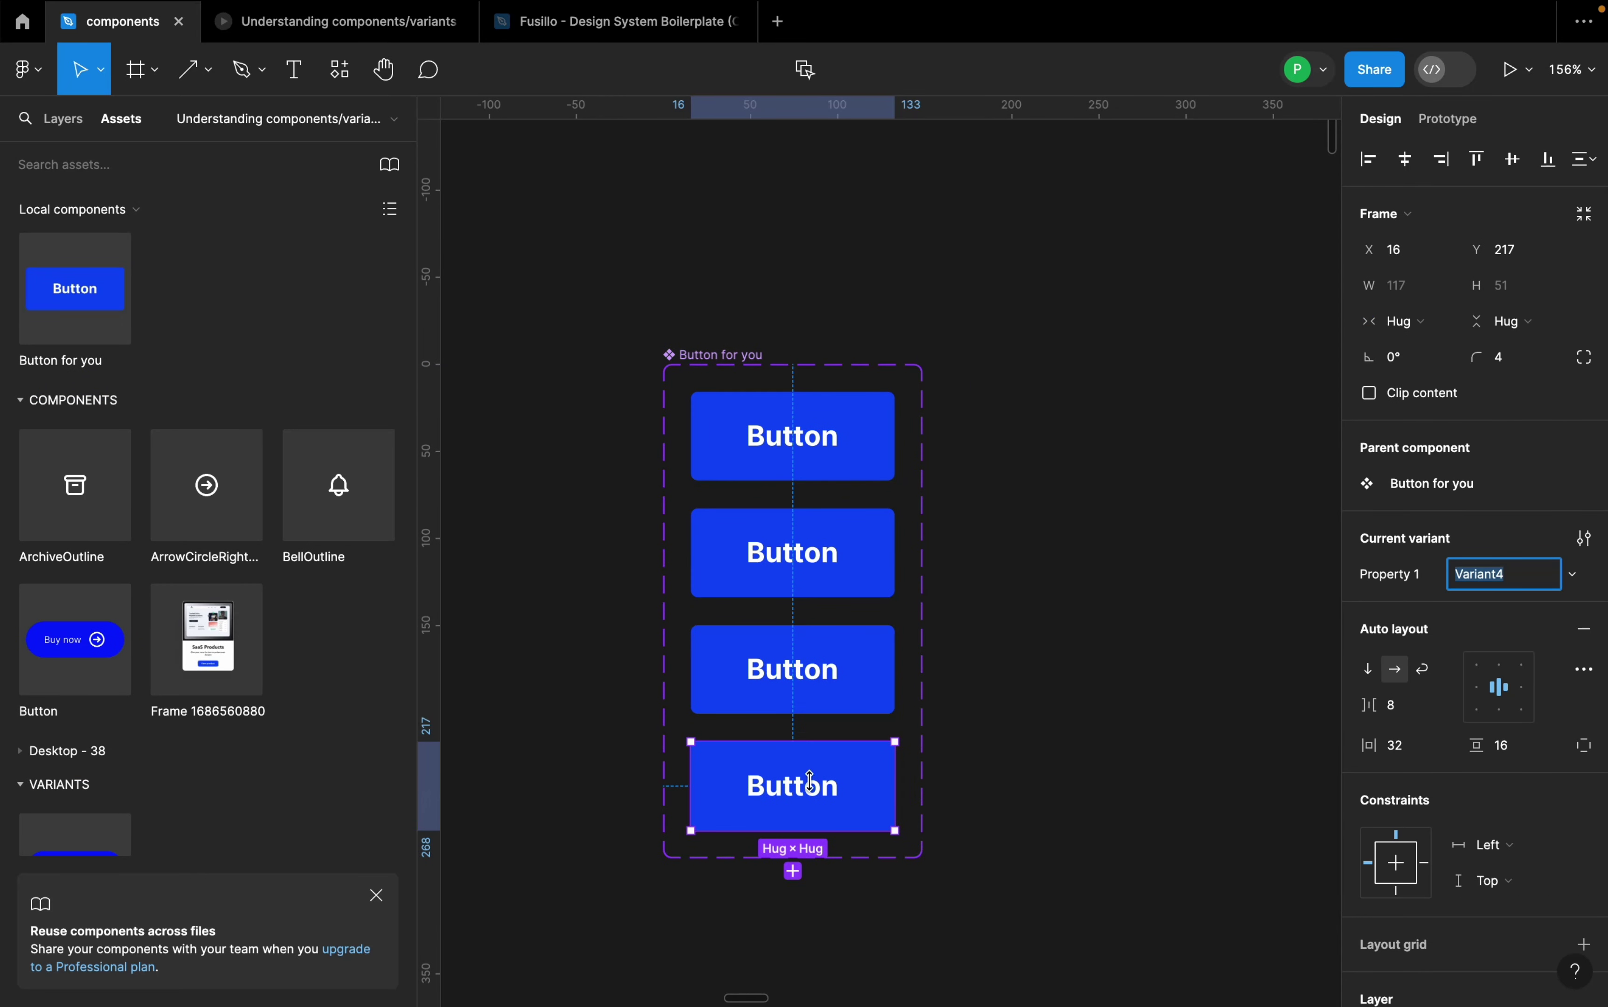
click(812, 430)
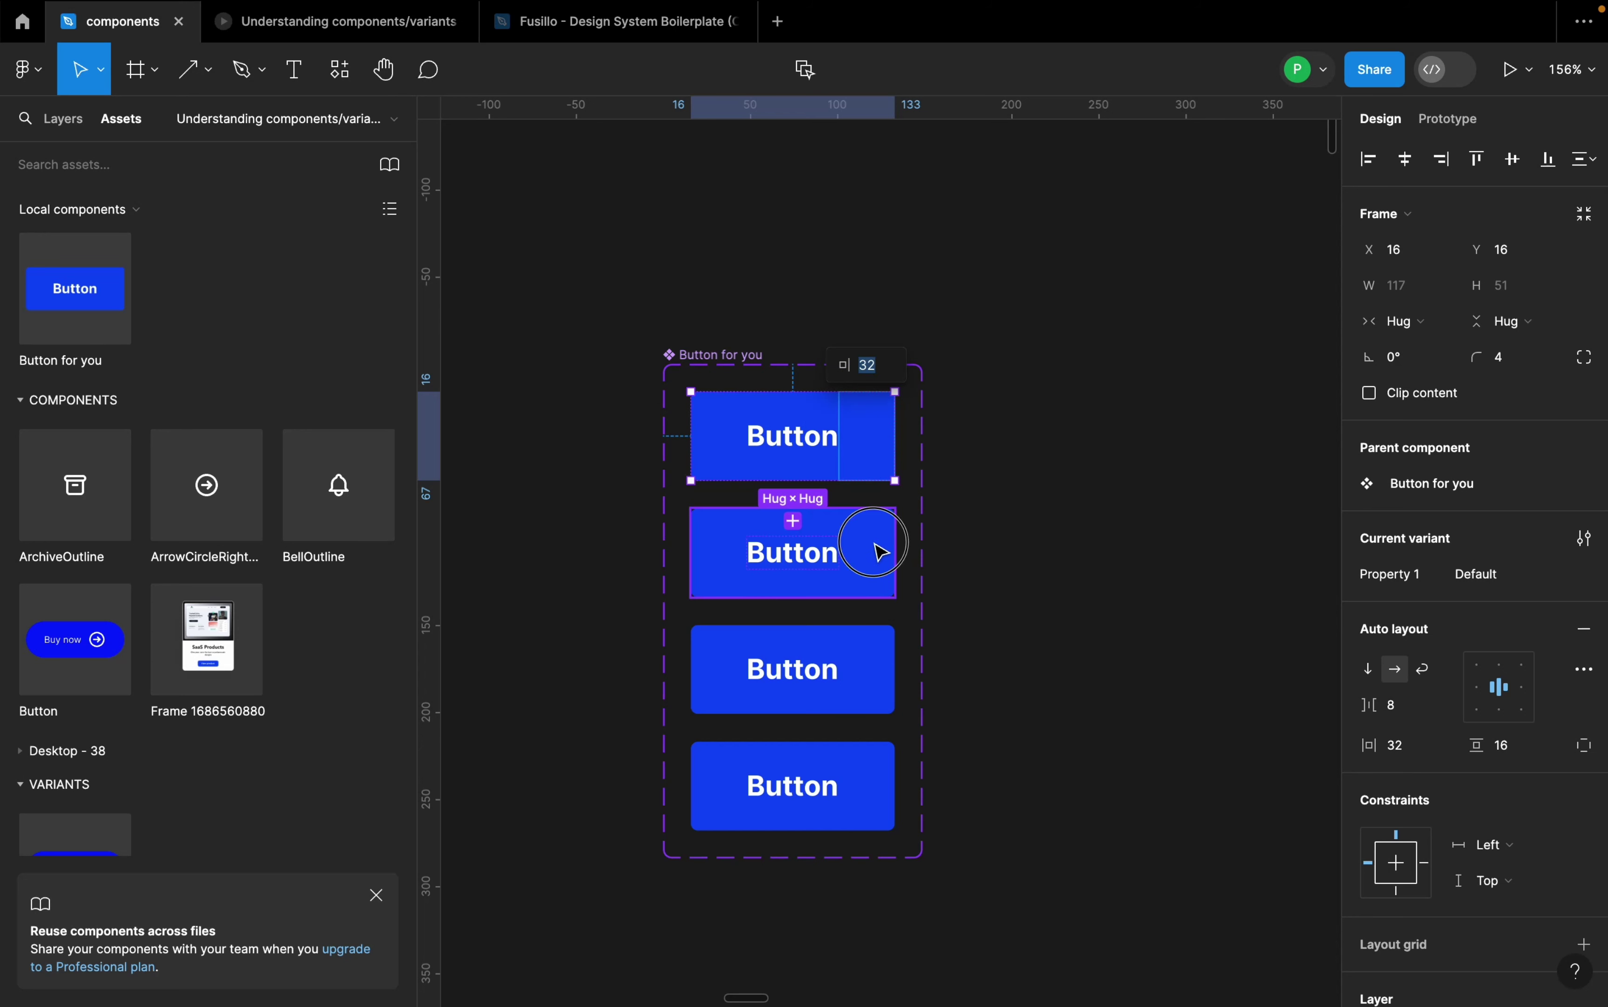
click(875, 550)
scroll(1406, 766, down, 10)
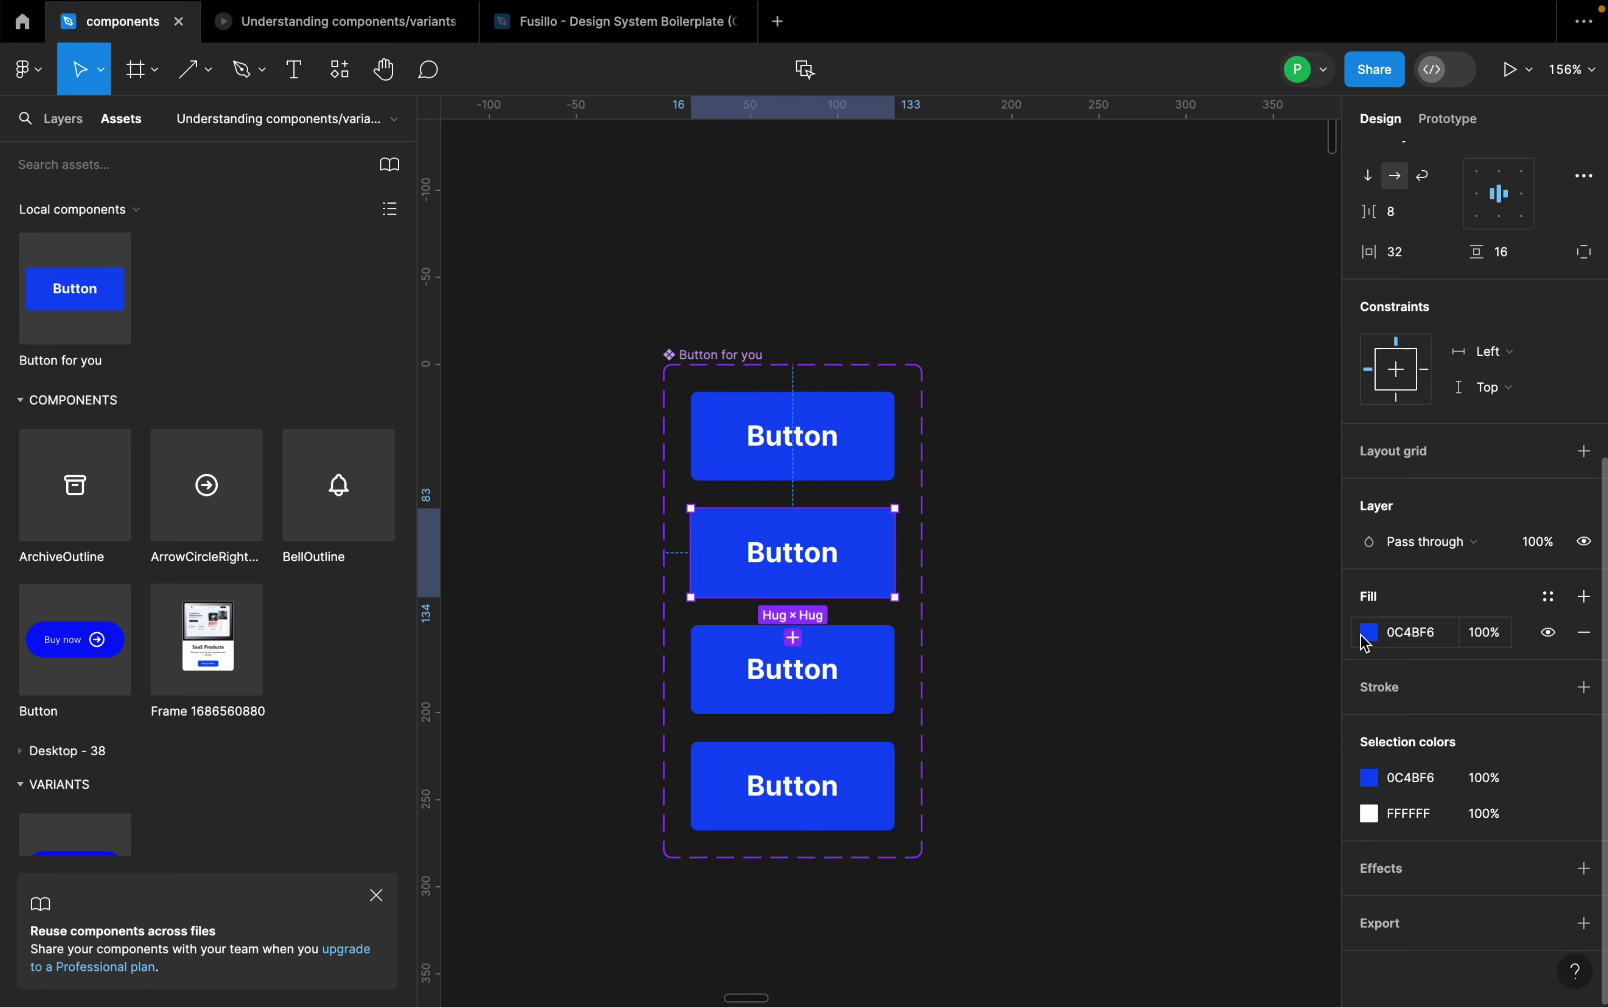
- Darken the second variant's fill and lighten the third variant's fill to 4F79E9
click(1367, 633)
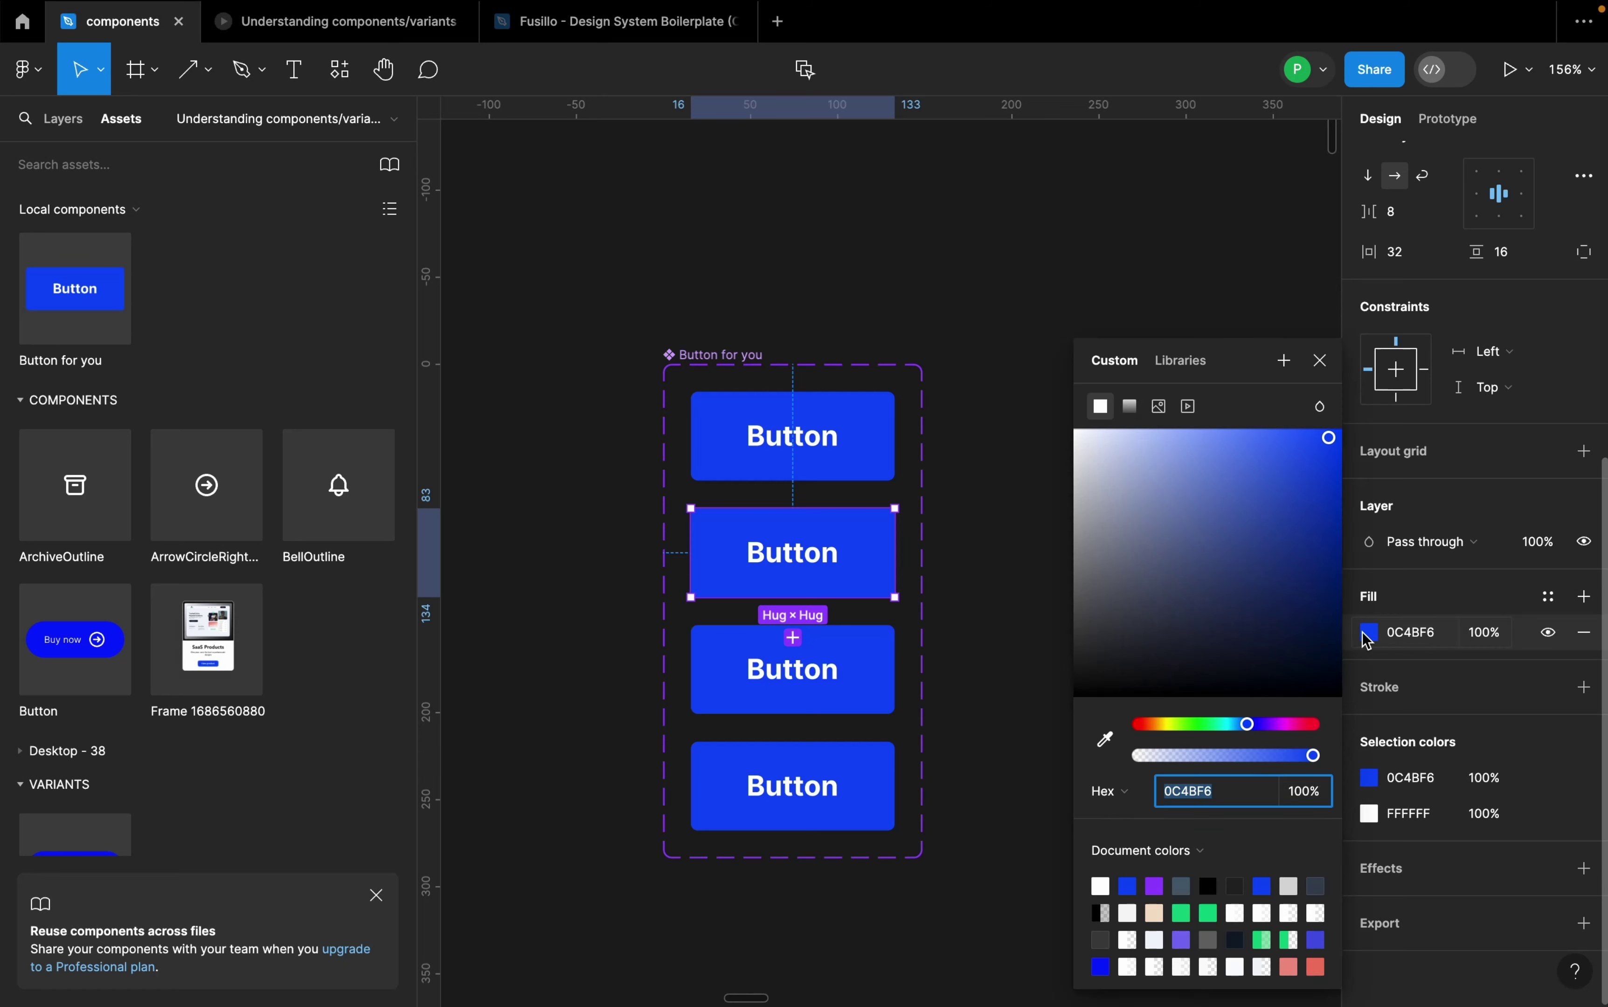
click(1586, 596)
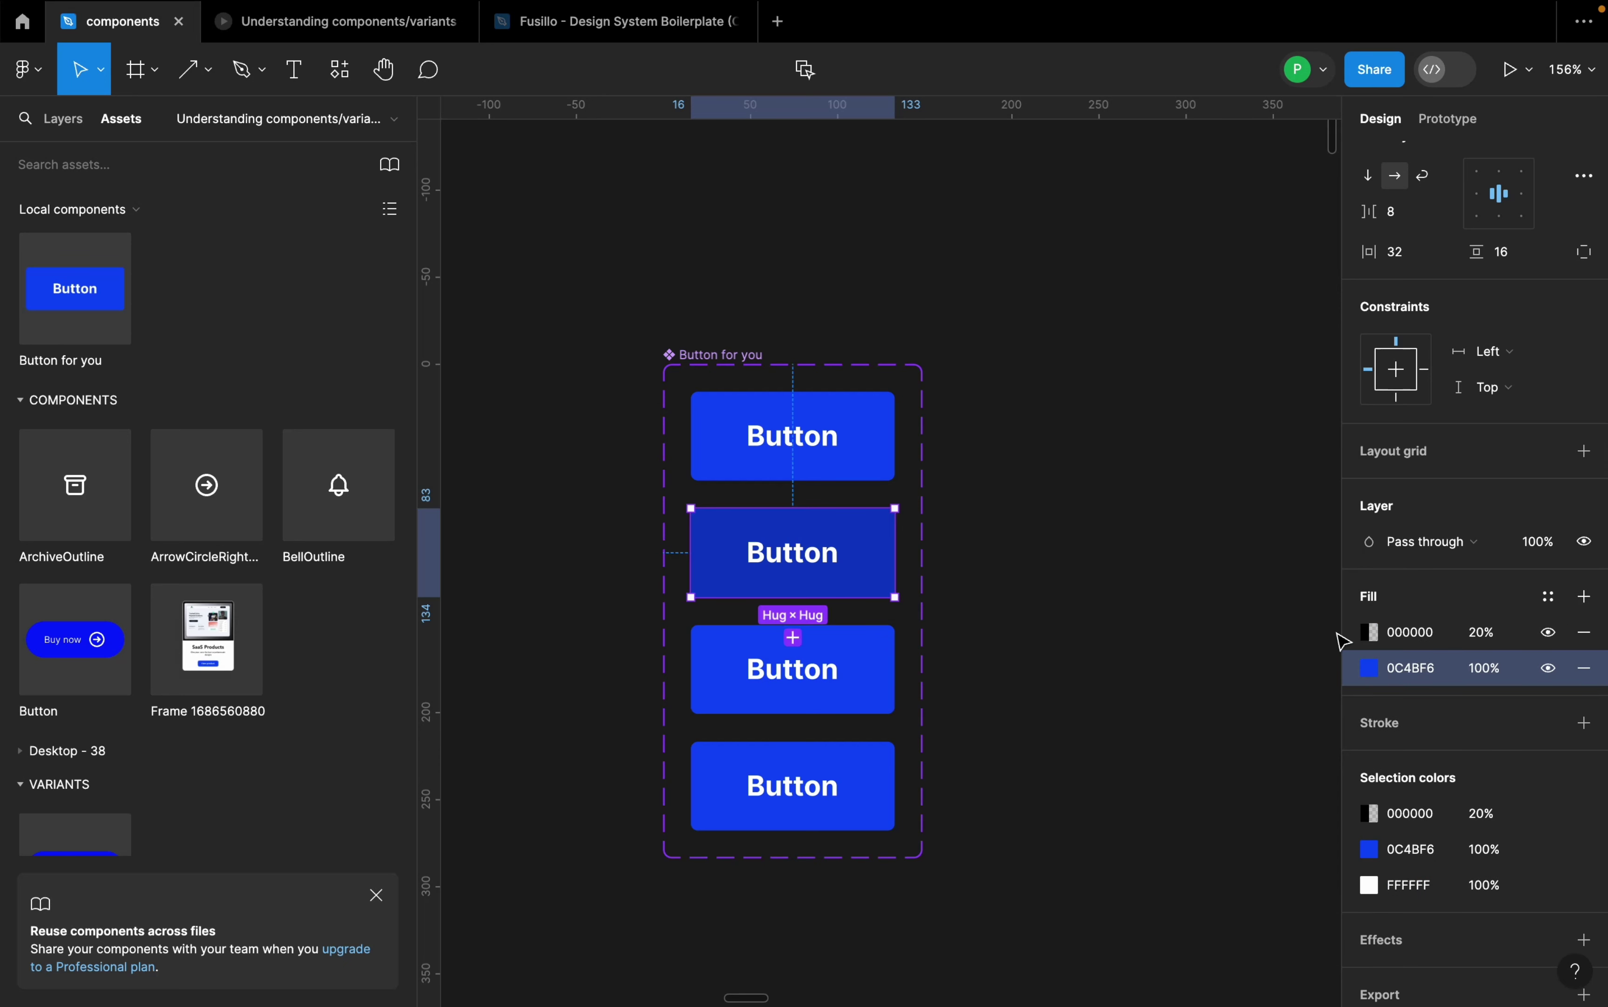
click(852, 680)
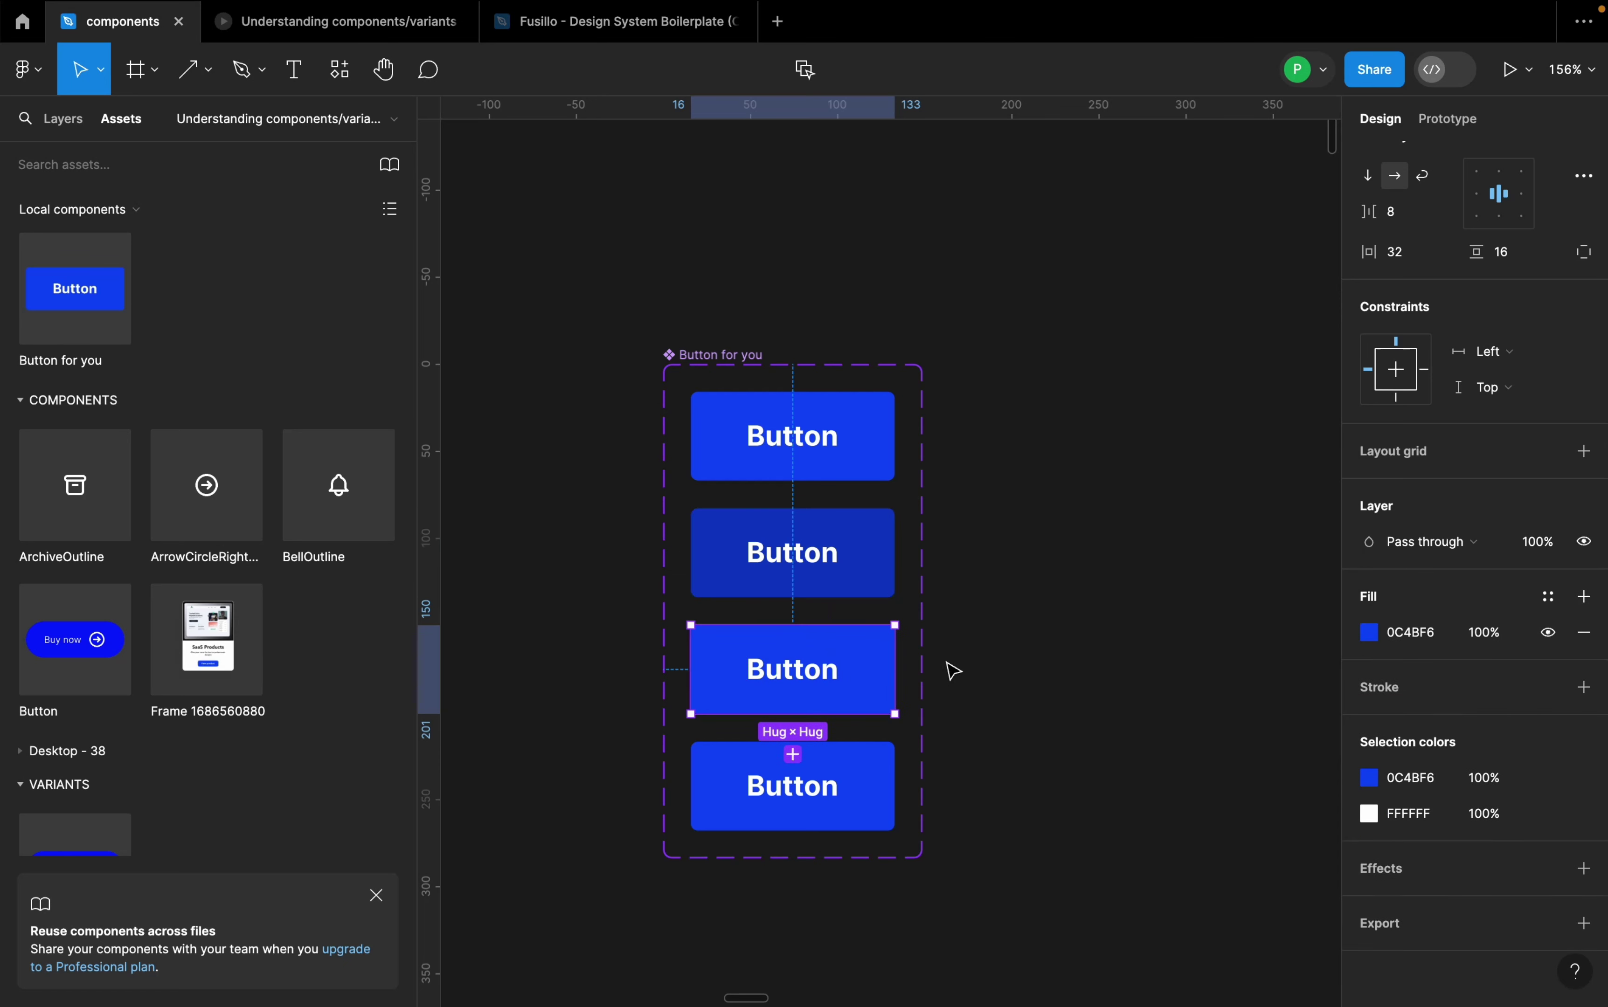
click(1376, 644)
mouse_move(1240, 466)
mouse_down()
mouse_move(1188, 469)
mouse_move(1317, 464)
mouse_move(1249, 478)
mouse_move(1251, 452)
mouse_up()
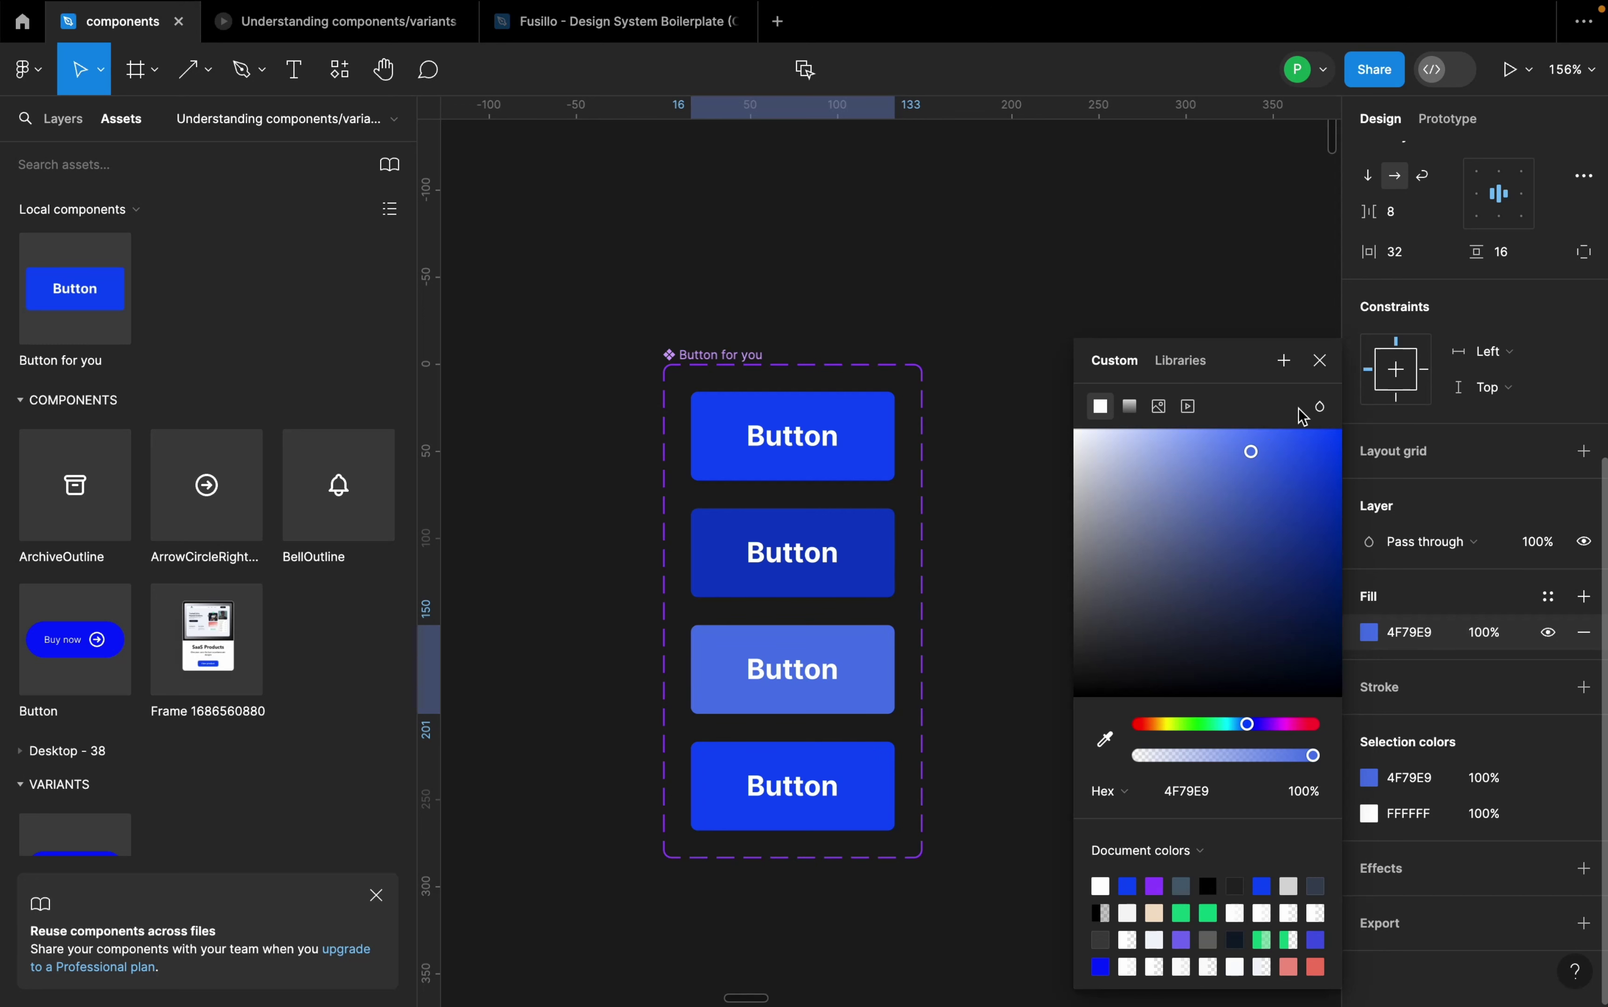
click(1320, 362)
- Turn the bottom variant's fill grey 4E4E4E
click(891, 760)
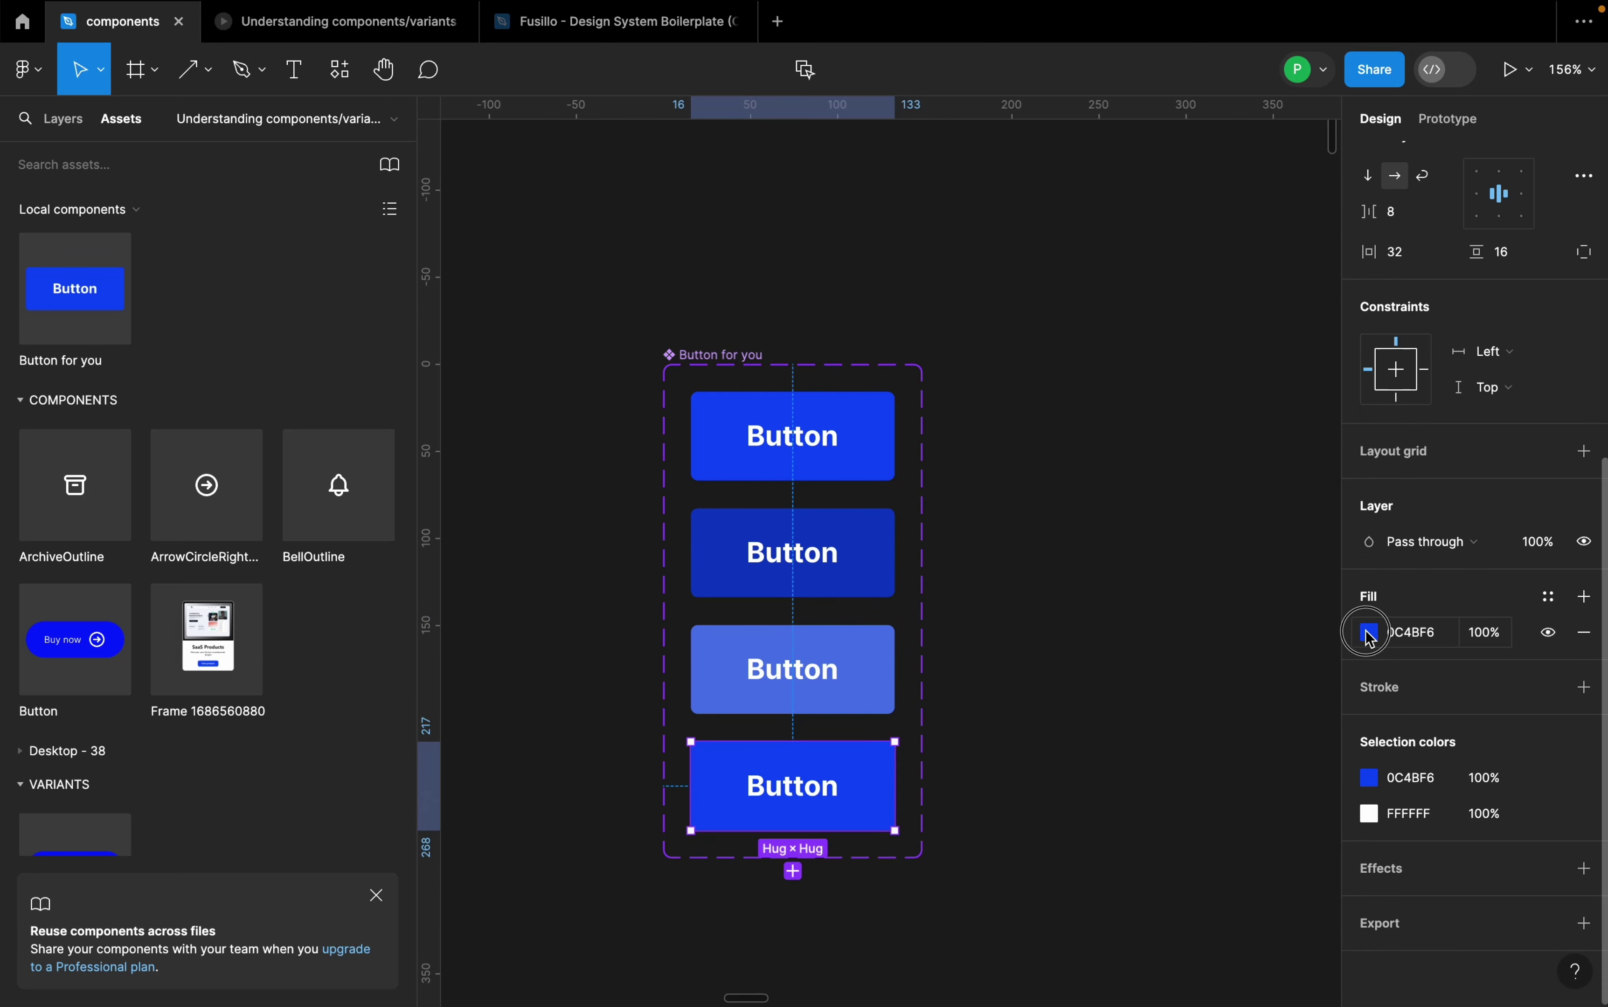
click(1370, 632)
drag(1113, 667, 1070, 612)
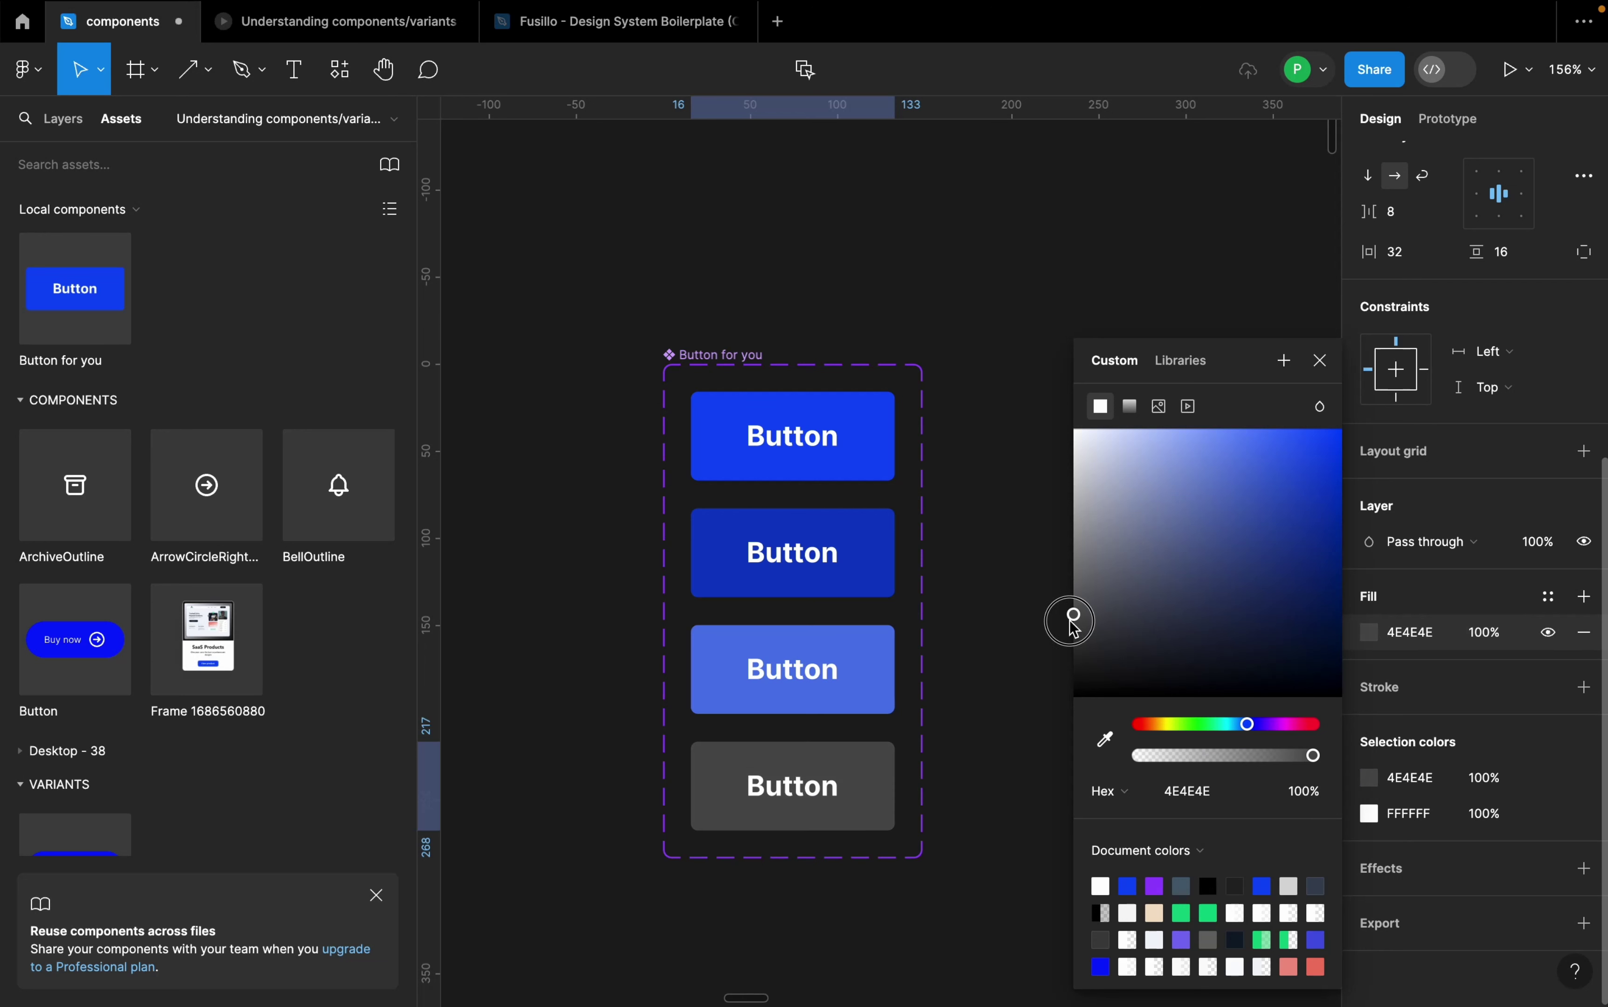
click(1321, 362)
click(1130, 484)
scroll(879, 544, down, 2)
scroll(879, 544, down, 5)
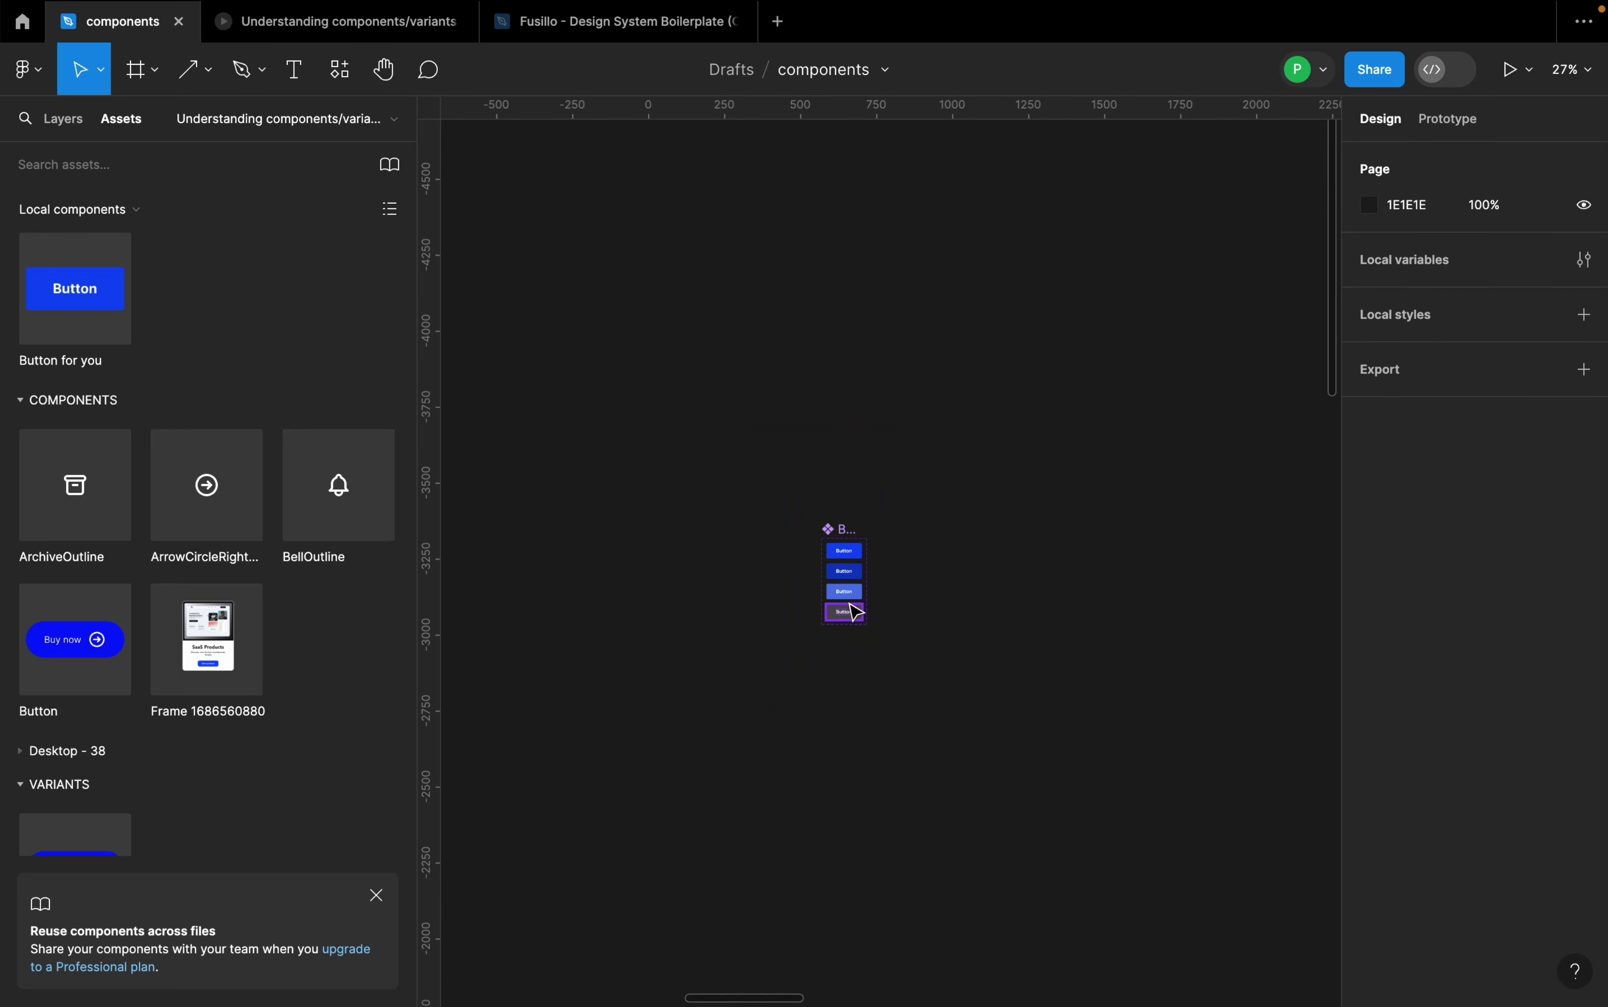
scroll(1008, 674, right, 5)
scroll(1008, 675, down, 6)
scroll(1018, 701, down, 5)
scroll(1019, 701, right, 5)
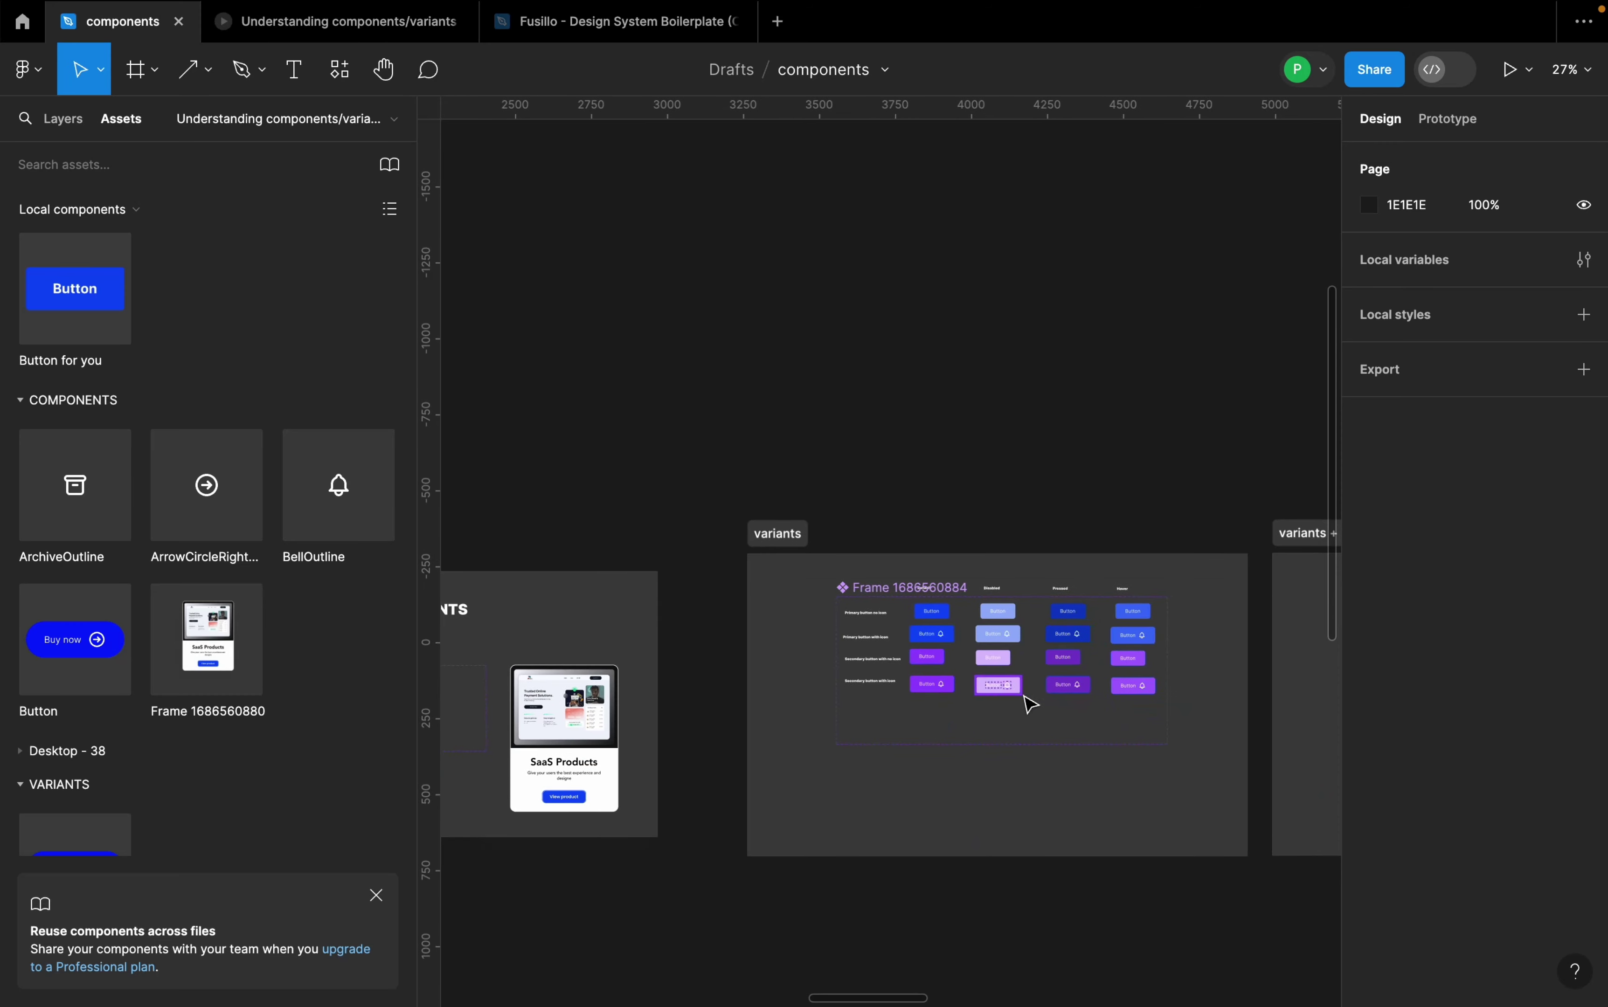
scroll(1026, 699, up, 8)
scroll(1157, 580, down, 2)
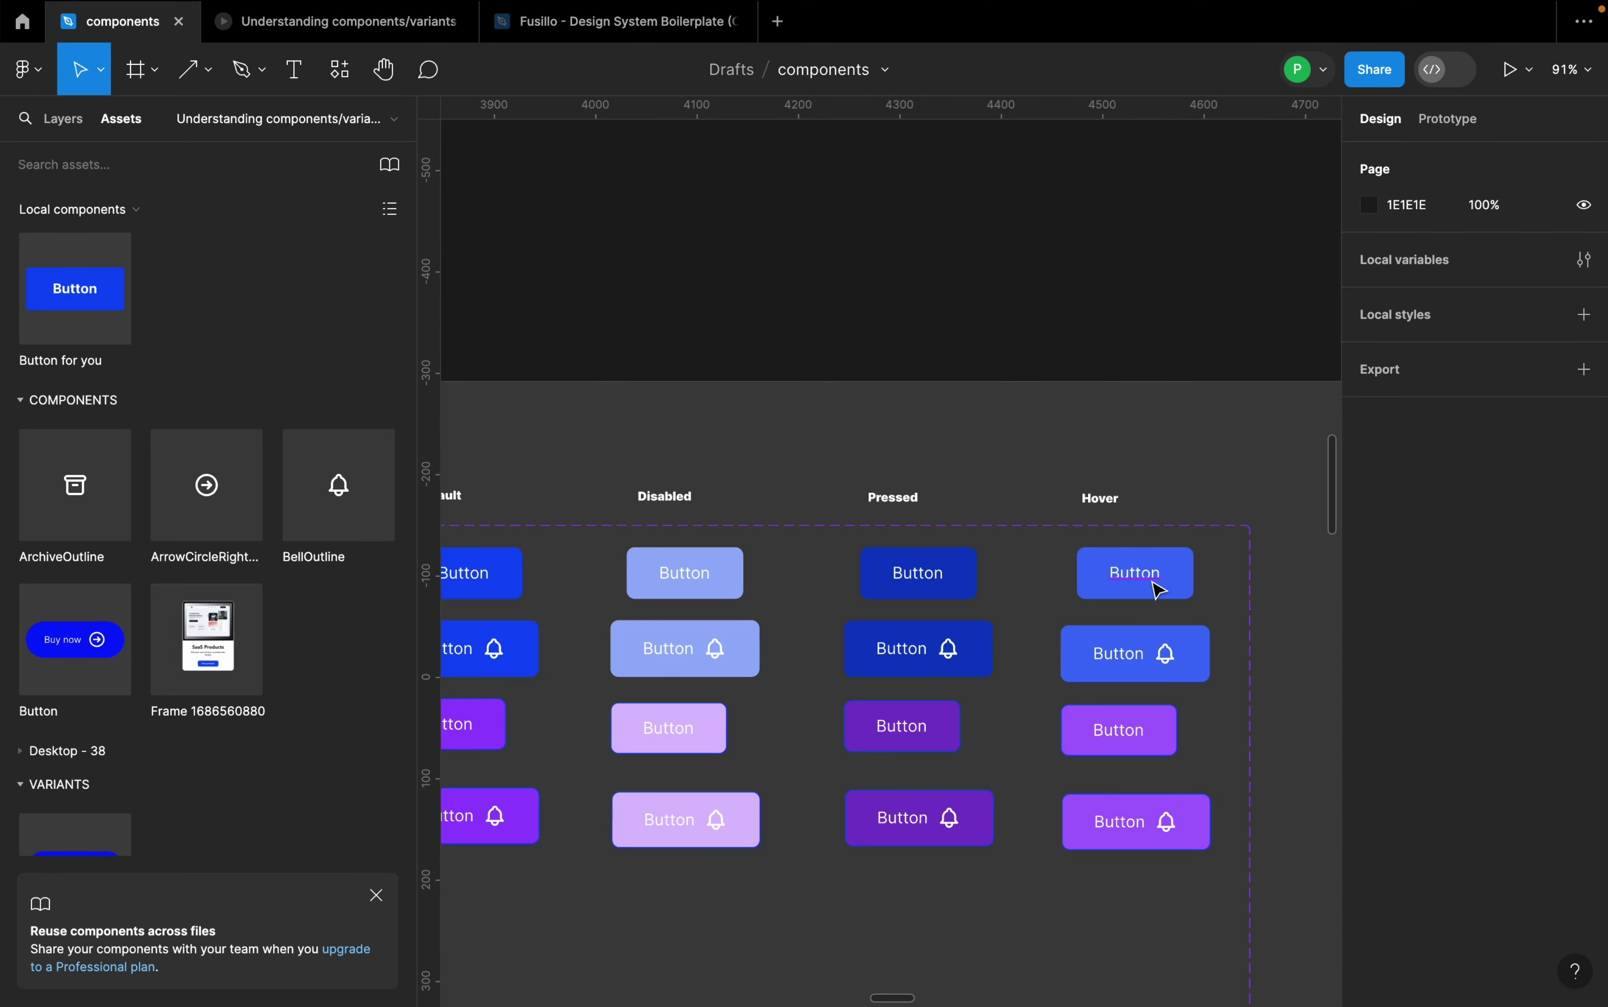
scroll(1159, 597, down, 3)
scroll(1166, 606, down, 3)
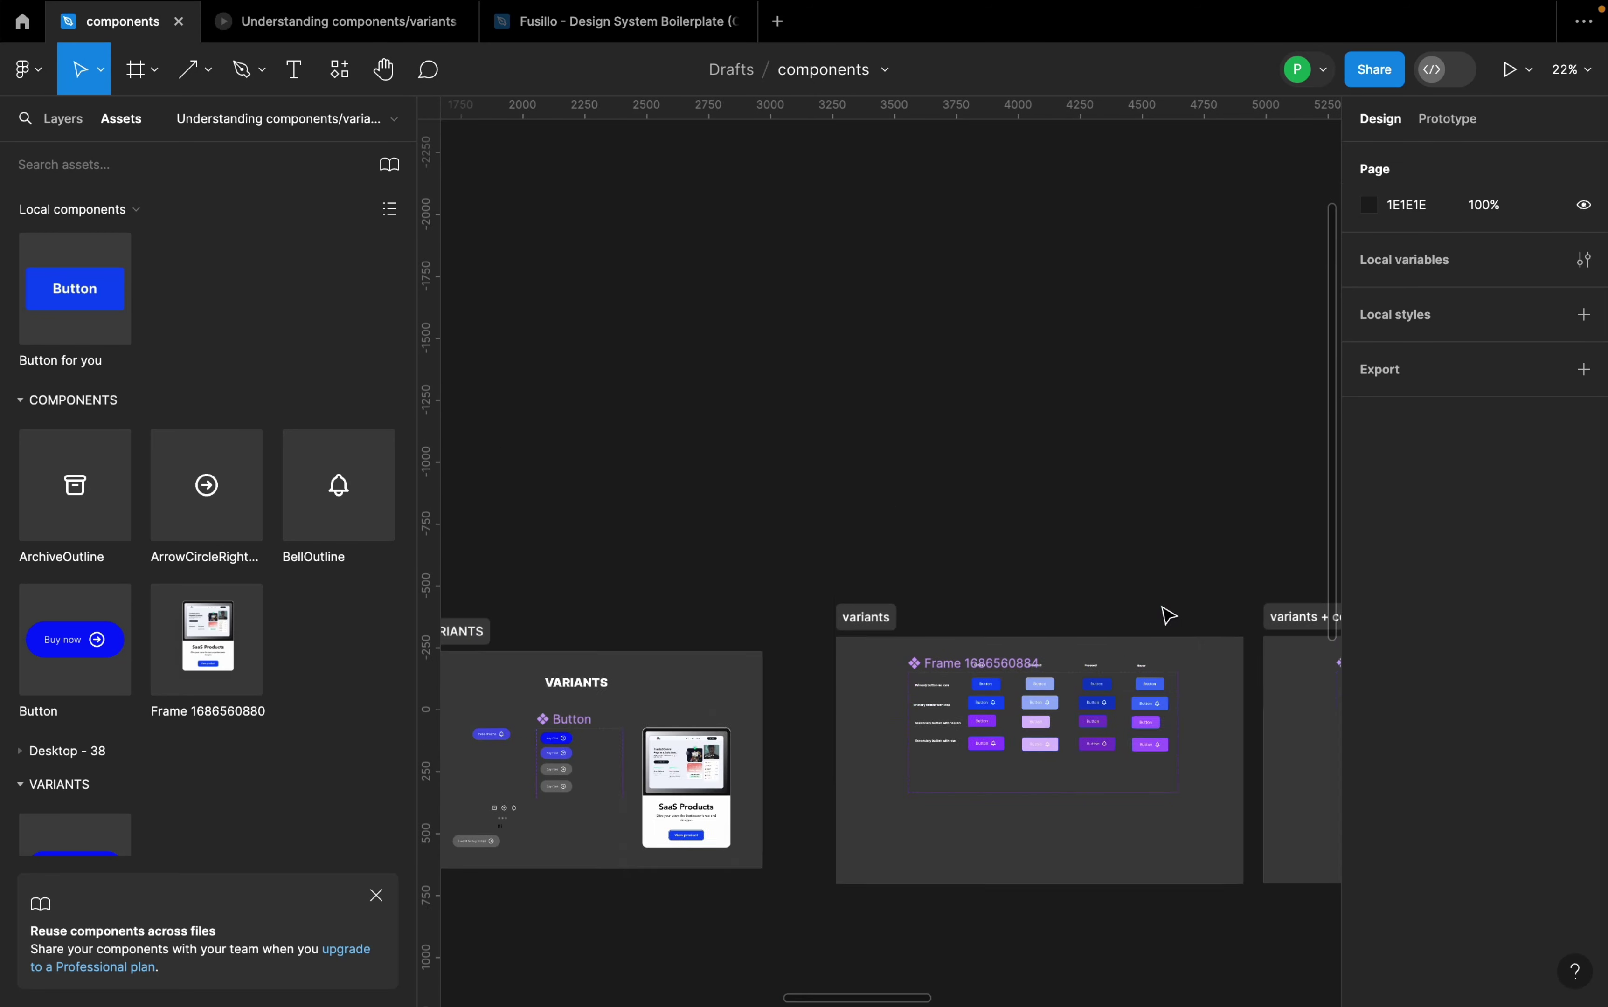
scroll(1172, 614, down, 2)
scroll(1172, 614, up, 3)
scroll(886, 581, left, 3)
scroll(626, 276, up, 5)
- Review the four variants, then start editing the Property 1 name under Current variant
click(624, 276)
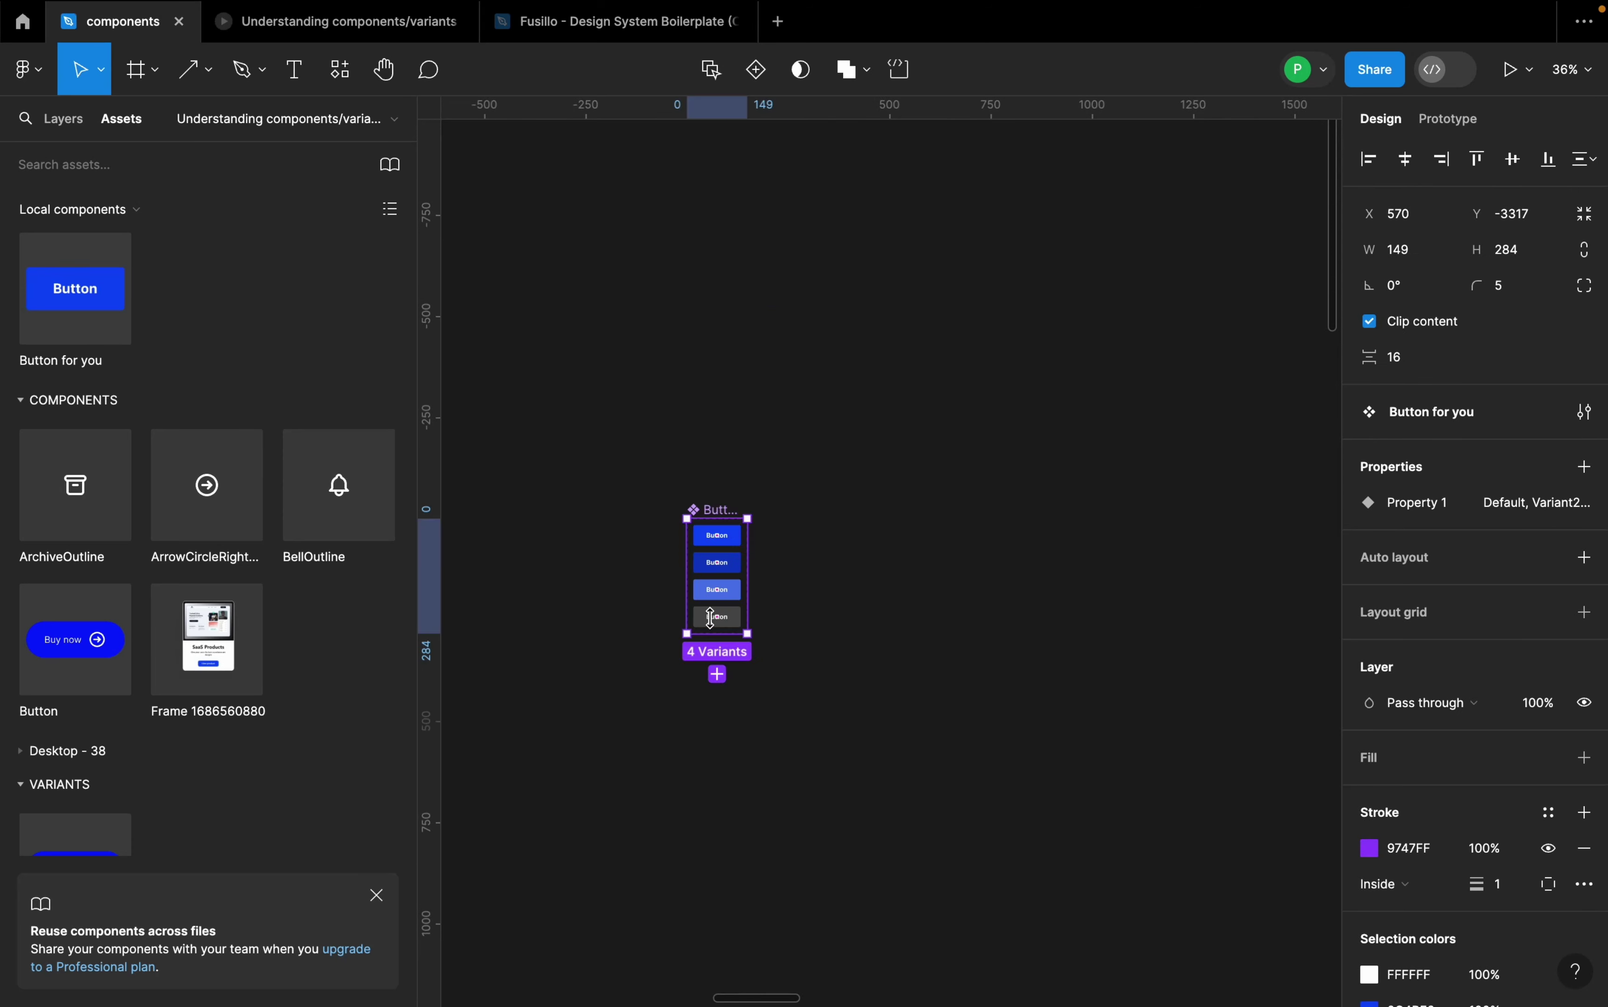
scroll(623, 276, up, 5)
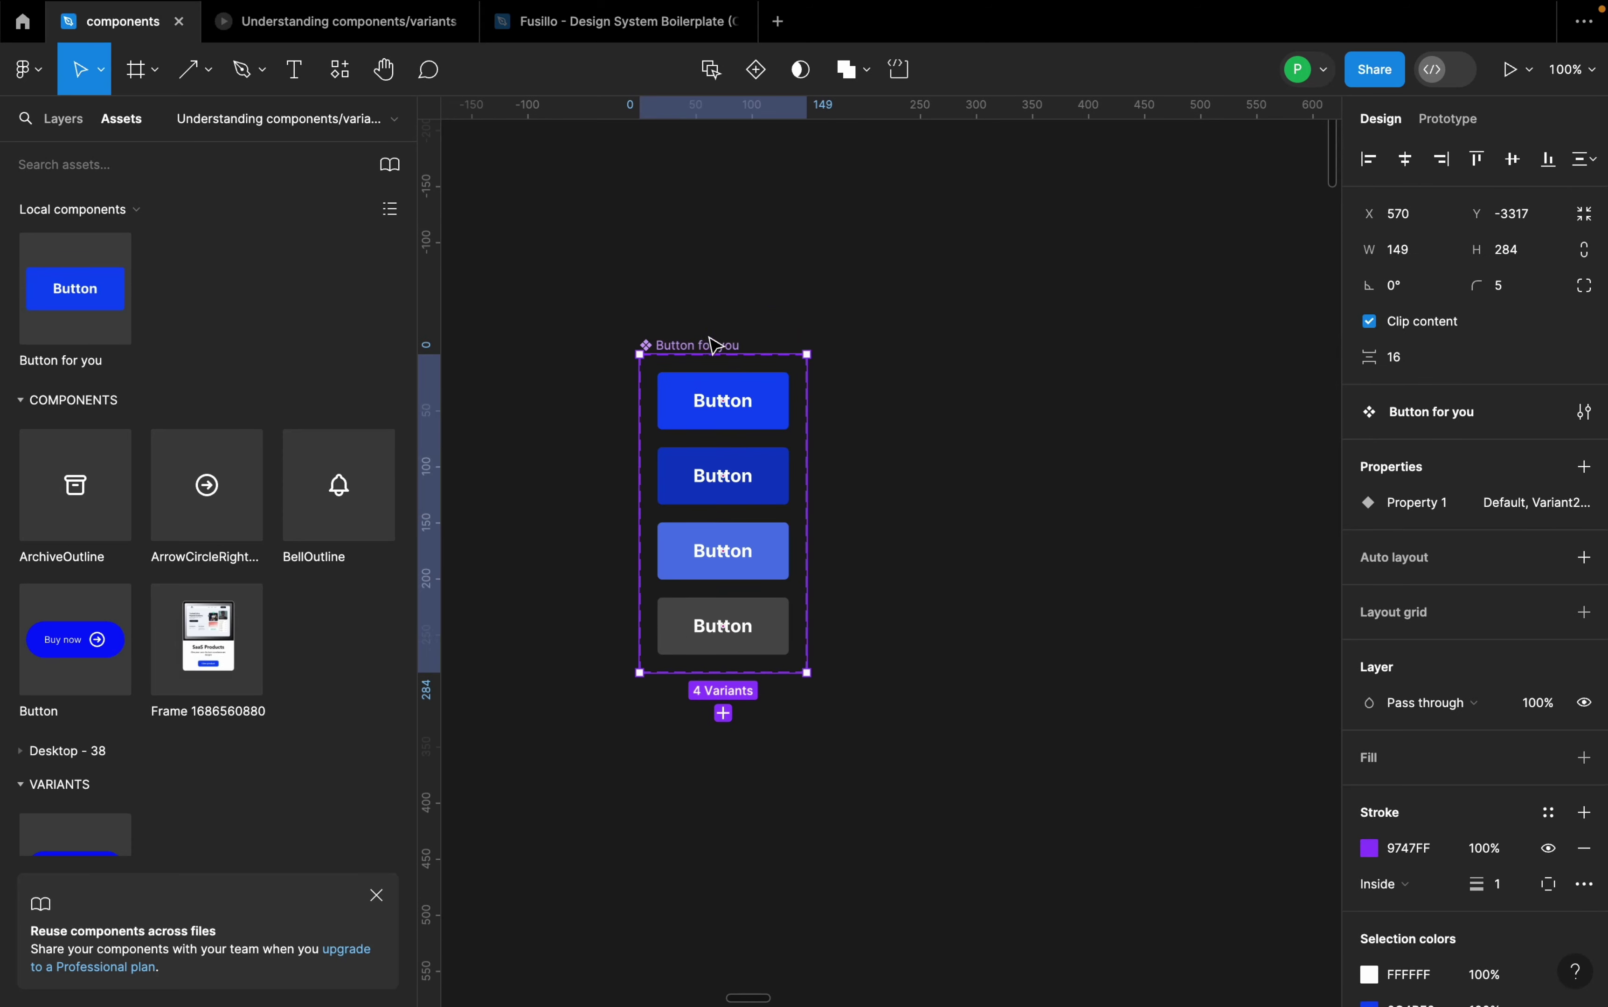
click(761, 419)
click(762, 477)
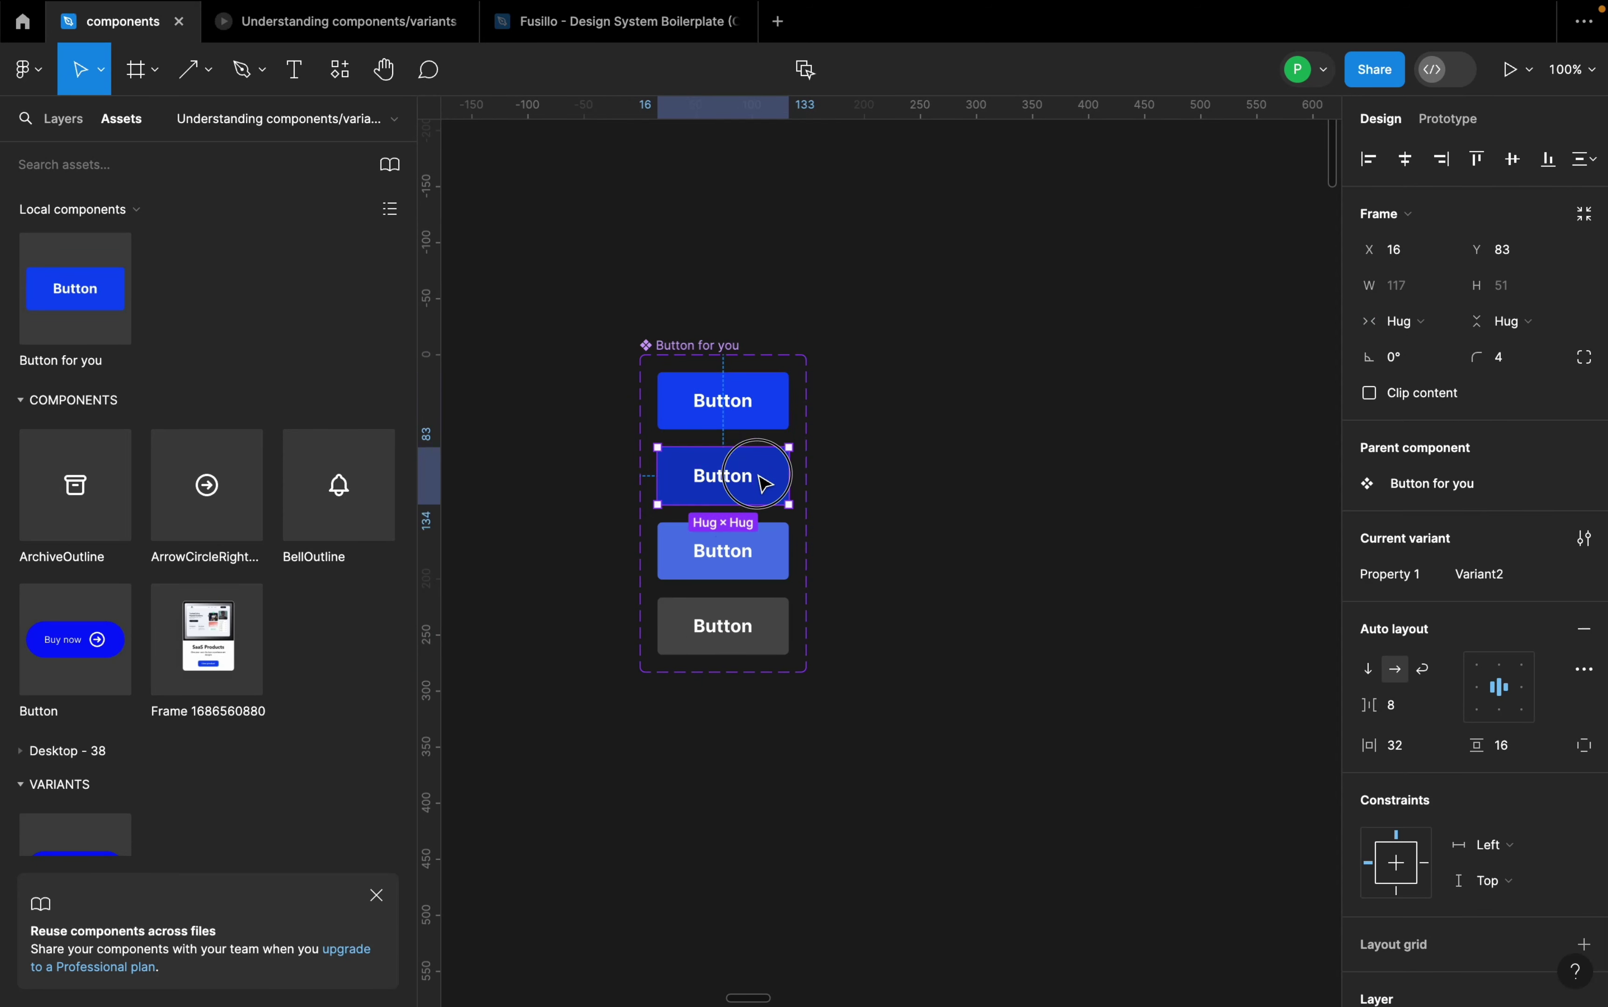
scroll(764, 480, up, 2)
click(760, 391)
click(775, 463)
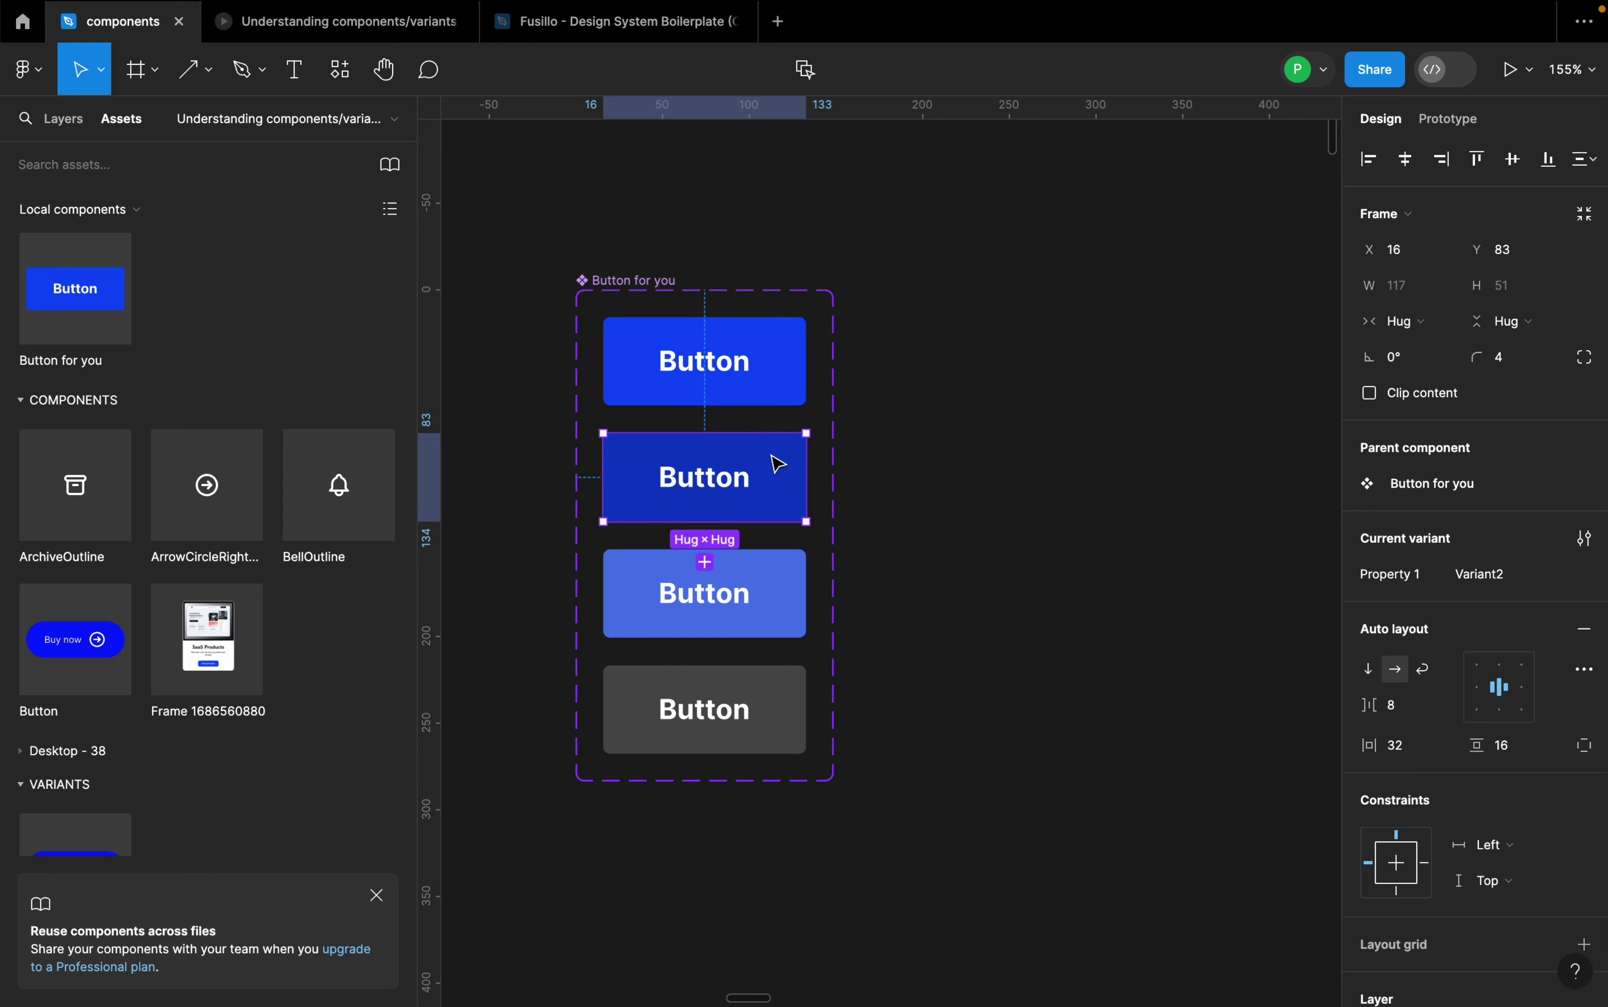
click(779, 589)
click(761, 722)
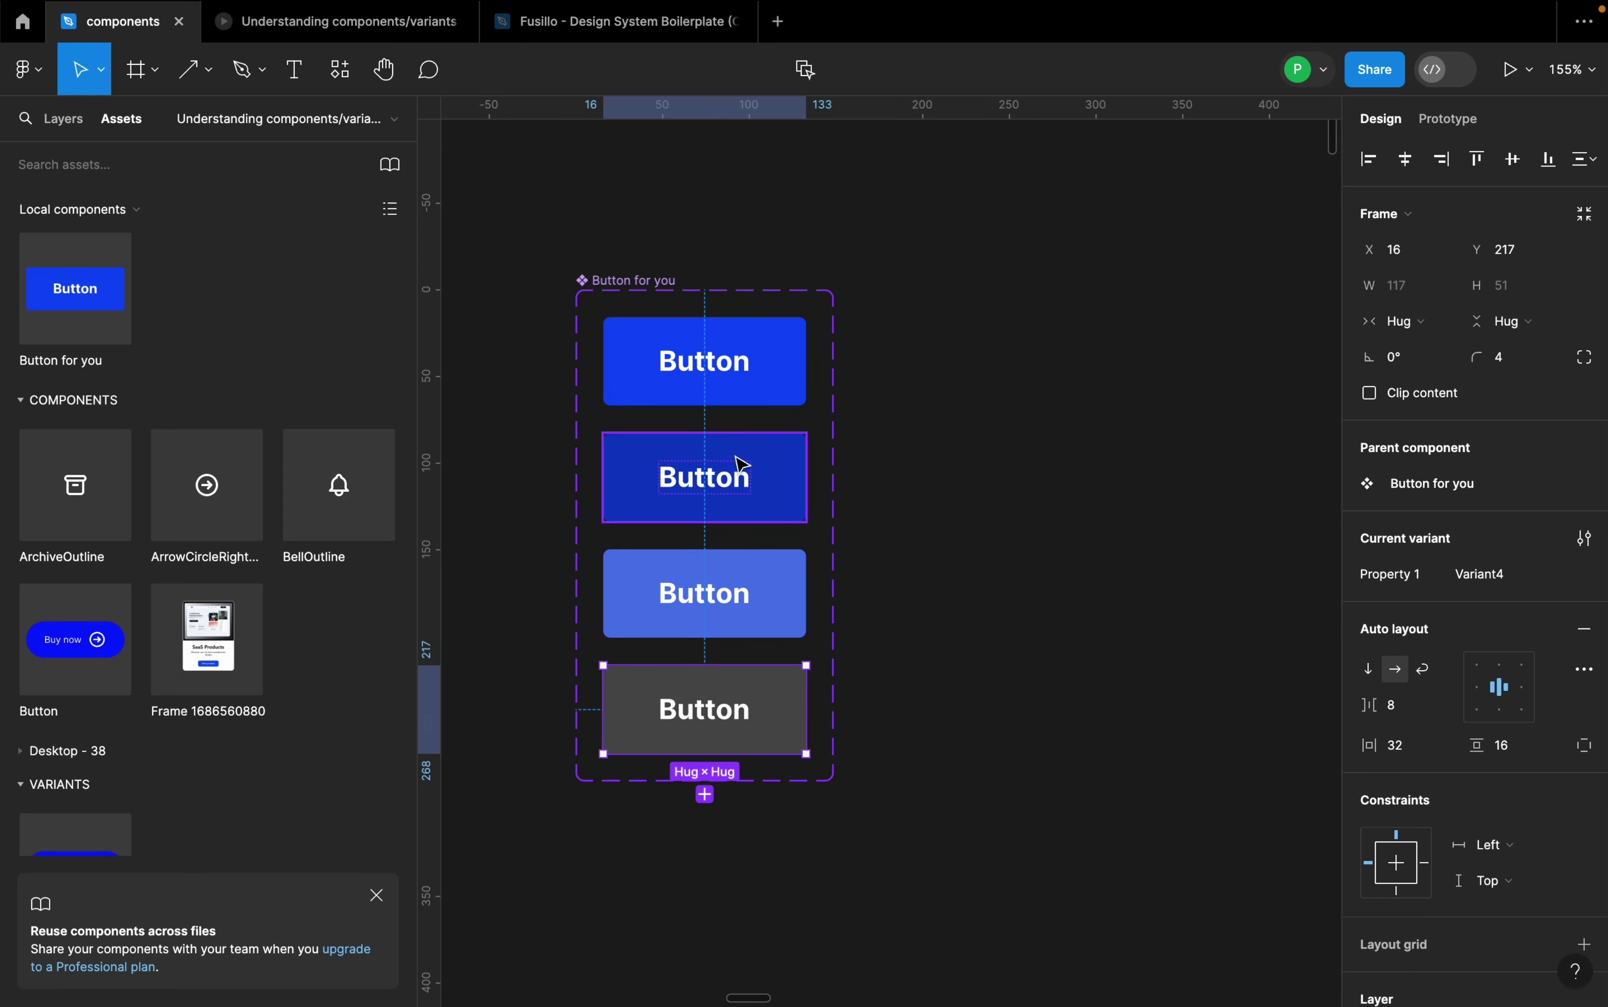
click(754, 380)
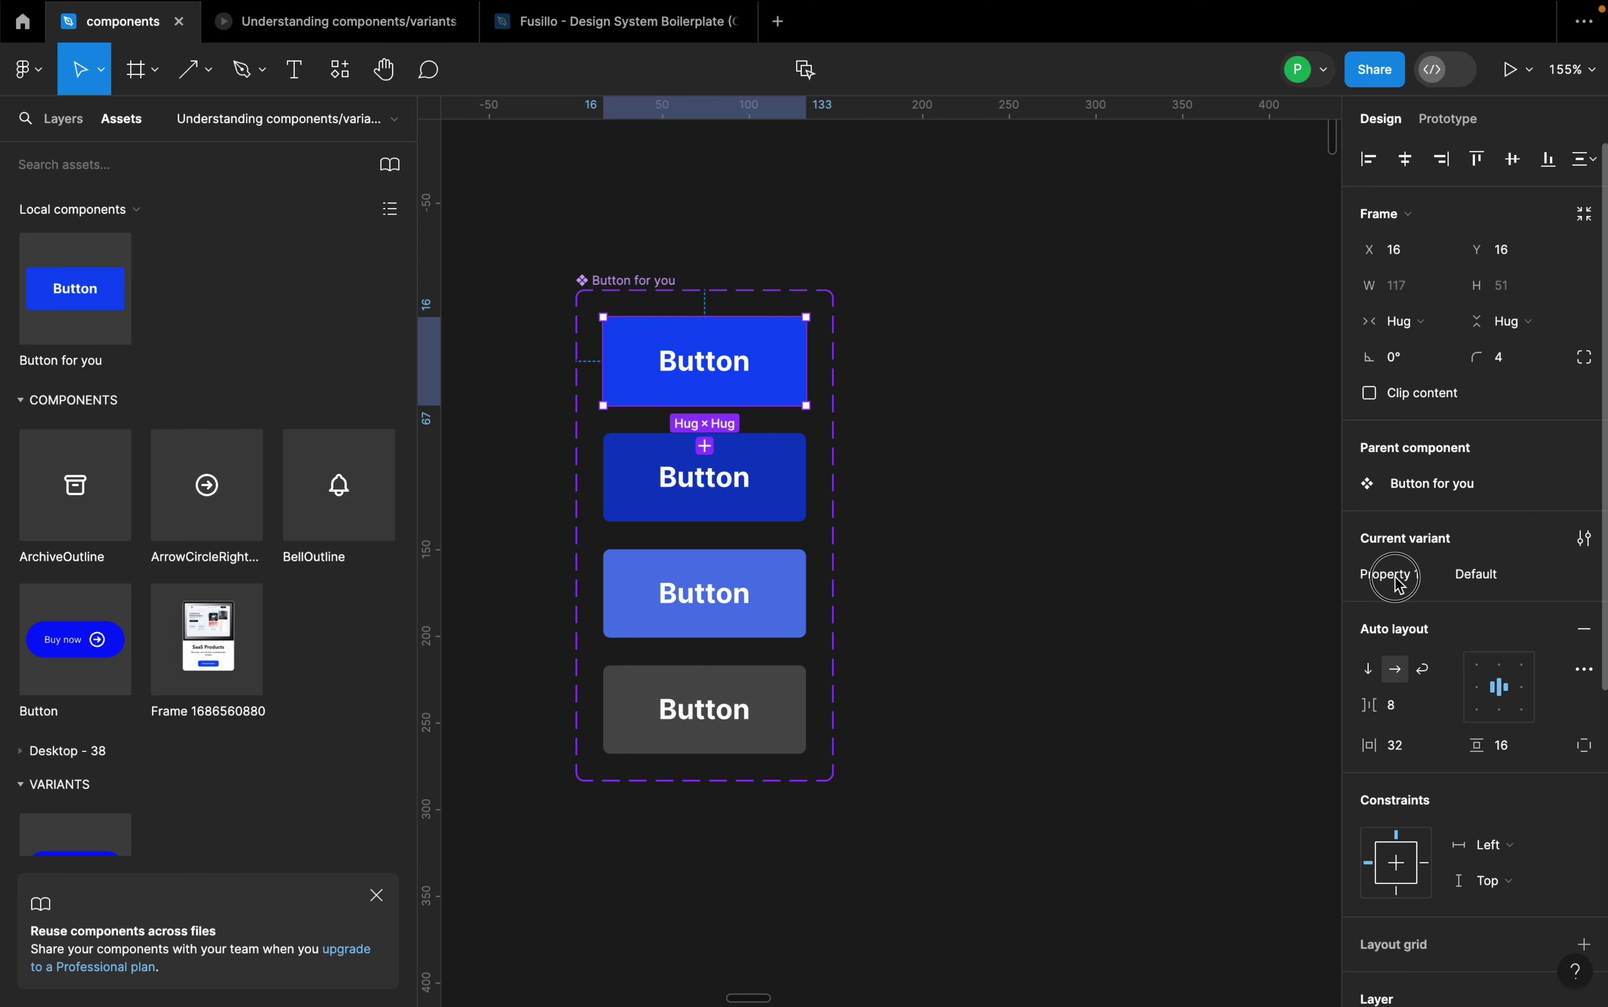
double_click(1410, 575)
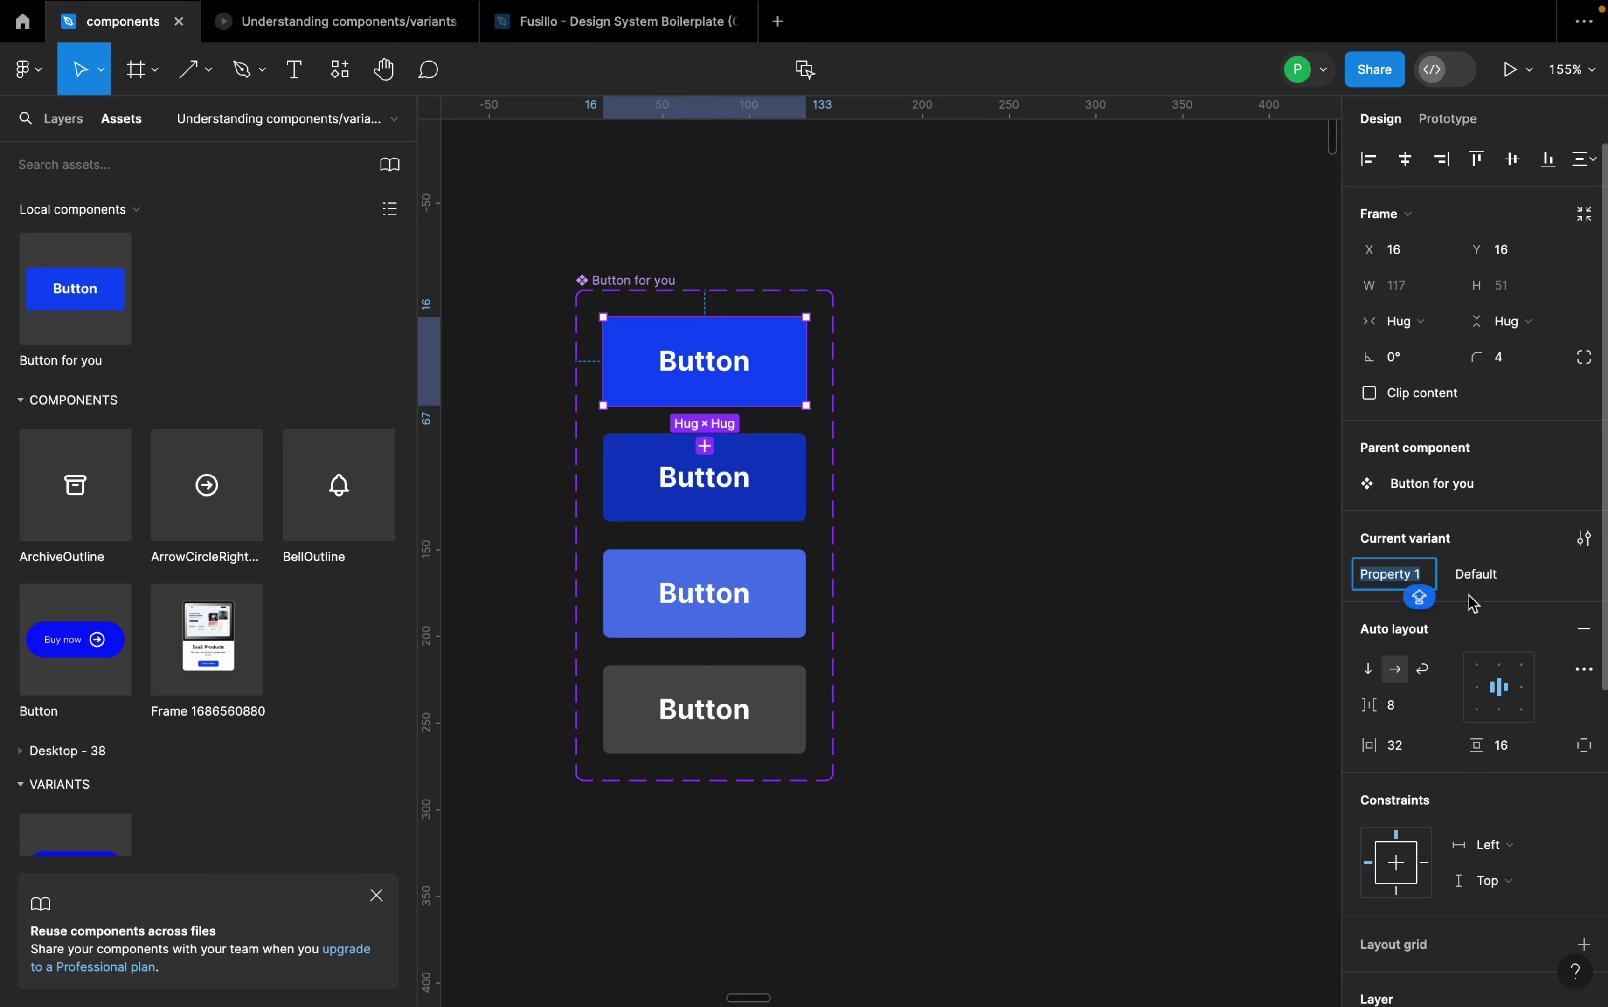
- Rename the variant property from Property 1 to State
text(State)
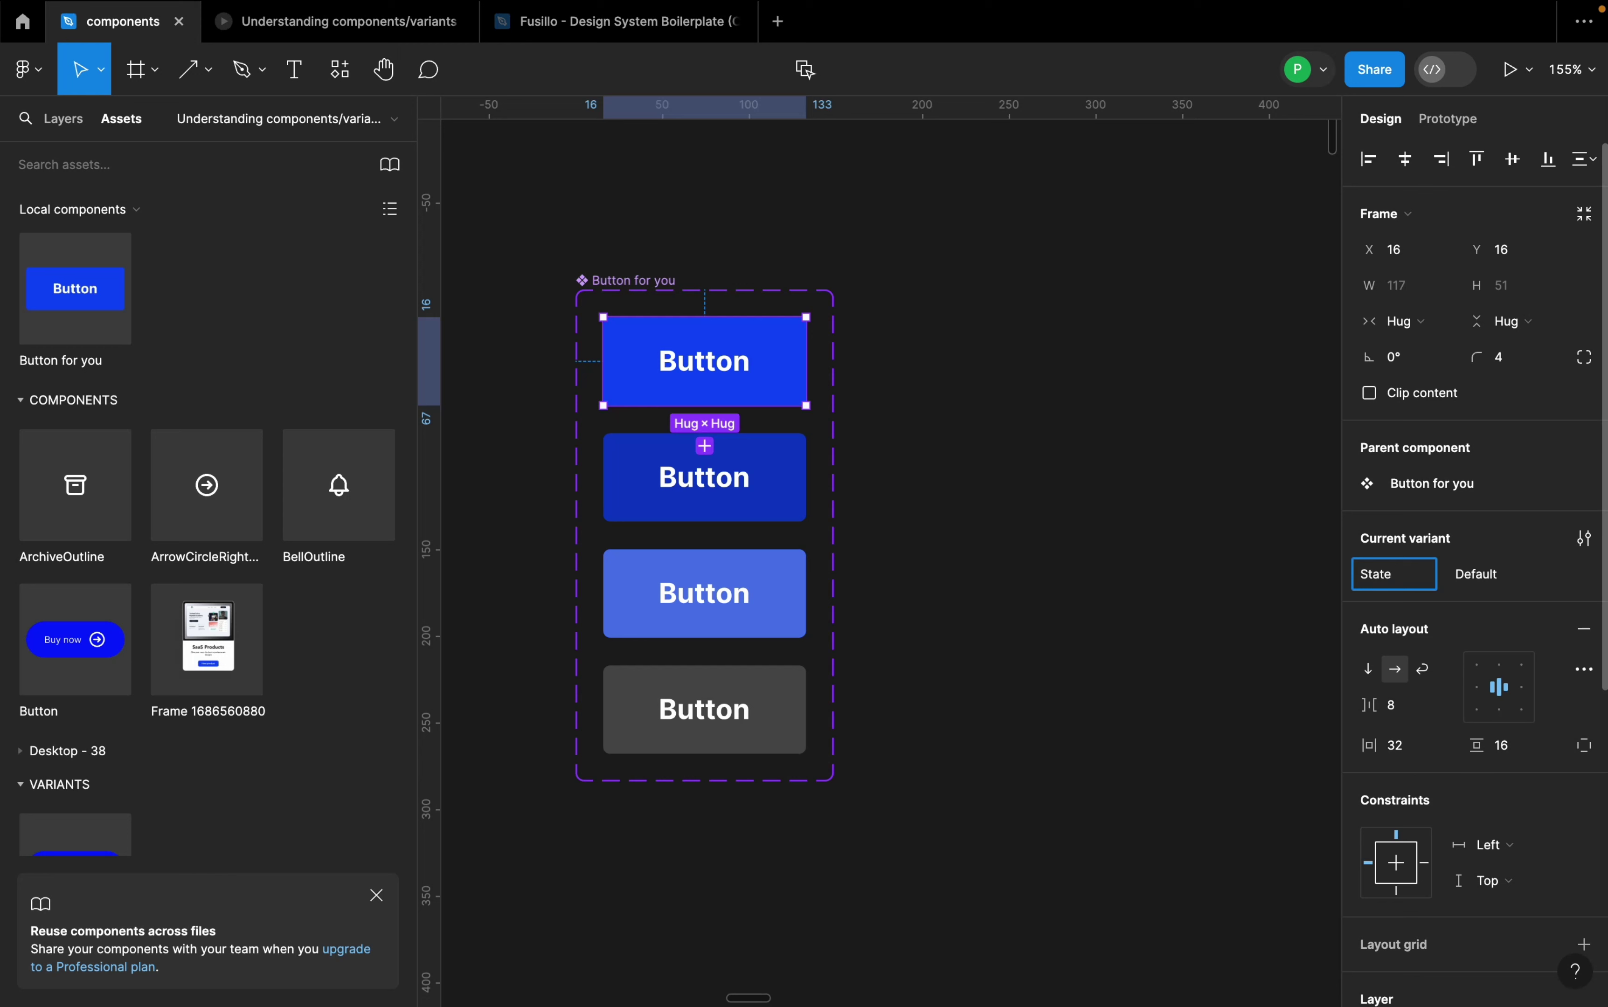
key(Return)
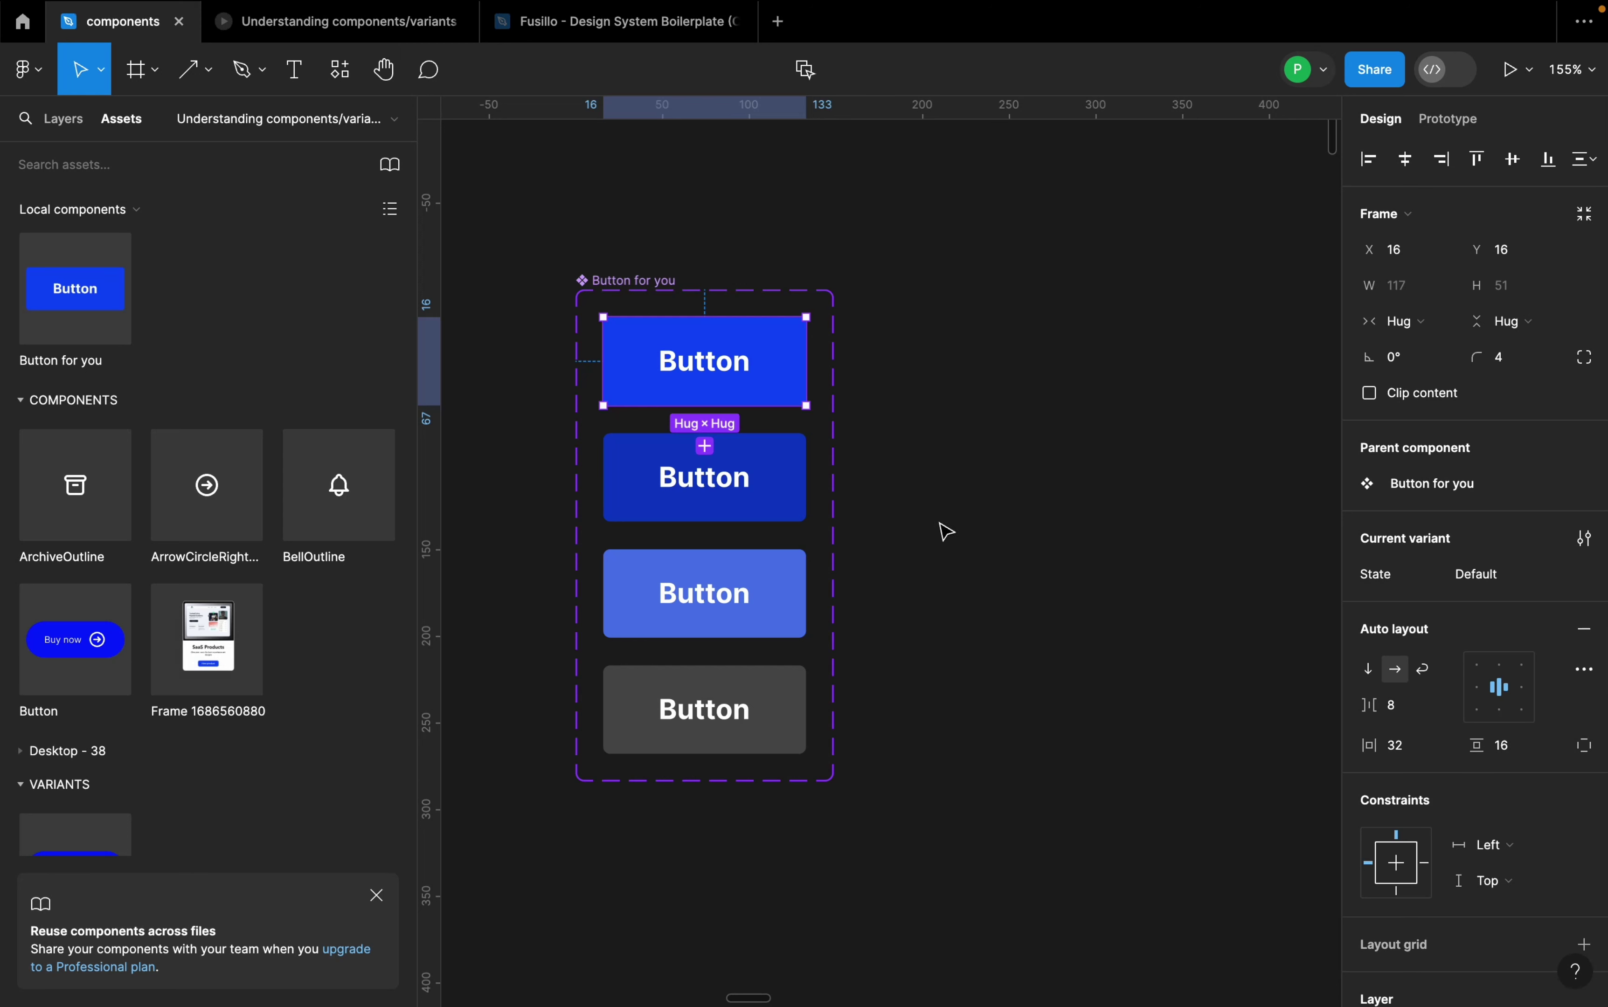
click(1575, 576)
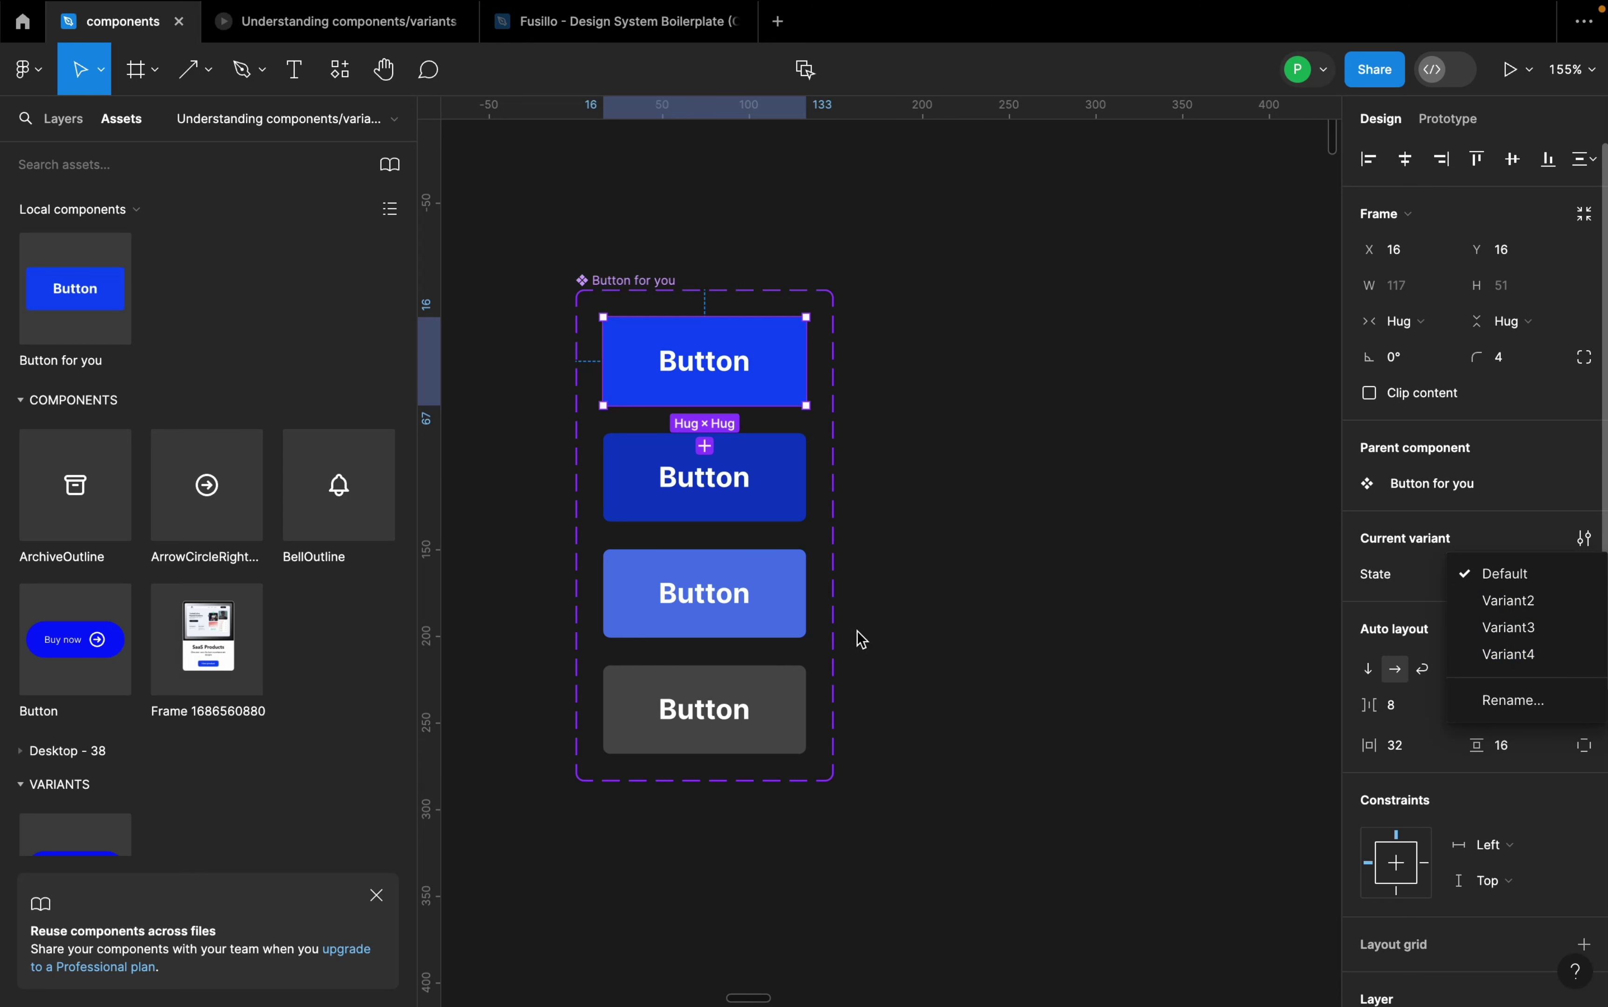
click(738, 530)
- Set the second, third and fourth variants' State values to Pressed, Hover and disabled
click(733, 522)
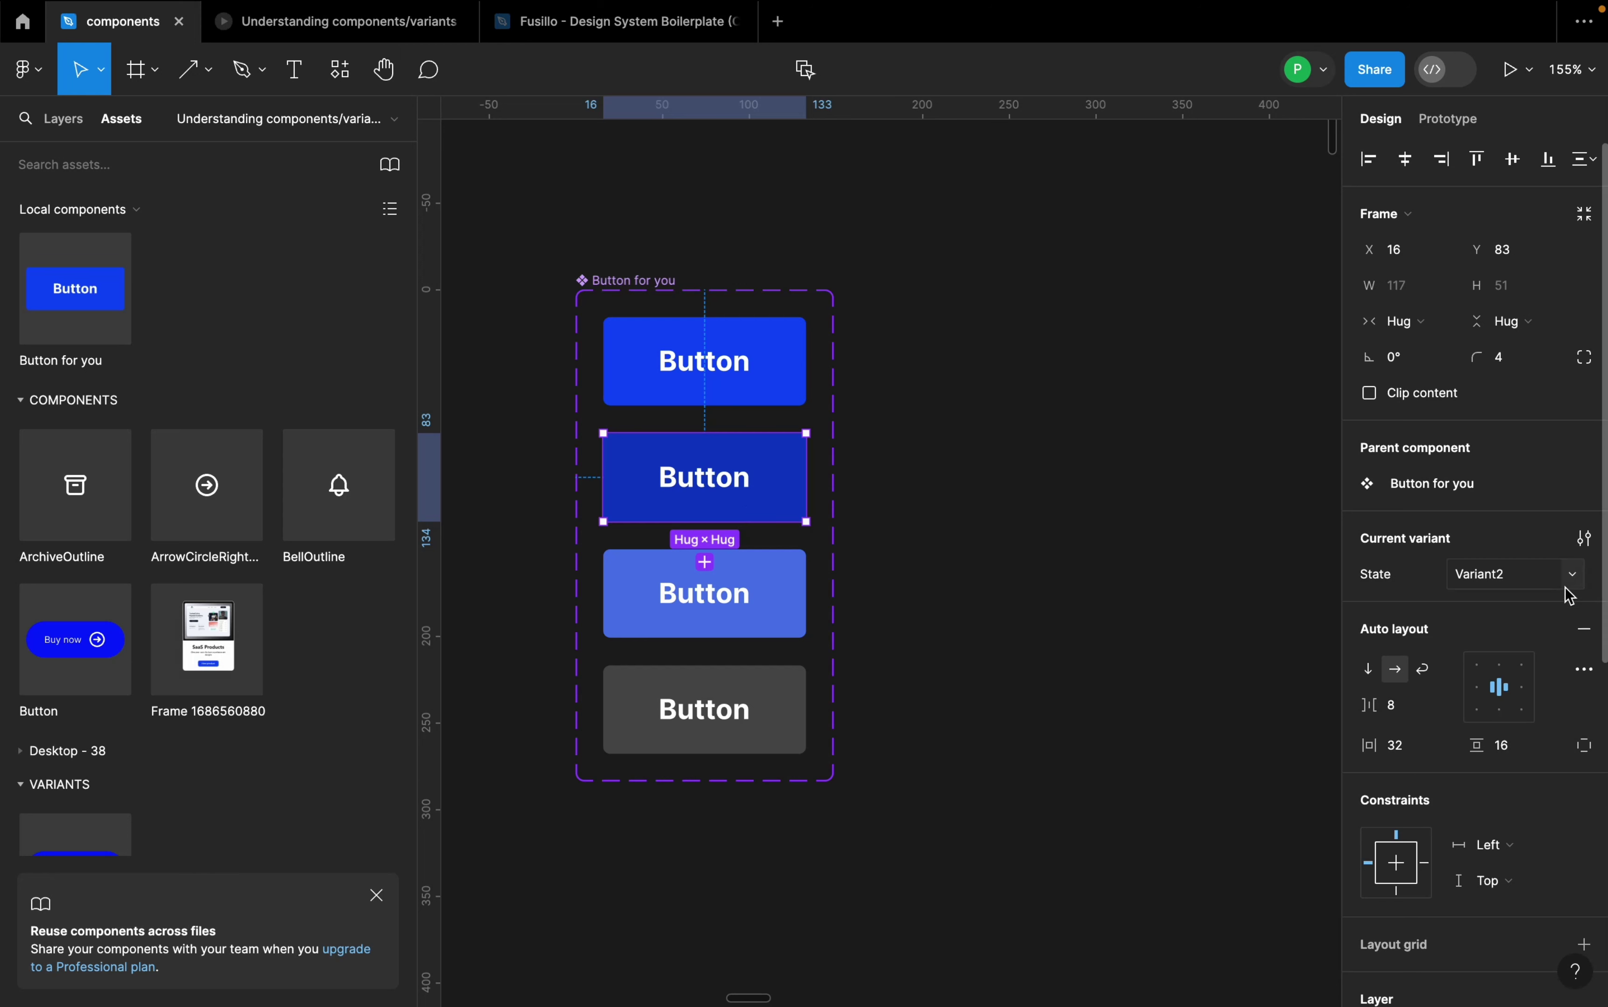
click(1531, 577)
double_click(1531, 583)
text(P)
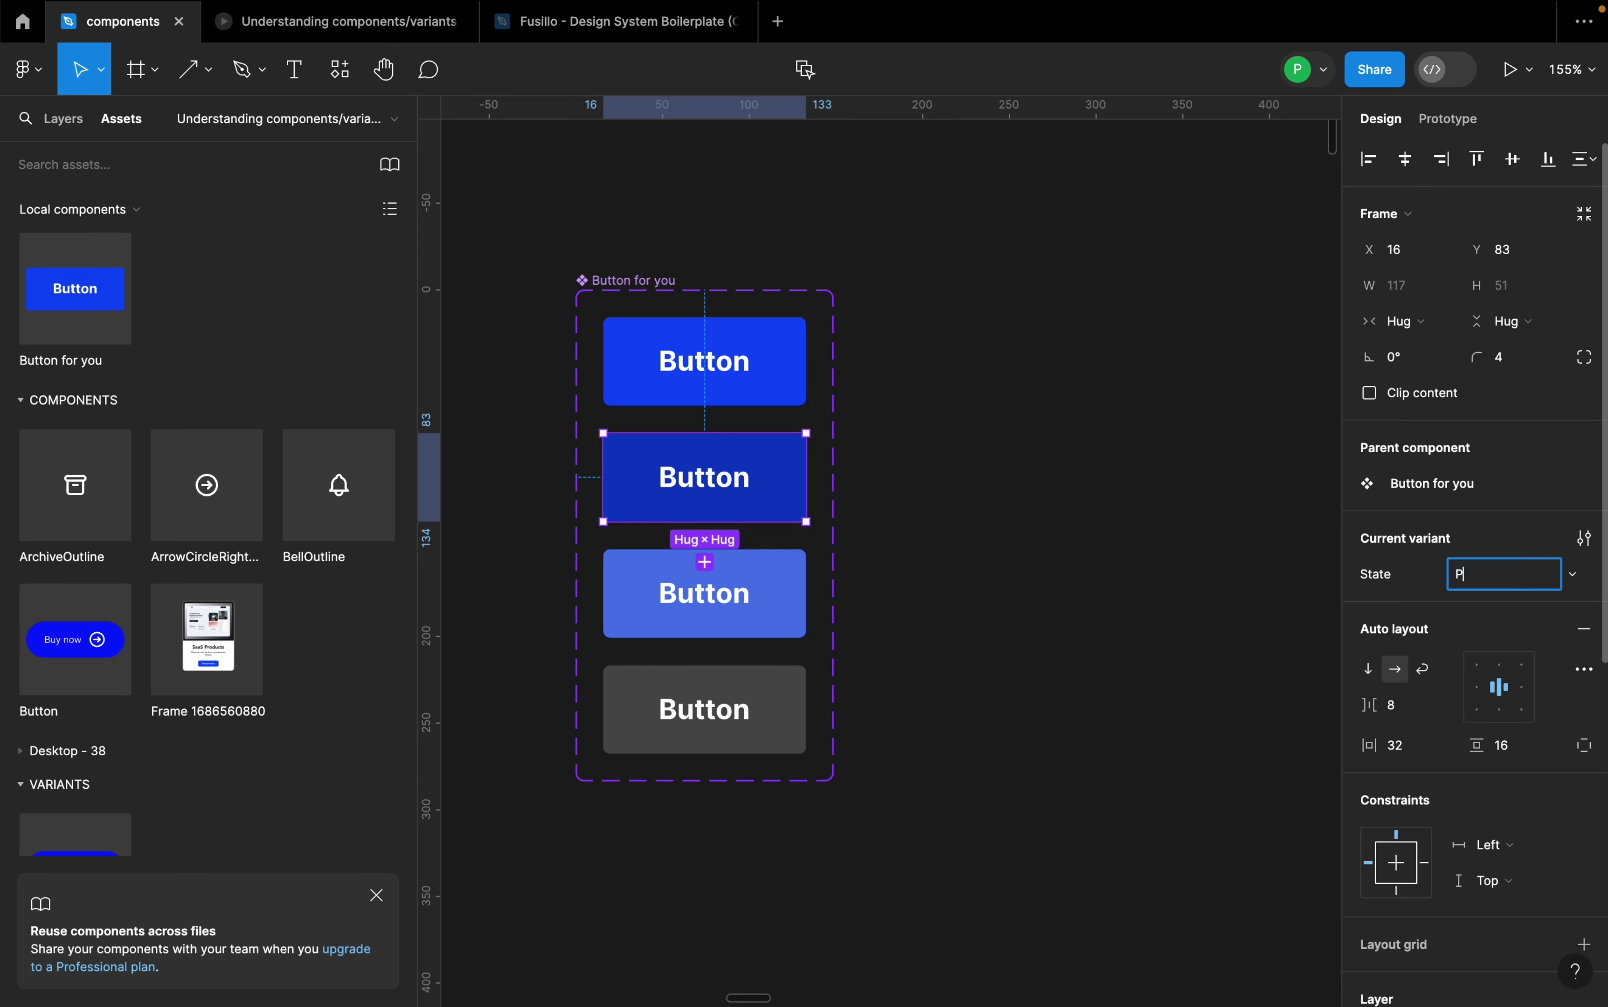
text(ressed)
key(Return)
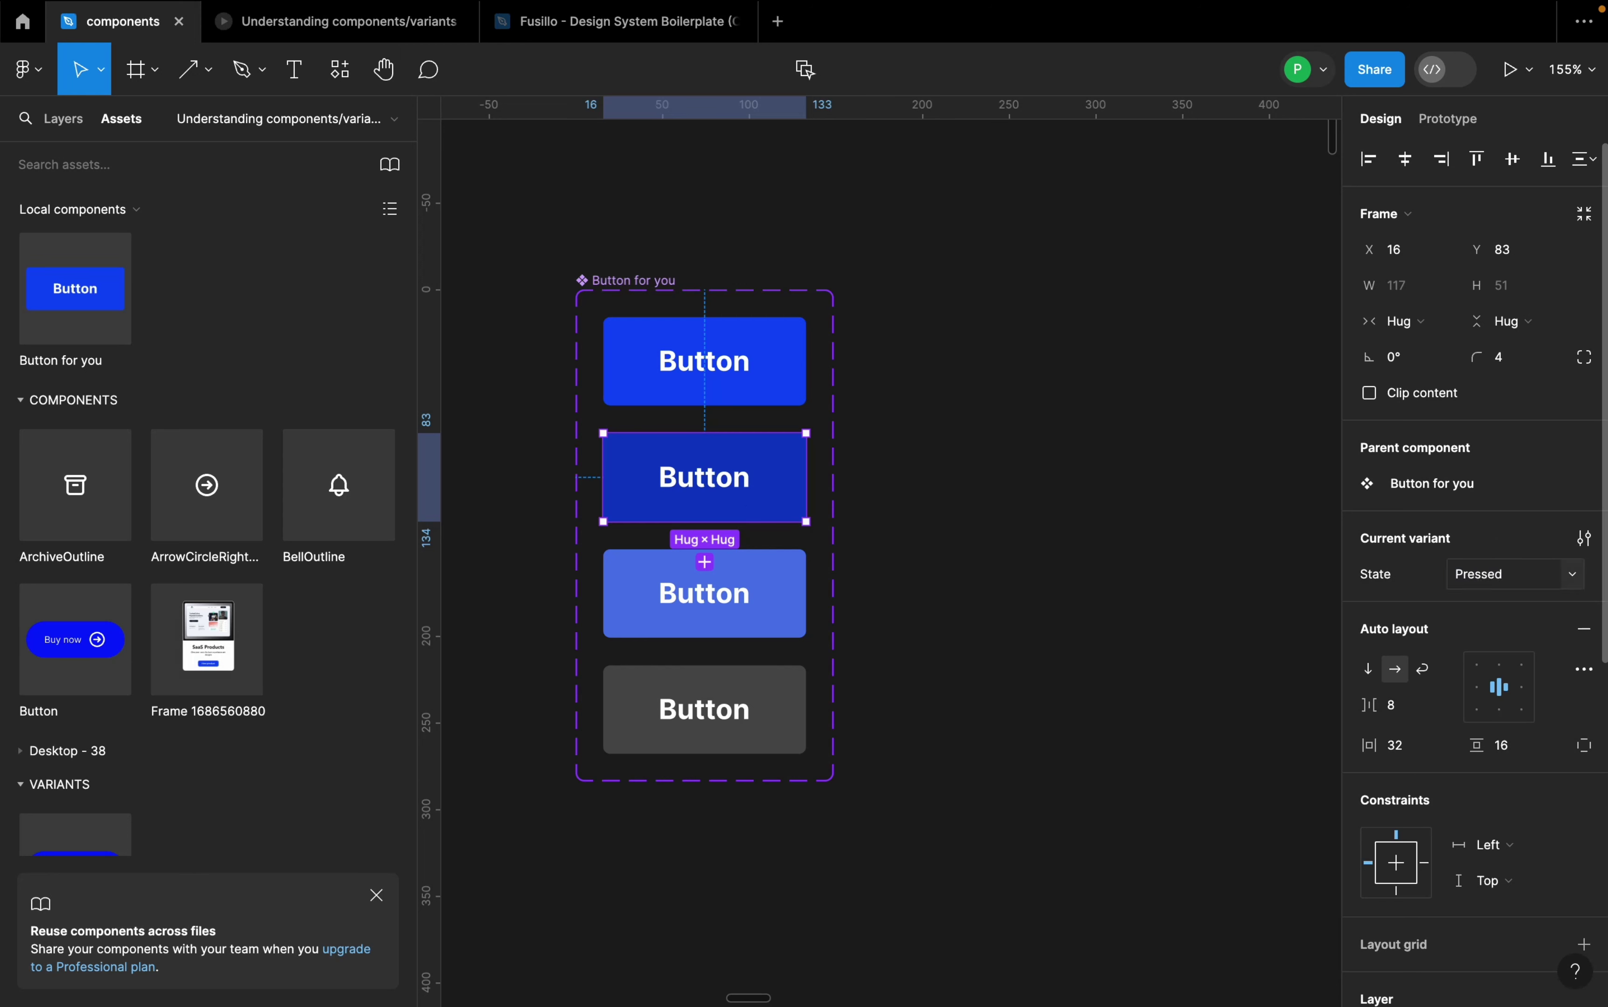
click(766, 618)
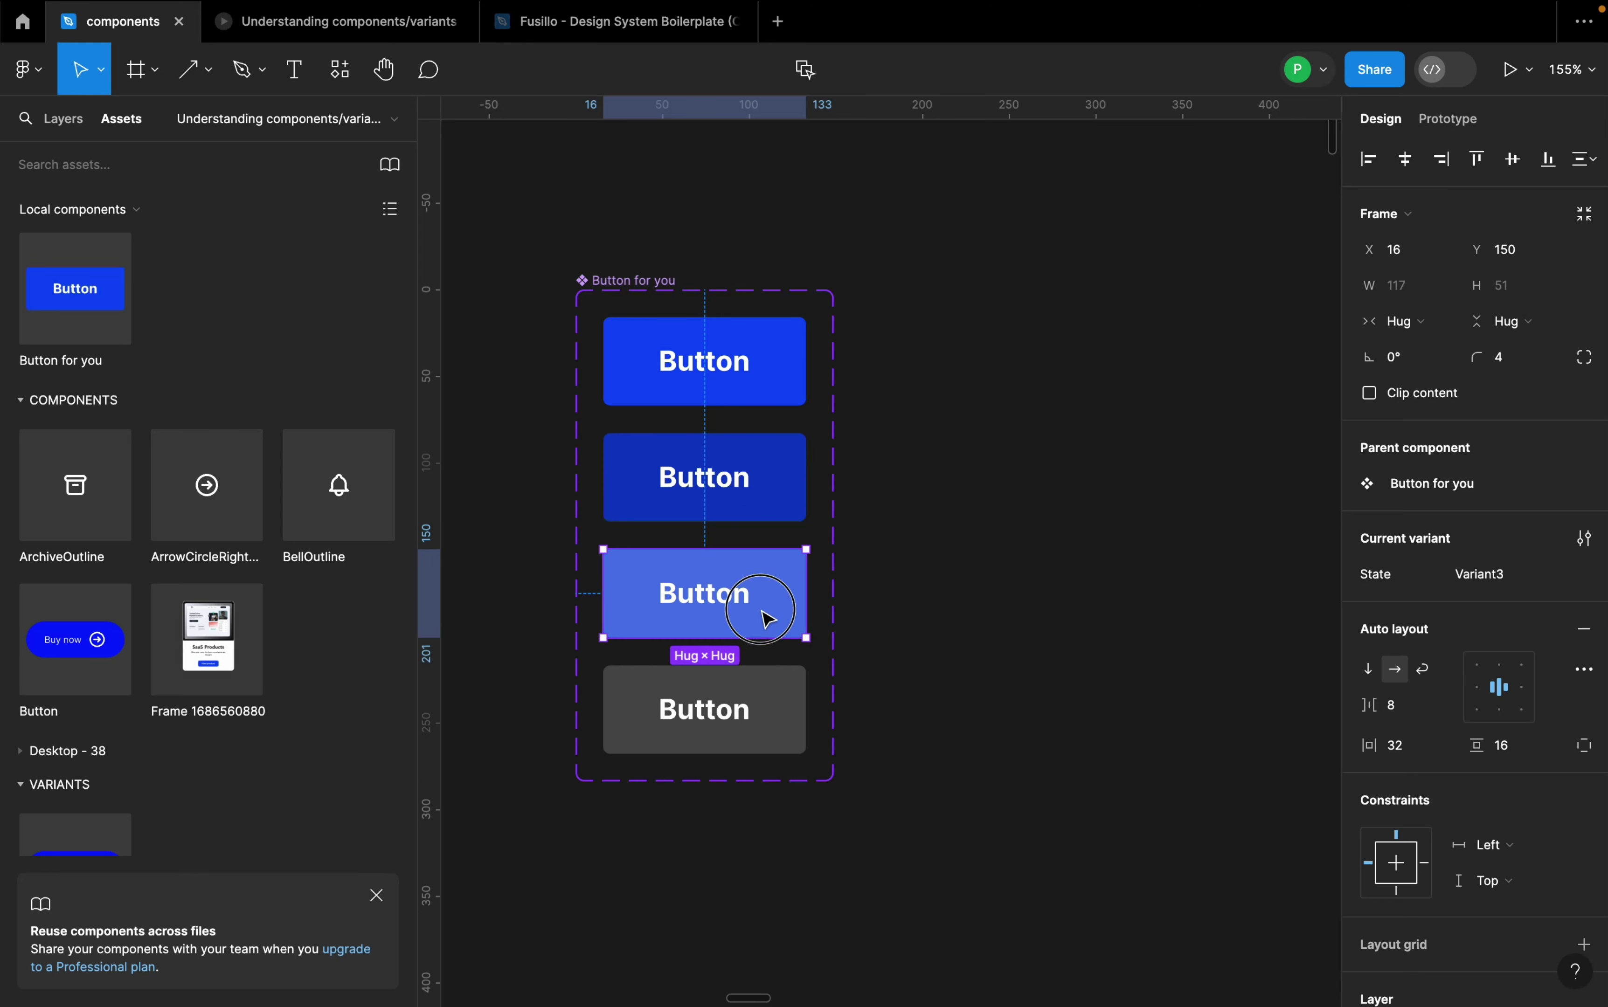
click(1531, 582)
text(Ho)
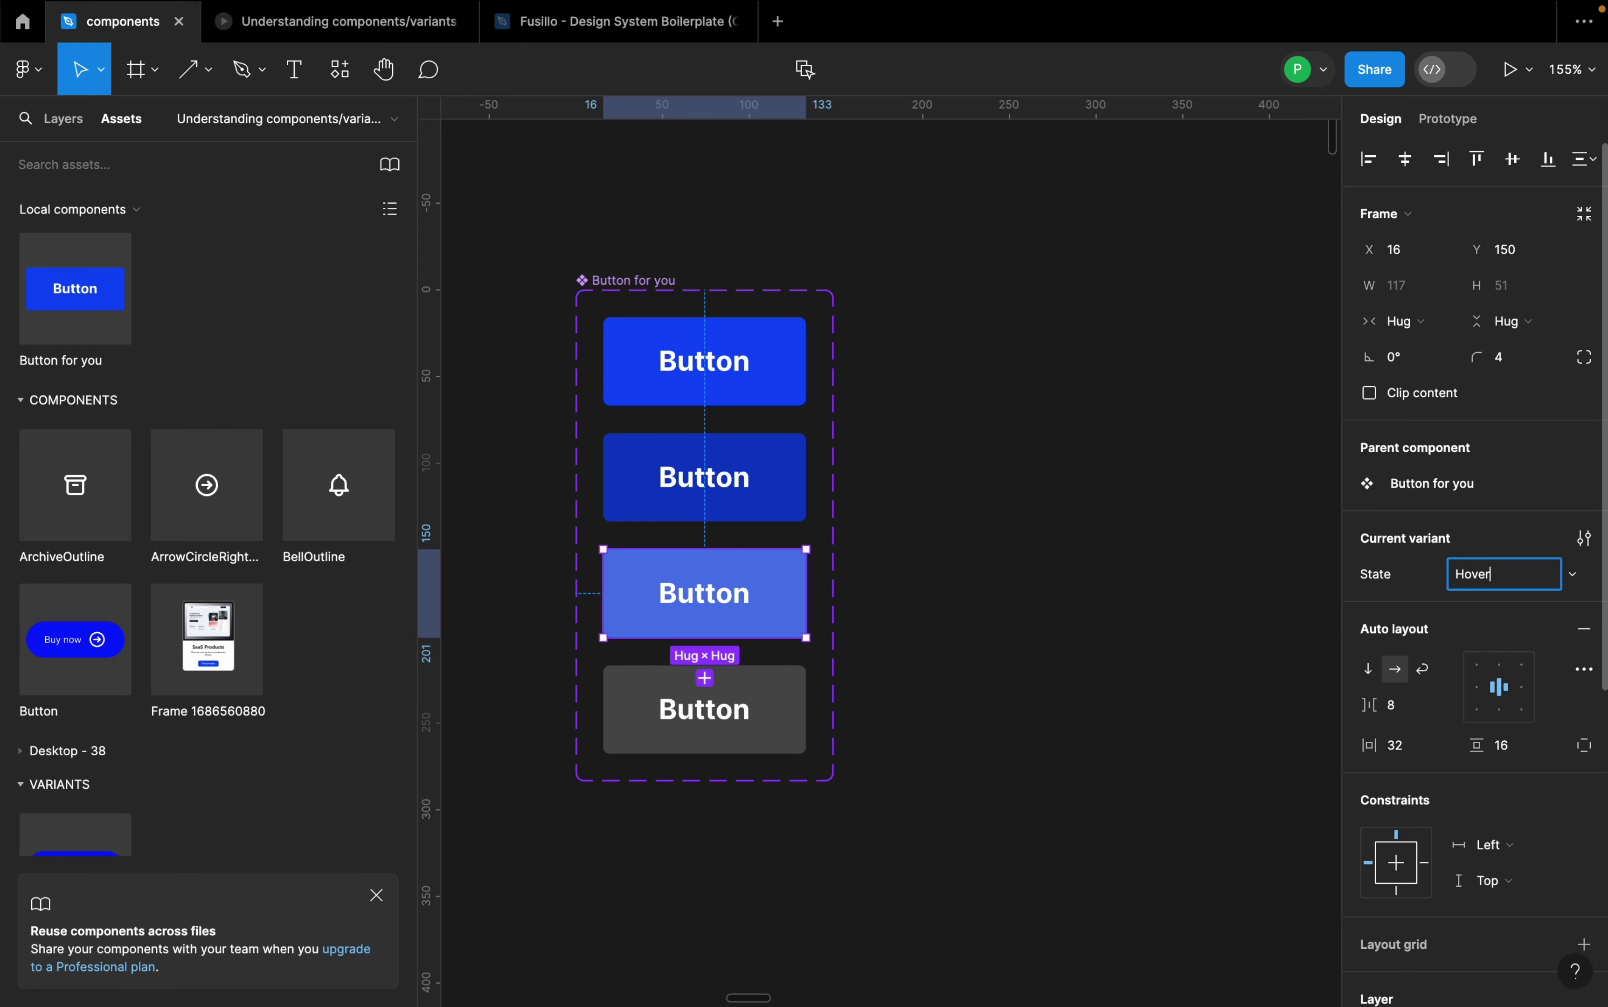
text(ver)
key(Return)
click(796, 703)
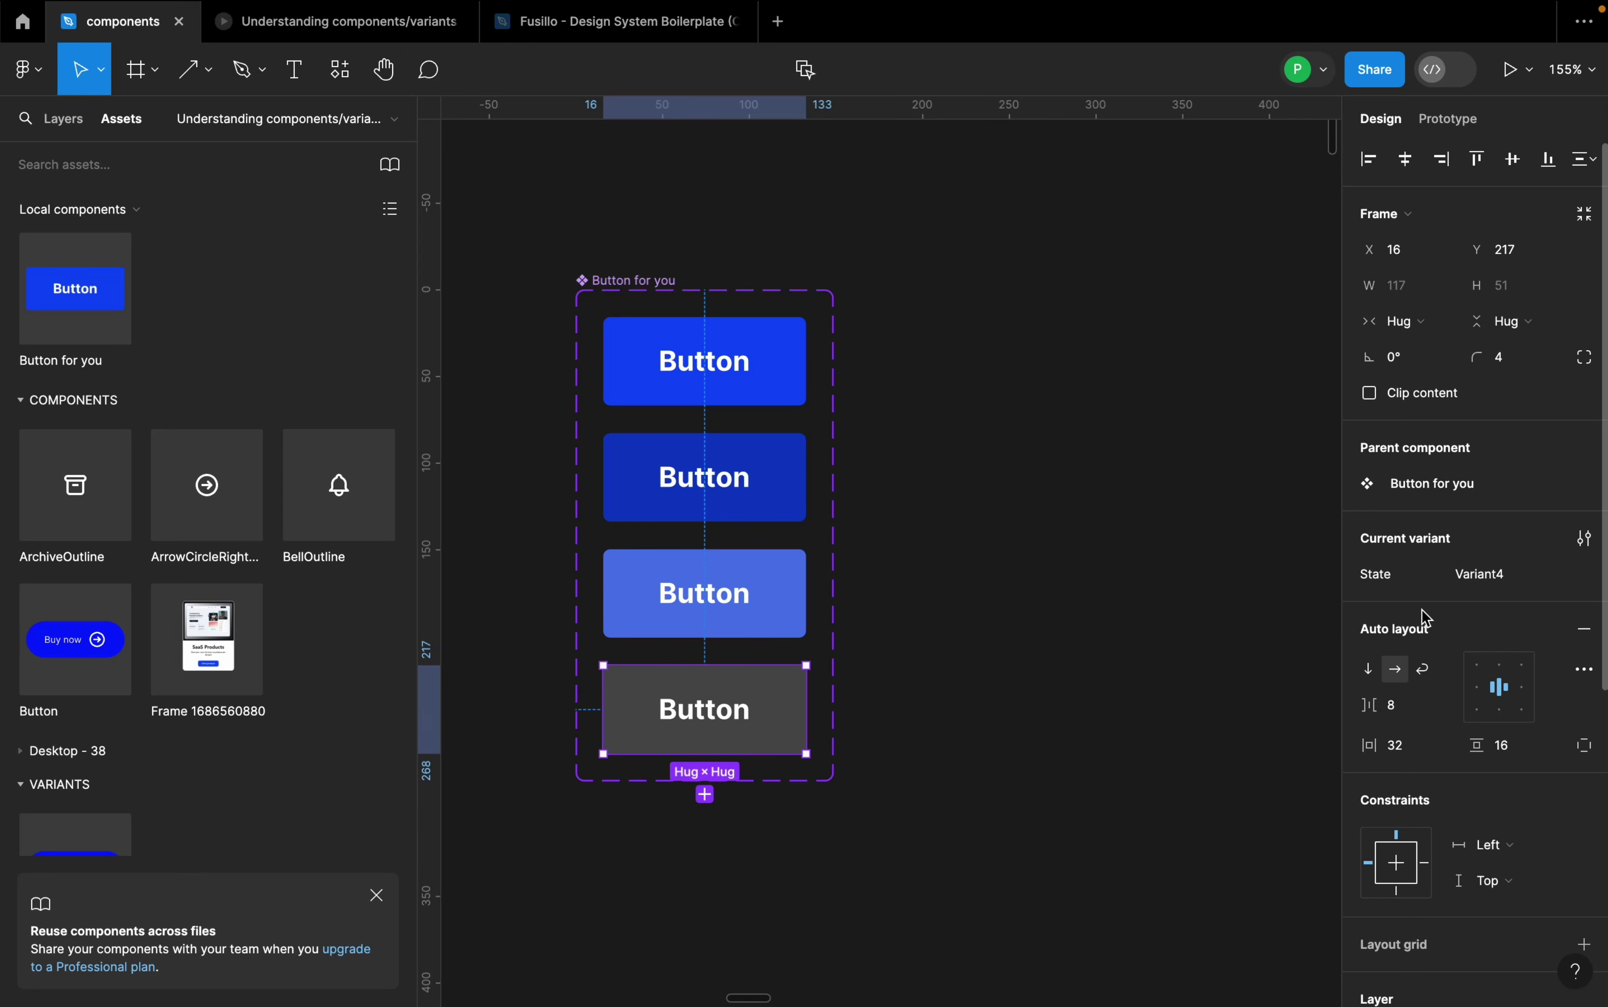
click(1497, 589)
text(disab)
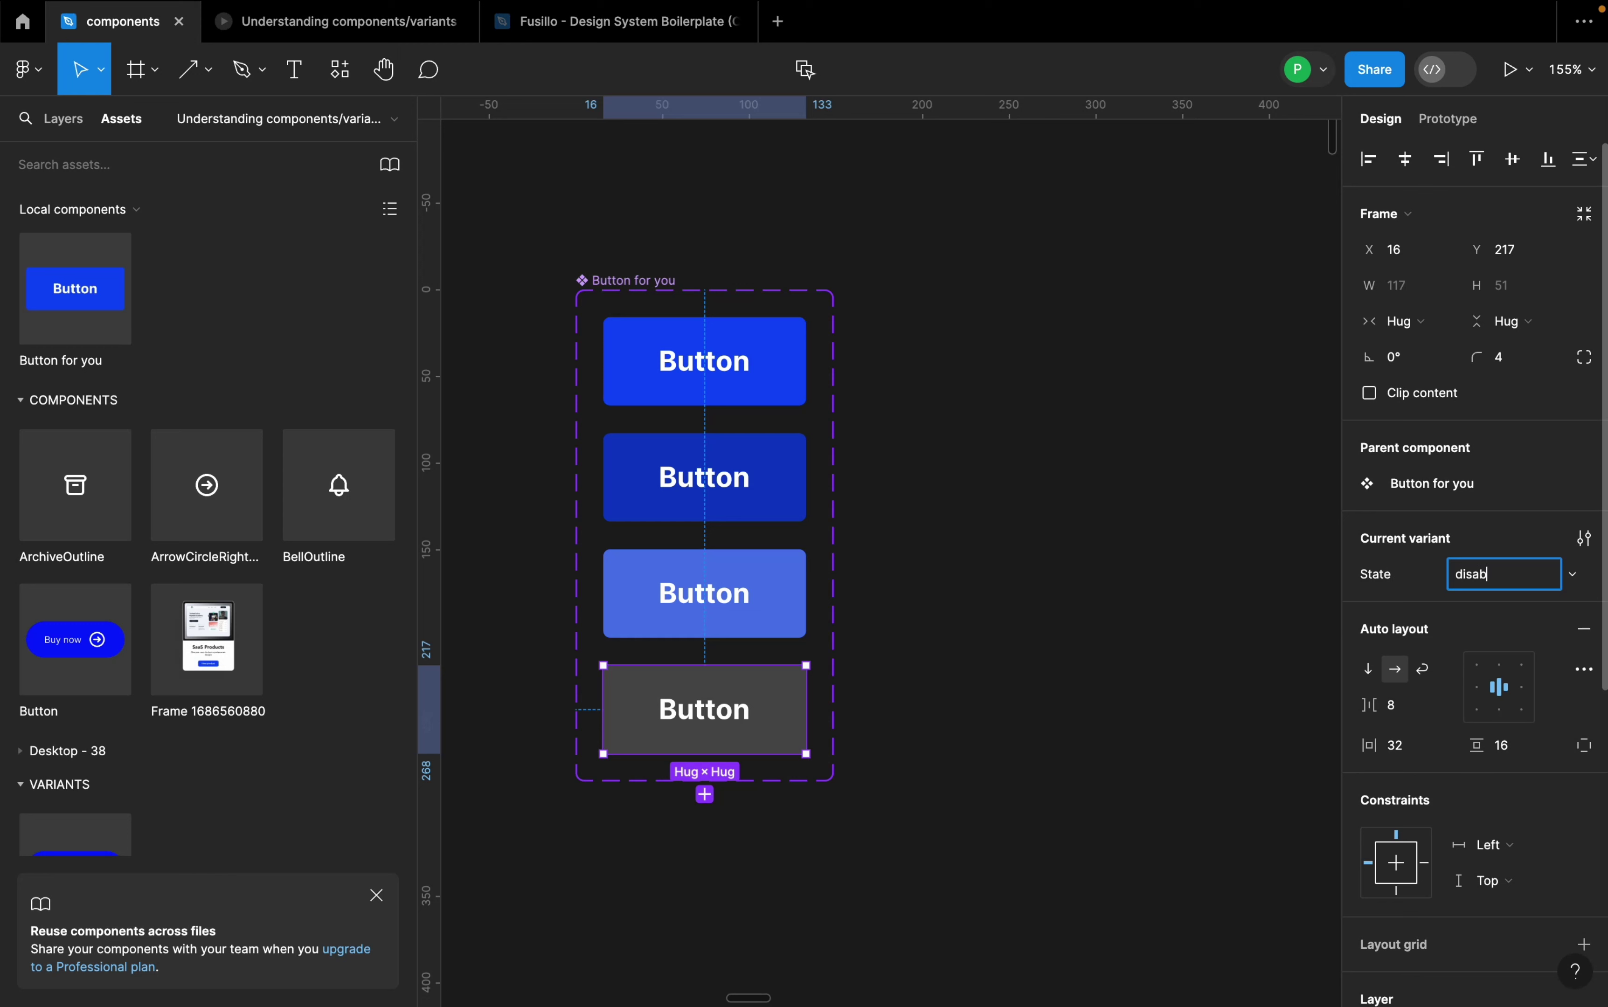
text(led)
key(Return)
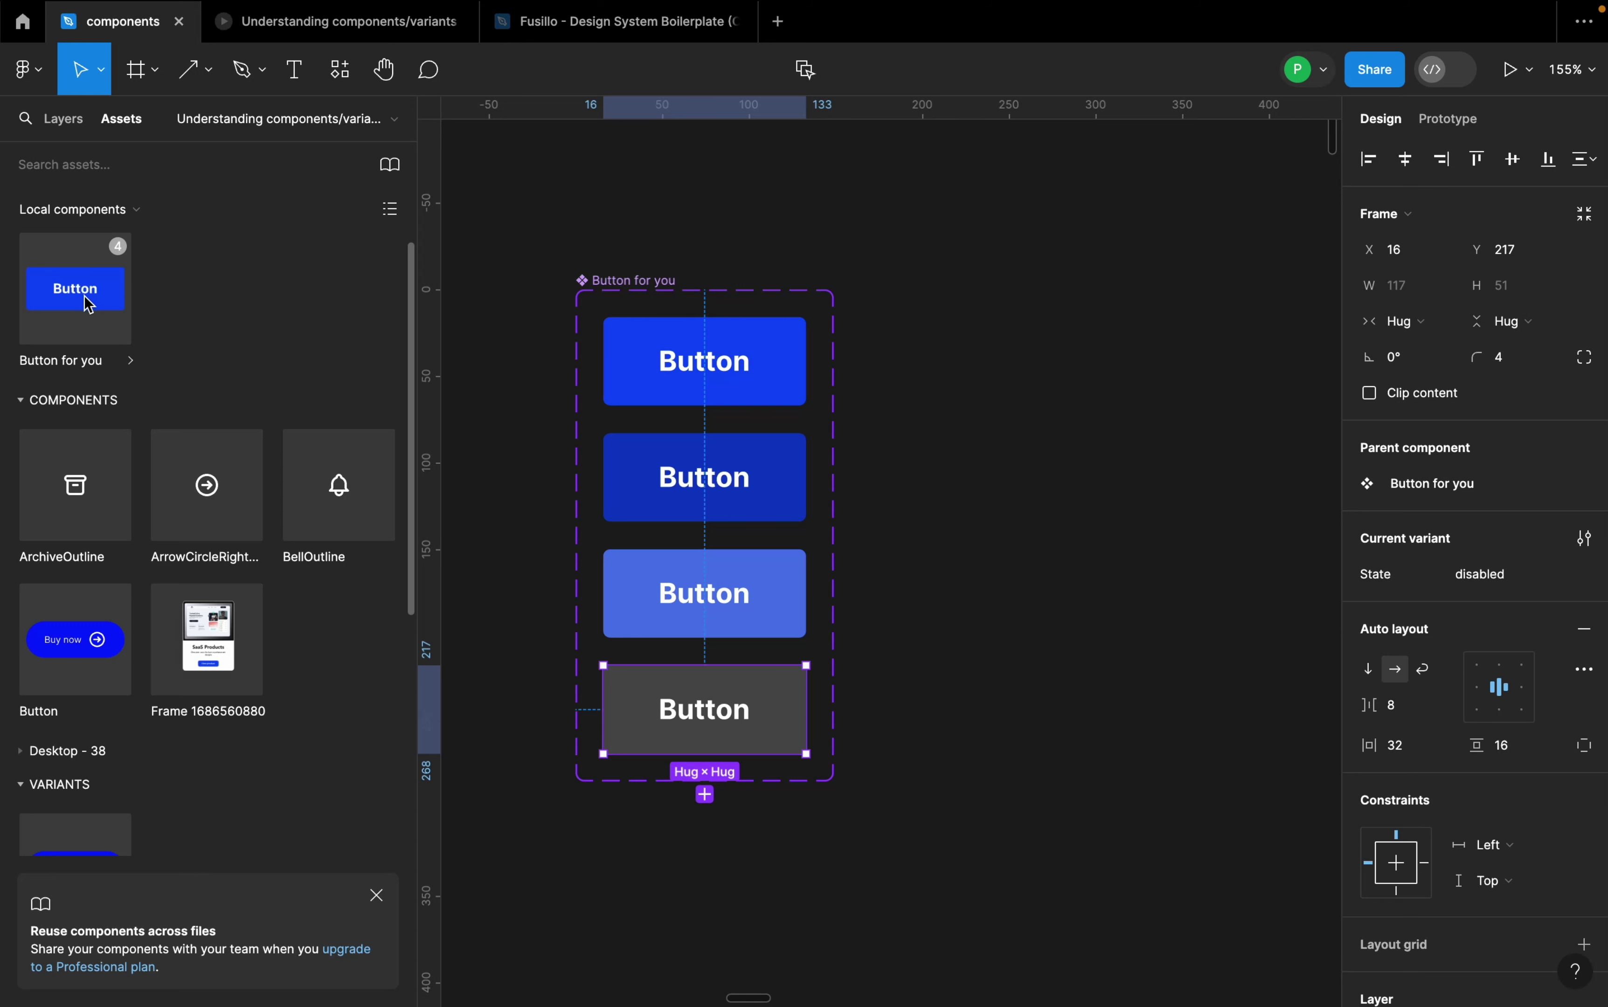
- Place a Button for you instance set to the Hover state above the component set
drag(76, 293, 1022, 357)
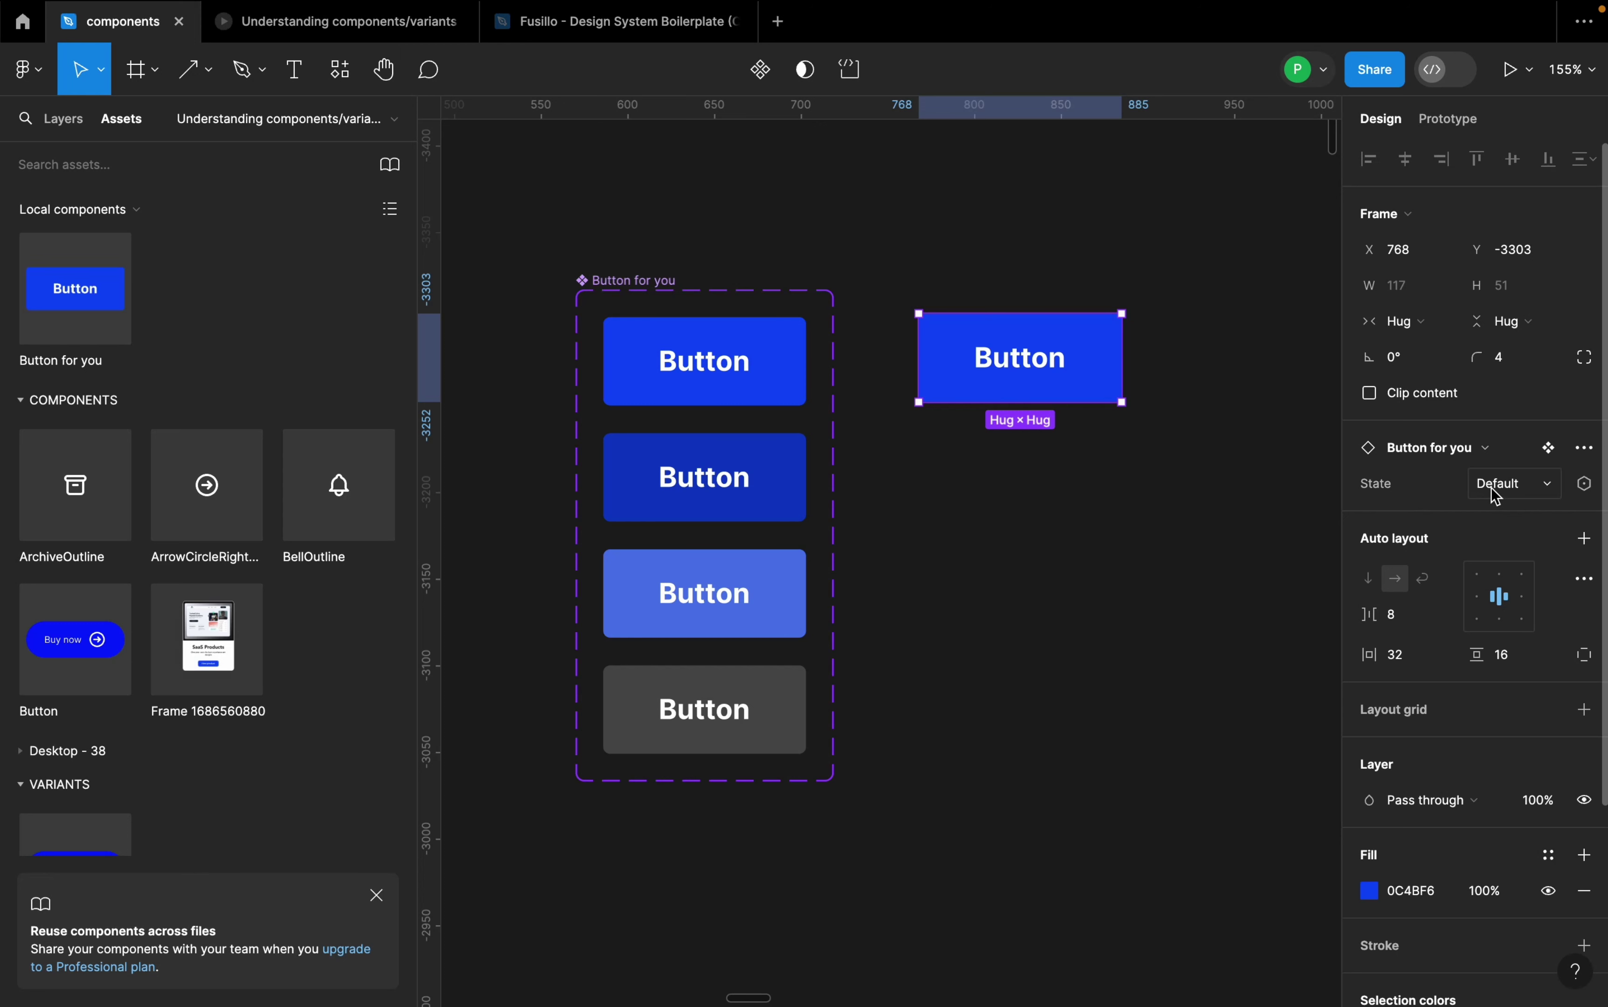
click(1550, 493)
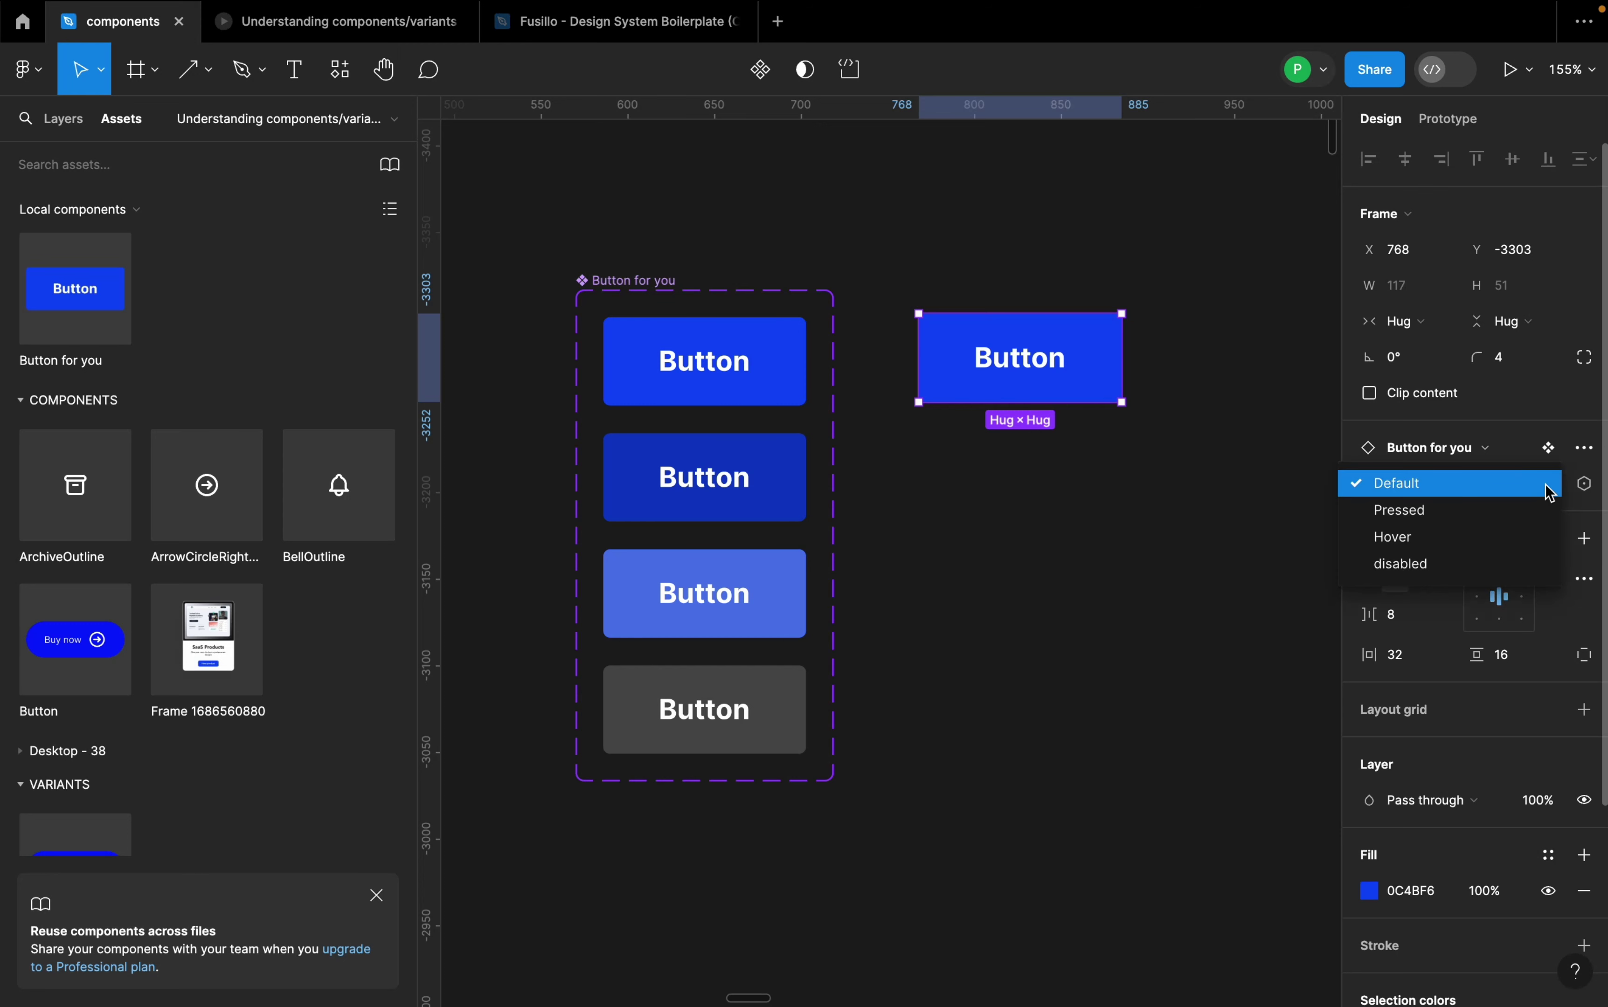
click(1469, 511)
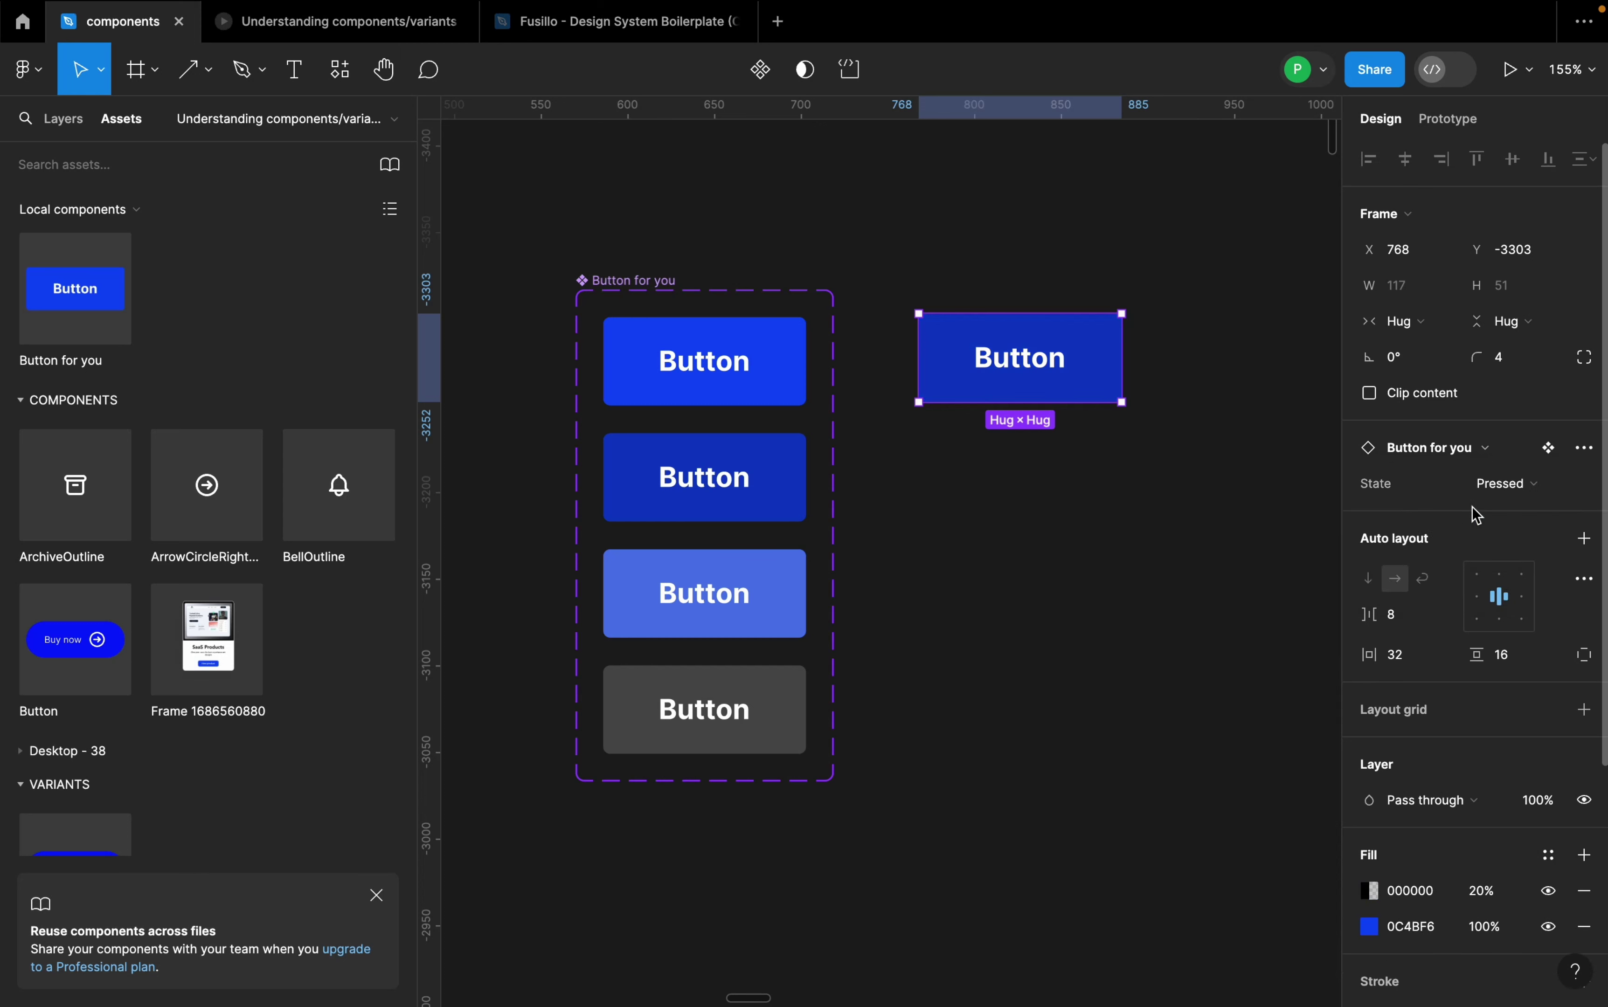
click(1552, 494)
click(1456, 512)
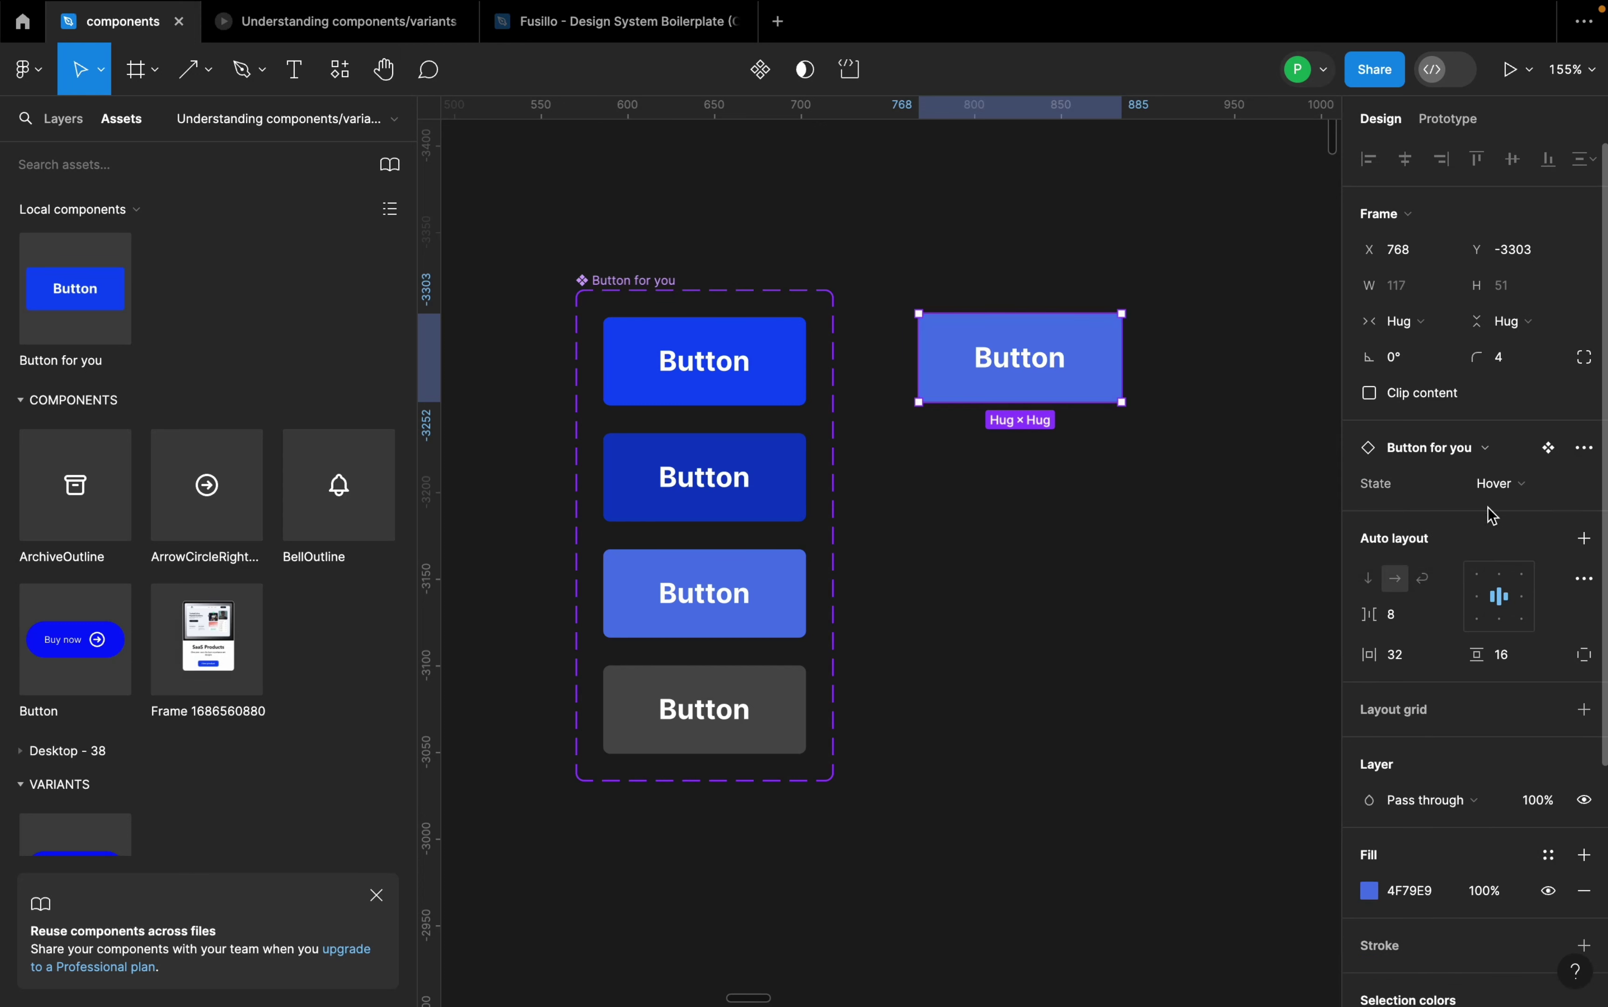
drag(1039, 381, 684, 235)
scroll(635, 485, down, 5)
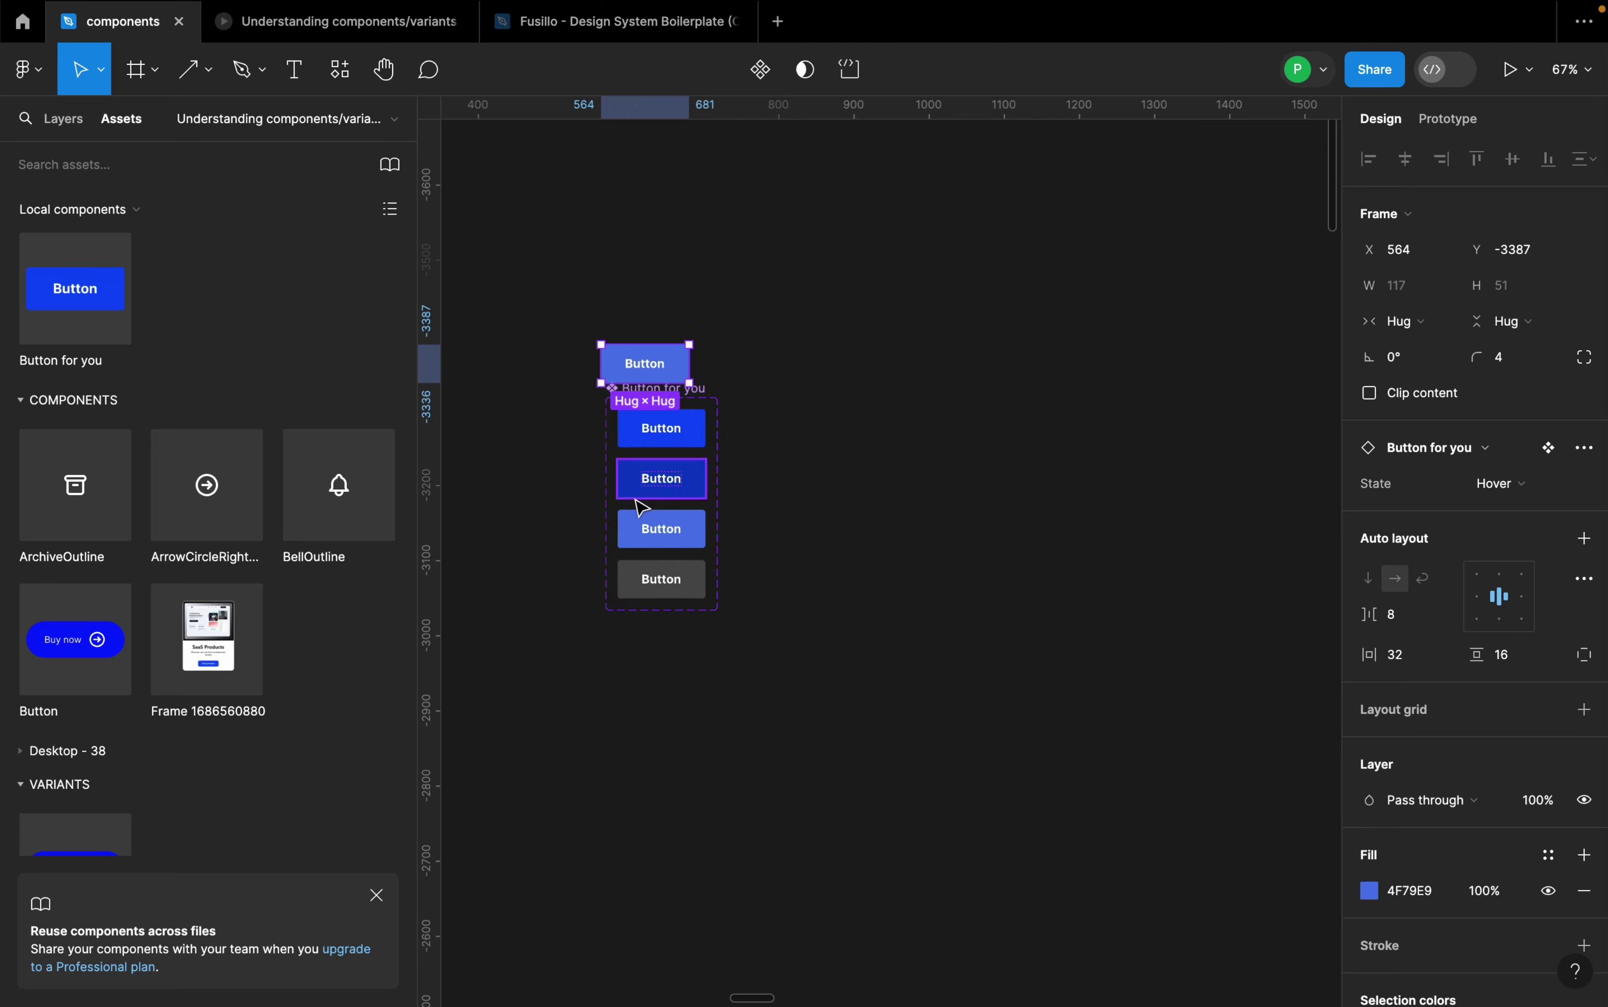
scroll(656, 527, down, 3)
scroll(656, 526, right, 3)
scroll(665, 532, down, 10)
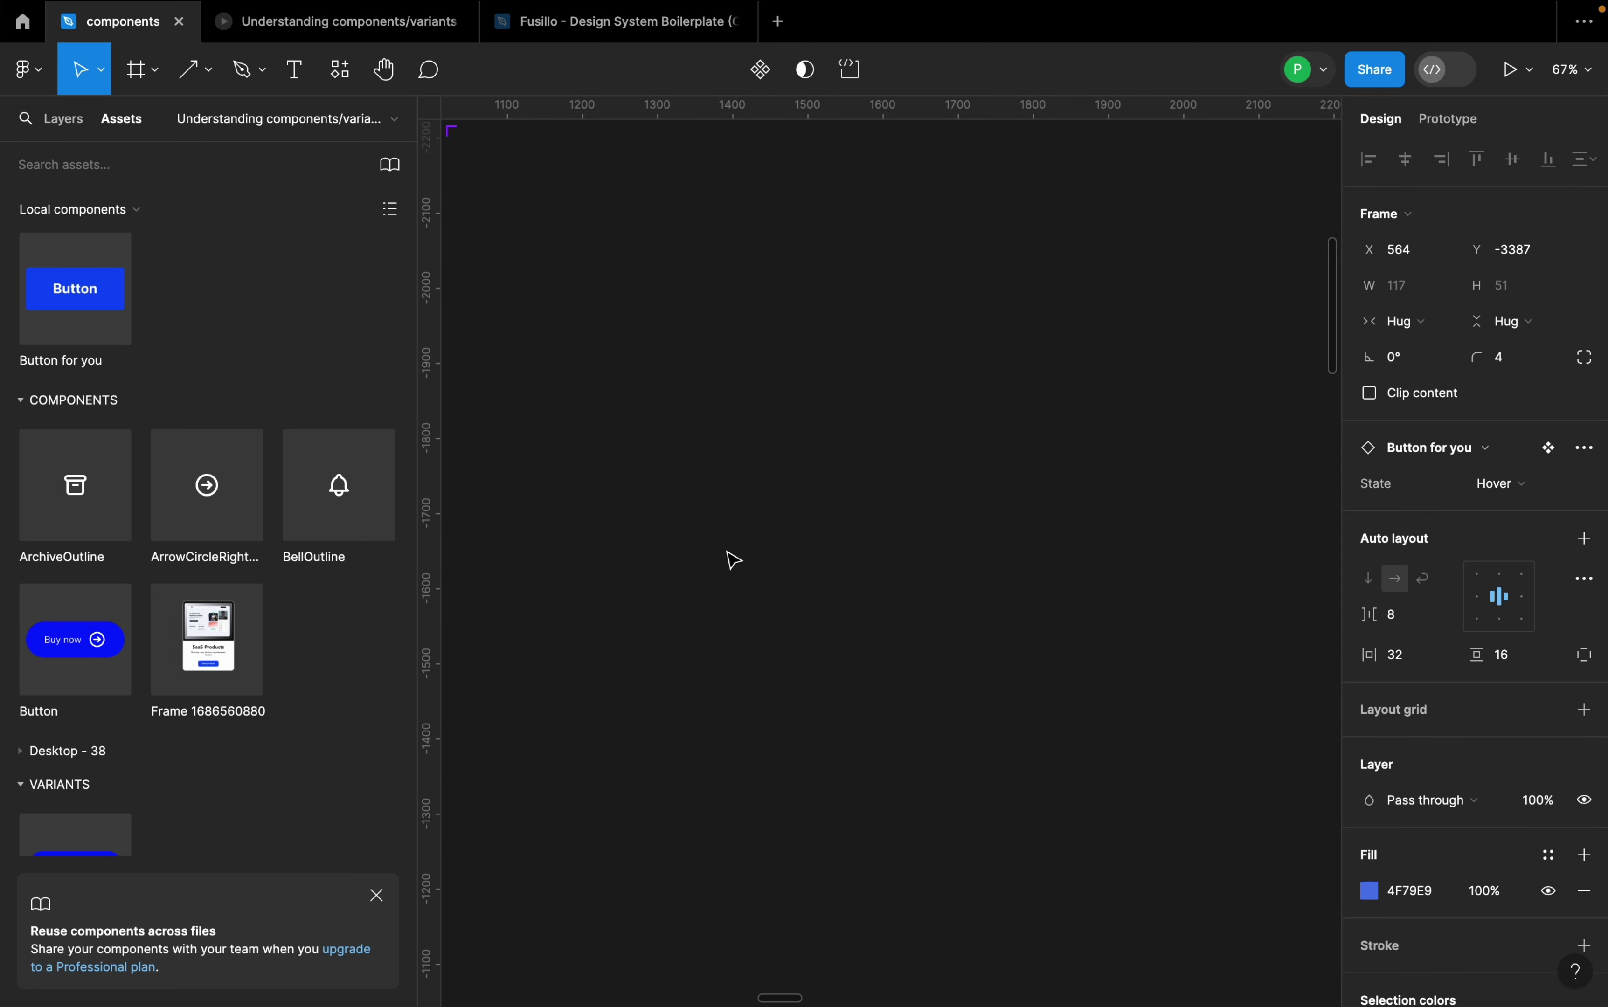
scroll(1148, 842, down, 5)
scroll(1148, 843, right, 5)
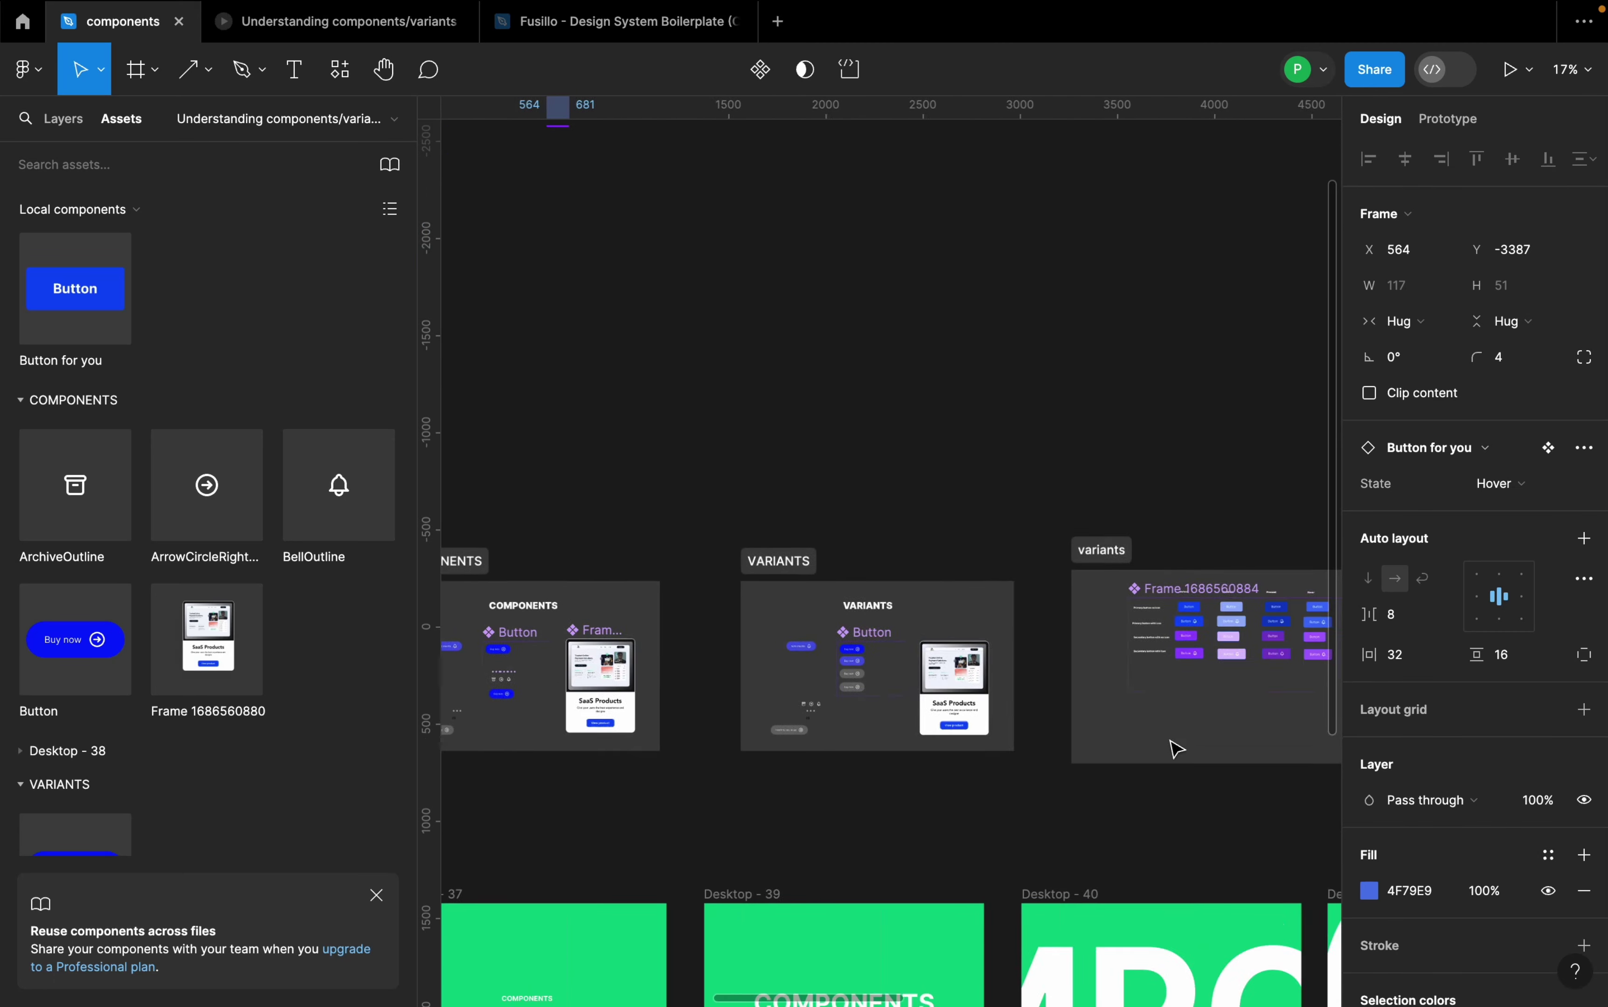
scroll(982, 611, up, 3)
scroll(982, 612, up, 5)
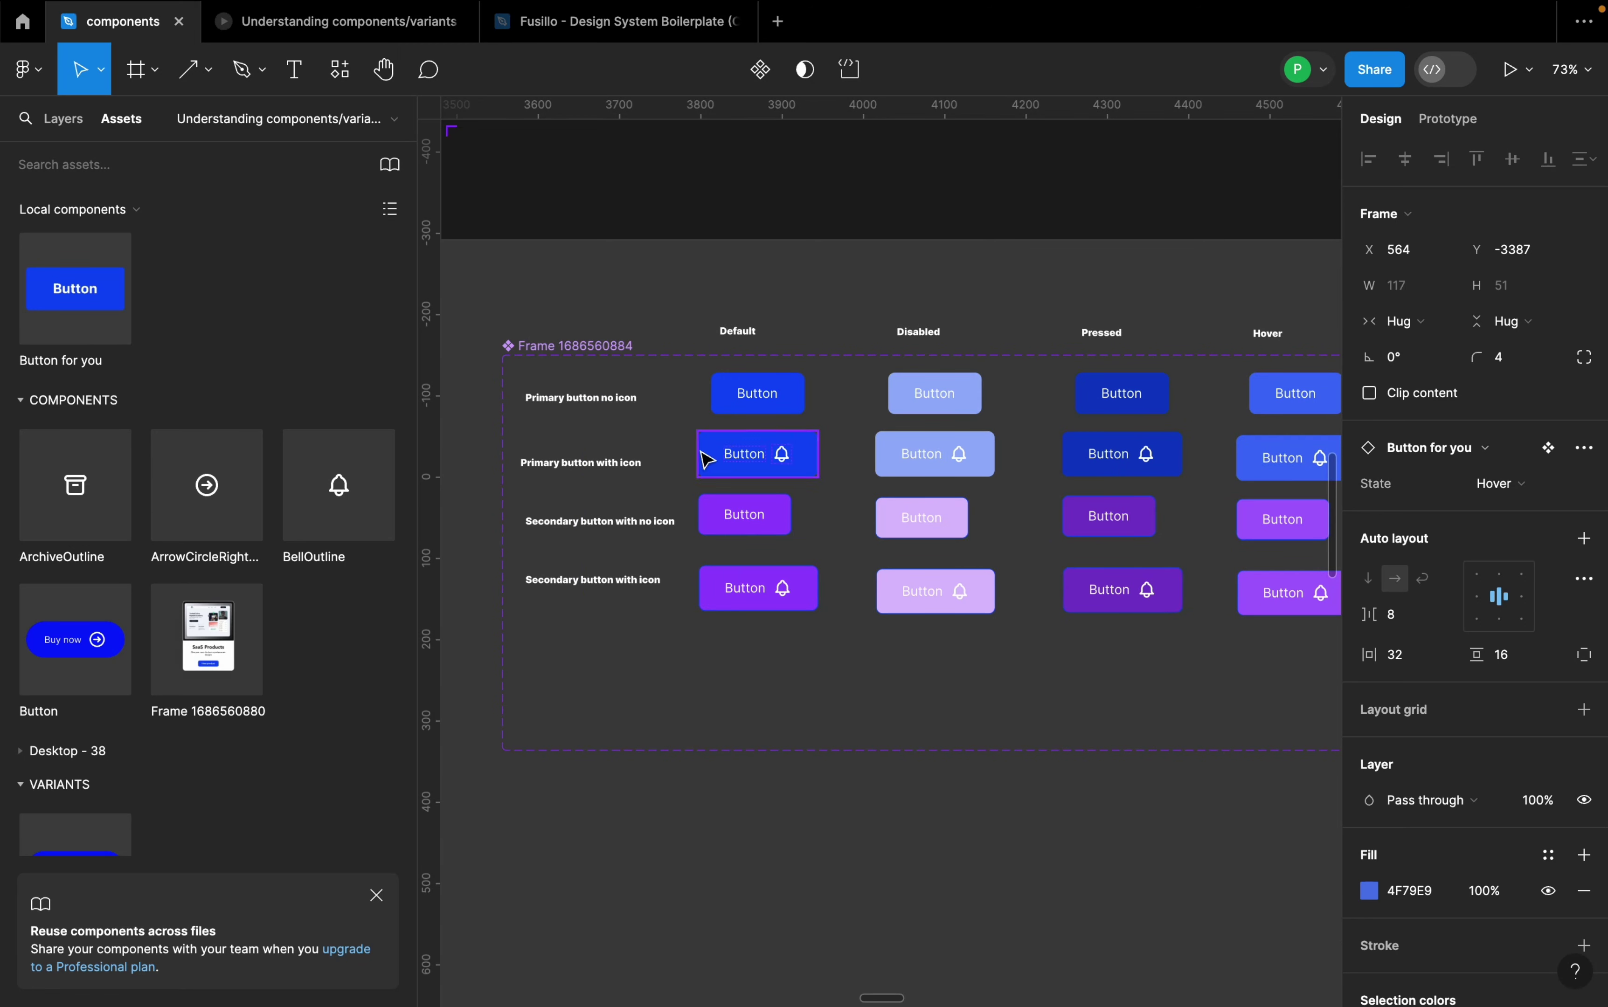
scroll(686, 451, down, 2)
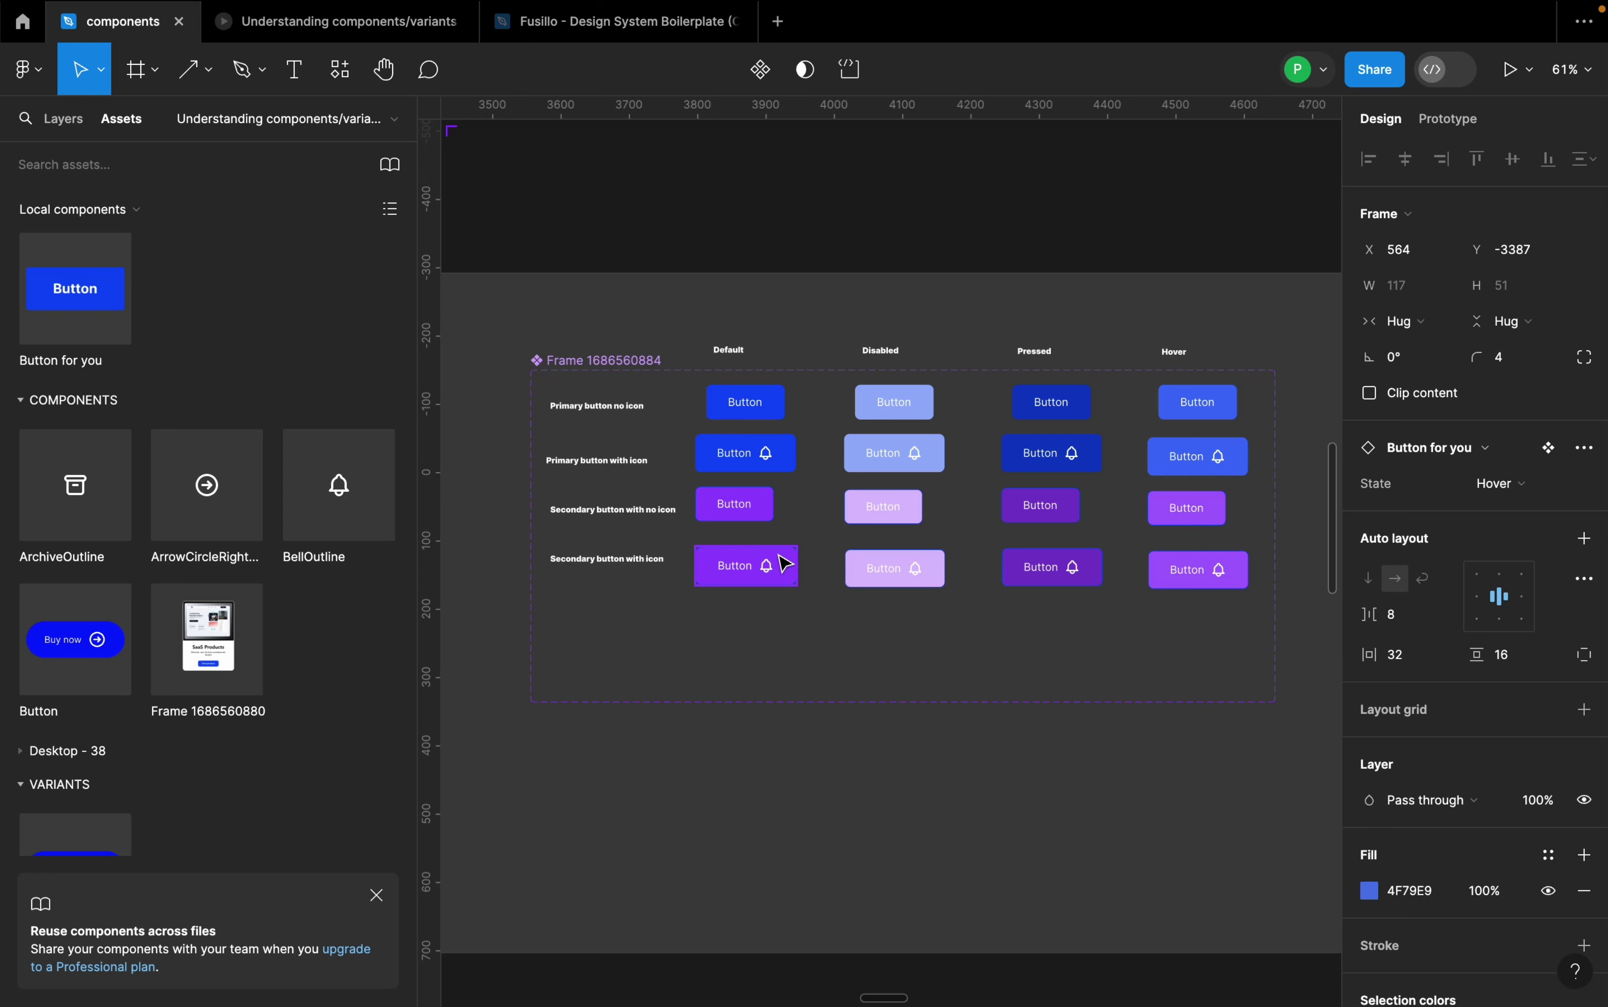
scroll(786, 565, down, 3)
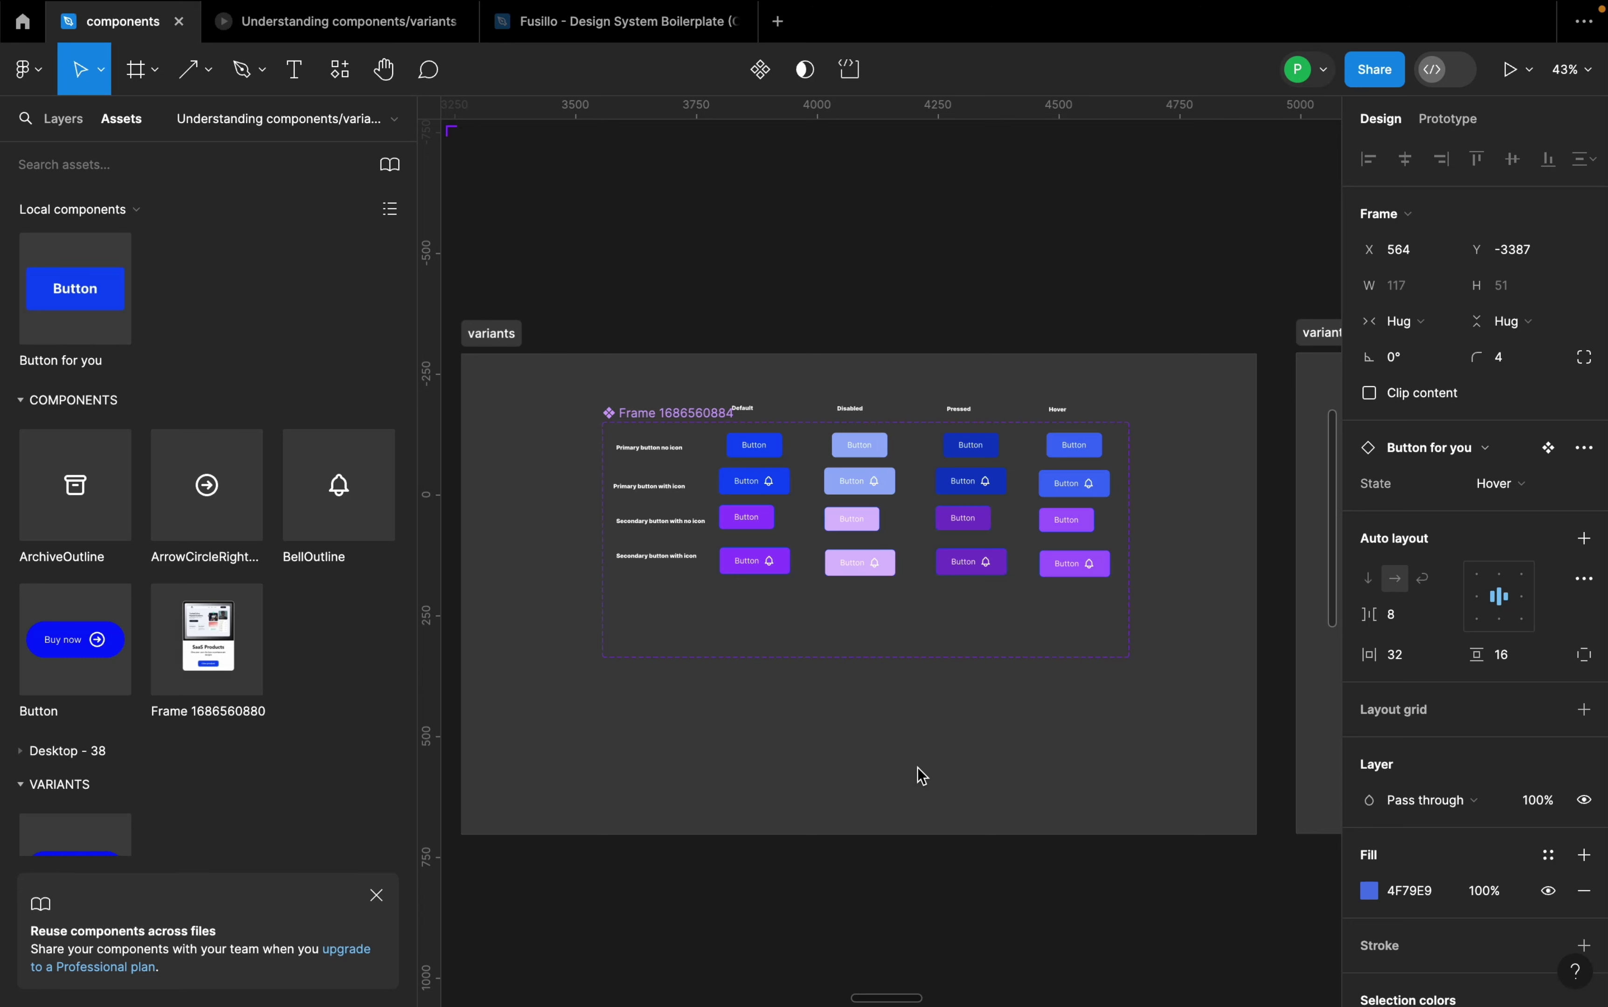
scroll(579, 466, up, 5)
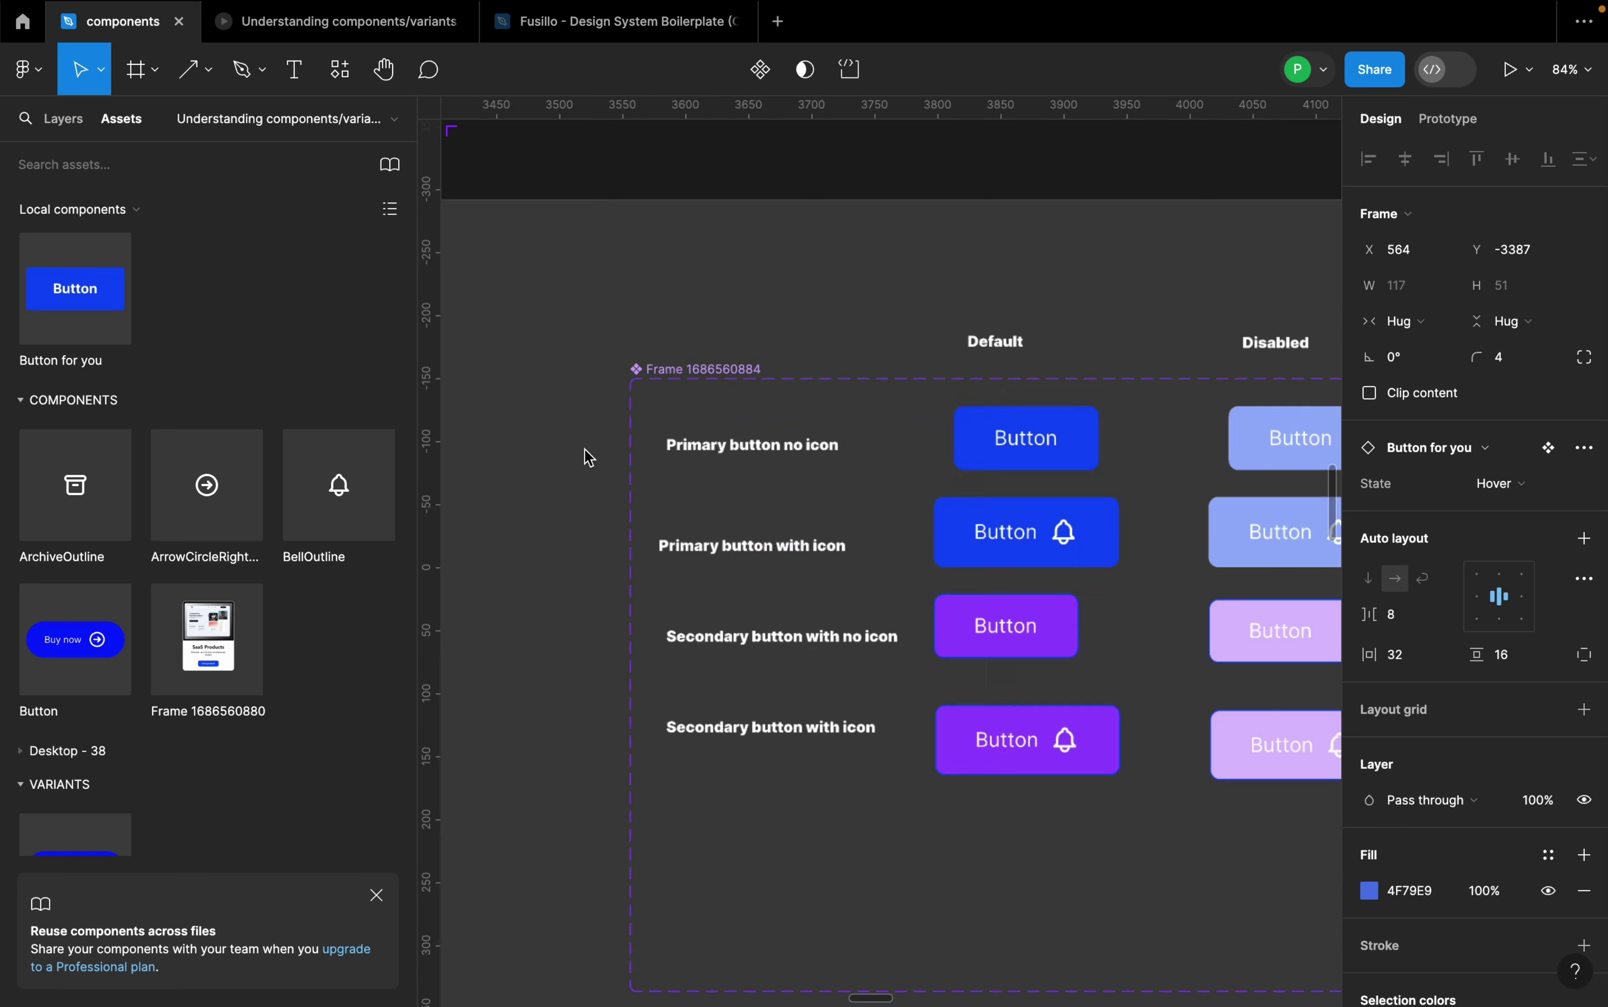
- Move the four row labels, 'Primary button no icon' through 'Secondary button with icon', beside the component set
click(748, 450)
shift+click(773, 551)
shift+click(807, 639)
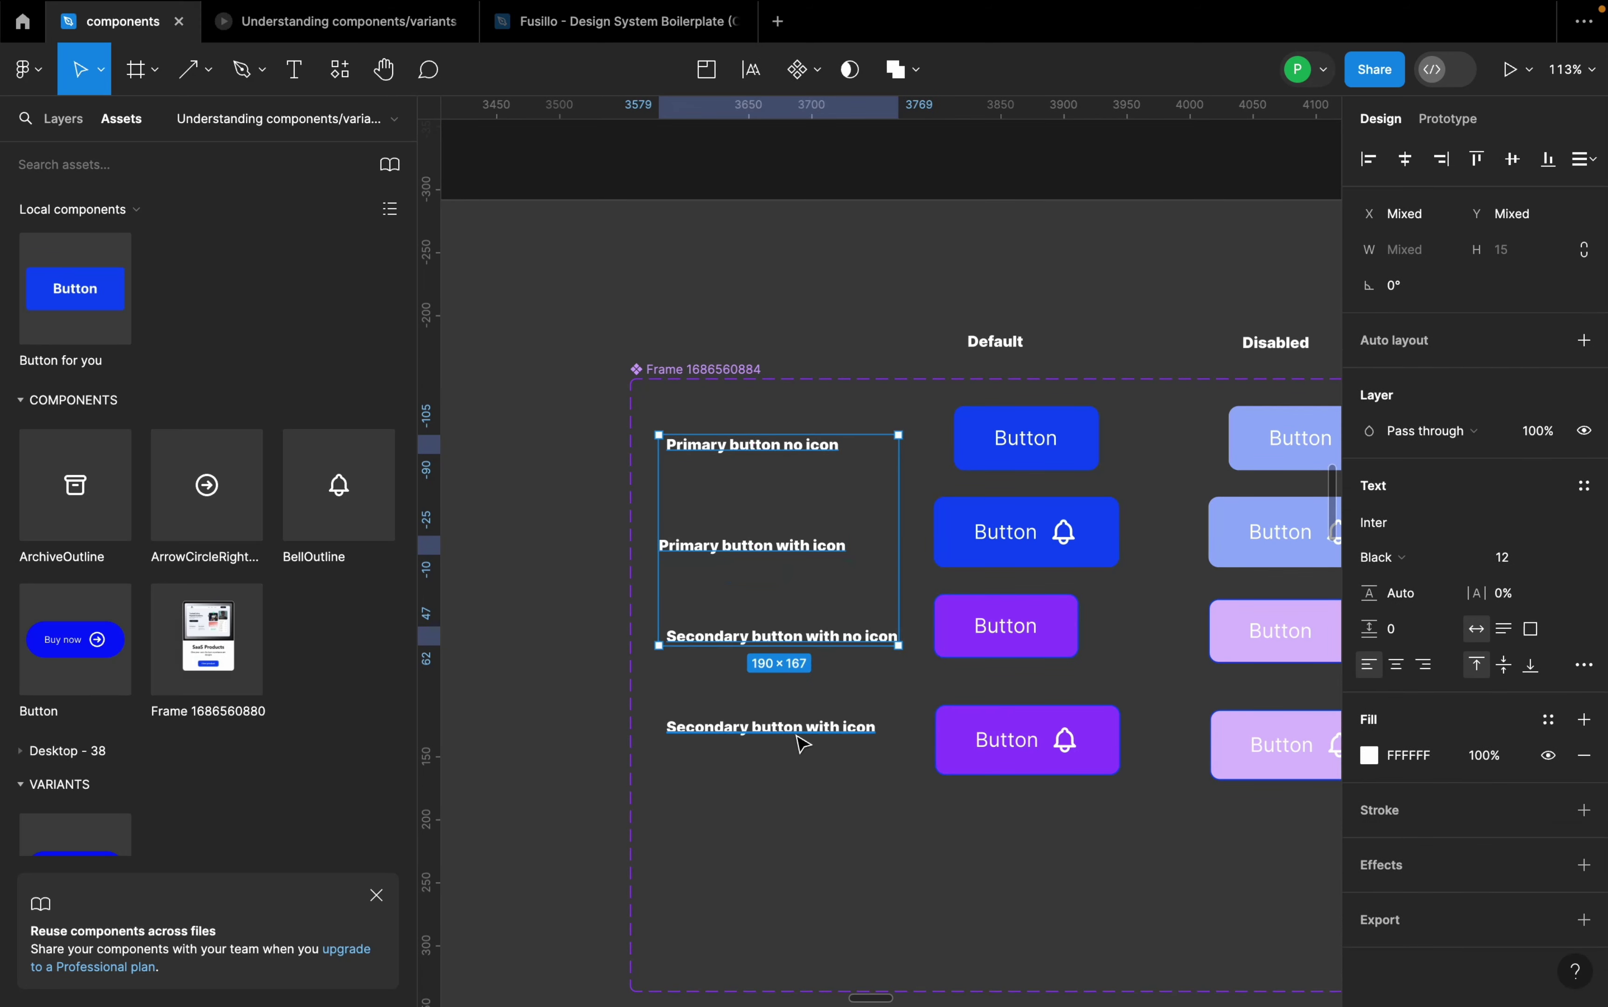
shift+click(794, 732)
scroll(865, 756, down, 10)
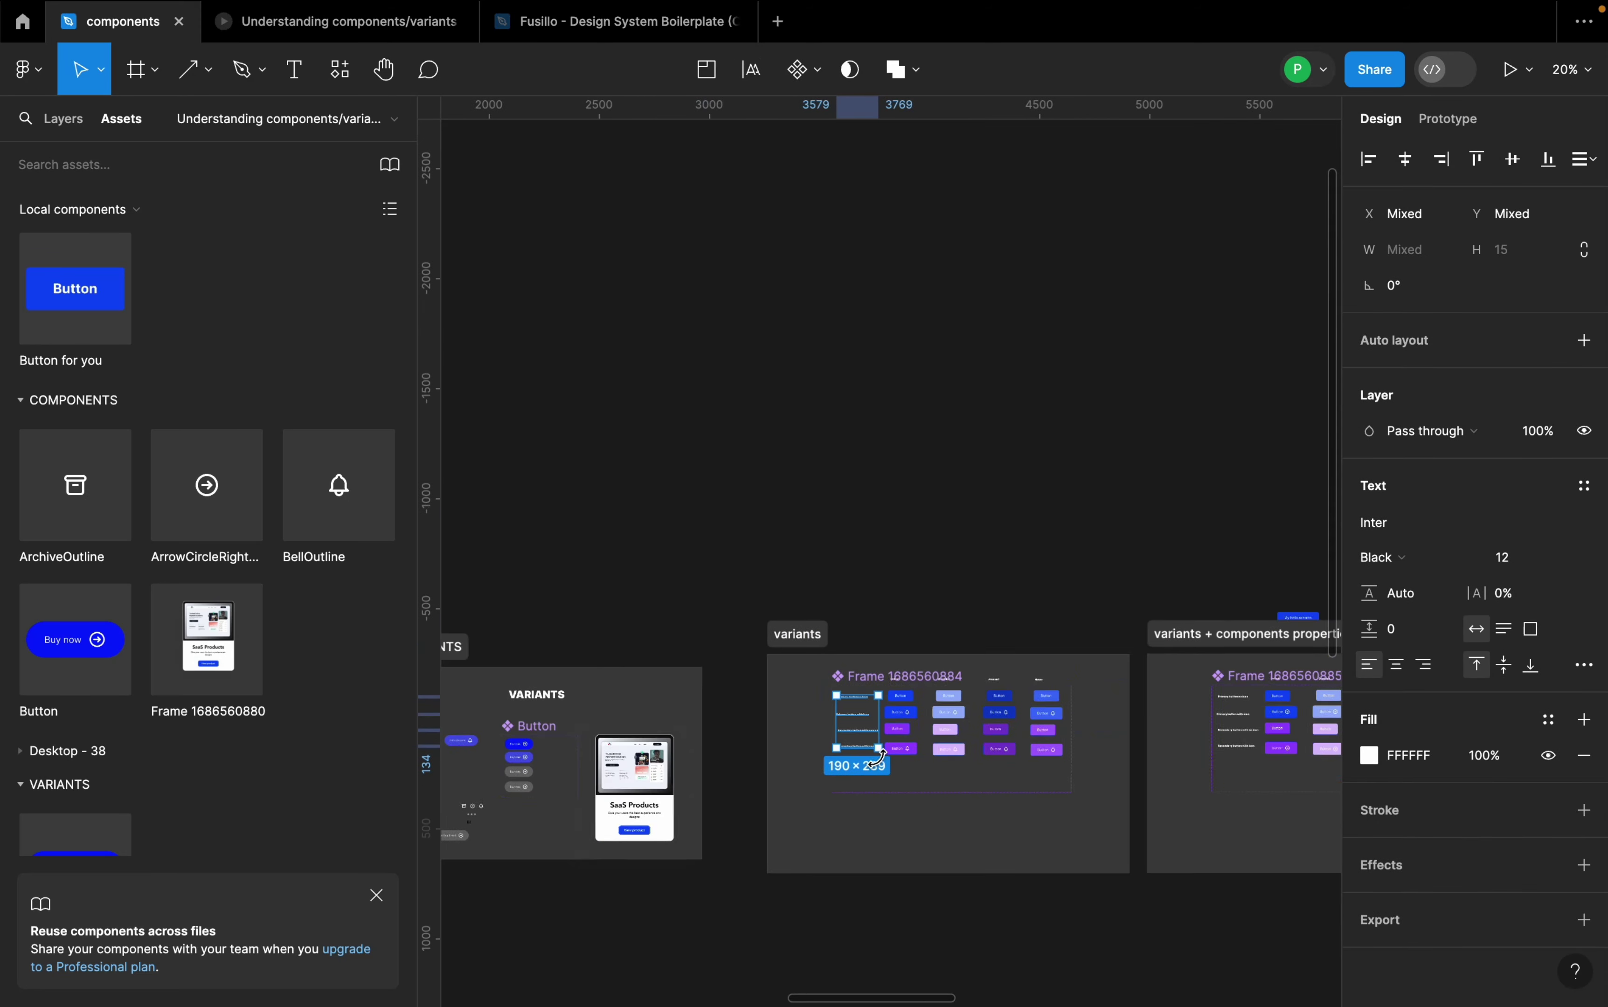
scroll(894, 760, up, 3)
scroll(897, 760, down, 5)
scroll(897, 759, down, 3)
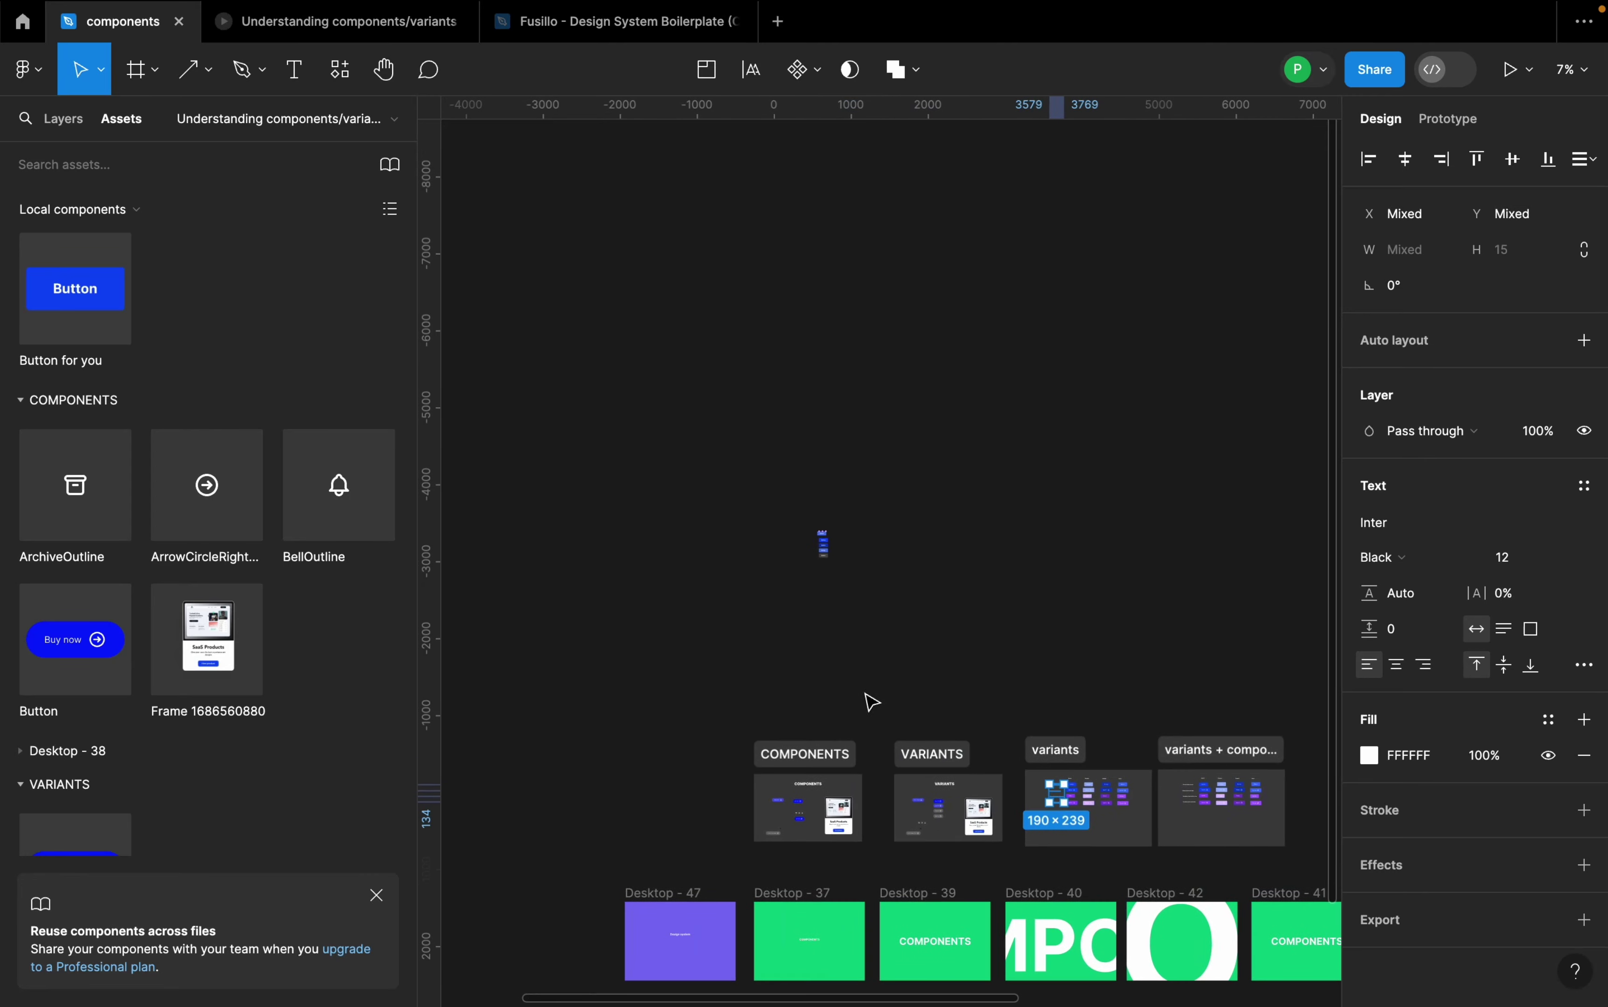
scroll(868, 704, up, 10)
scroll(732, 473, up, 4)
scroll(1095, 508, down, 5)
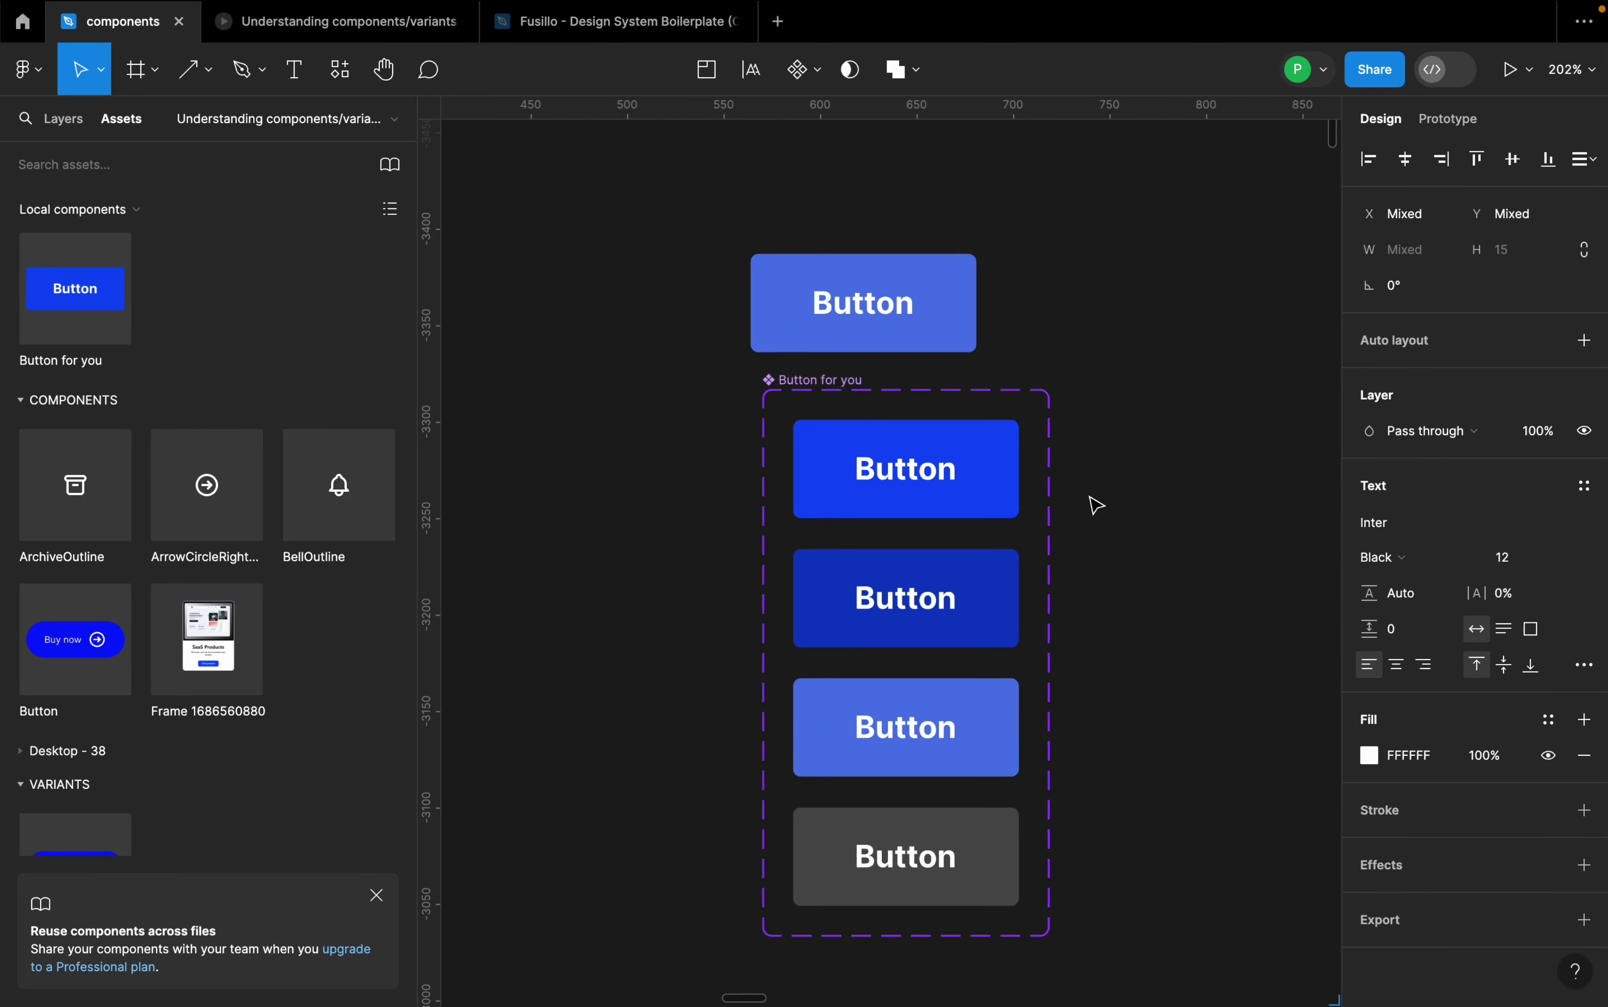
drag(929, 565, 771, 567)
- Clear the selection and reselect the 'Primary button no icon' label
scroll(1073, 533, up, 3)
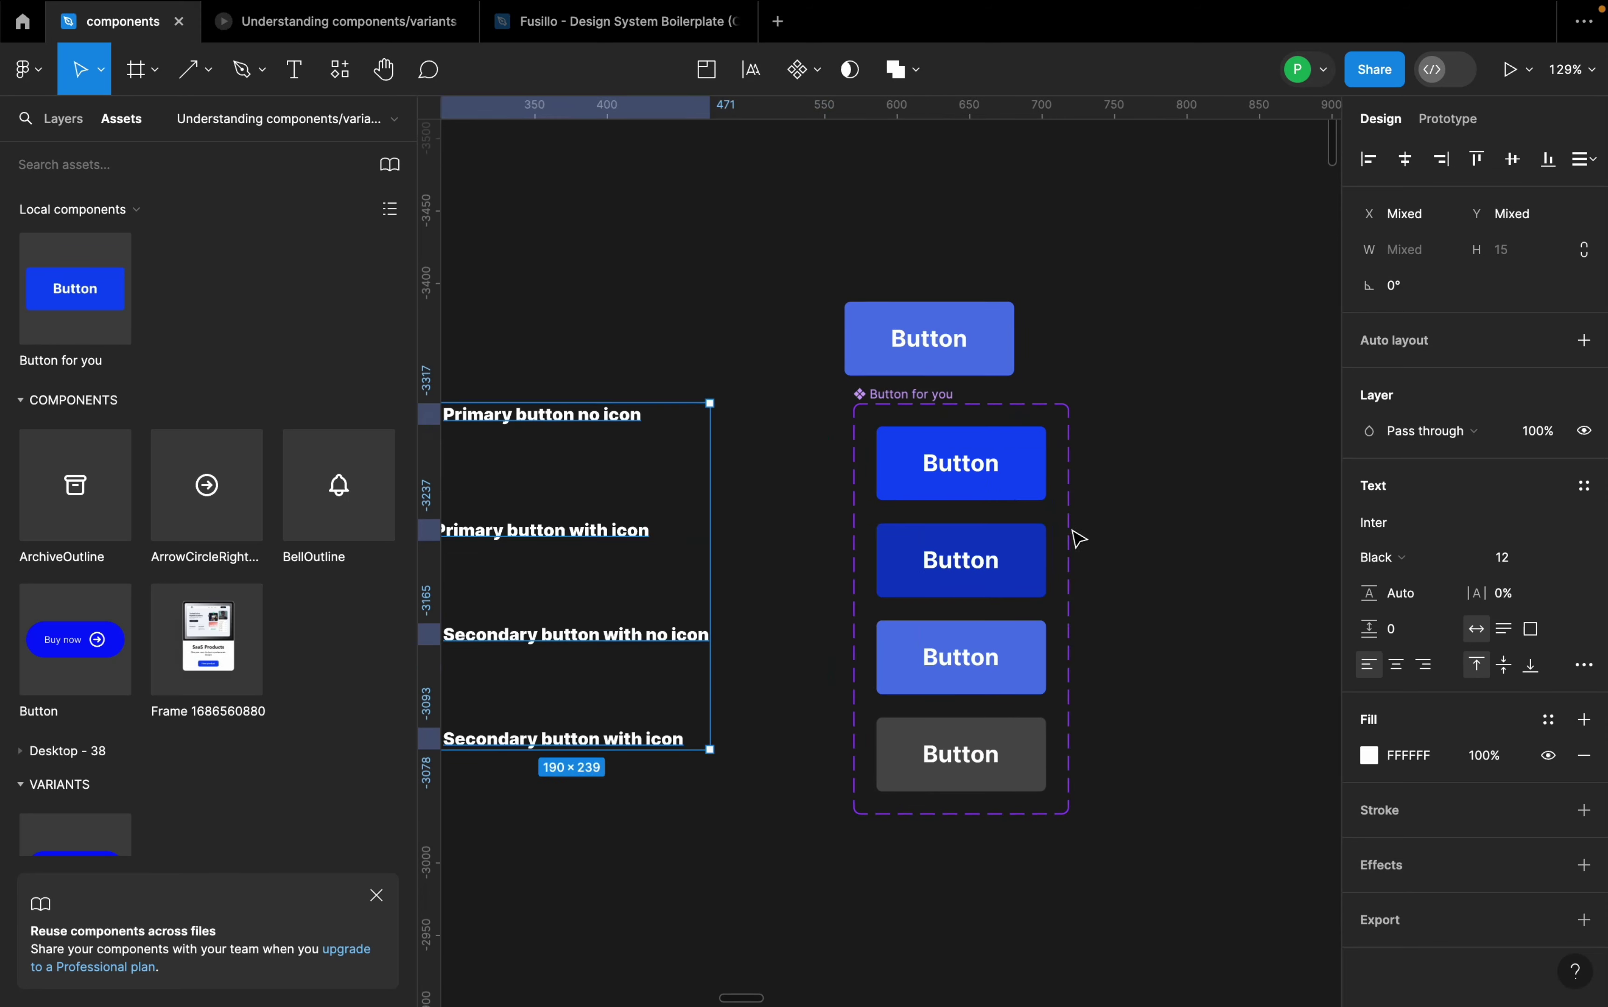
click(681, 432)
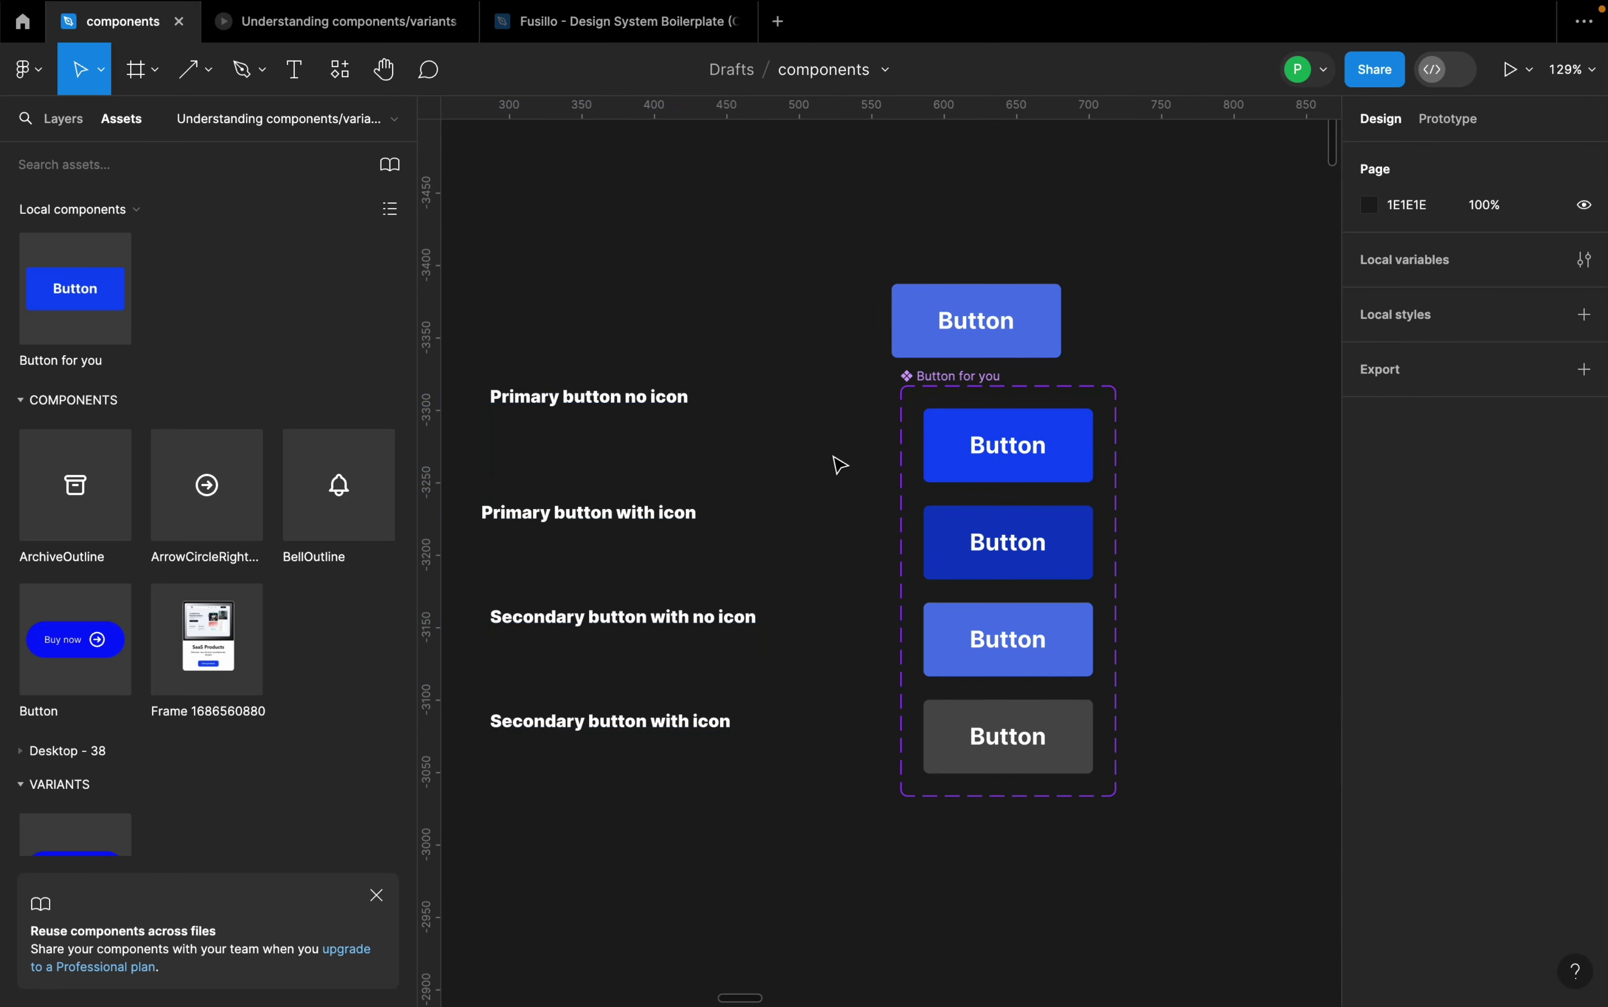
click(634, 416)
scroll(995, 564, down, 1)
- Widen the Button for you component set to 576 wide
click(983, 393)
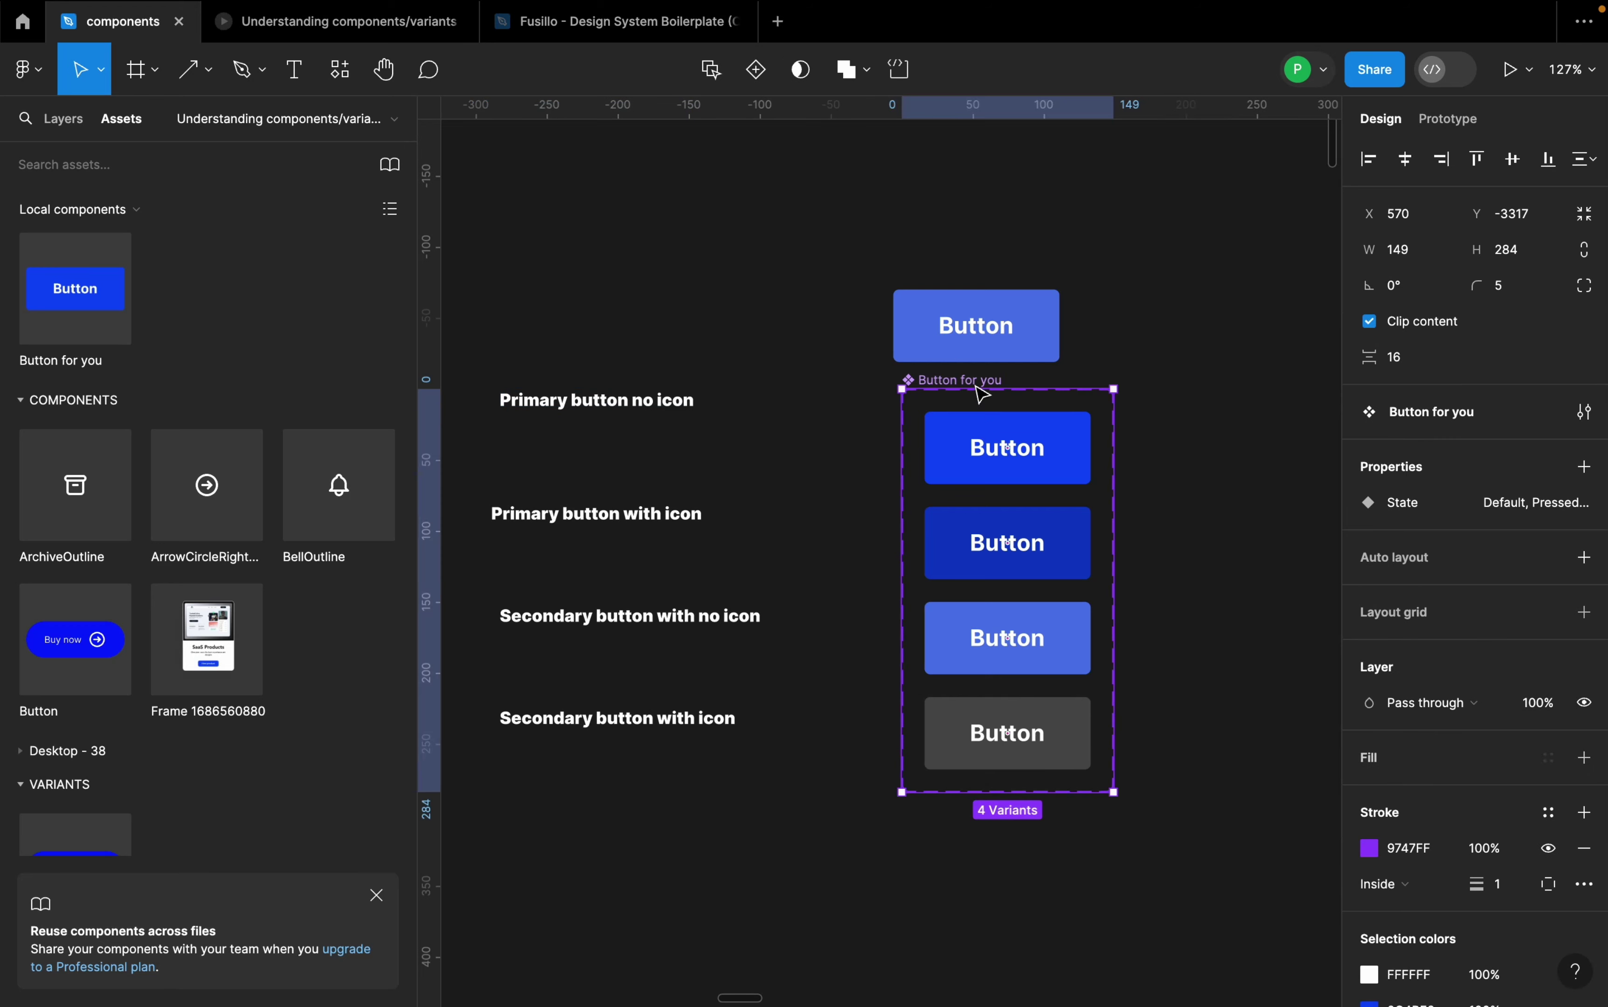
click(1043, 718)
click(1180, 591)
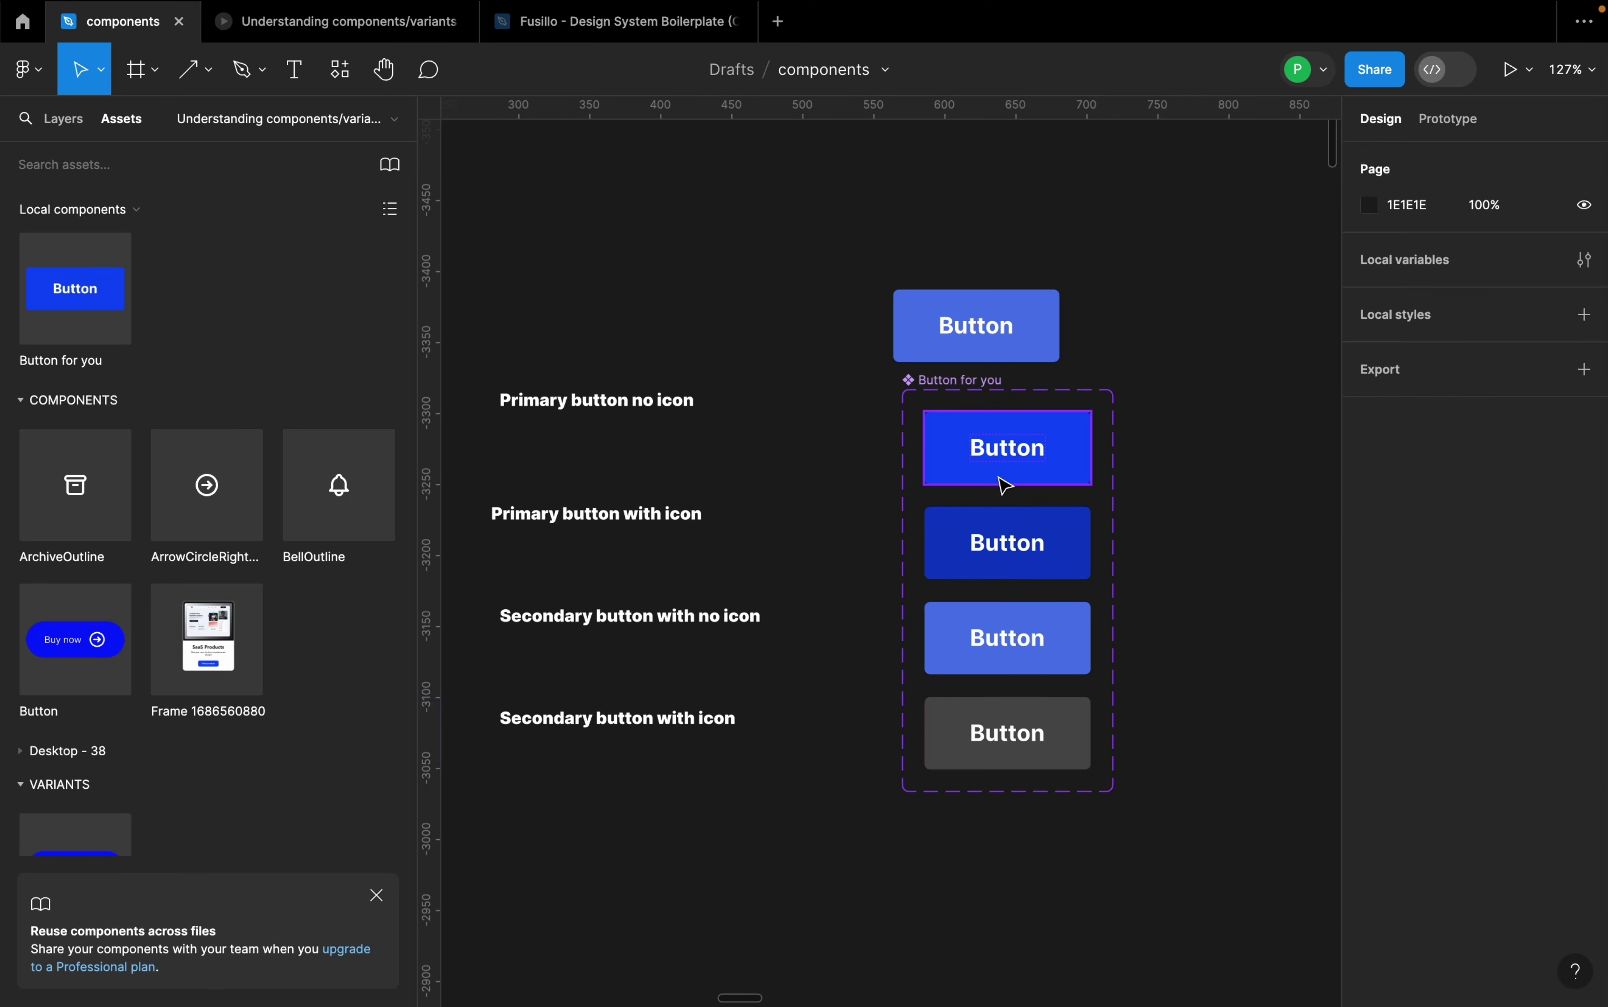
click(990, 386)
scroll(1050, 515, right, 1)
scroll(1050, 515, right, 2)
drag(979, 556, 1306, 539)
scroll(1229, 565, left, 2)
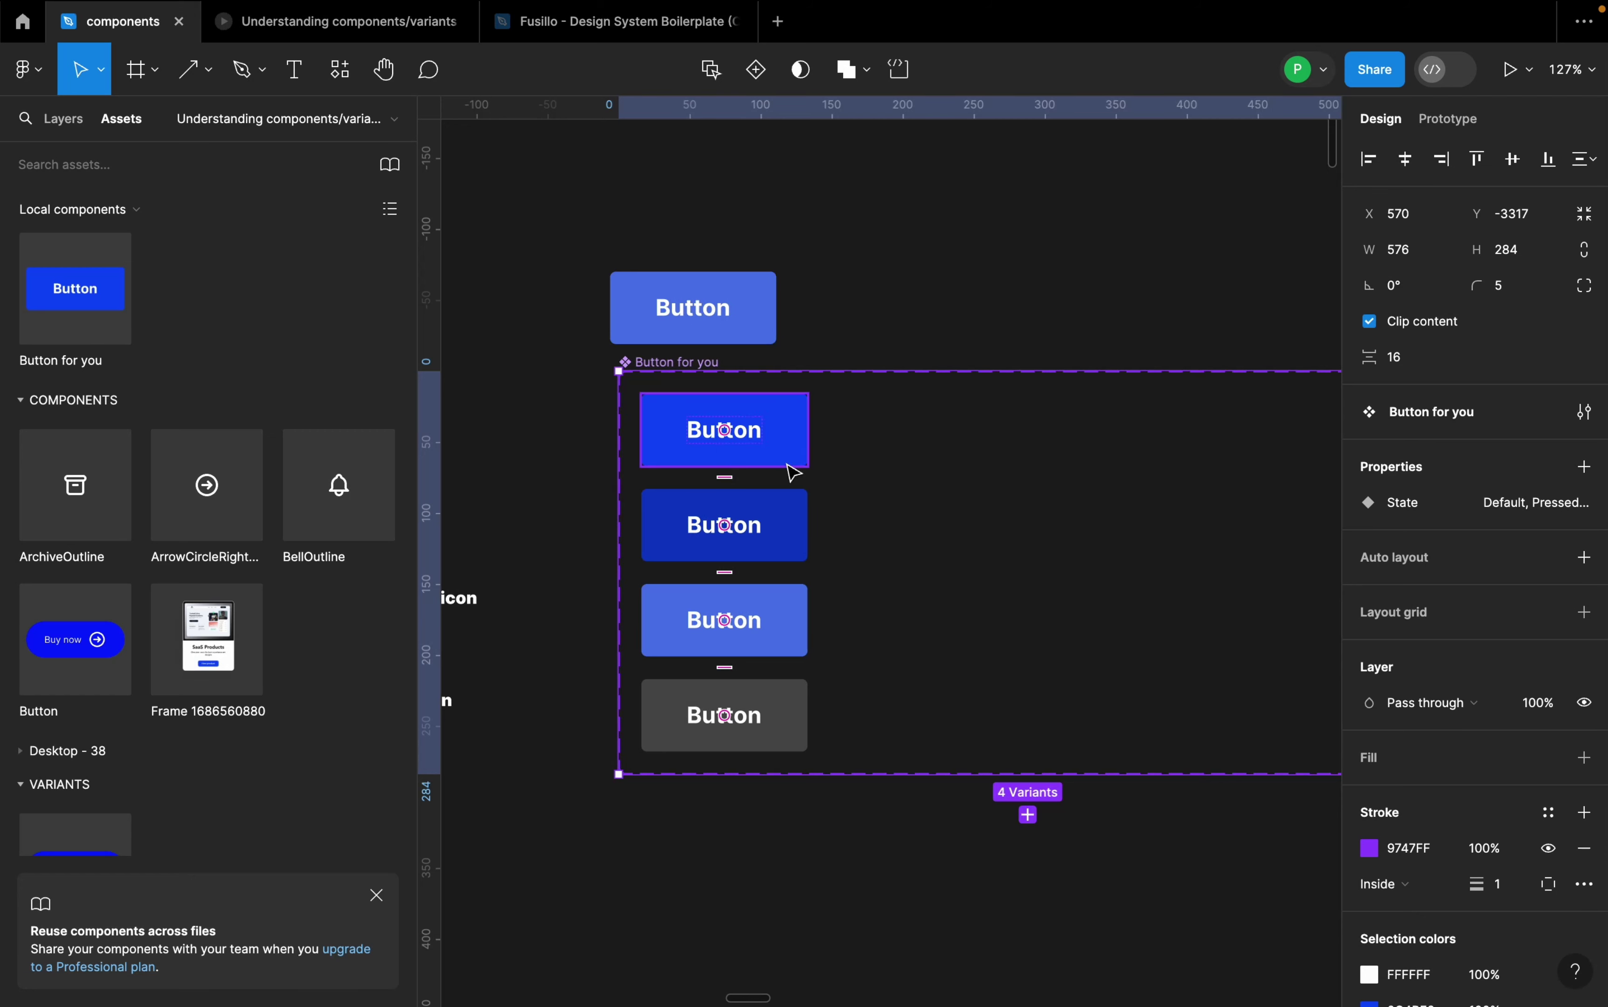
- Alt-drag copies of the four variants into a second column on the right
click(787, 456)
shift+click(776, 531)
shift+click(781, 629)
shift+click(786, 717)
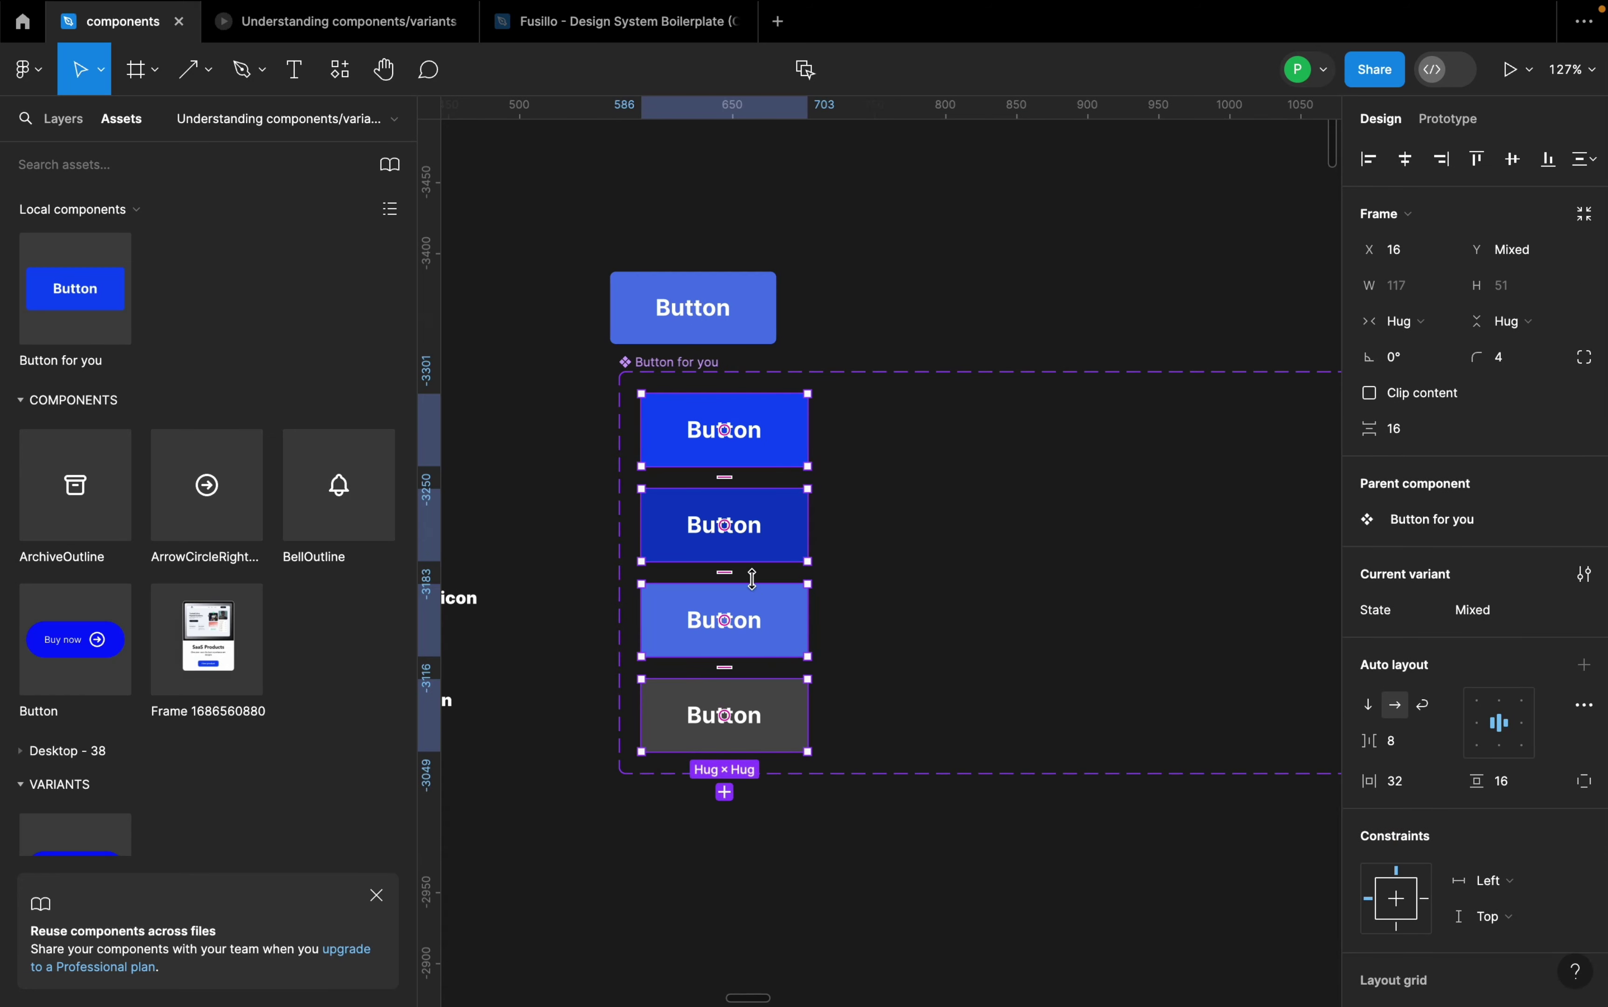
drag(763, 545, 1014, 546)
click(1109, 550)
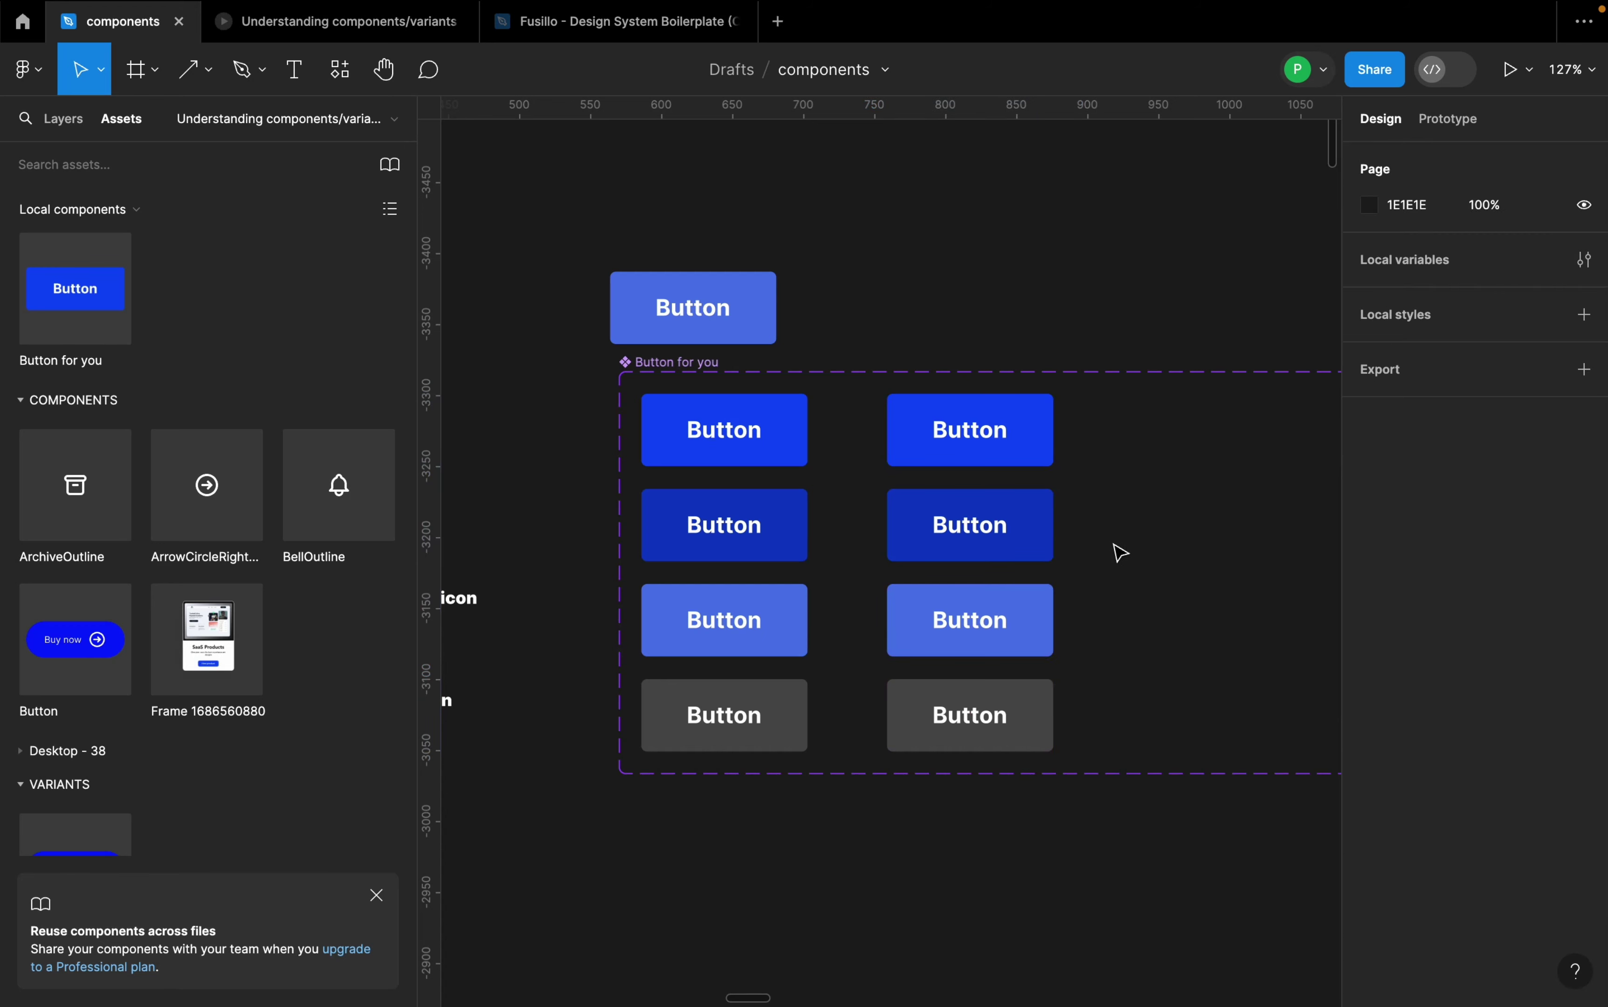
scroll(1105, 549, up, 1)
- Change the top-right duplicated variant's fill to purple
click(1007, 446)
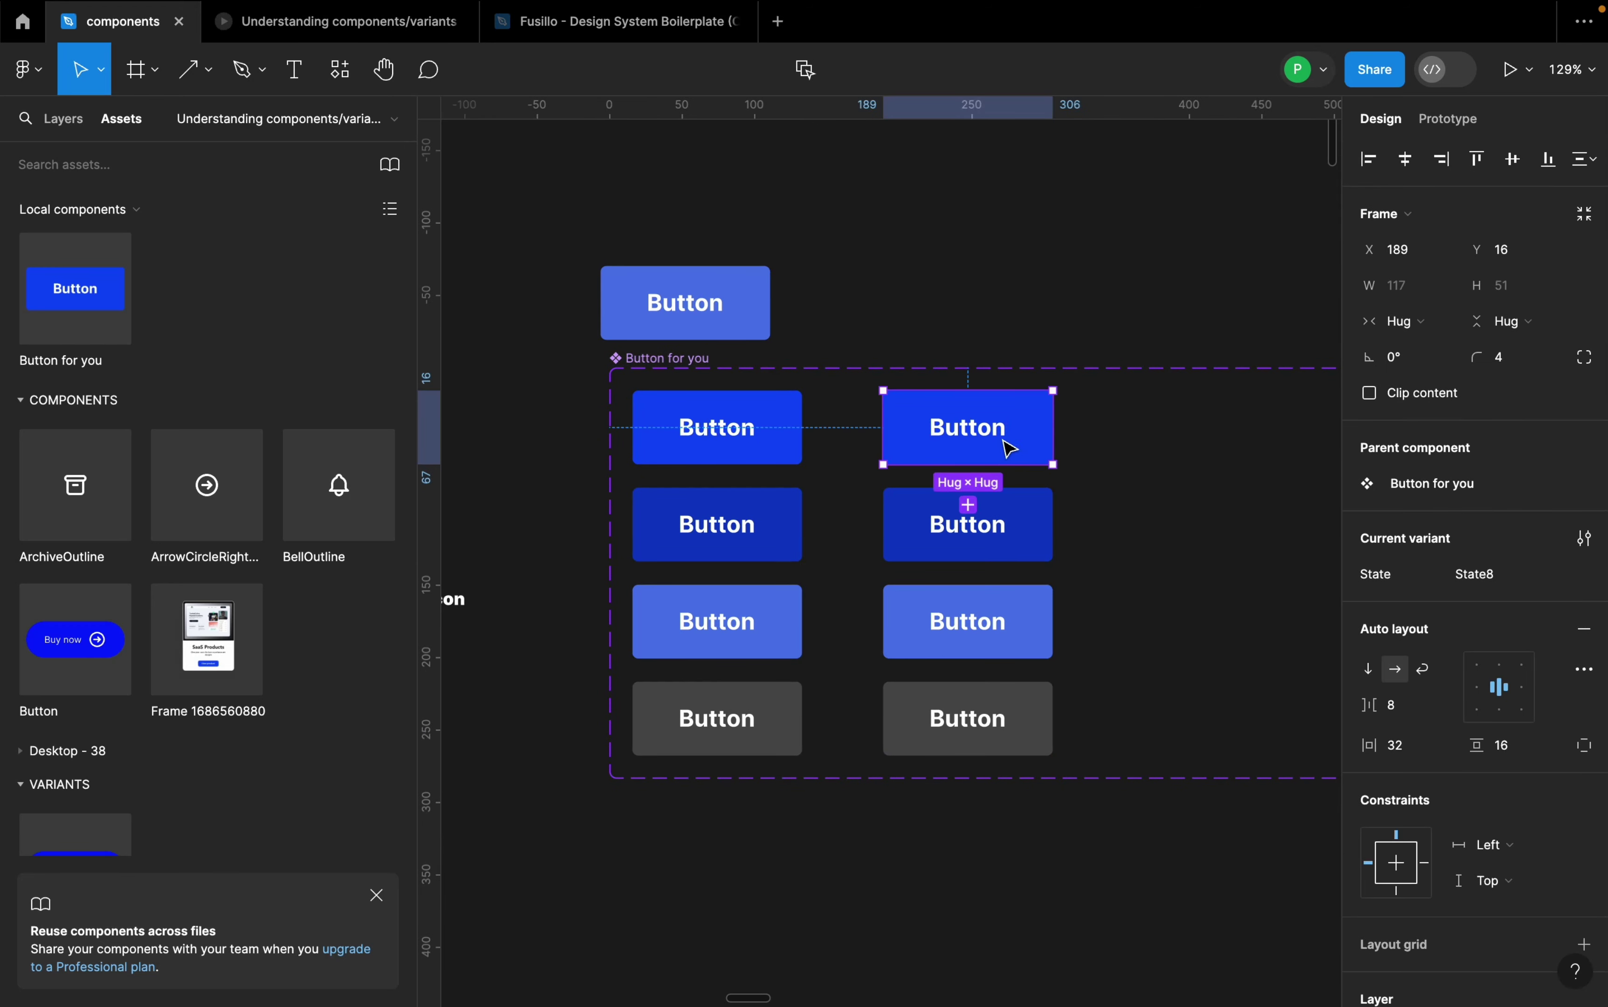
scroll(1338, 654, down, 3)
scroll(1519, 682, down, 3)
scroll(1203, 628, up, 4)
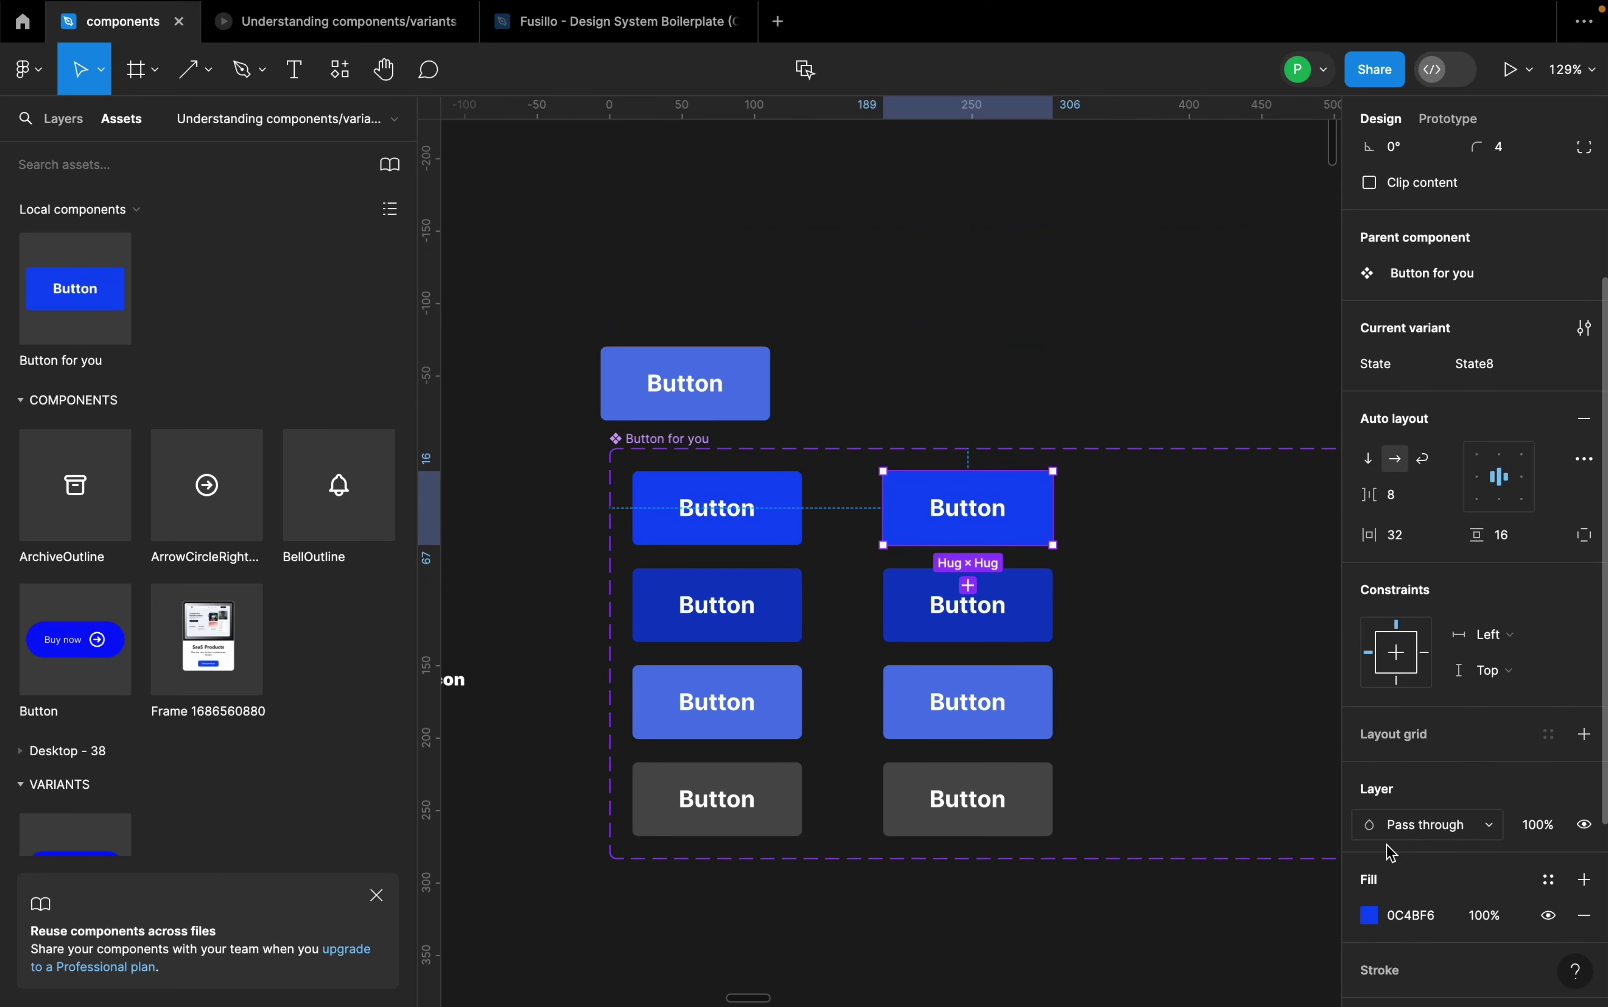
click(1372, 912)
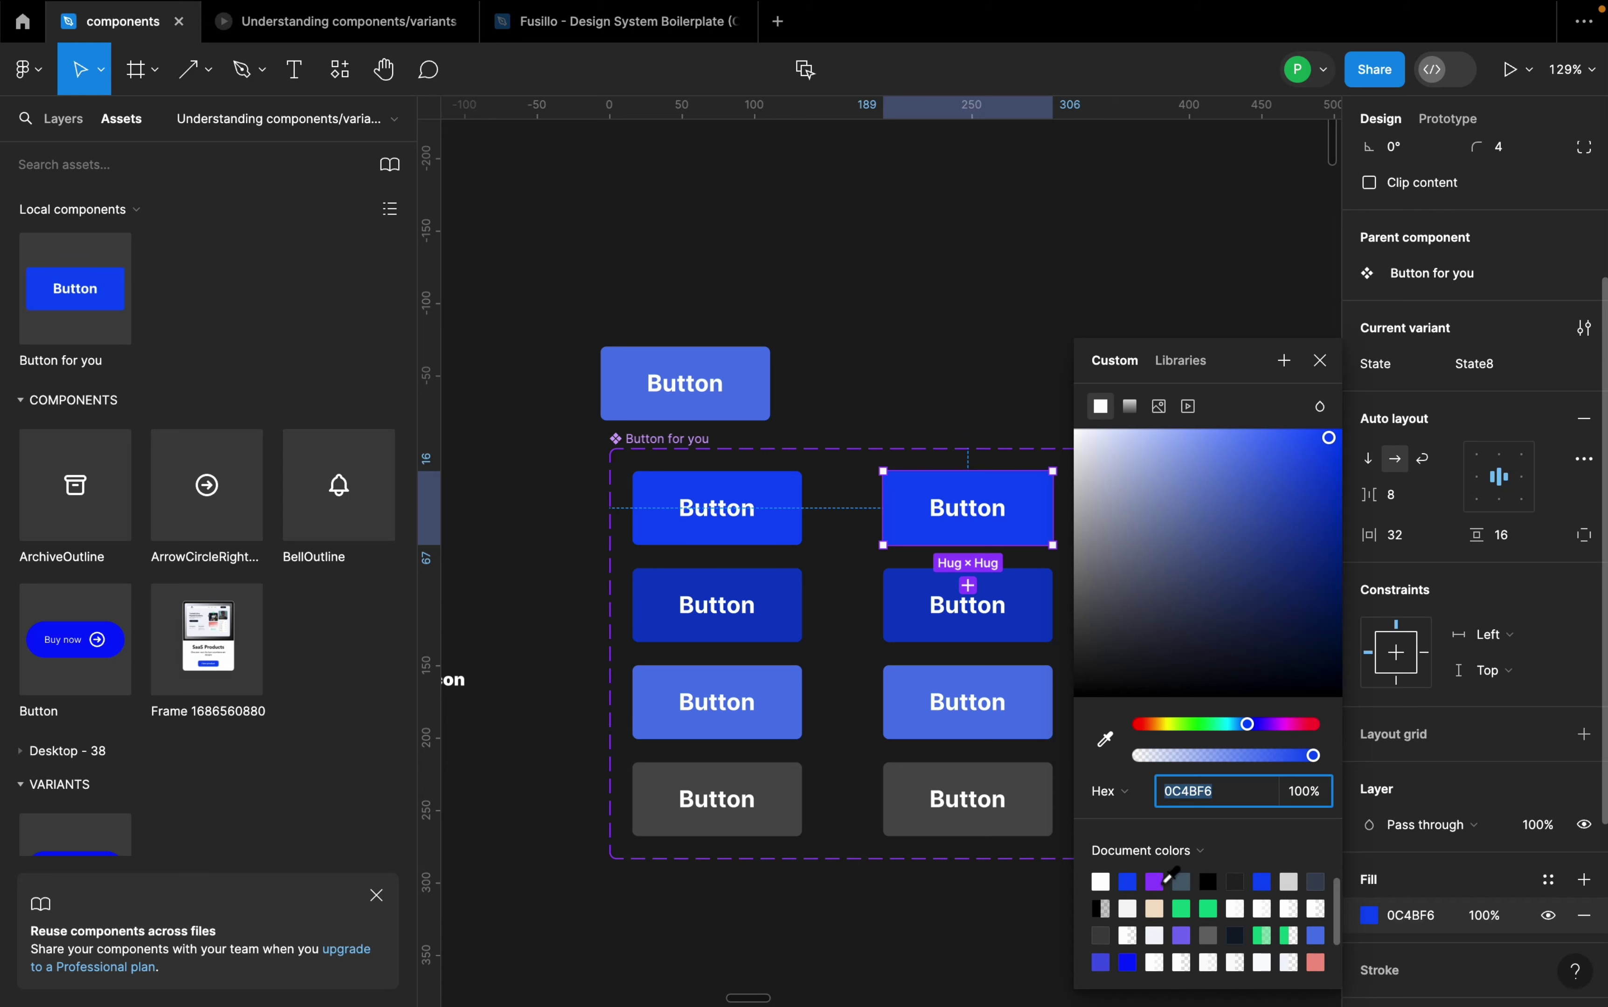
click(1156, 887)
click(1012, 361)
- Fill the second-row duplicate with the purple sampled from the top-right button
click(1029, 613)
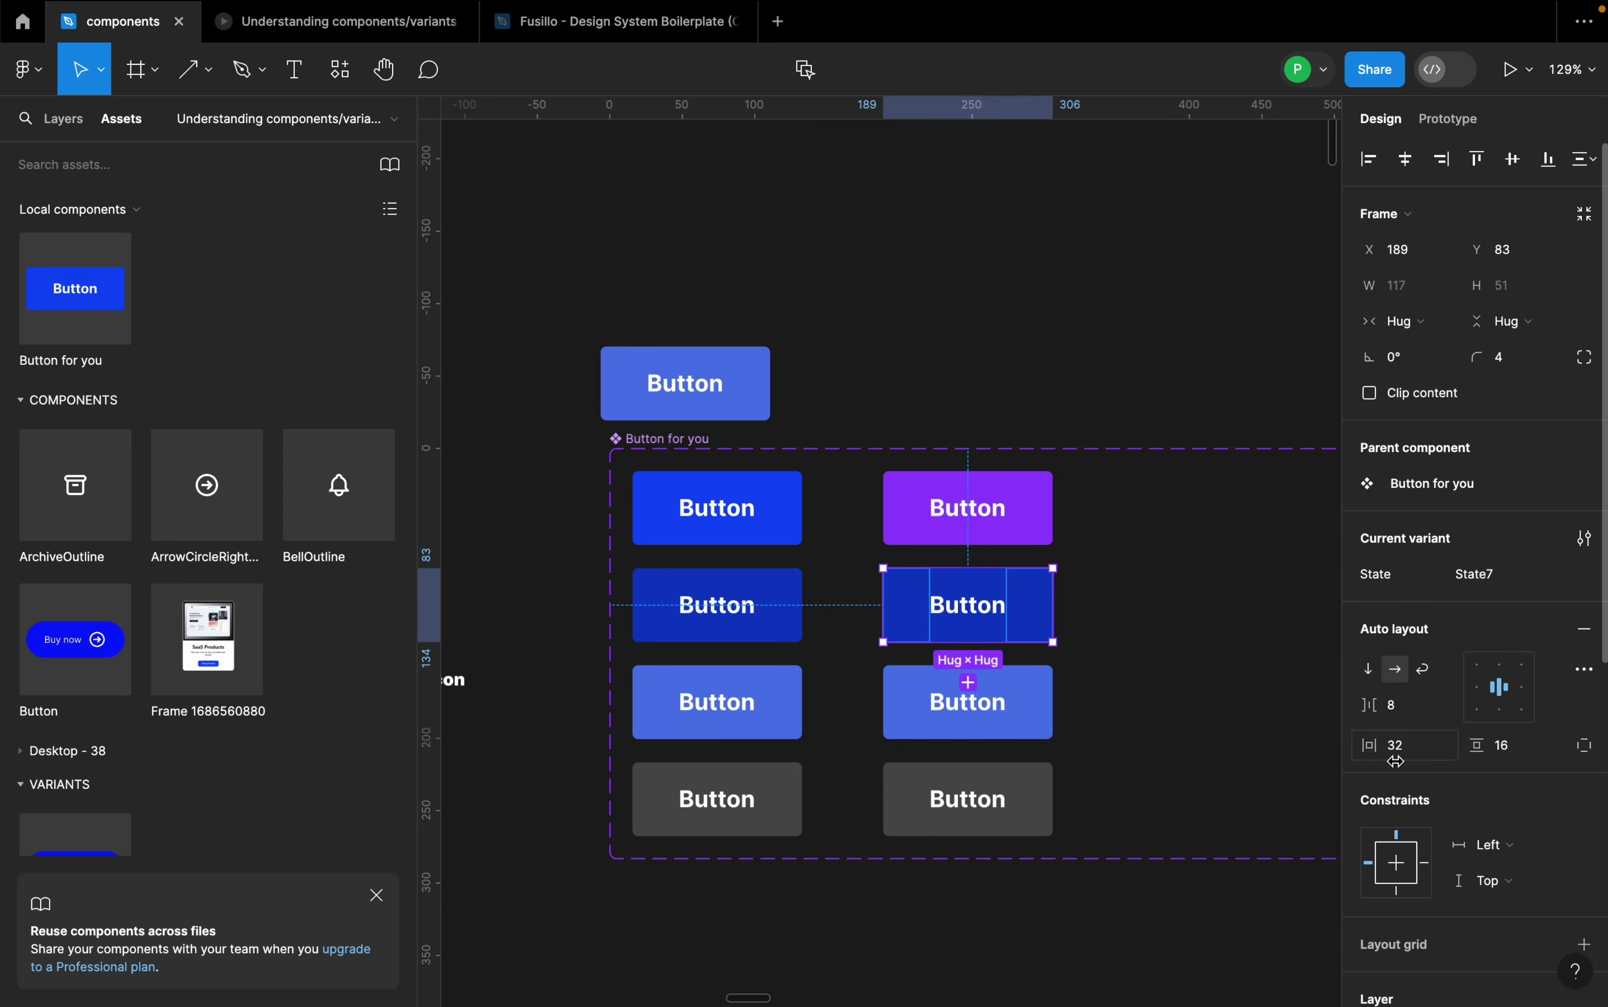
scroll(1394, 803, down, 3)
scroll(1398, 925, down, 2)
click(1370, 862)
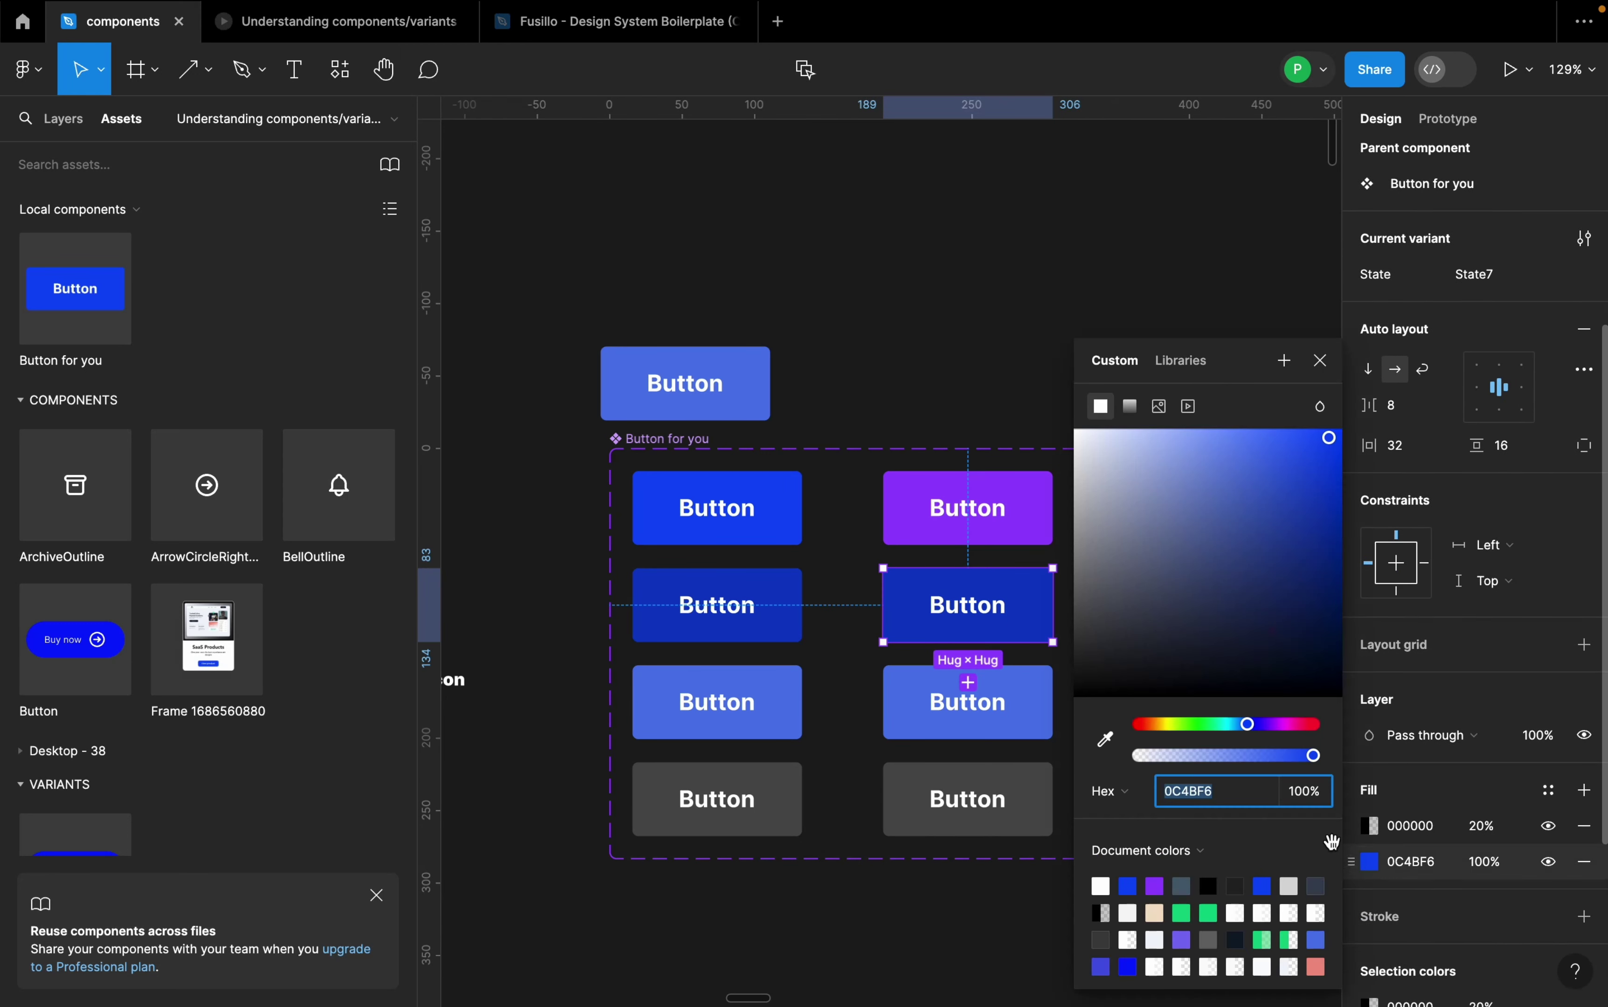
click(1106, 738)
click(1037, 524)
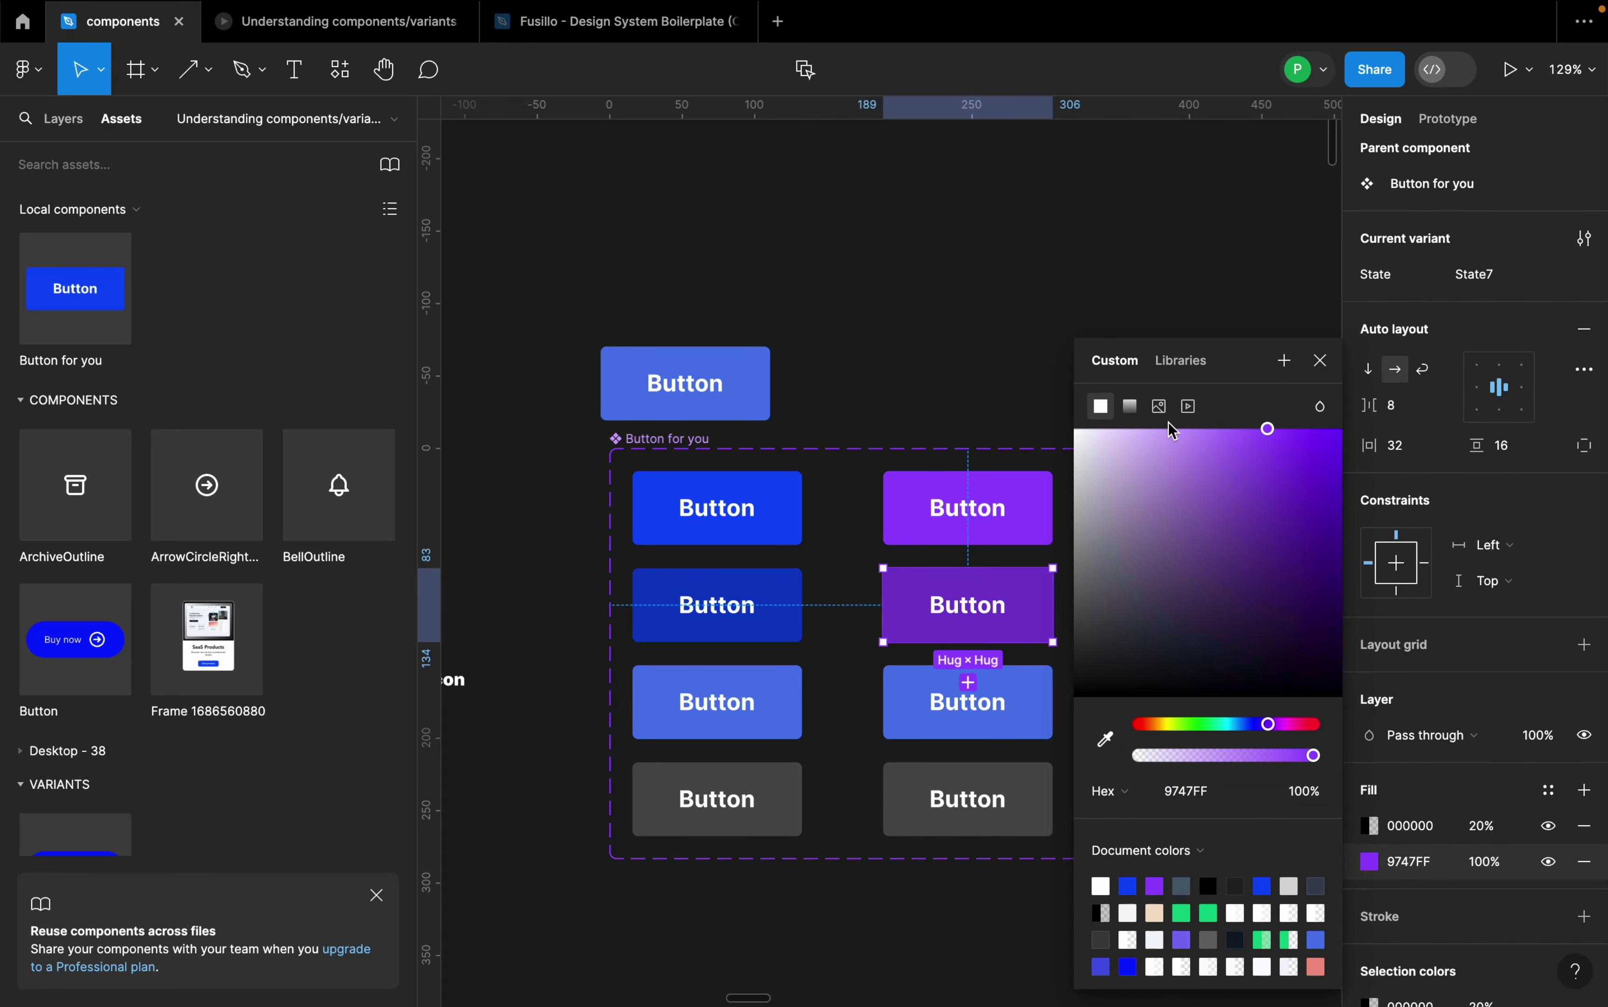
click(1320, 360)
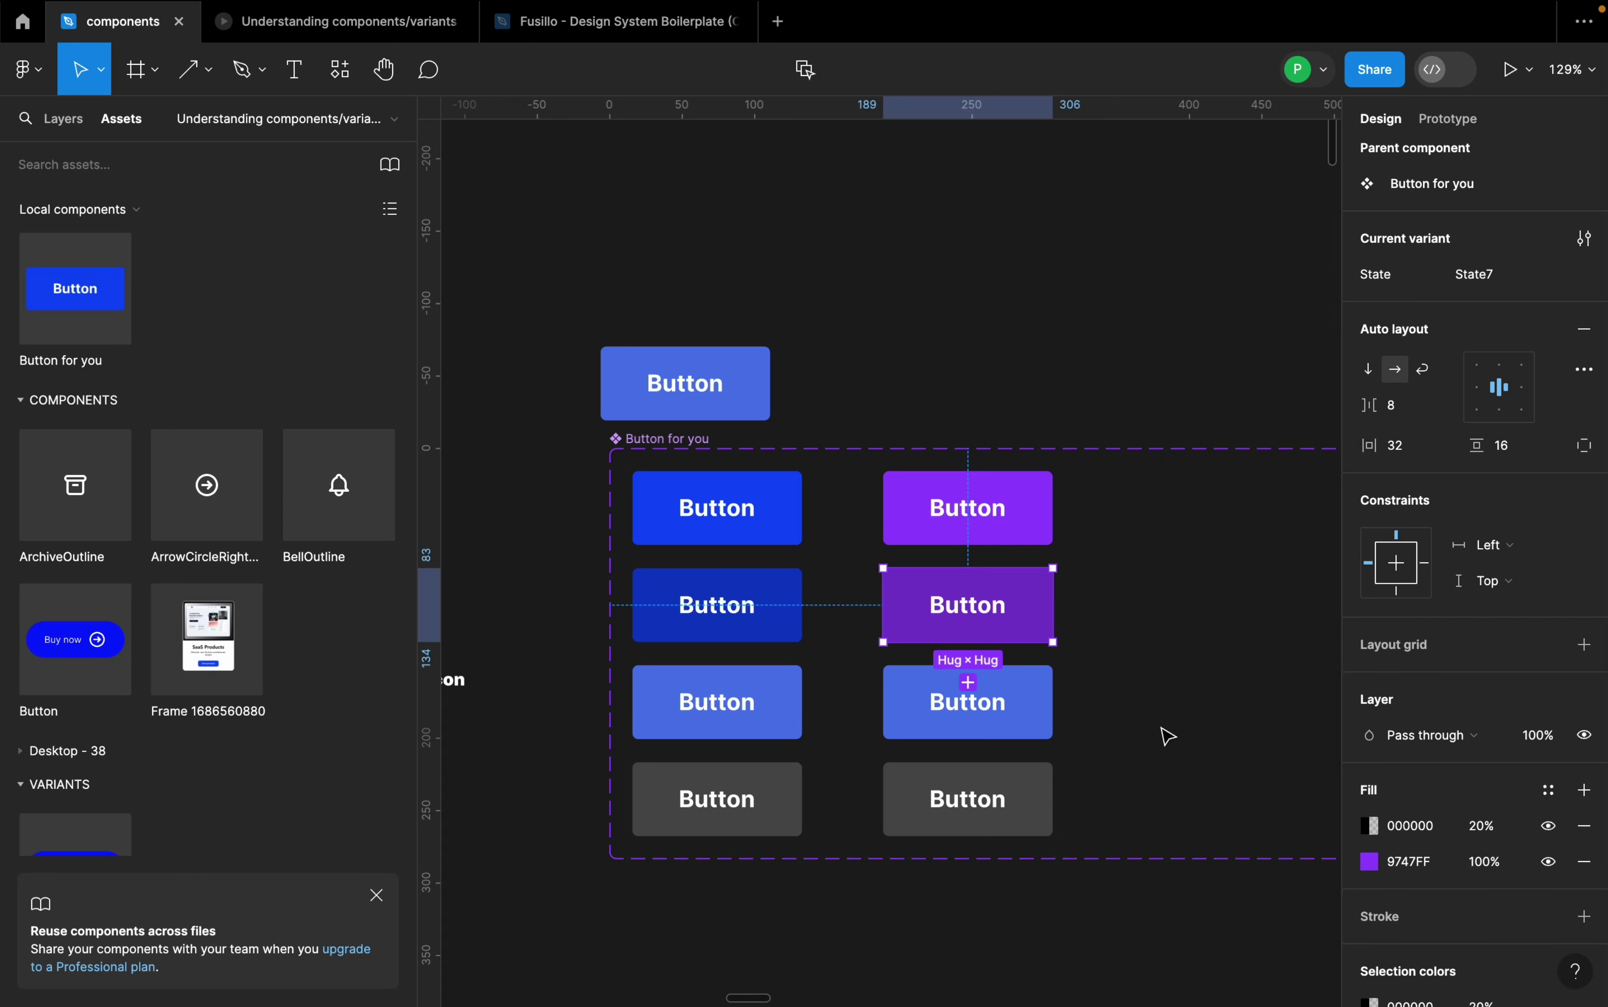
- Fill the third-row duplicate with a lighter version of the sampled 7939CC purple
click(1044, 736)
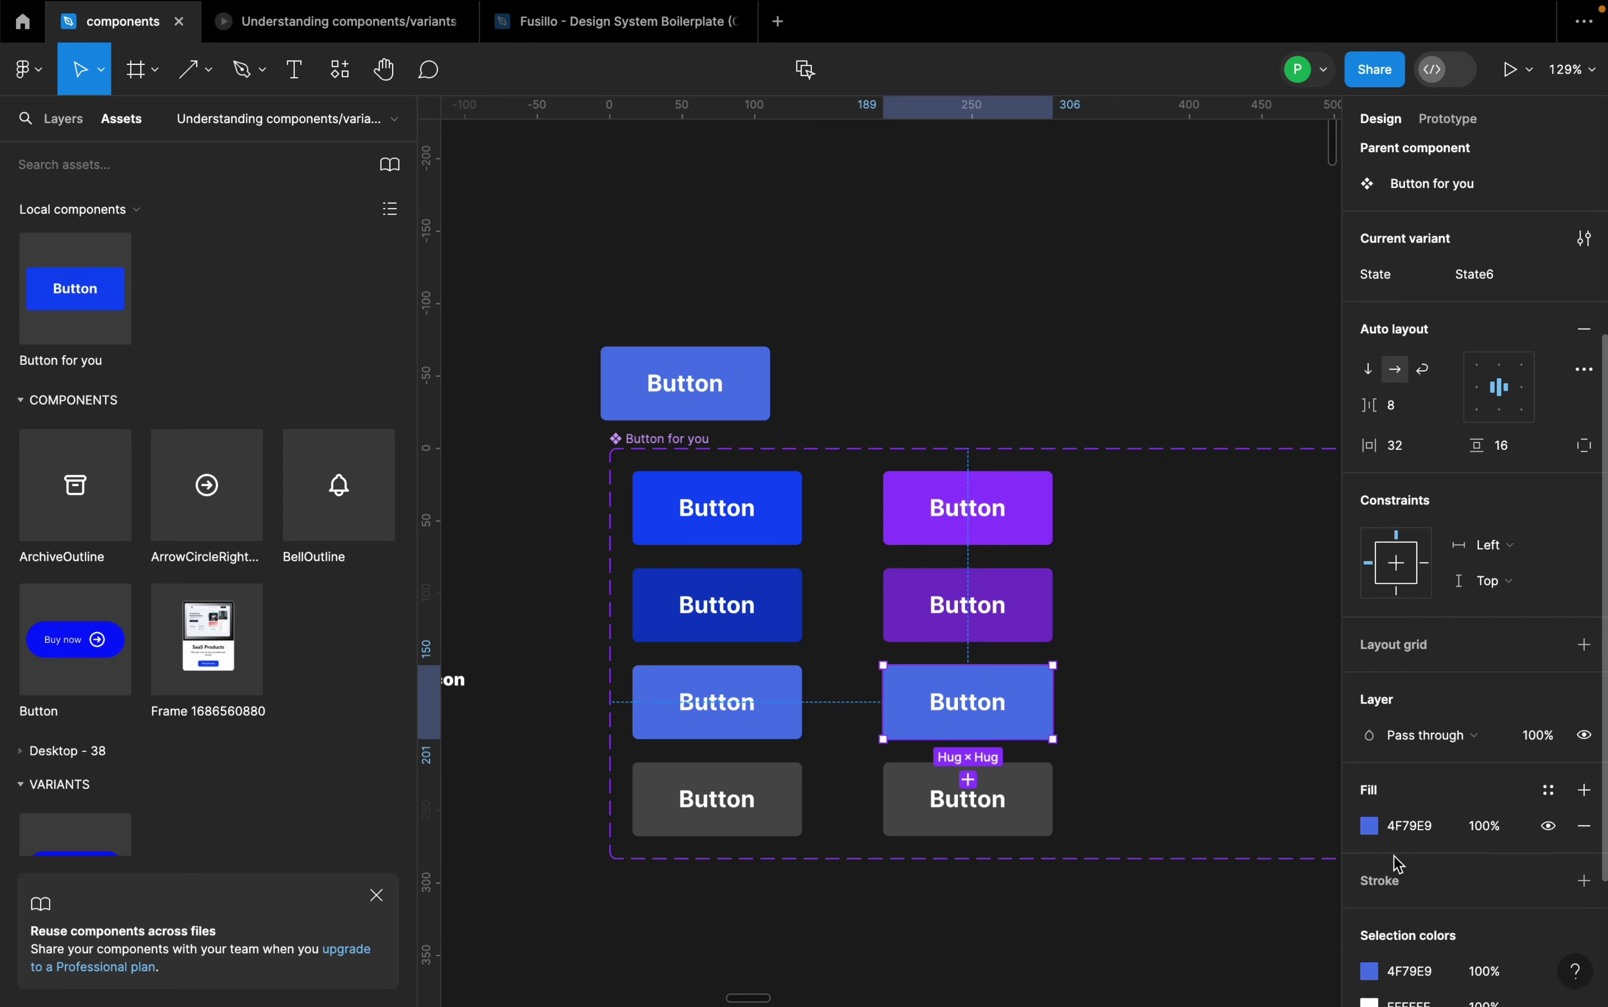
click(1370, 826)
click(1105, 738)
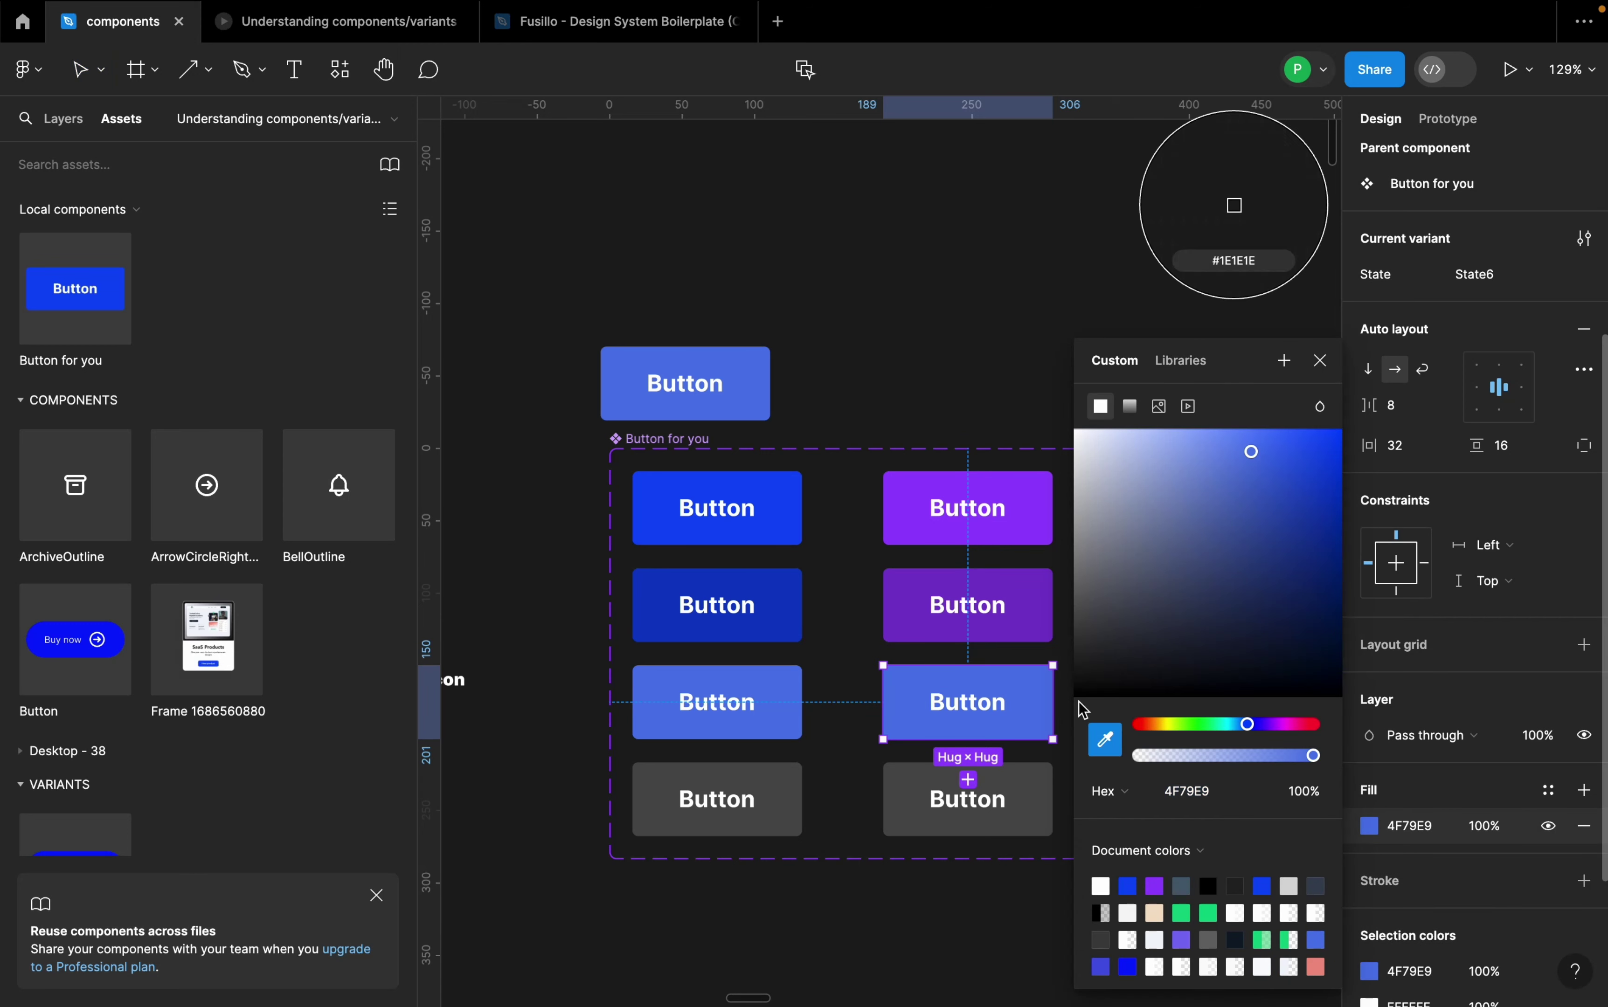
click(1041, 611)
mouse_move(1198, 513)
mouse_down()
mouse_move(1198, 491)
mouse_move(1181, 498)
mouse_up()
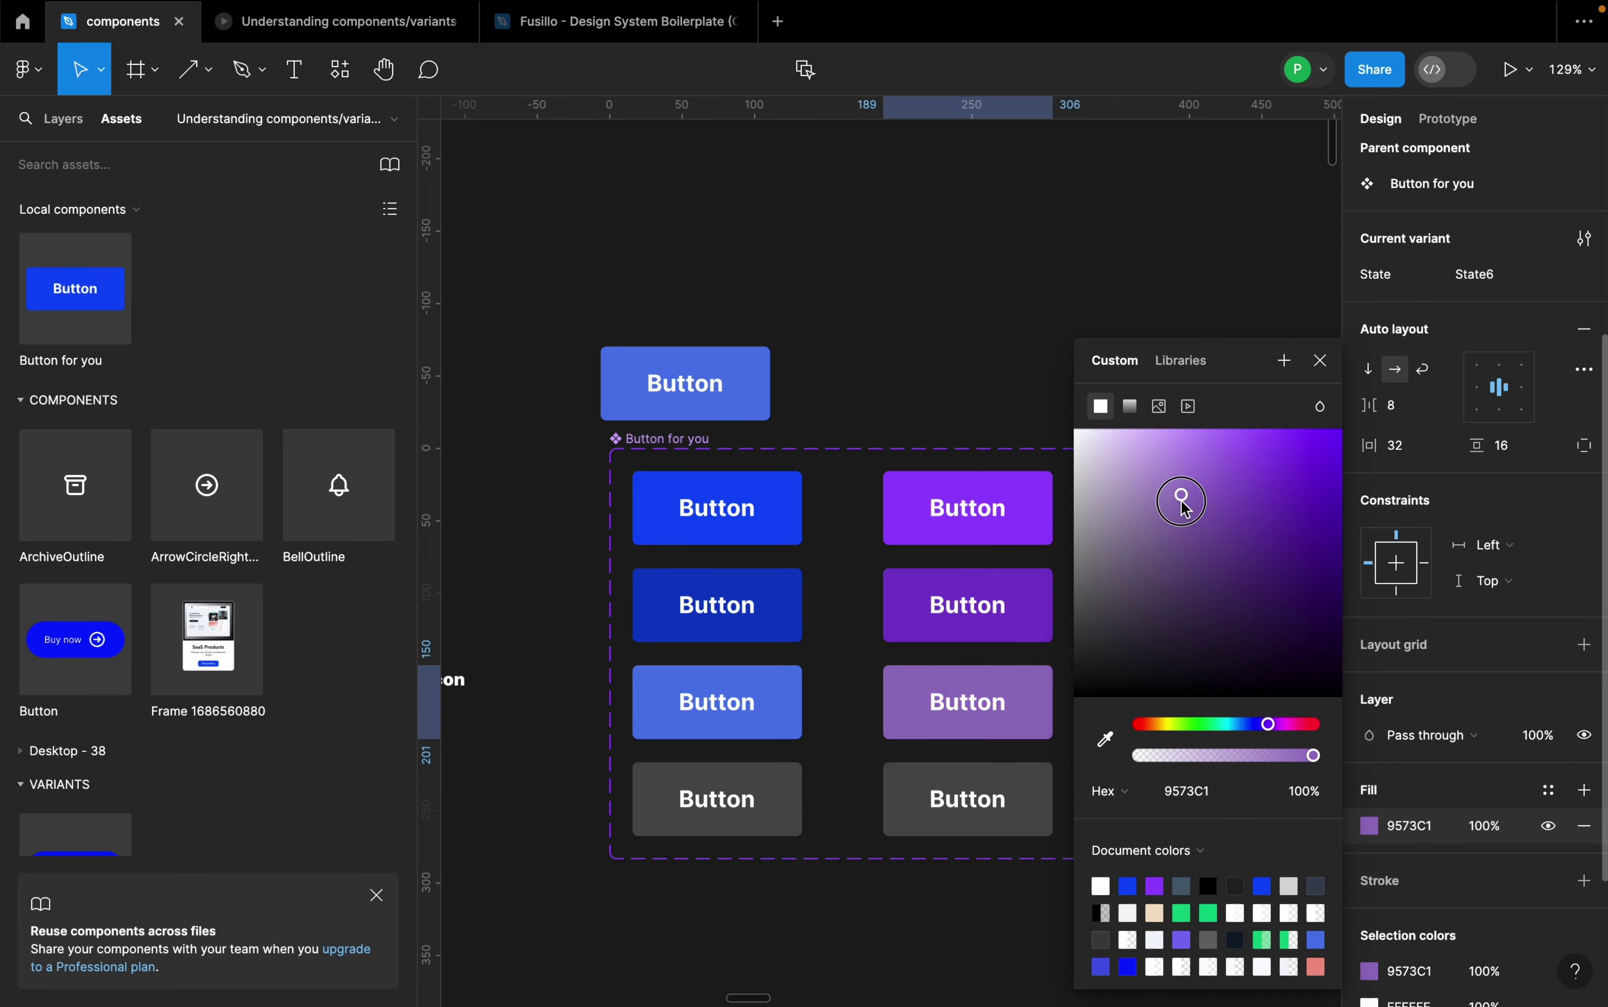
- Recolour the bottom-right grey variant to the dark purple-grey 443E4C
click(1034, 806)
scroll(1432, 866, down, 3)
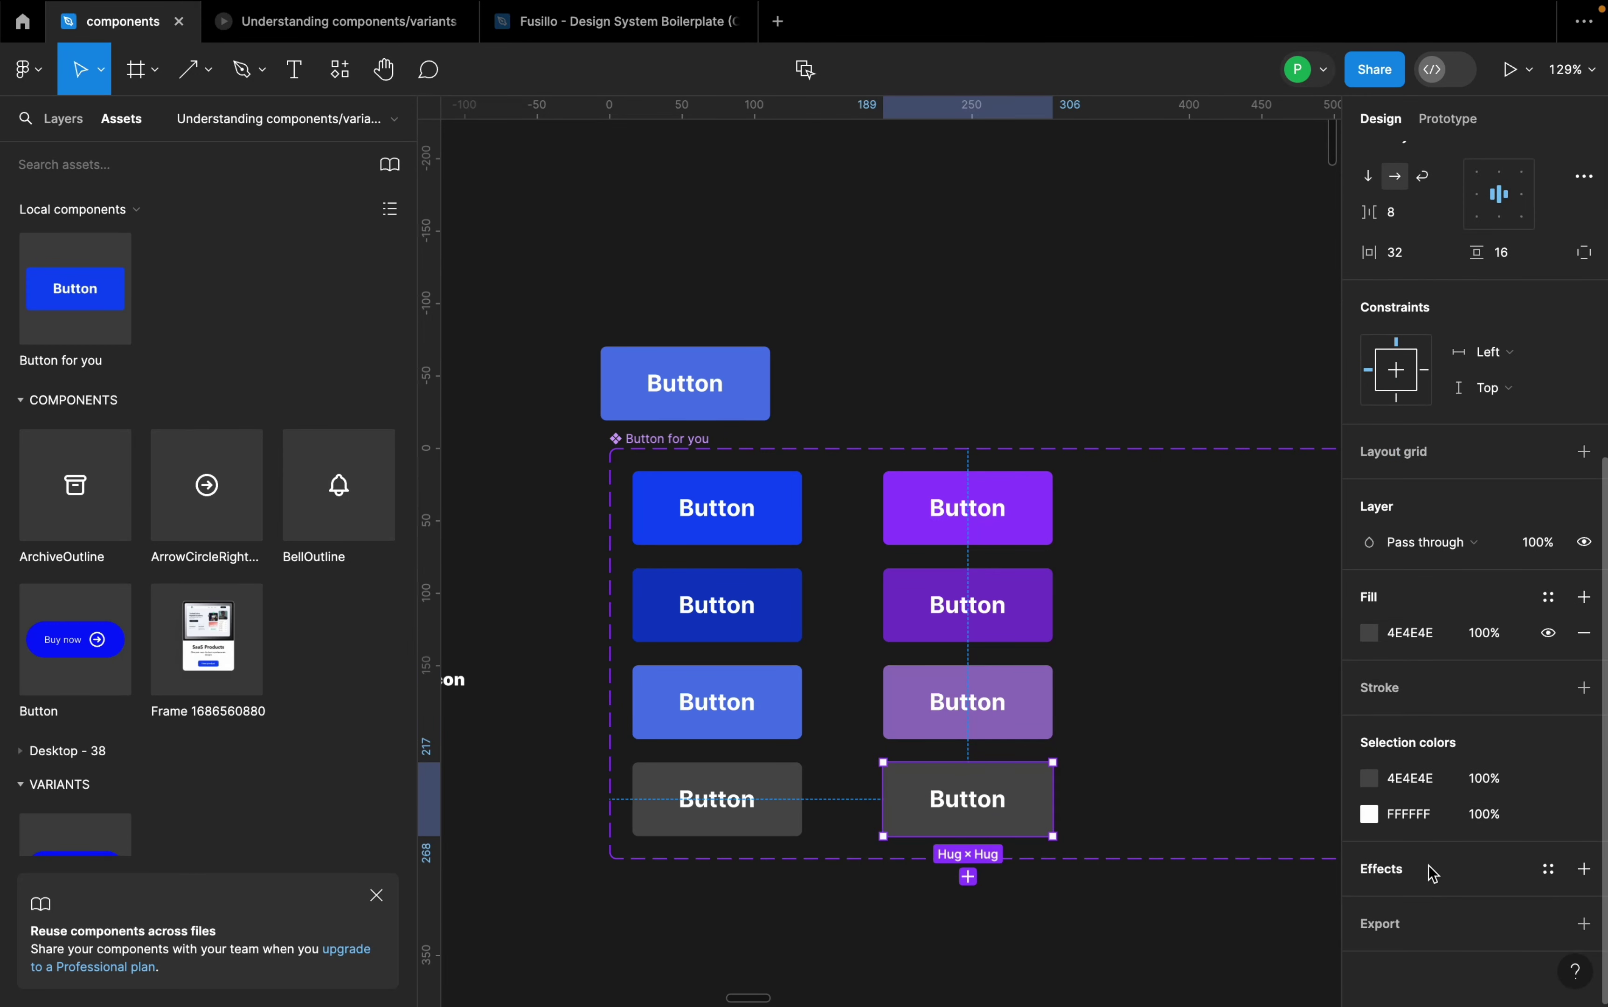
click(1371, 780)
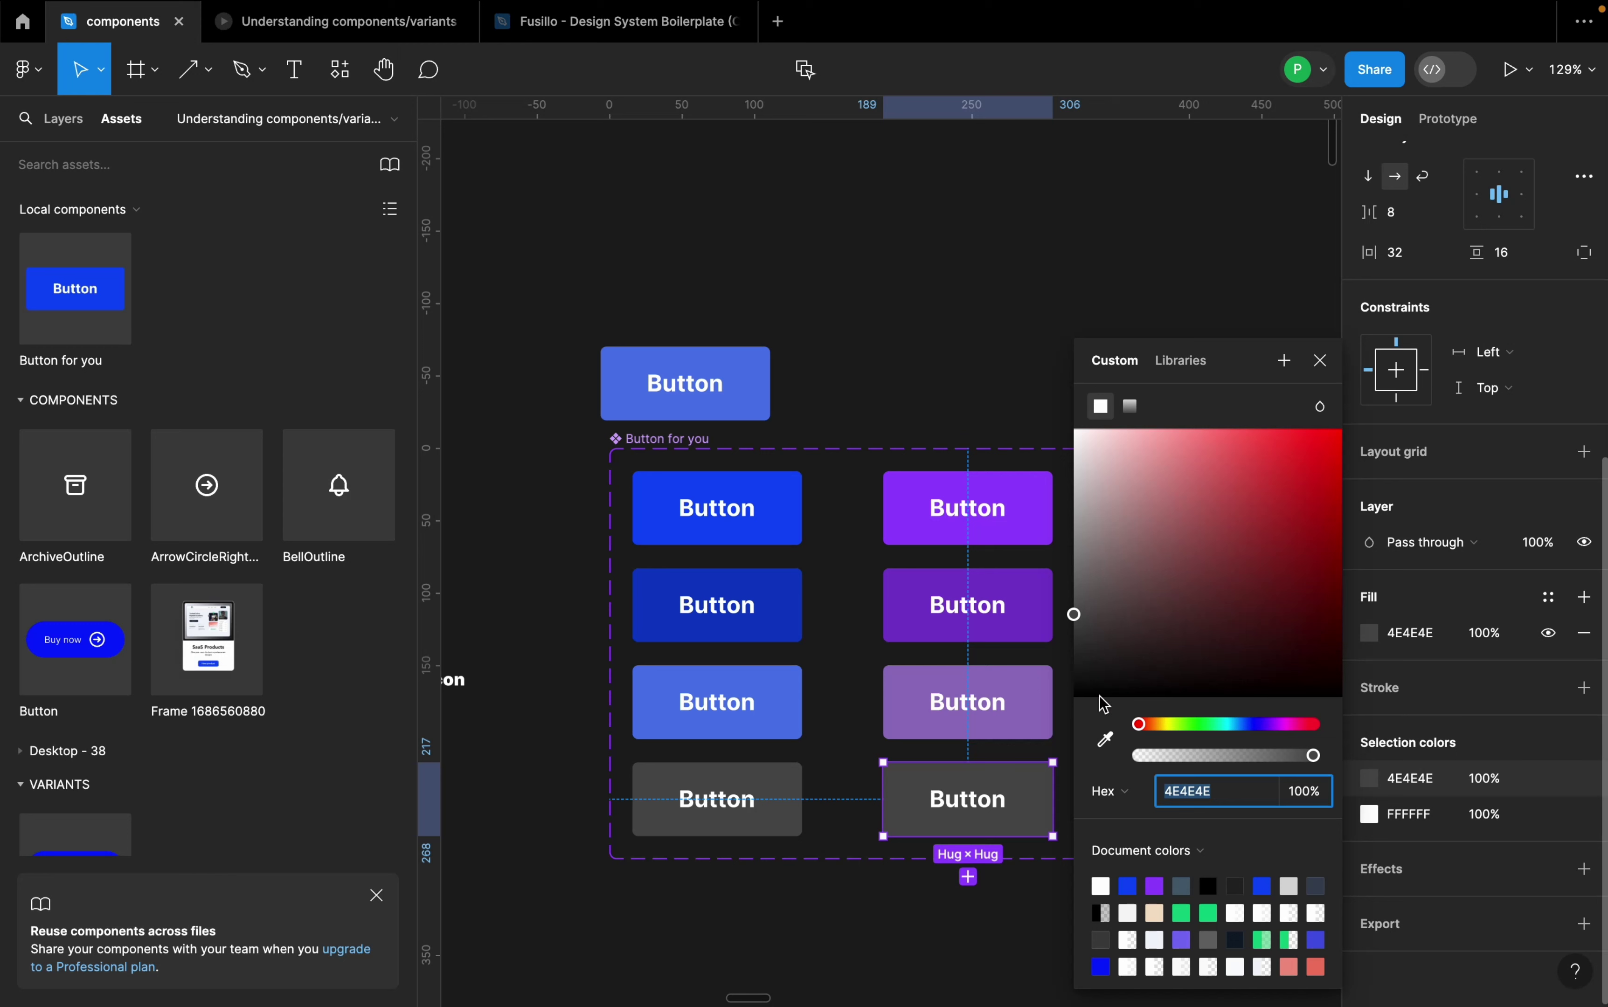
click(1100, 744)
click(1038, 632)
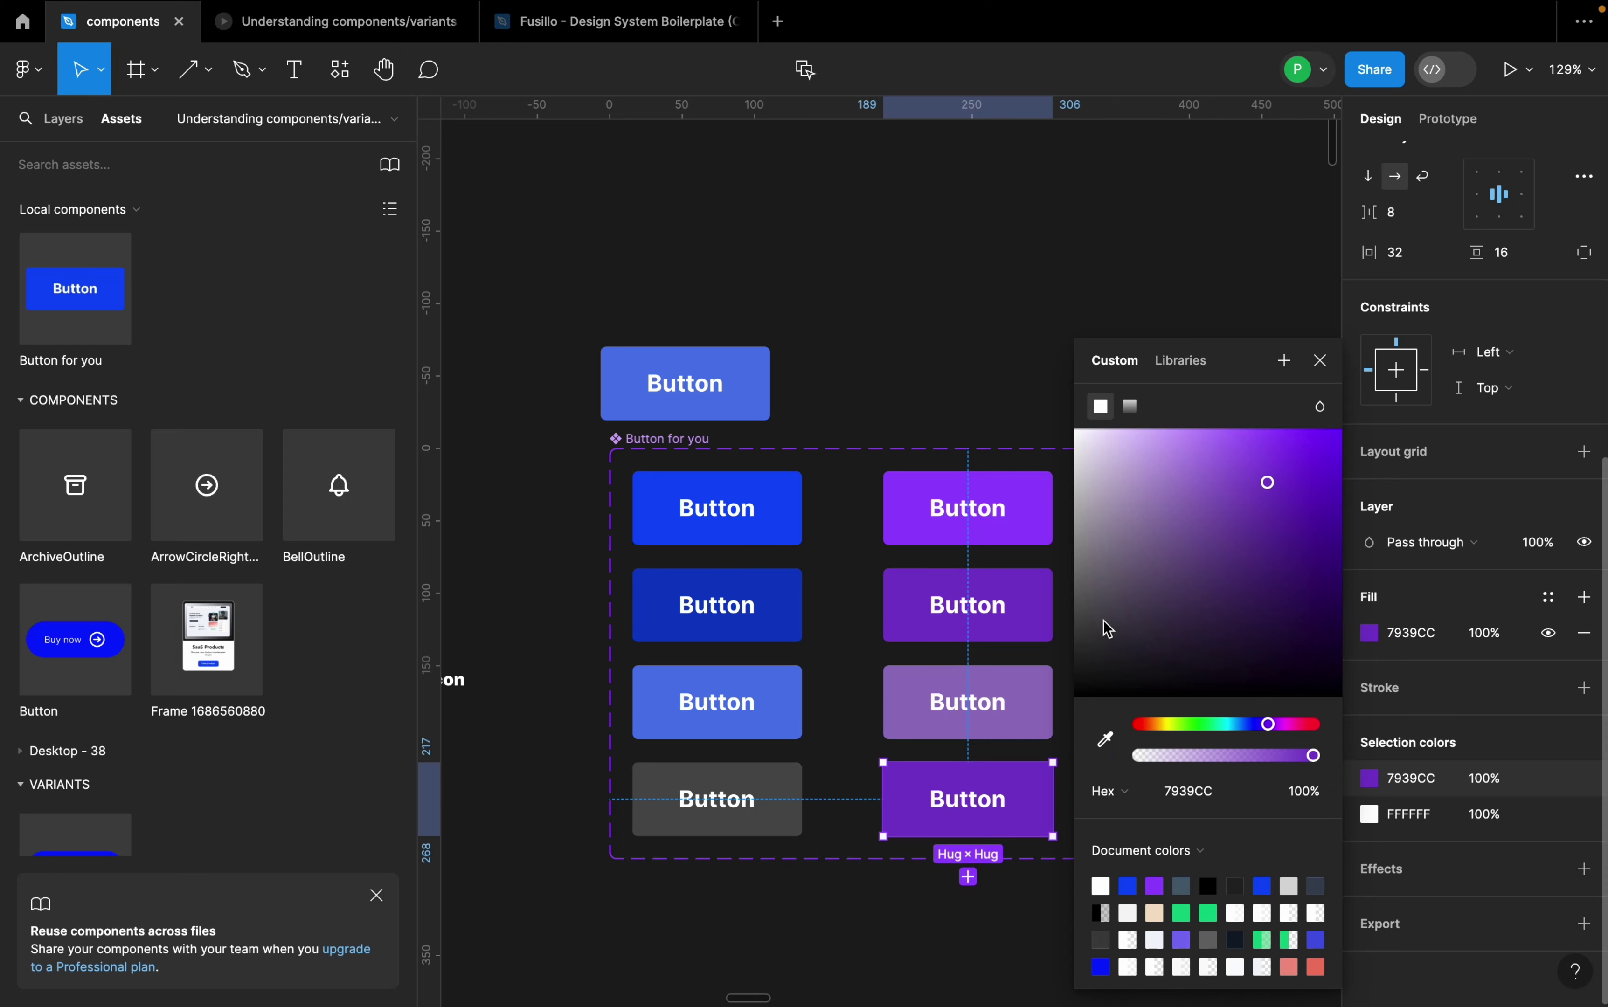
mouse_move(1110, 607)
mouse_down()
mouse_move(1127, 559)
mouse_move(1166, 546)
mouse_move(1224, 570)
mouse_move(1213, 499)
mouse_move(1106, 448)
mouse_move(1127, 633)
mouse_up()
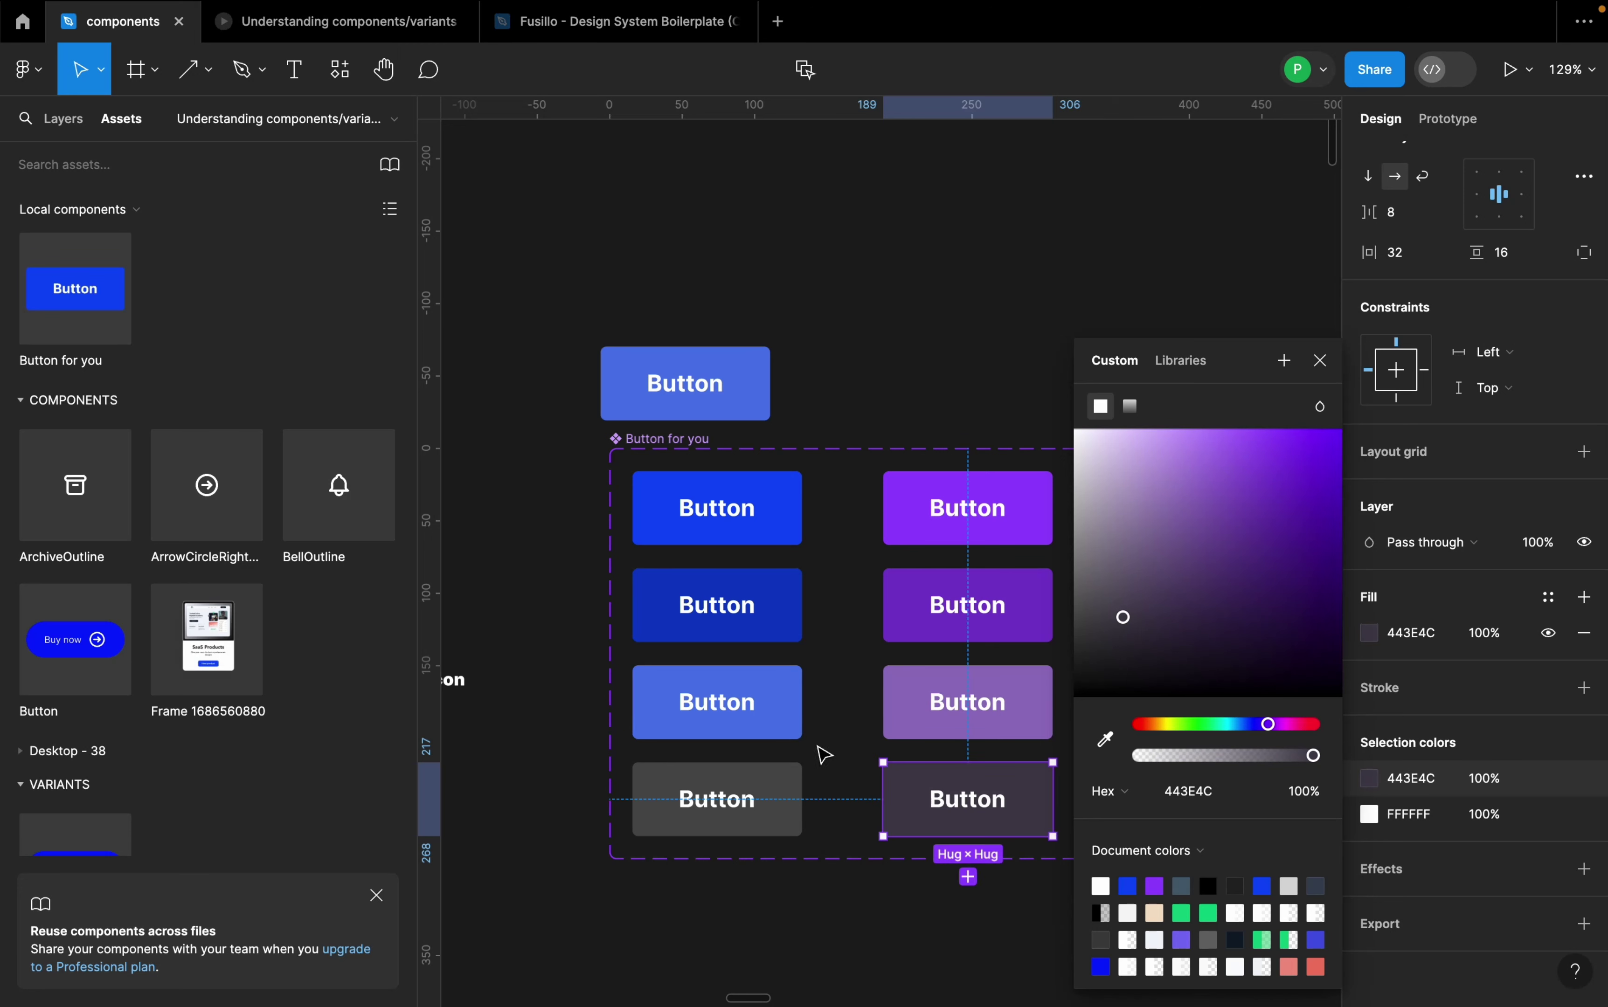
click(850, 706)
- Select the Default, Disabled, Pressed and Hover column headers in the reference frame
scroll(1131, 620, down, 3)
scroll(1126, 640, down, 5)
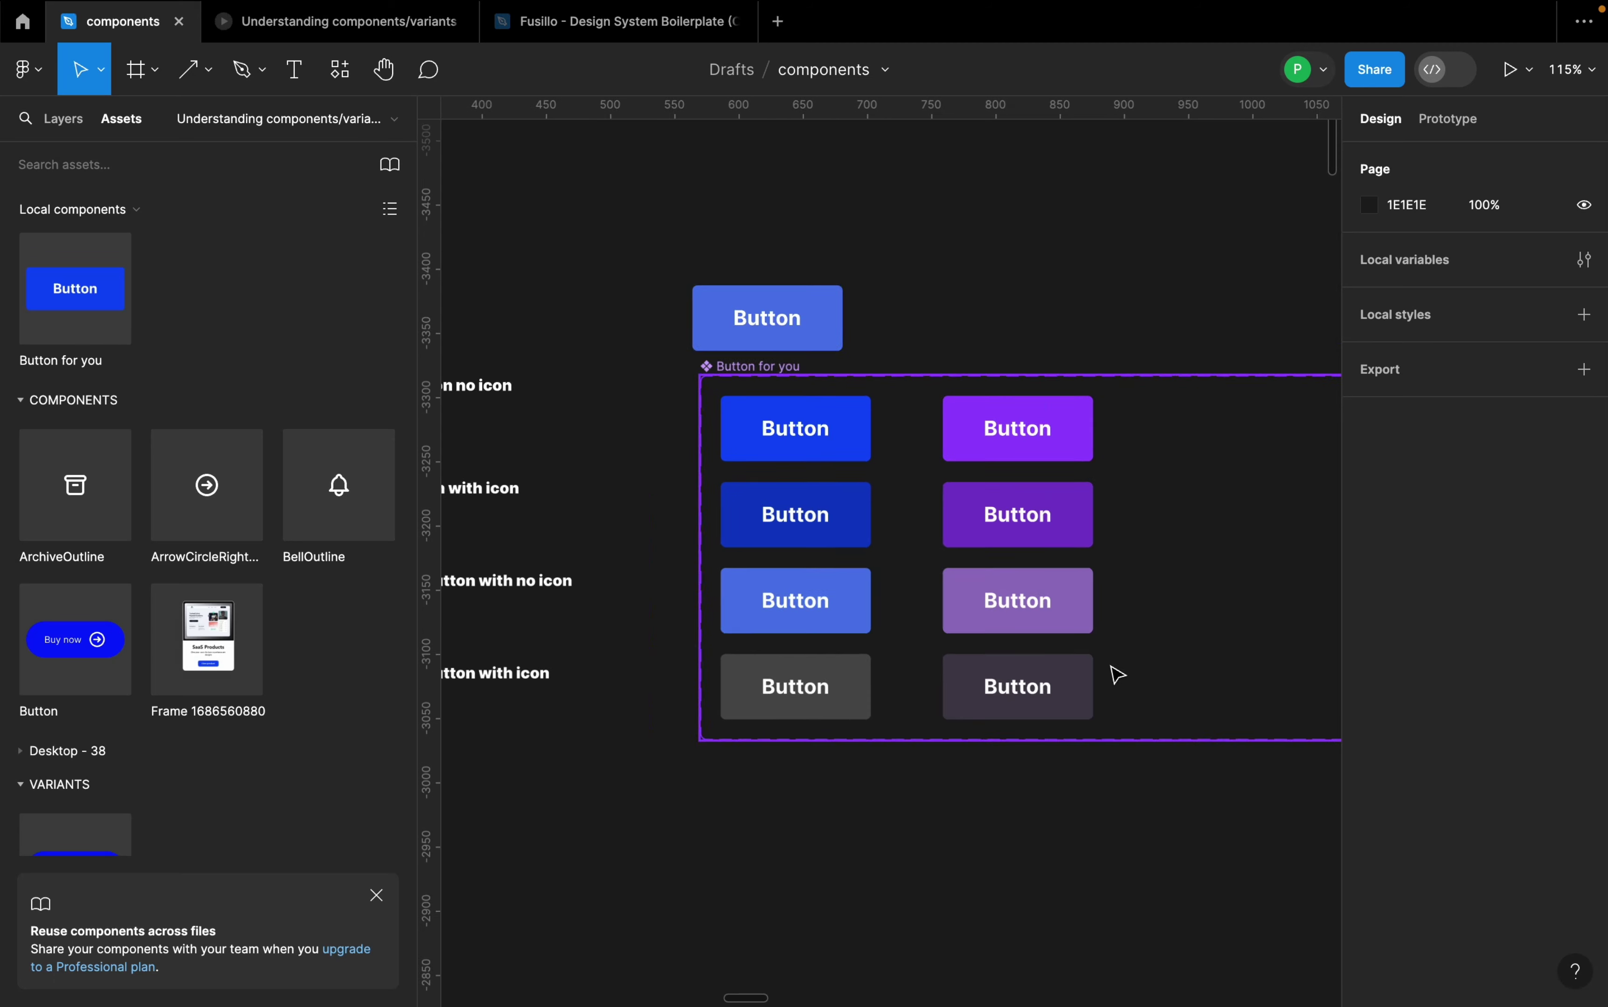
scroll(1098, 693, left, 2)
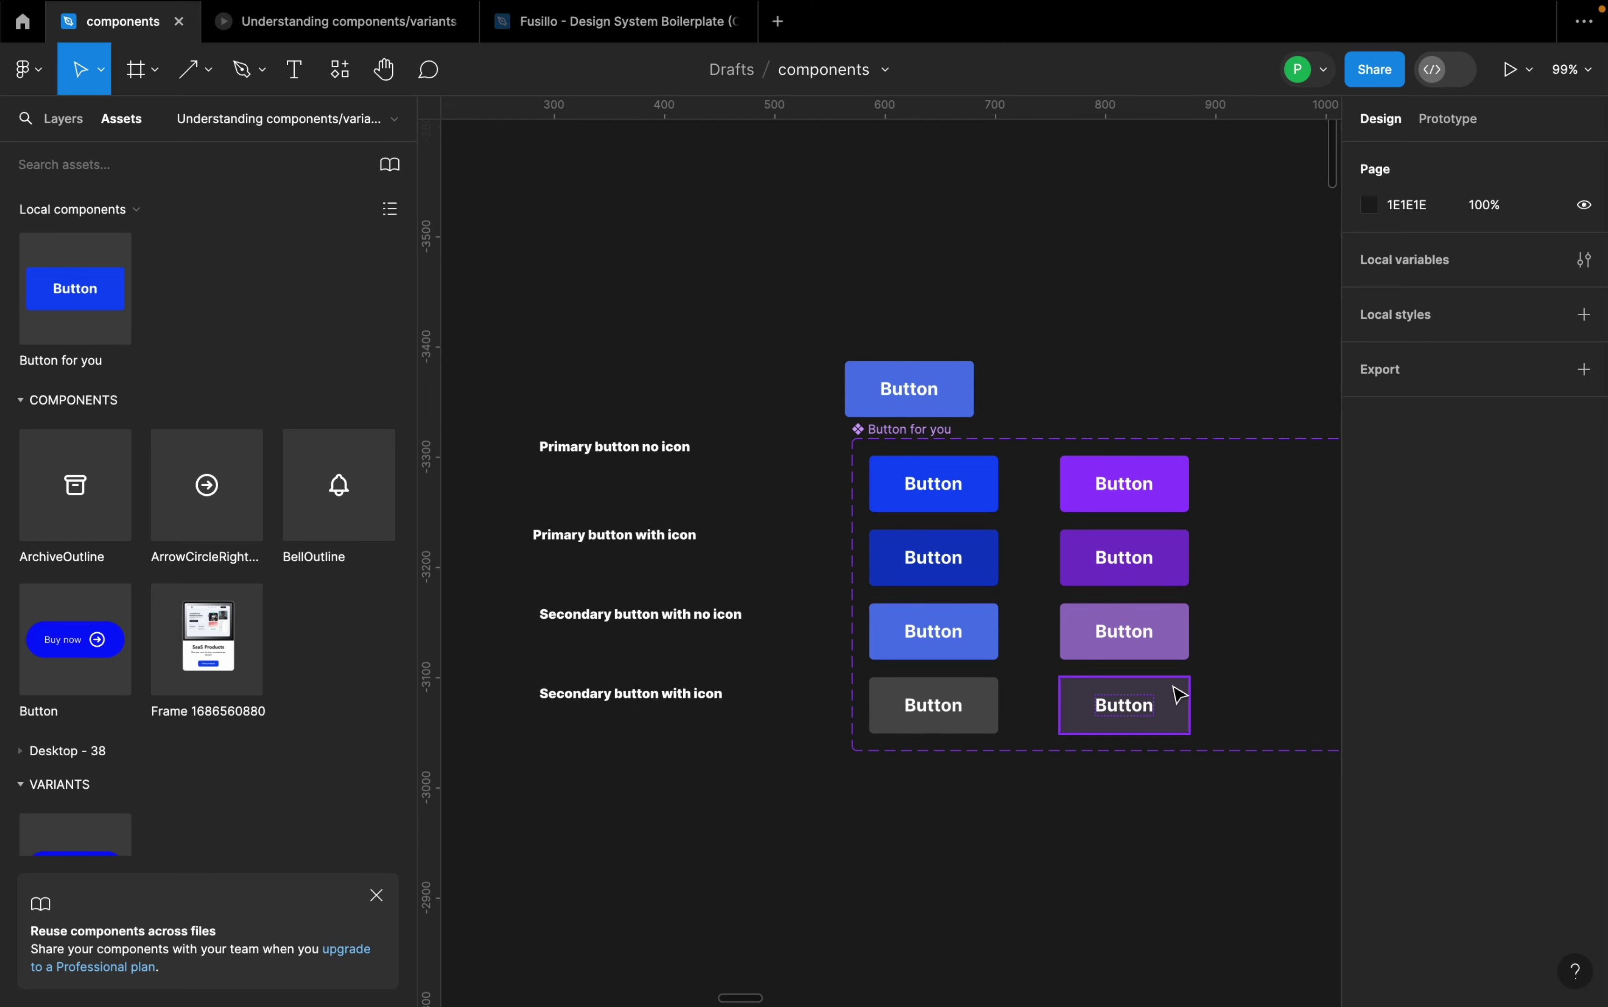
scroll(1100, 665, up, 1)
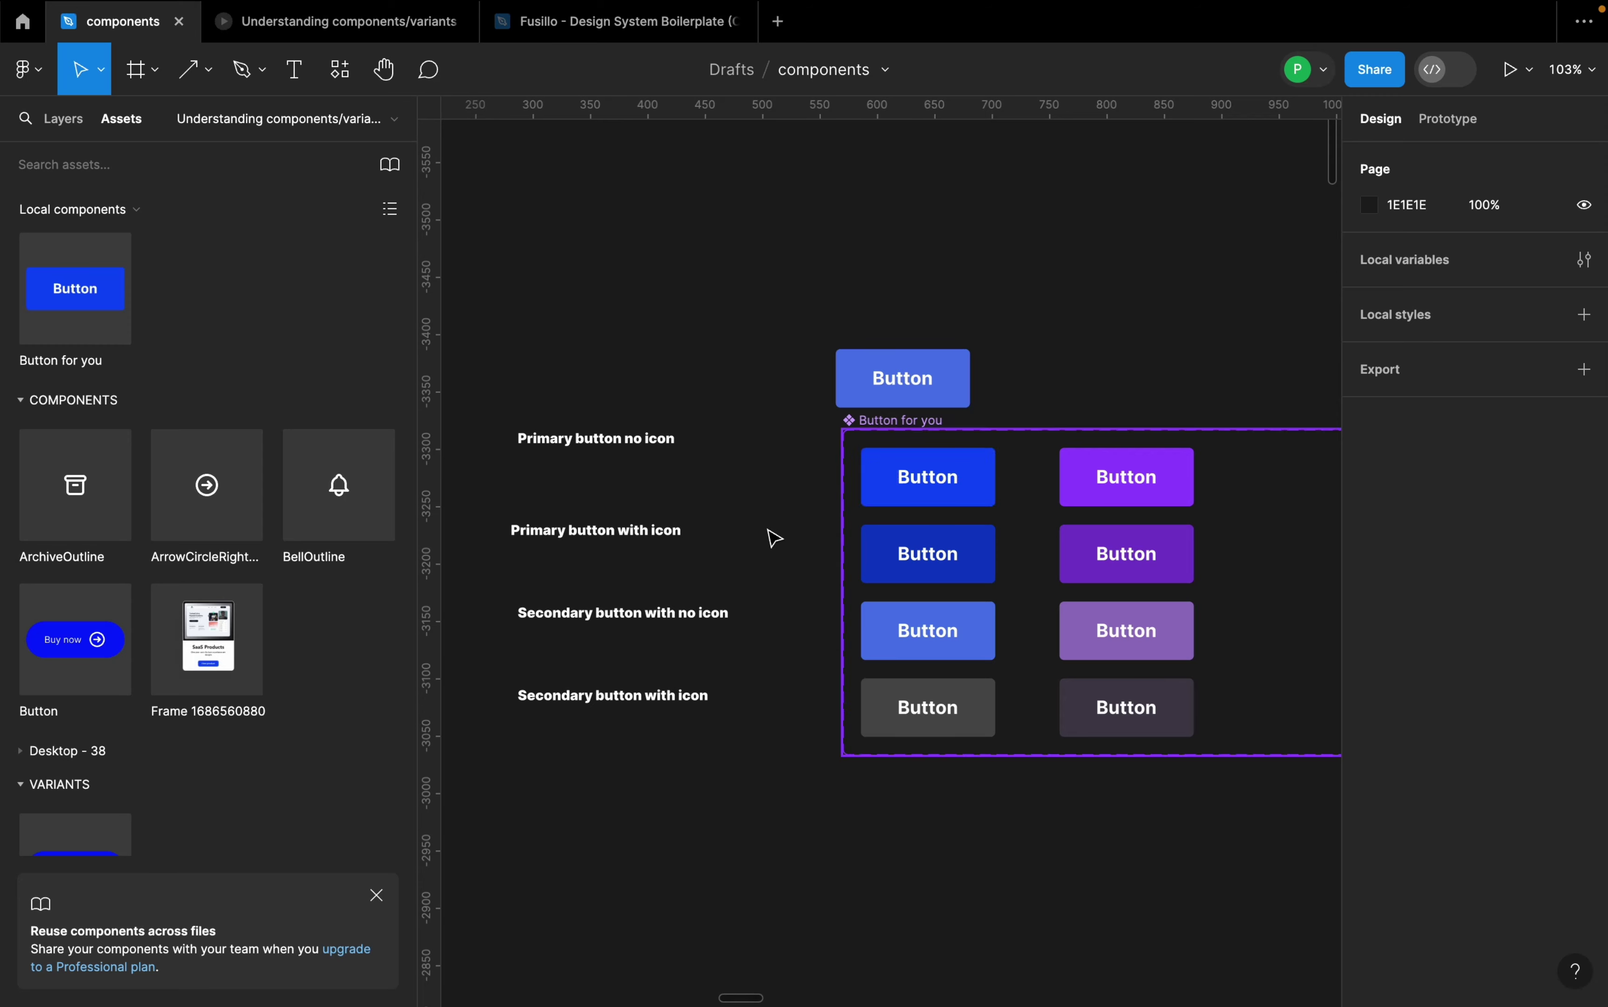
scroll(744, 541, down, 5)
scroll(744, 541, down, 5)
scroll(772, 557, down, 5)
scroll(772, 557, right, 3)
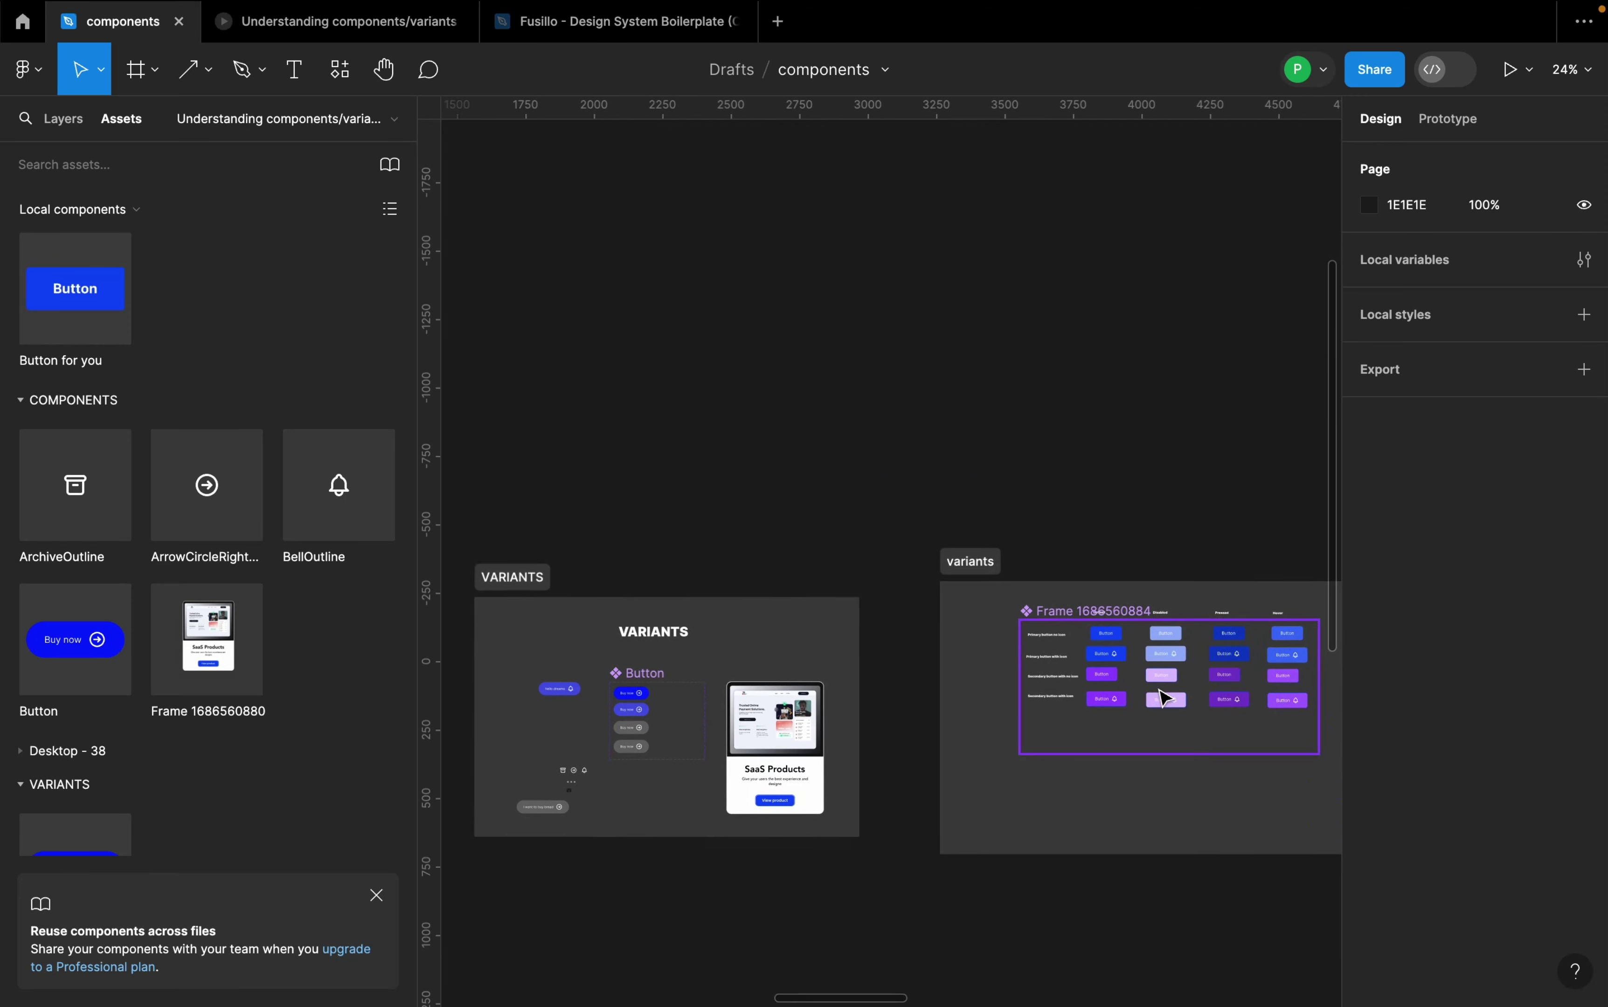
scroll(1199, 646, up, 4)
scroll(1239, 662, up, 4)
click(935, 486)
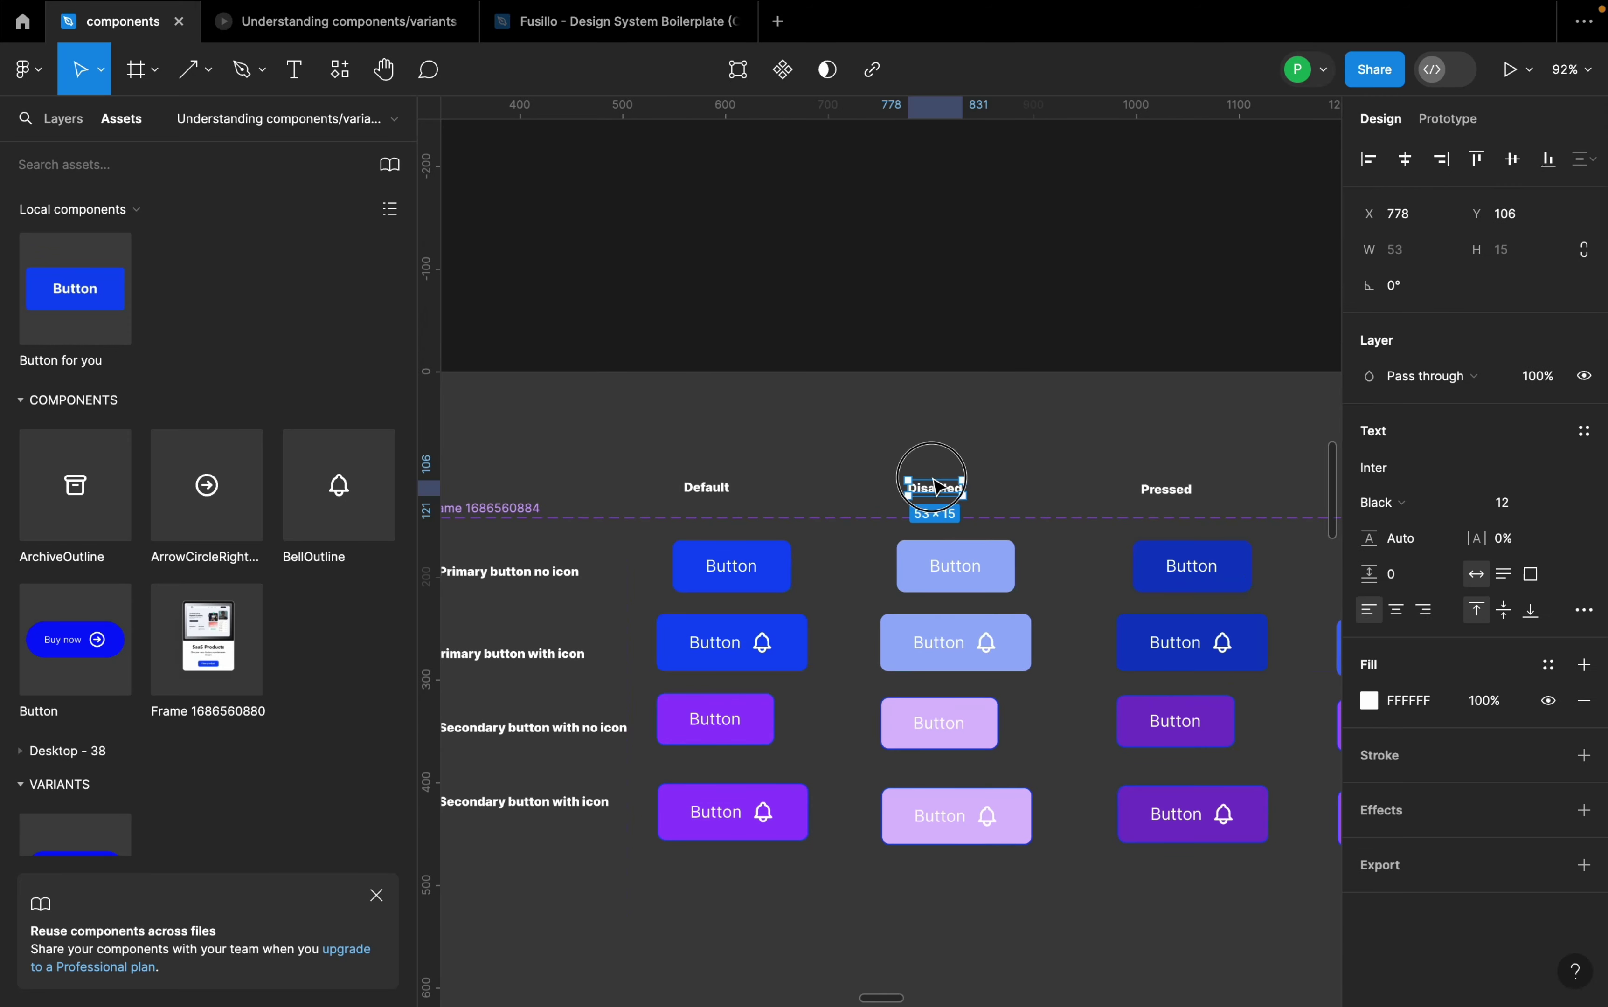
shift+click(716, 490)
shift+click(1172, 499)
scroll(1162, 509, right, 5)
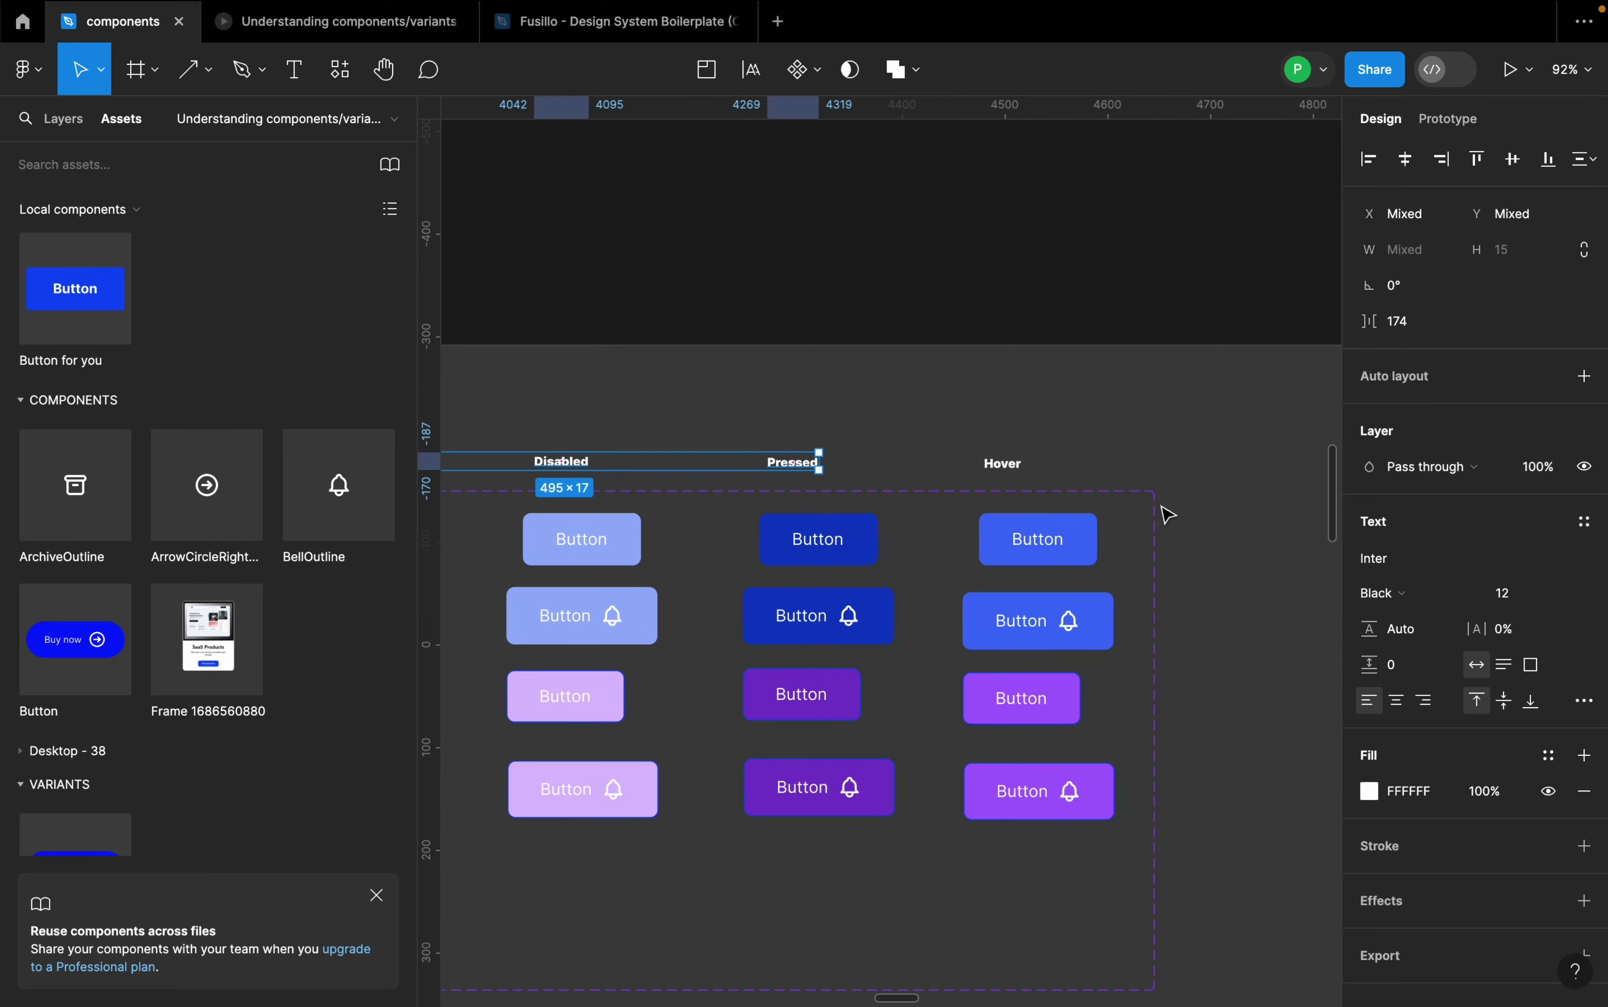
shift+click(1015, 476)
scroll(1187, 513, down, 10)
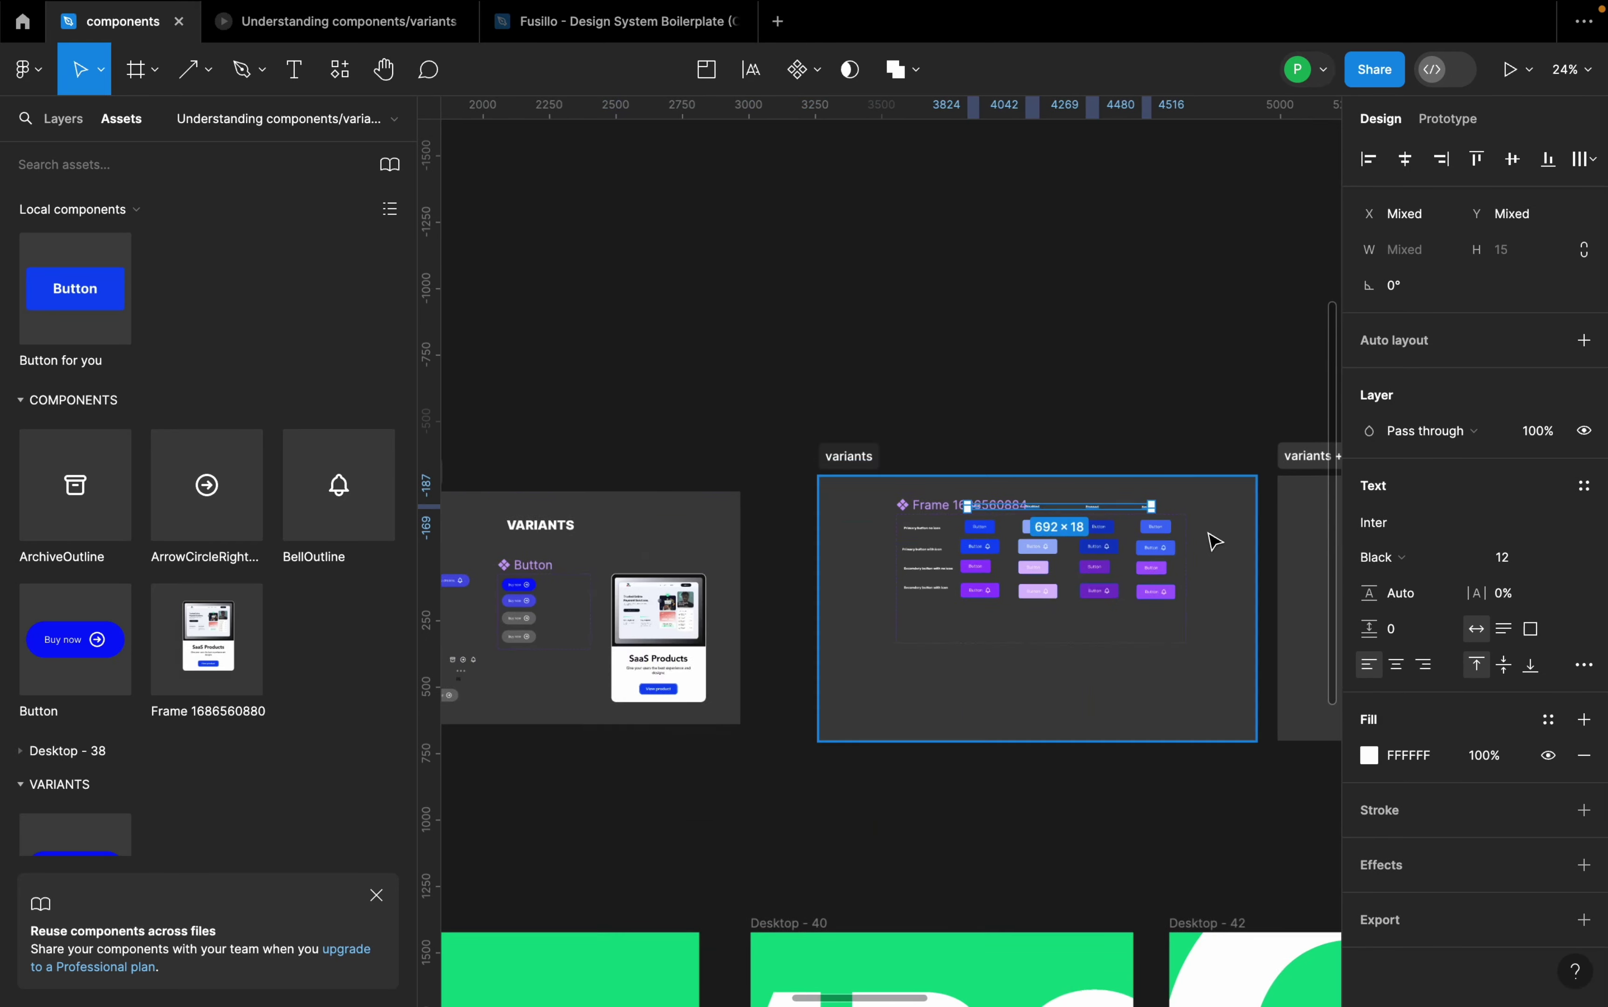
scroll(937, 389, up, 8)
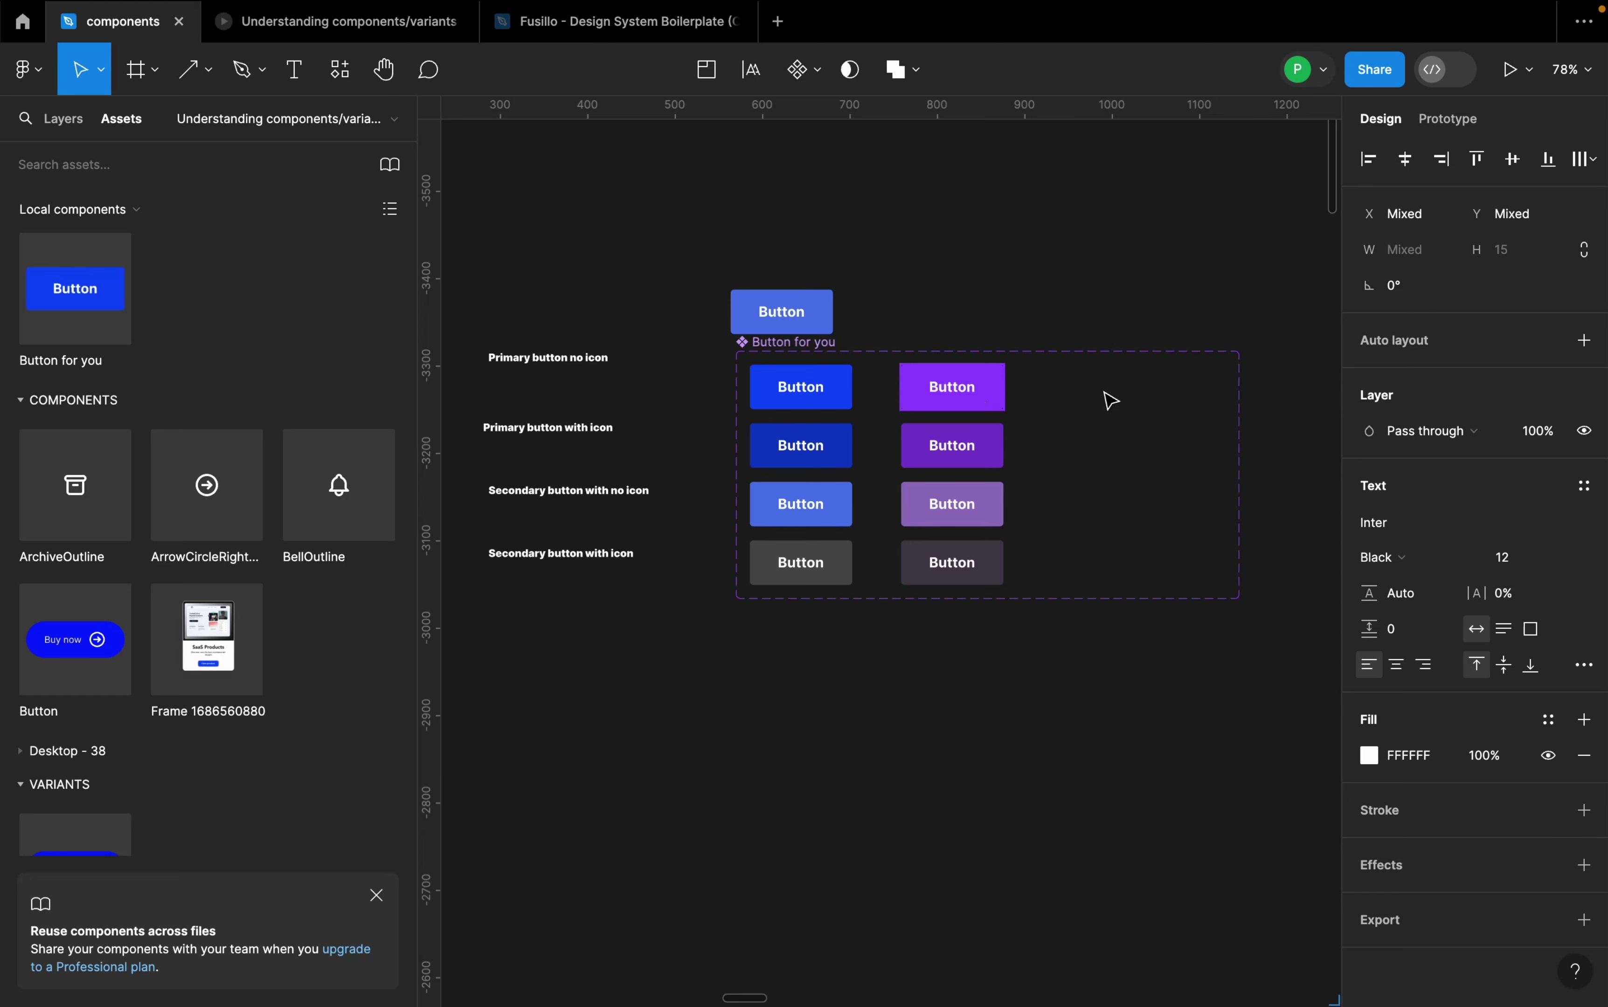
- Make the Button for you component set wider and taller
click(854, 365)
drag(1240, 429, 1339, 453)
drag(866, 566, 858, 592)
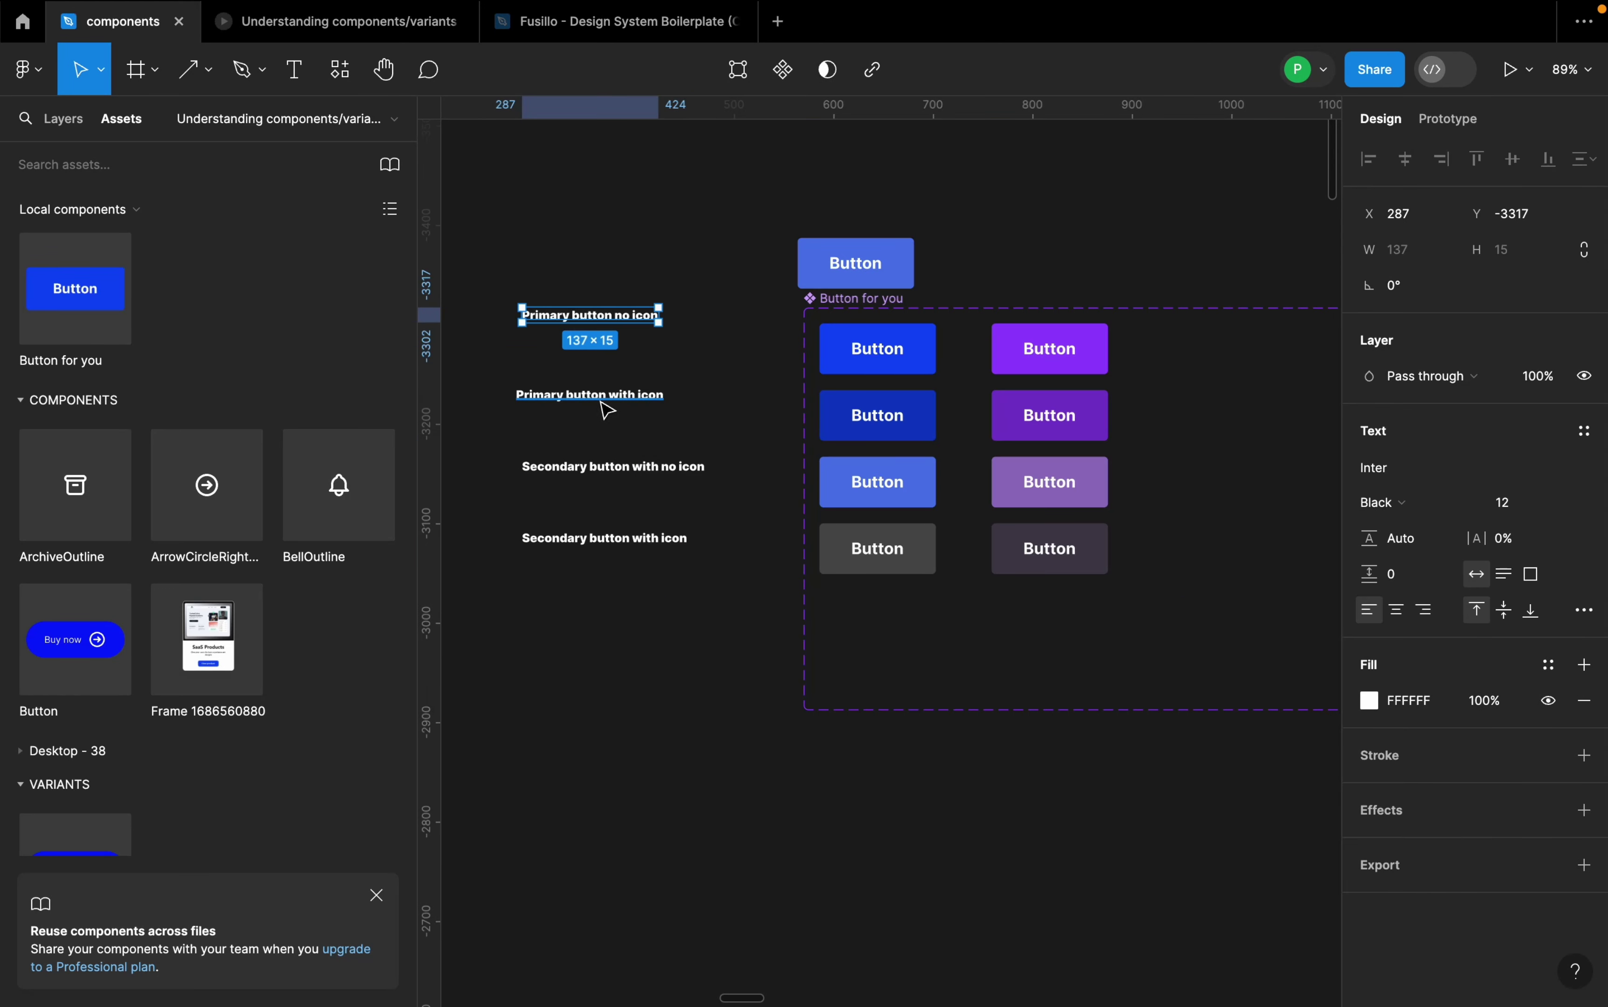
- Move the four row labels up and to the right, away from the set
shift+click(606, 410)
shift+click(613, 467)
shift+click(633, 538)
drag(625, 453, 1132, 152)
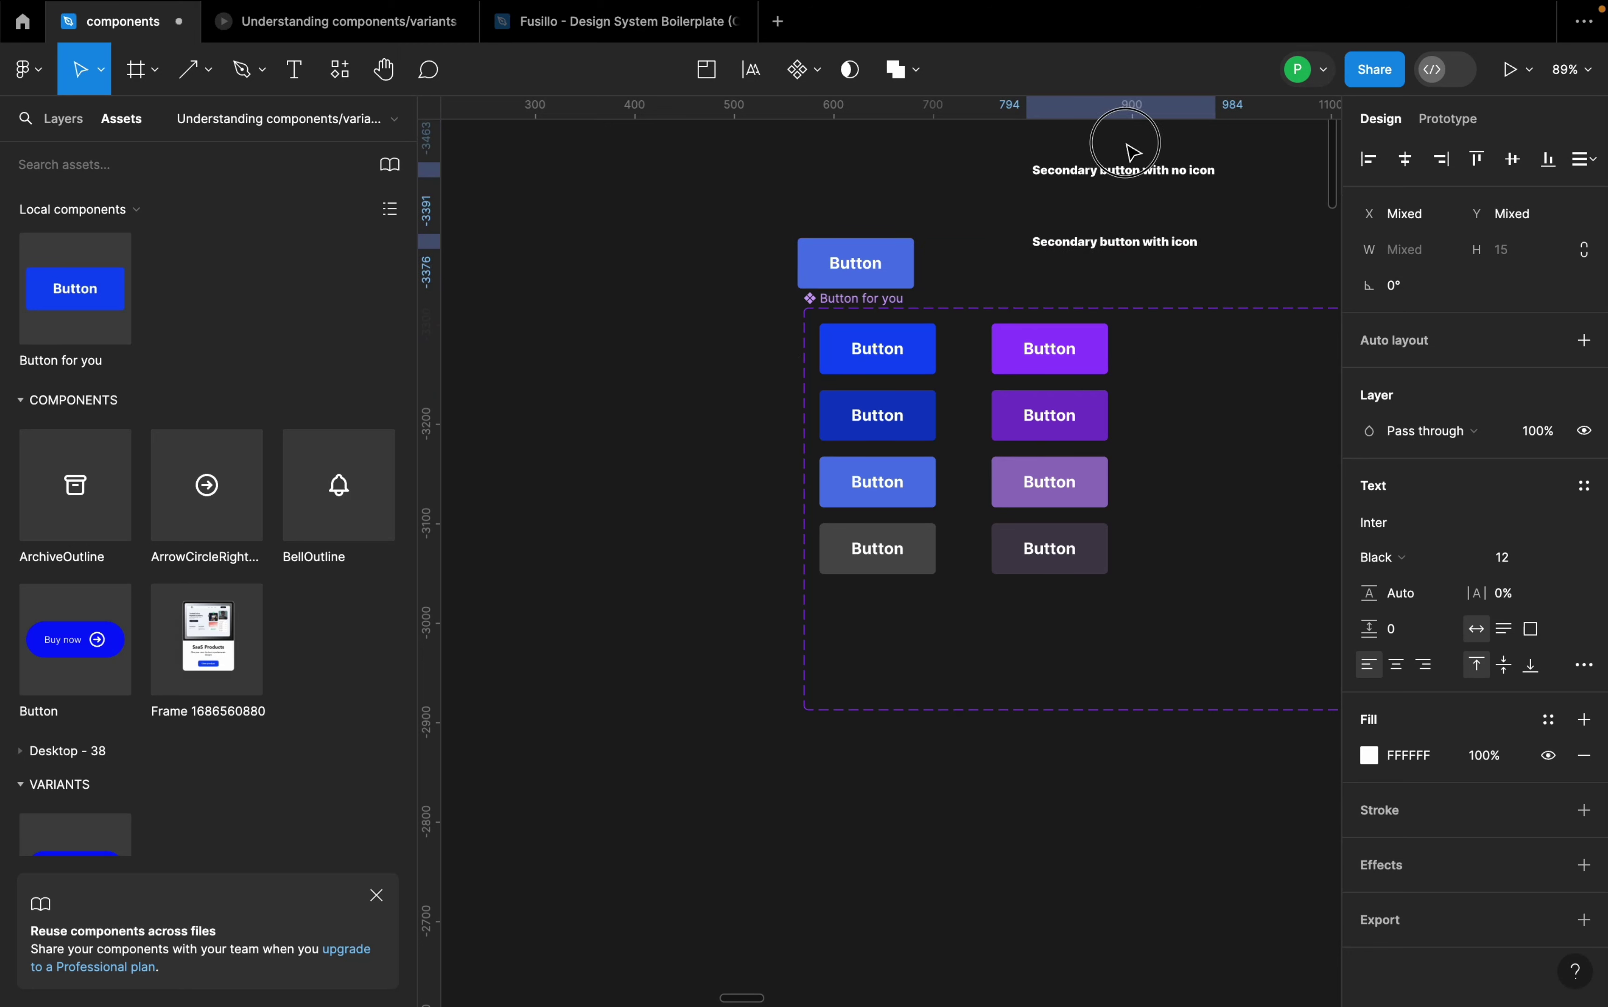
click(656, 373)
- Paste the four state headers as a vertical auto-layout stack left of the set, spacing 68
key(ctrl+v)
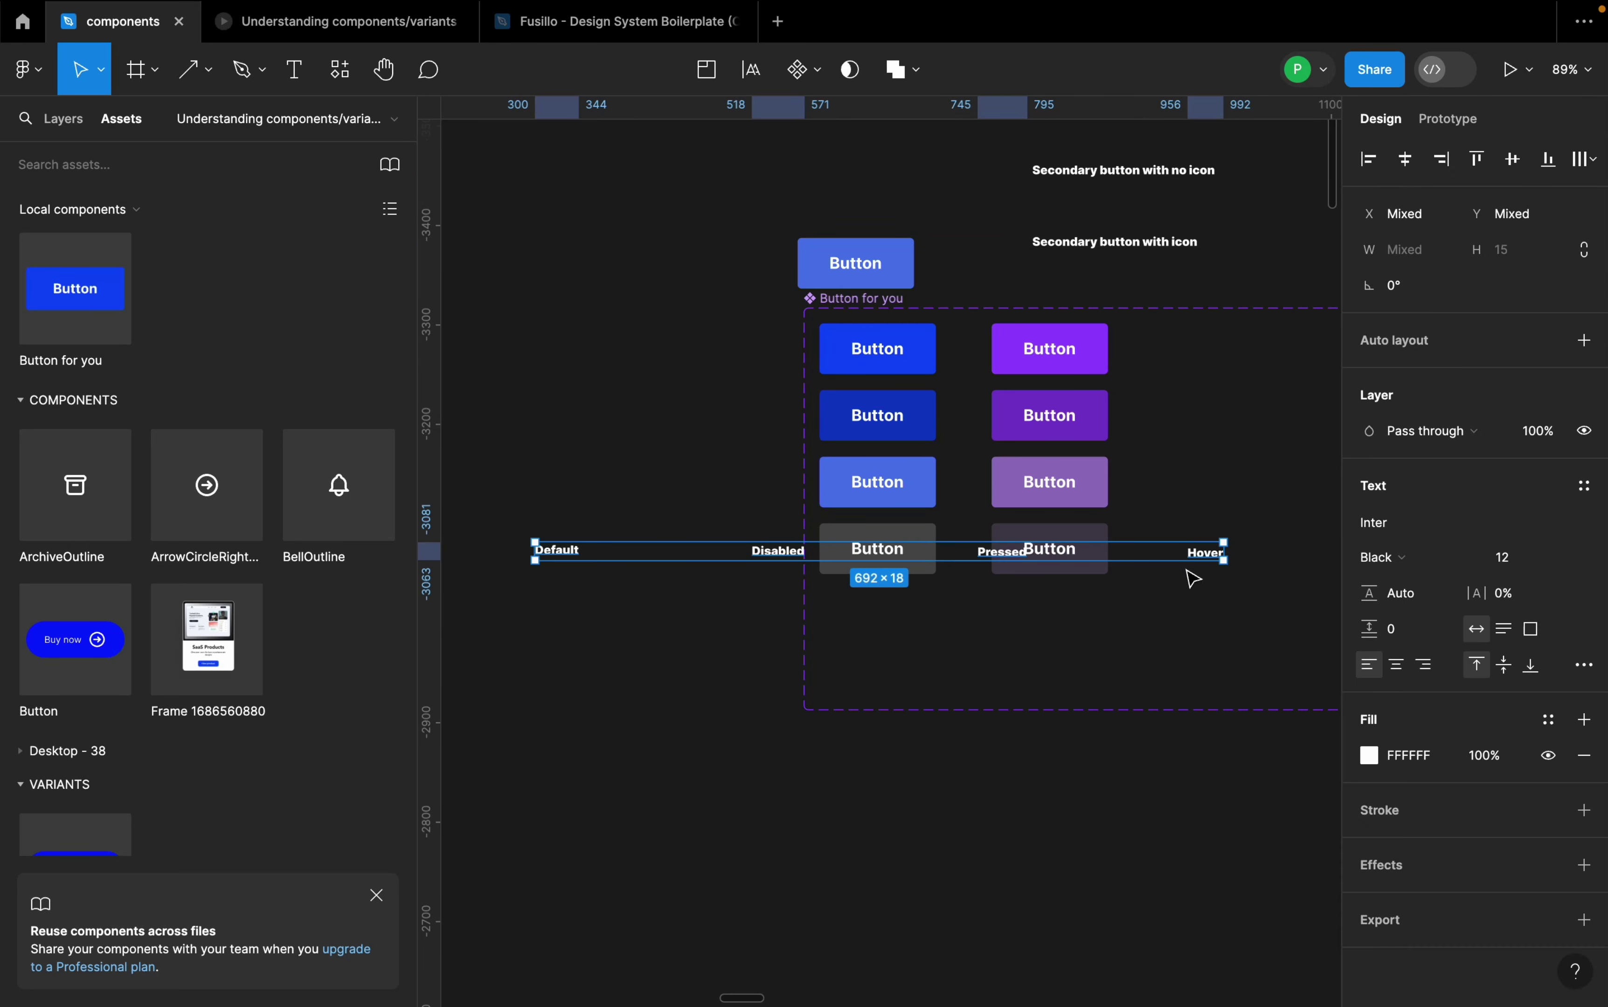
key(shift+a)
scroll(666, 633, down, 3)
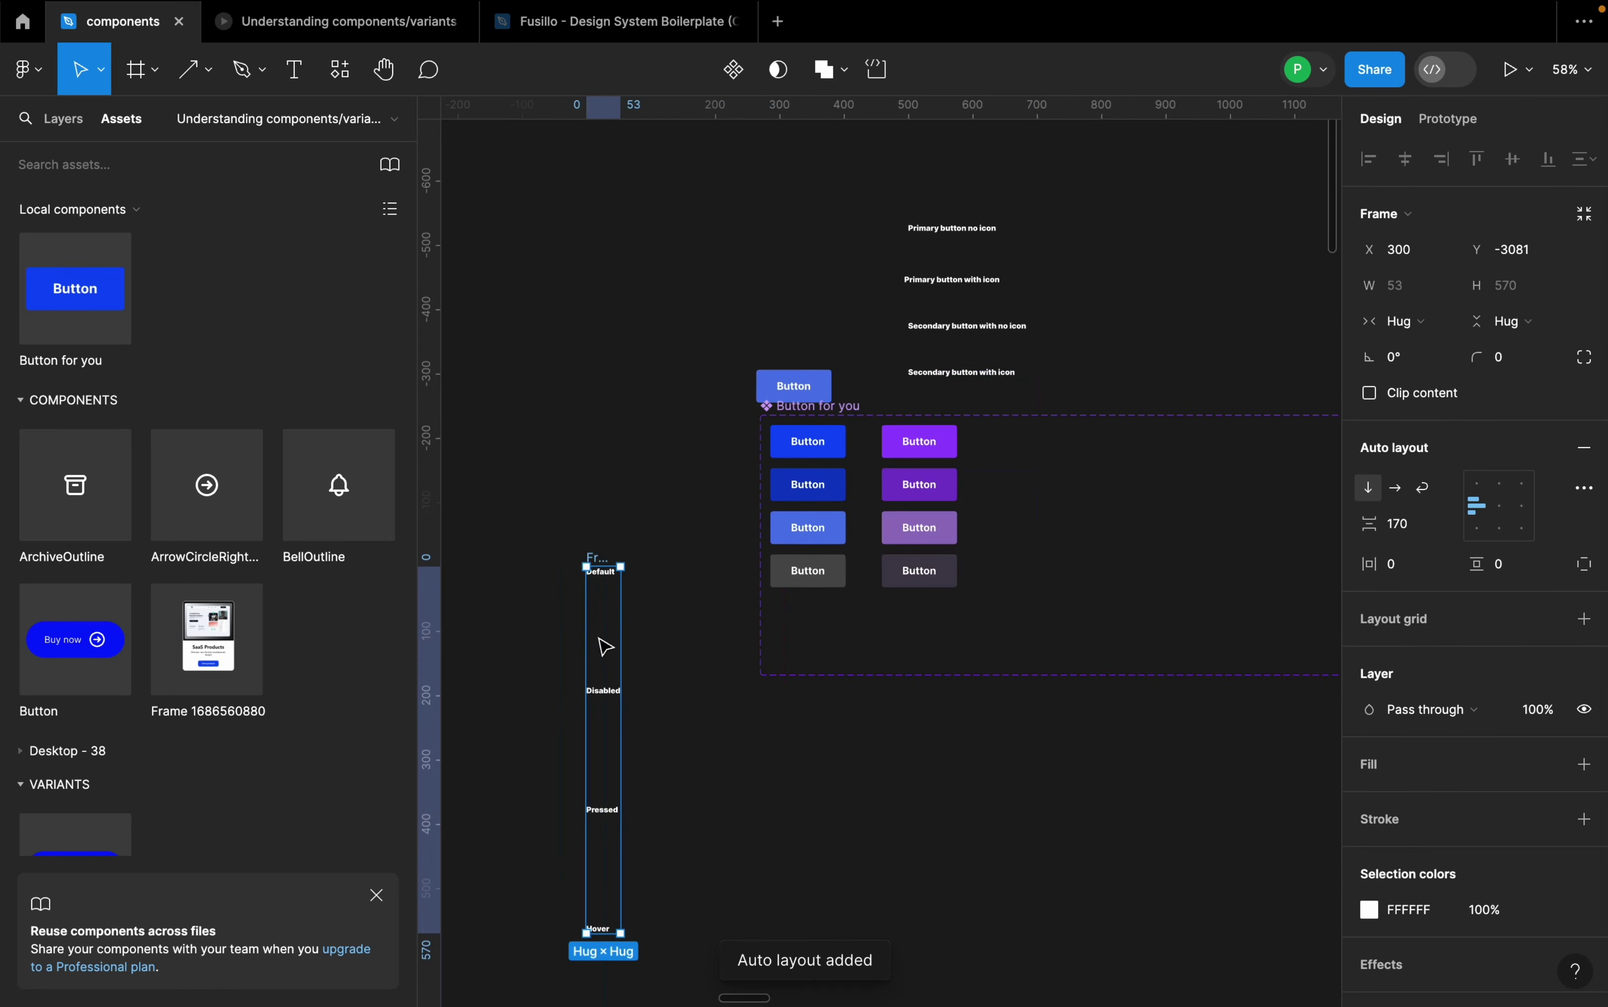
drag(603, 646, 709, 498)
scroll(706, 499, up, 3)
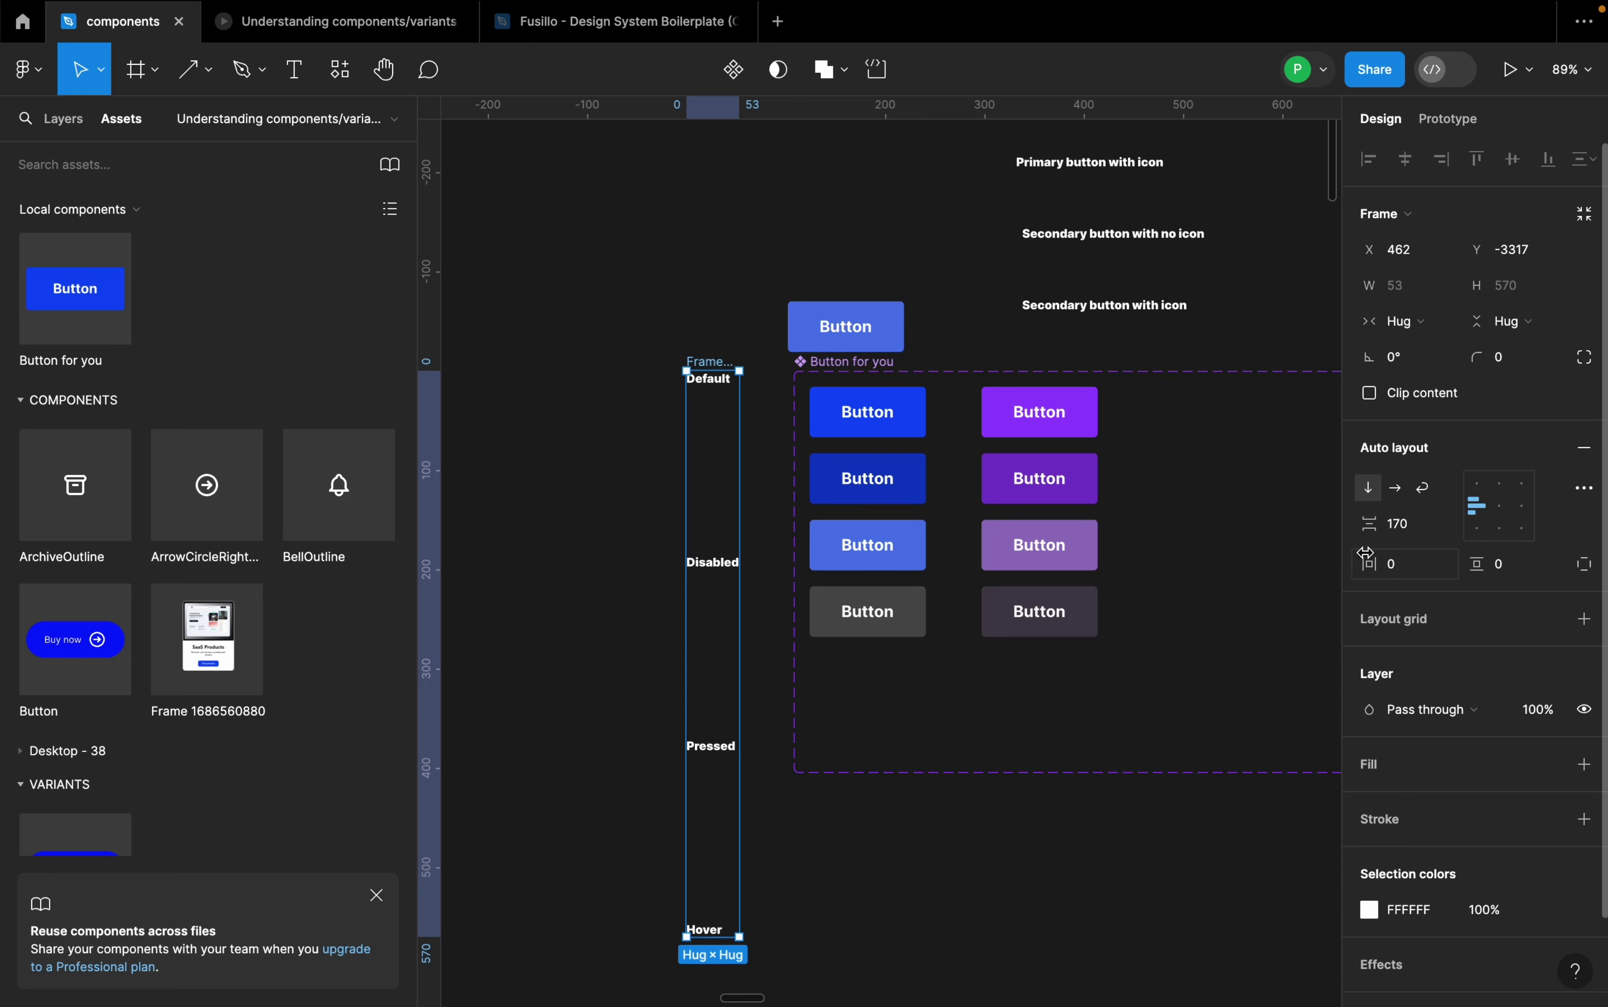
drag(1374, 529, 1203, 539)
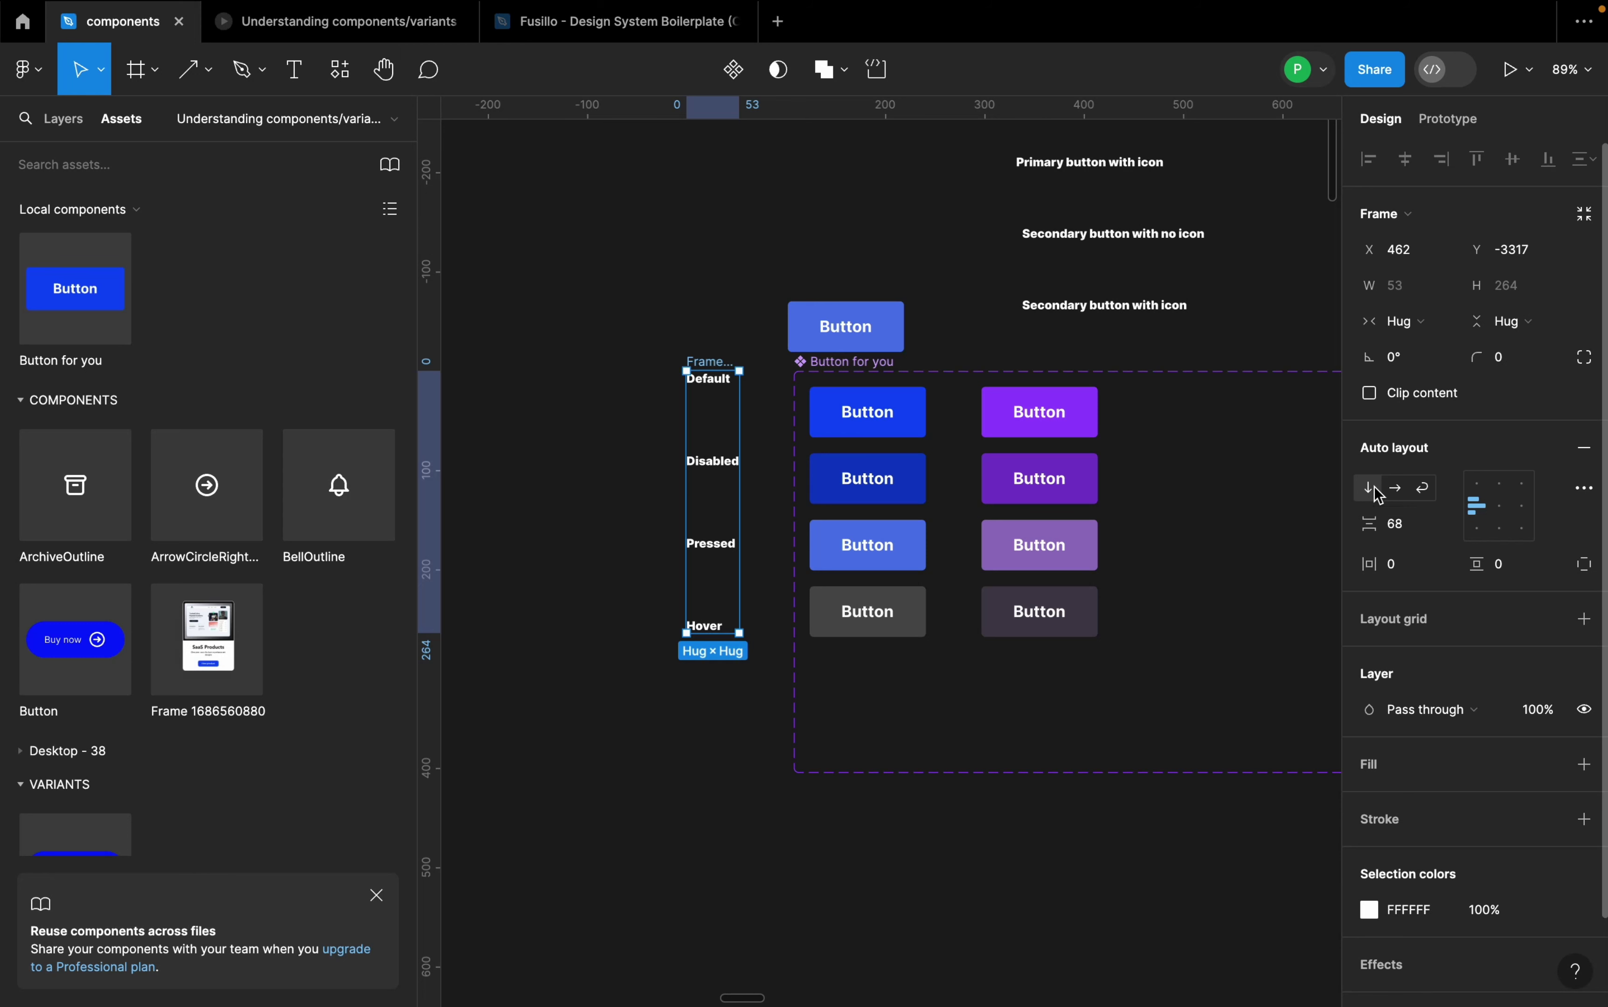
drag(716, 521, 731, 555)
scroll(910, 744, right, 3)
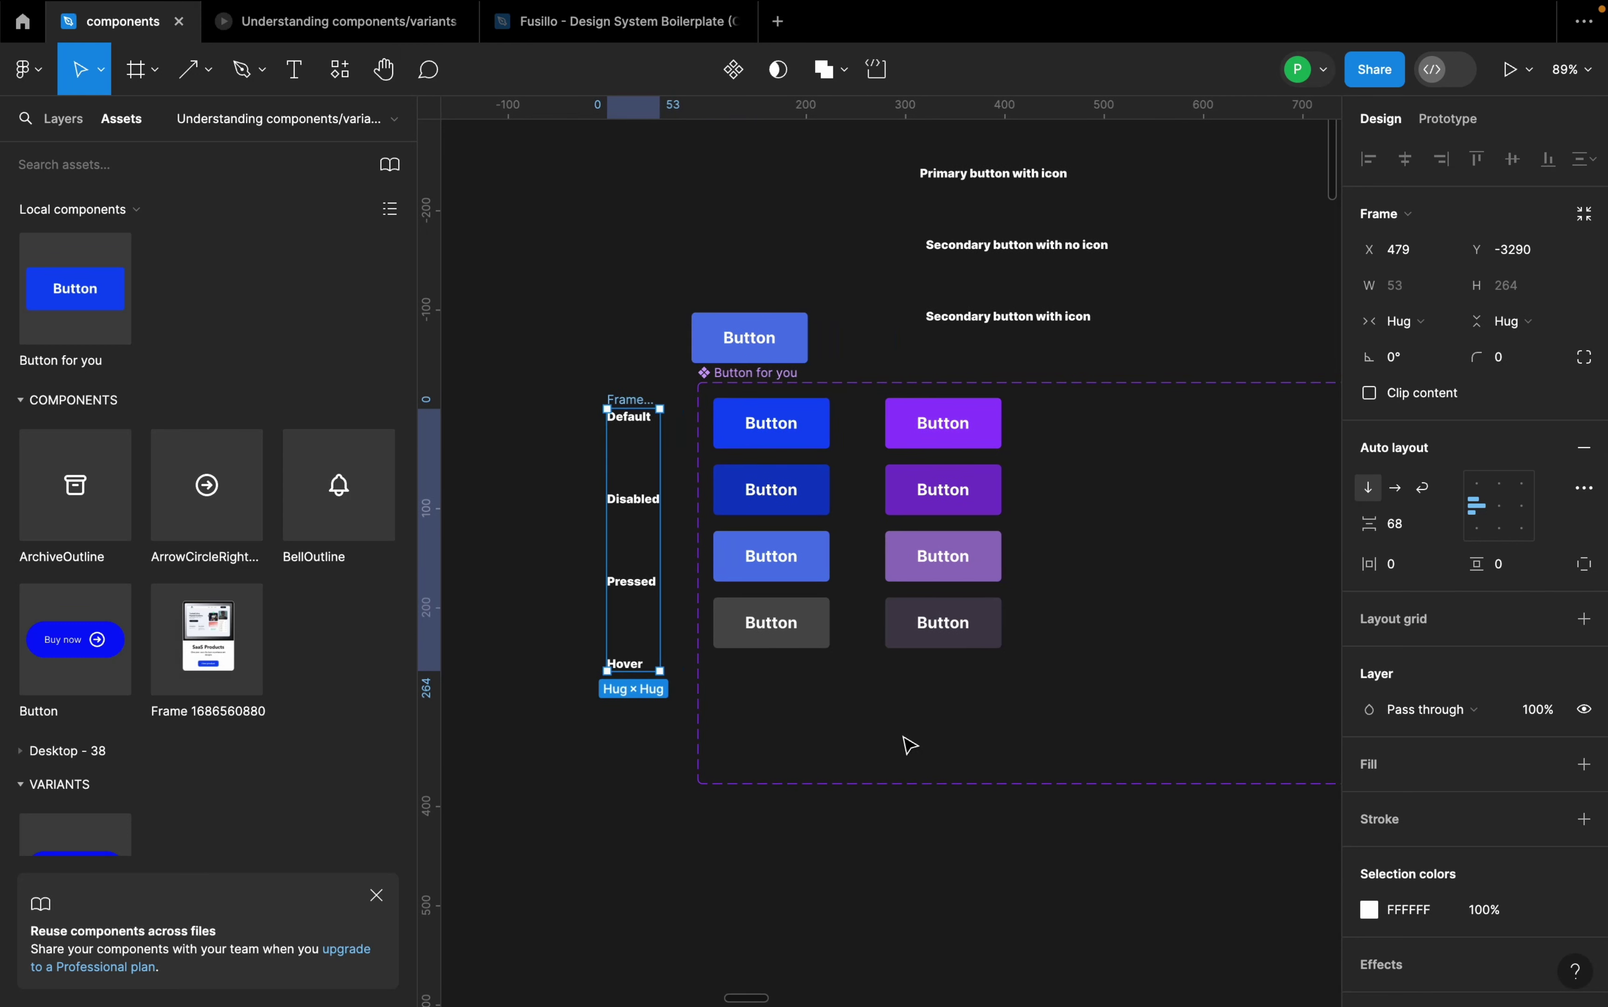
key(Escape)
- Move the Disabled label to the bottom of the stack, below Hover
scroll(656, 709, up, 2)
click(618, 676)
scroll(617, 676, up, 4)
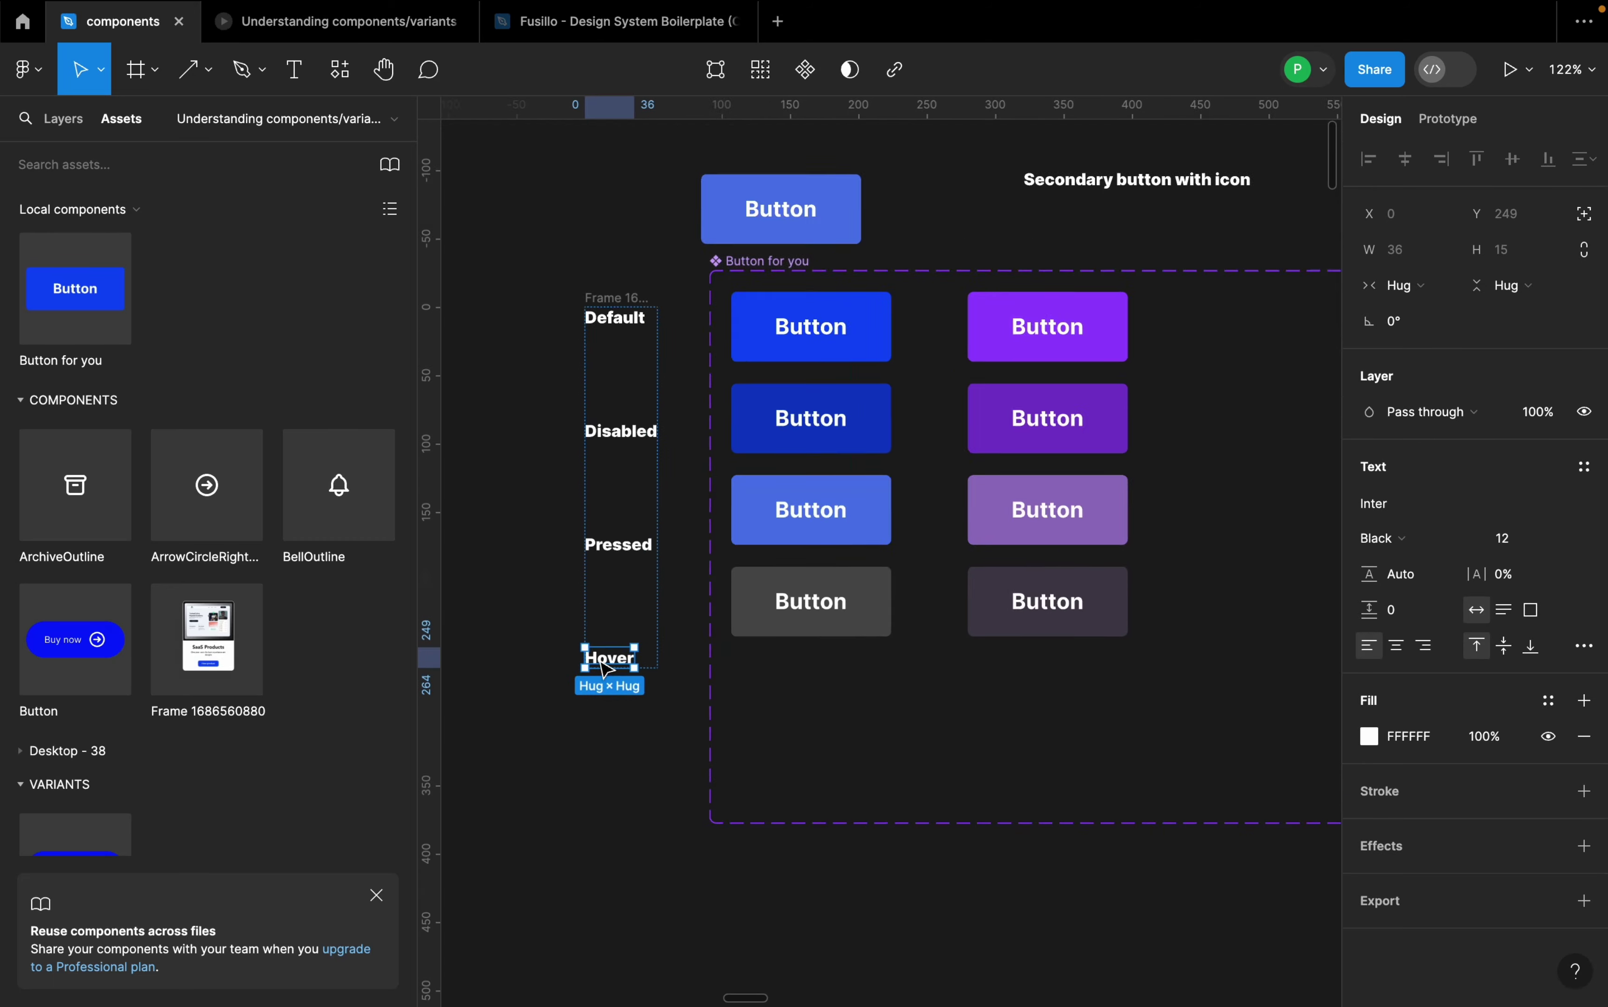
scroll(656, 400, up, 2)
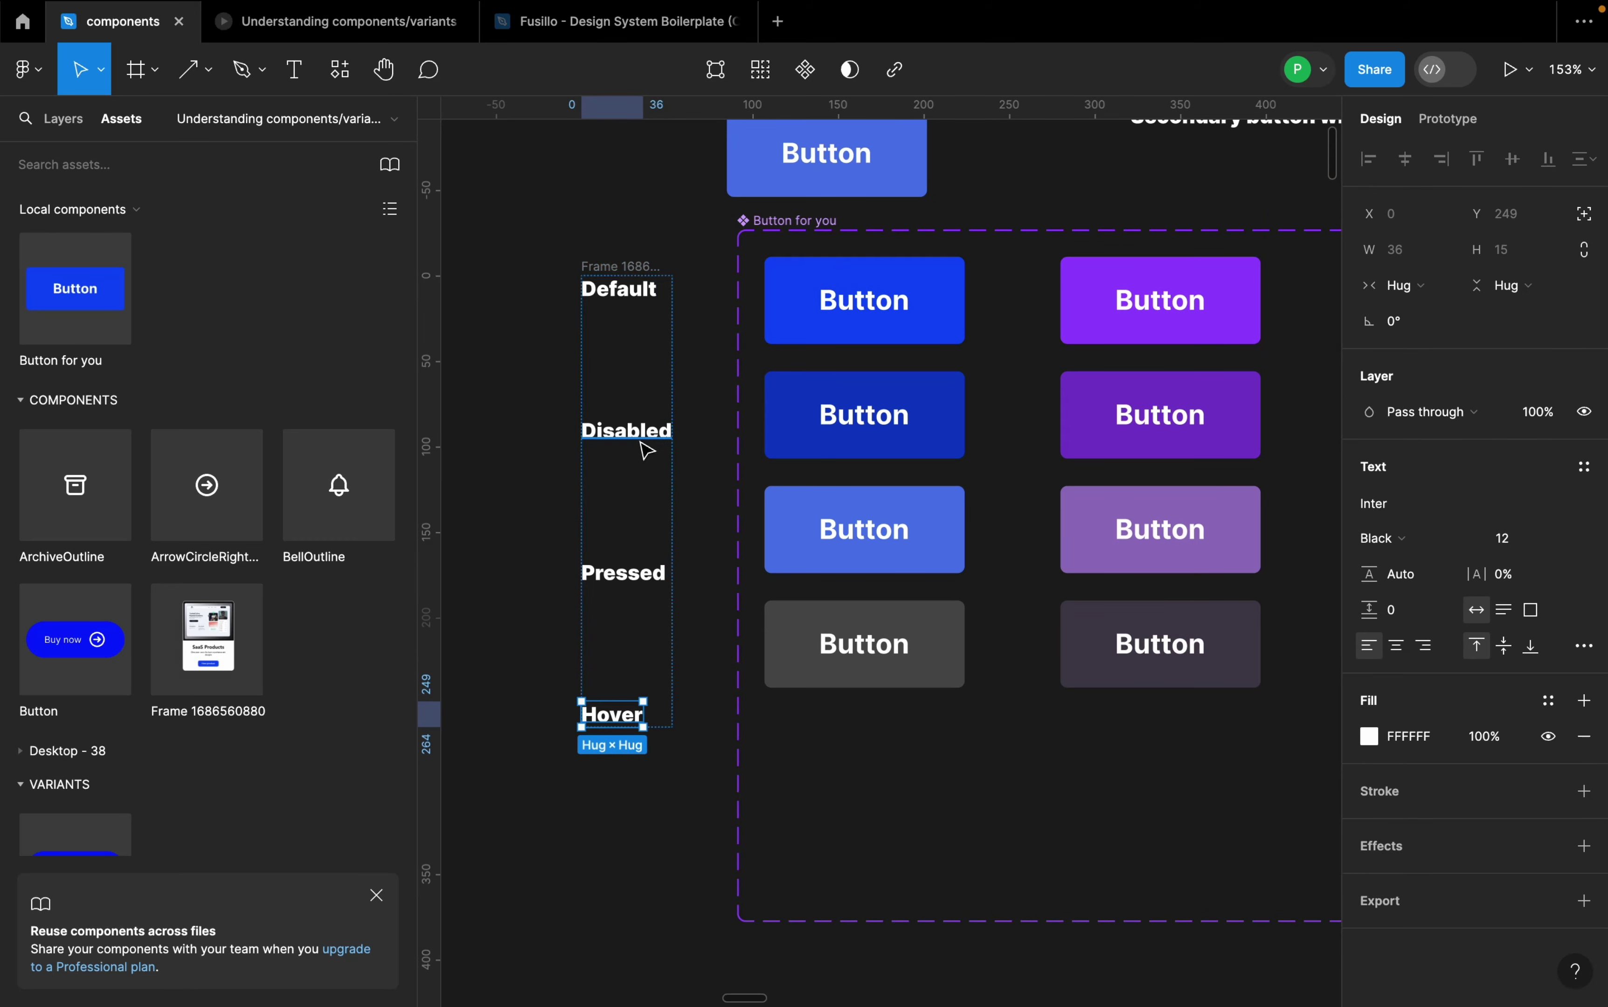
drag(641, 432, 622, 716)
- Tighten the label stack spacing to 58 so each label lines up with its button row
click(616, 579)
click(634, 509)
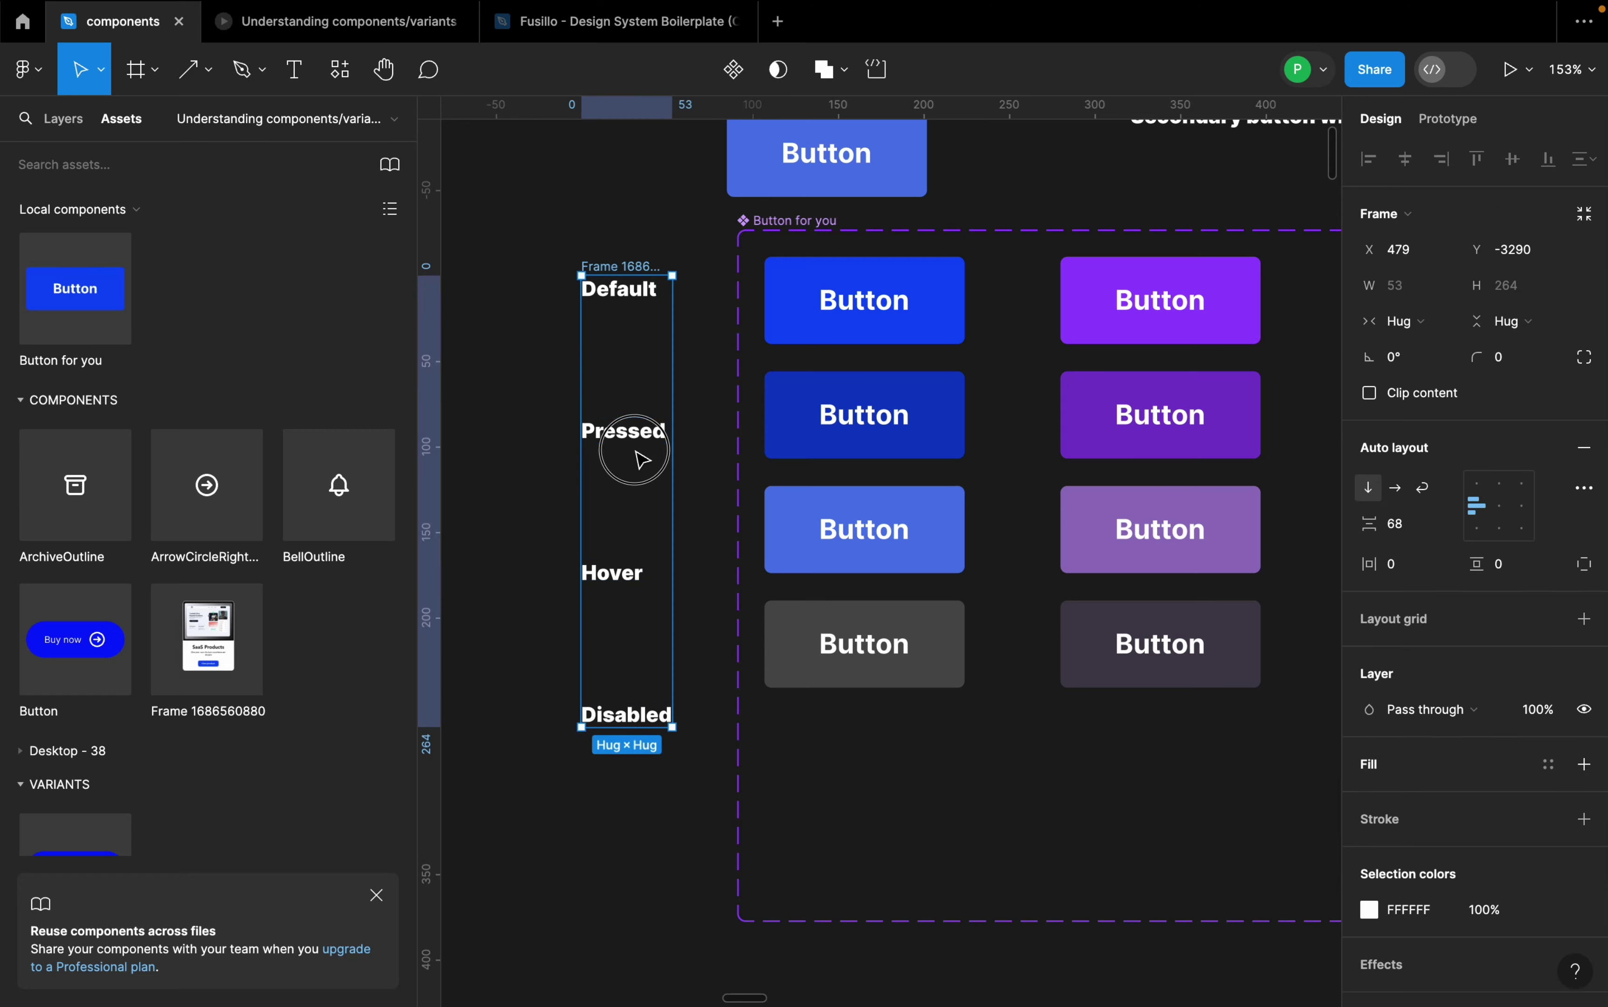
drag(639, 455, 682, 373)
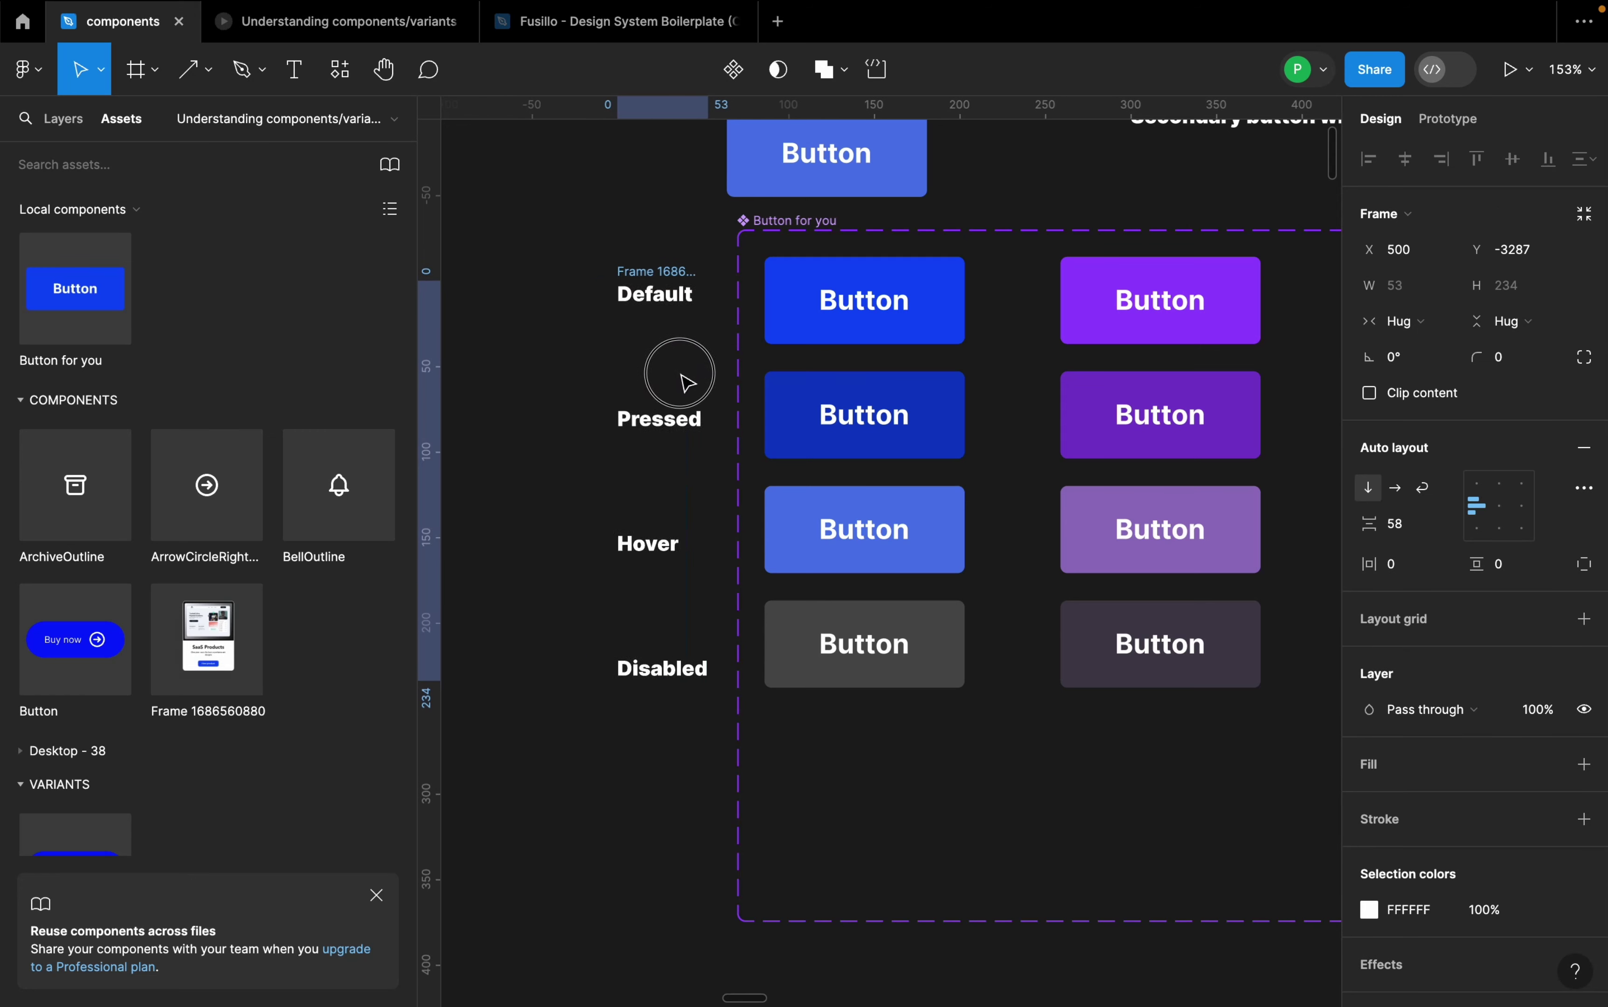
scroll(753, 546, right, 3)
scroll(795, 641, down, 5)
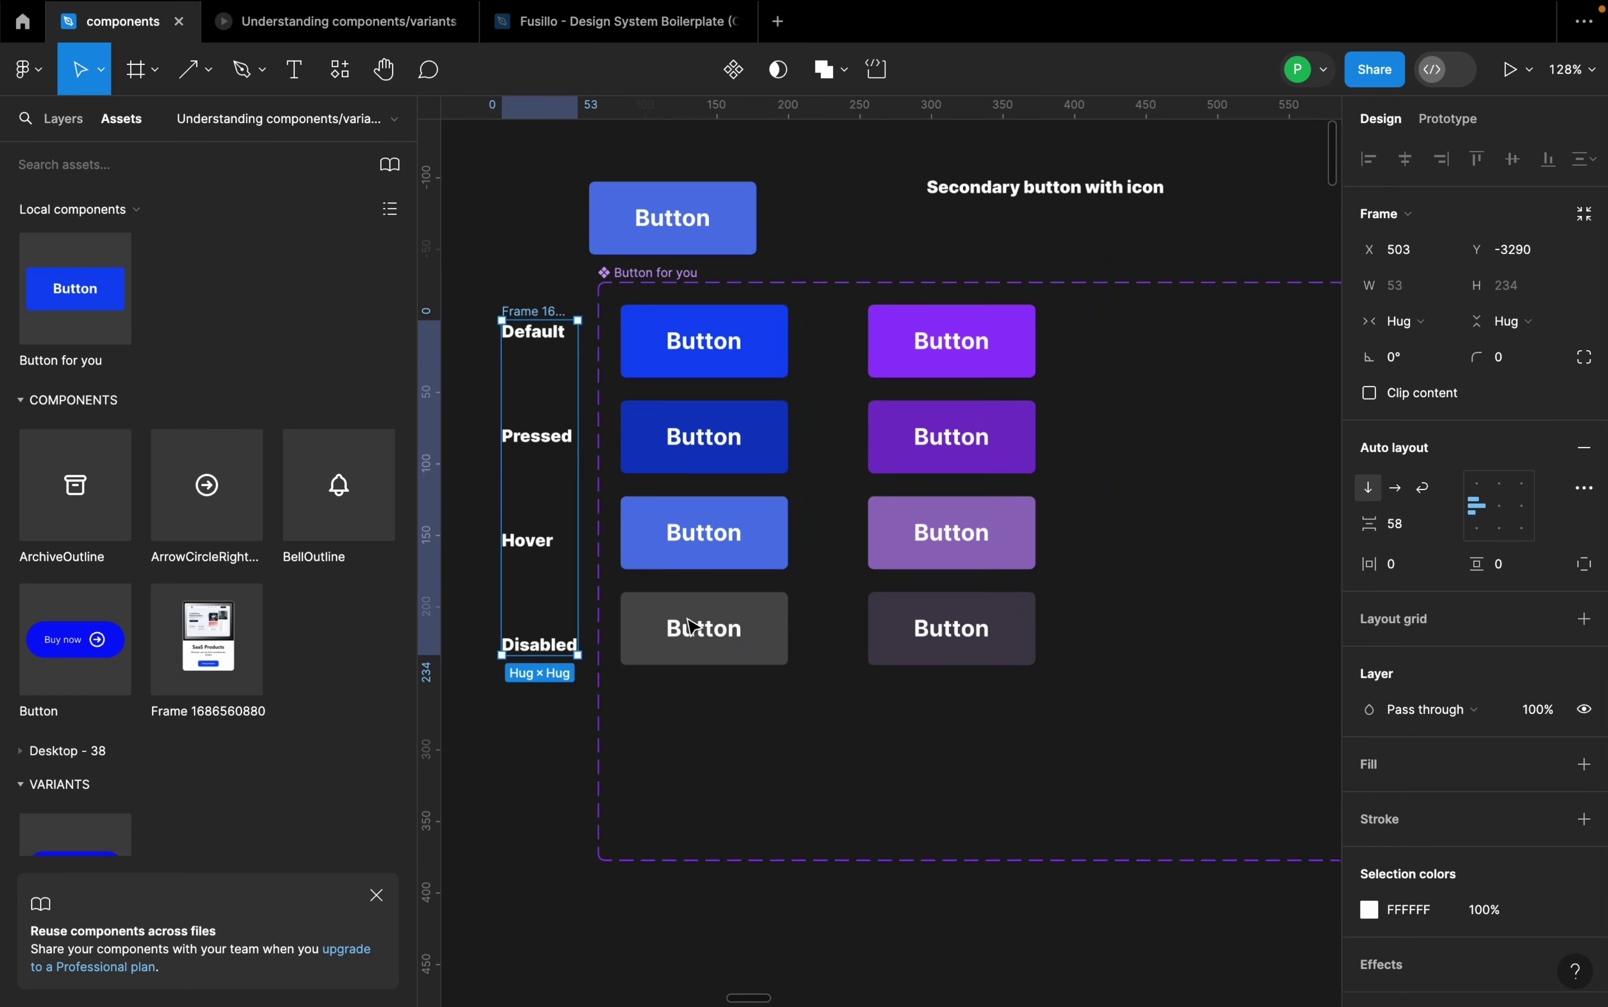
click(775, 387)
scroll(953, 234, up, 1)
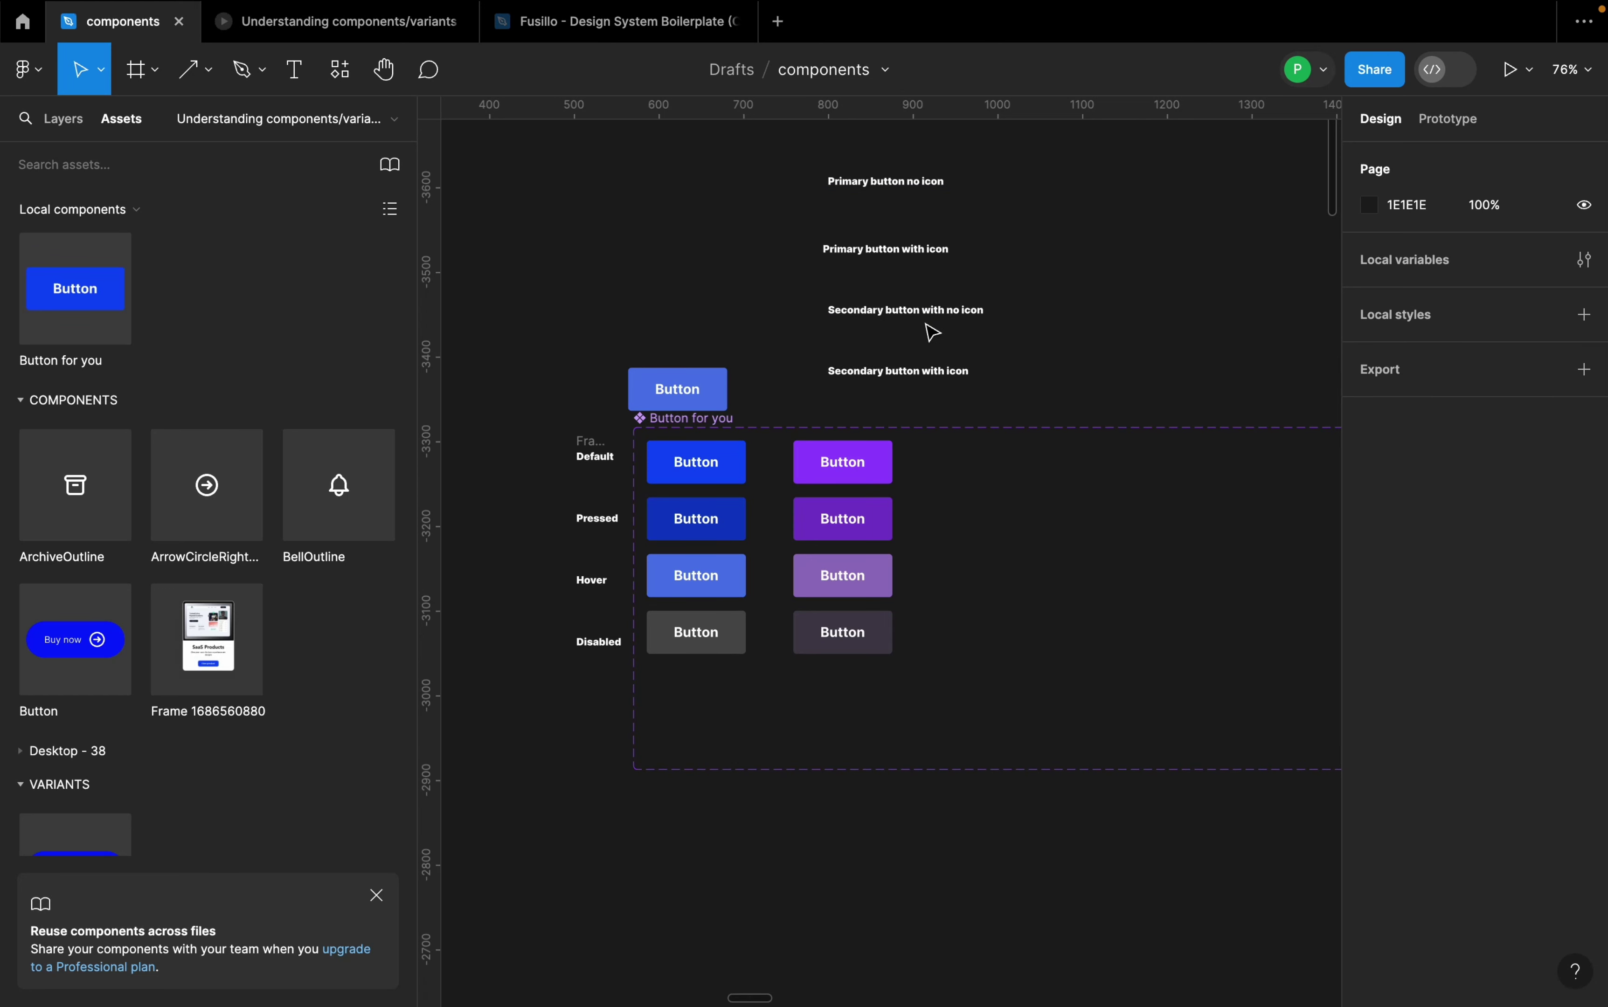
scroll(654, 505, up, 4)
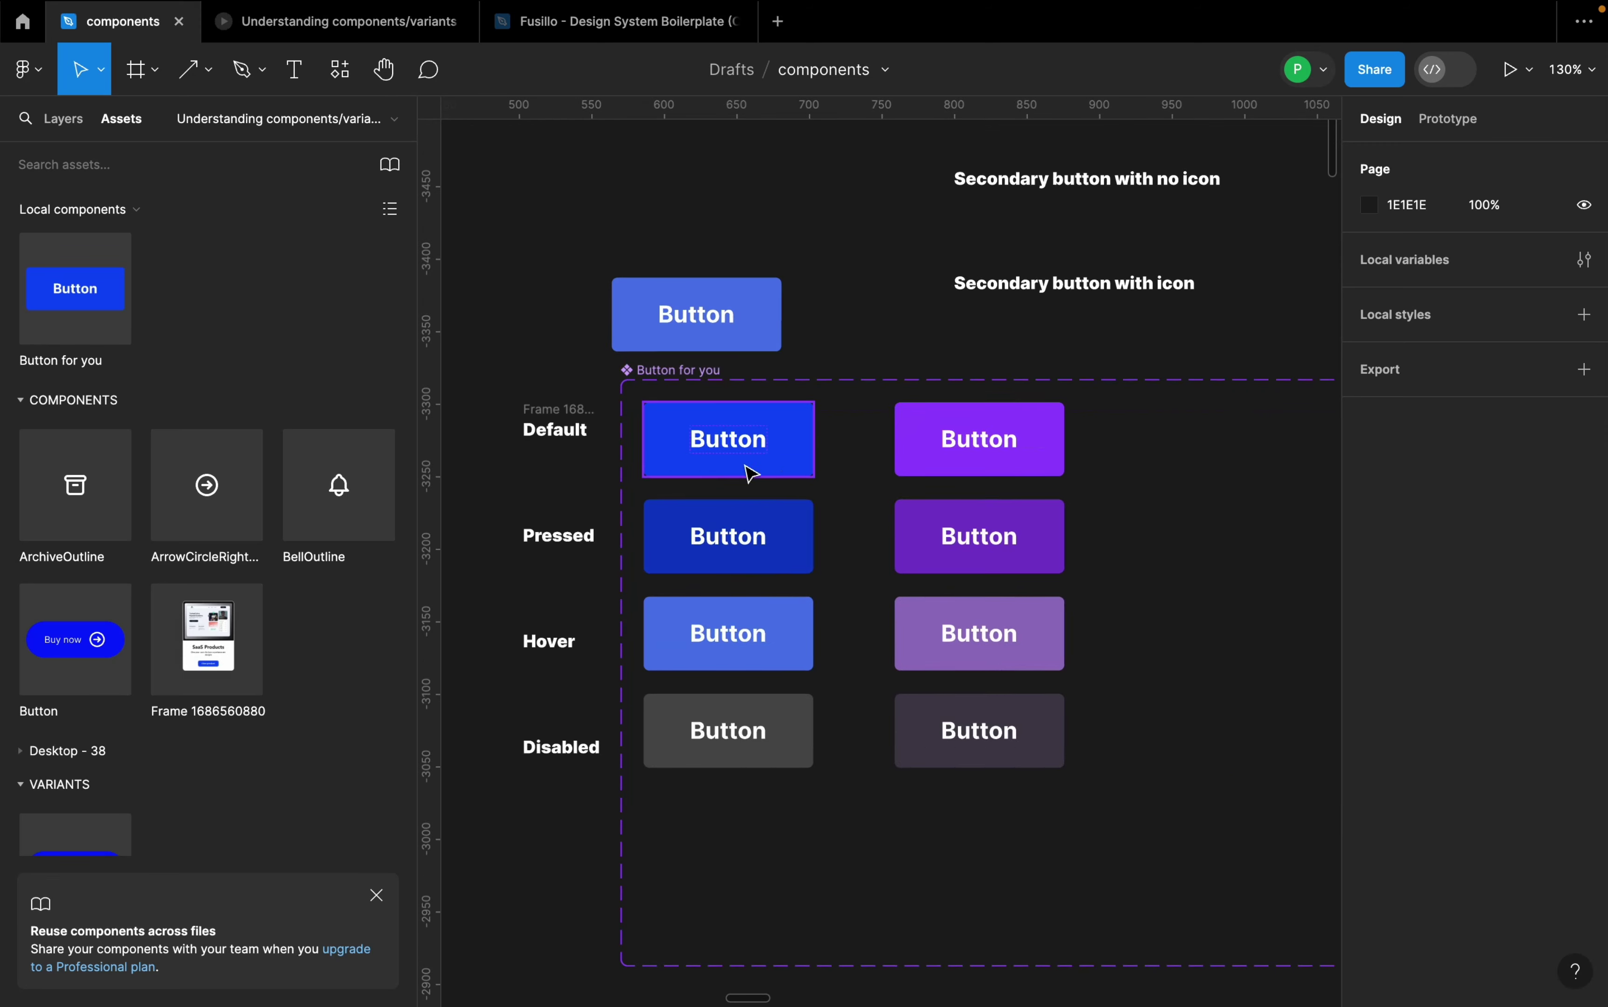
click(769, 470)
scroll(564, 436, up, 1)
click(838, 360)
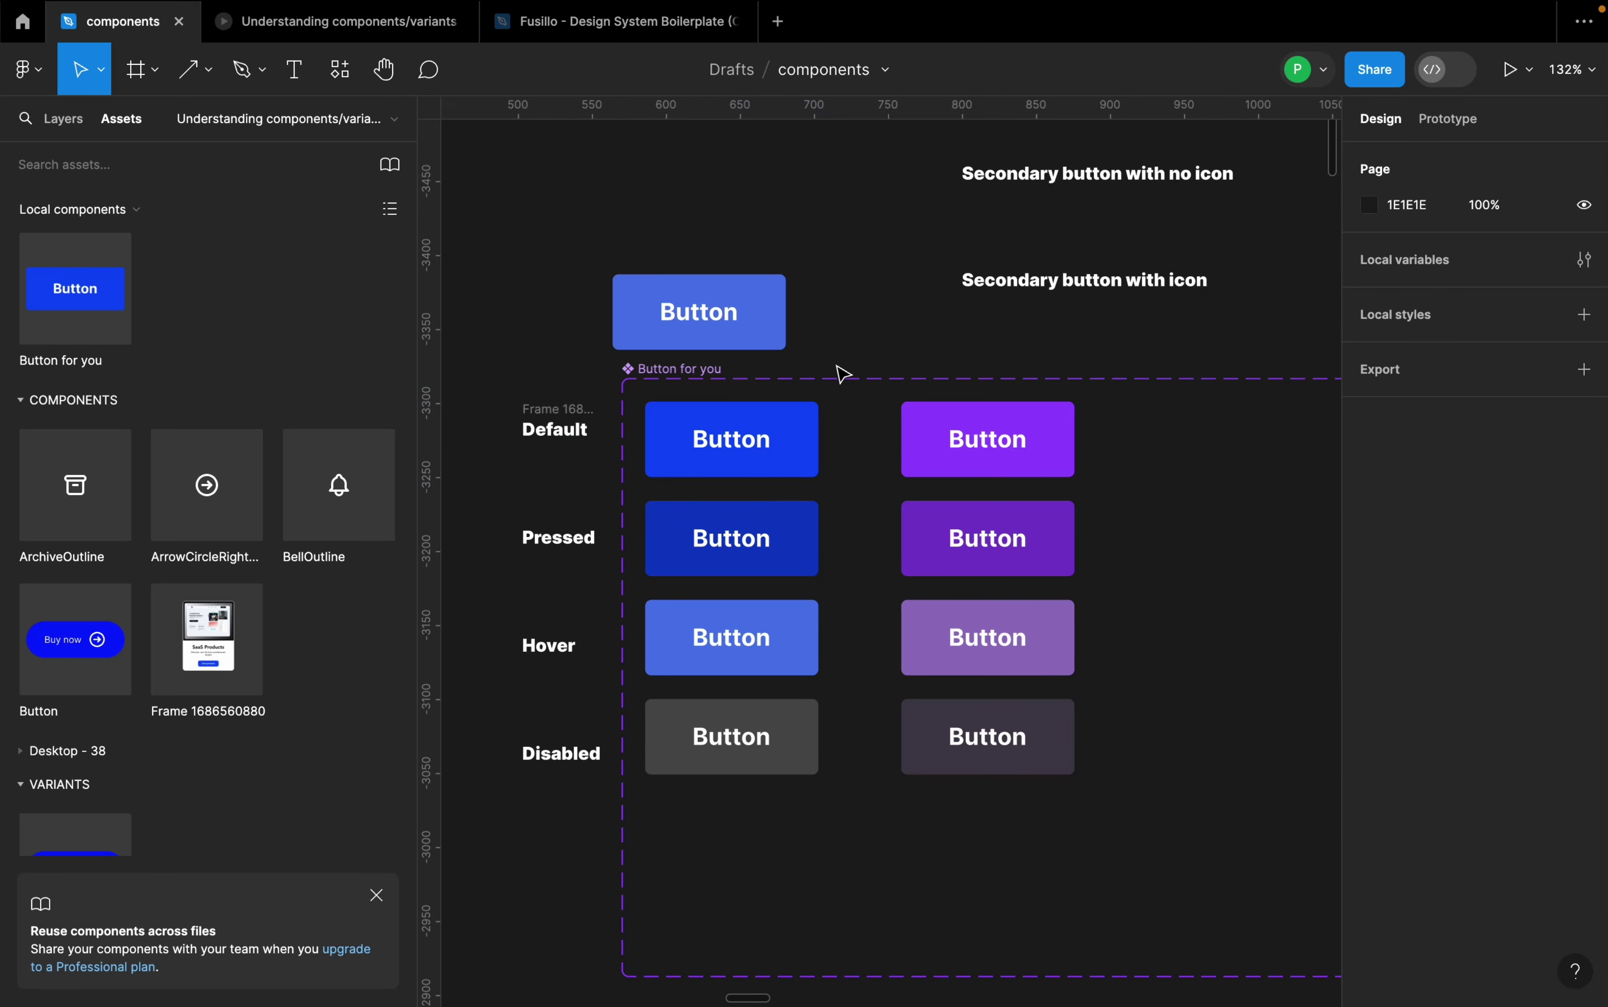
scroll(757, 700, down, 4)
- Launch the Heroicons plugin and place a right-arrow icon on the canvas
right_click(691, 759)
mouse_move(790, 951)
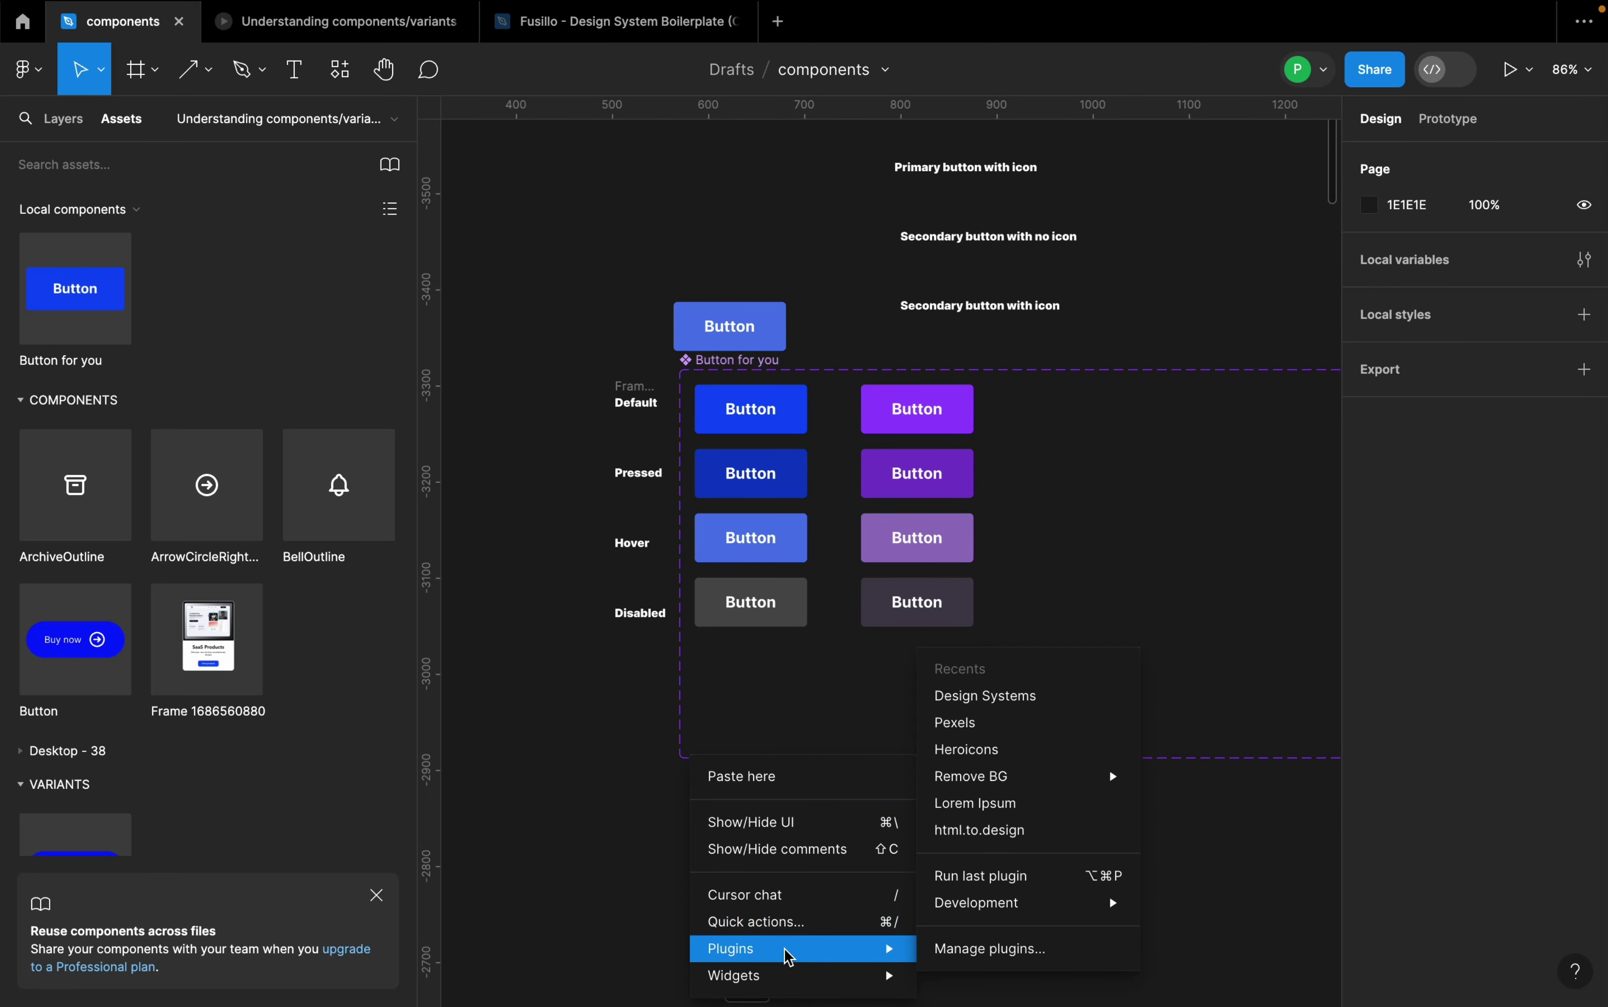
click(1005, 751)
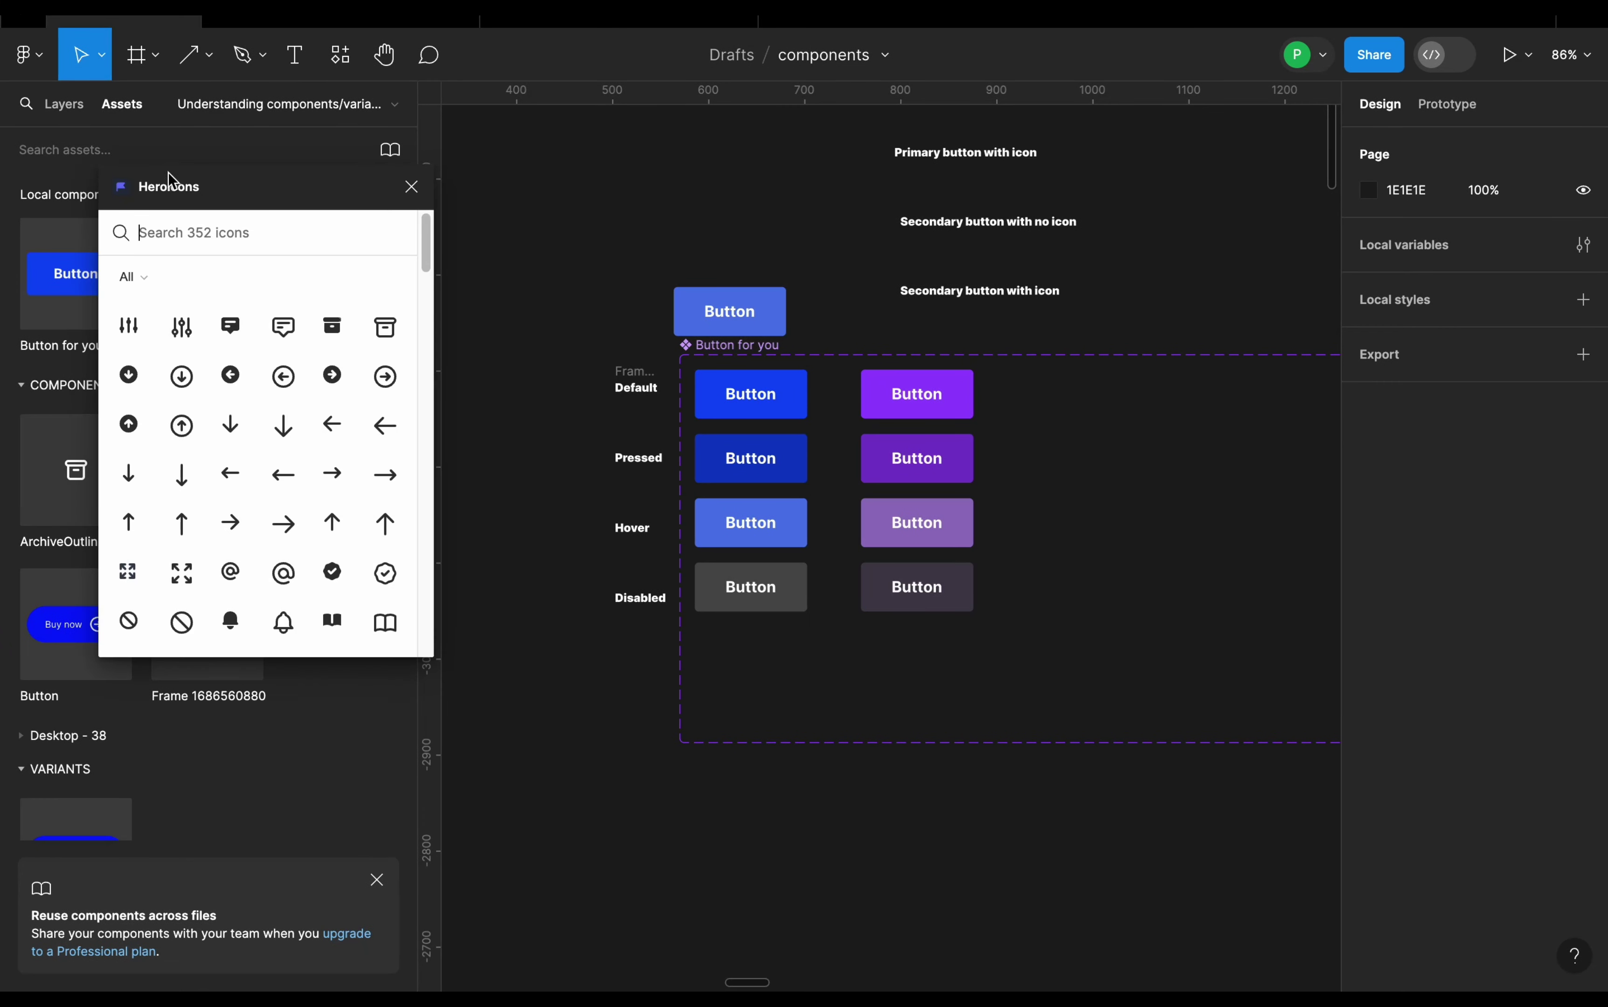
drag(218, 190, 291, 206)
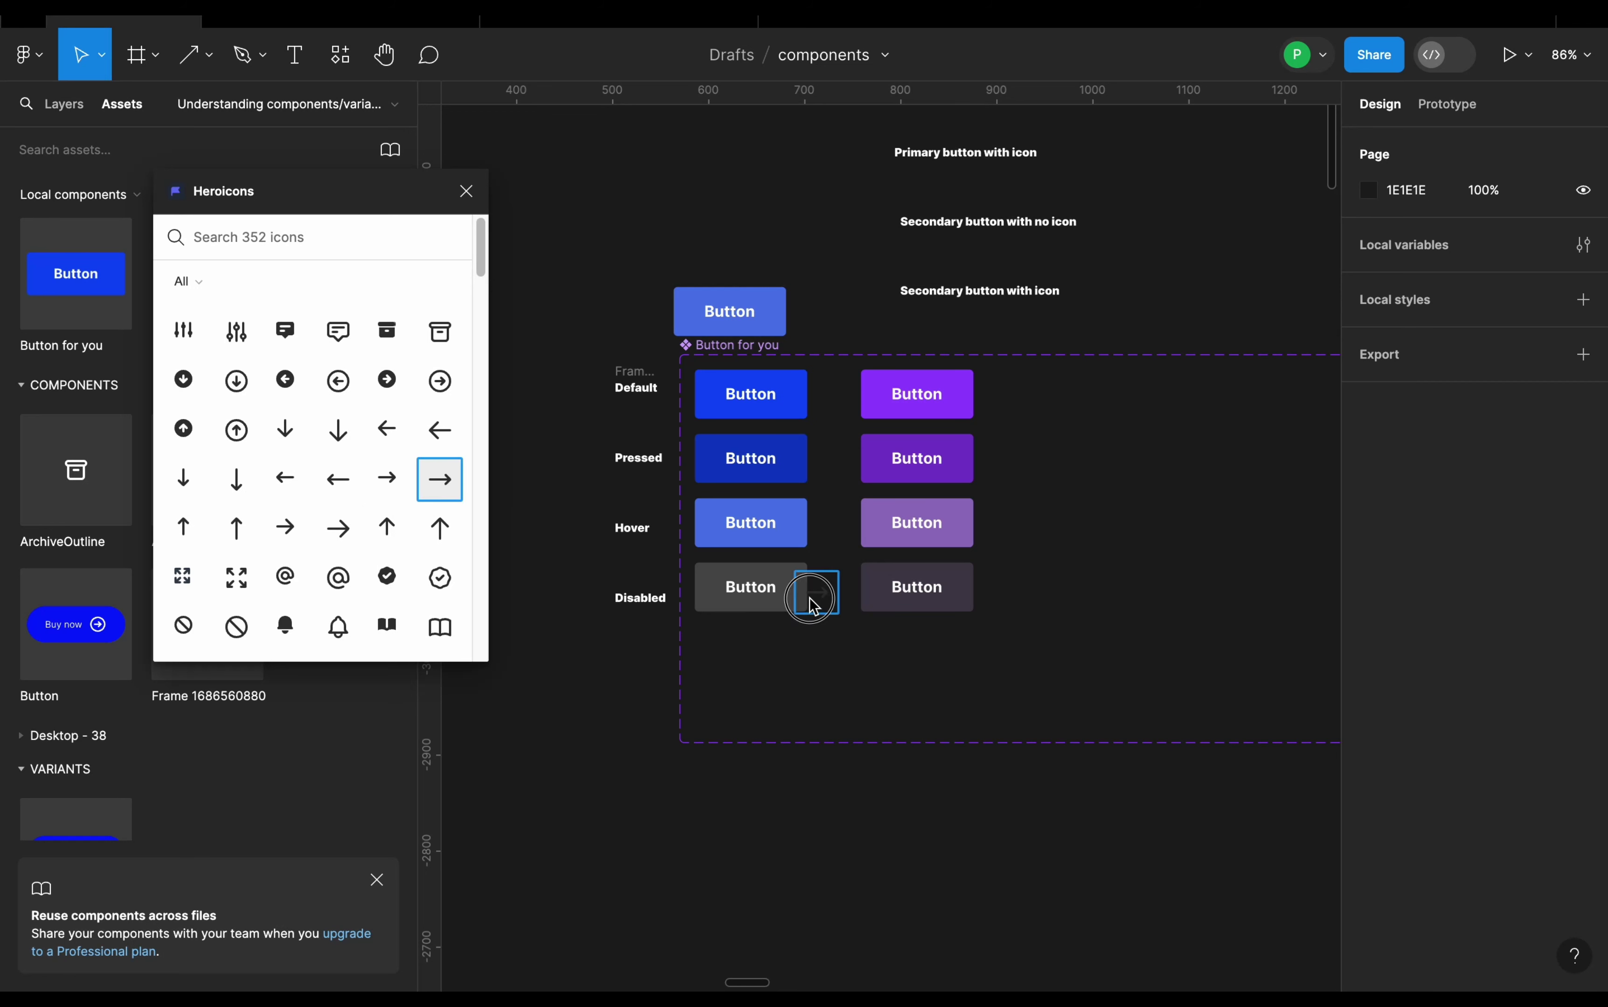
drag(814, 606, 843, 699)
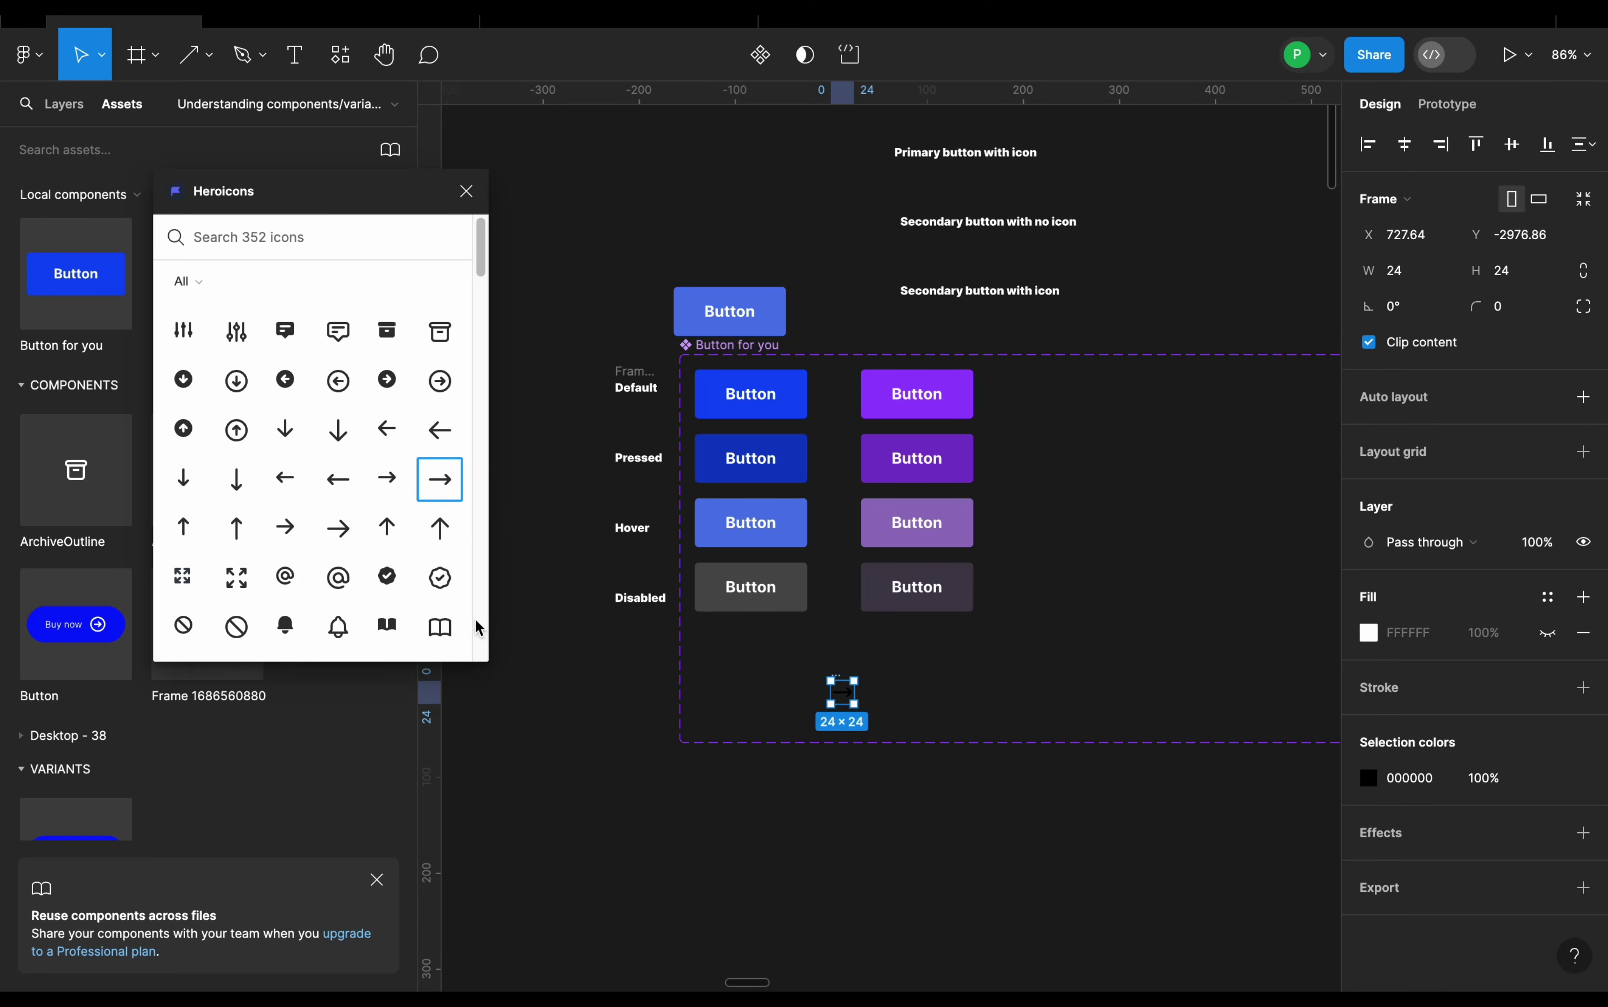
- Add clipboard-check, clipboard and outlined clock icons beside the arrow, then close Heroicons
drag(439, 578, 274, 598)
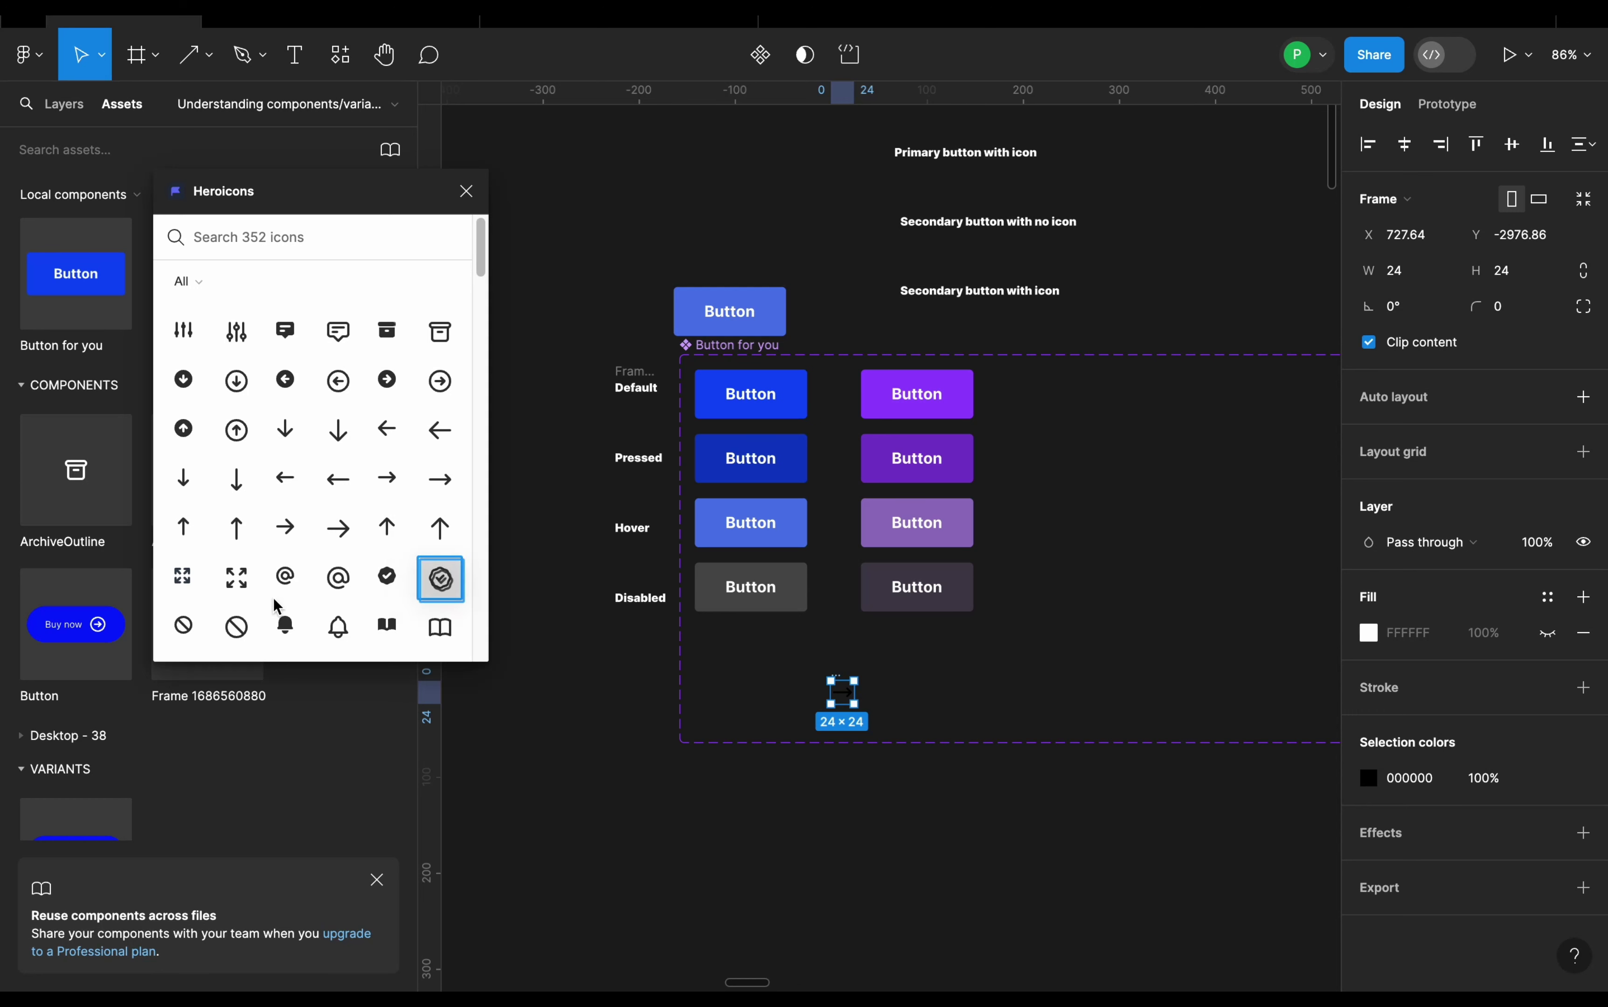
scroll(307, 480, down, 5)
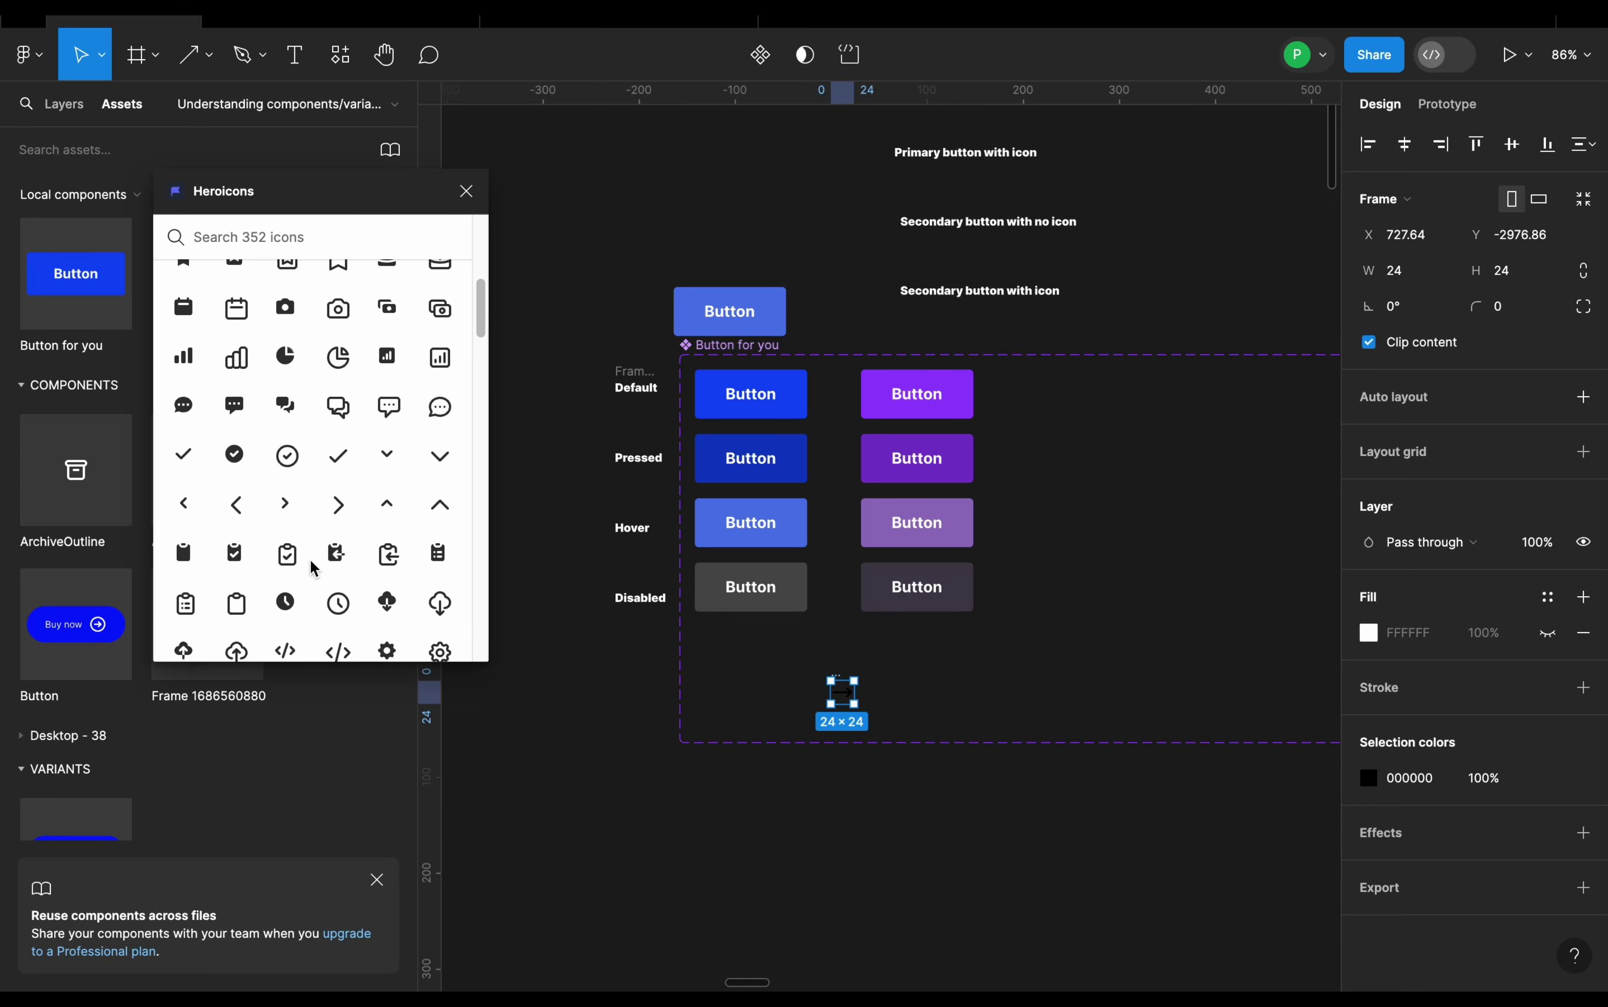
drag(298, 563, 936, 690)
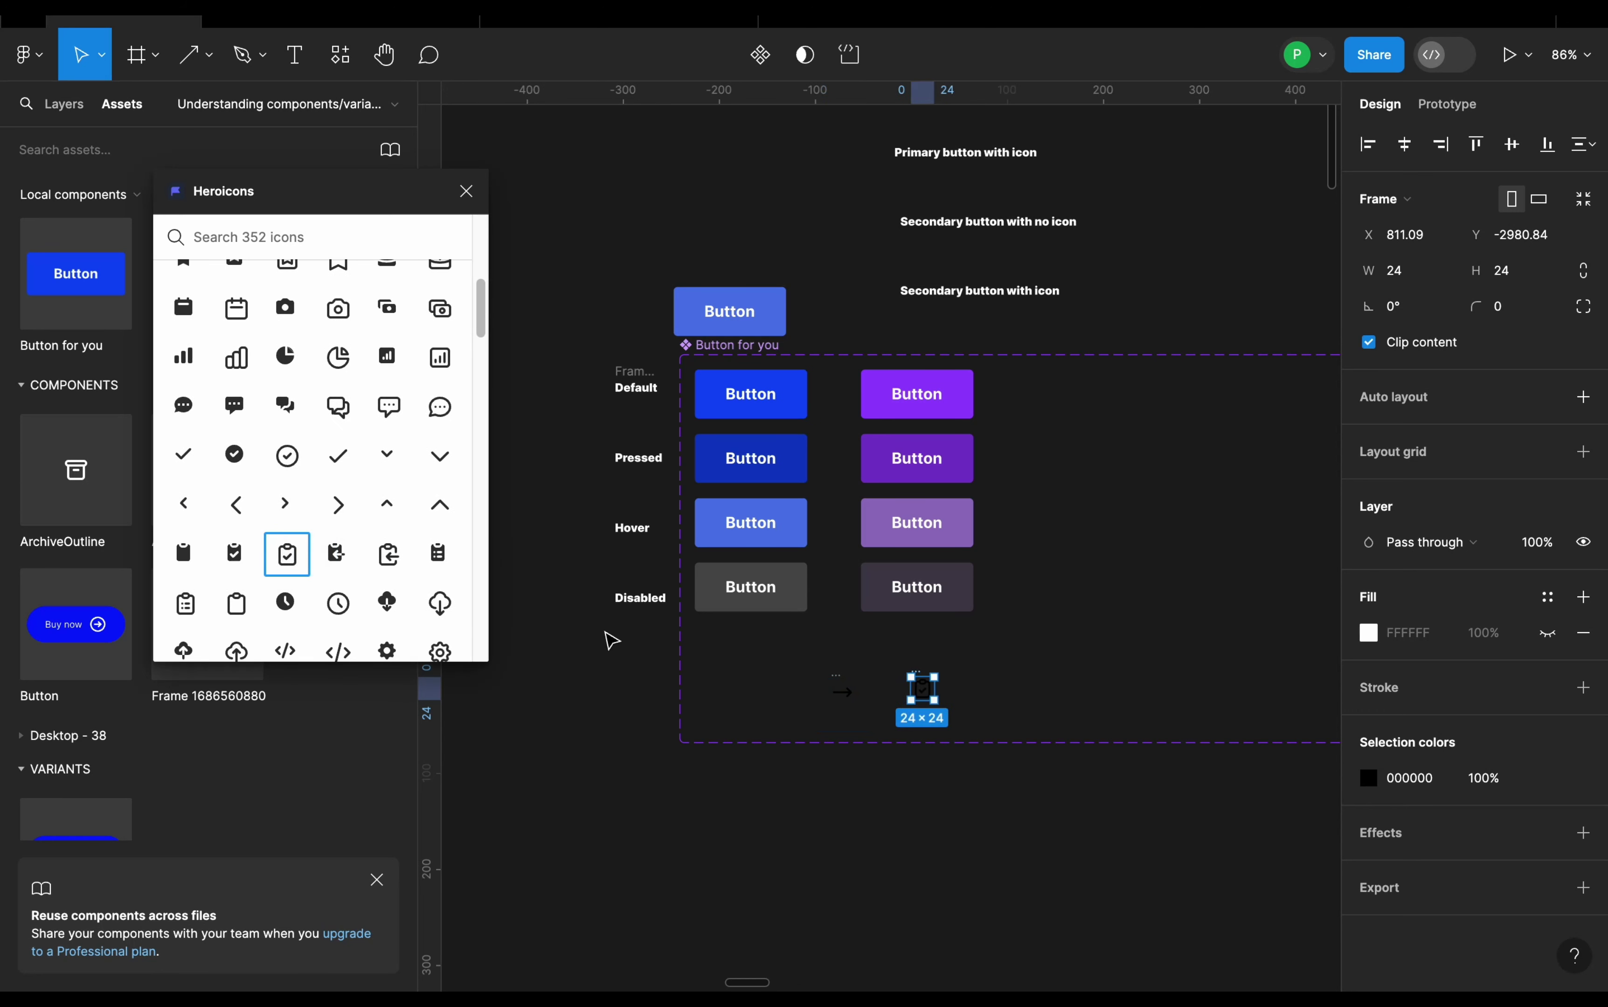
click(769, 727)
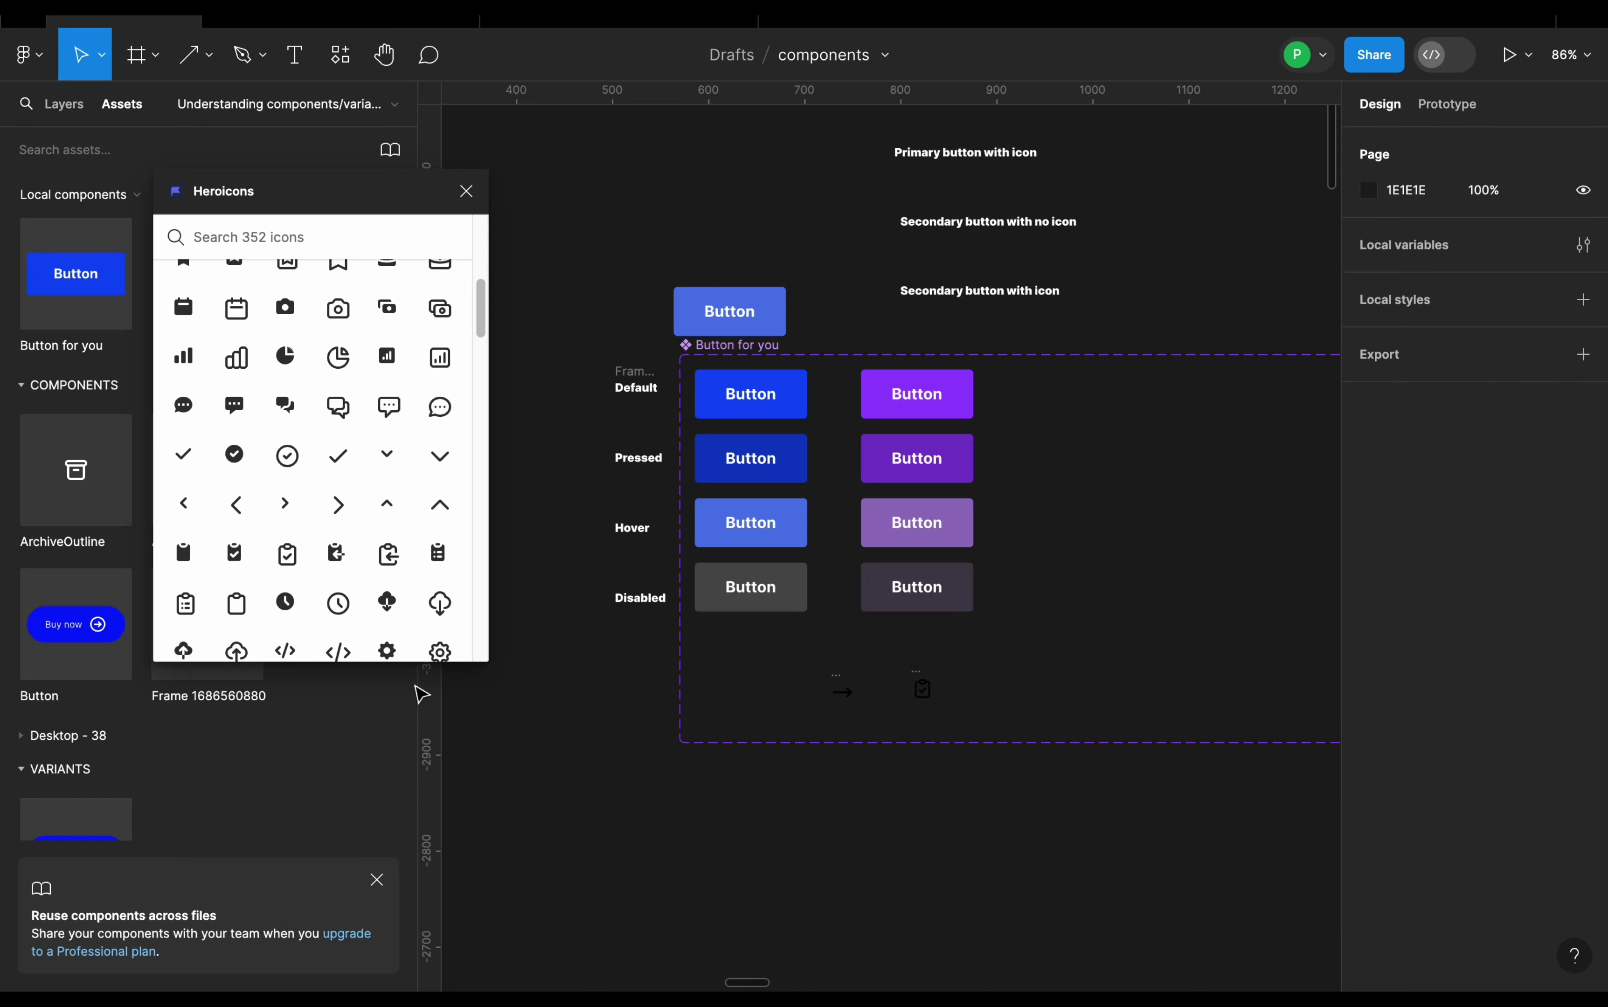
drag(226, 627, 1015, 714)
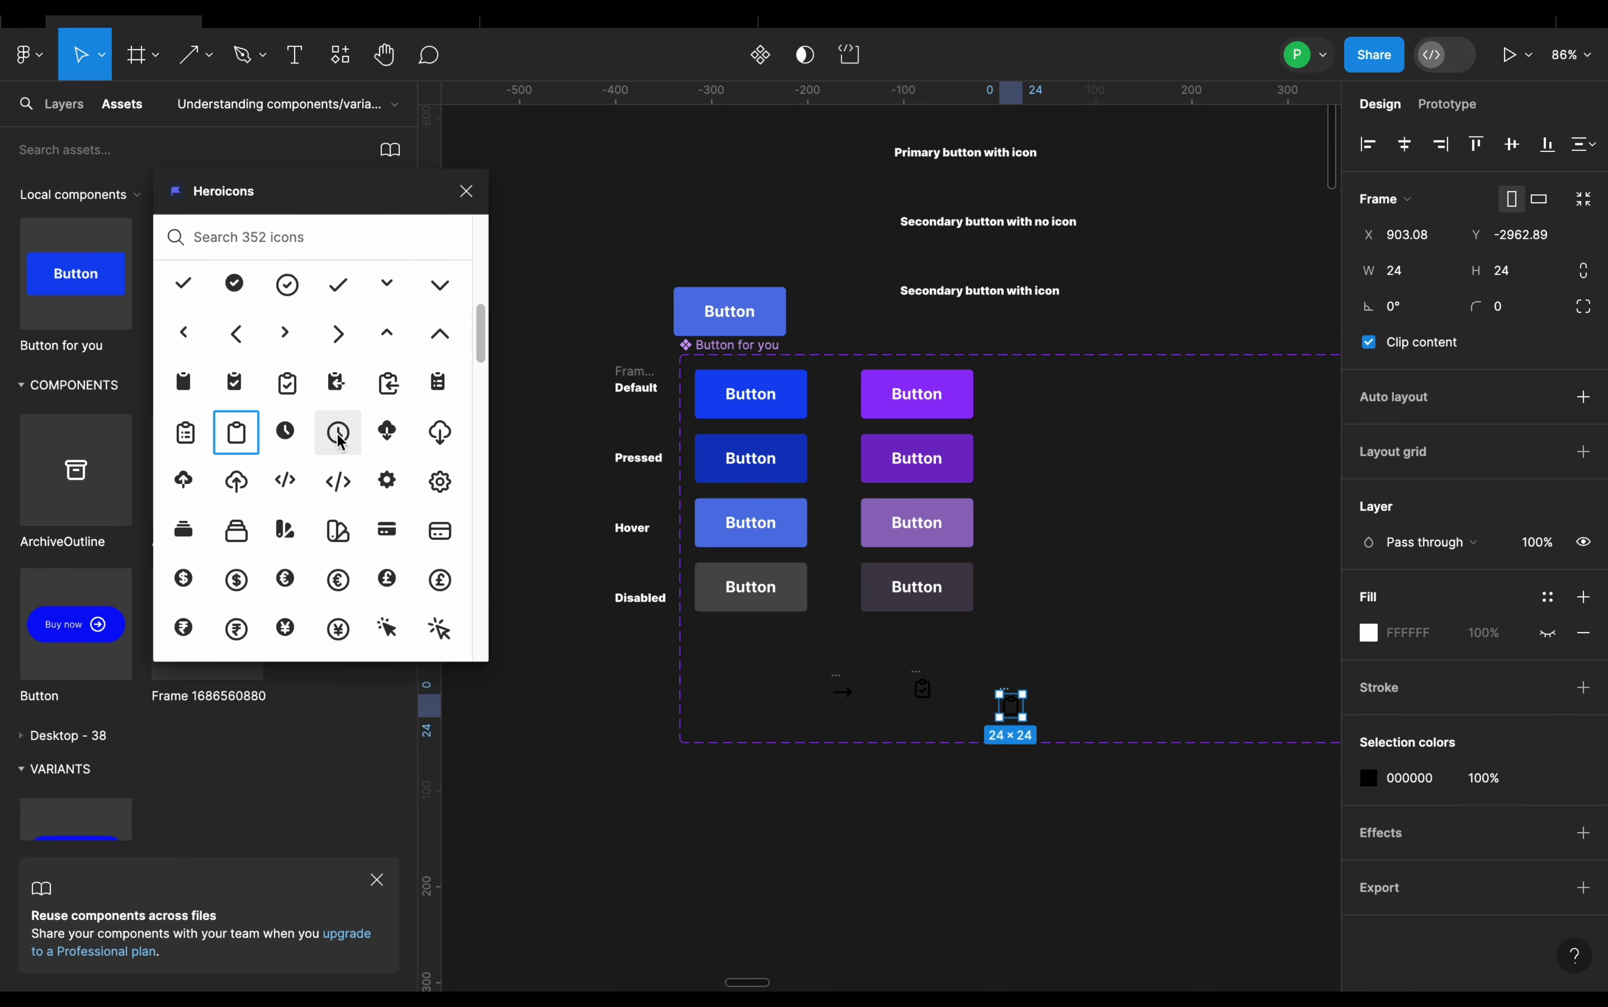
drag(337, 434, 1102, 701)
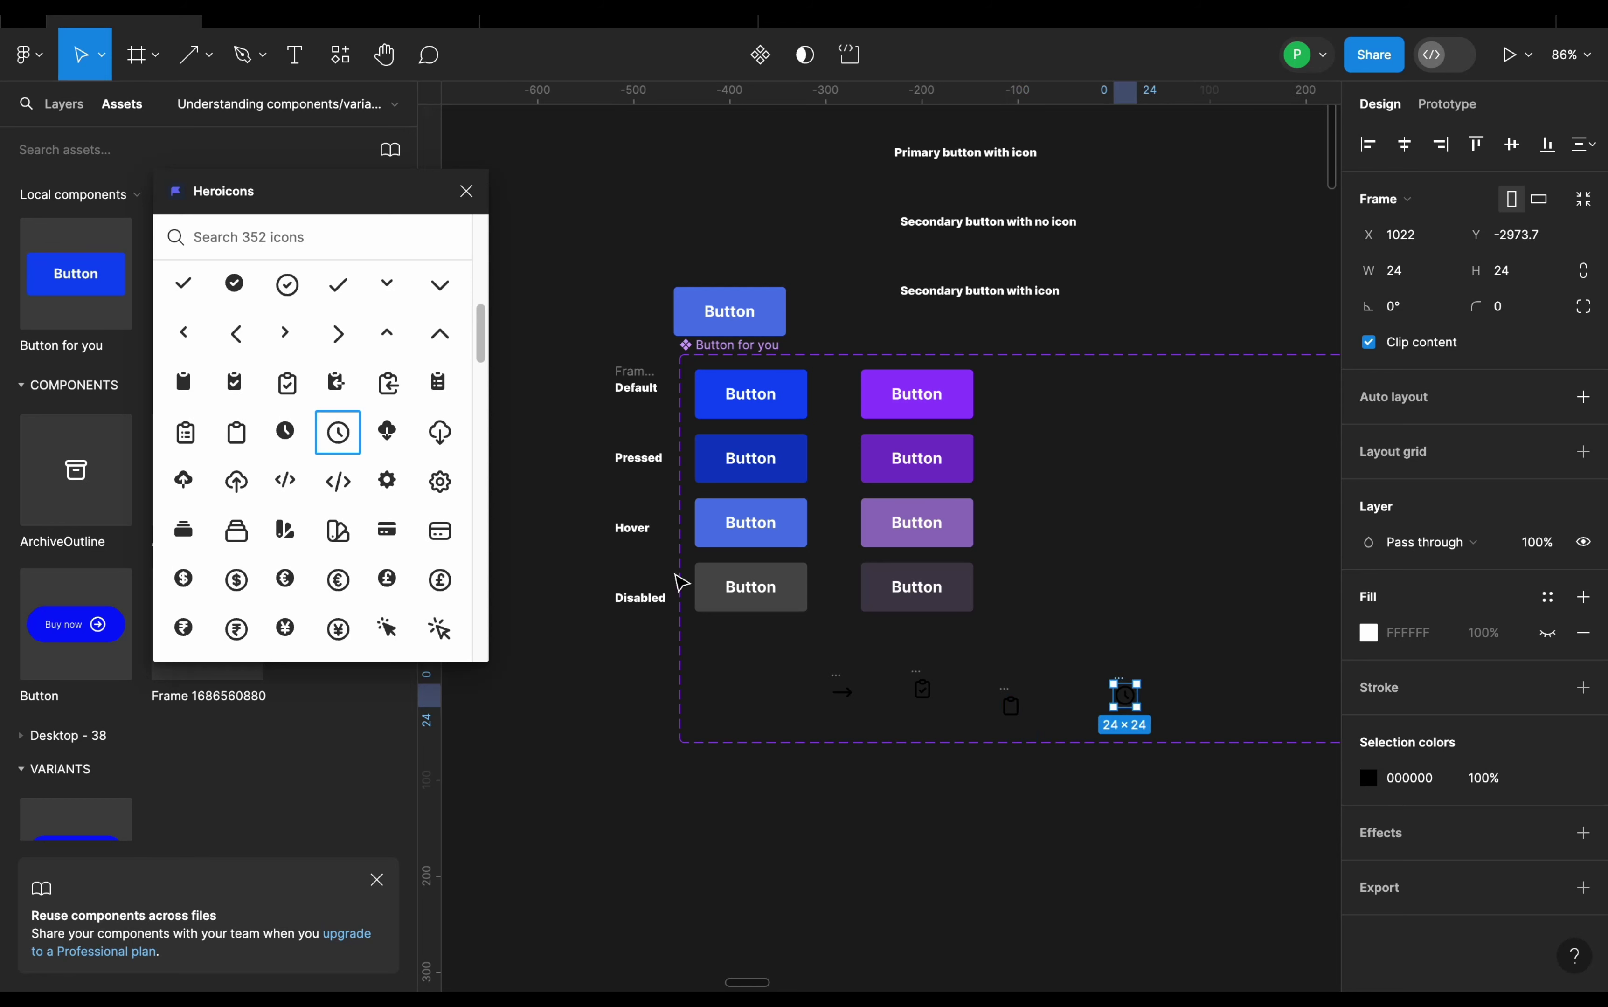
click(466, 191)
scroll(999, 600, down, 2)
- Drag the clock, clipboard, clipboard-check and arrow icons into one horizontal row
scroll(999, 599, up, 5)
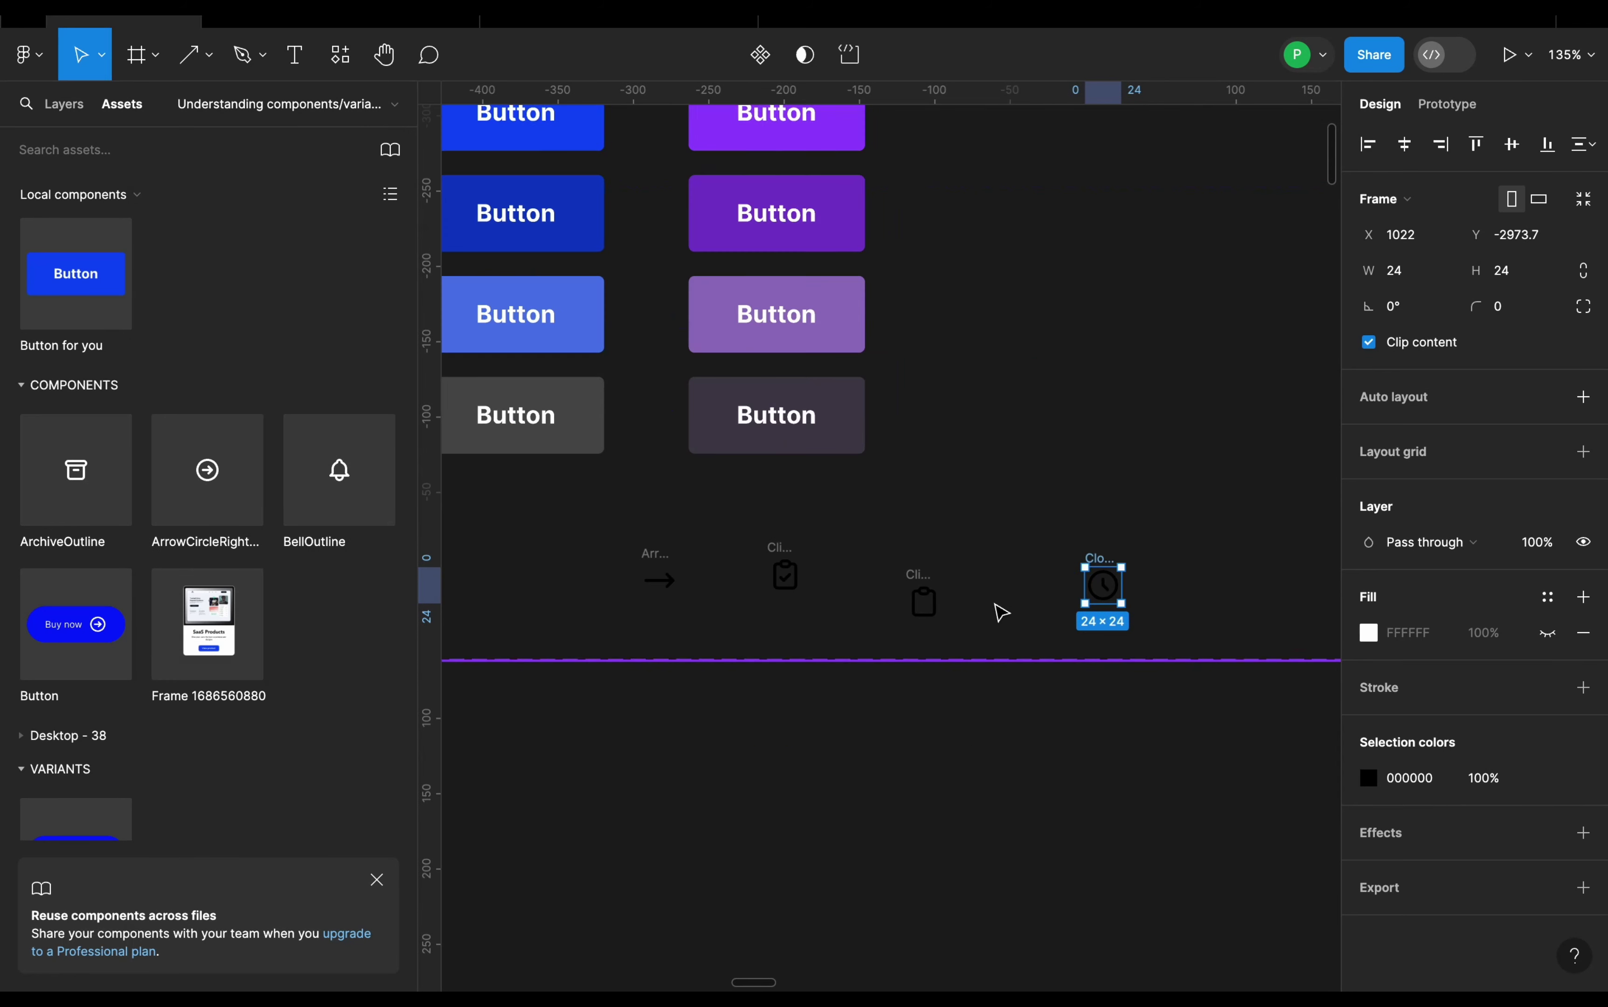
drag(1106, 593, 1087, 581)
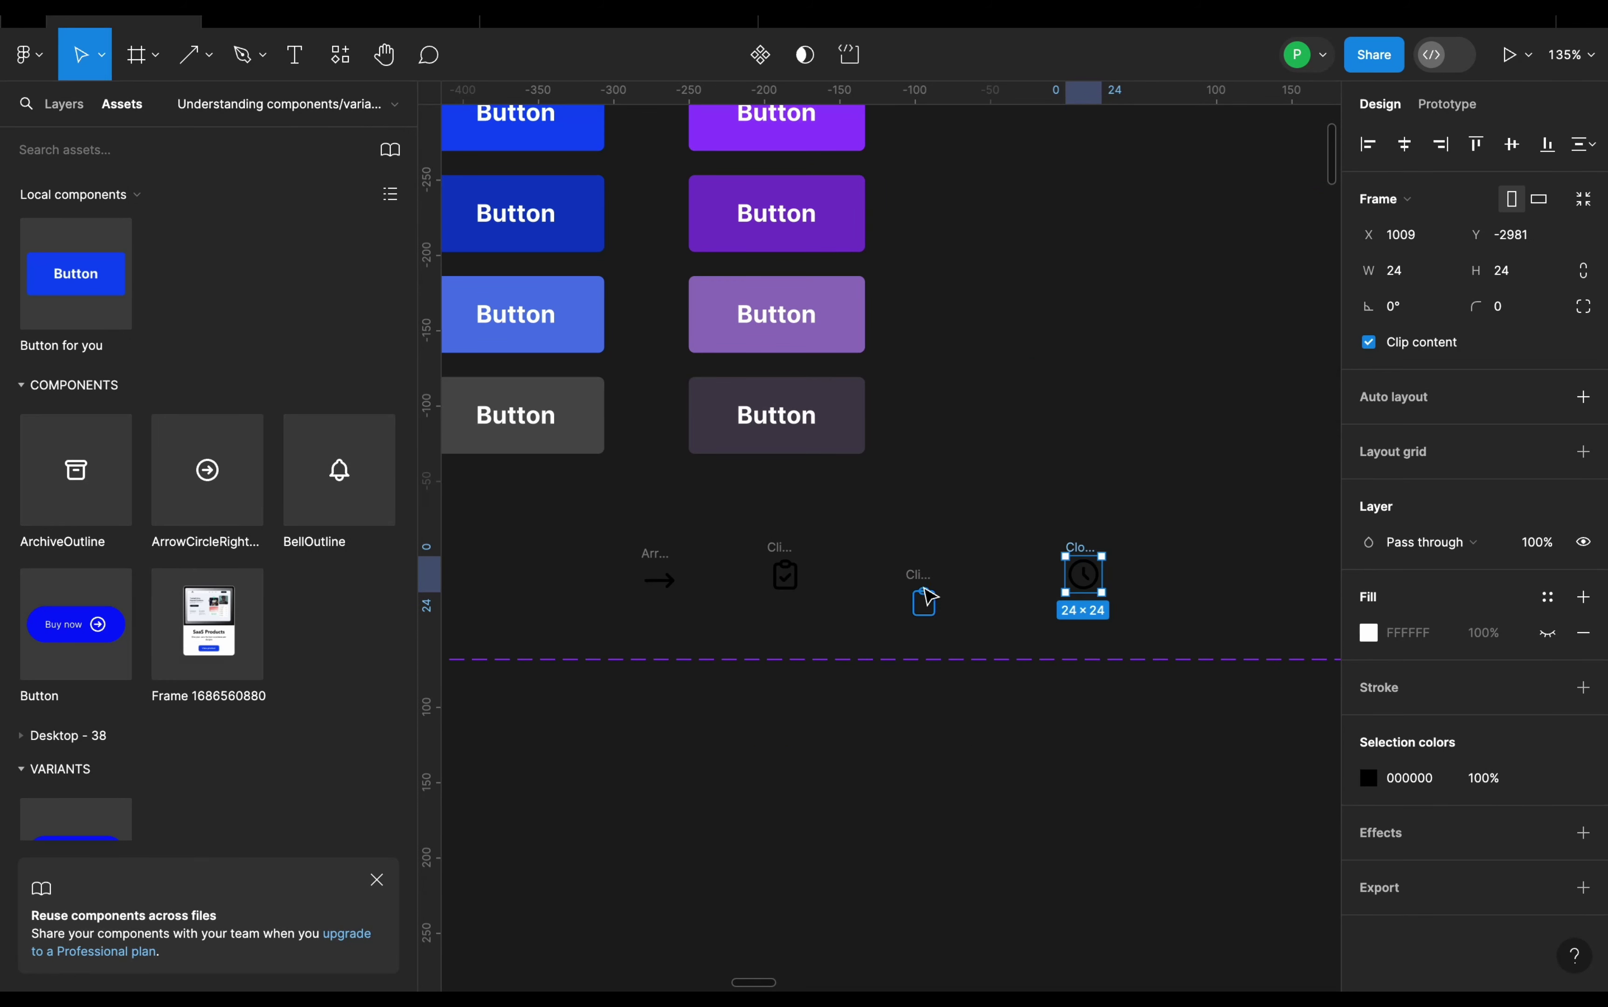
click(928, 595)
click(922, 564)
click(939, 619)
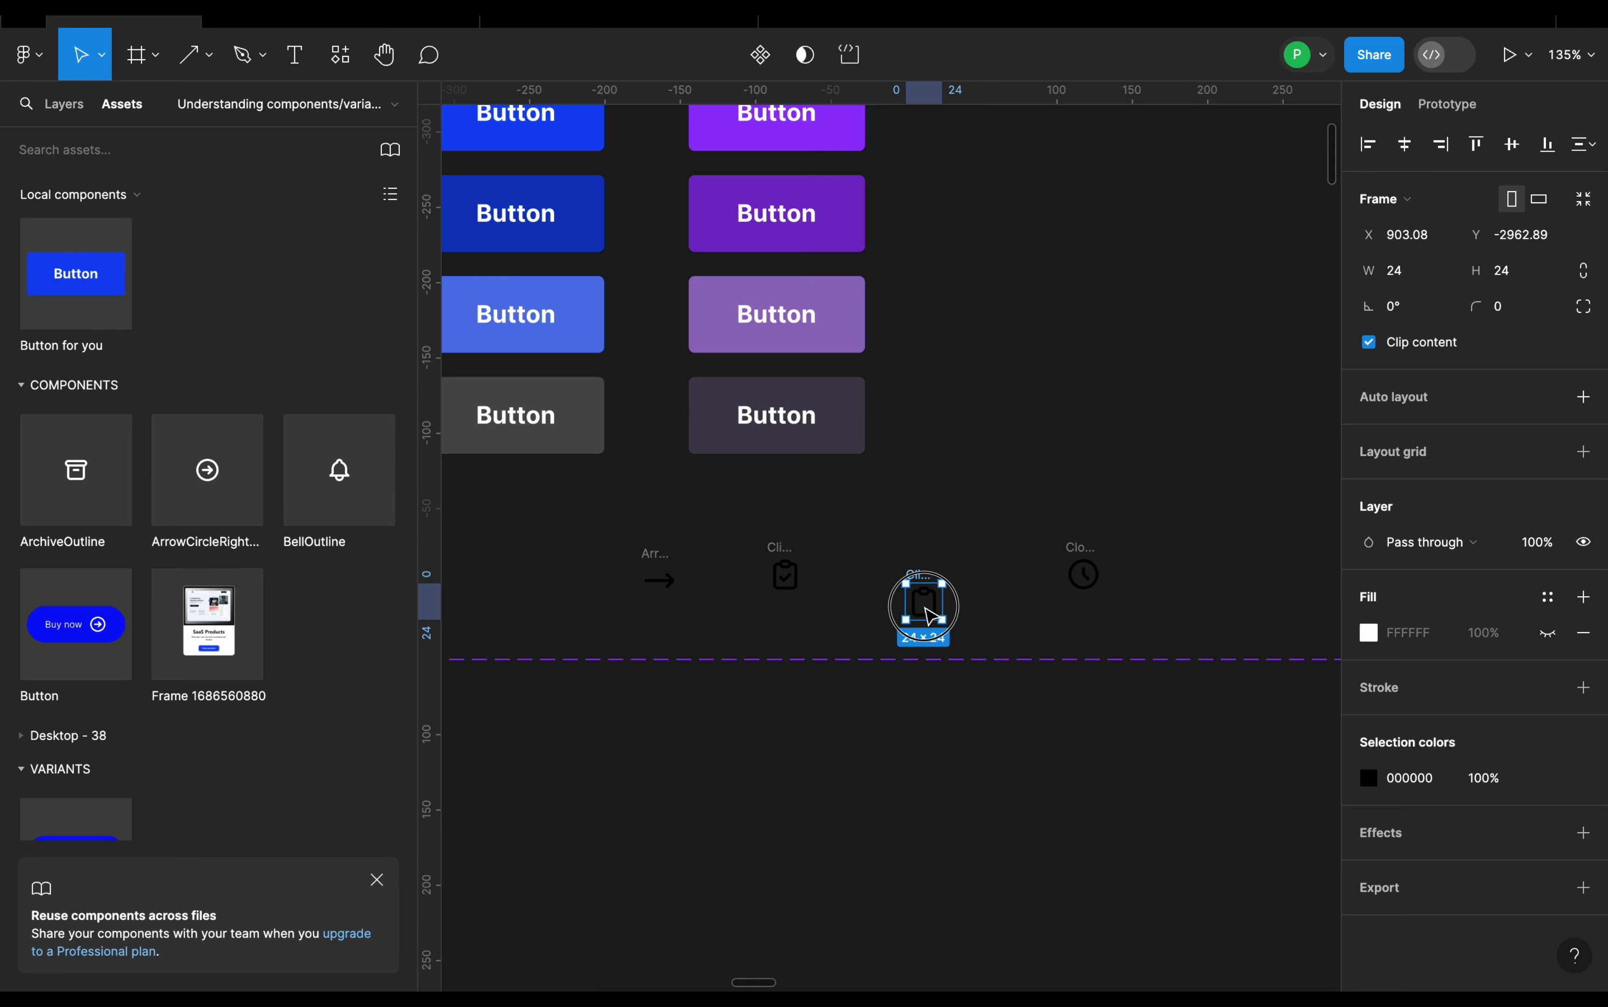
drag(931, 616, 984, 583)
click(786, 593)
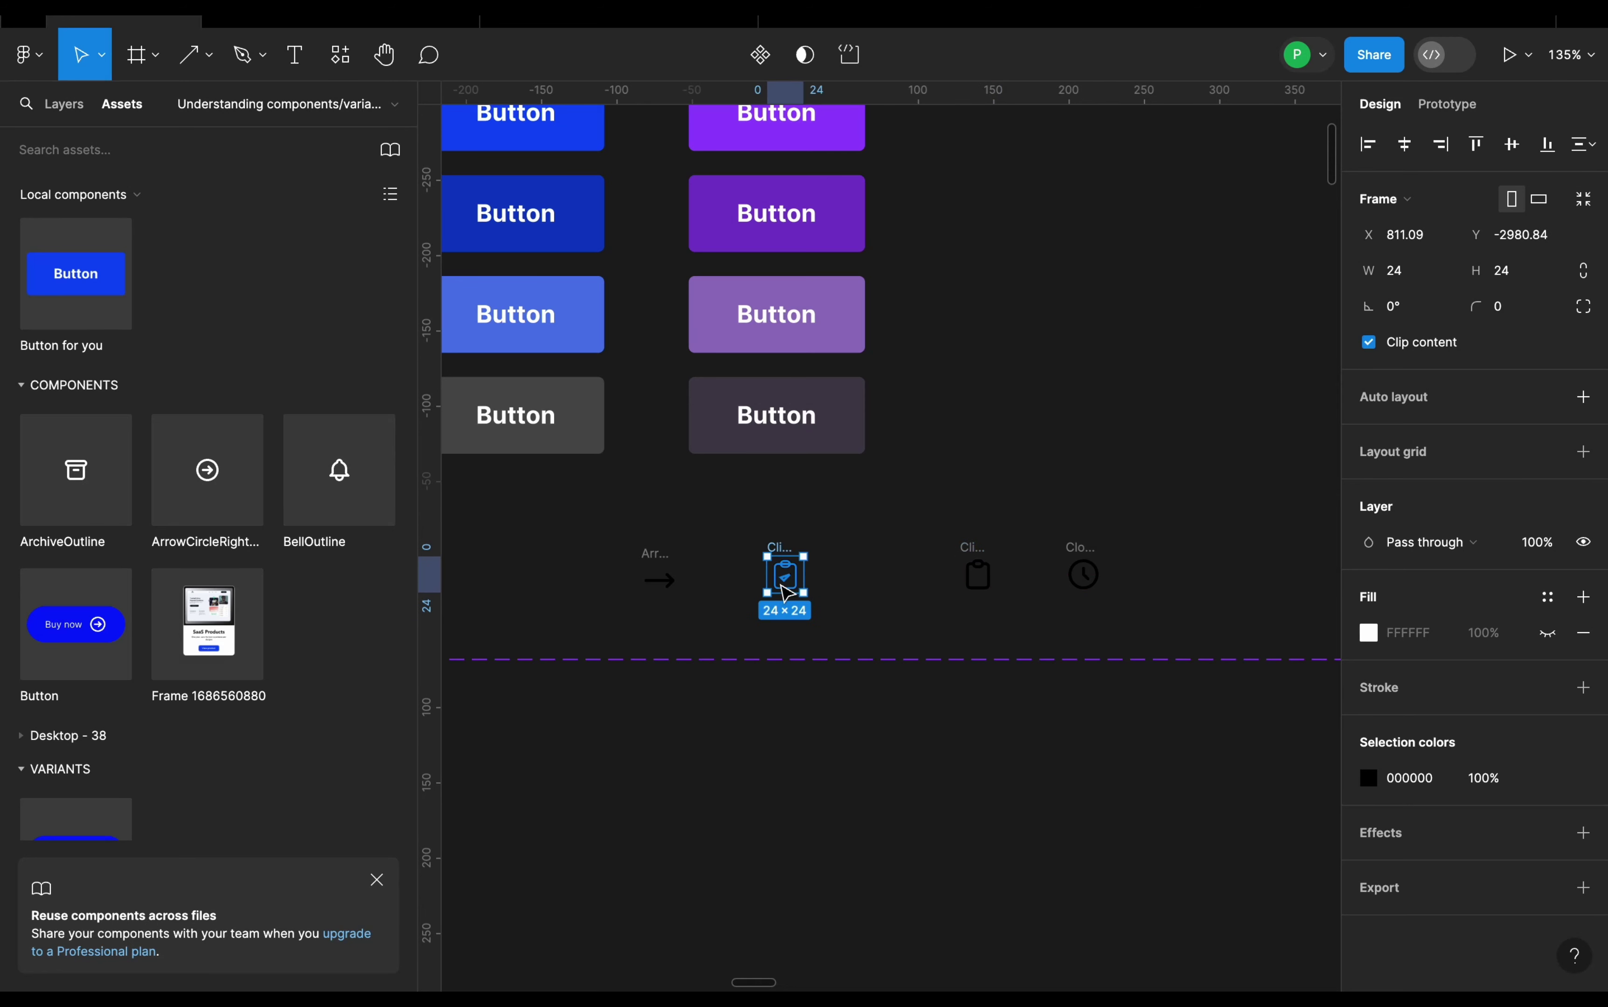
drag(785, 593, 880, 582)
click(650, 566)
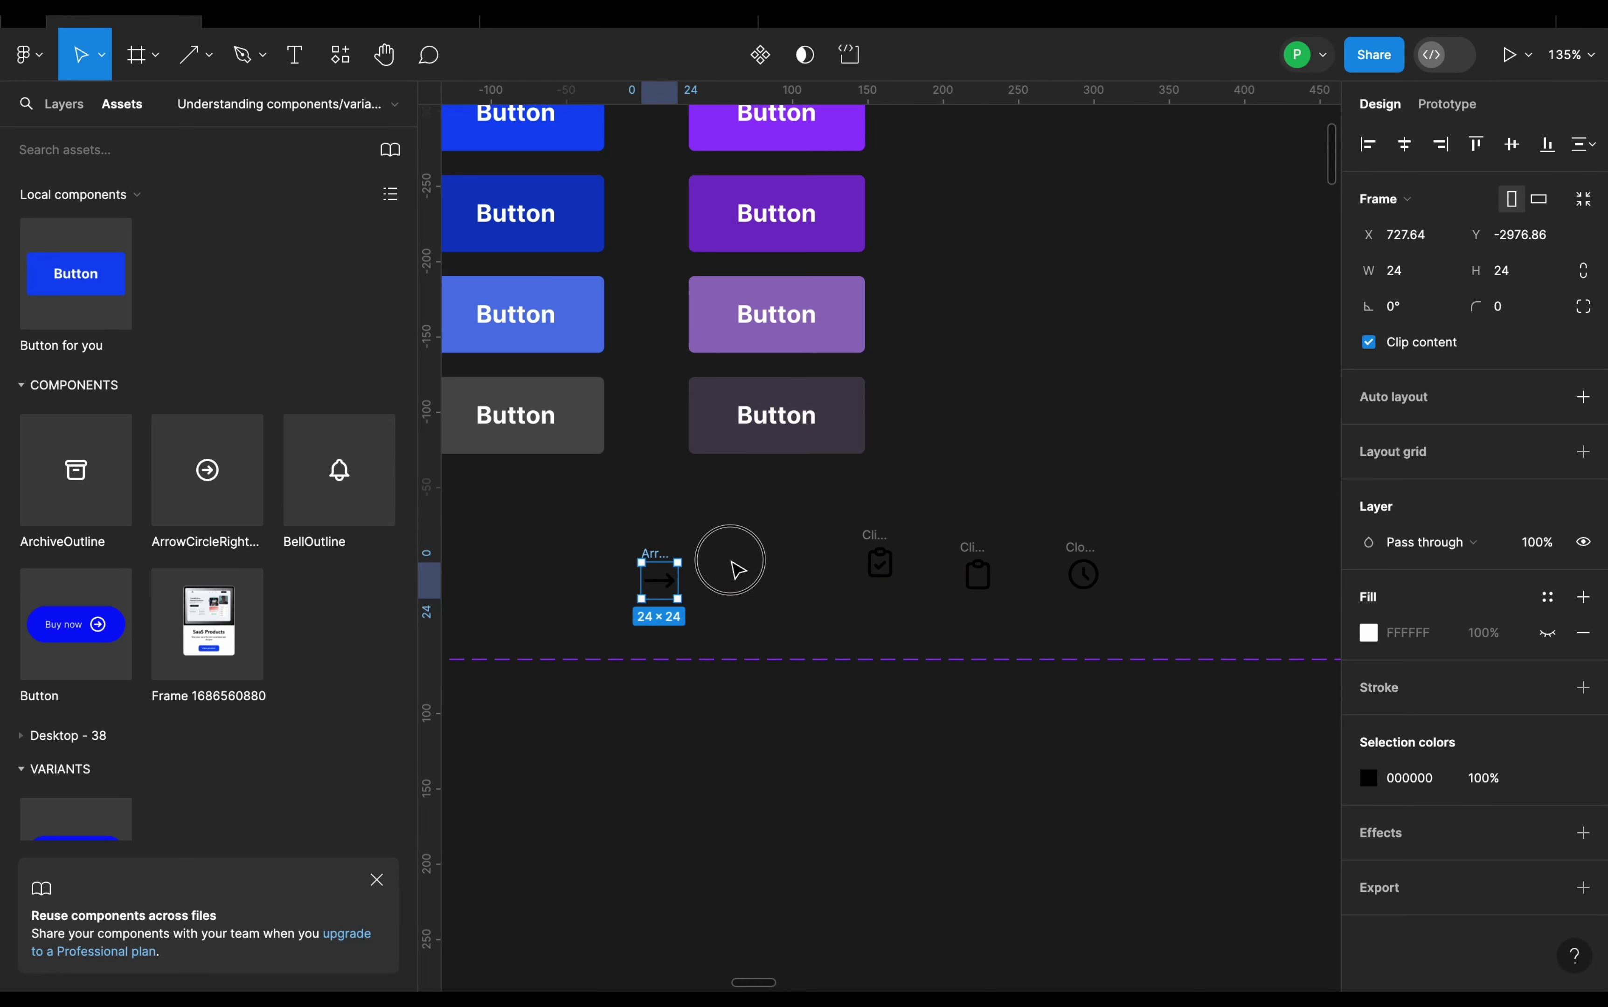
drag(737, 570, 772, 559)
- Turn all four selected icons into separate components with Create multiple components
shift+click(880, 562)
shift+click(978, 545)
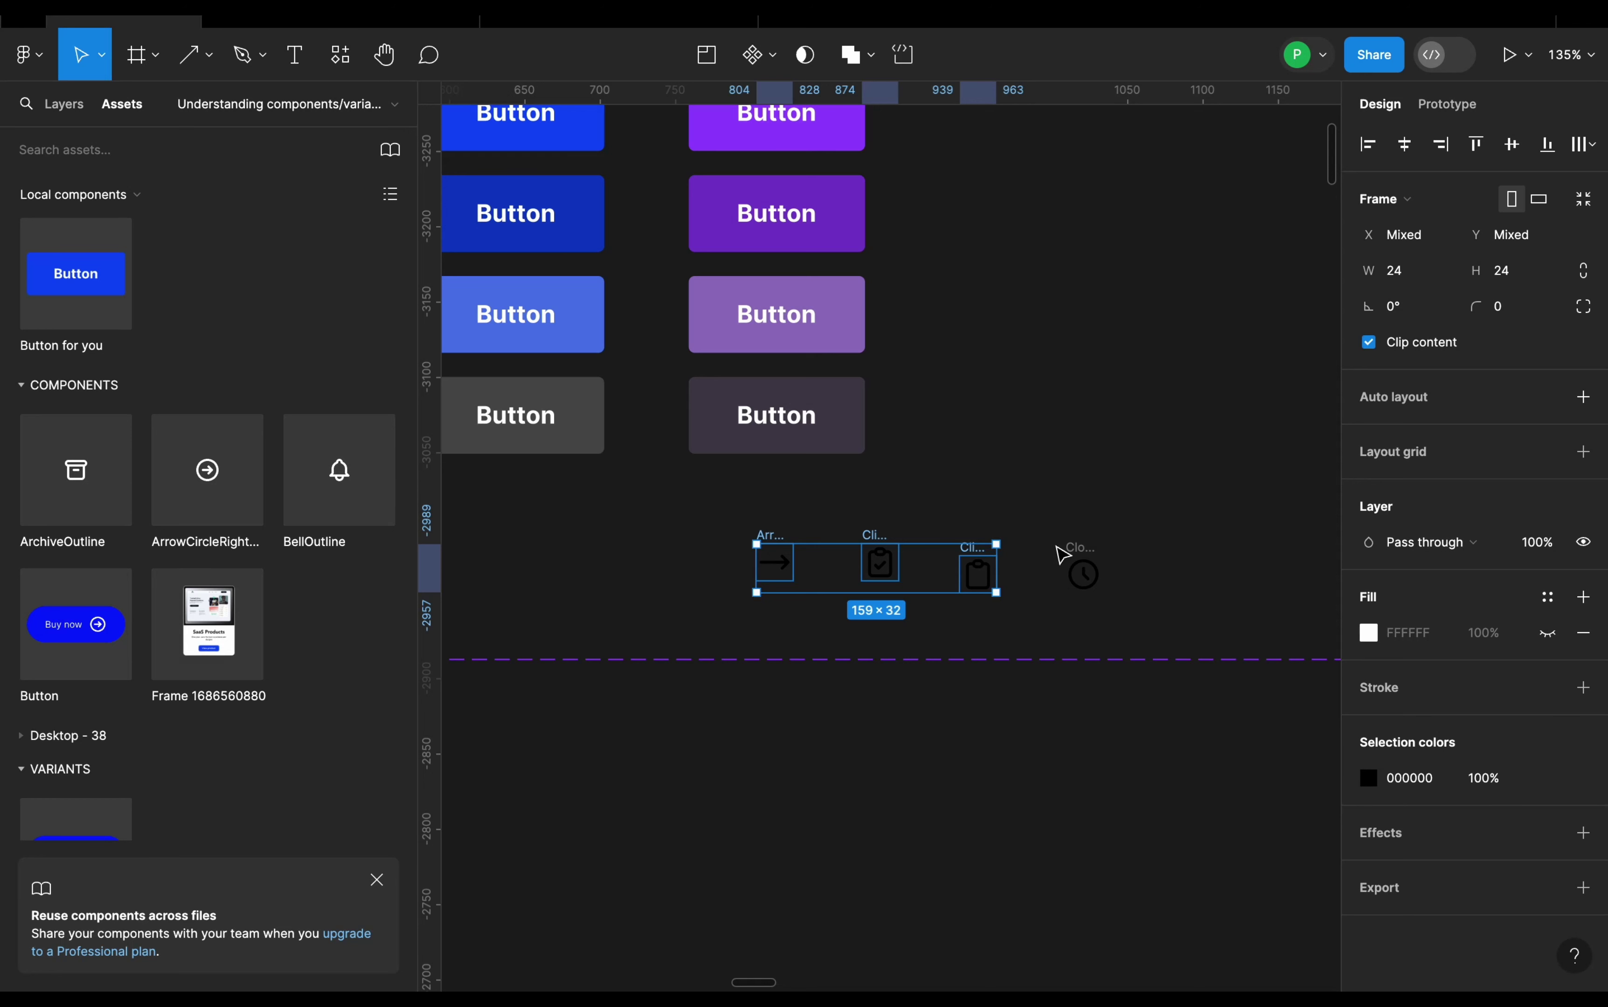
shift+click(1077, 553)
click(771, 56)
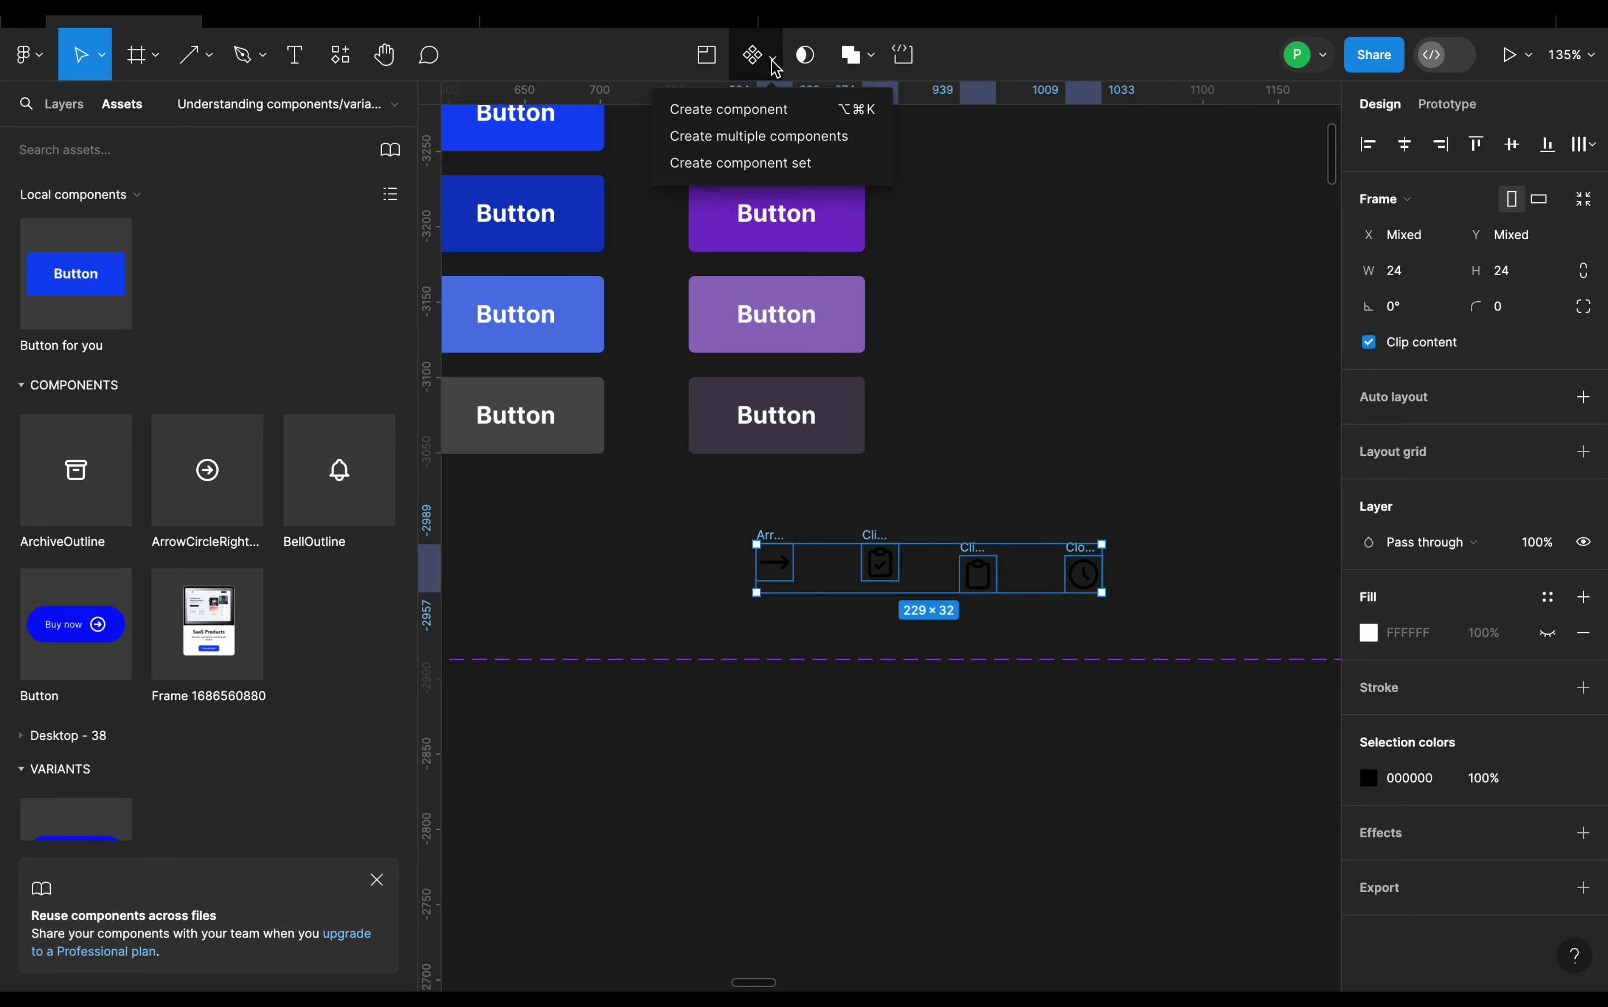
click(792, 149)
- Even out the spacing between the four icon components in the row
click(1136, 383)
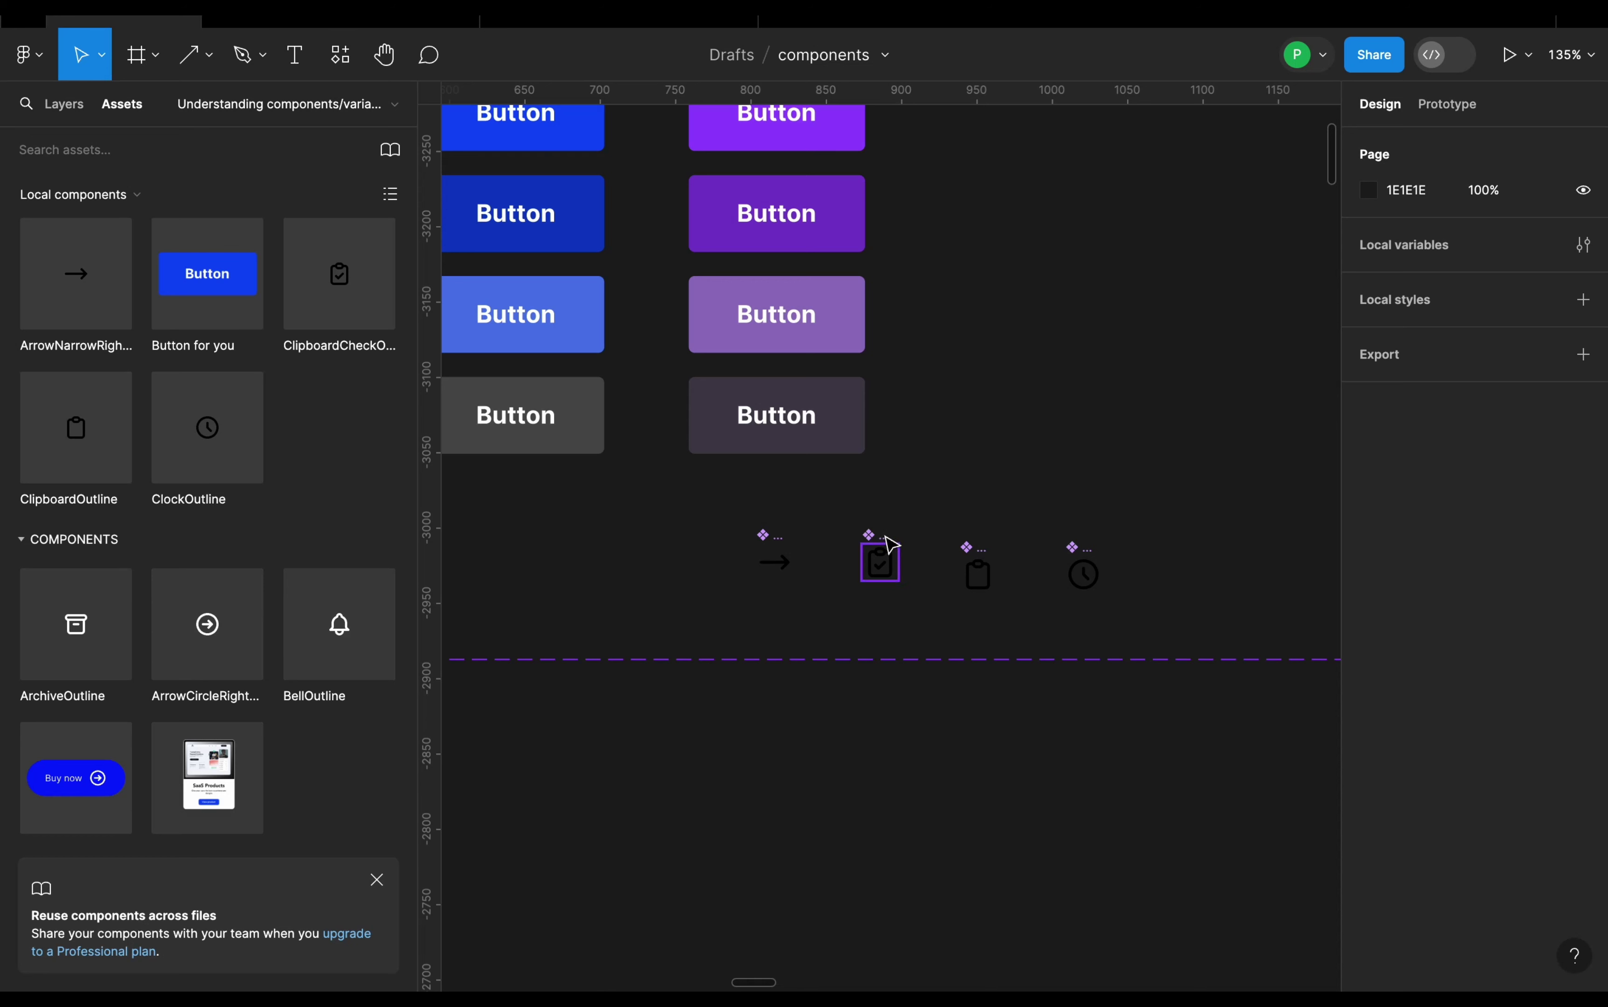
click(891, 545)
click(777, 545)
click(880, 559)
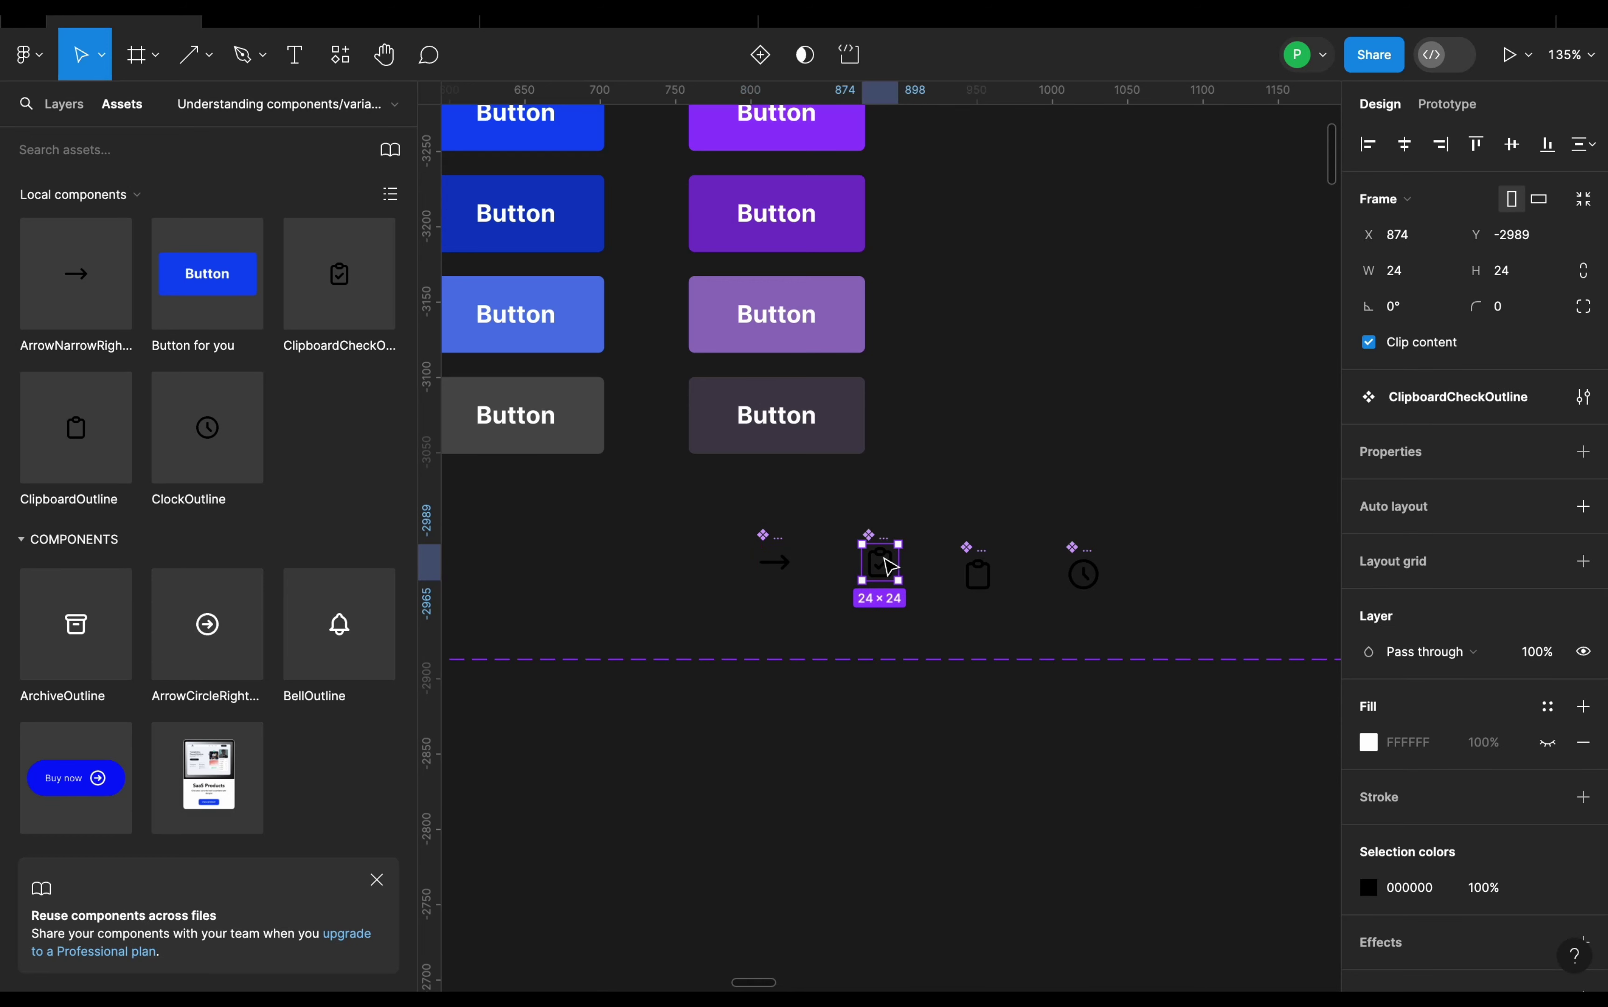
drag(880, 560, 868, 563)
click(976, 564)
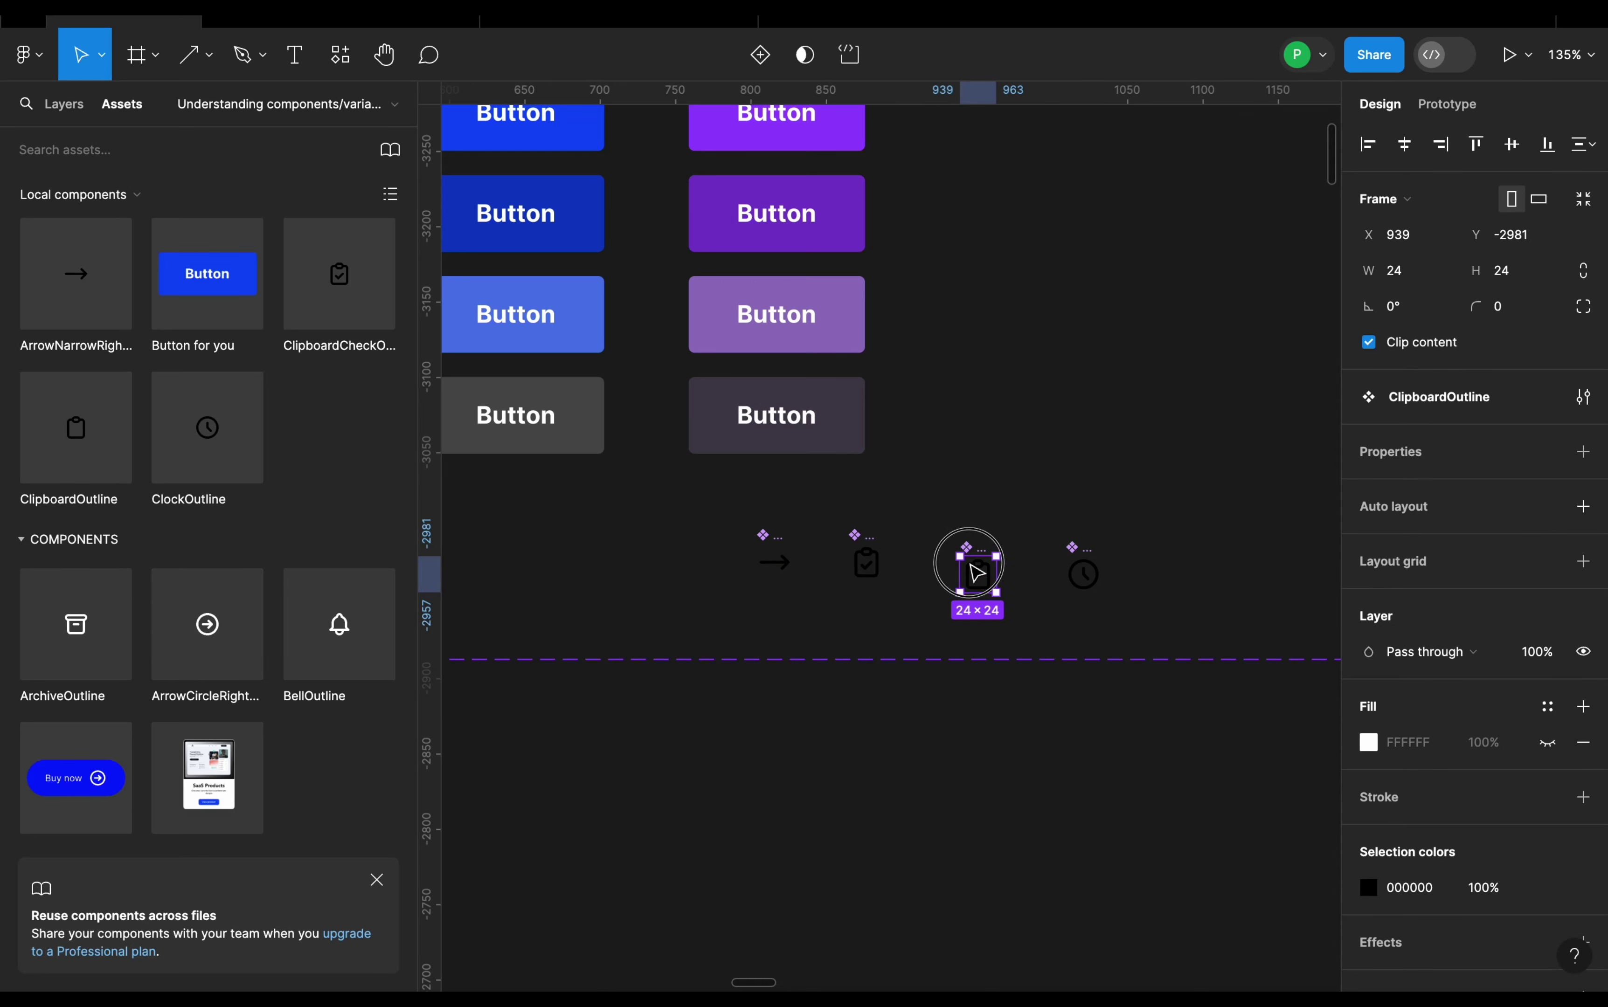
drag(977, 573, 958, 563)
drag(1079, 570, 1020, 564)
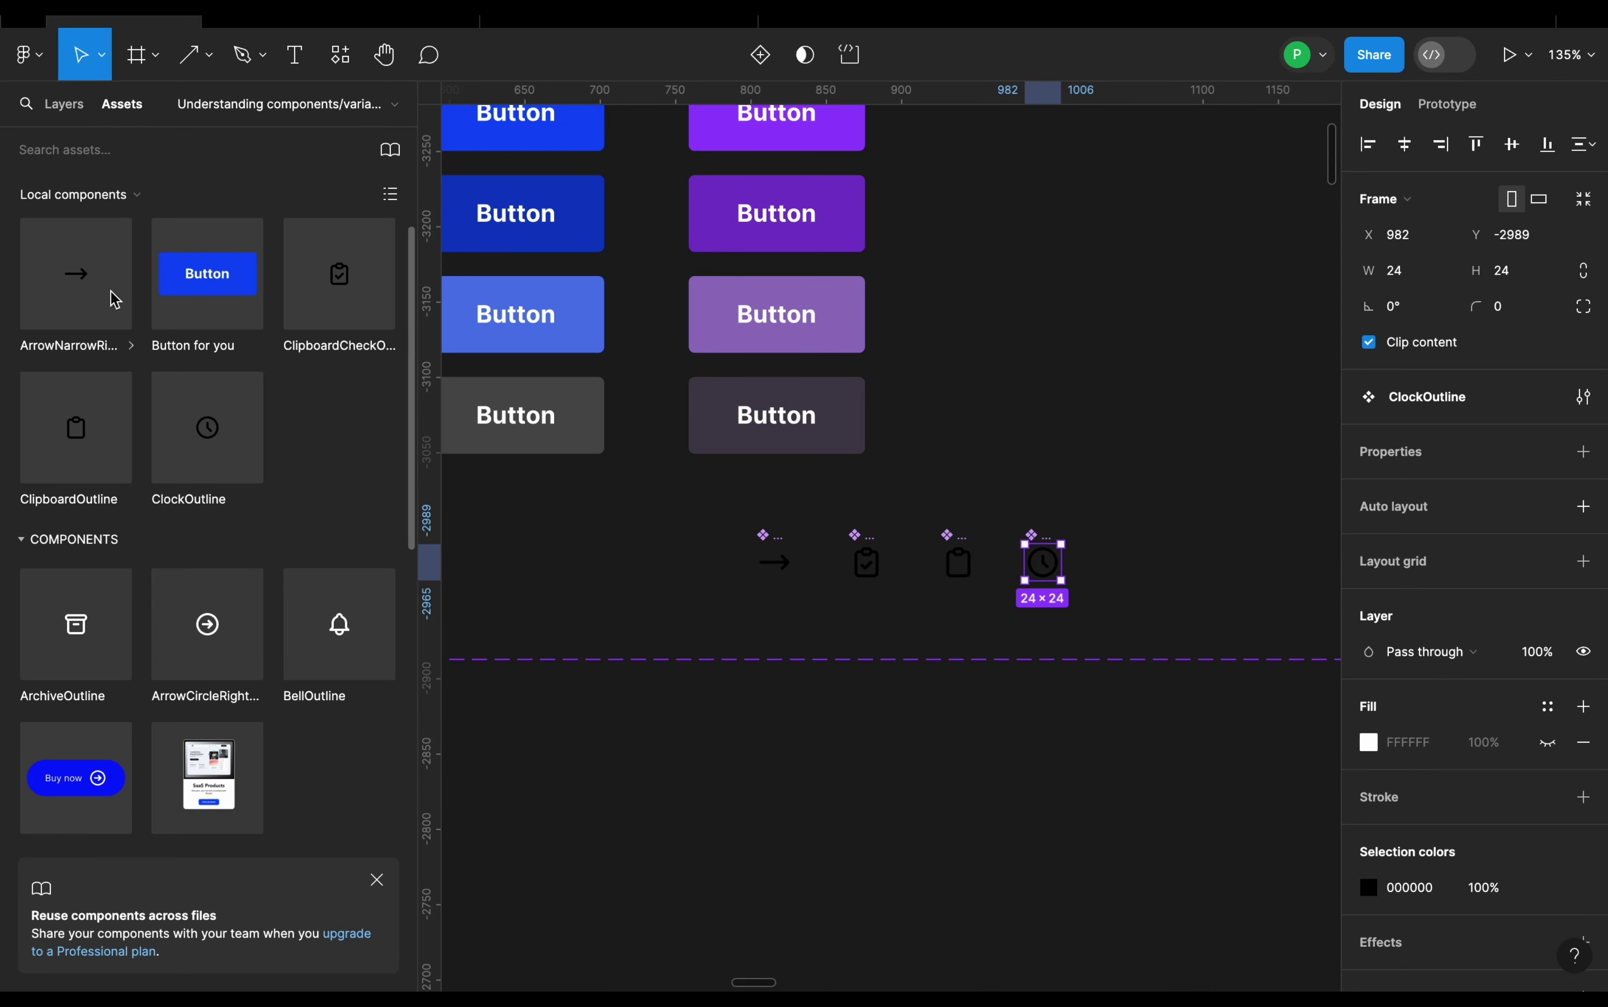
scroll(948, 517, down, 5)
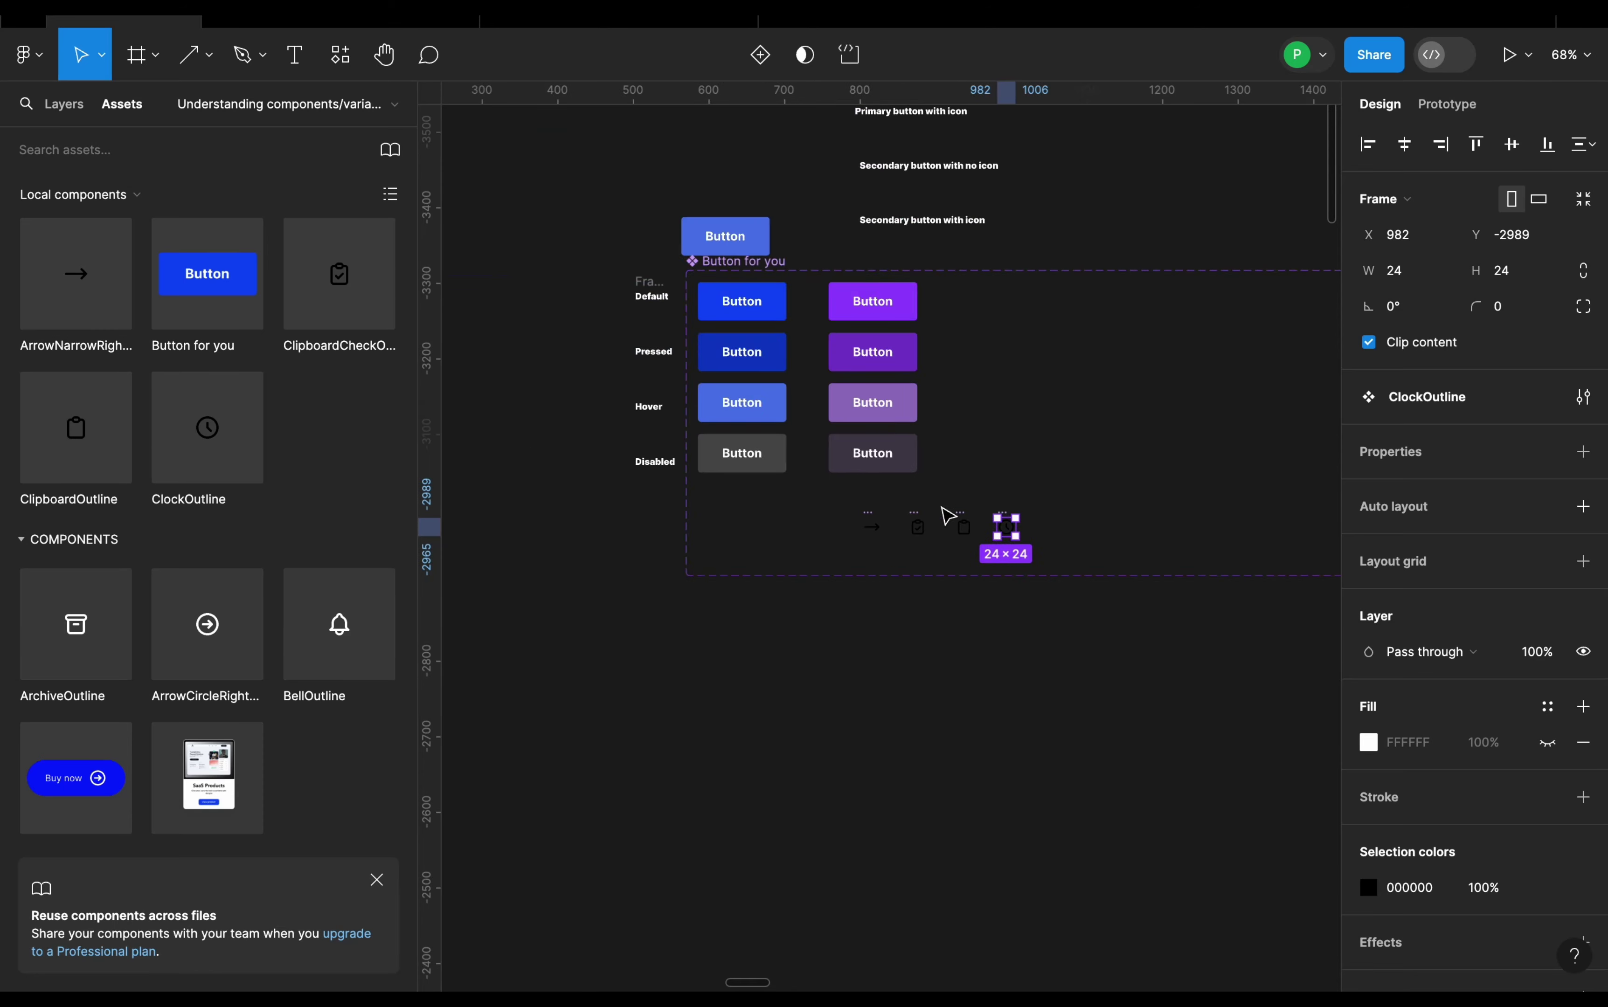
scroll(879, 546, up, 3)
click(888, 555)
- Place an arrow instance inside the Default button after its label and recolour it
drag(766, 380, 739, 208)
click(801, 289)
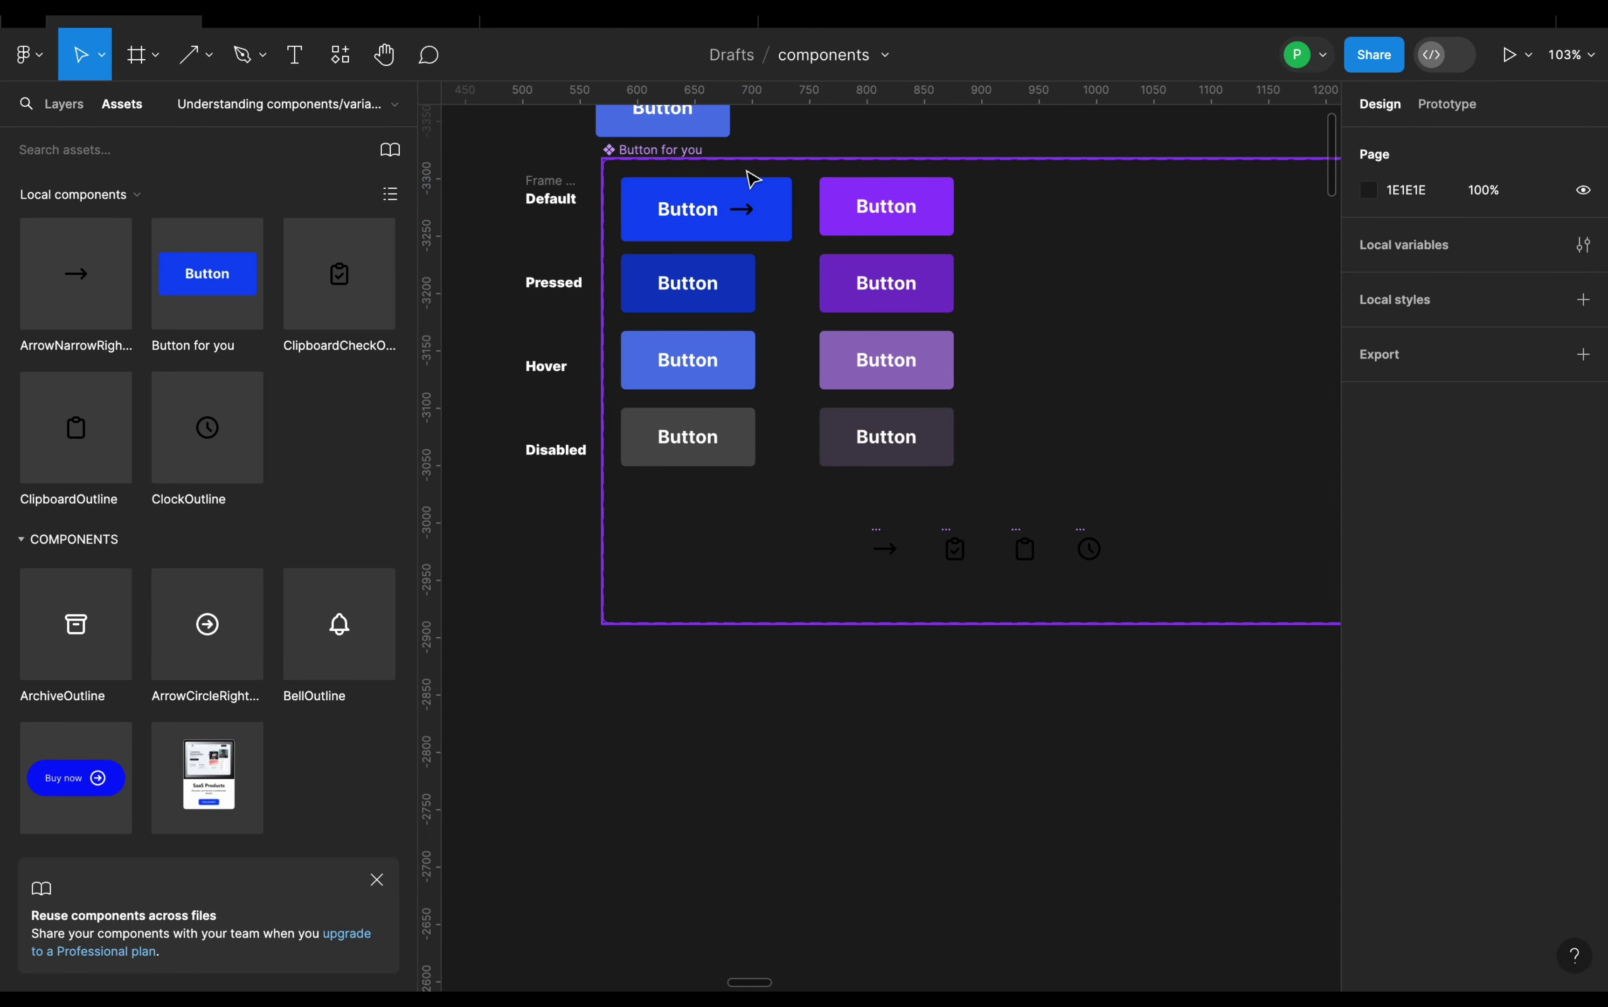
scroll(750, 176, up, 4)
click(805, 227)
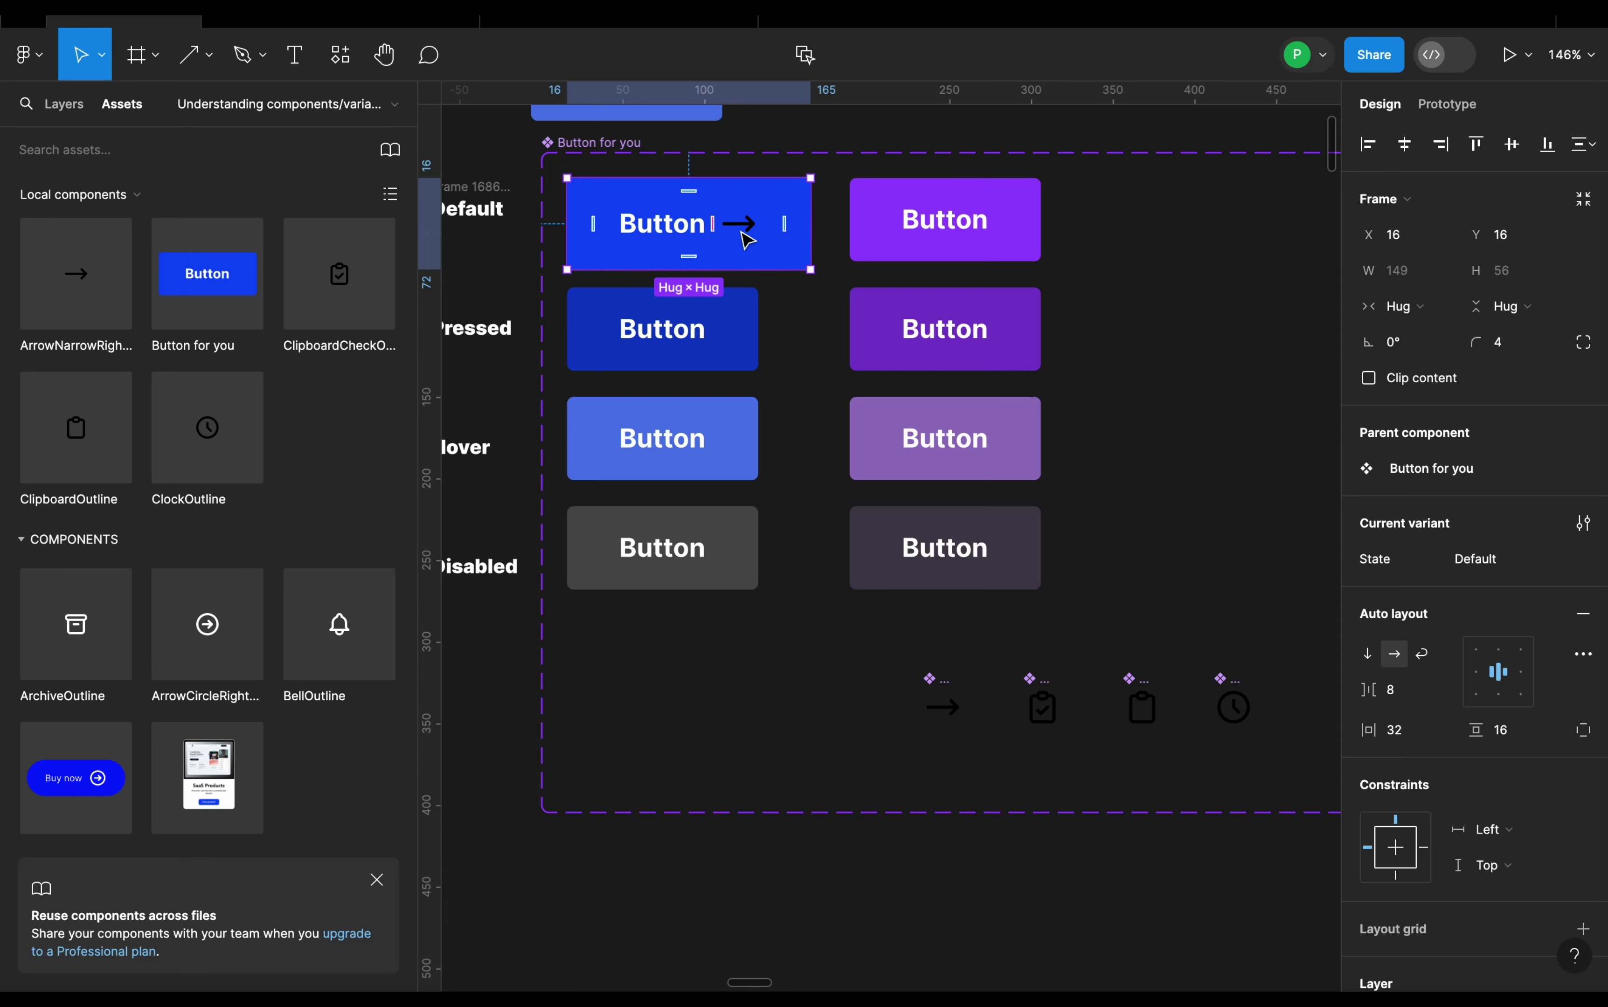
click(744, 233)
click(1372, 916)
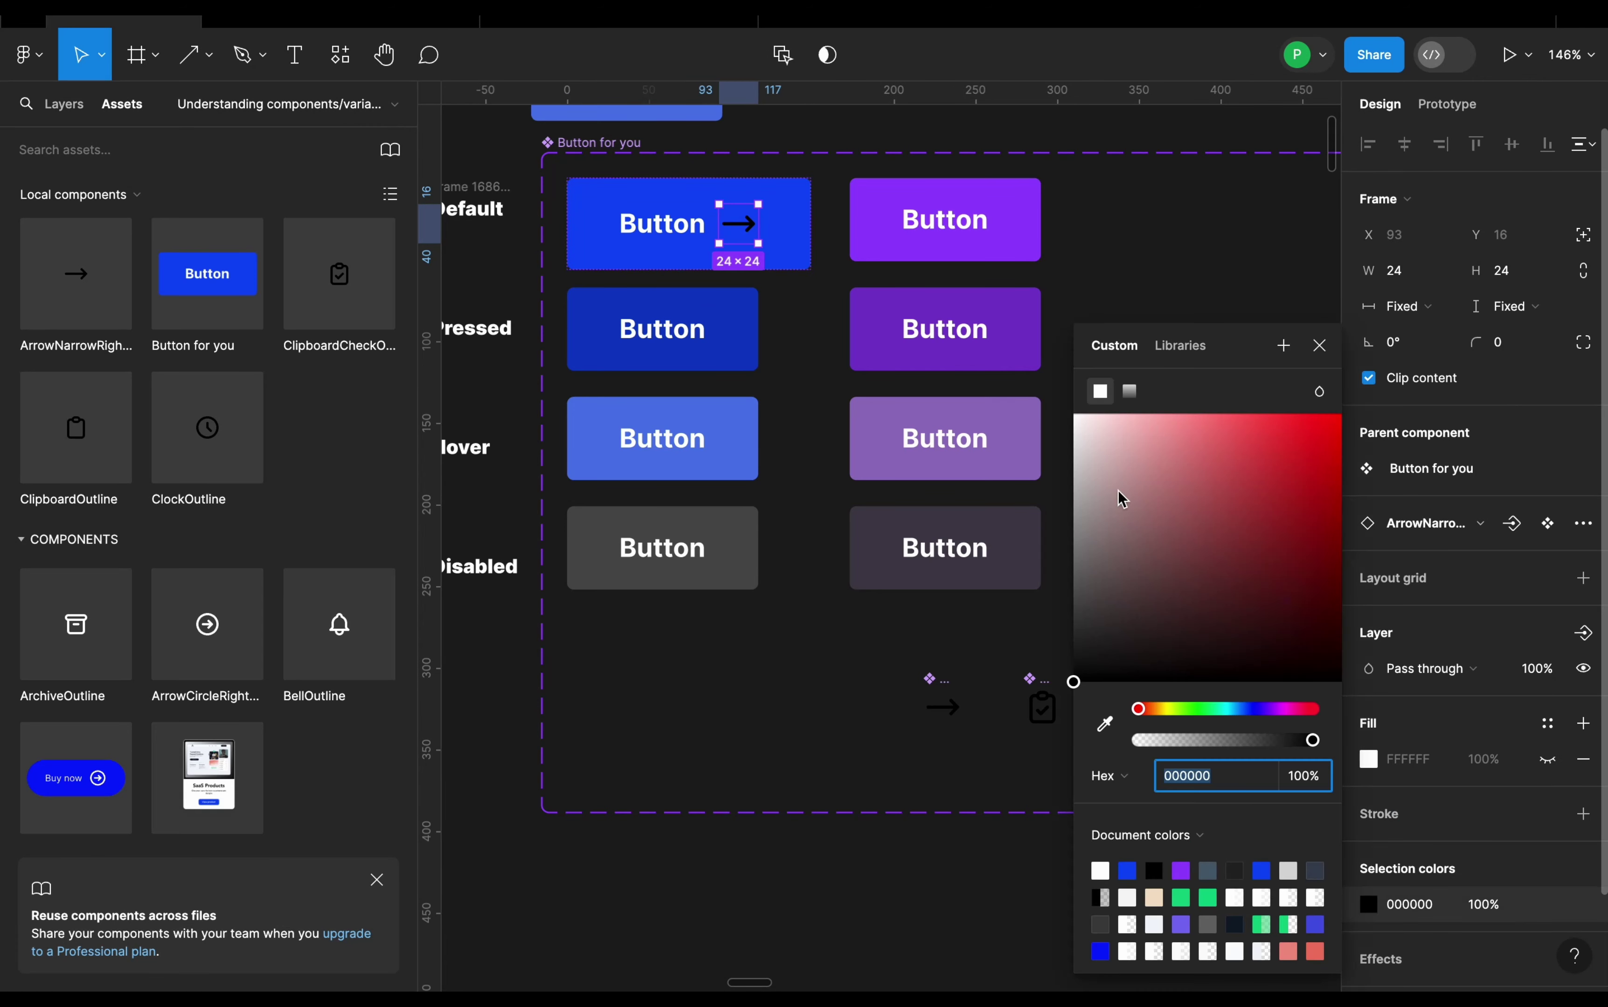
click(1166, 258)
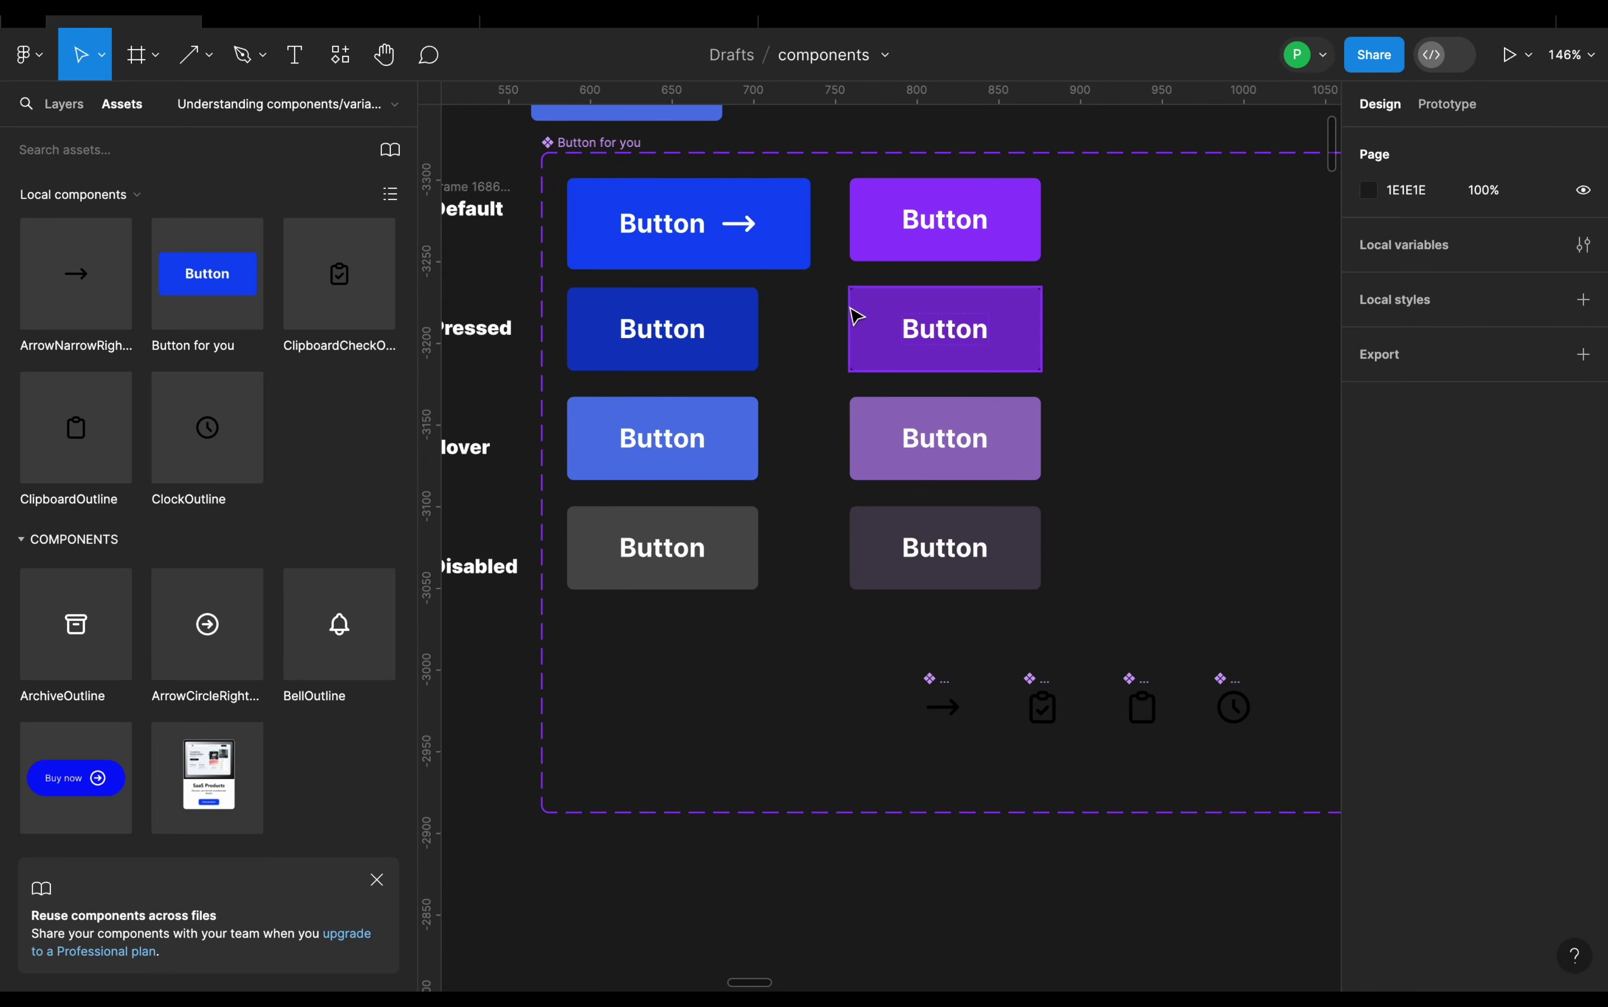
scroll(850, 399, down, 2)
scroll(737, 266, up, 1)
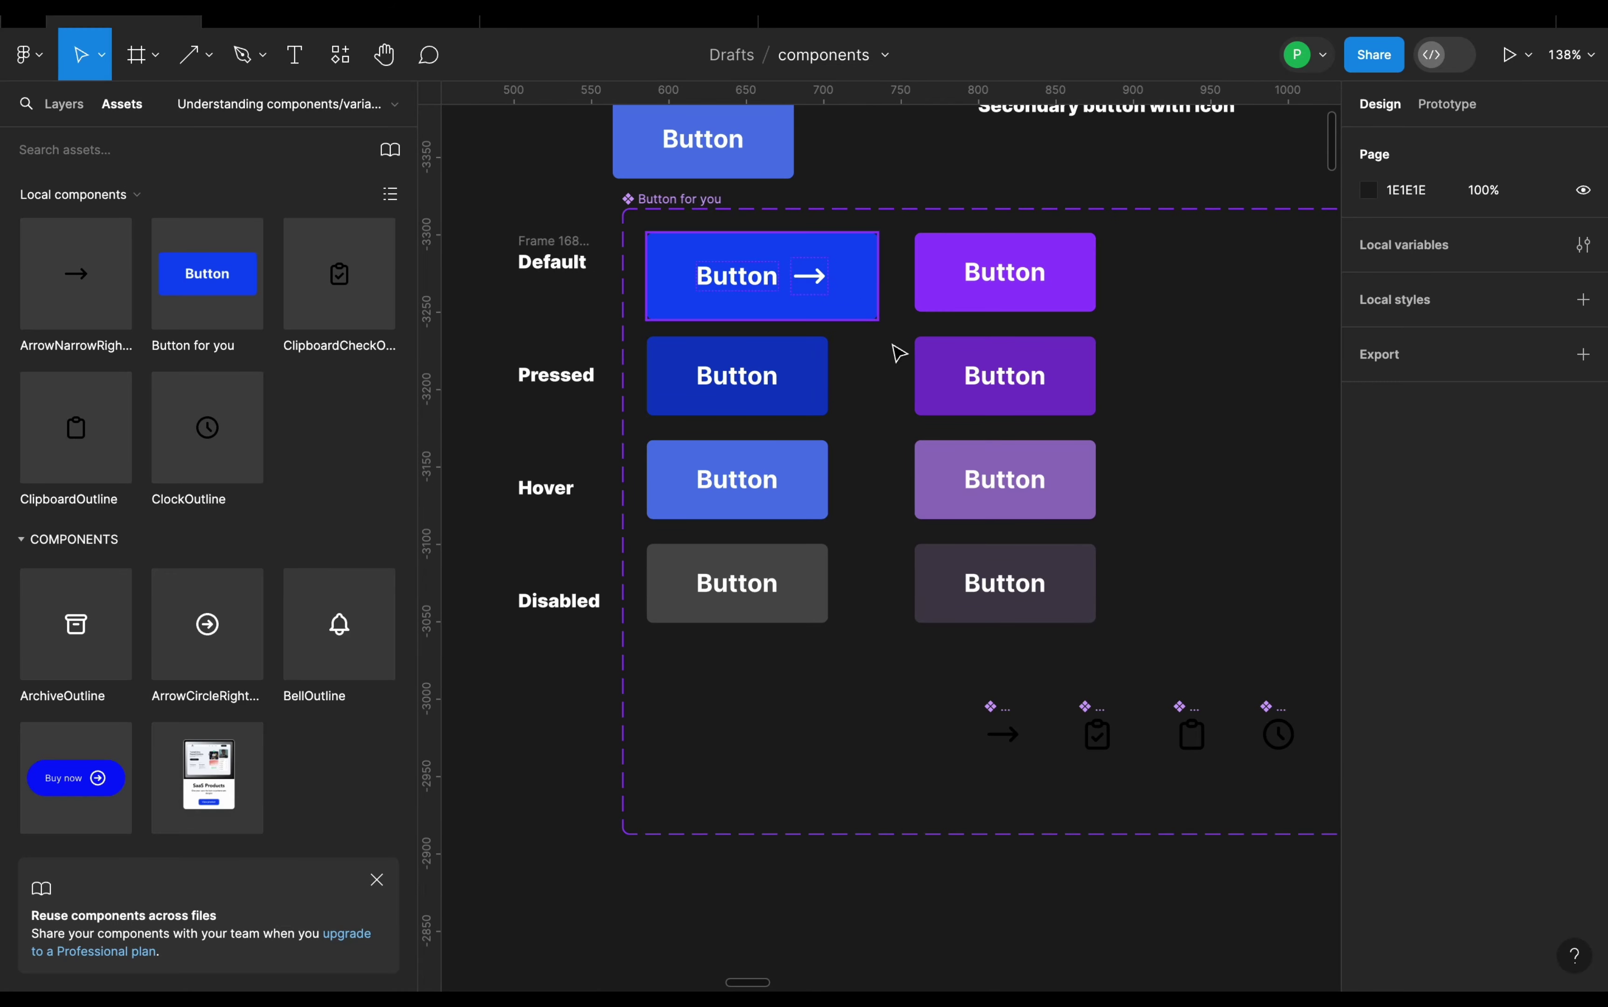
- Add arrow icons to the remaining primary buttons, including Hover and Disabled
click(1012, 736)
drag(1114, 731, 809, 382)
click(1010, 773)
click(884, 441)
click(830, 291)
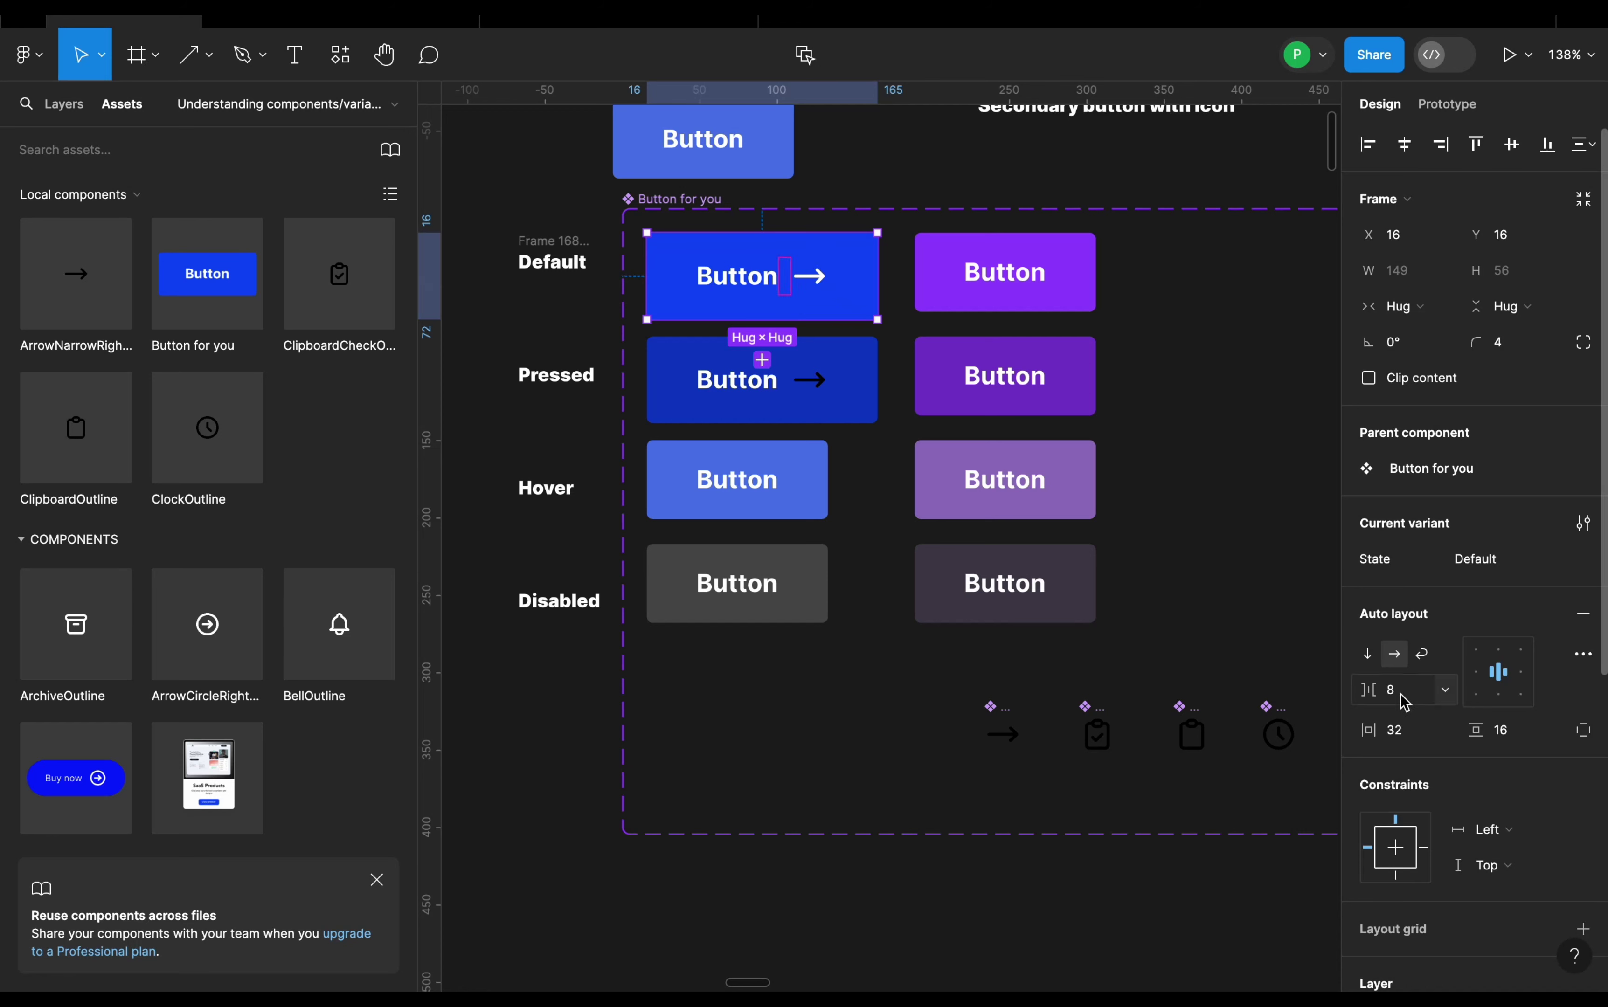
click(902, 381)
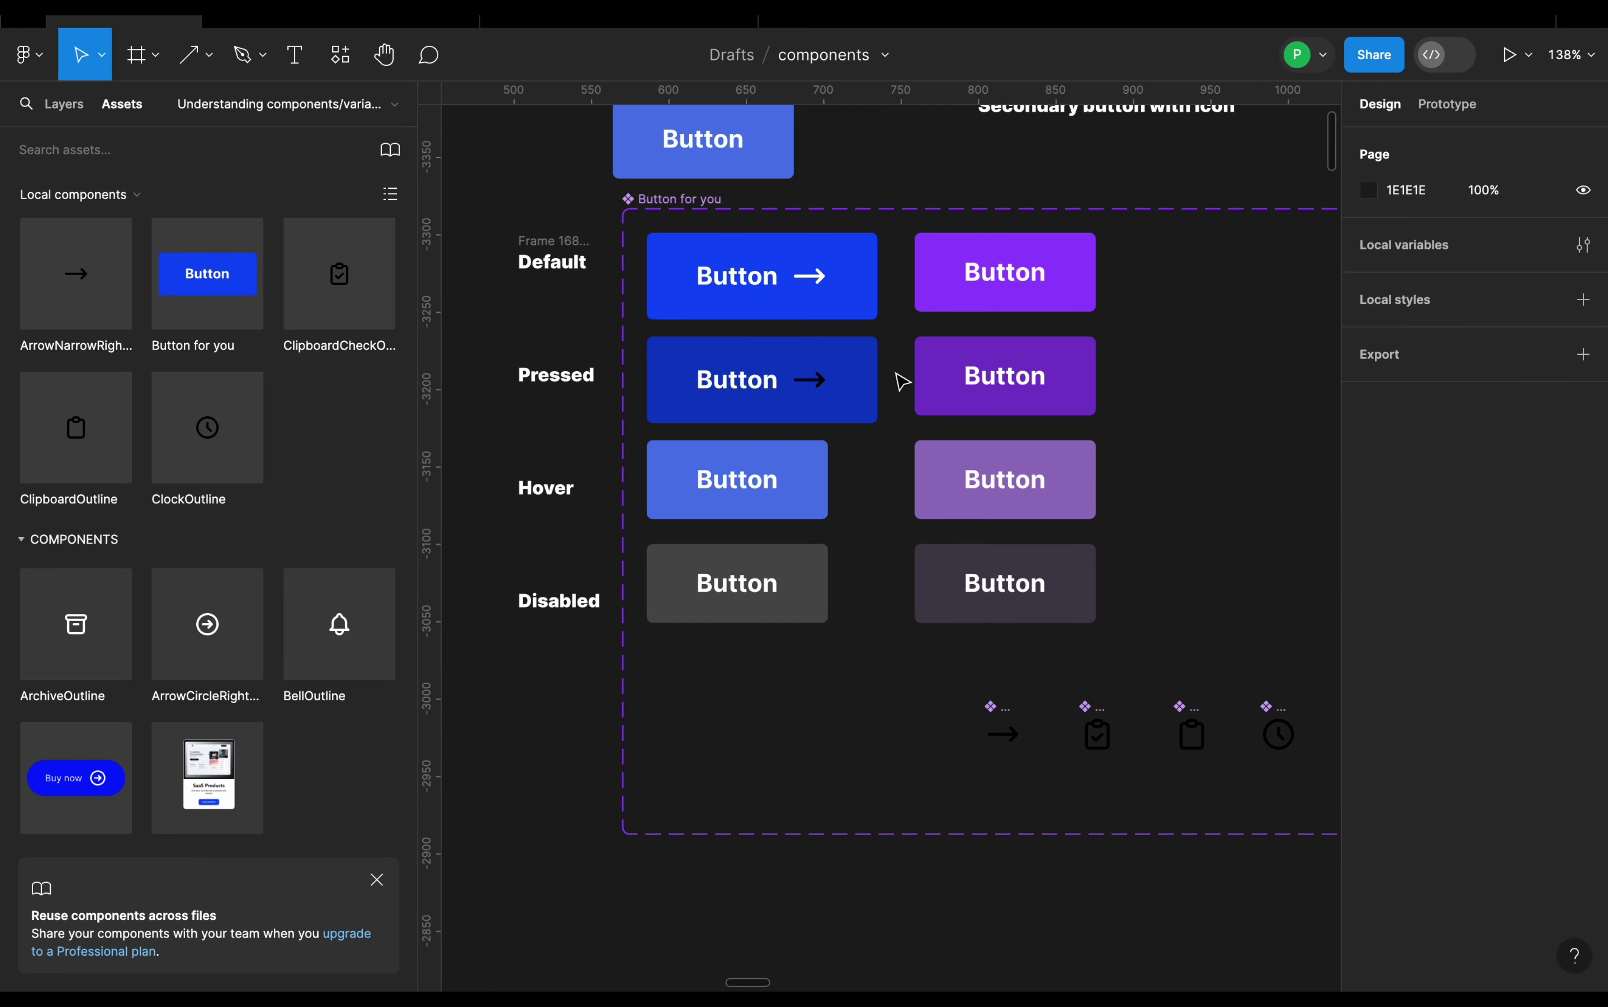
drag(1017, 744, 820, 486)
click(1009, 738)
drag(1009, 746, 806, 590)
click(873, 663)
- Turn the arrows in the Pressed and Hover buttons white
click(858, 619)
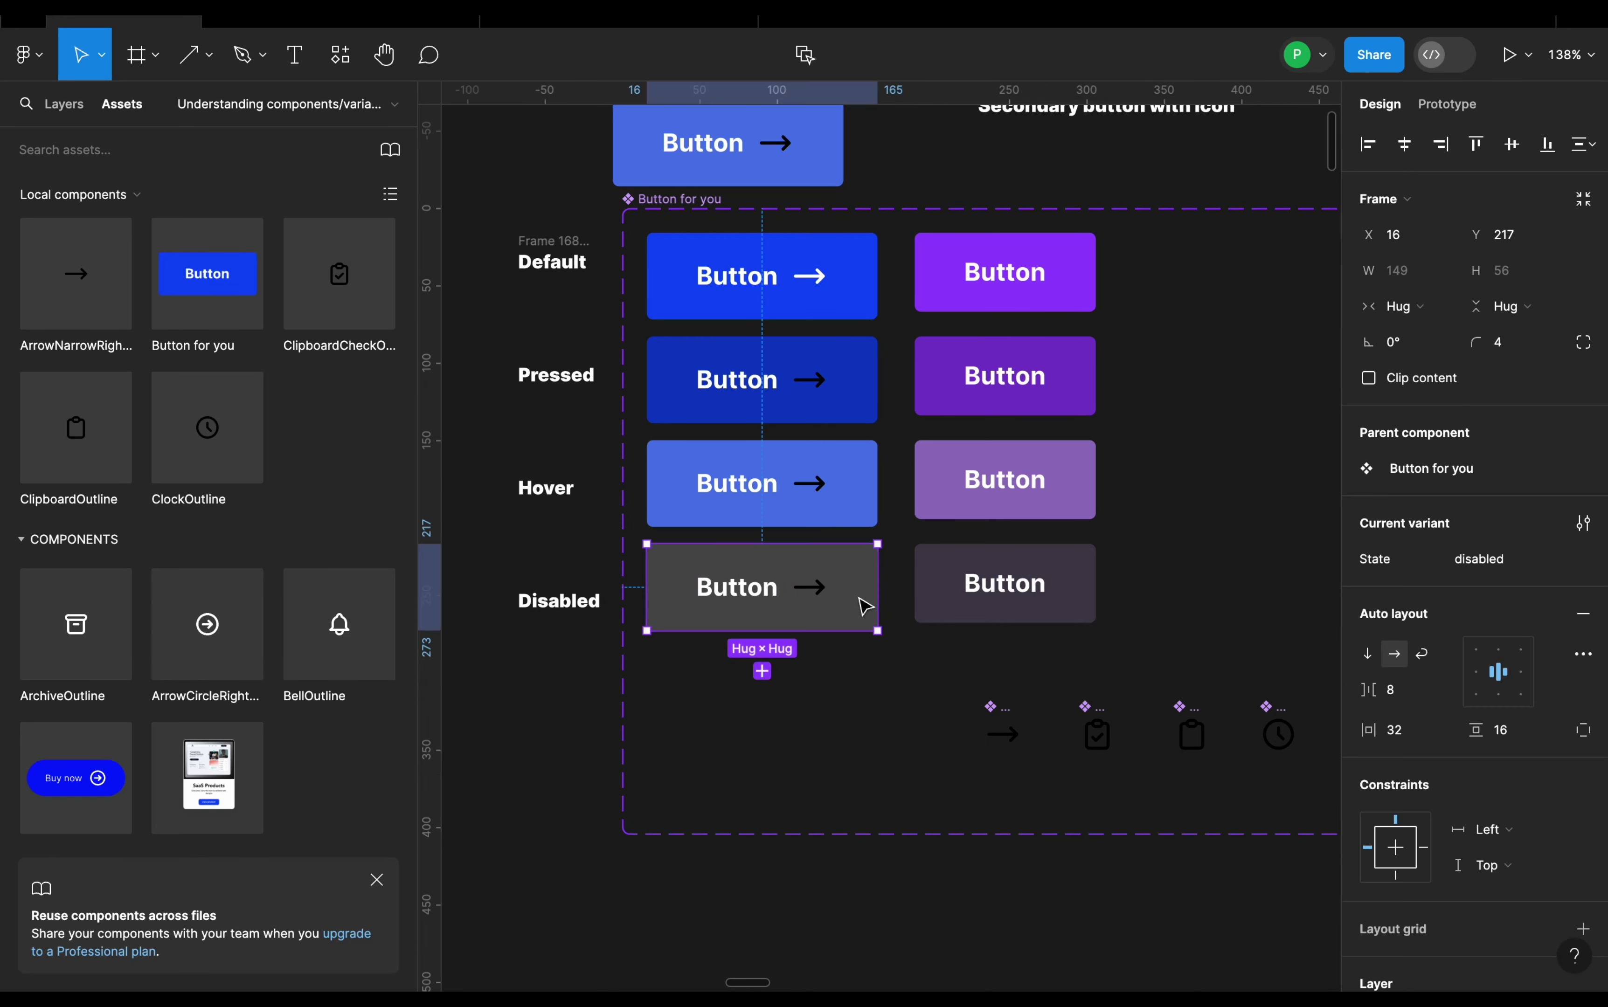
shift+click(833, 410)
shift+click(846, 475)
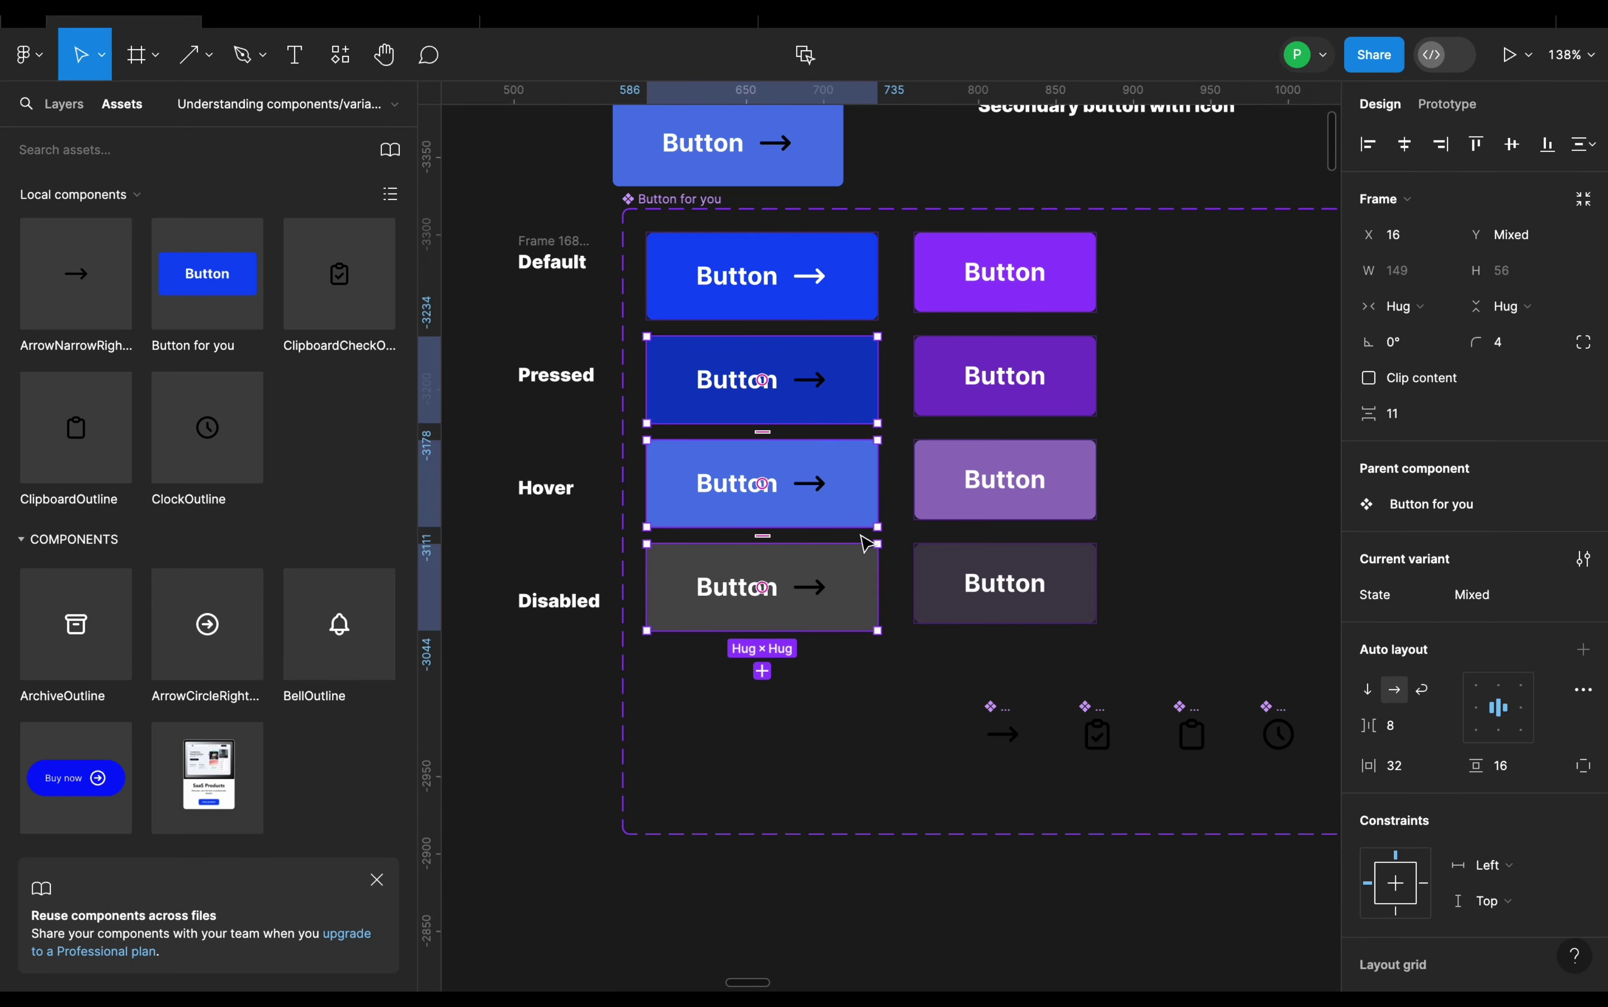
shift+click(866, 603)
scroll(1432, 800, down, 6)
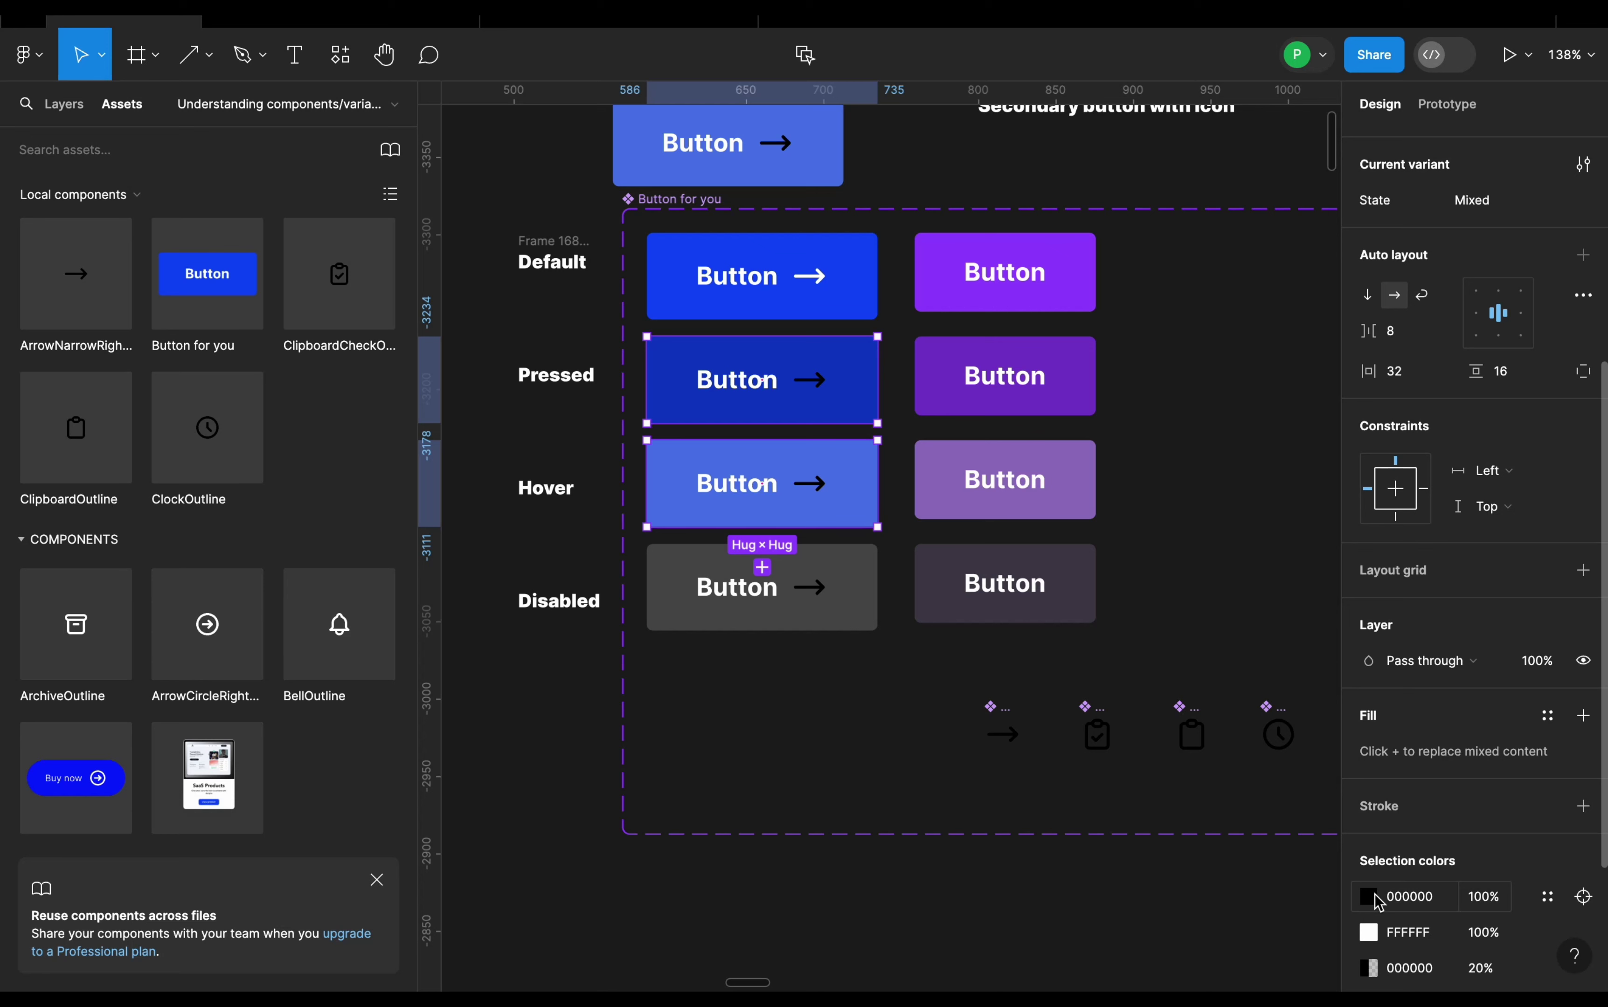
click(1370, 897)
drag(1107, 455, 1011, 331)
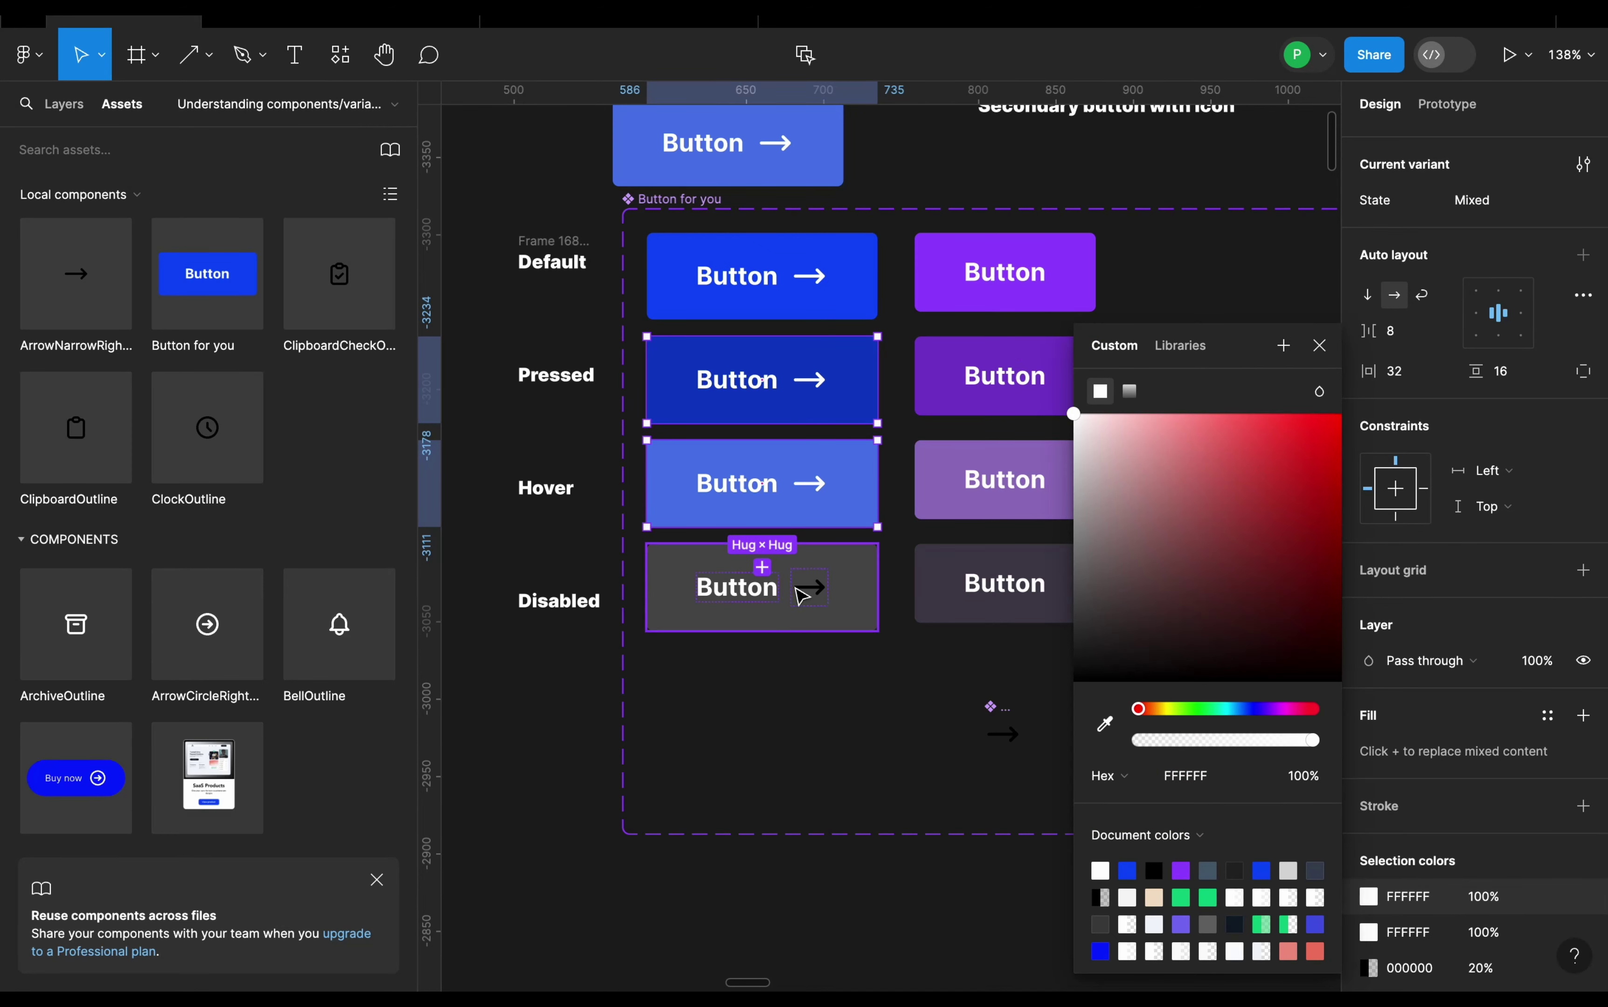
- Make the Disabled button's arrow white as well
click(761, 577)
click(1372, 898)
click(1095, 448)
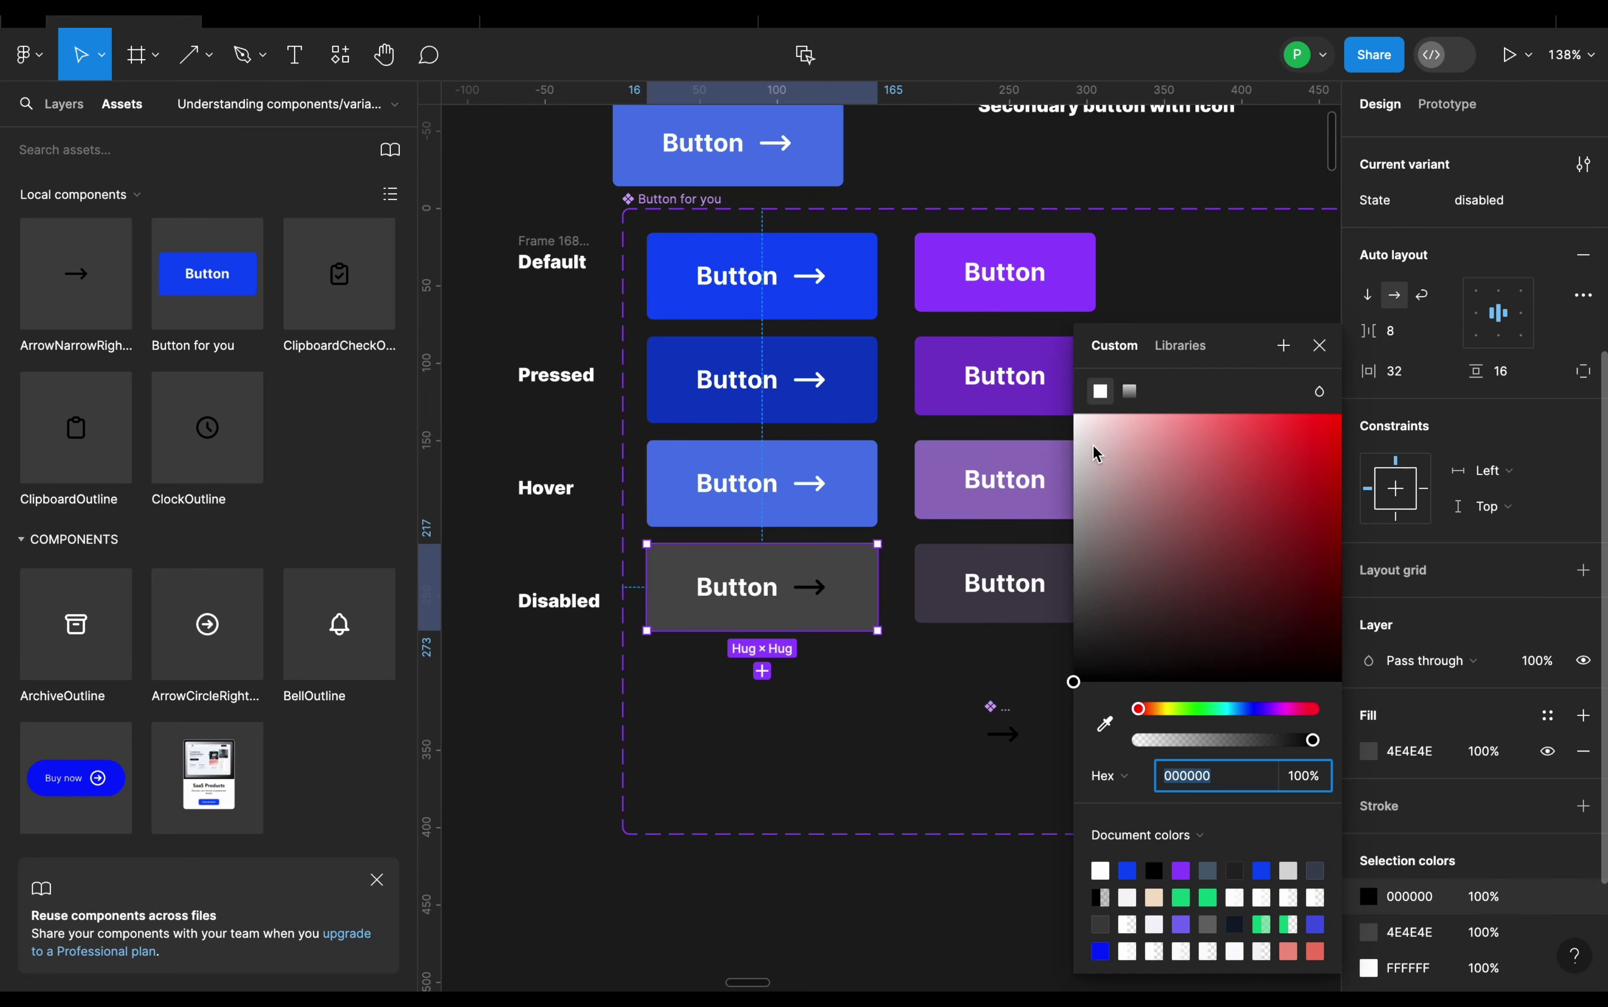
click(1171, 313)
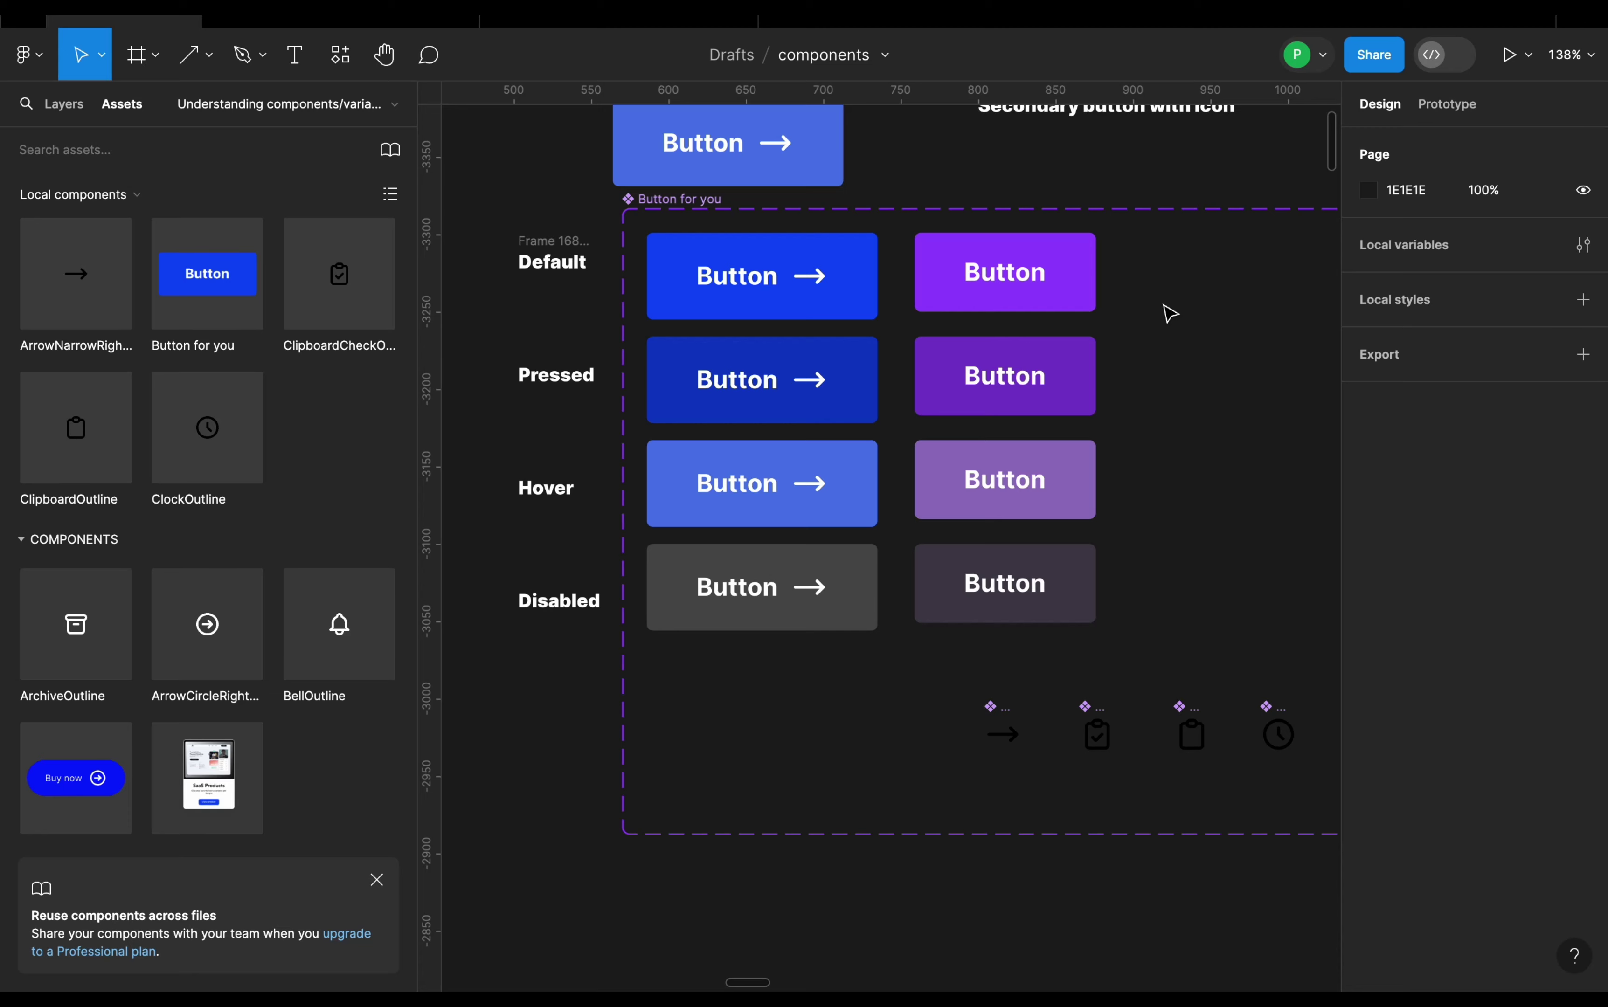
click(762, 275)
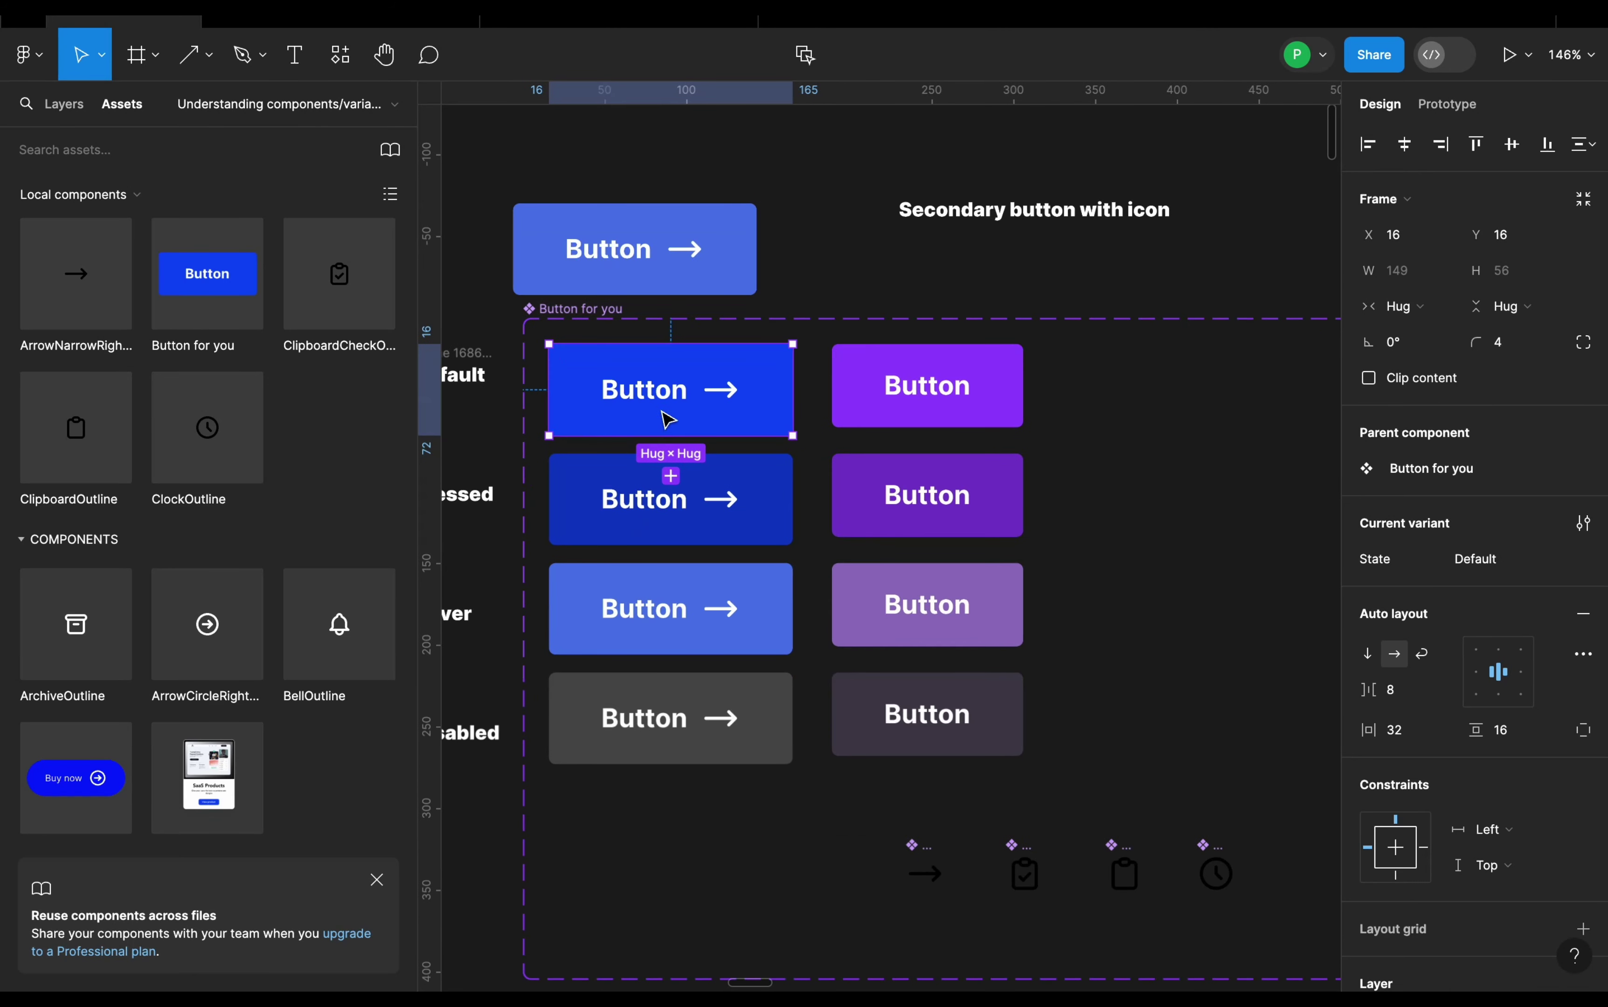
- Place the arrow icon inside the top purple secondary button
click(922, 418)
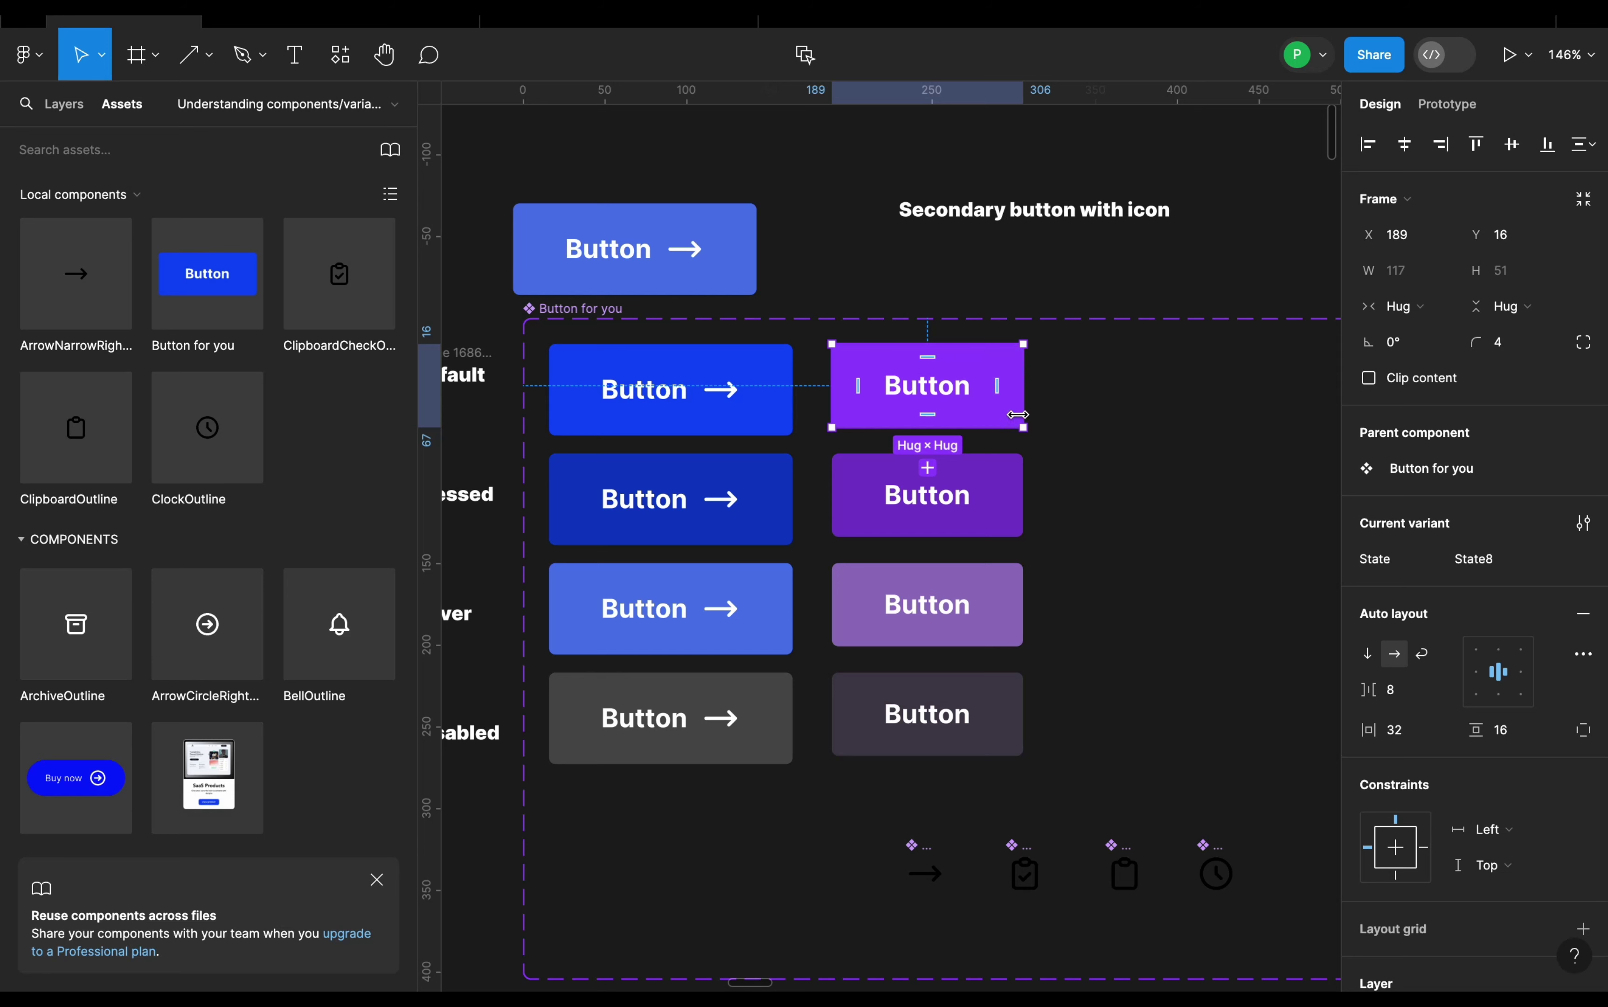
drag(926, 872, 986, 393)
click(936, 866)
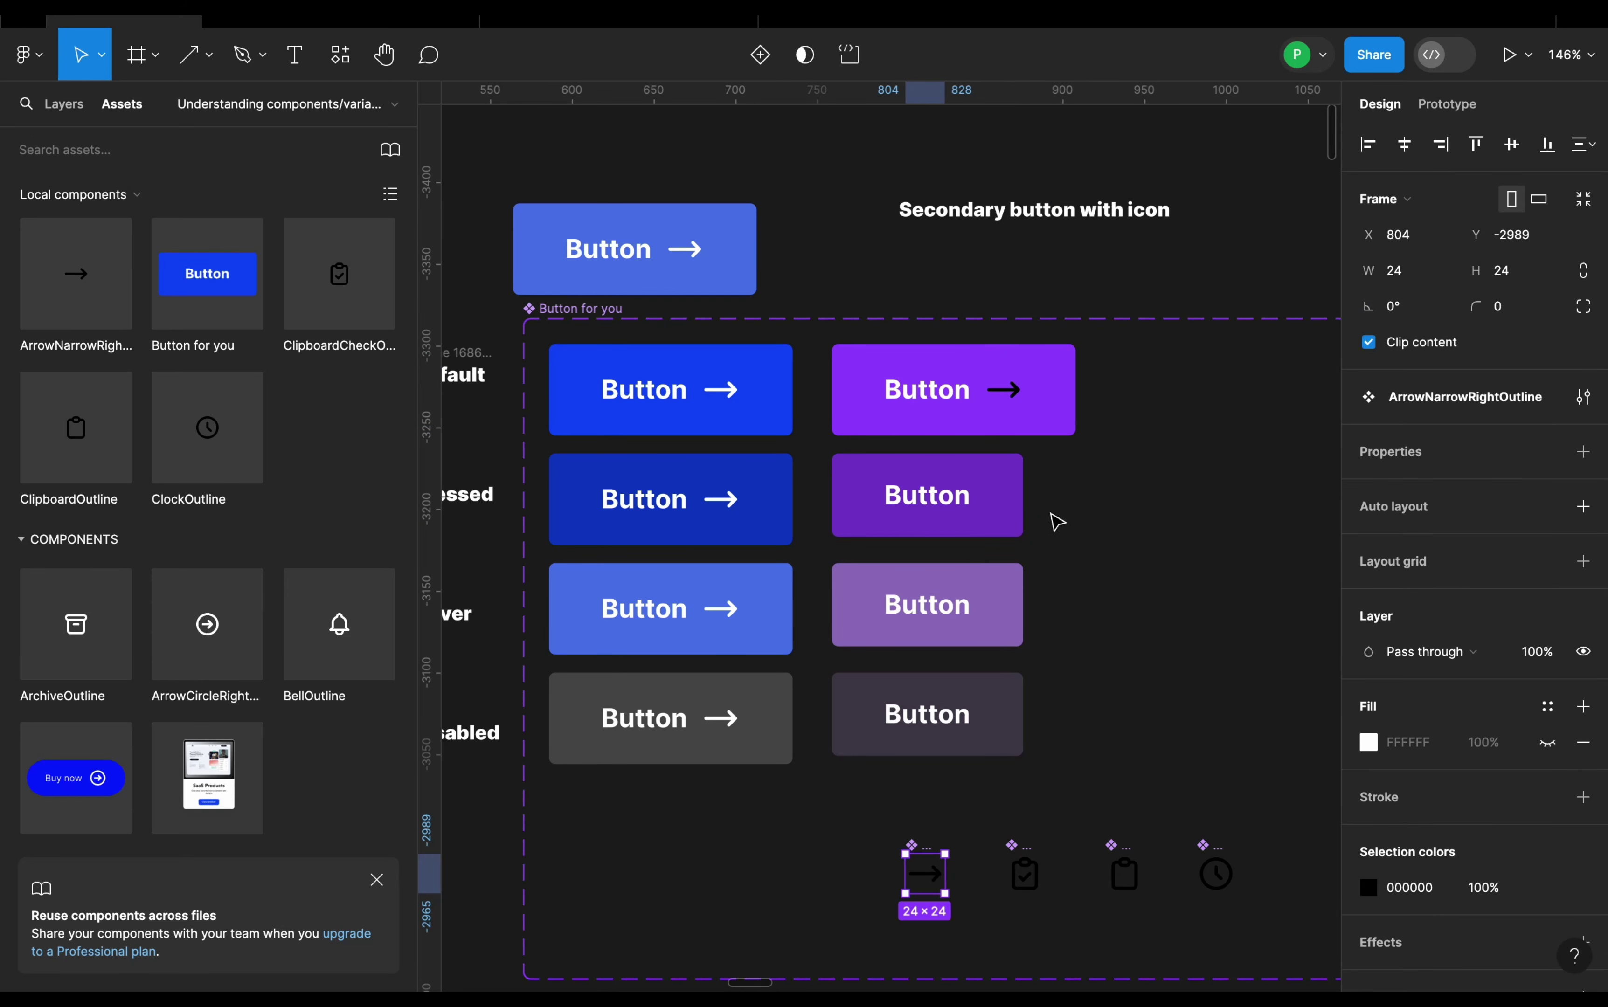
click(1009, 397)
click(1003, 392)
- Paste the arrow into the second-row, third-row and disabled purple buttons
click(999, 501)
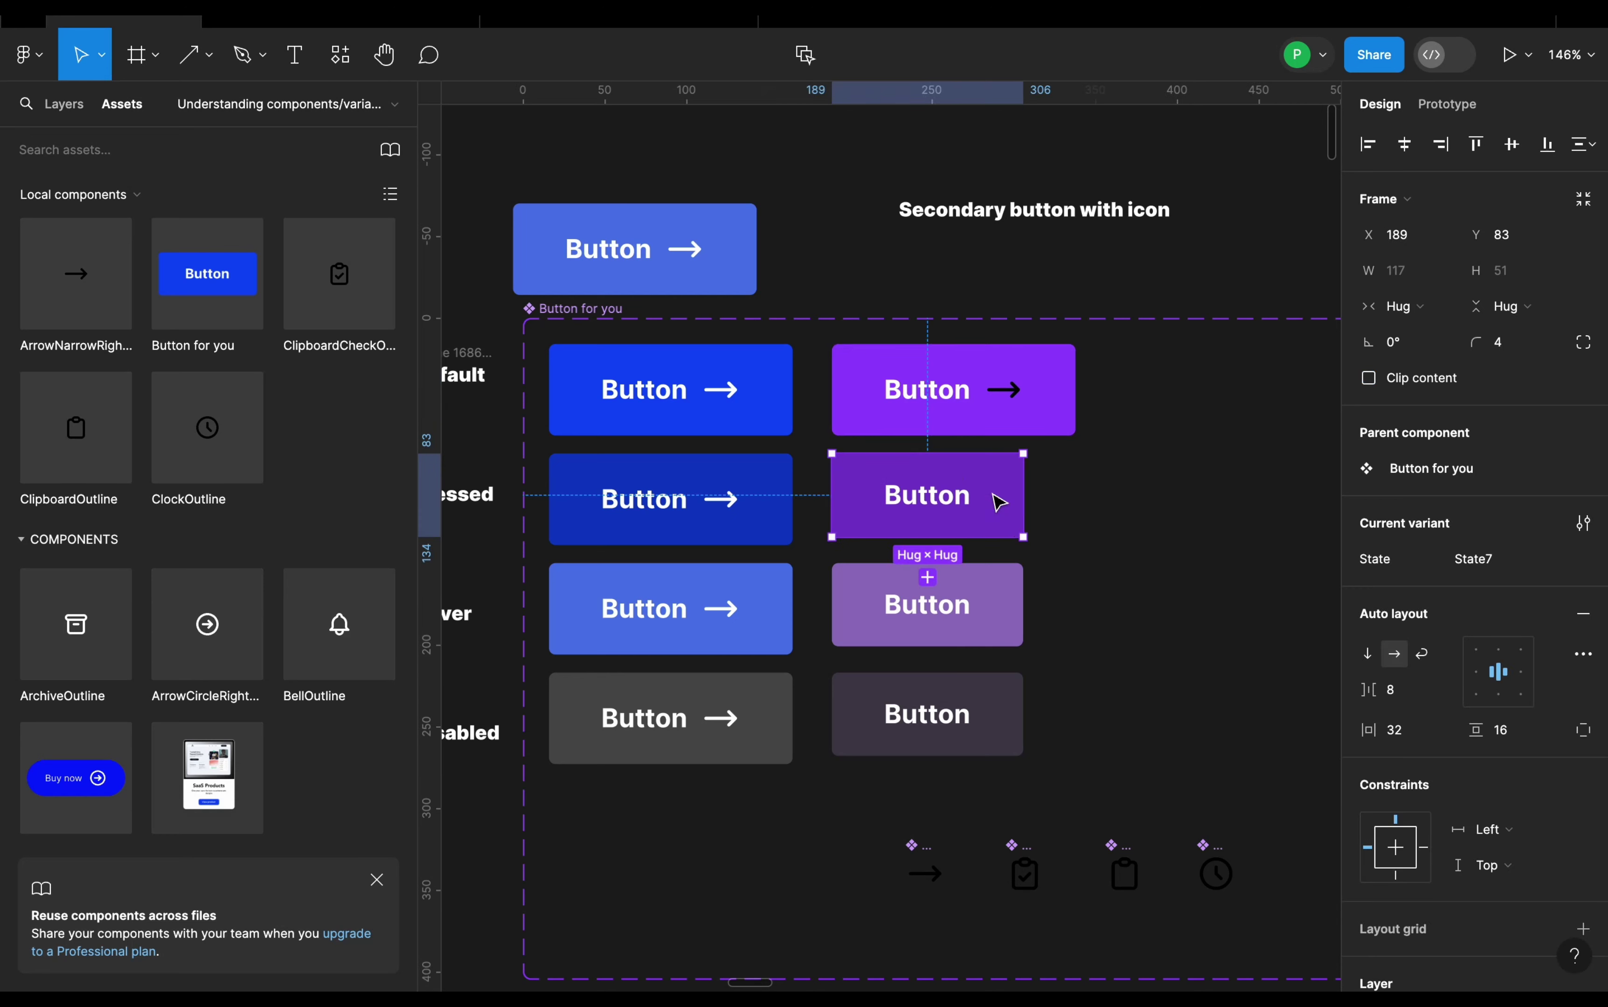
key(ctrl+v)
click(997, 601)
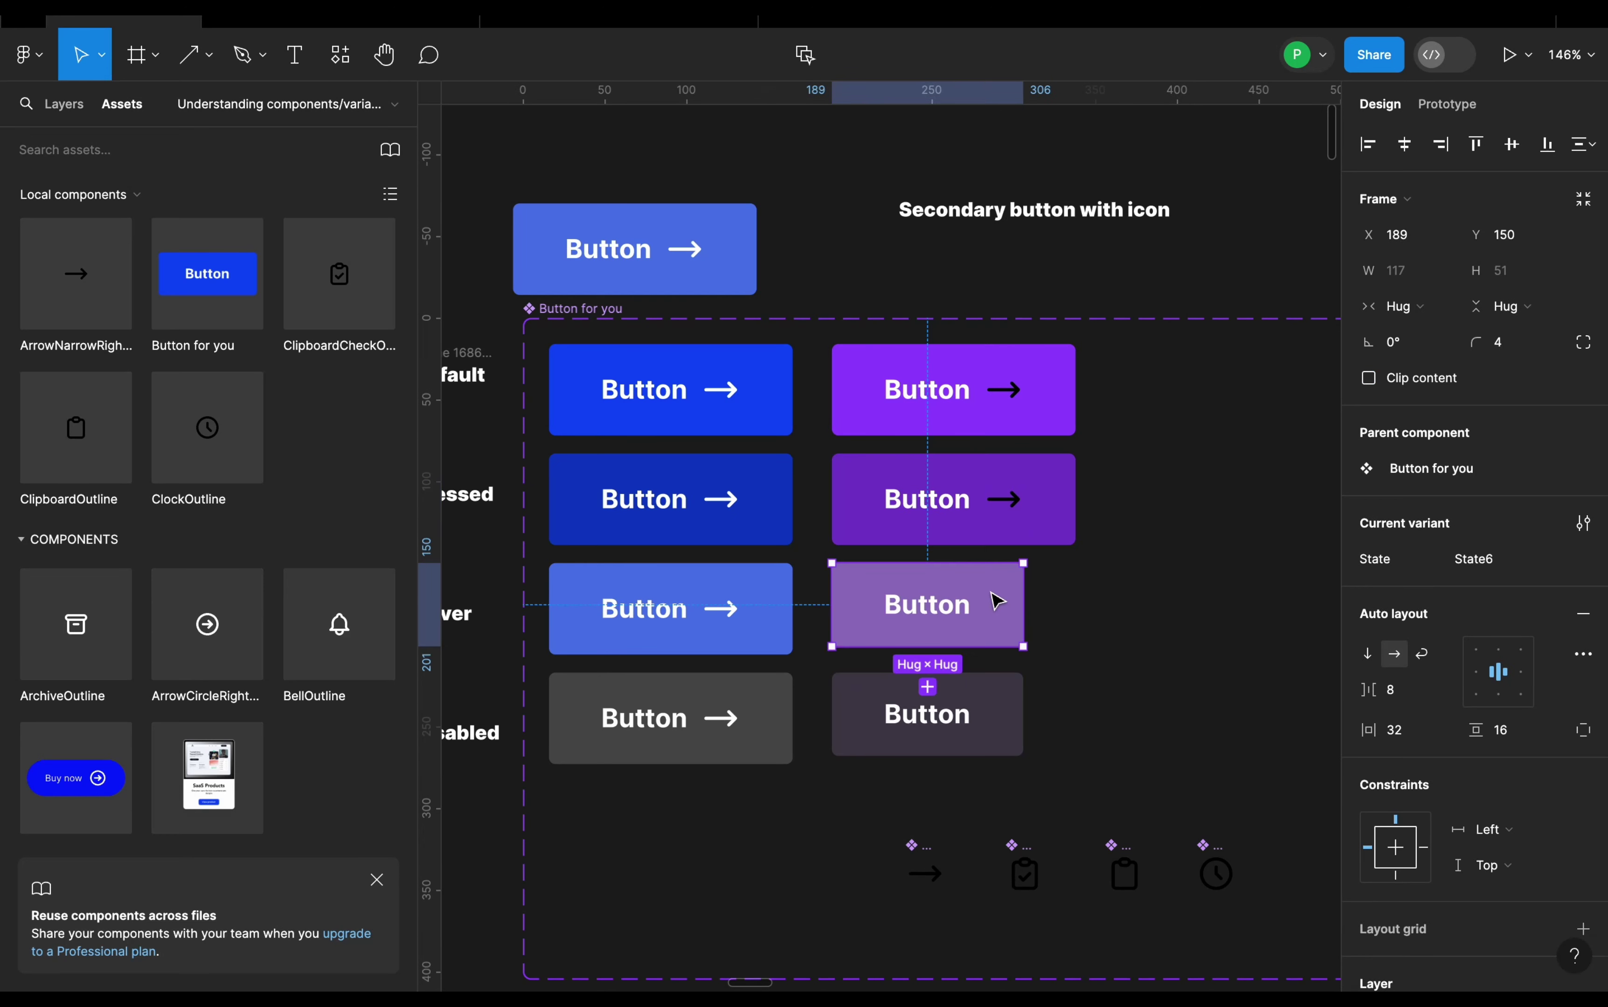
key(ctrl+v)
click(1012, 741)
key(ctrl+v)
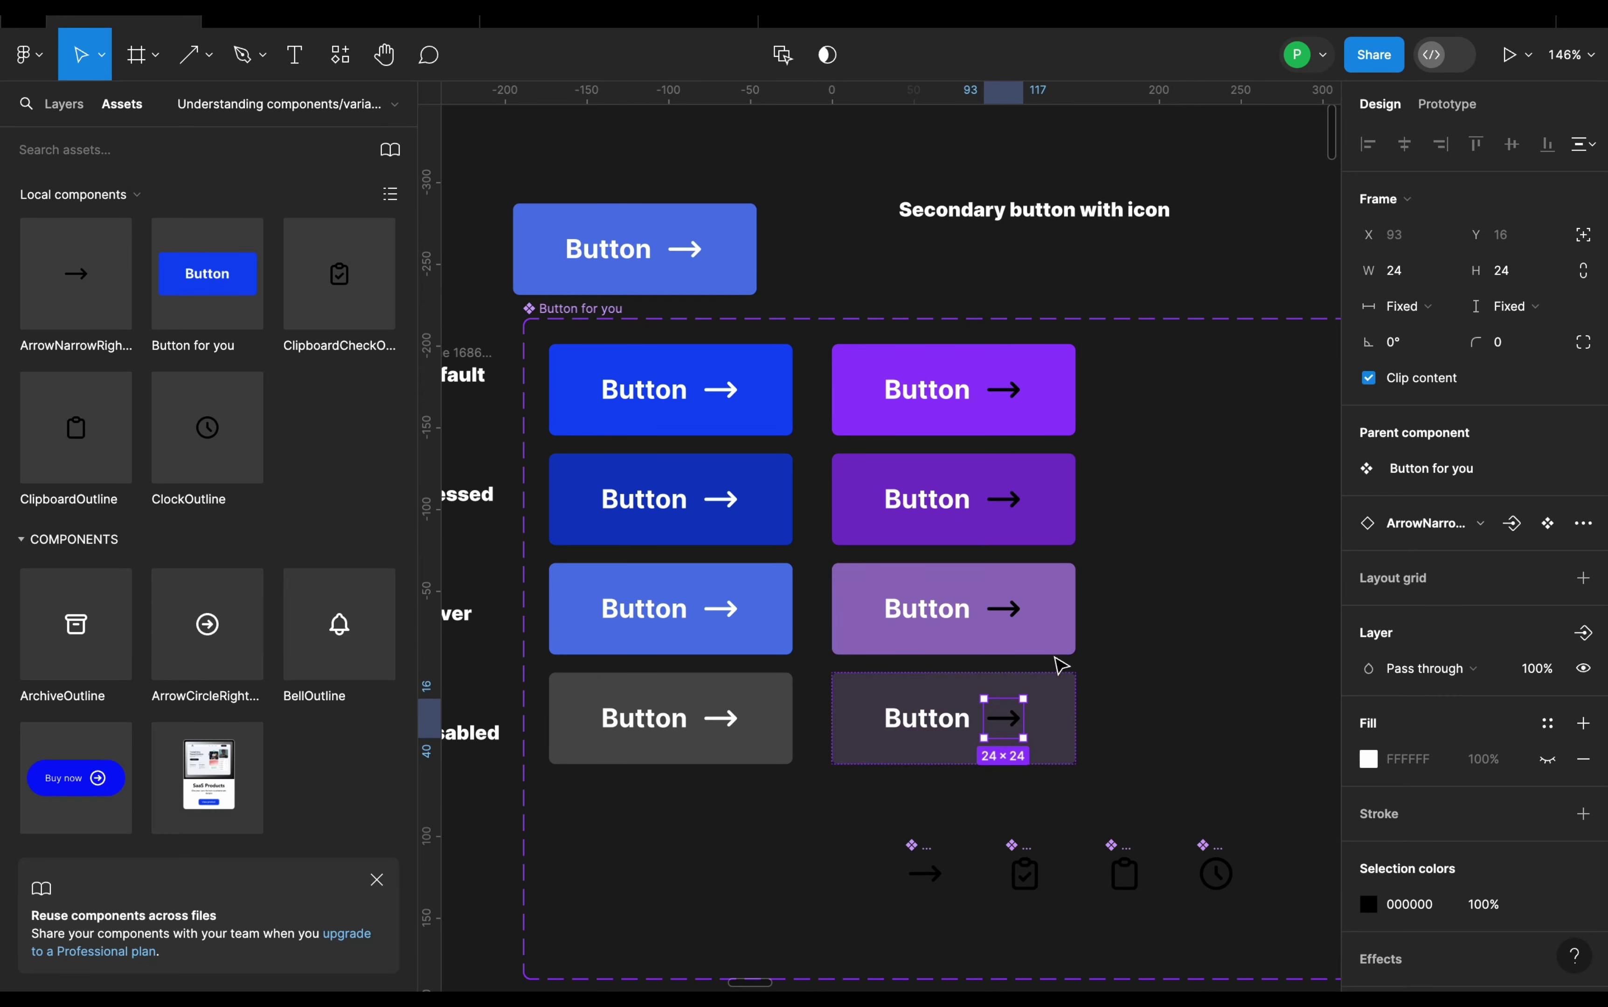
- Select all four purple buttons and set their arrow colour to white FFFFFF
click(1138, 642)
click(1064, 644)
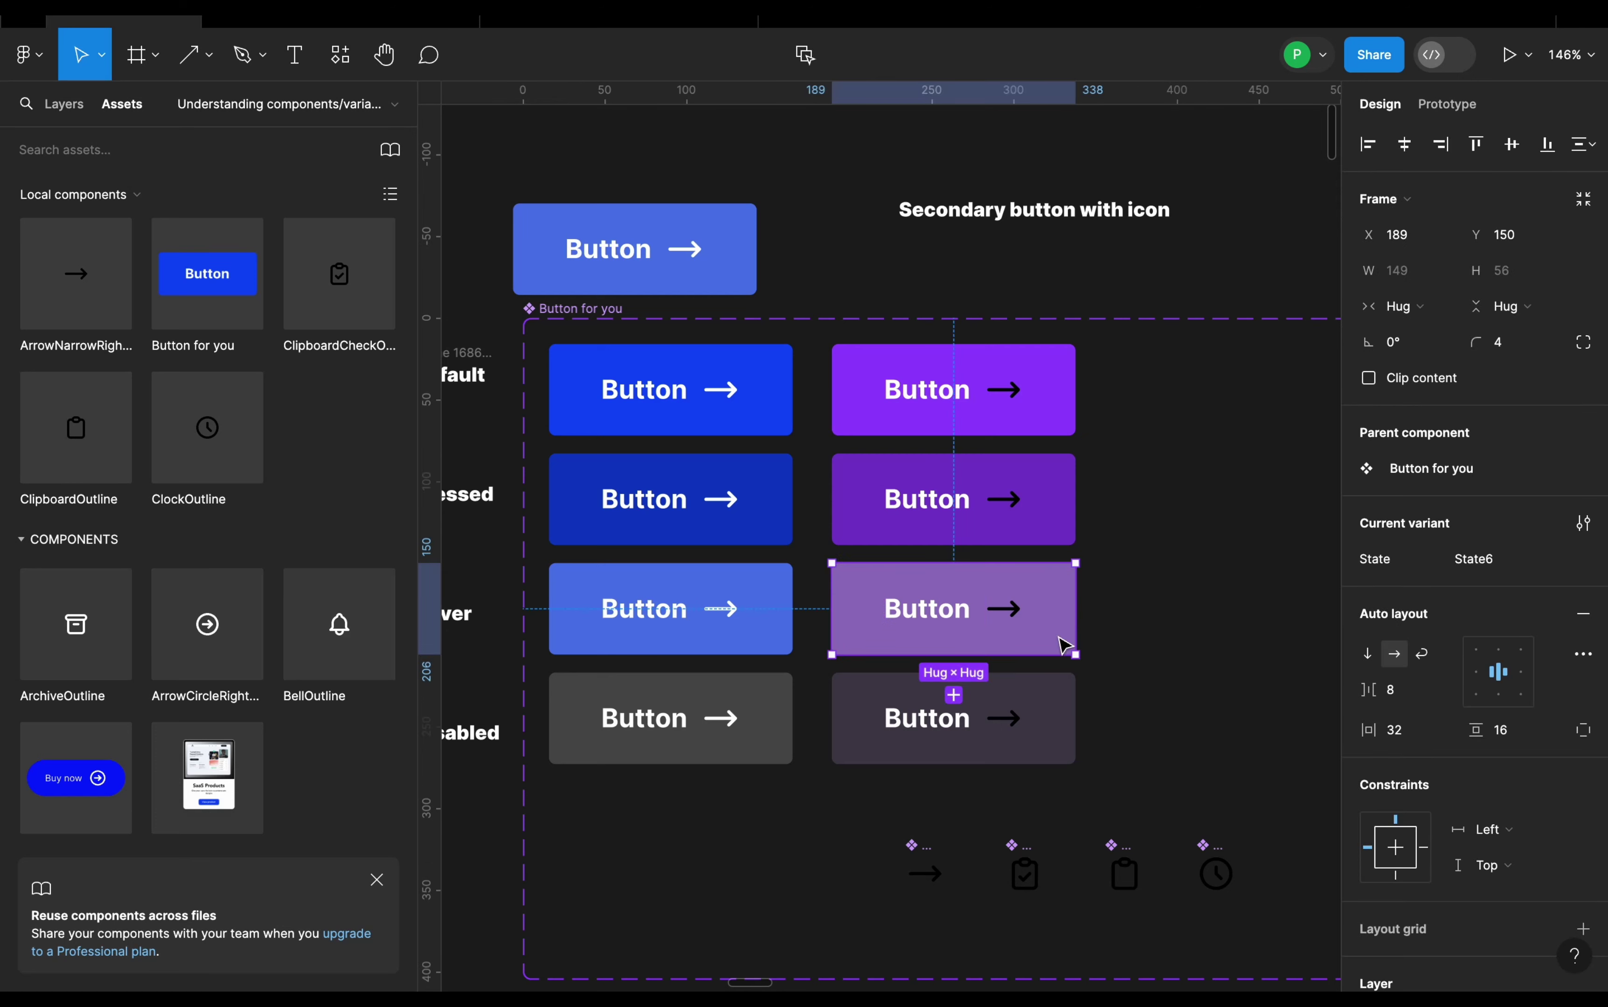
shift+click(1038, 718)
shift+click(1029, 506)
shift+click(1023, 402)
scroll(1495, 783, down, 5)
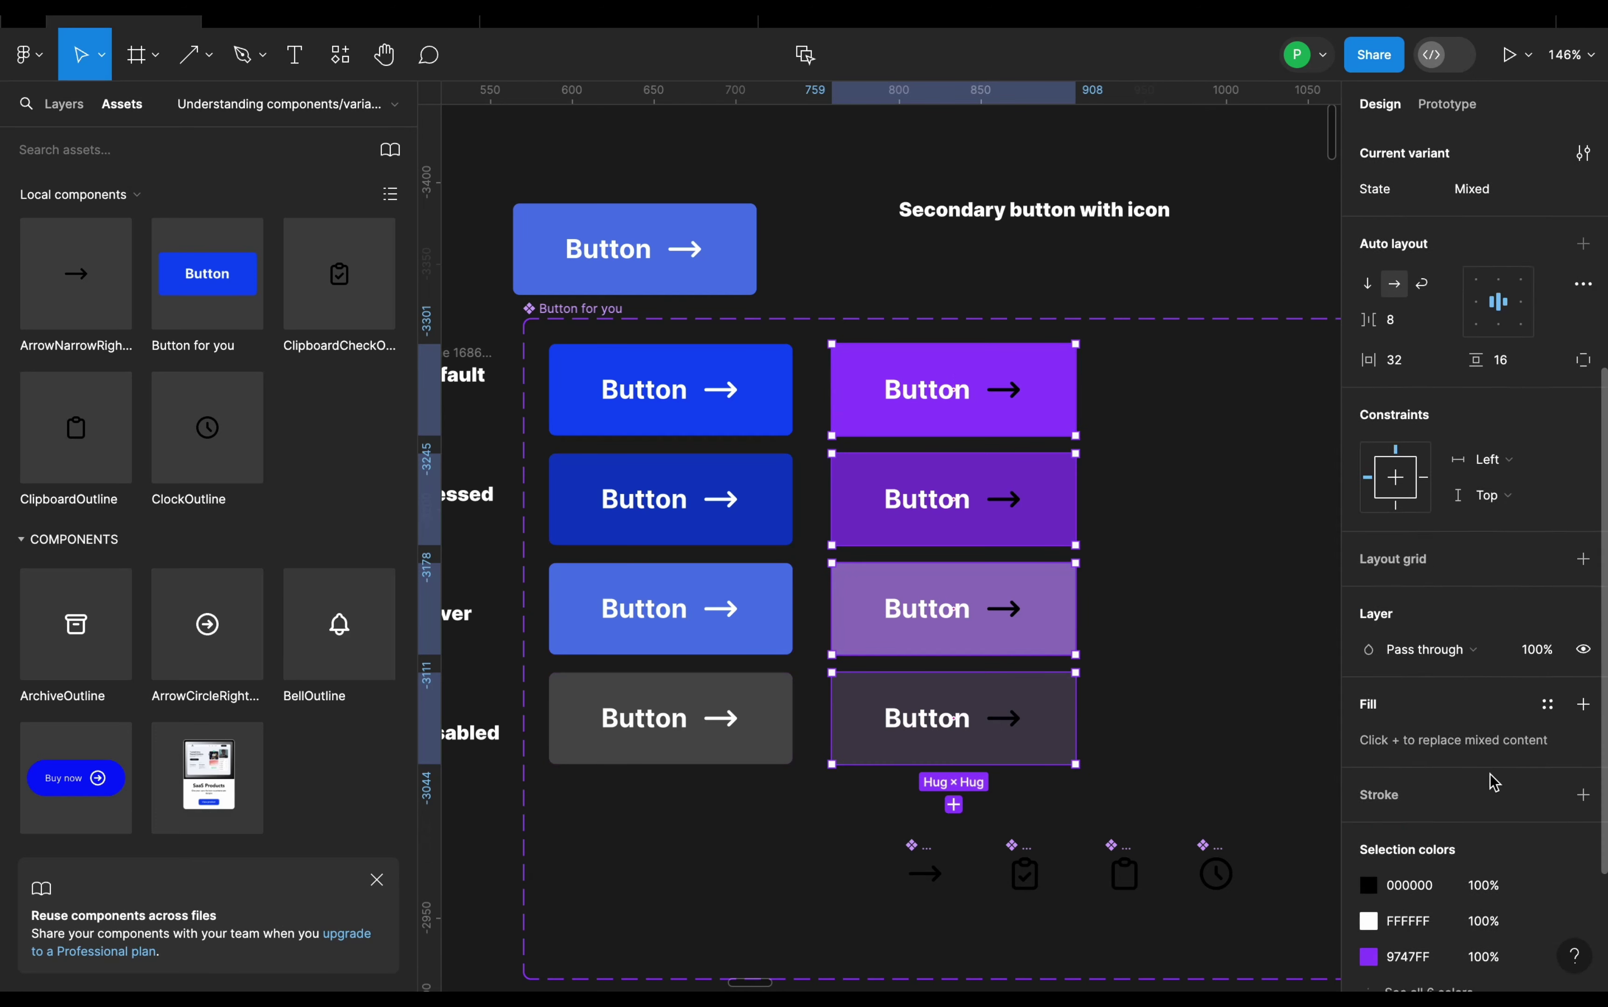
scroll(1495, 783, down, 3)
click(1382, 693)
drag(1134, 466, 1026, 370)
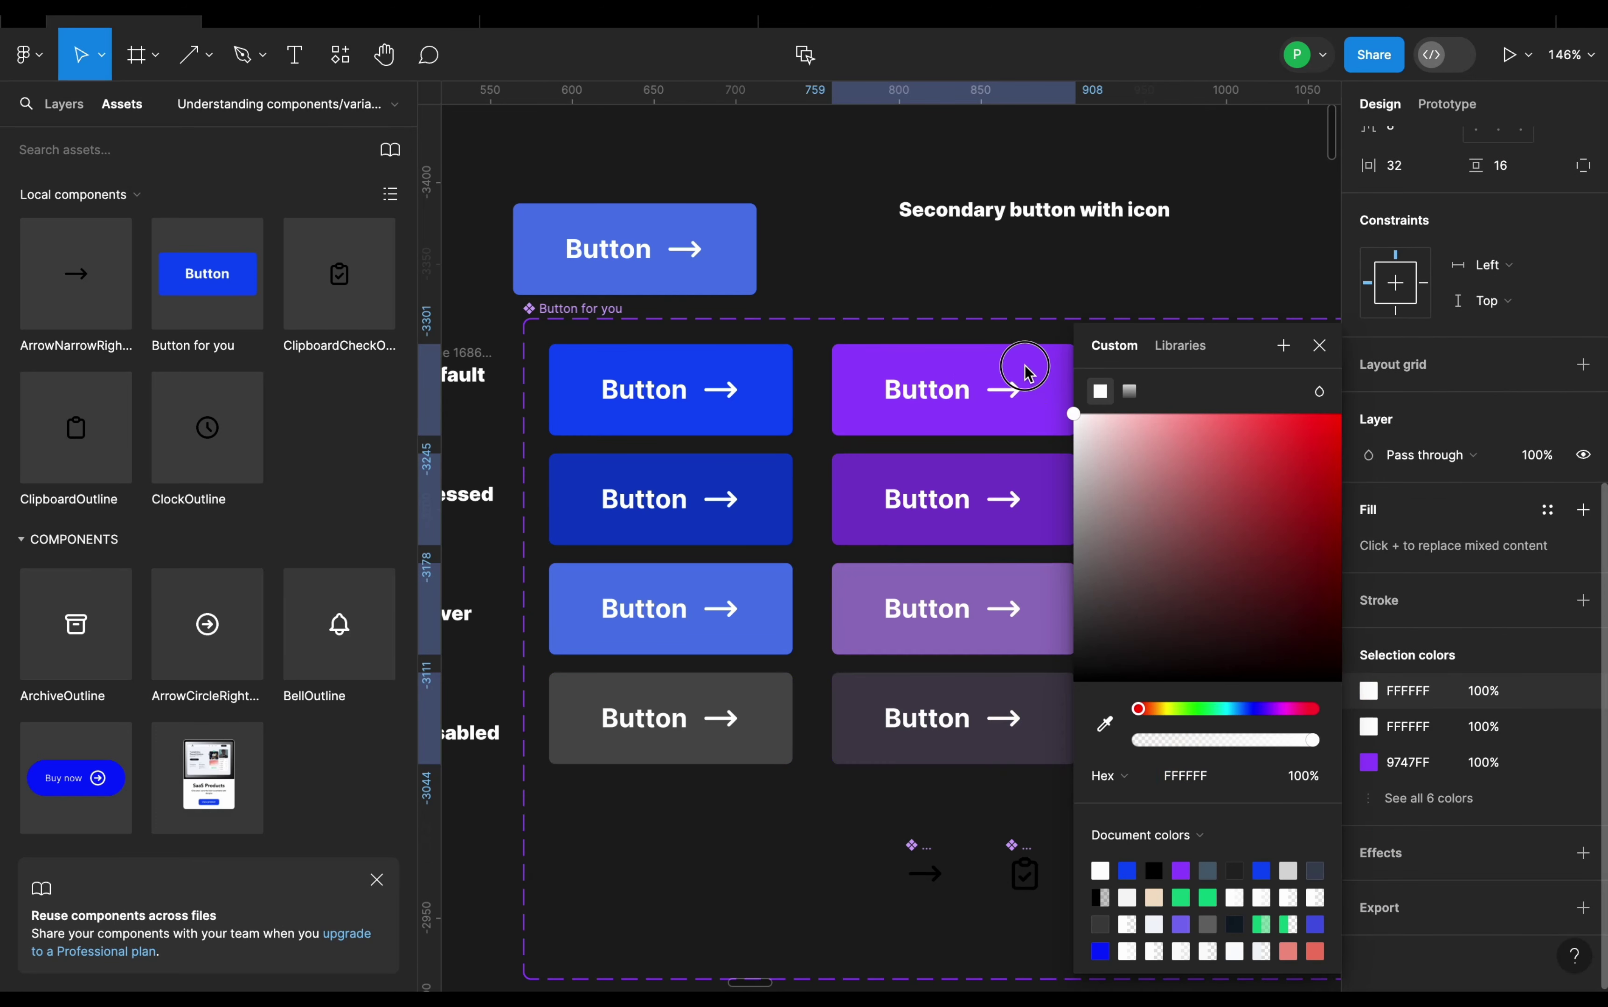
click(1052, 297)
- Reselect the first three purple buttons to check their white arrows
click(1018, 403)
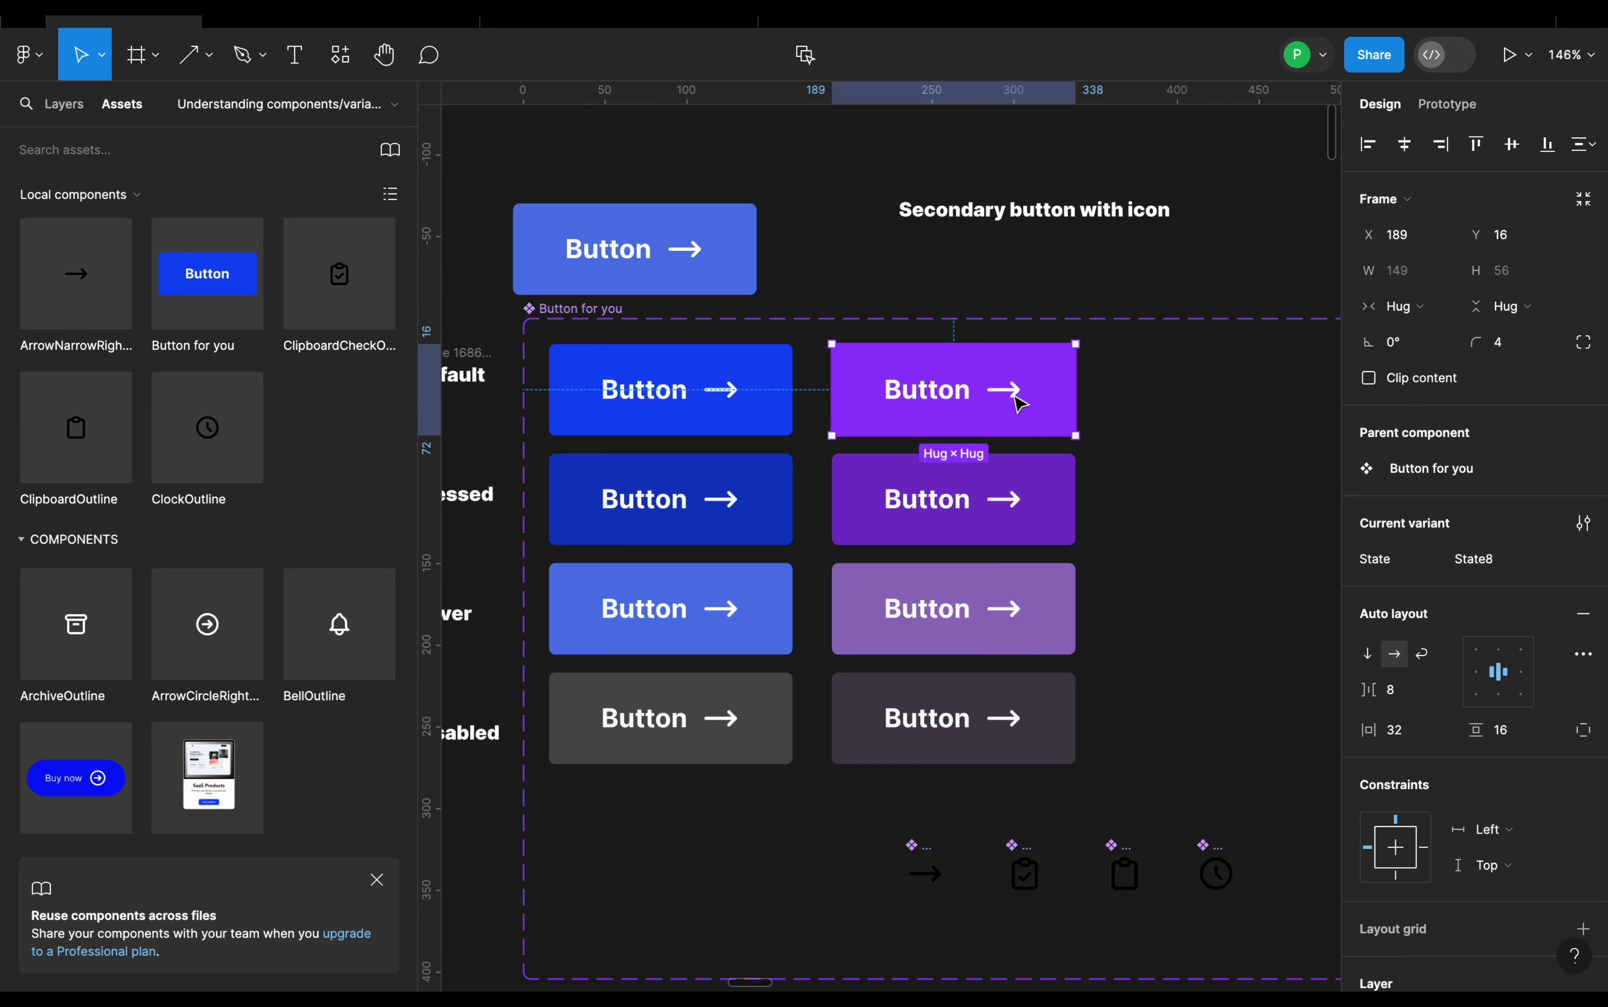
click(1020, 490)
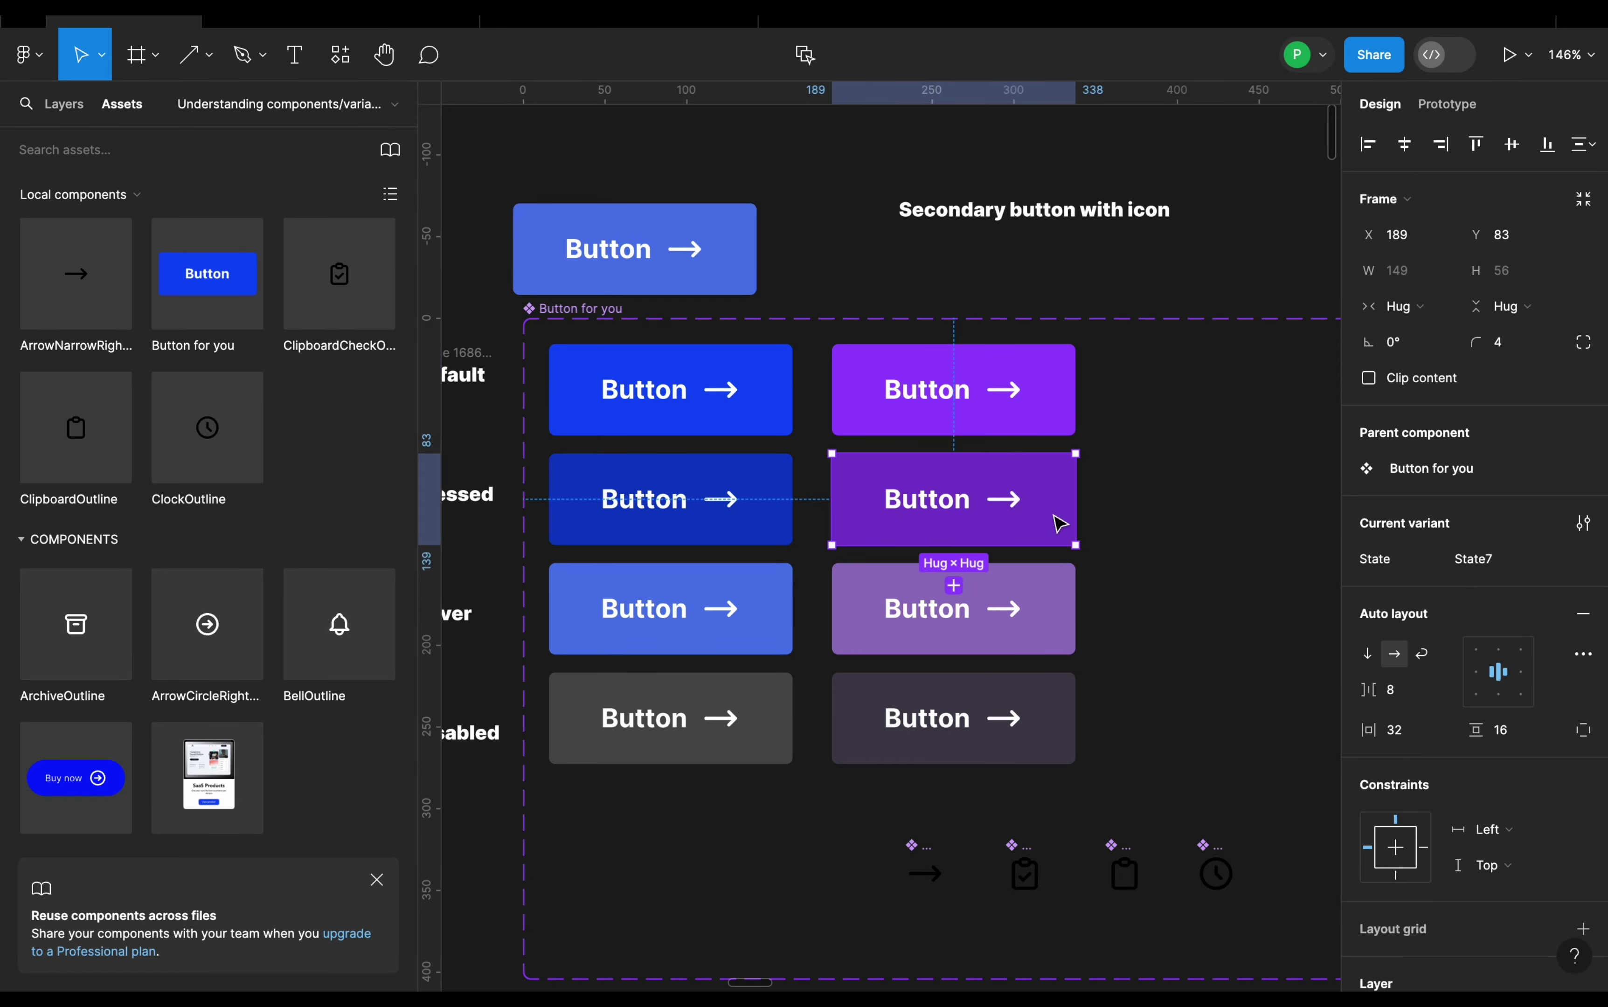
click(1042, 586)
click(1047, 417)
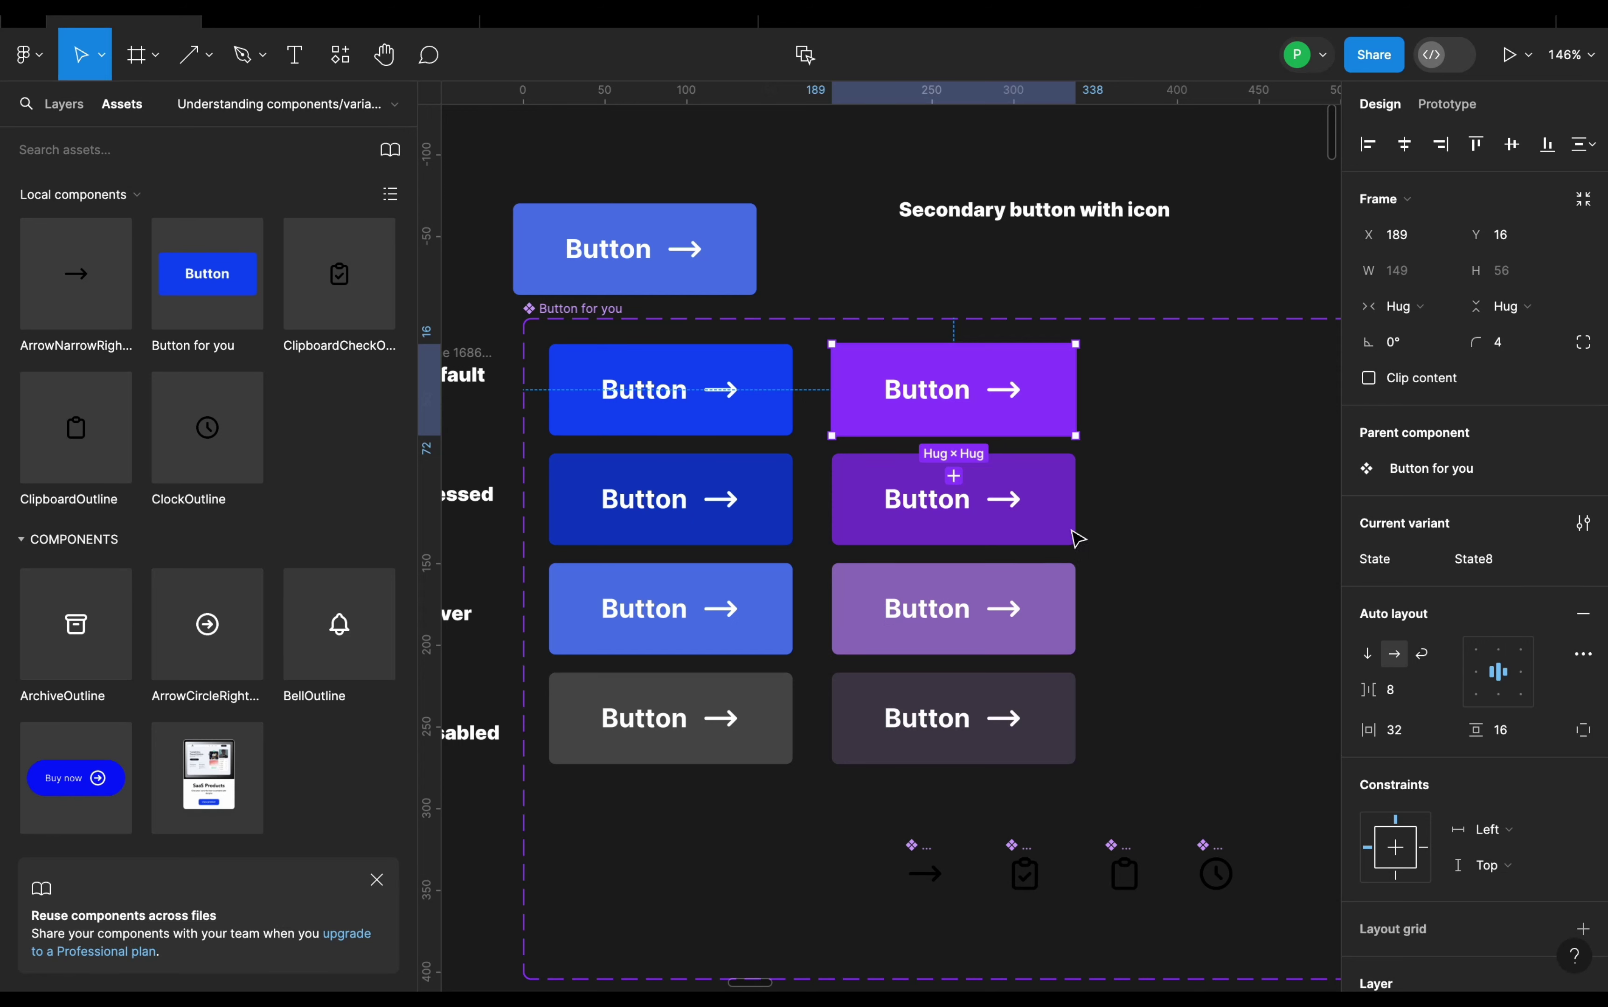
- Rename the first two purple variants' State to sec default and sec pressed
click(1059, 506)
click(1052, 398)
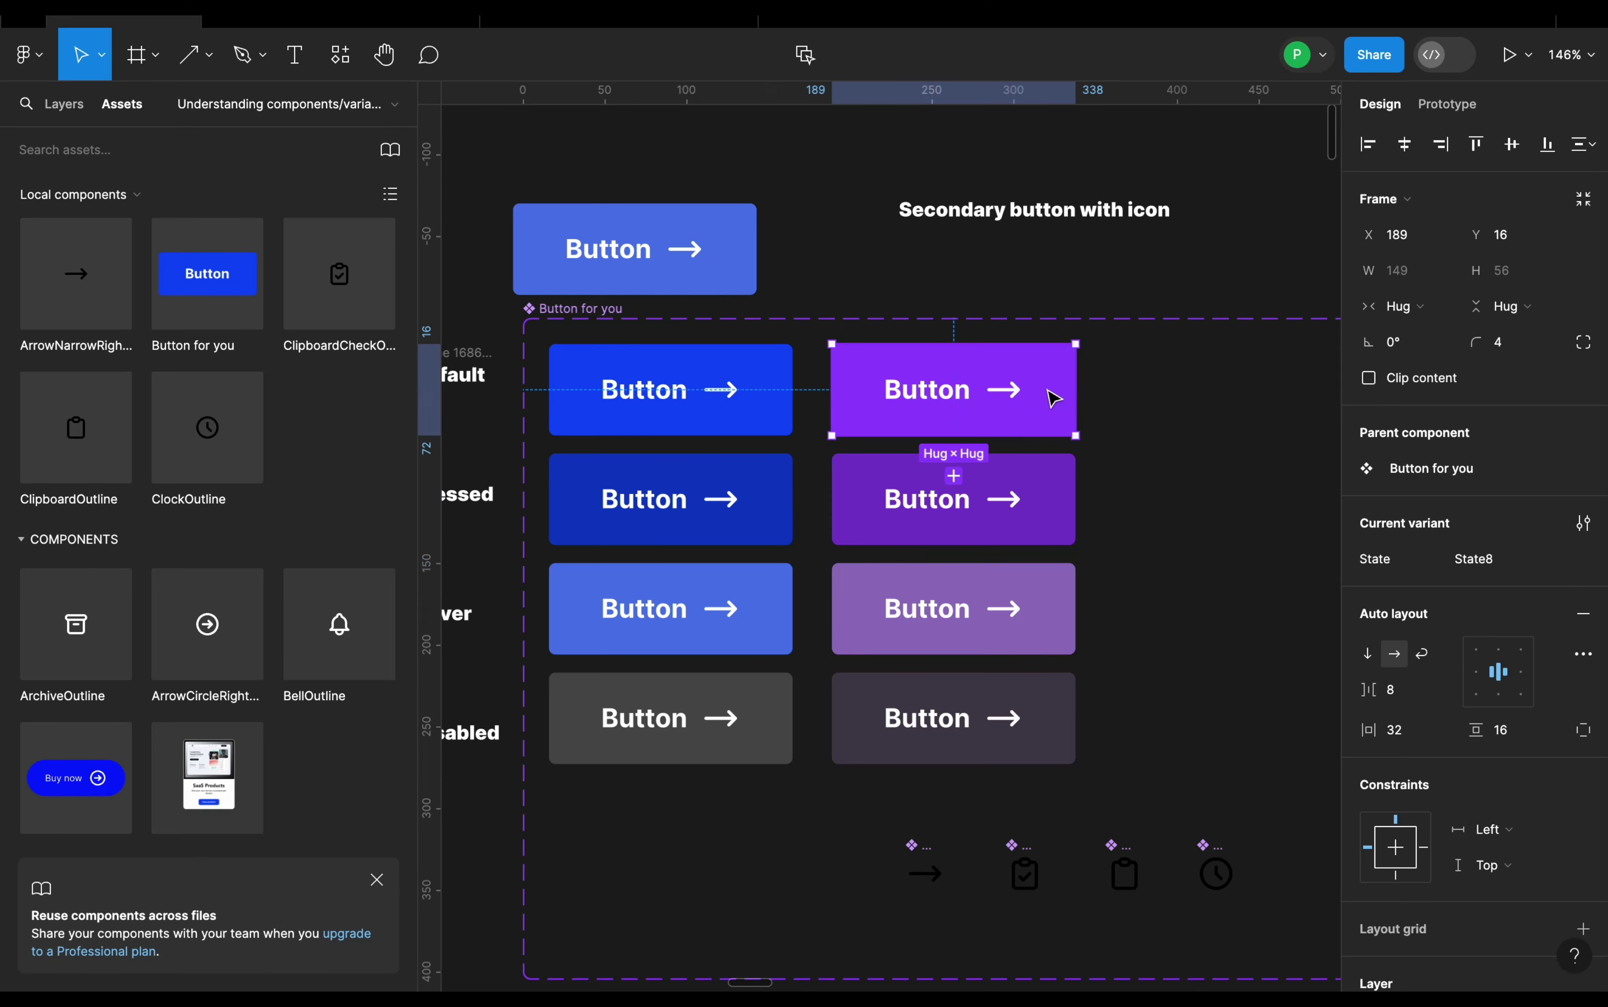
click(1509, 570)
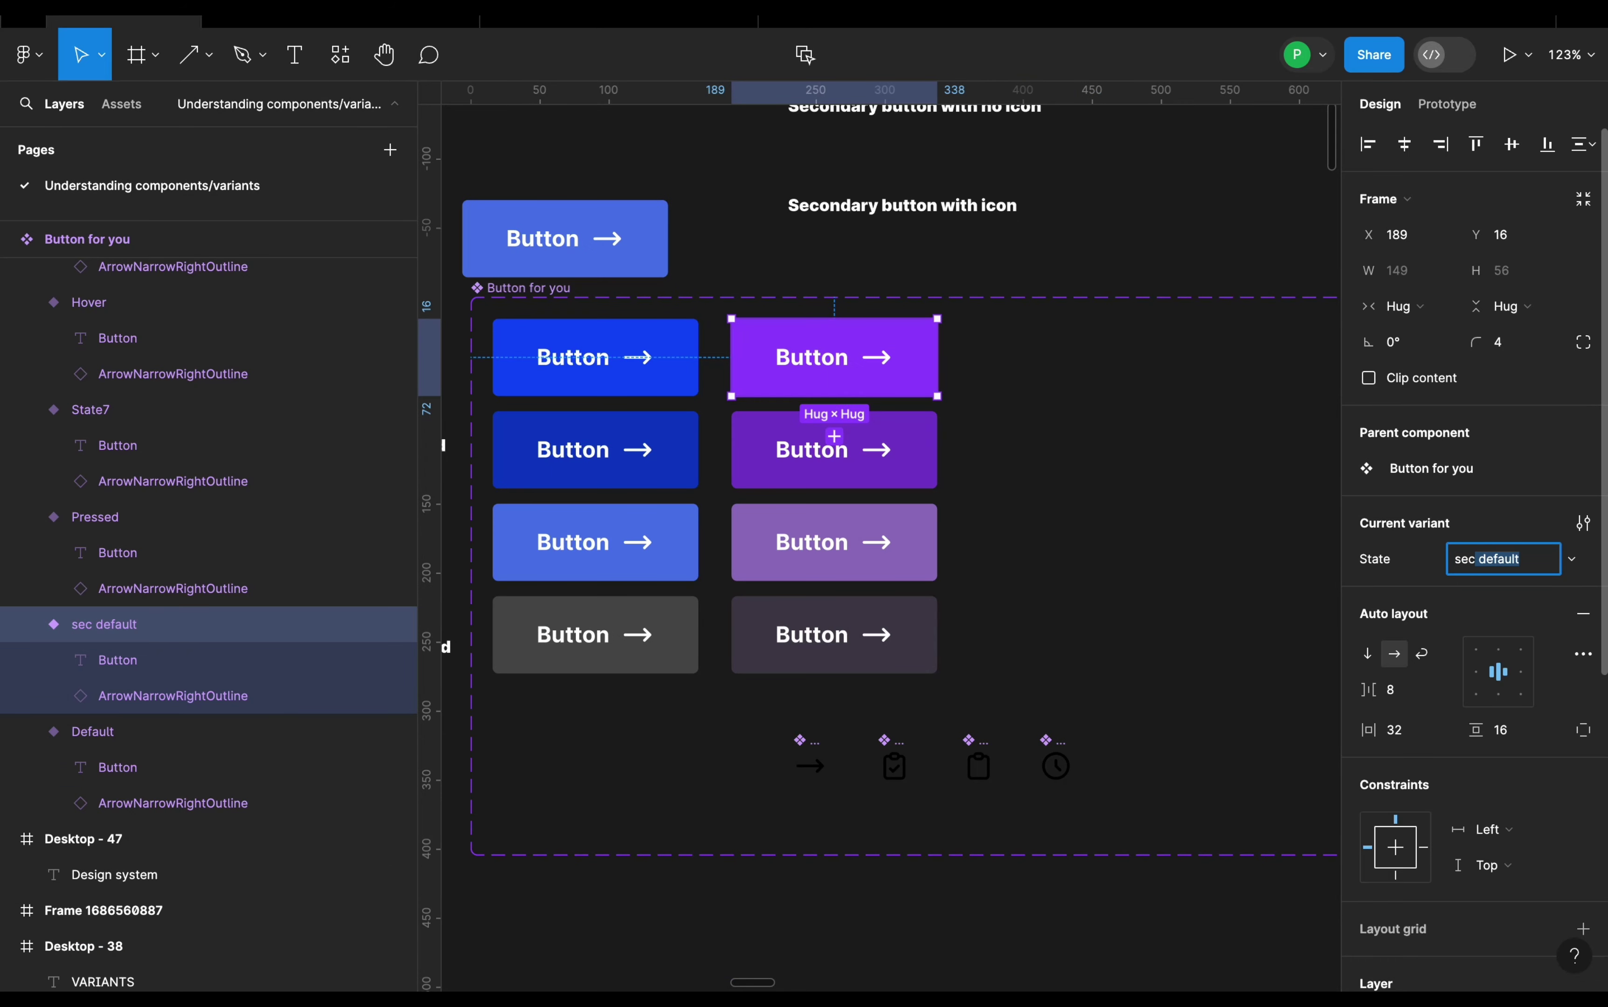
text(def)
key(Return)
click(872, 476)
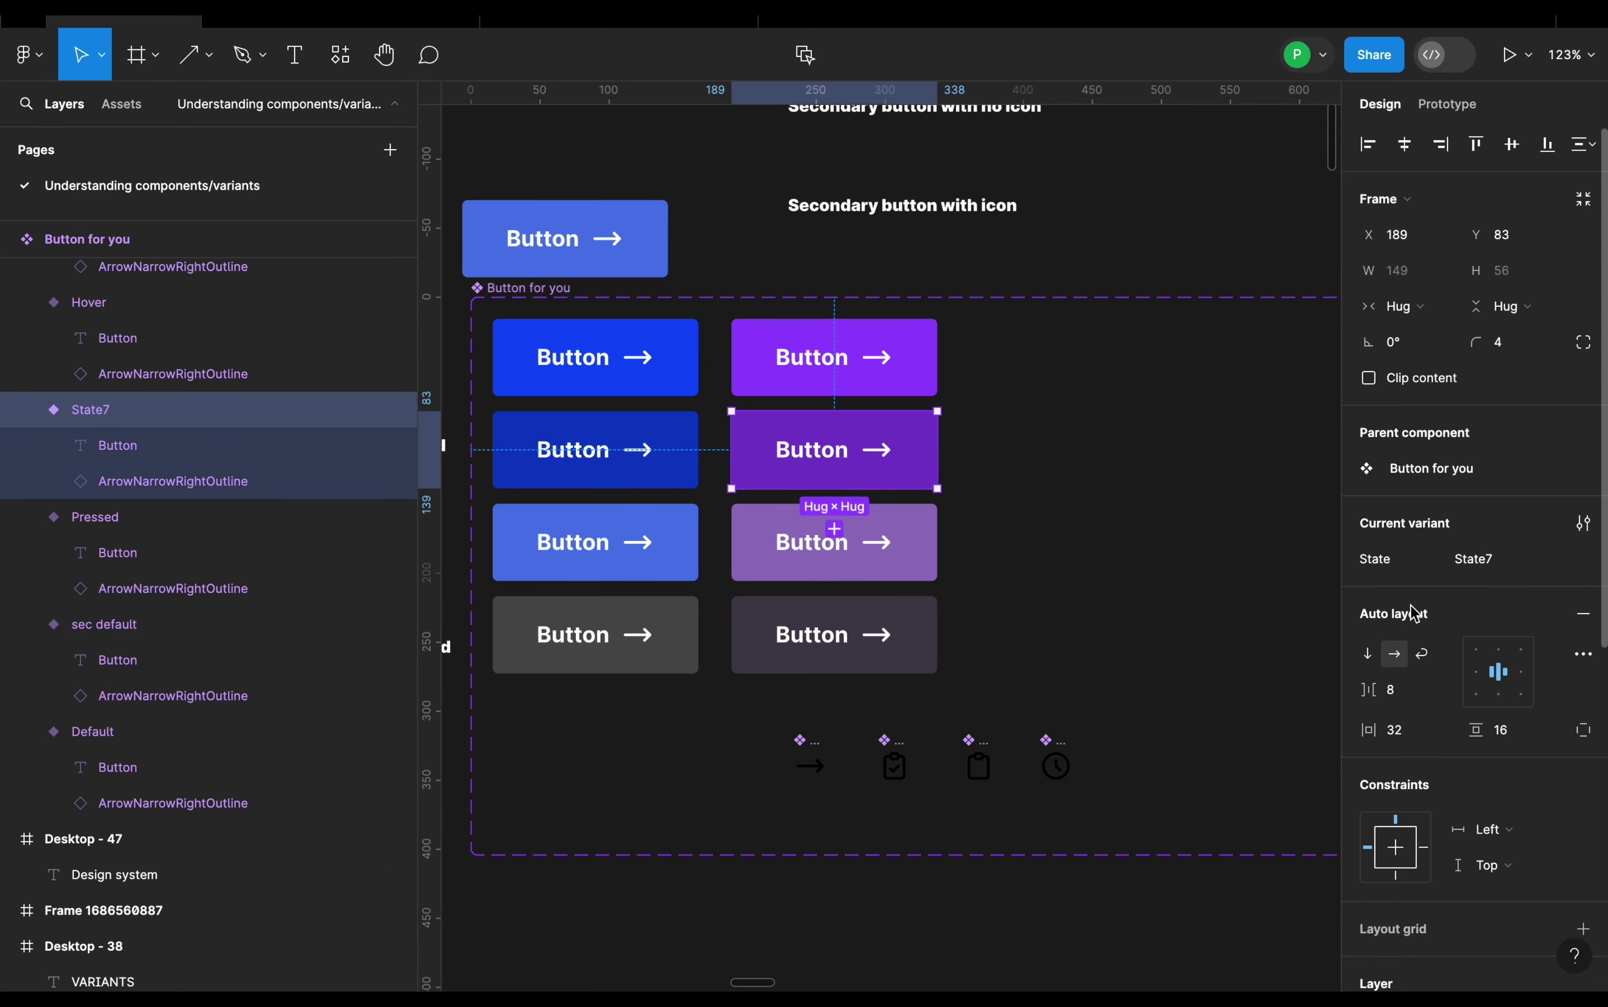
click(1529, 574)
text(se)
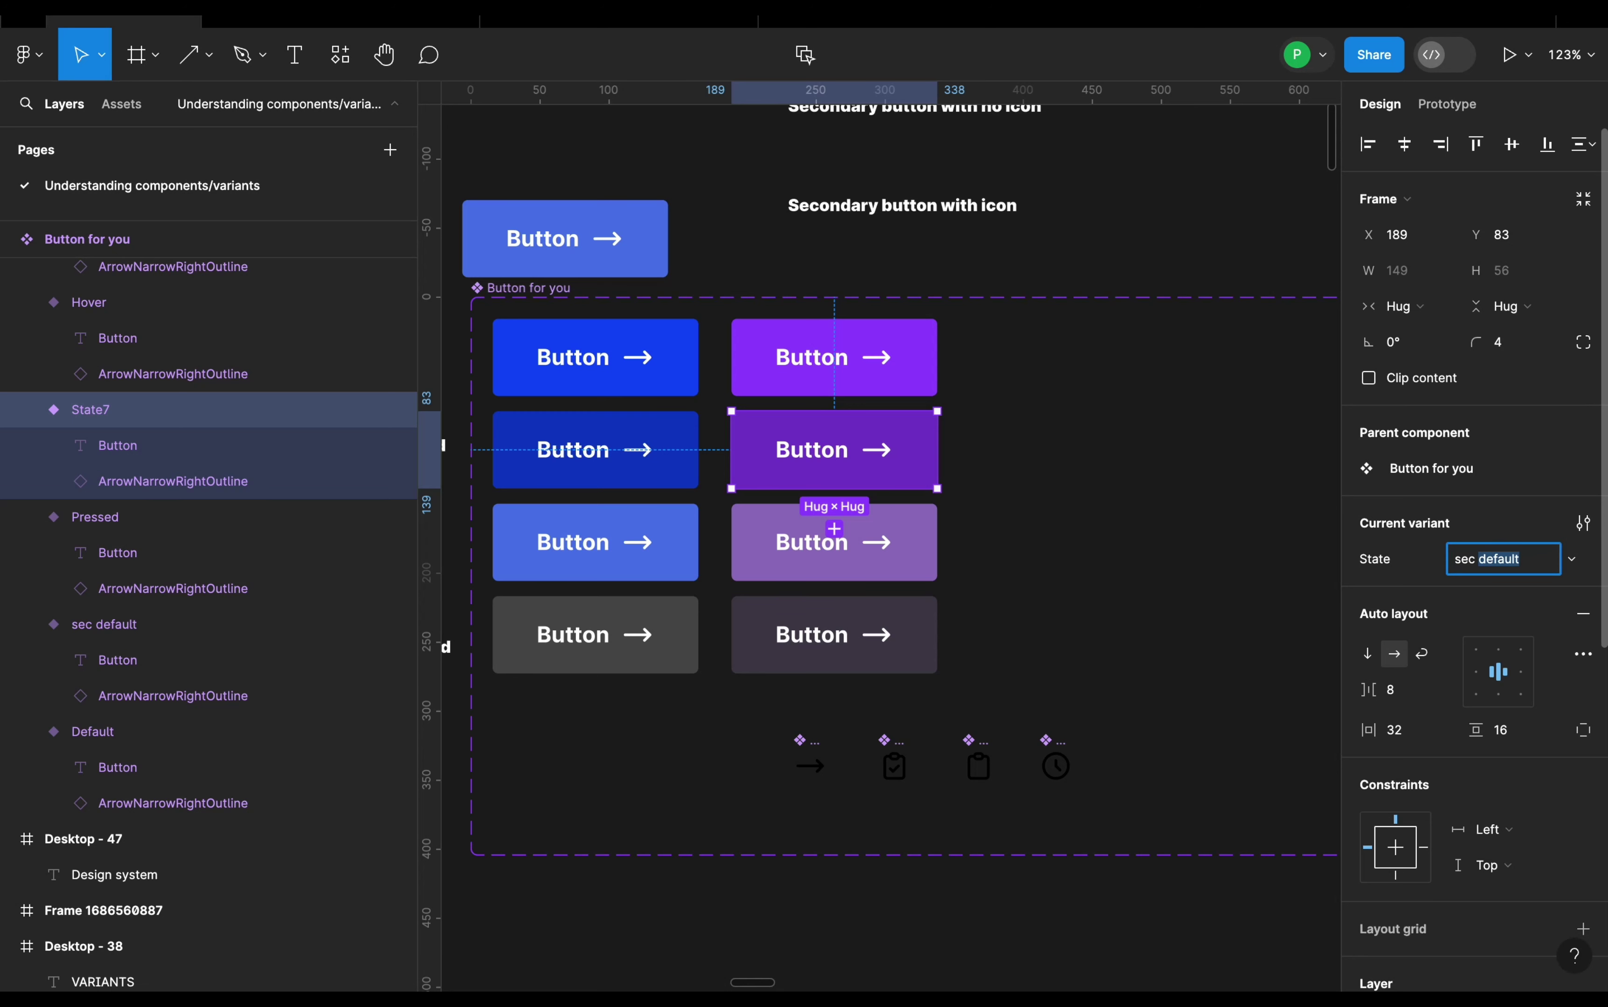
text(c pressed)
key(Return)
- Rename the third and disabled purple variants' State to sec hover and sec disabled
click(925, 546)
click(1502, 564)
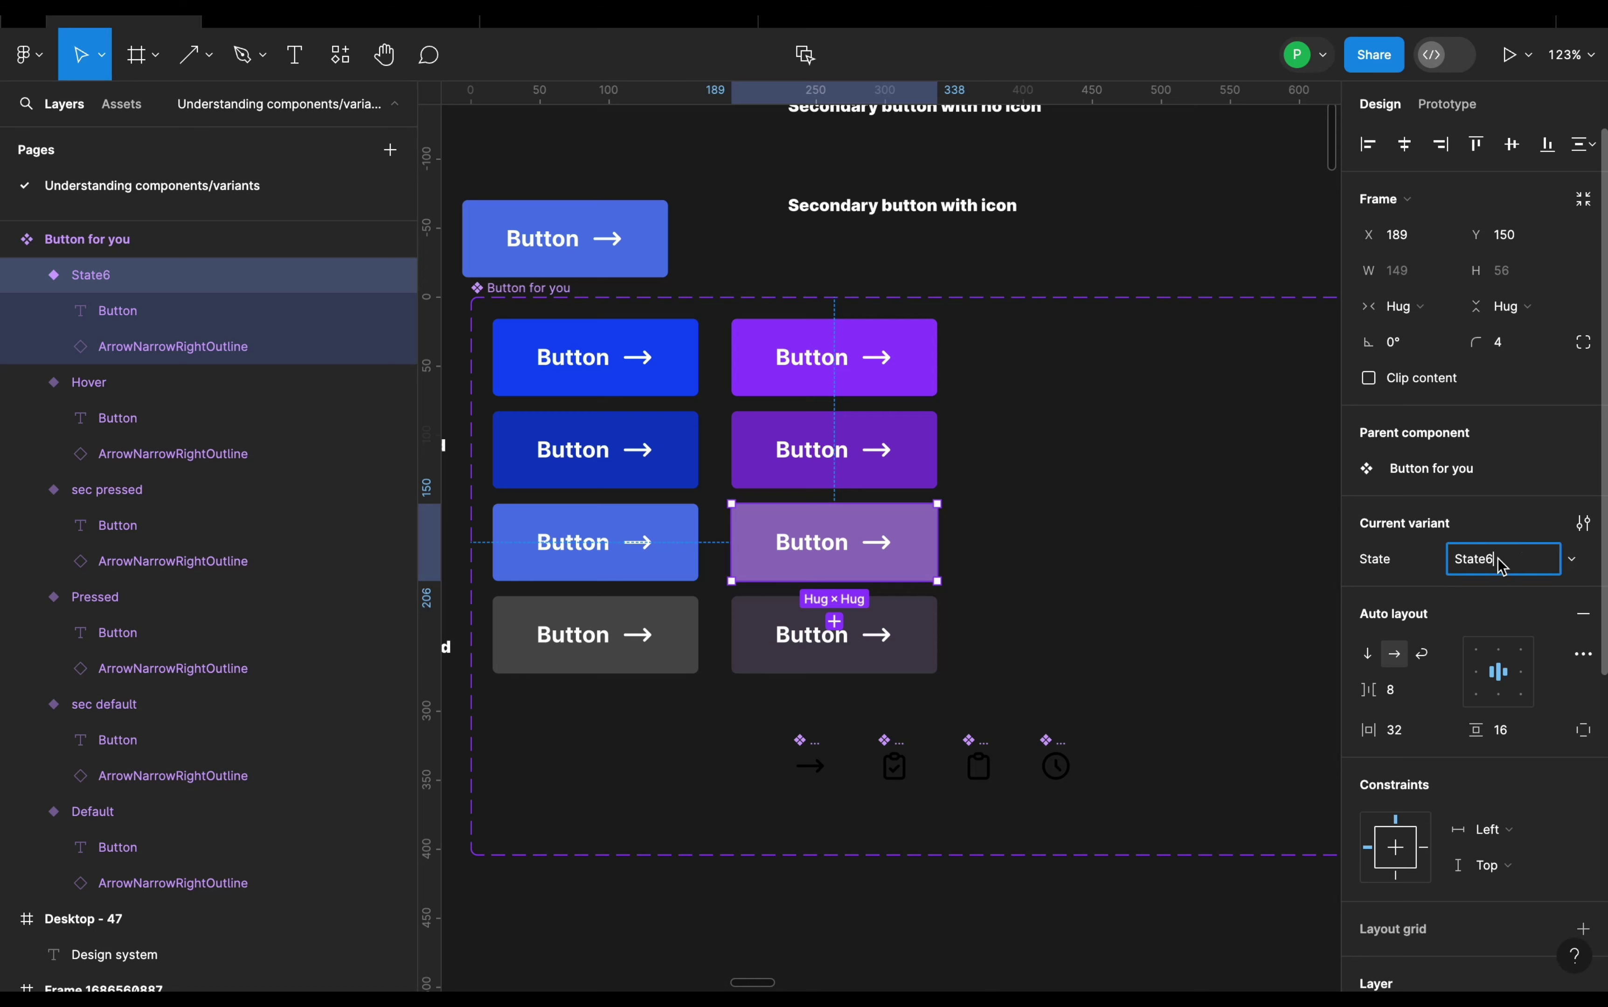
double_click(1502, 565)
text(sec hover)
key(Return)
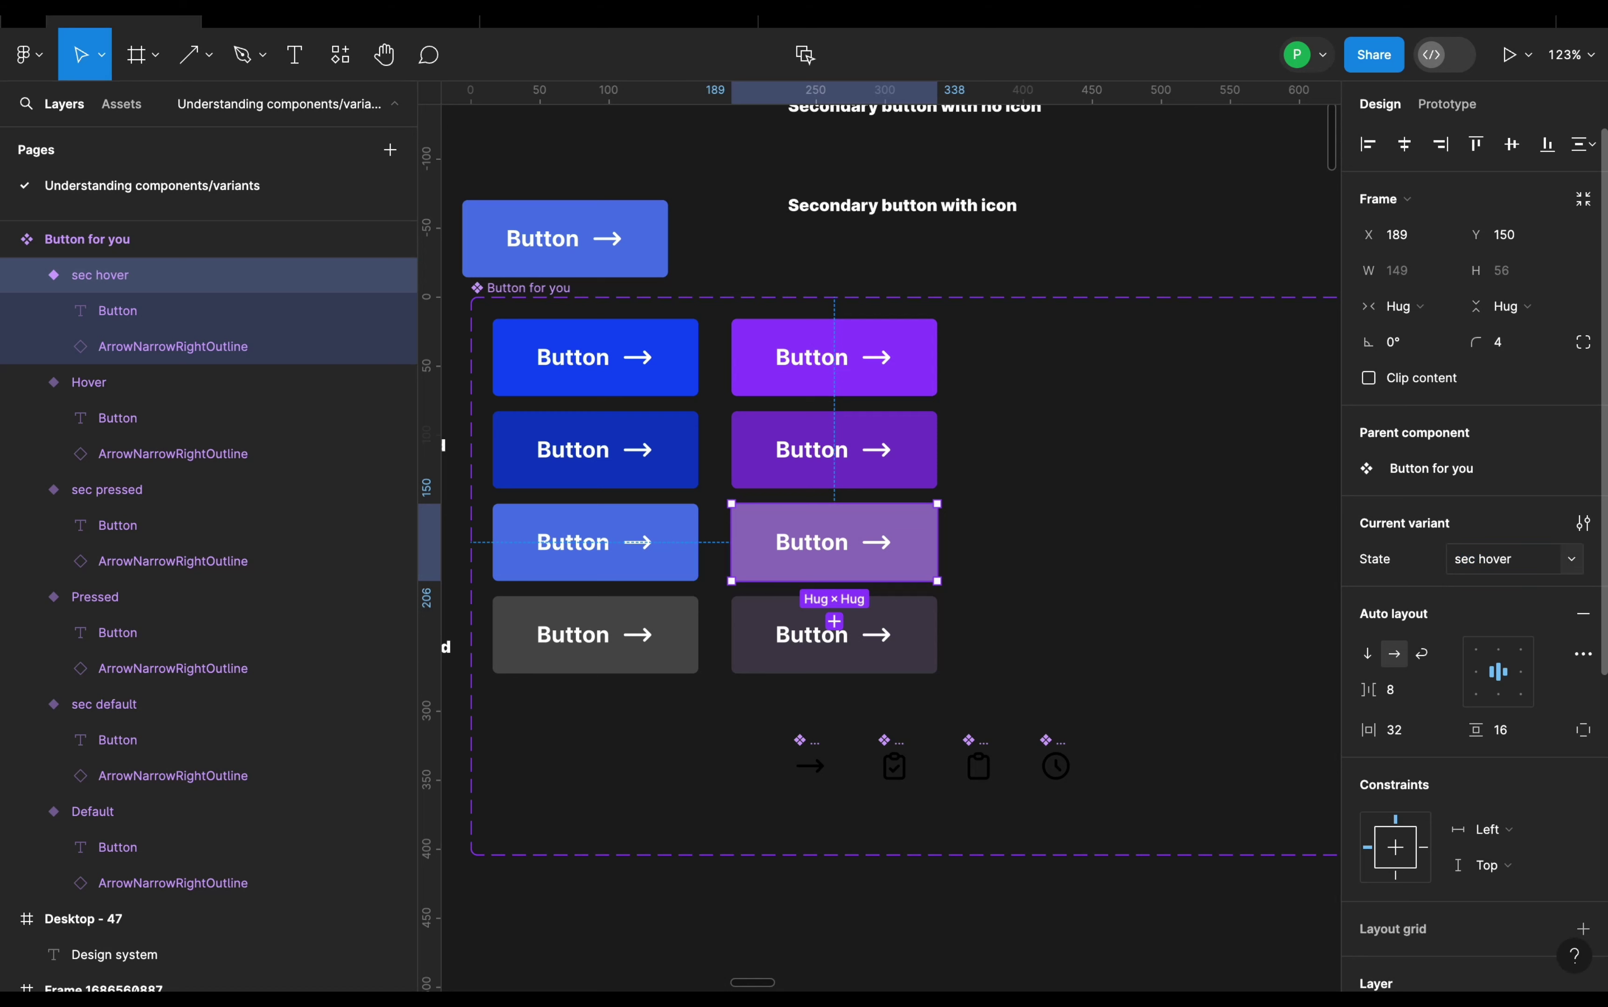
click(914, 641)
click(1507, 559)
text(sec )
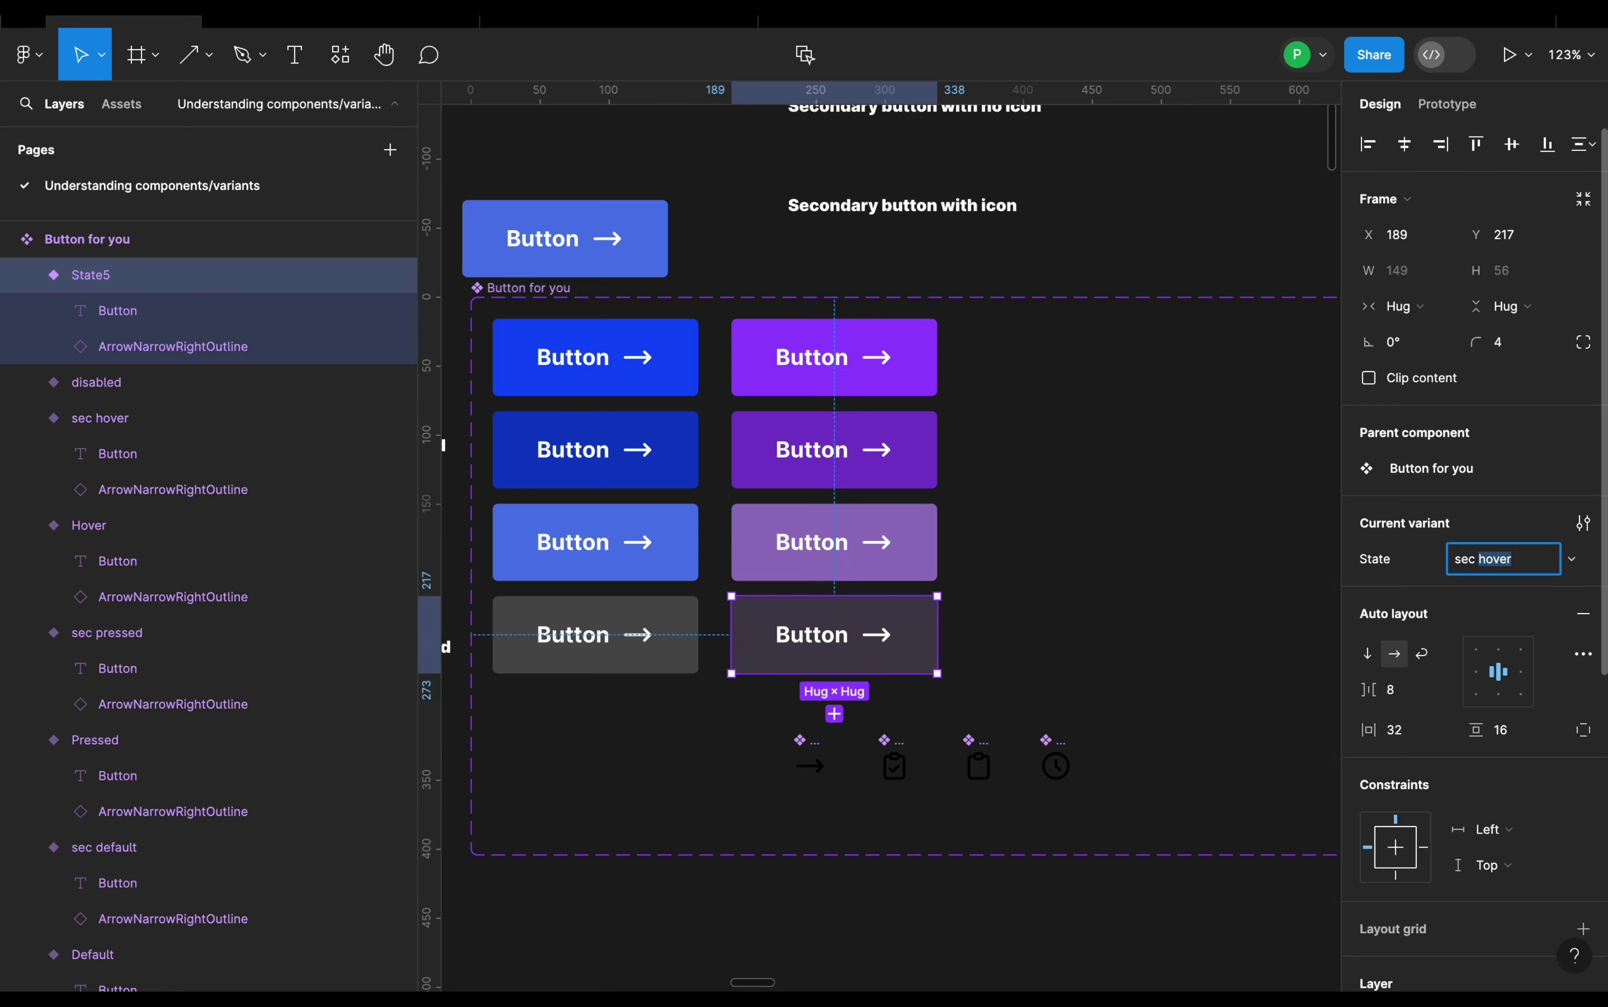
text(diab)
key(Return)
- Nudge the standalone button instance up and set its State to sec default
scroll(1277, 556, down, 2)
click(729, 297)
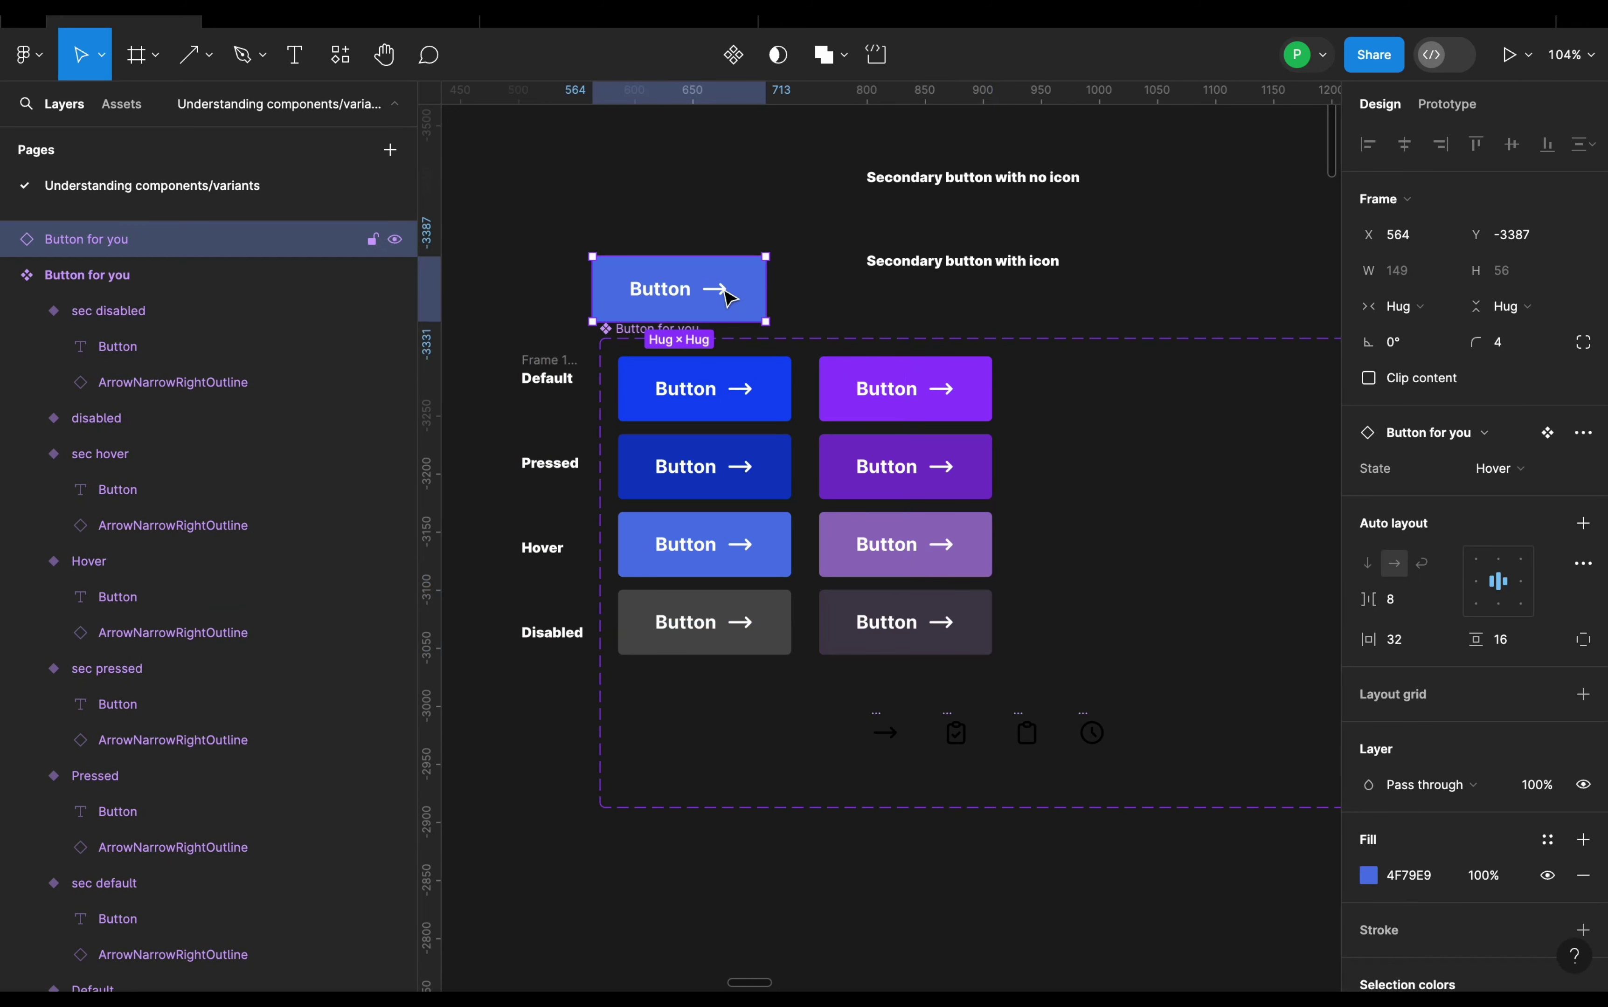
drag(729, 297, 754, 253)
click(1539, 480)
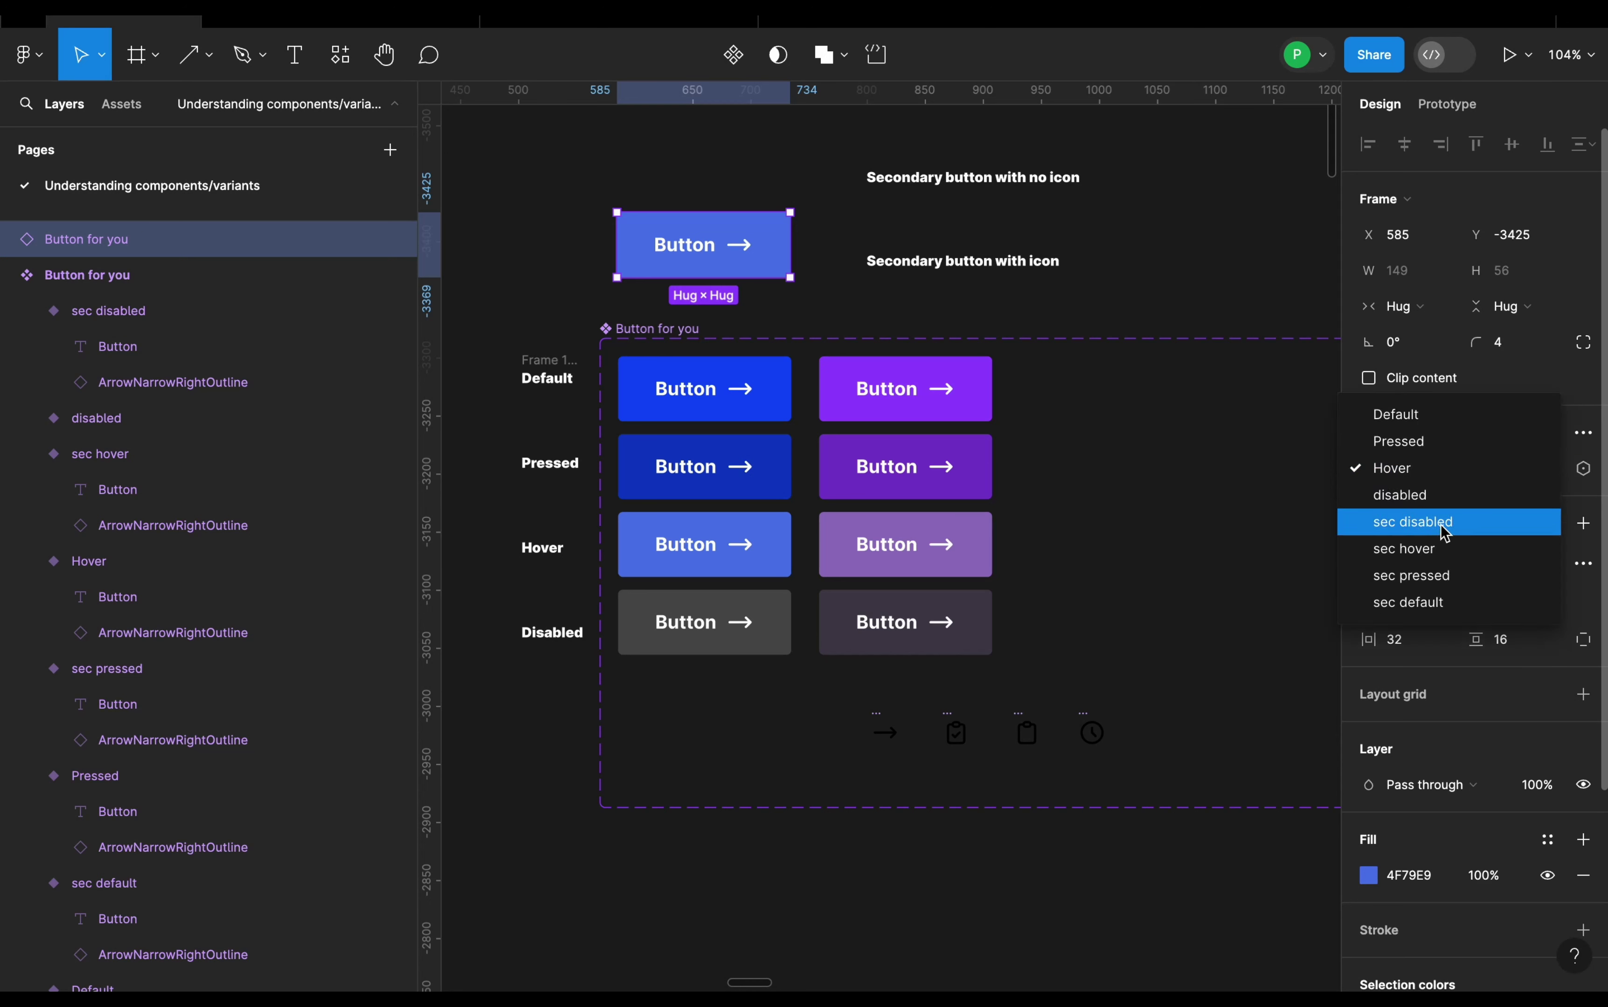
click(1445, 533)
click(1545, 468)
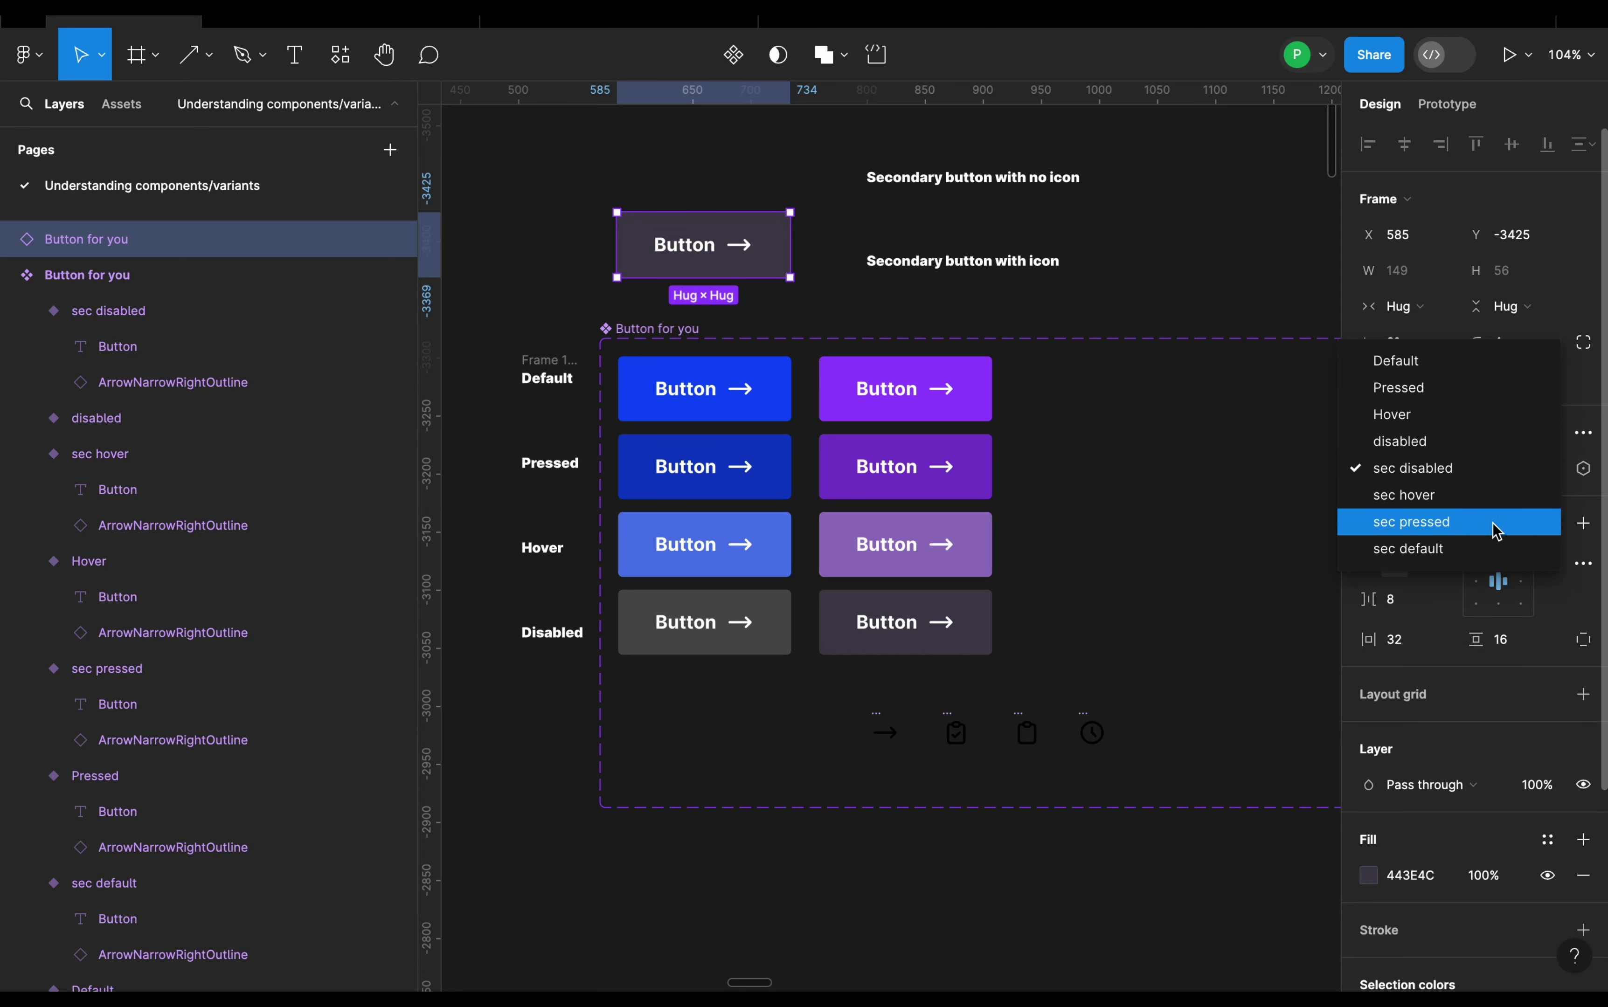
click(1497, 531)
click(1545, 468)
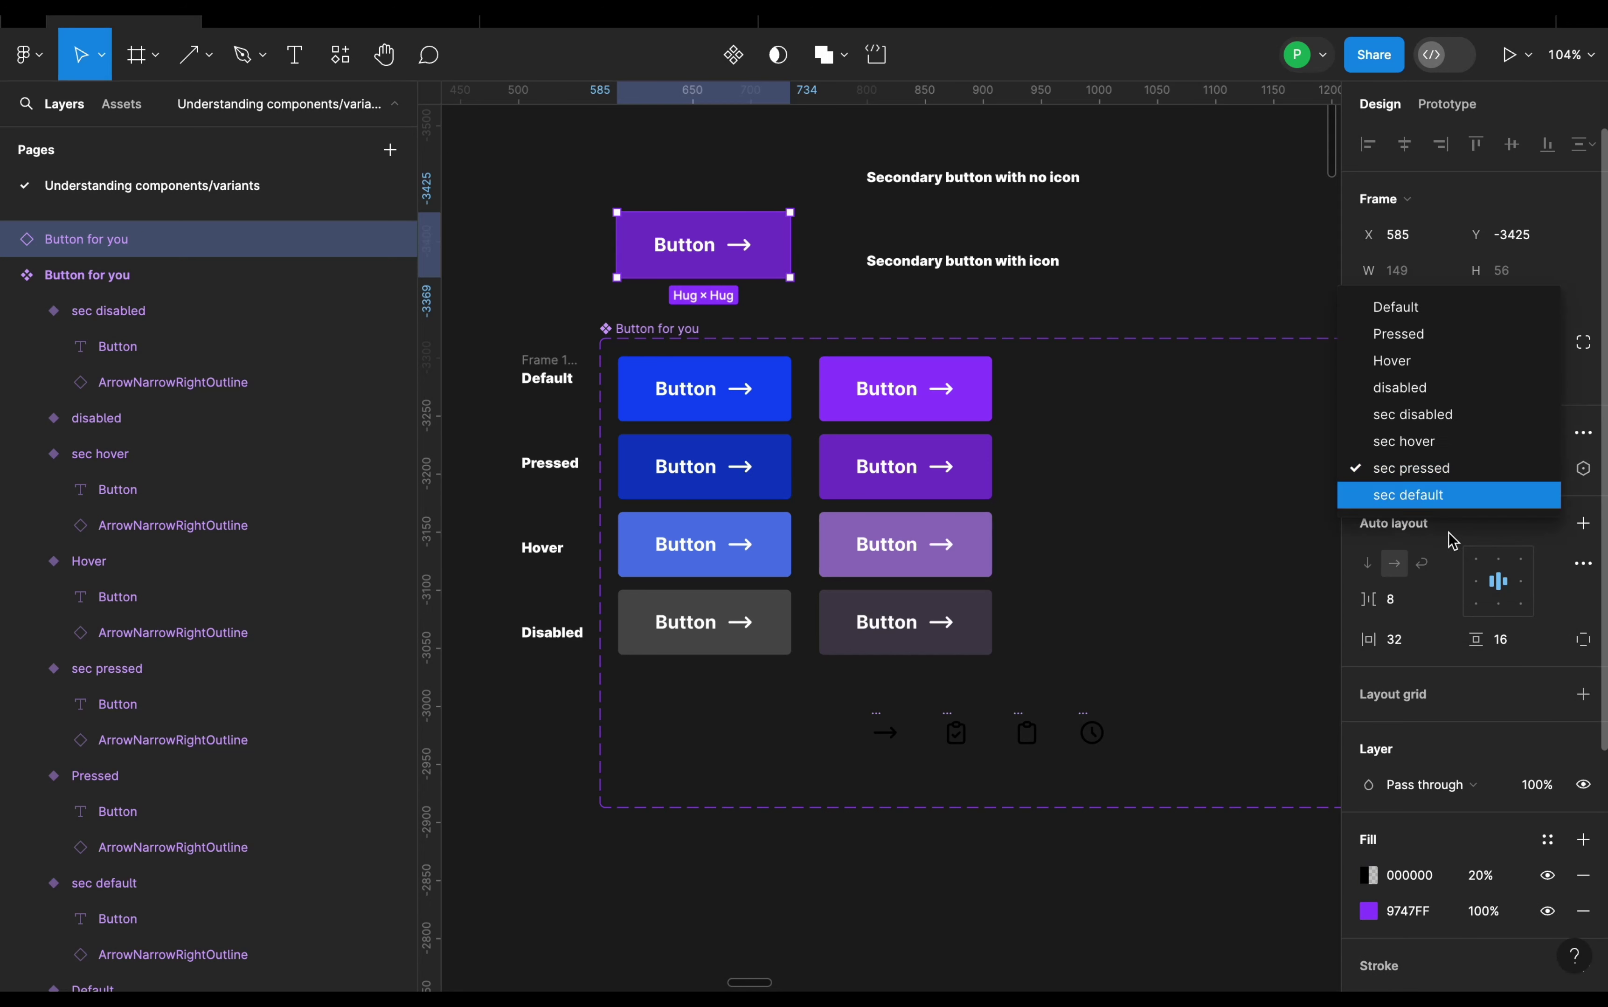
click(1420, 496)
- Move the four icon components up beside the 'Secondary button with no icon' heading
scroll(689, 461, up, 2)
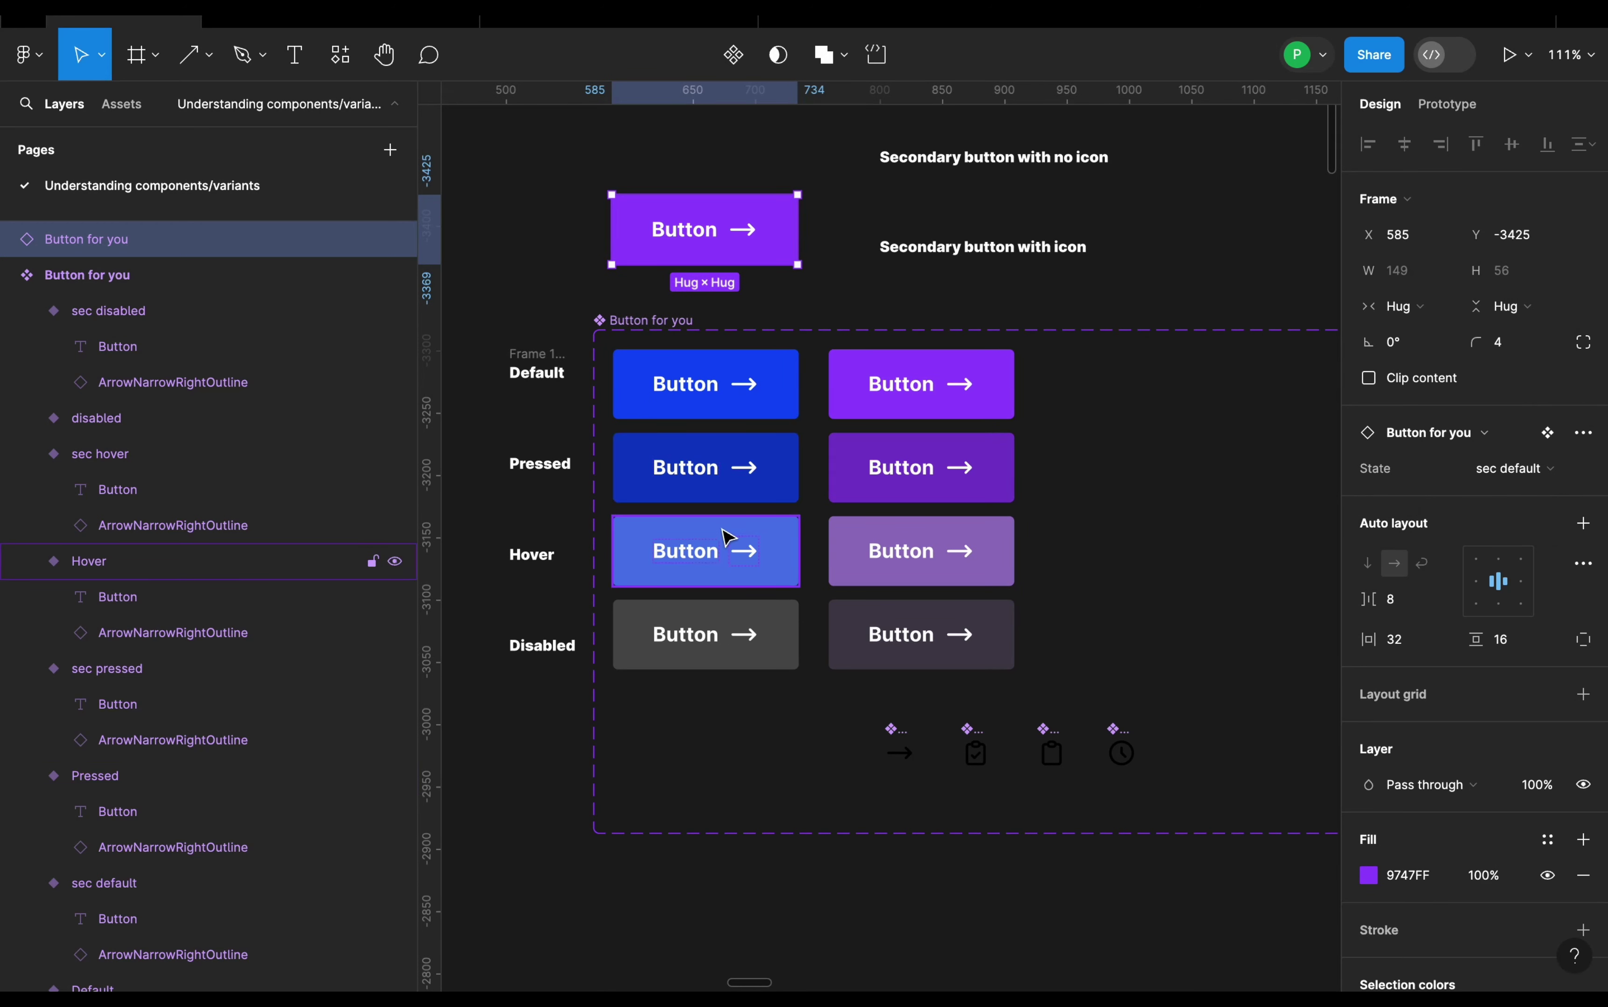
scroll(732, 546, down, 2)
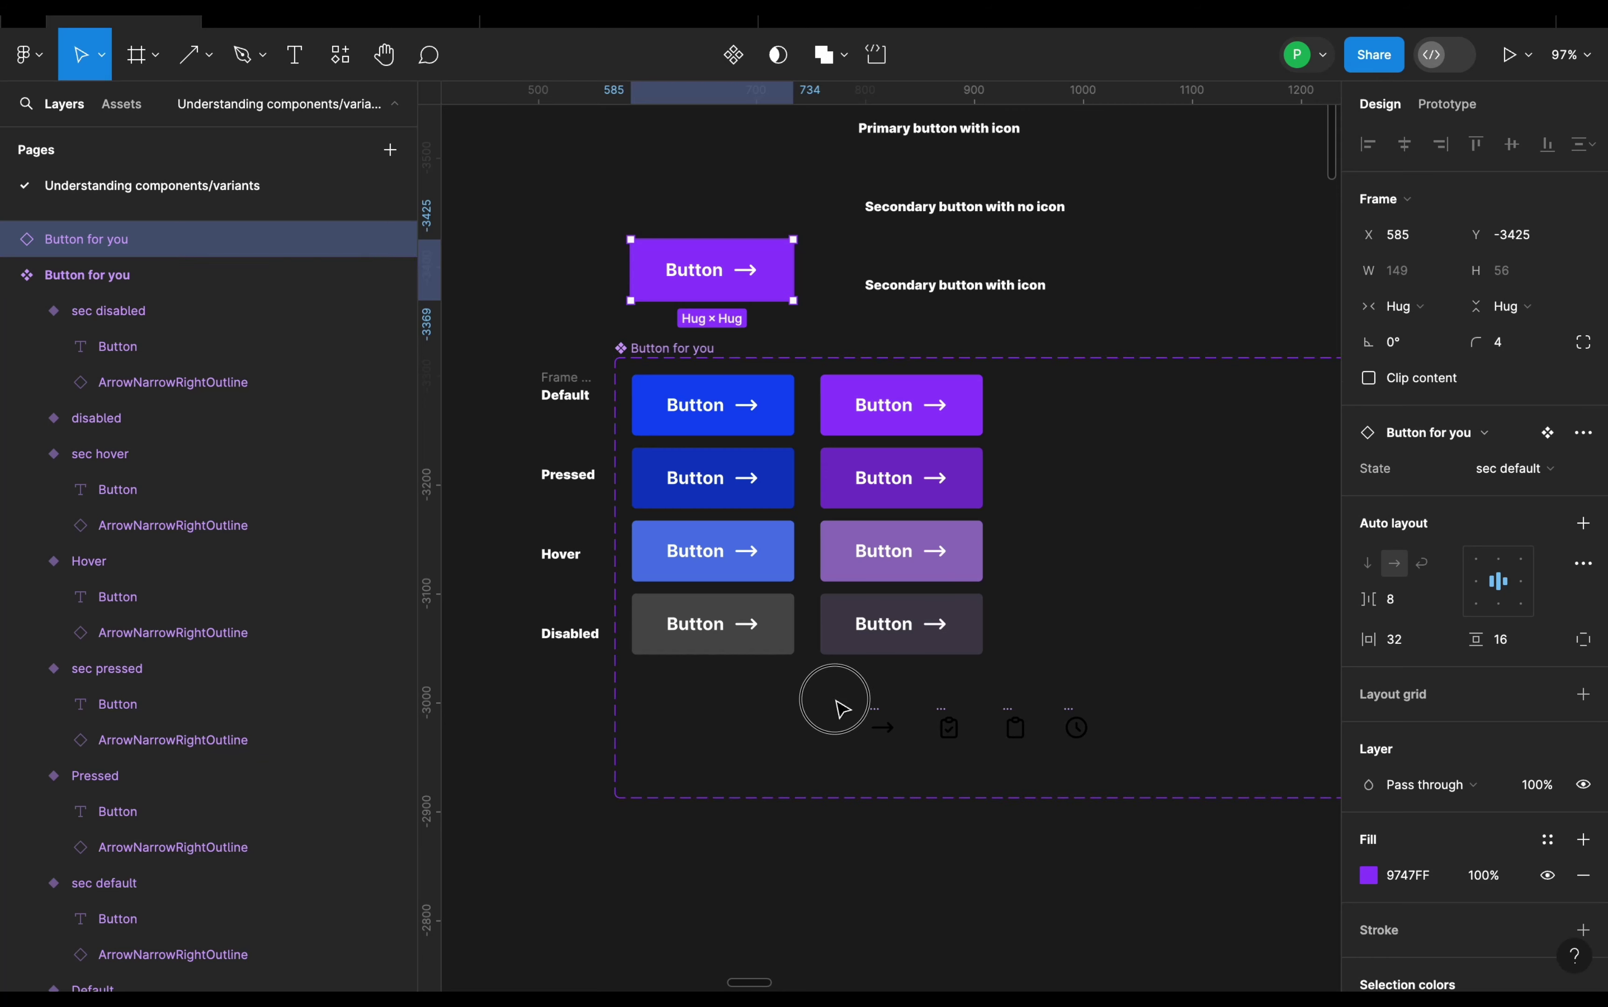
drag(834, 701, 878, 732)
drag(1039, 776, 1132, 799)
drag(1018, 727, 1162, 240)
scroll(1192, 430, right, 5)
scroll(1193, 430, down, 3)
scroll(1171, 548, down, 10)
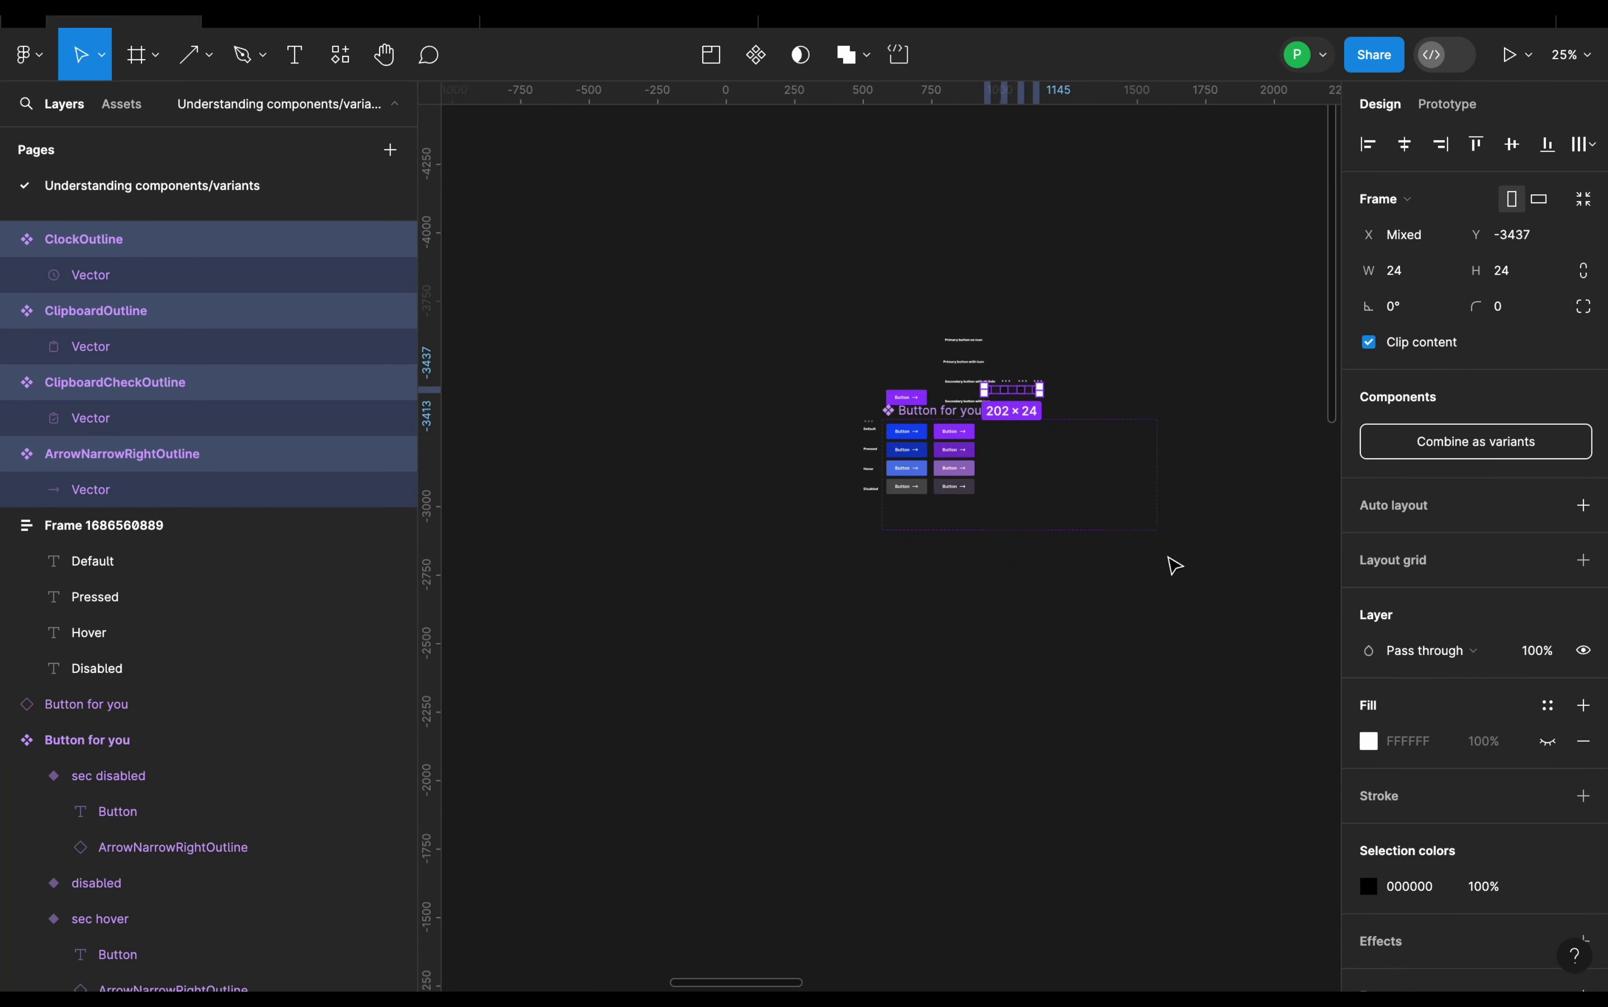
scroll(1175, 553, down, 6)
scroll(1175, 553, right, 2)
scroll(1053, 564, up, 3)
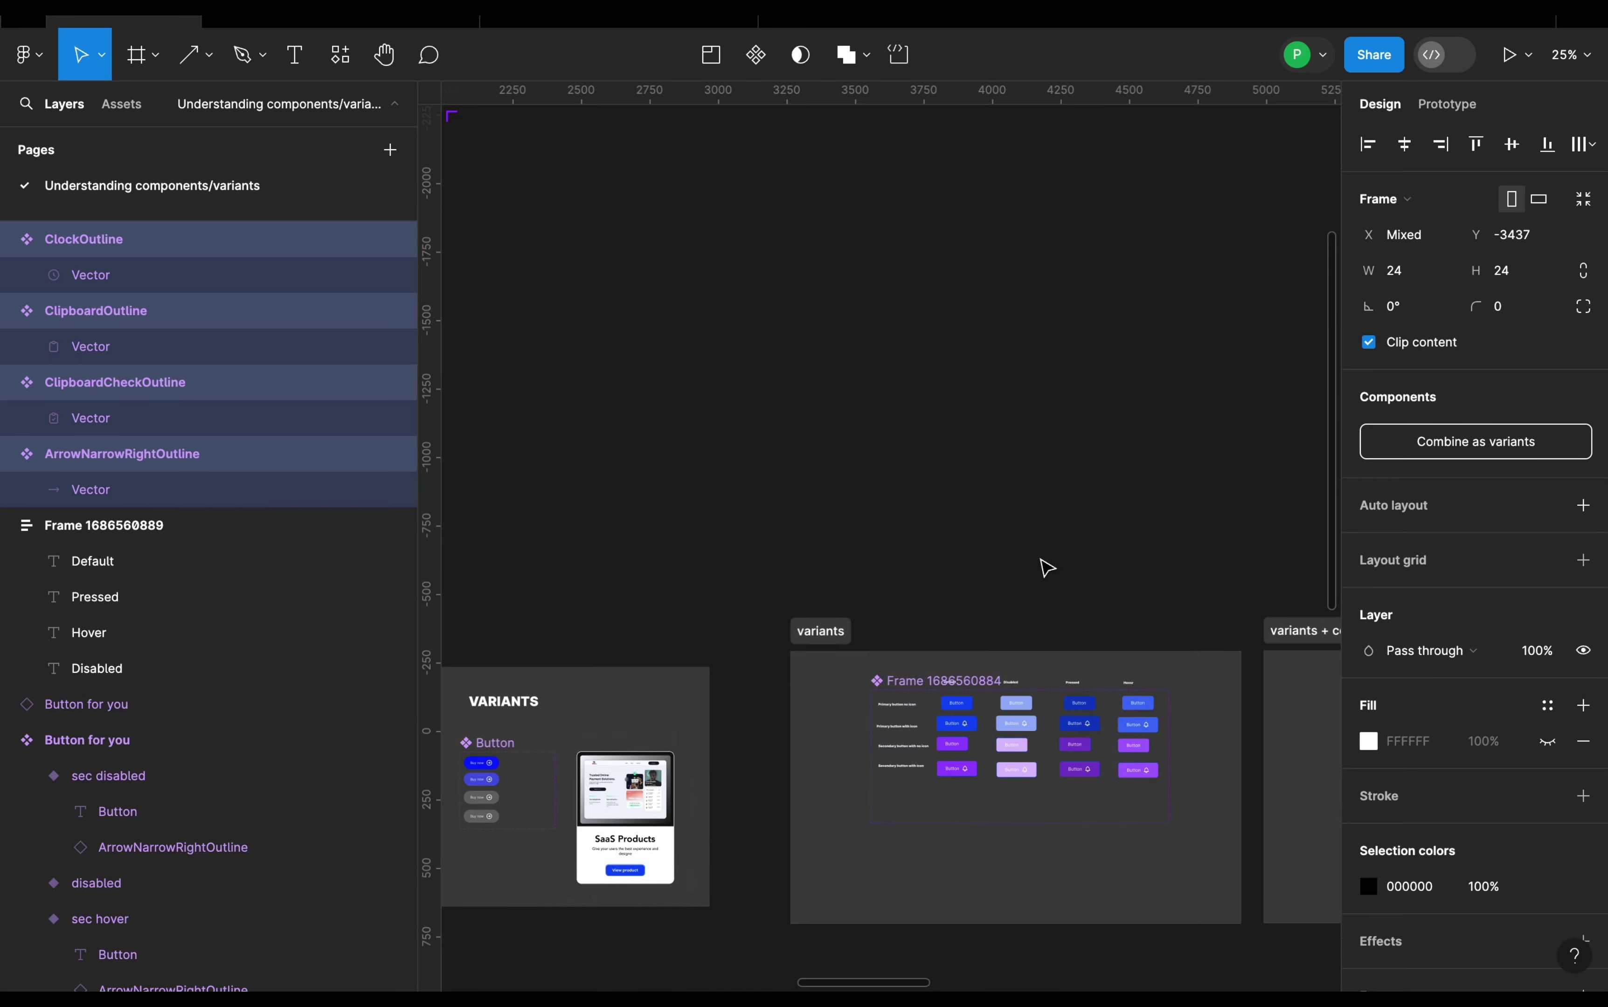
scroll(1039, 586, down, 1)
scroll(1035, 602, up, 10)
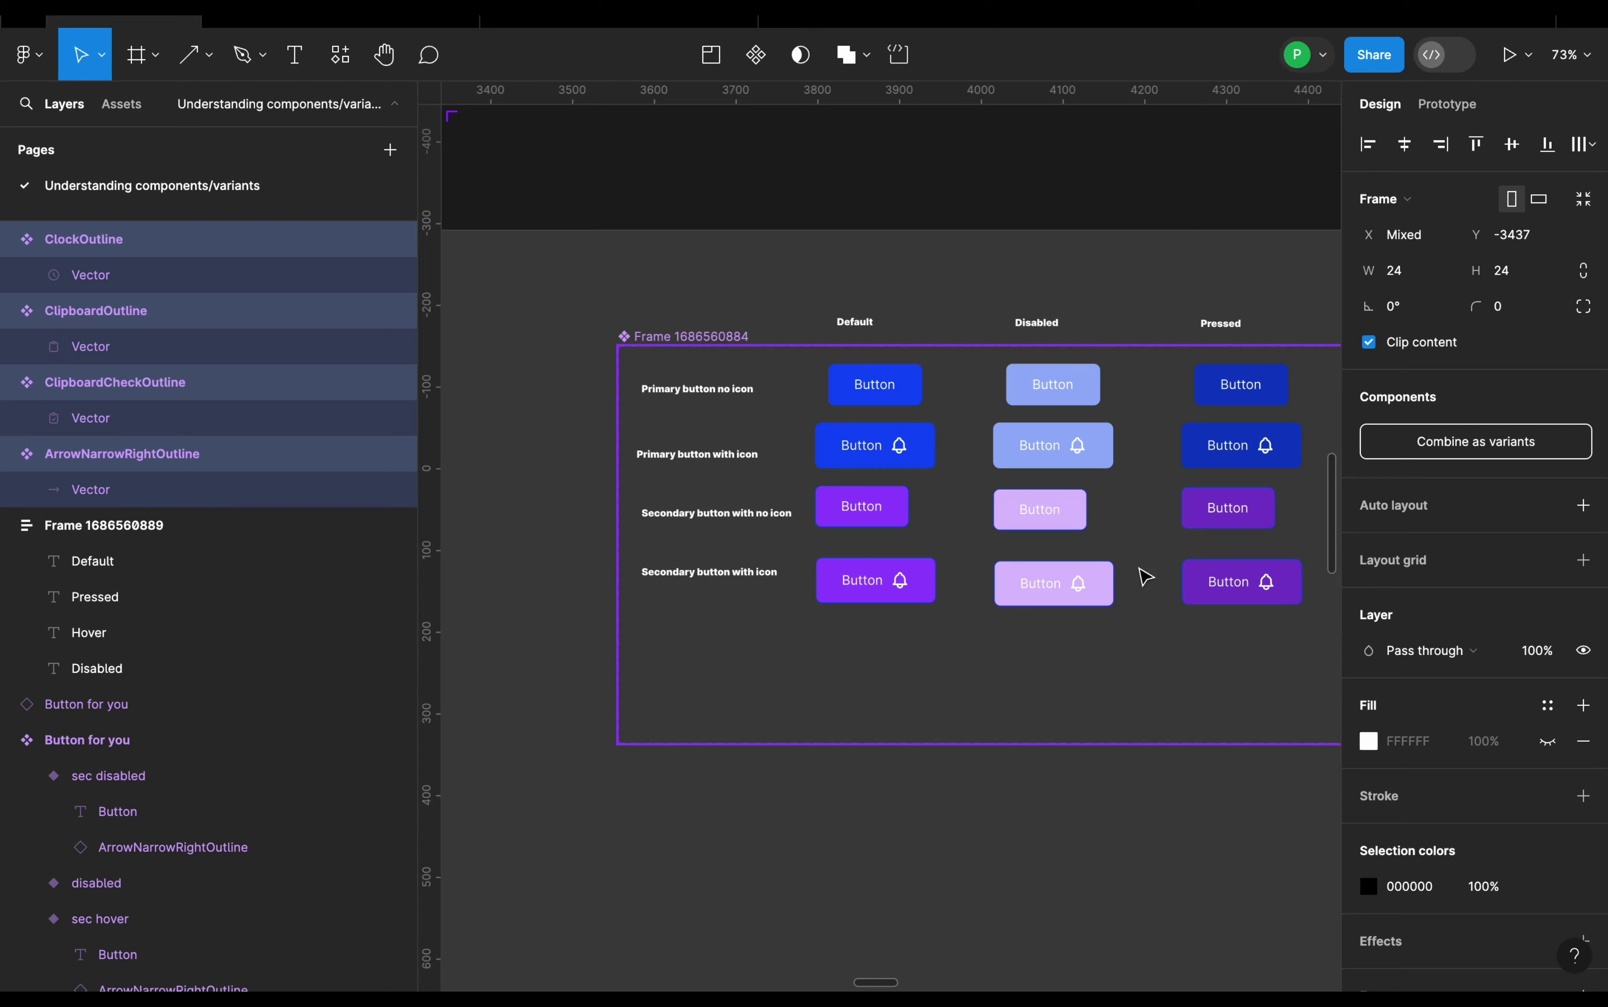
scroll(1144, 576, down, 8)
scroll(901, 760, up, 10)
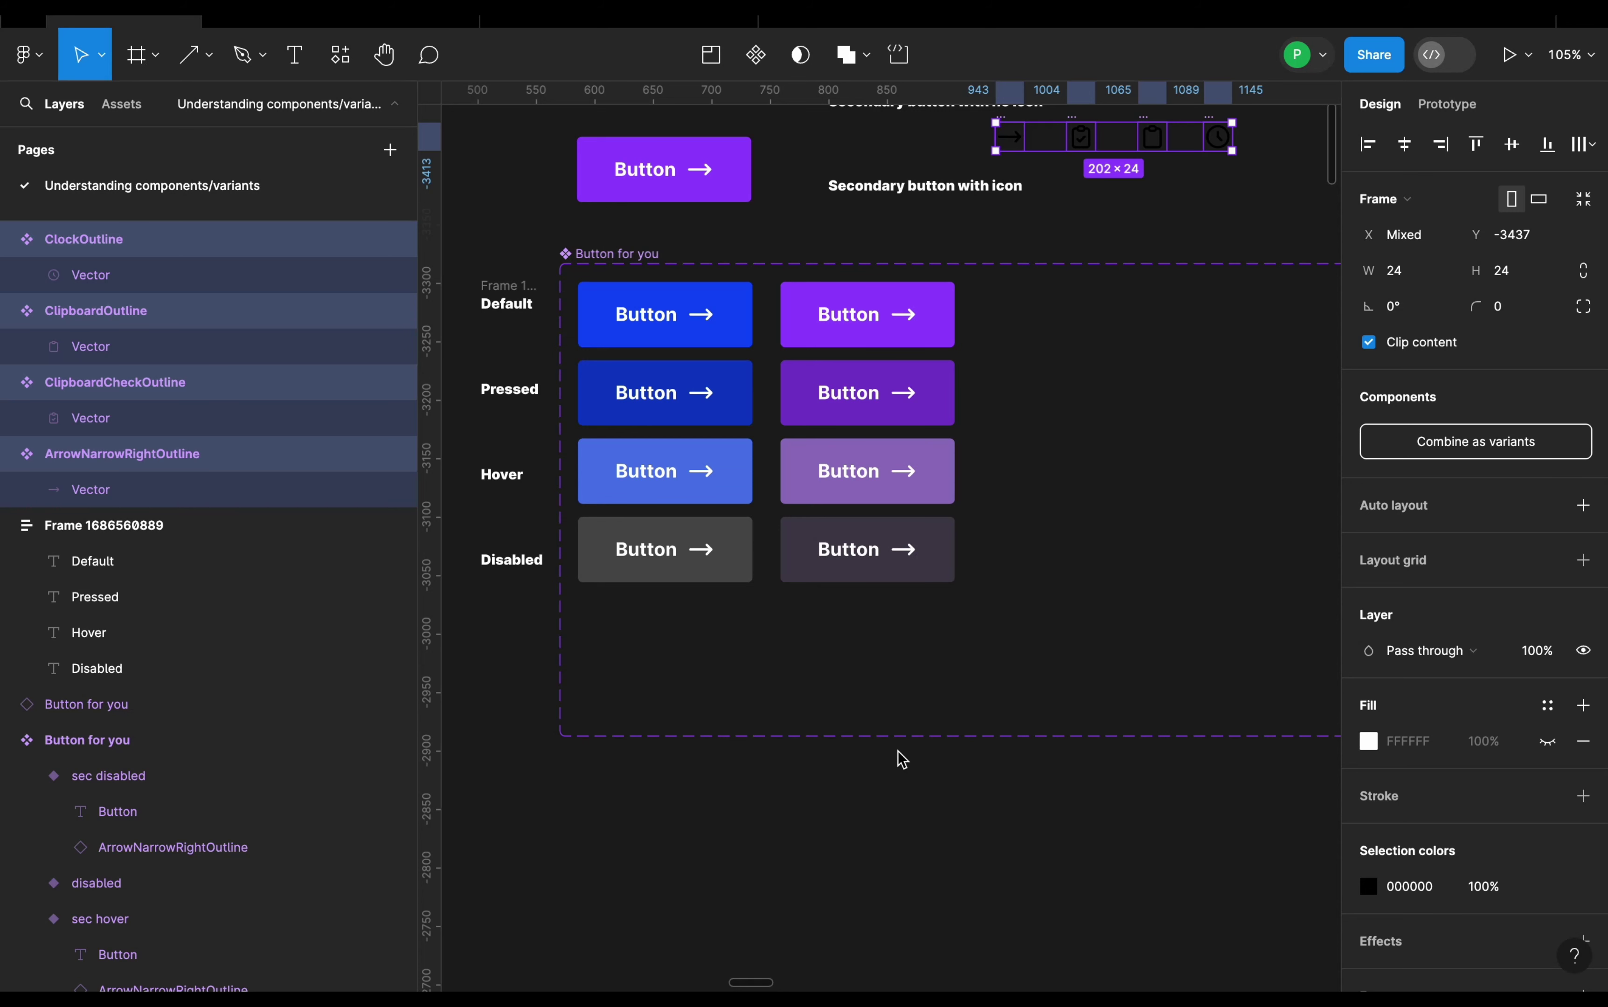
- Select the label text layer across all eight button variants with multi-edit
scroll(597, 321, up, 5)
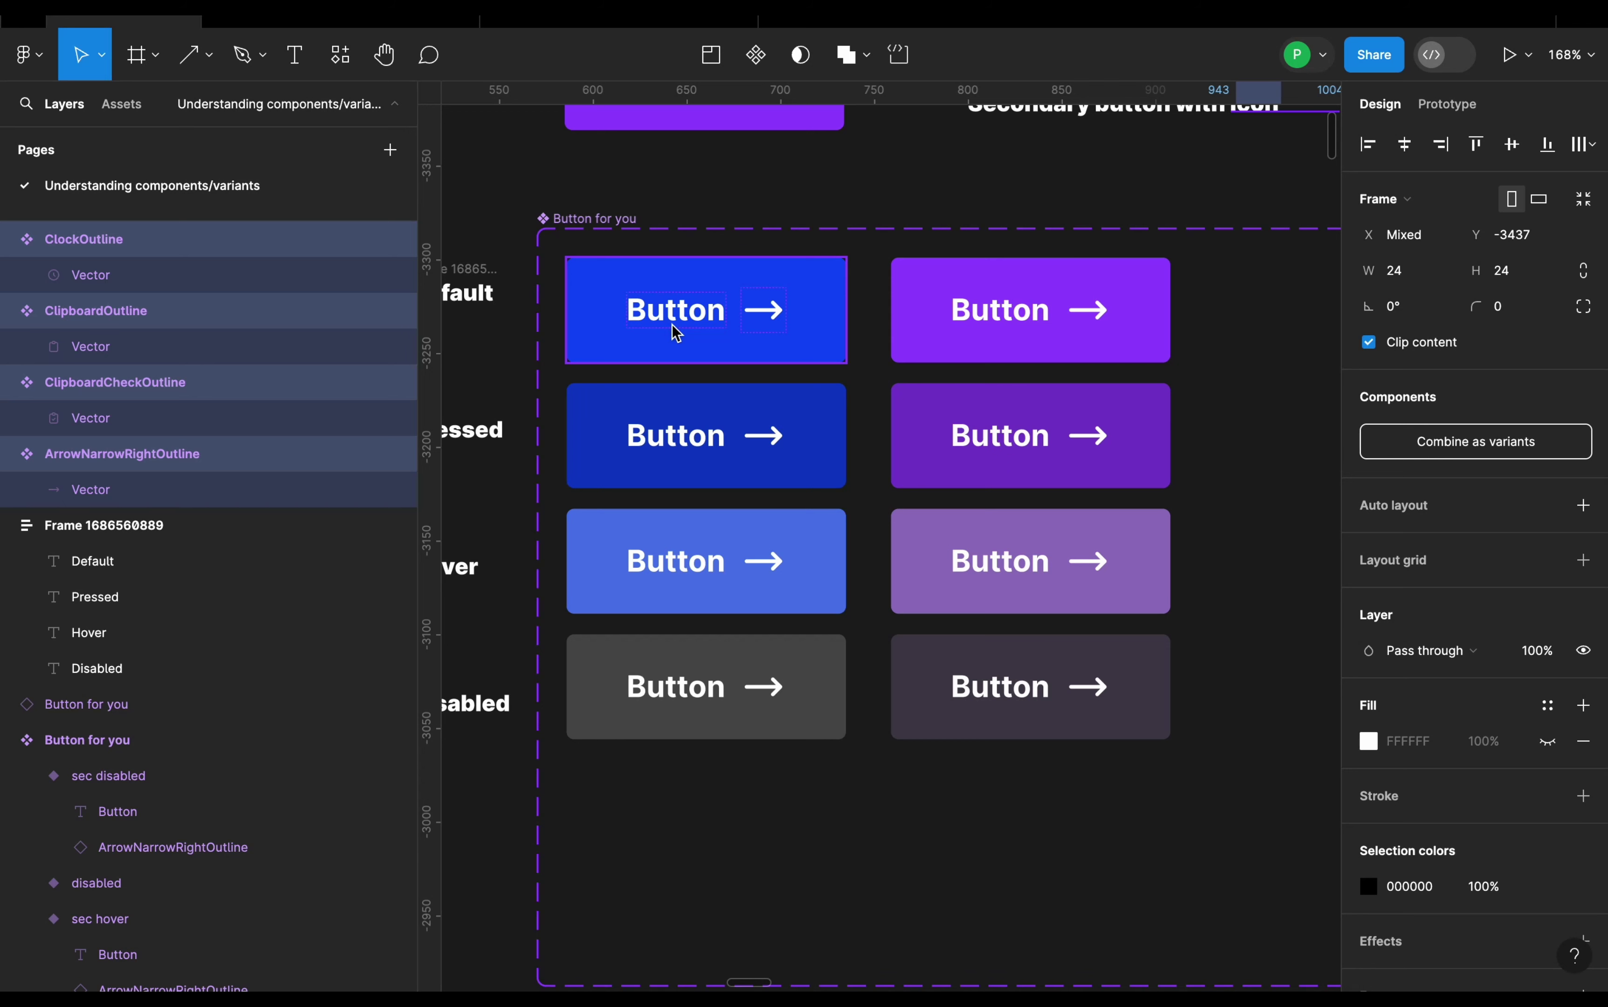
click(676, 321)
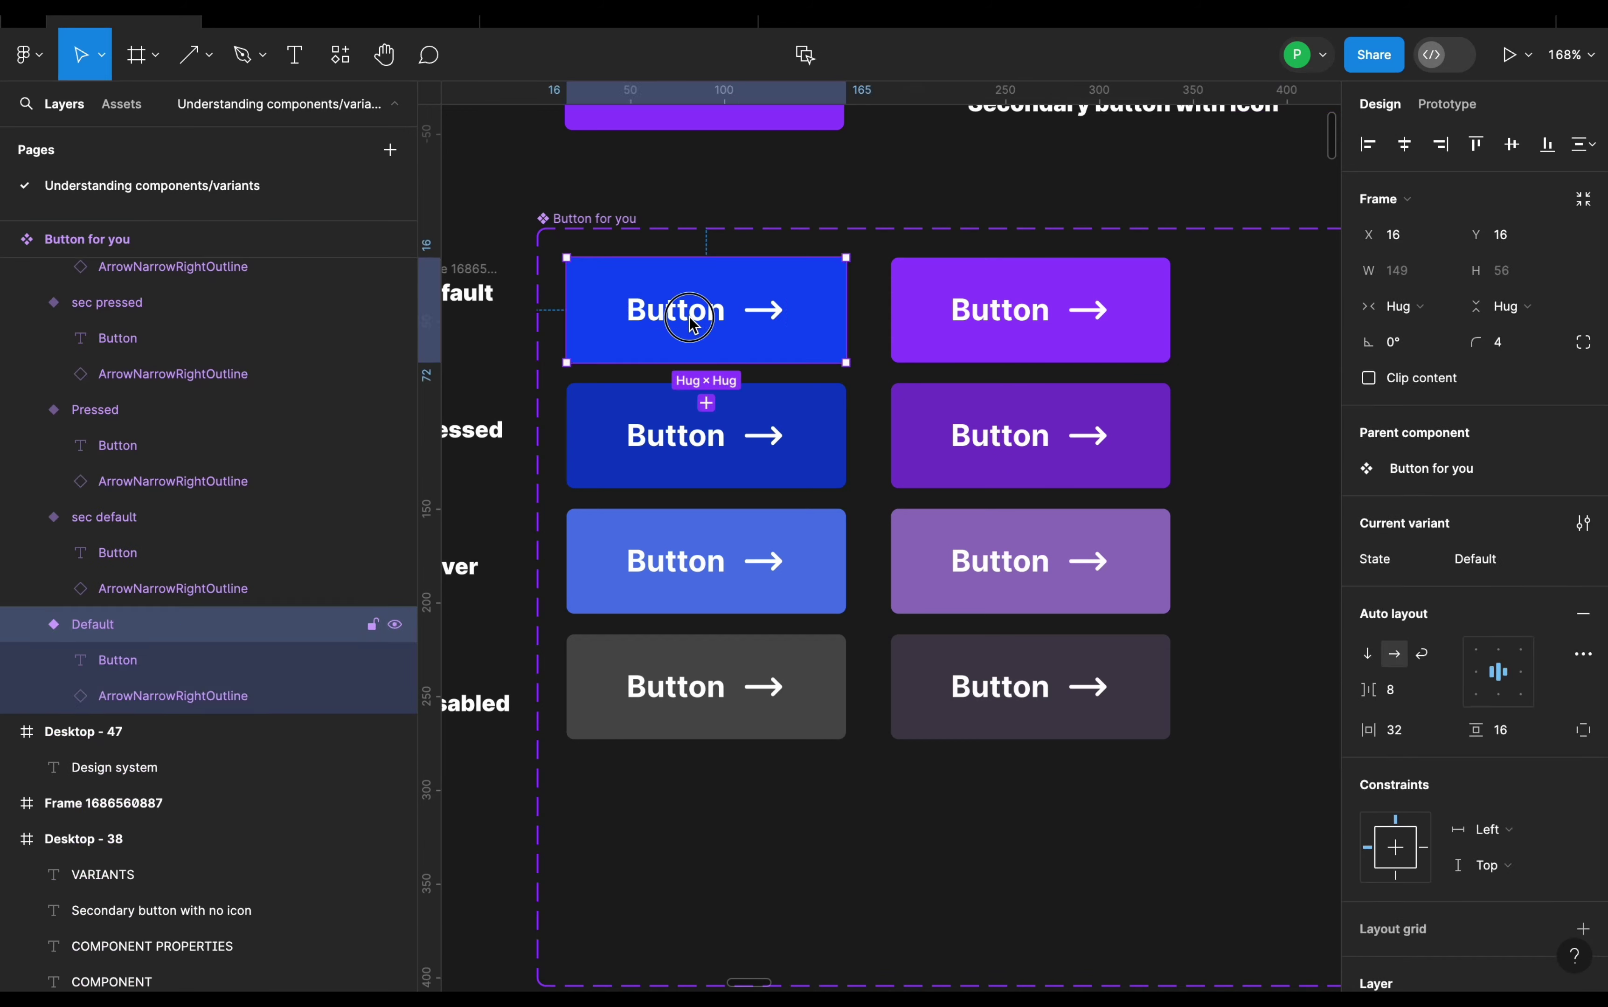
double_click(676, 321)
shift+click(692, 452)
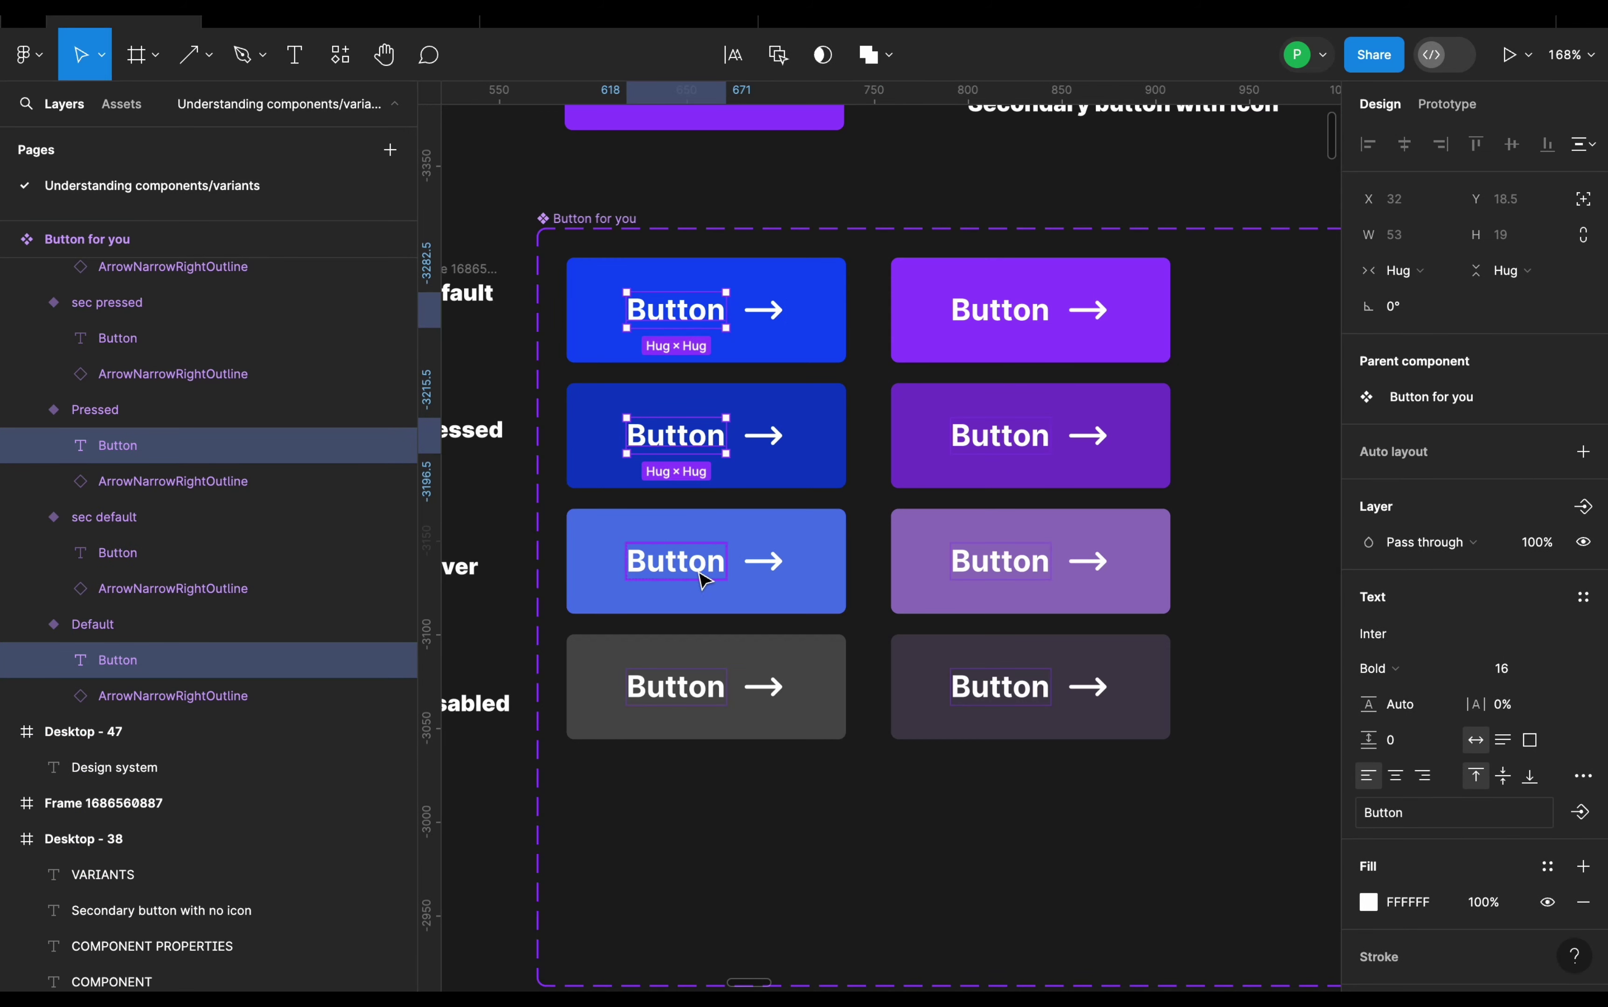
click(766, 379)
click(703, 326)
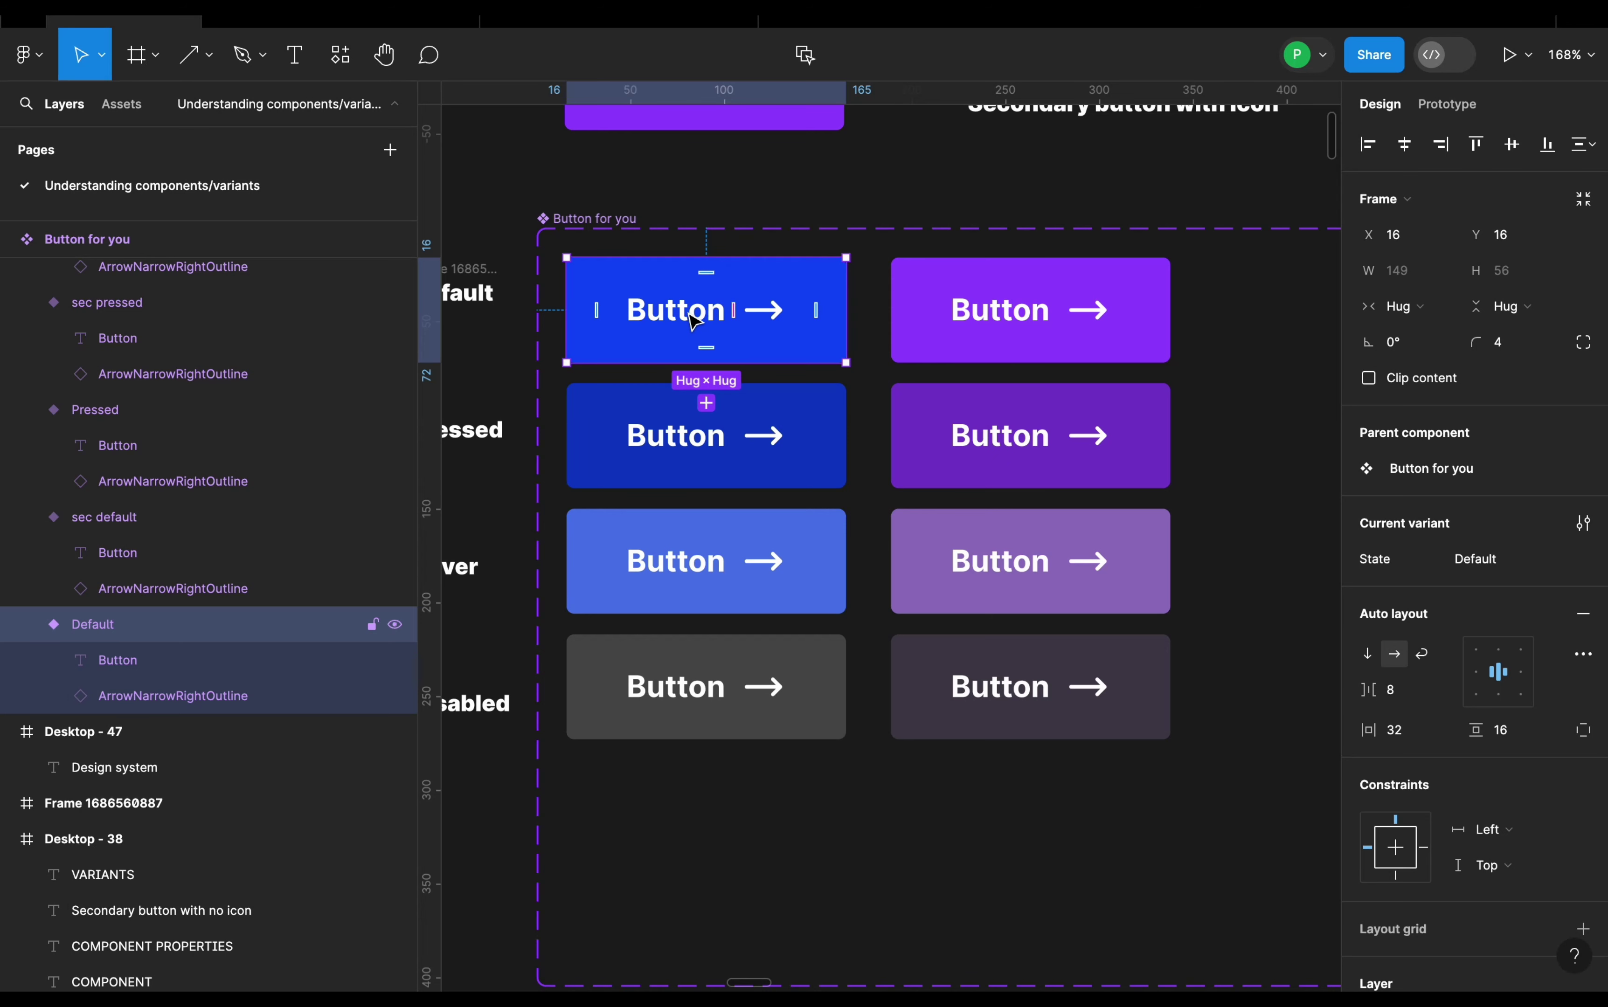
double_click(693, 322)
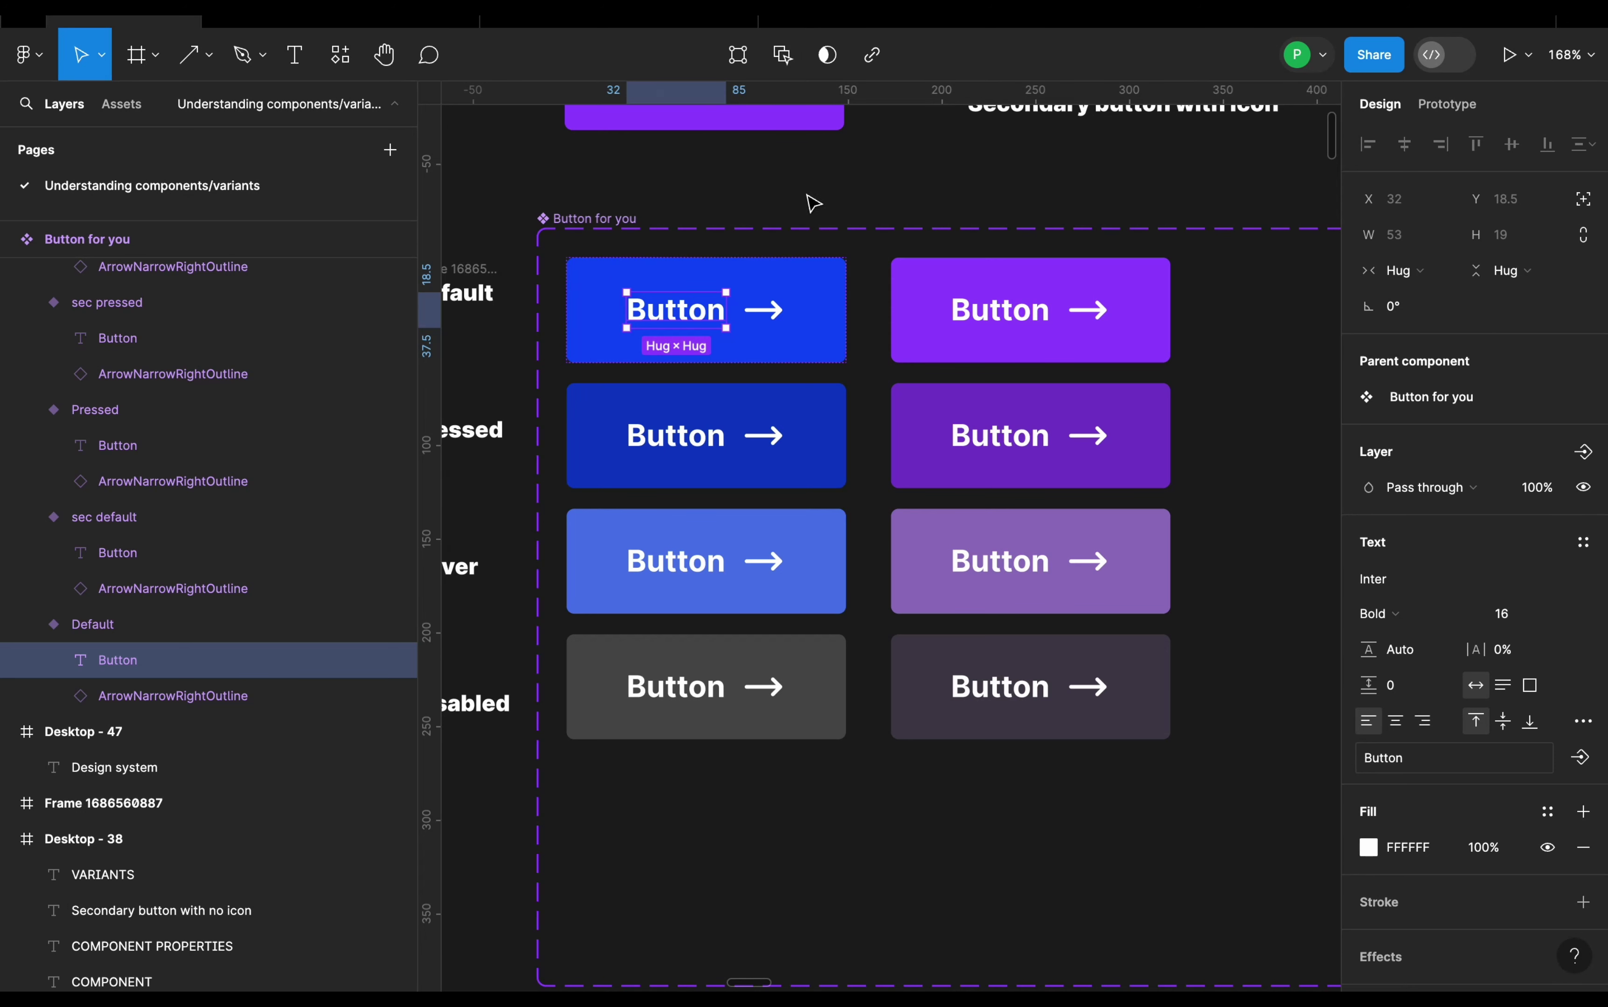
ctrl+scroll(809, 200, down, 3)
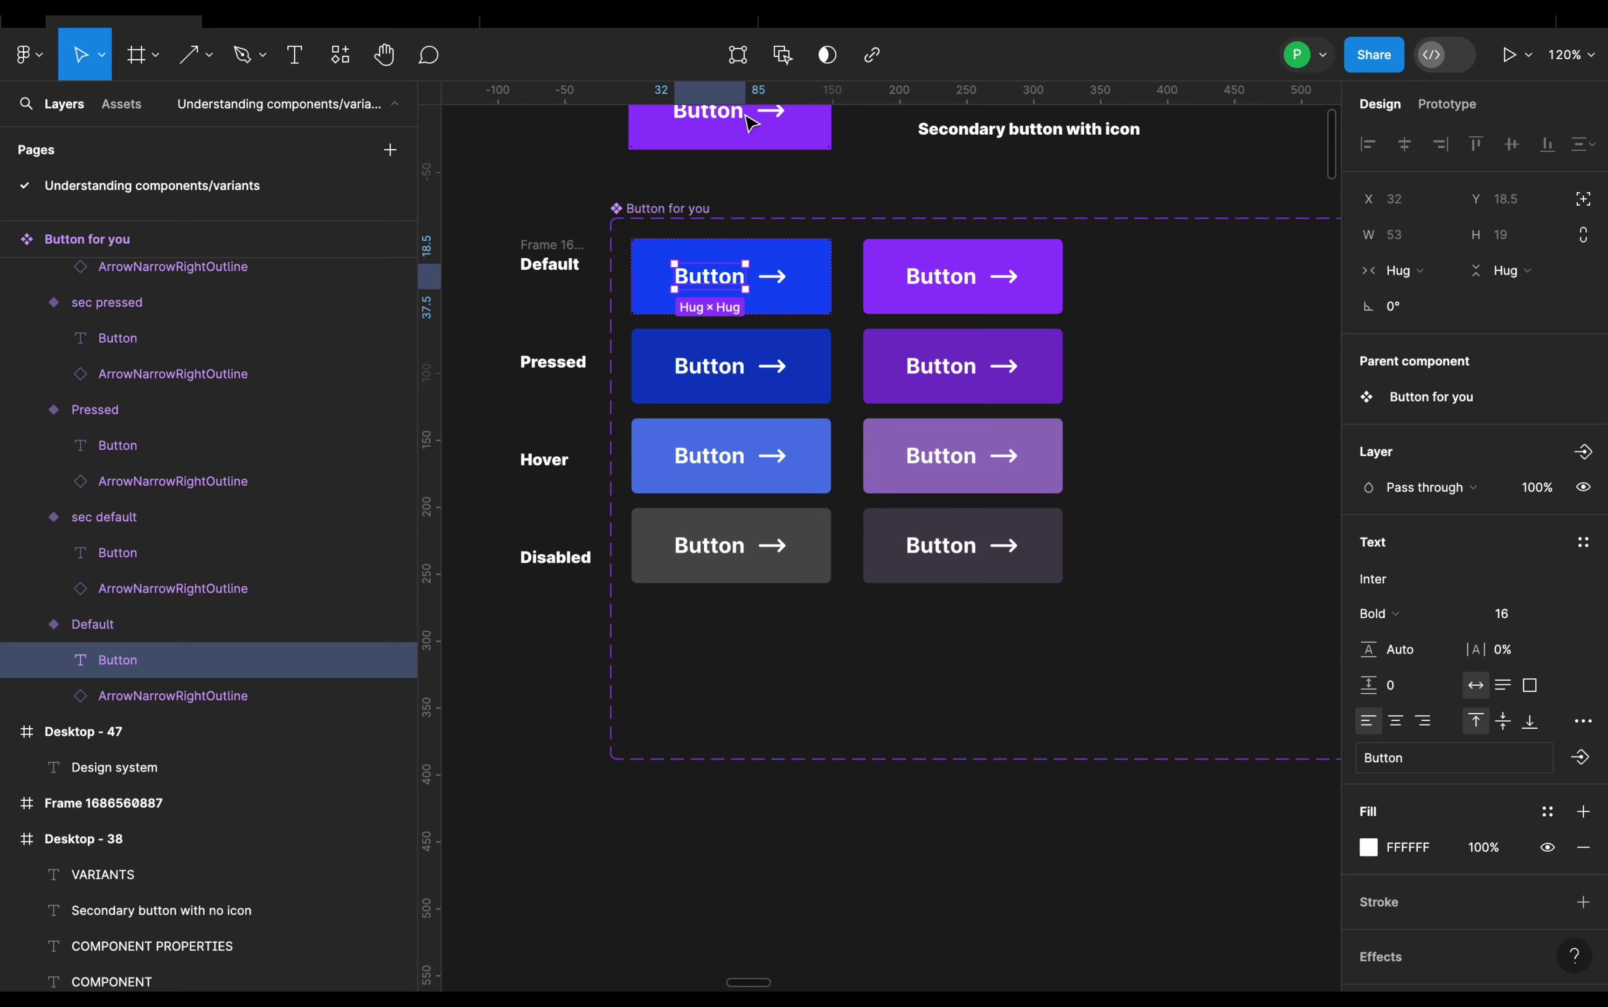
click(785, 59)
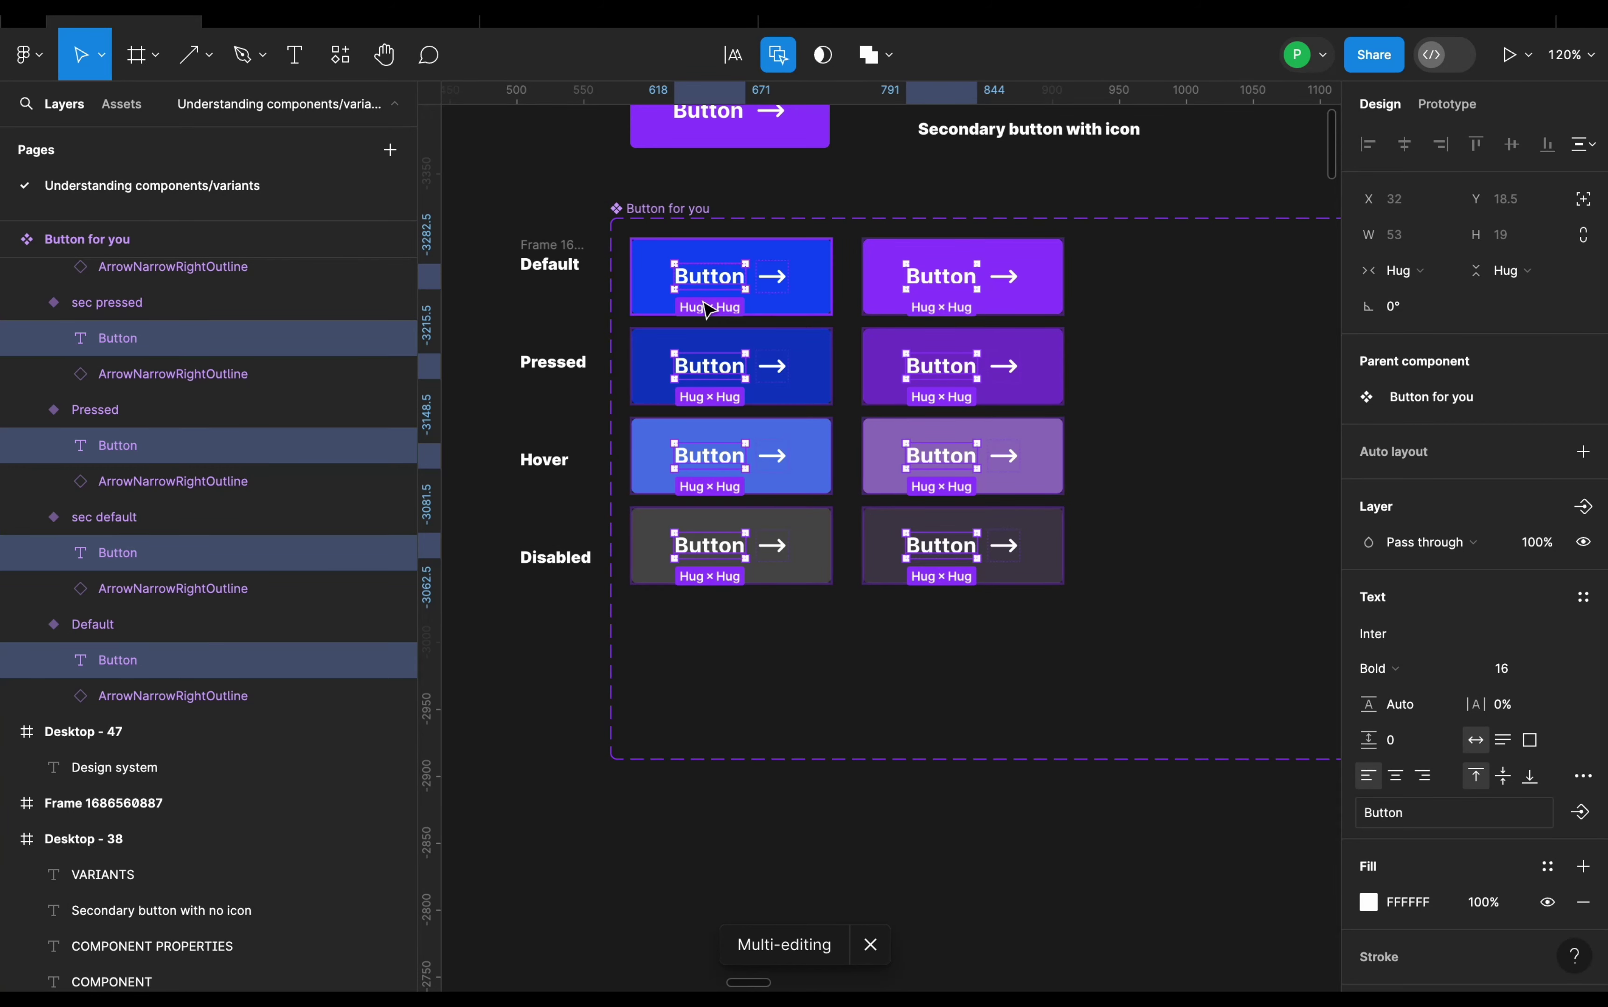
- Create a boolean property named Text controlling the labels' visibility
scroll(709, 308, up, 5)
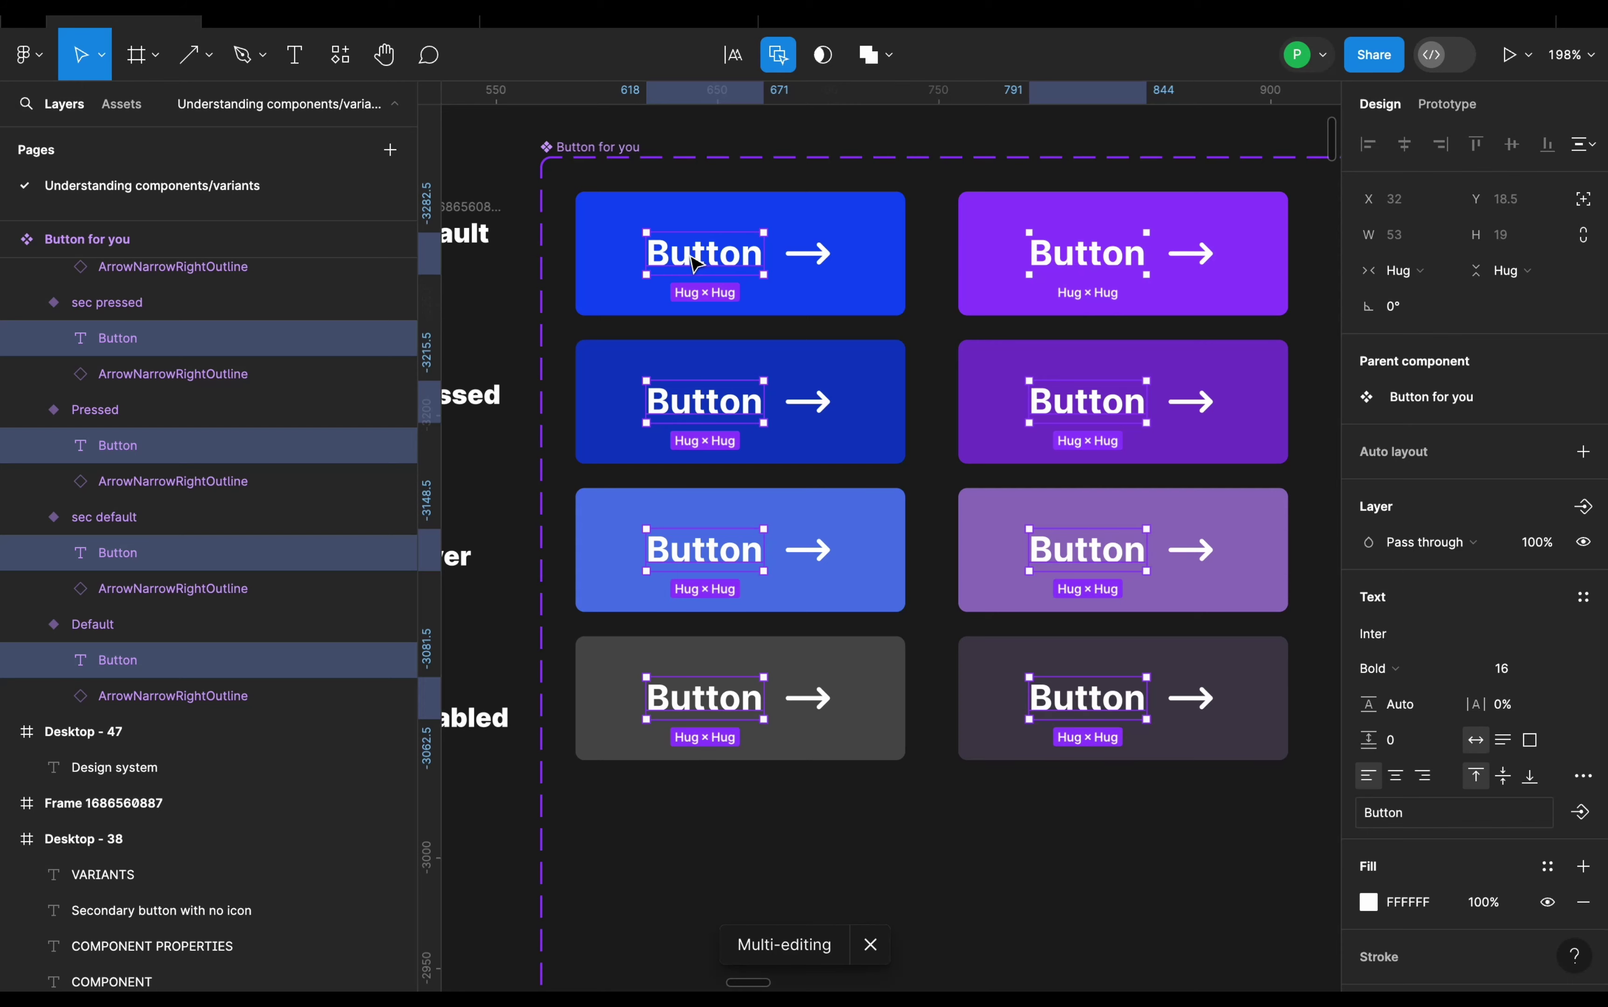
scroll(697, 266, down, 3)
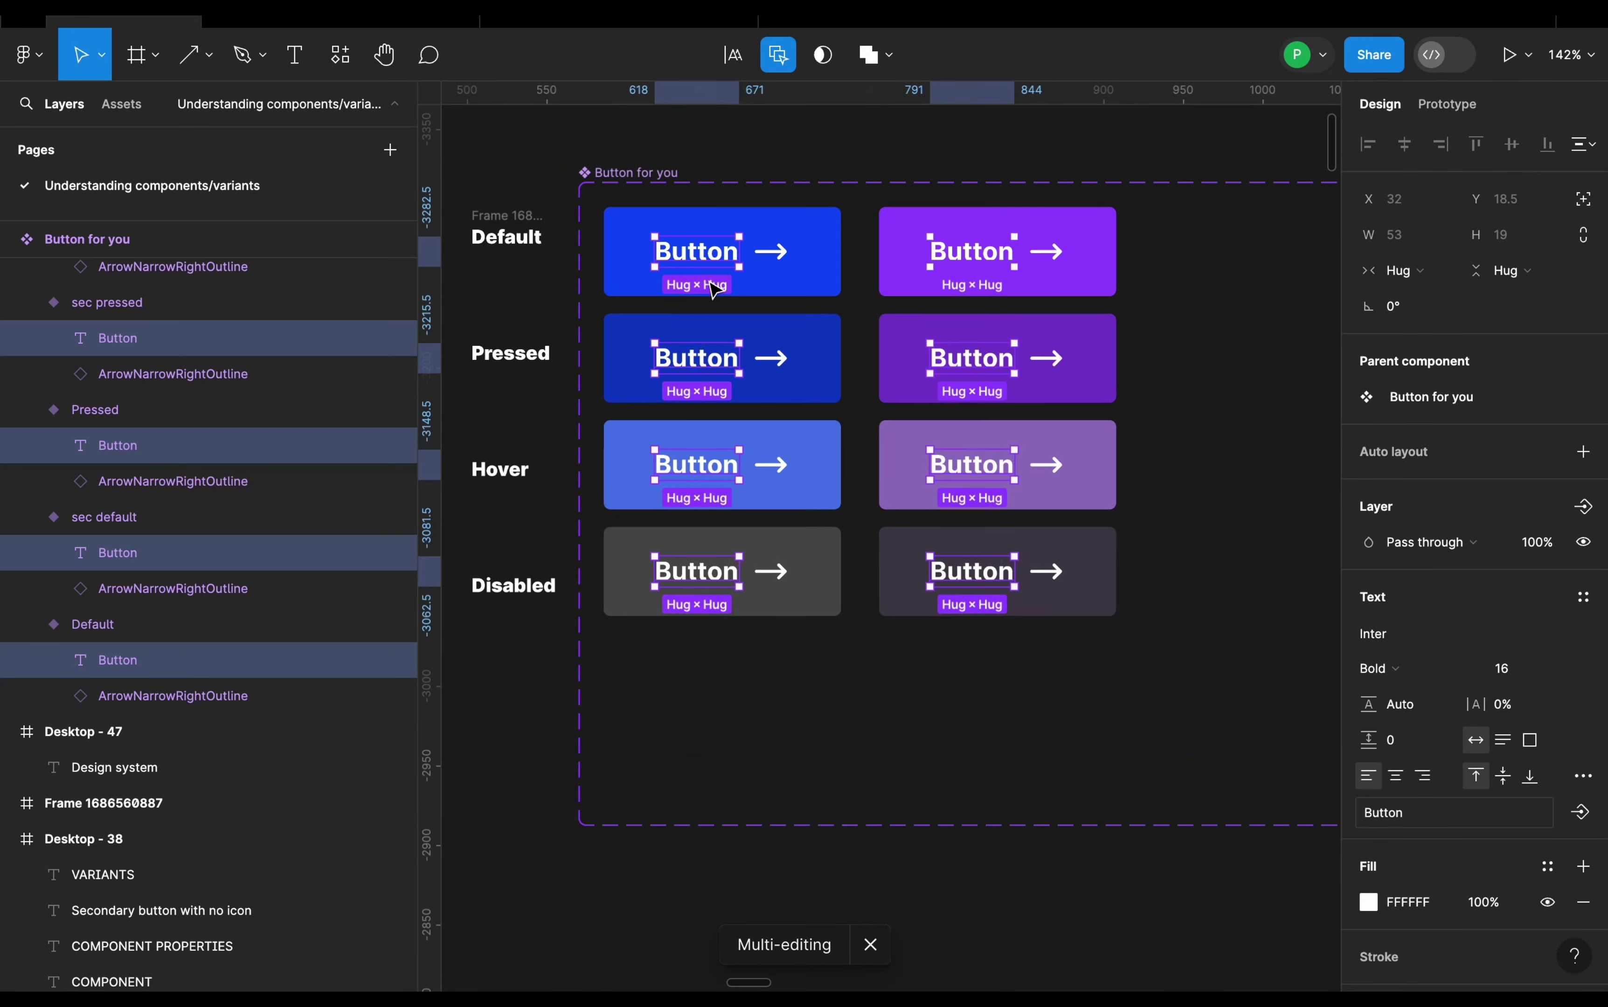
click(1585, 510)
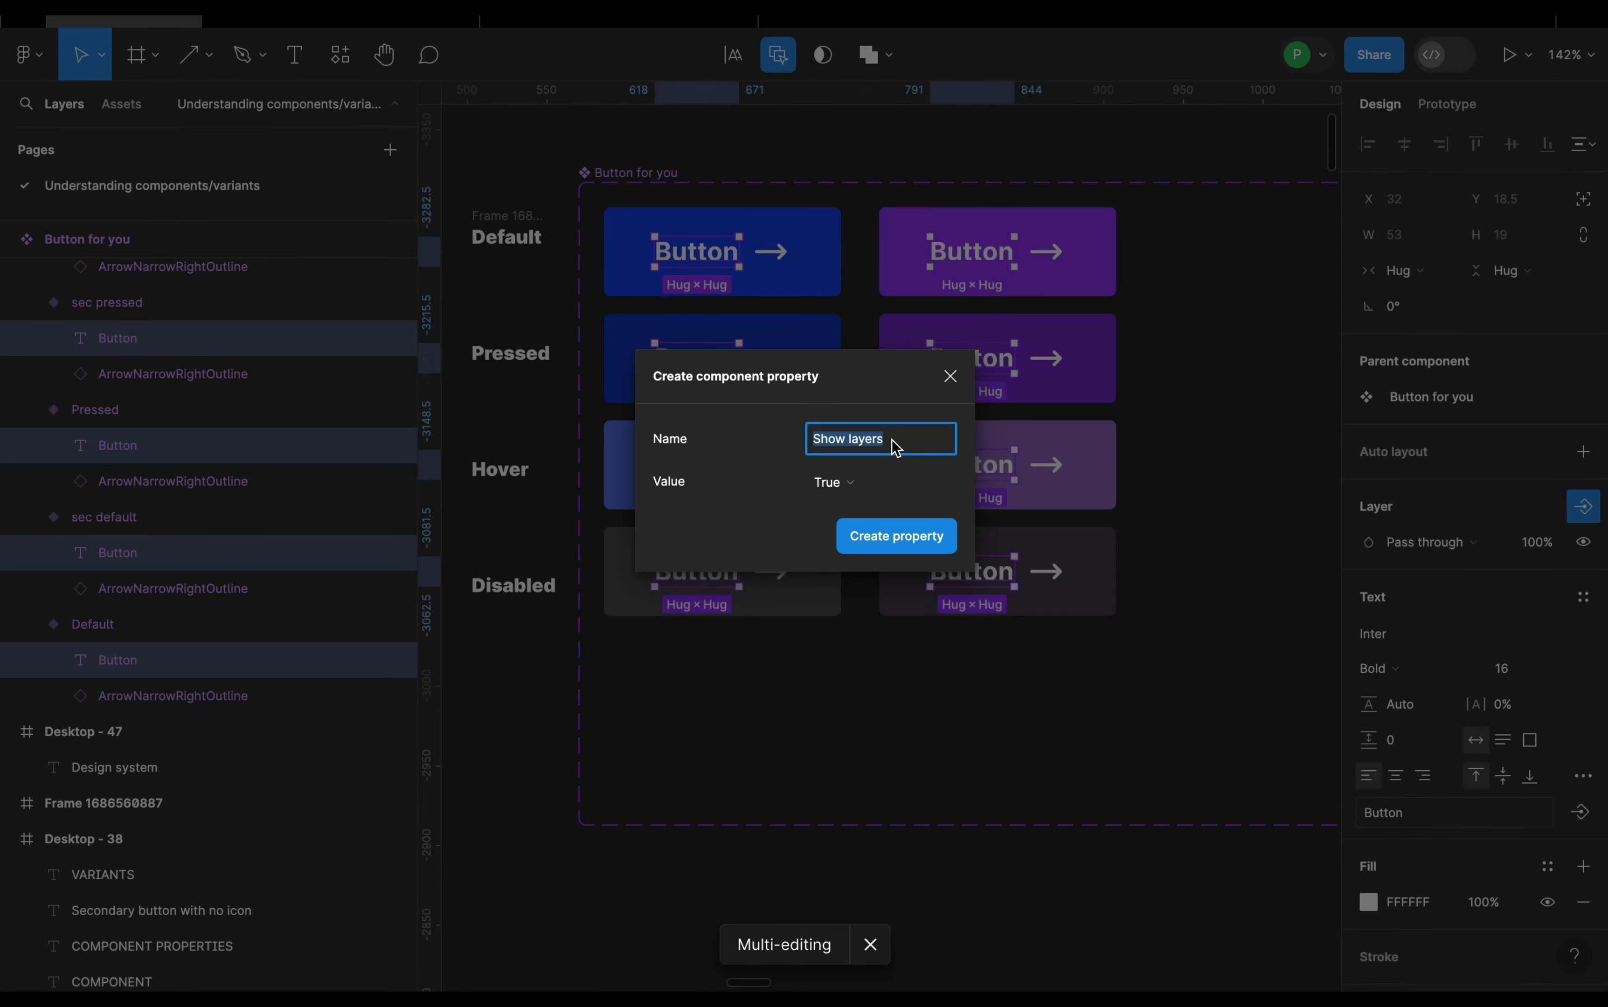
text(Text)
click(914, 544)
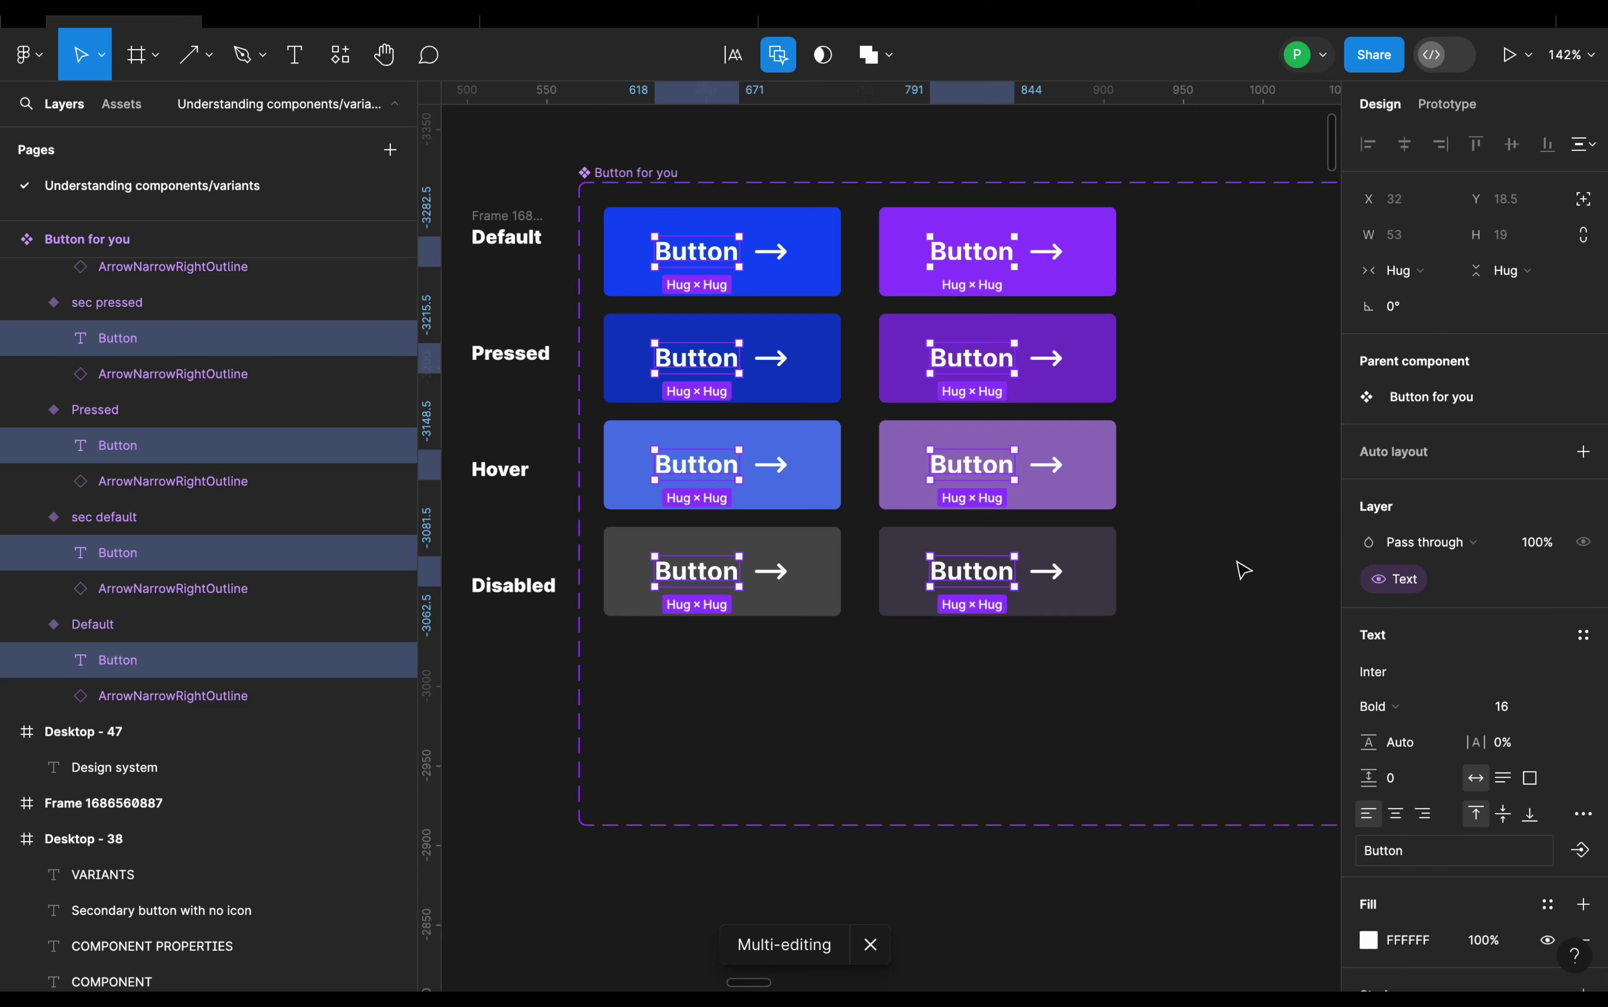
- Switch Text off on the purple instance so only the arrow shows, and shift it right
scroll(733, 480, down, 5)
click(745, 204)
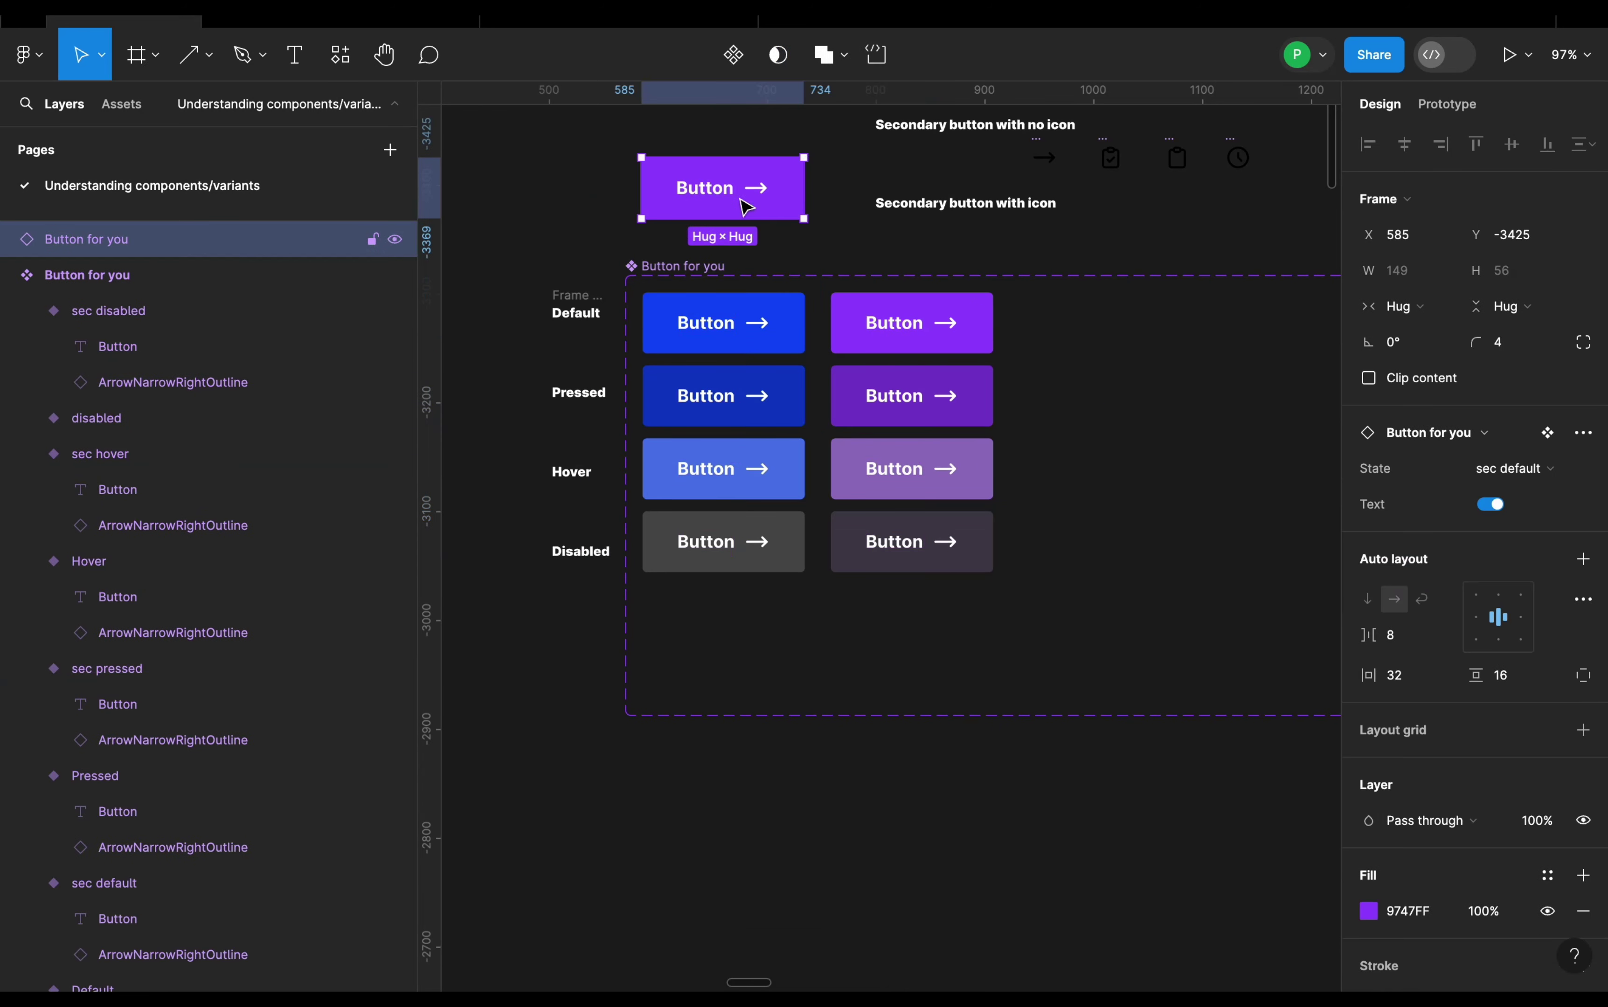
drag(744, 203, 751, 210)
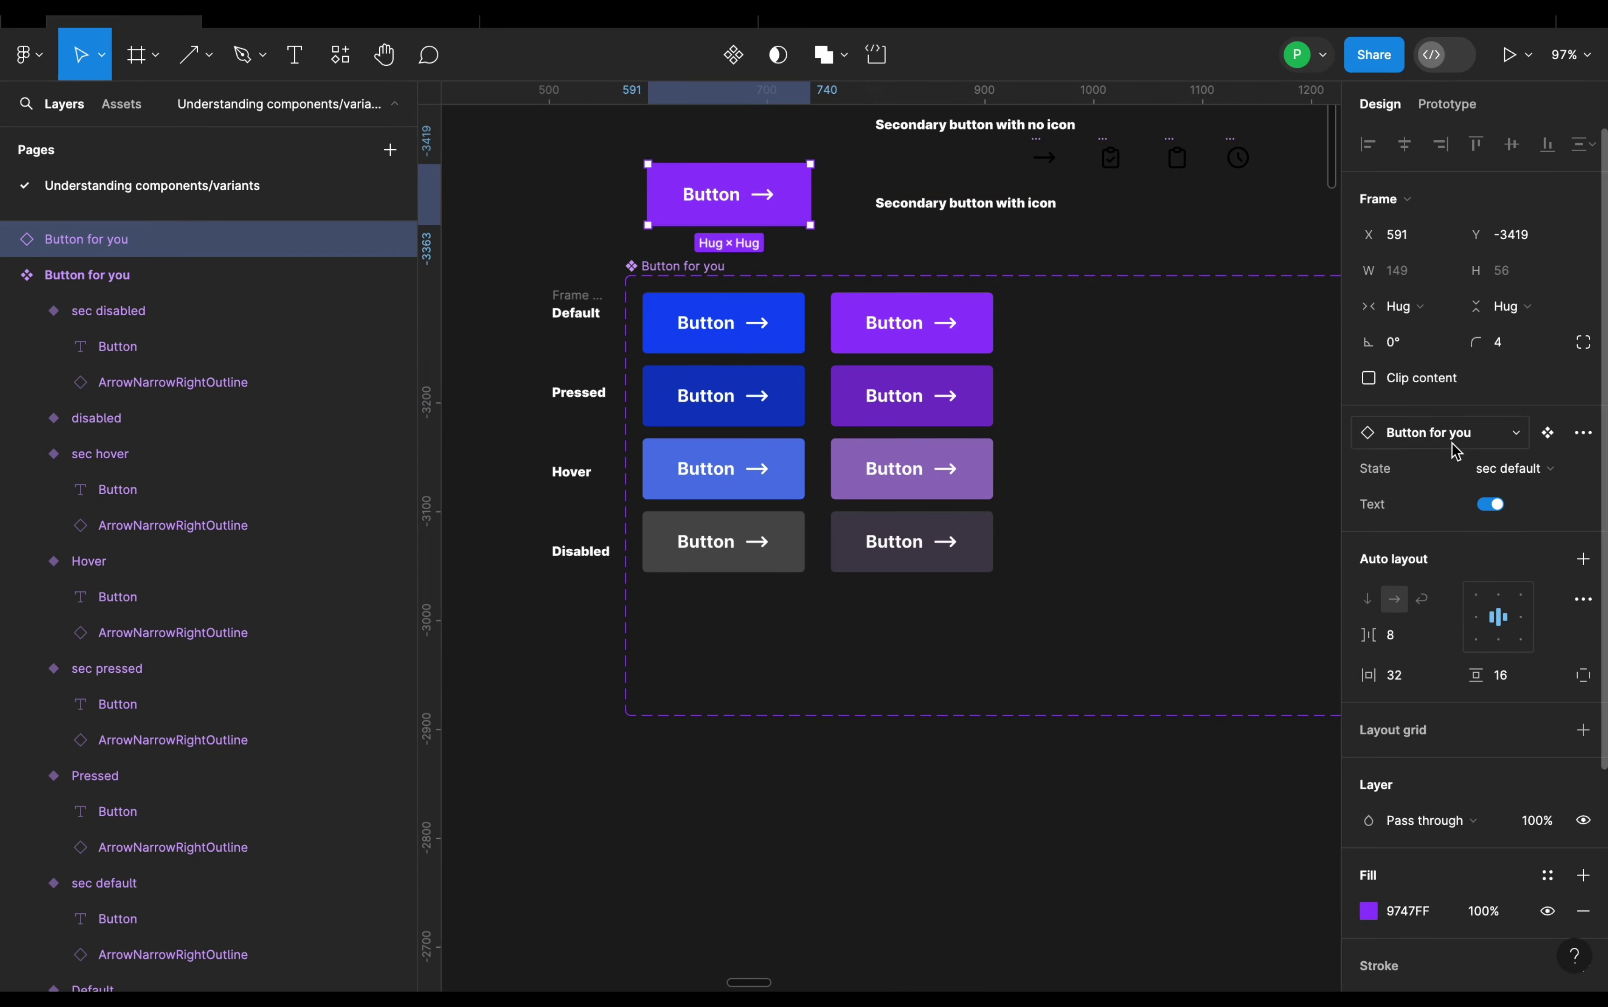
click(1500, 508)
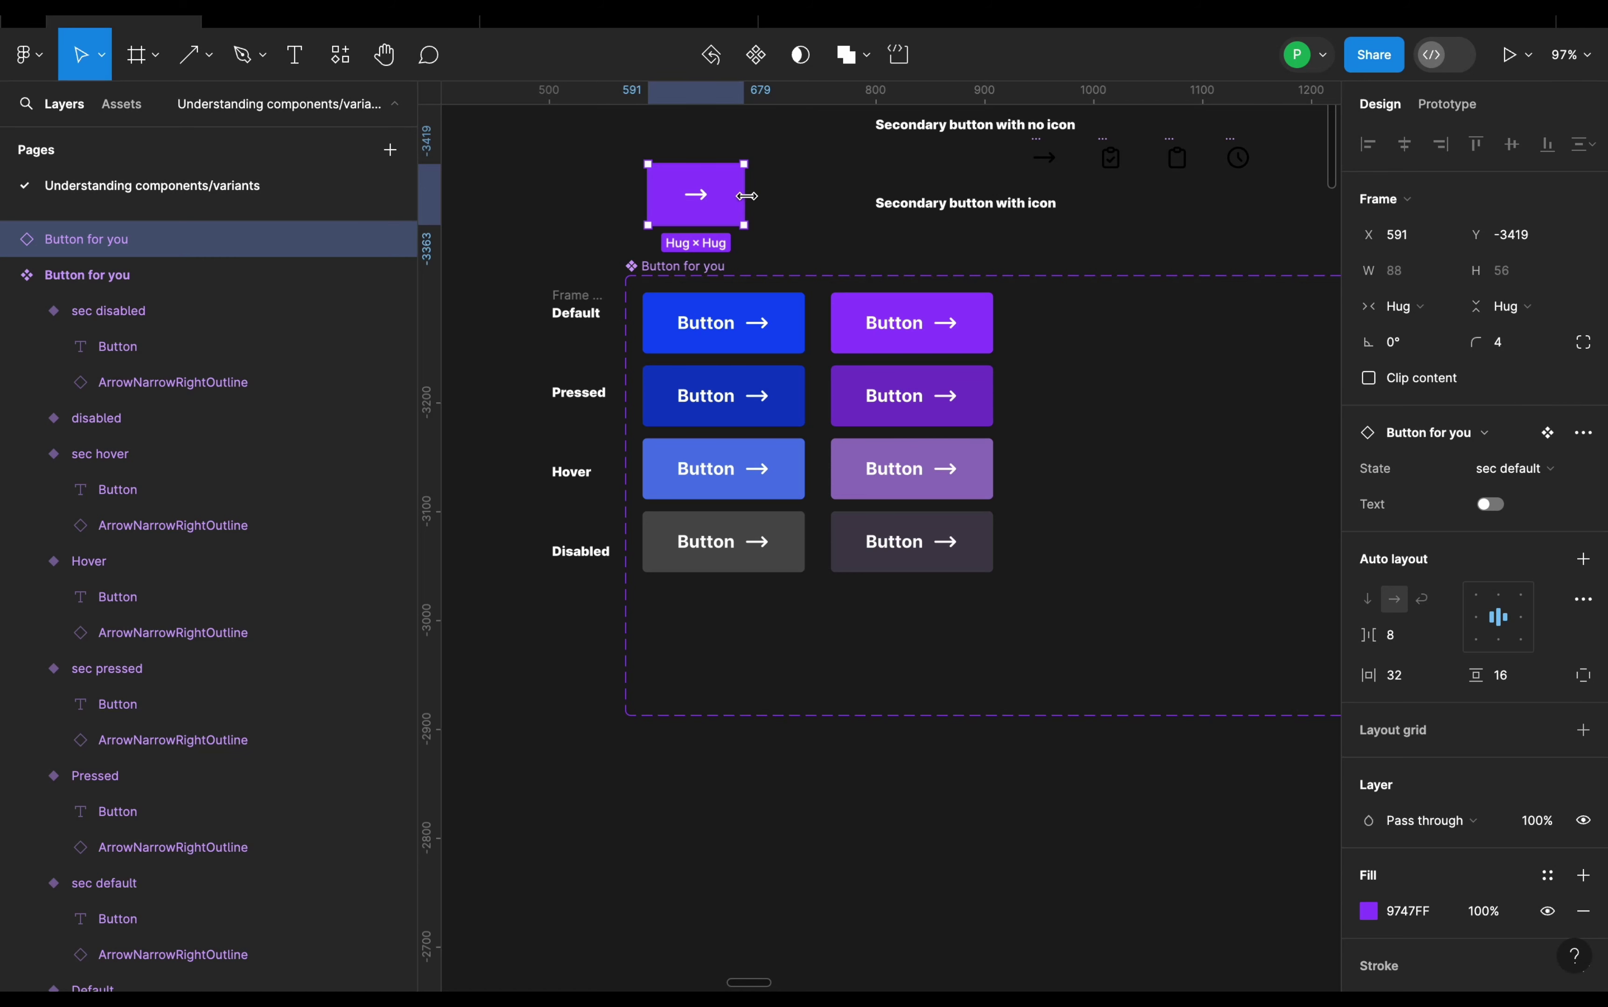
scroll(766, 253, up, 10)
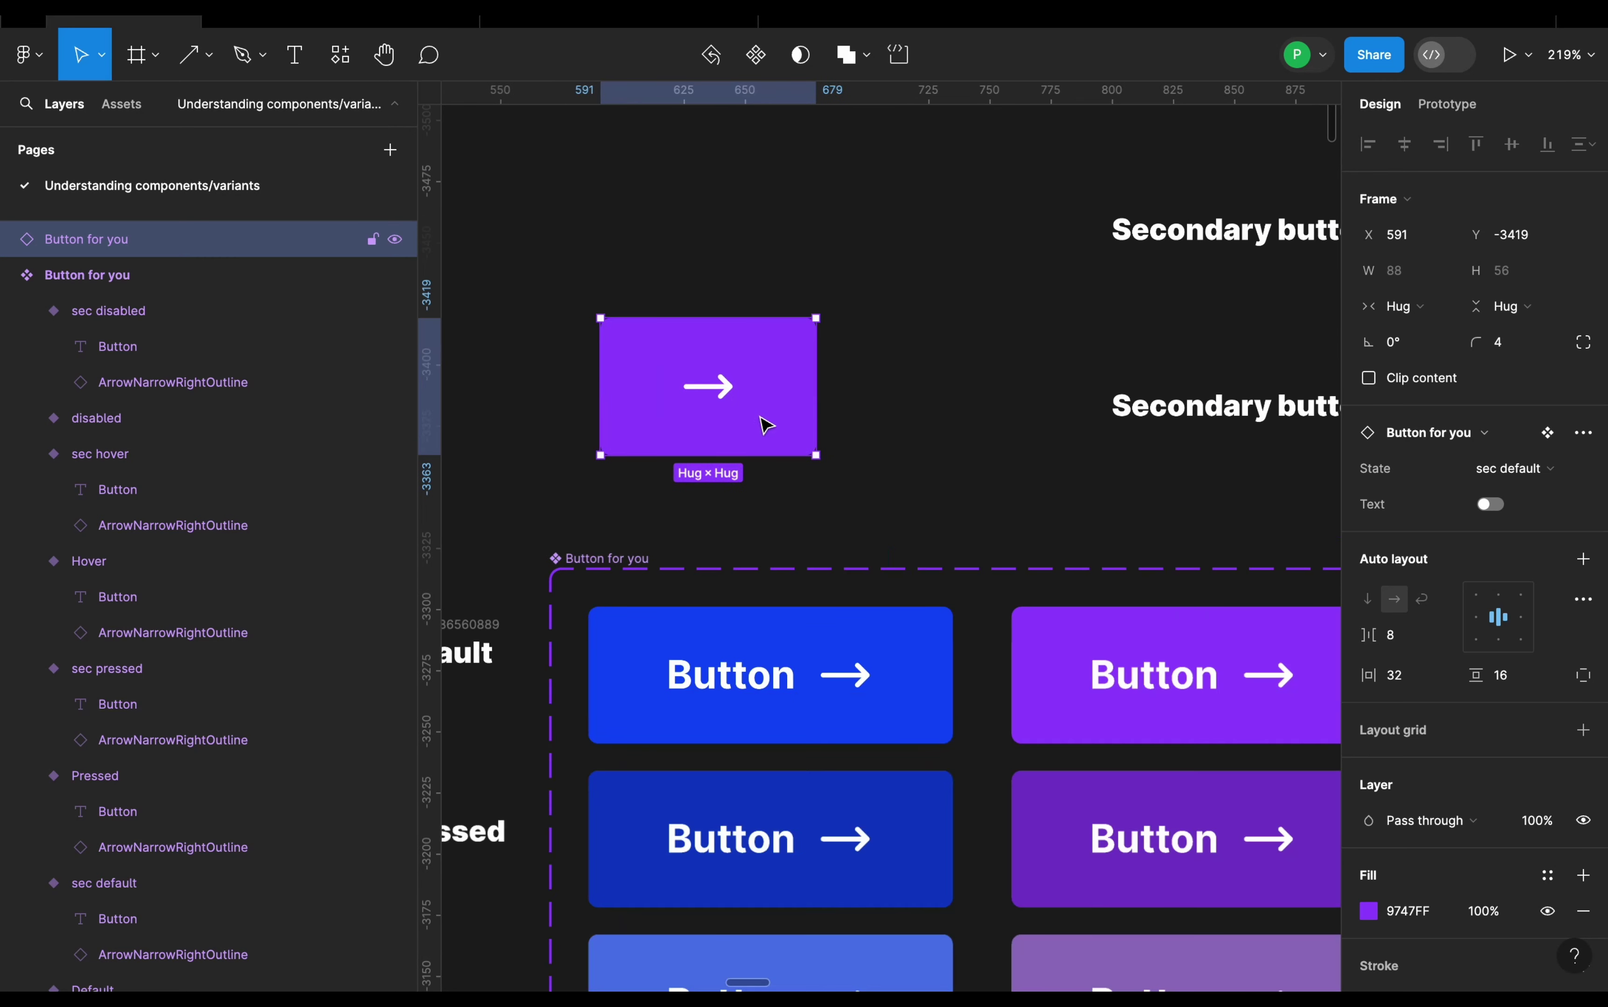
drag(698, 353, 769, 354)
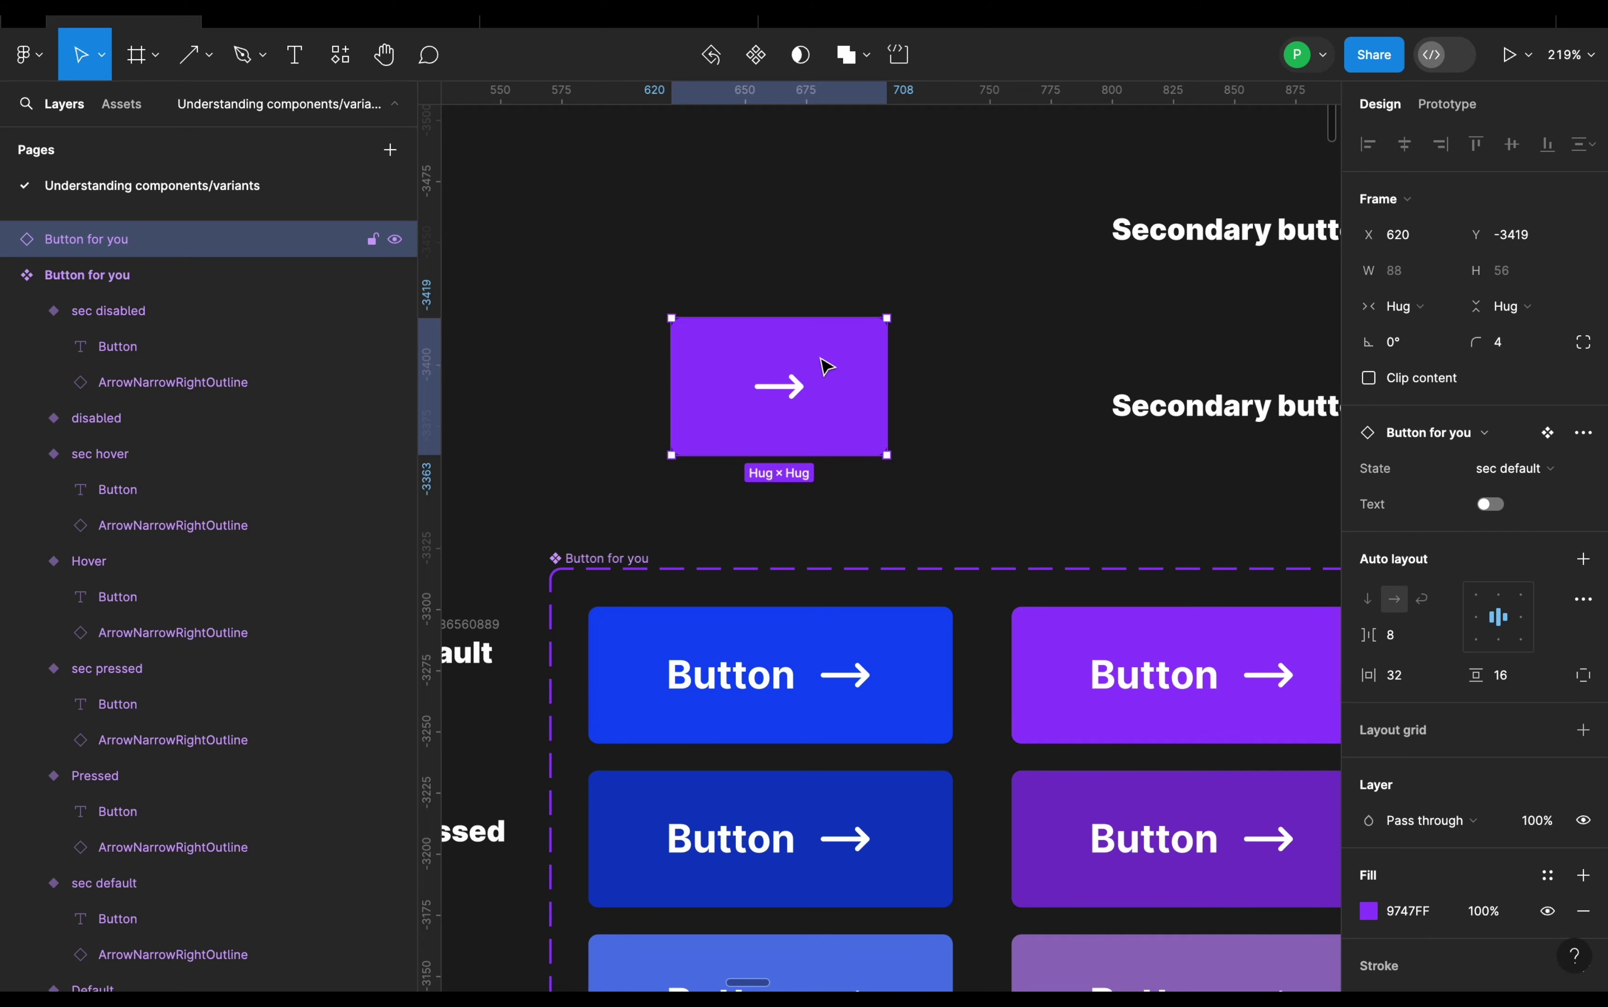
scroll(929, 415, down, 2)
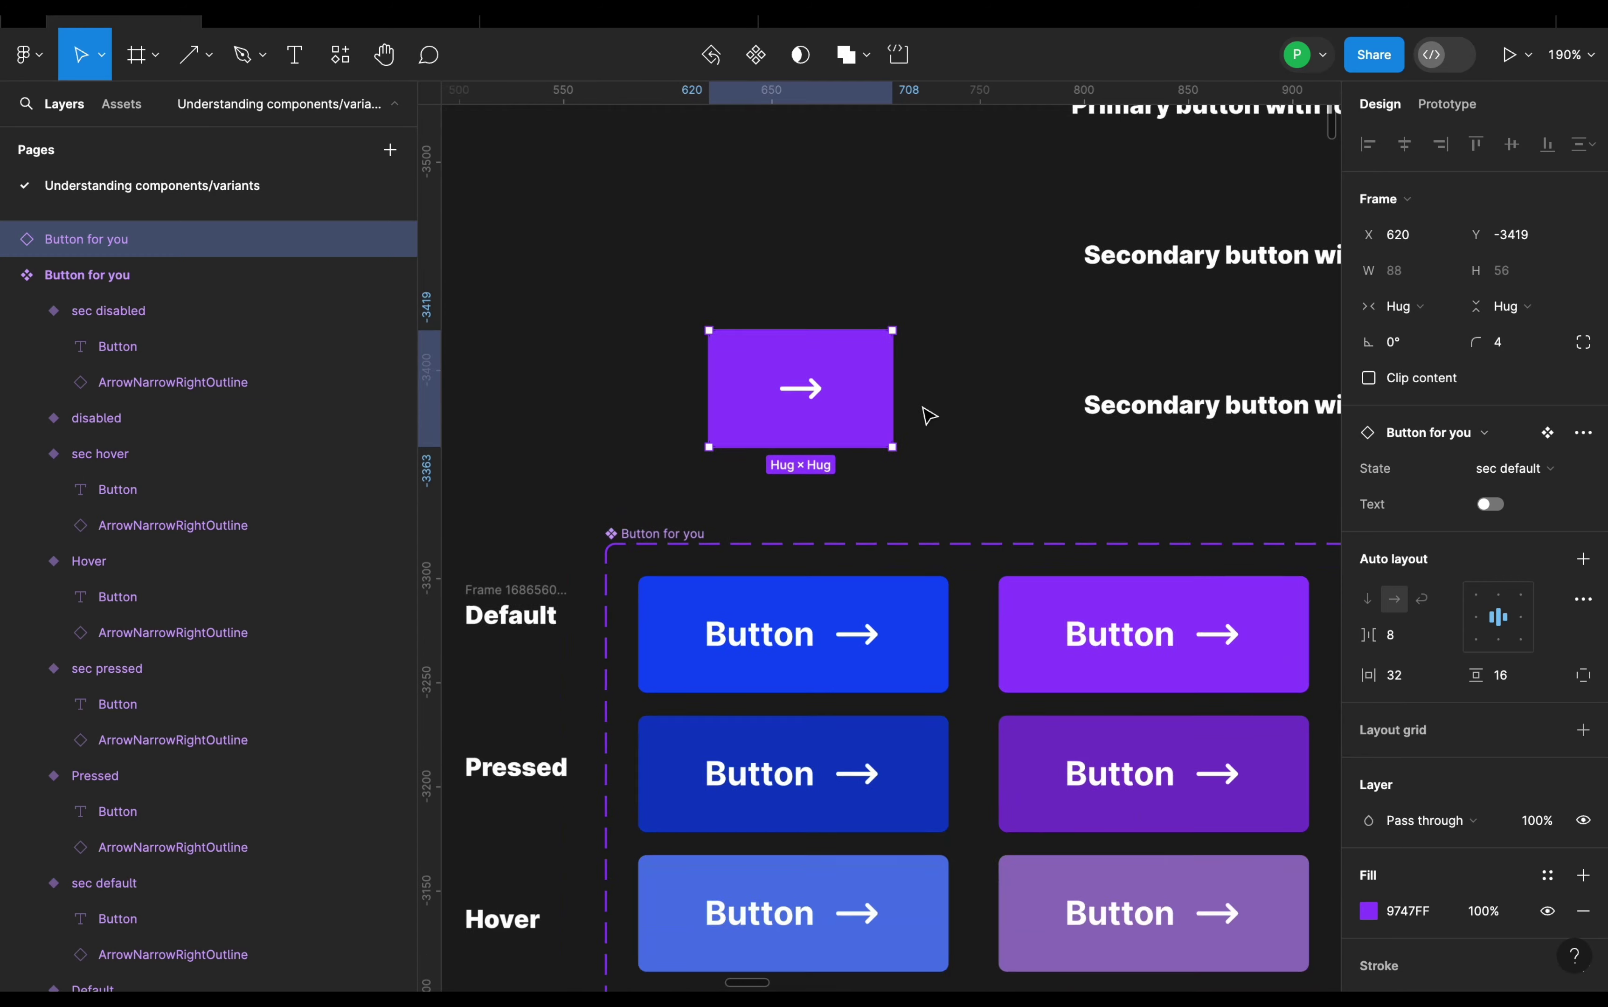
scroll(930, 415, down, 4)
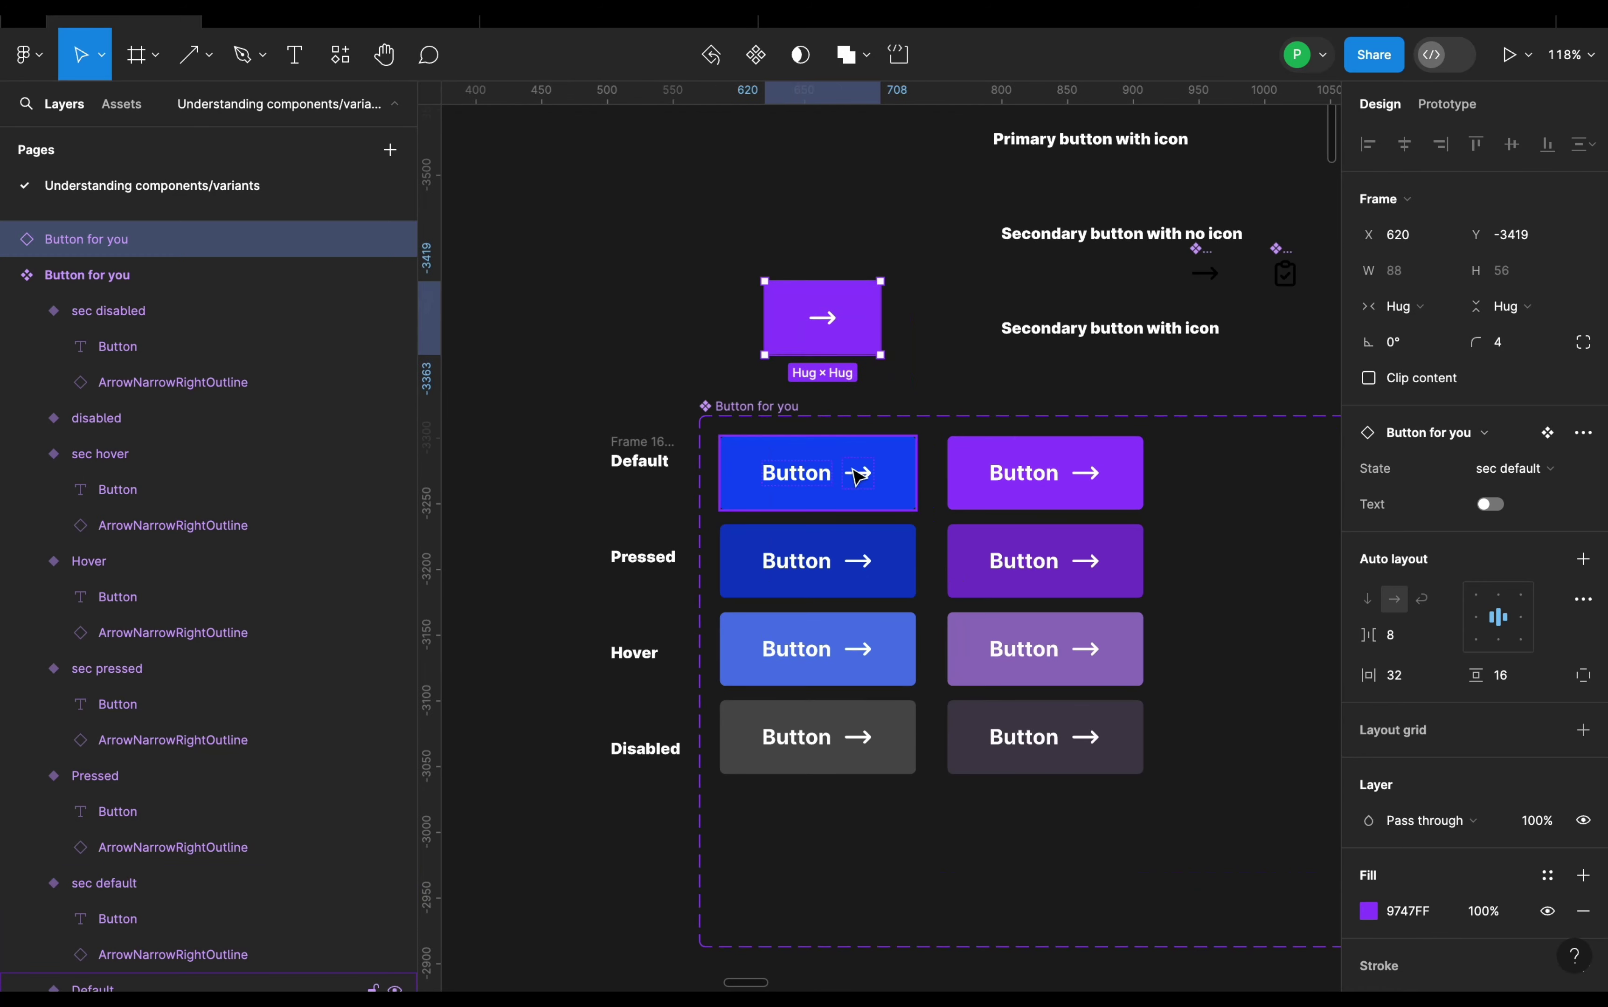
scroll(832, 369, down, 3)
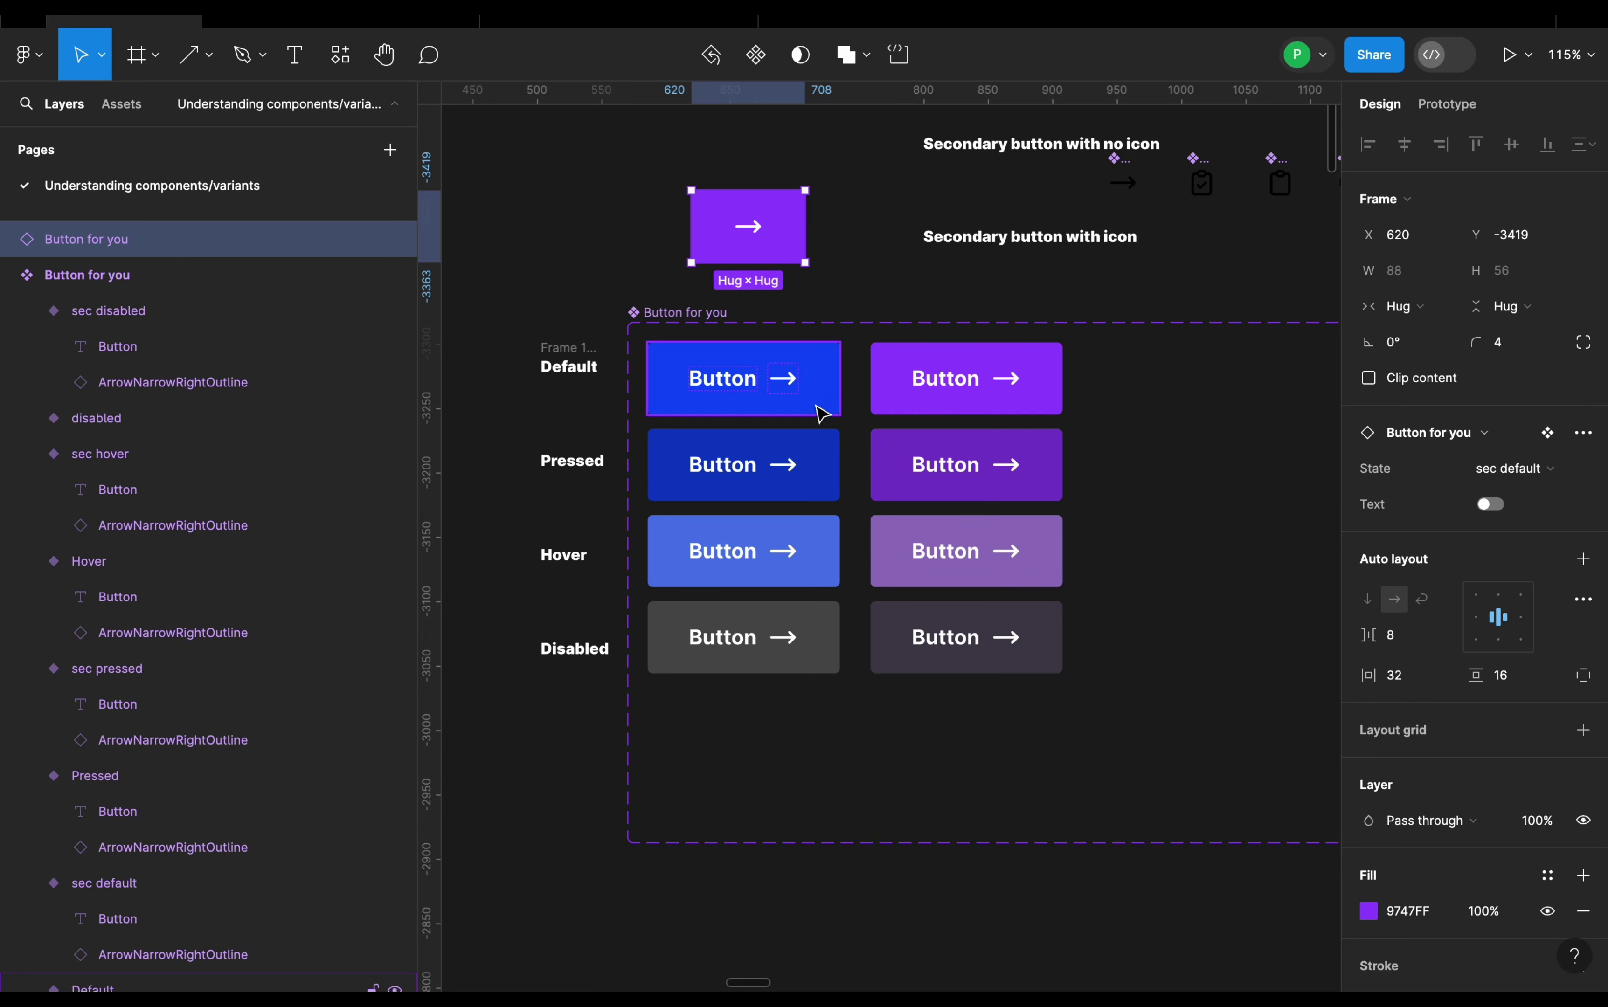
scroll(817, 488, up, 5)
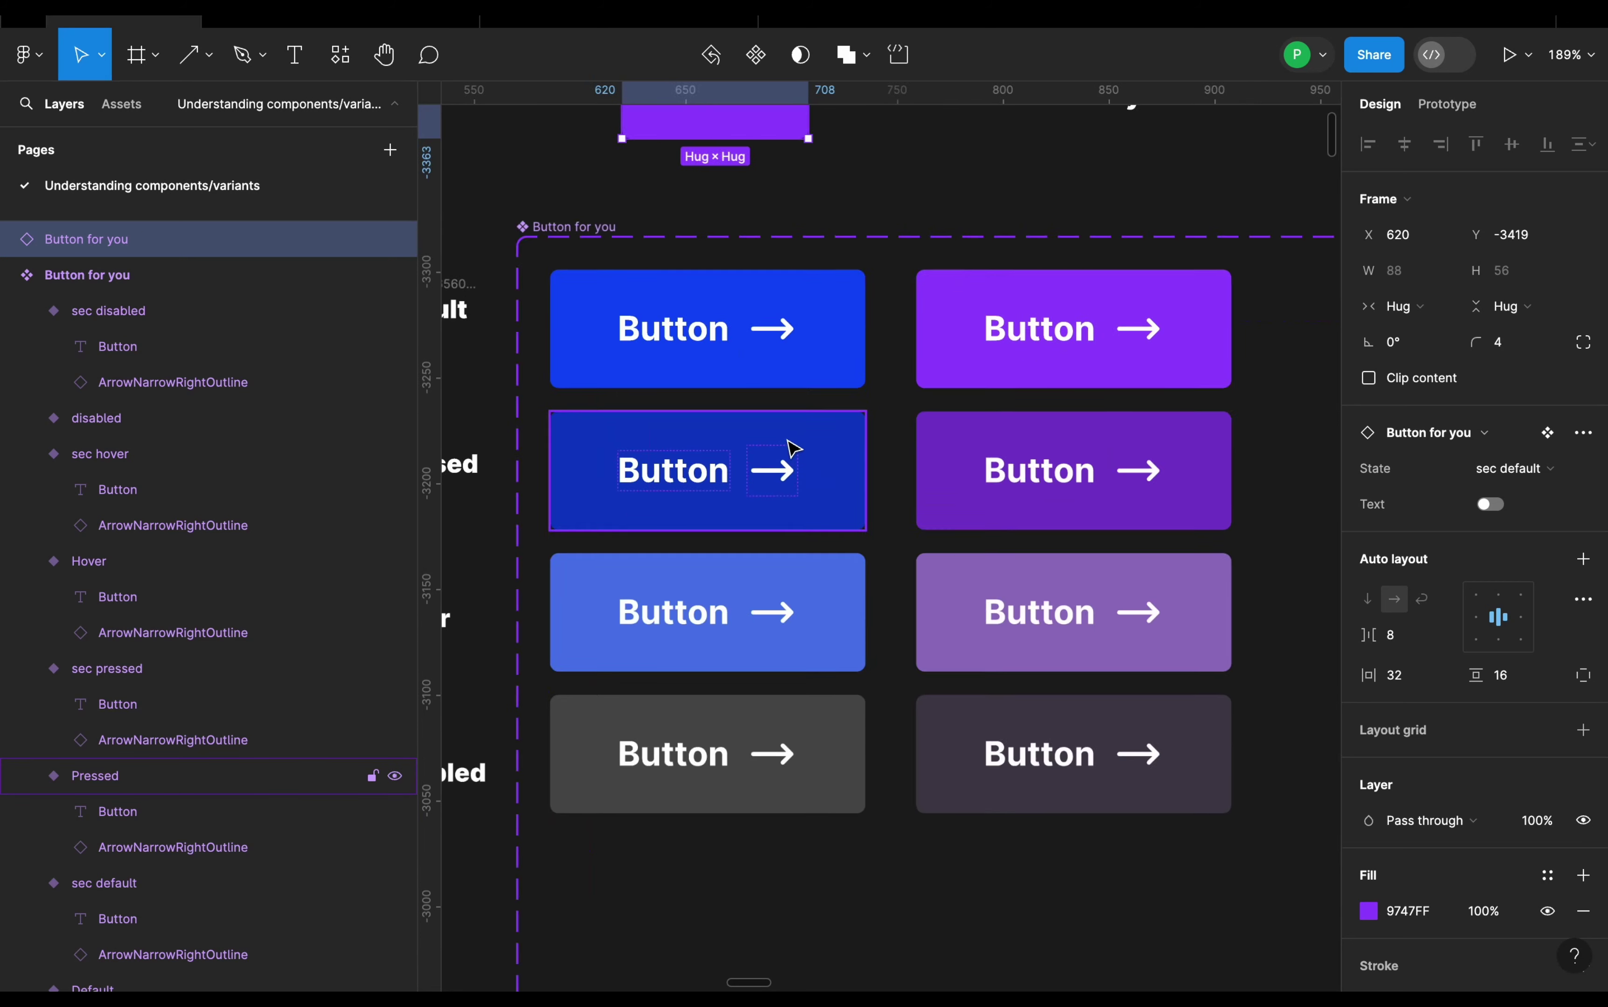
- Select the arrow icon in all variants and create a boolean property named Button for it
double_click(772, 330)
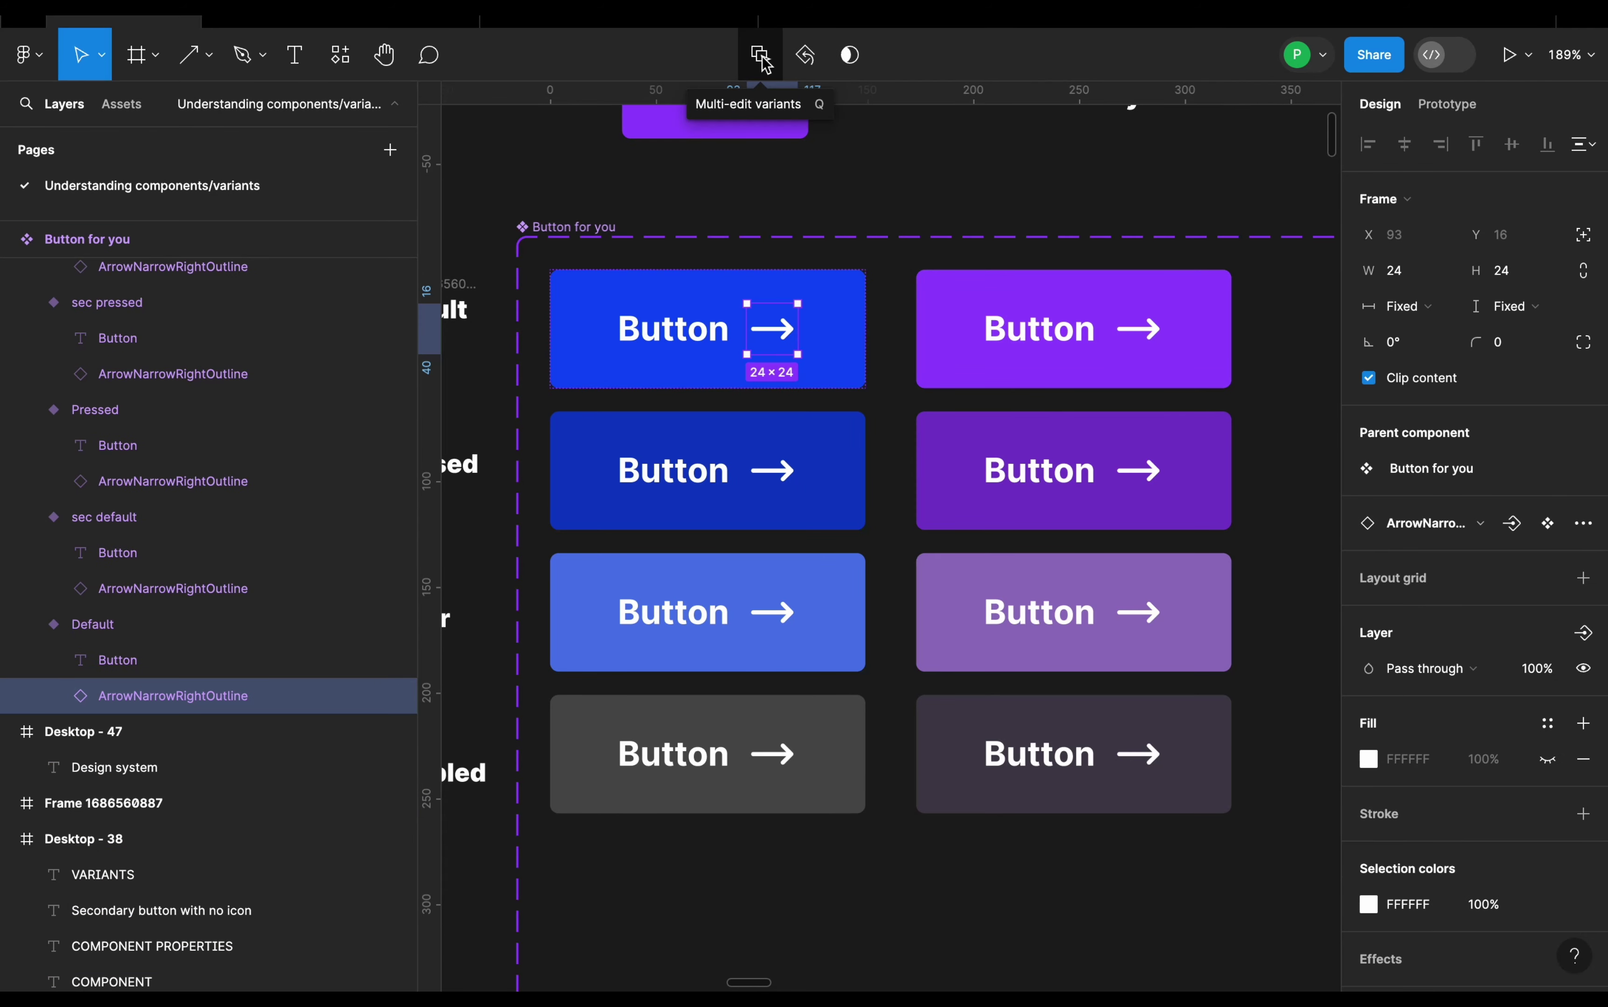
click(765, 64)
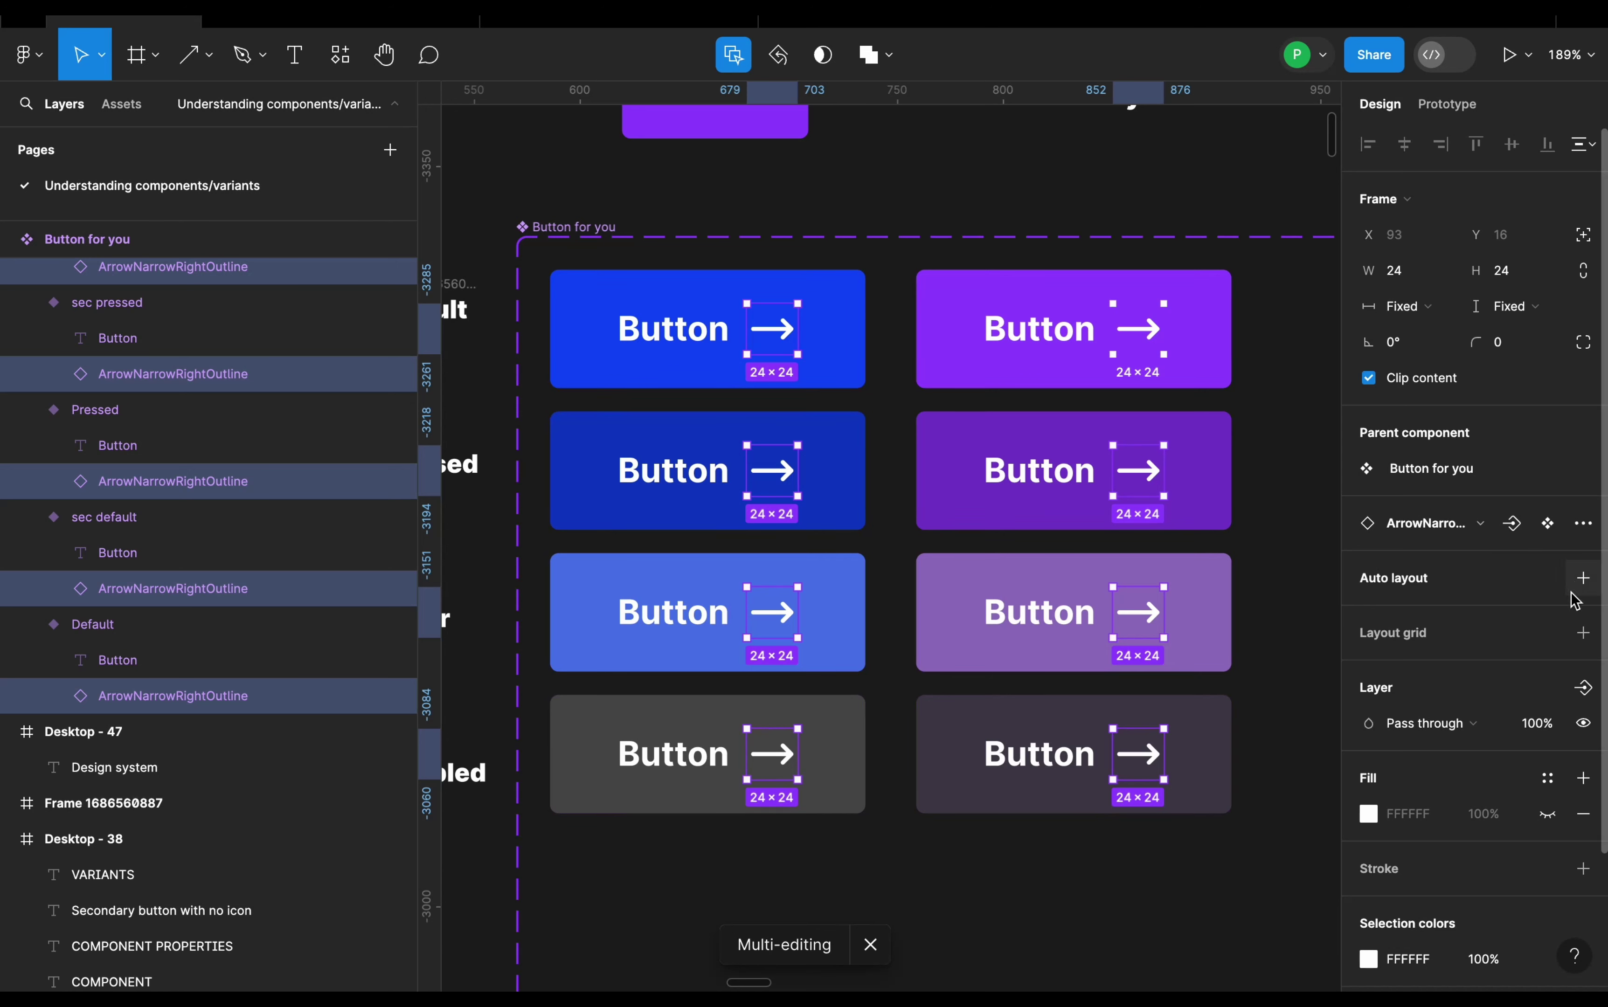
click(1586, 691)
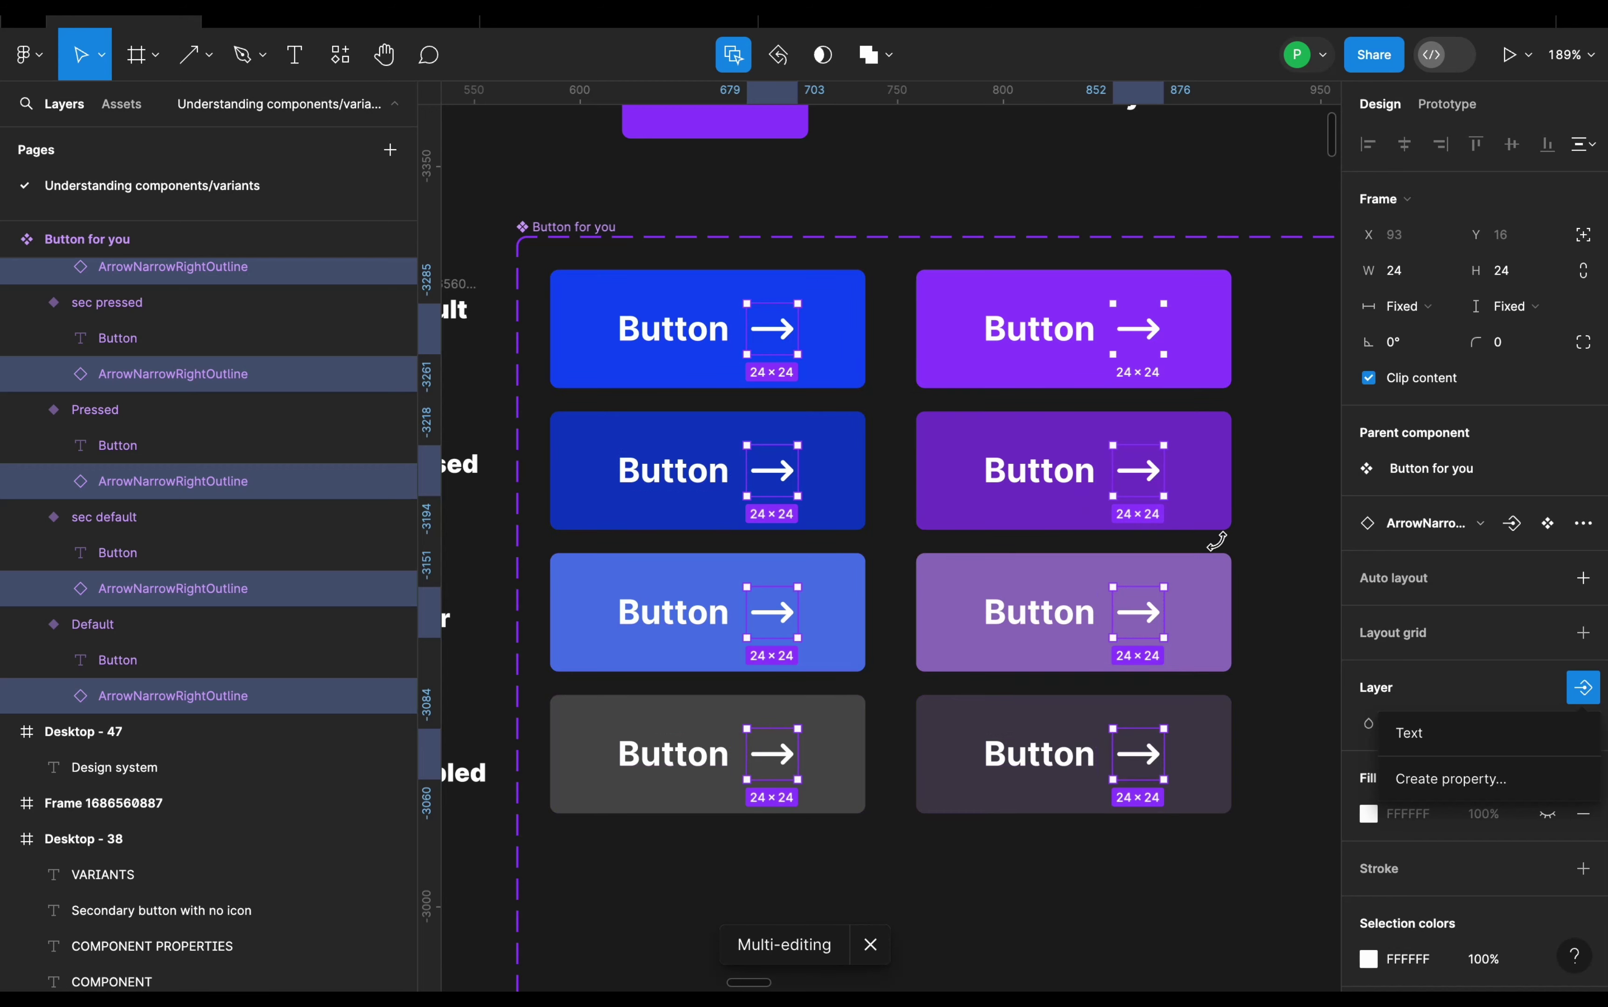
click(1472, 781)
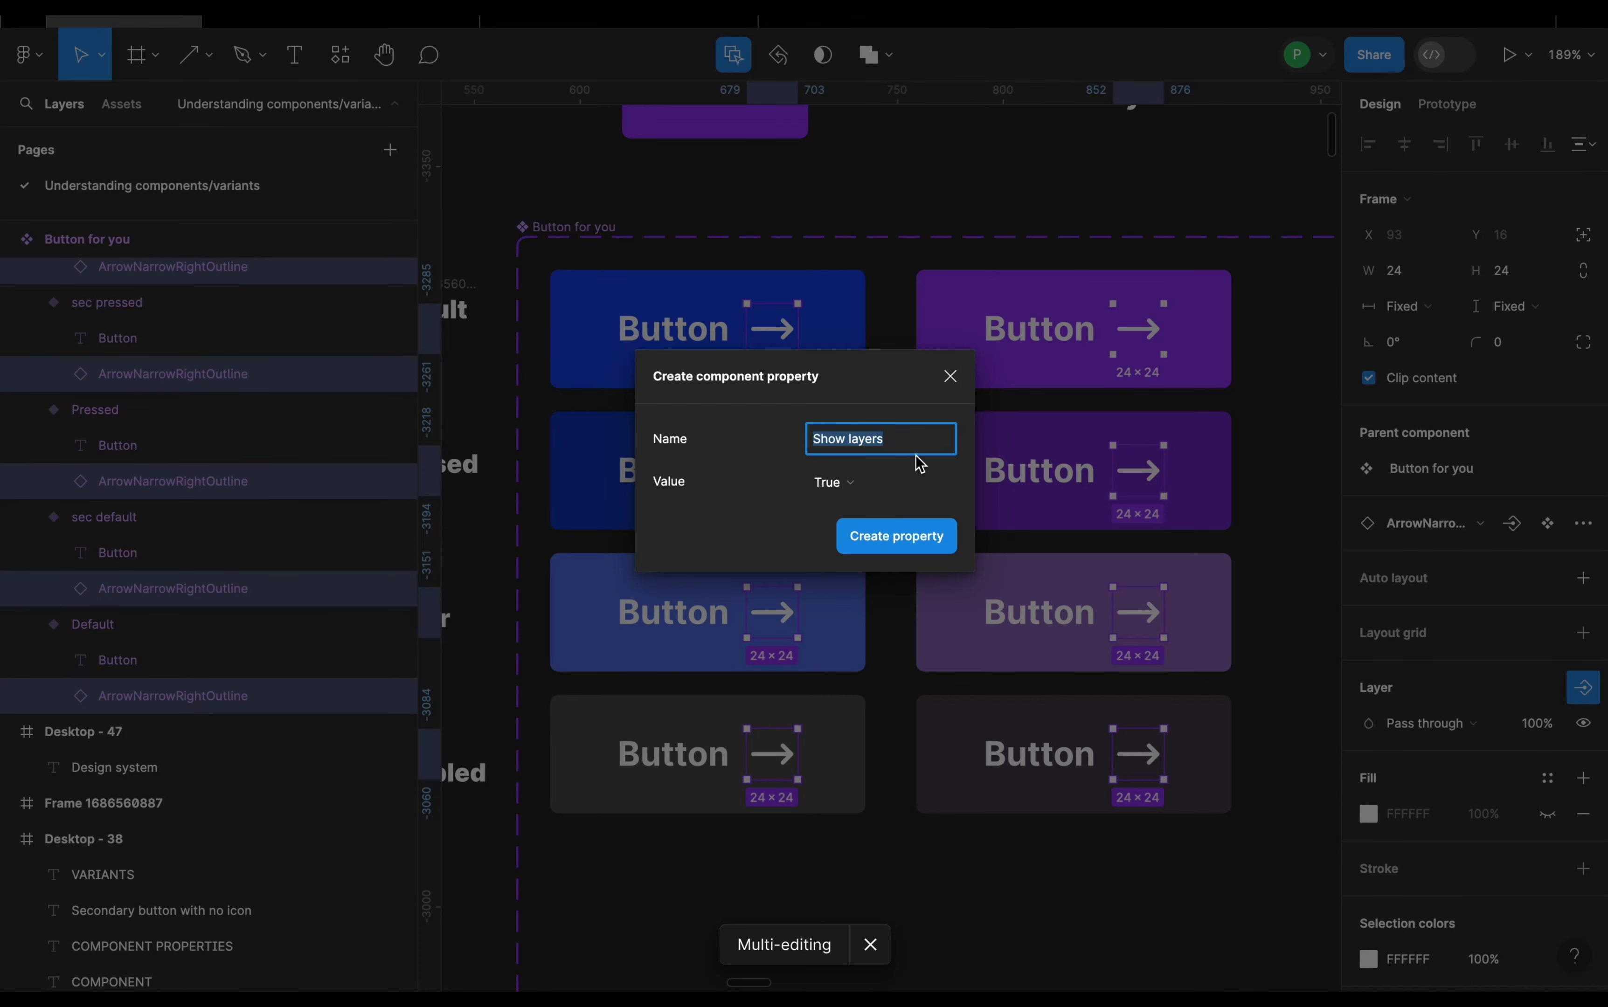
text(Bu)
text(tton)
click(956, 536)
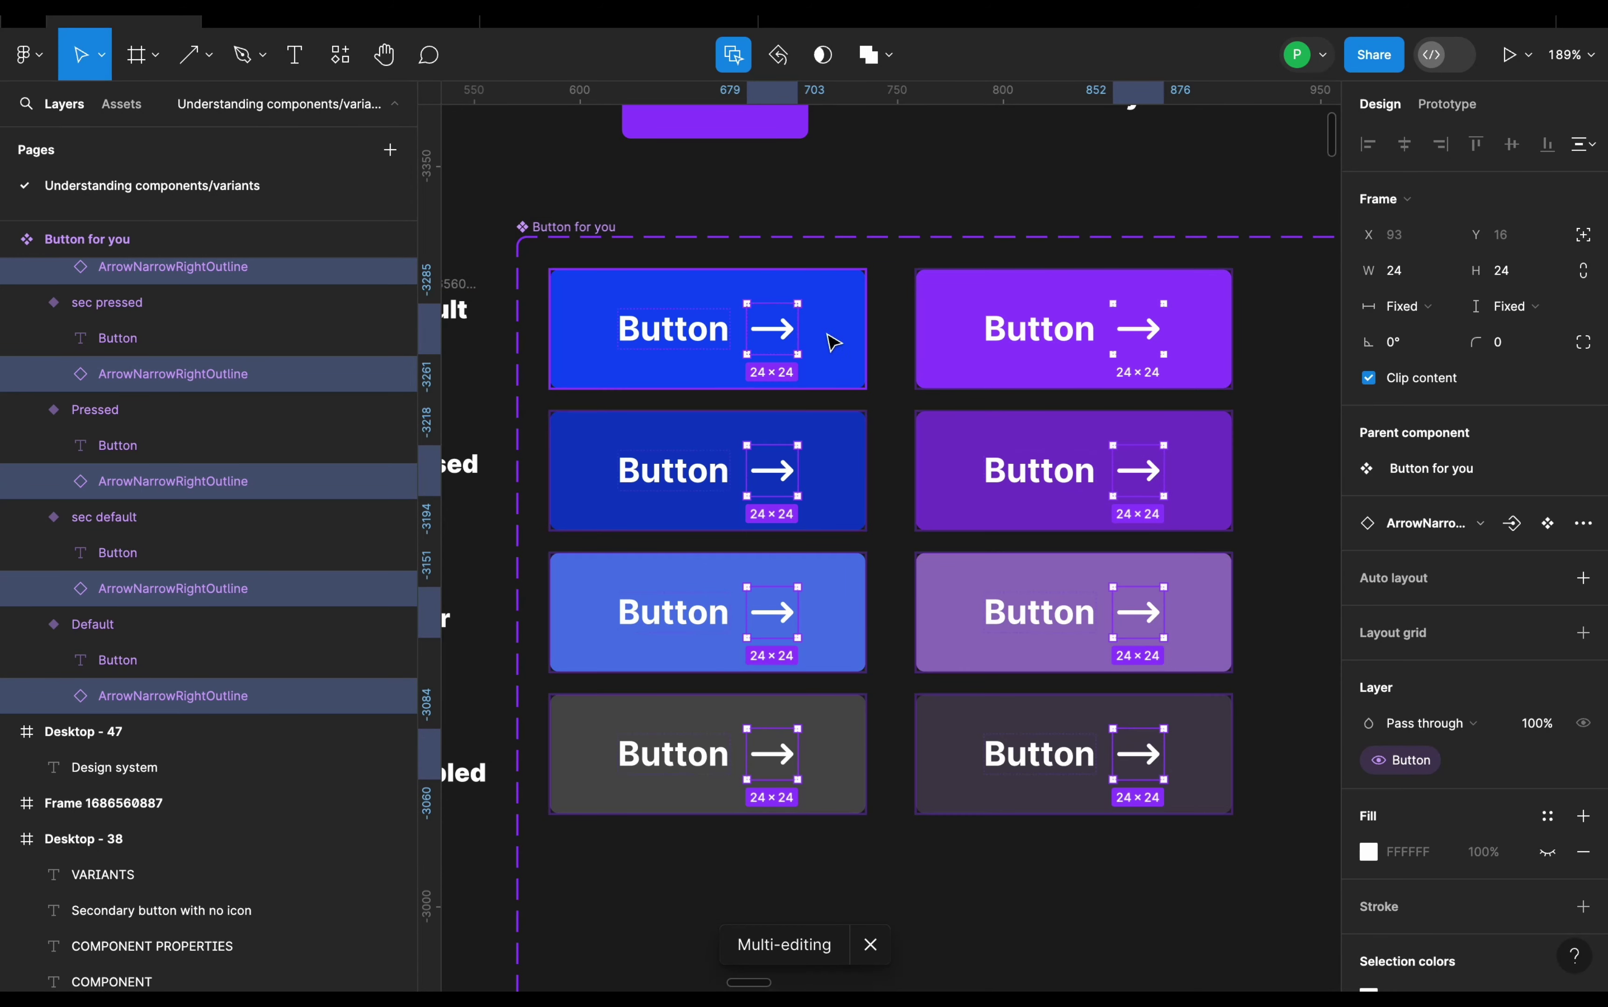
scroll(832, 343, down, 3)
click(800, 195)
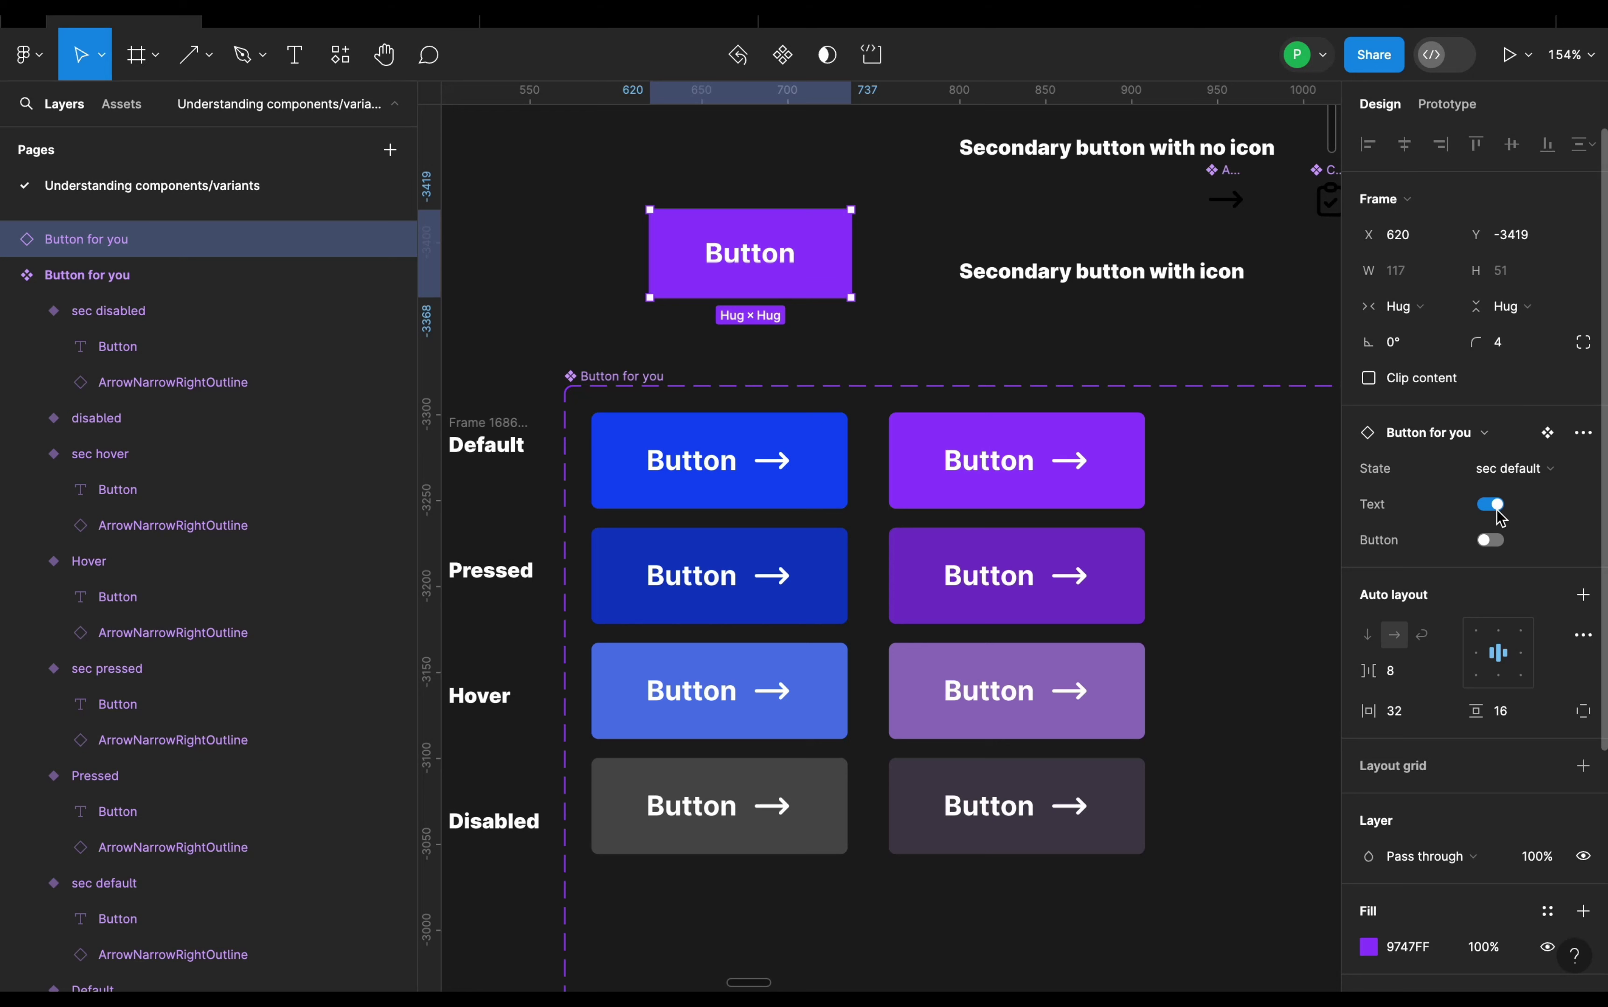
- Try the purple instance's Button and Text toggles, leaving the label shown and arrow hidden
click(1495, 540)
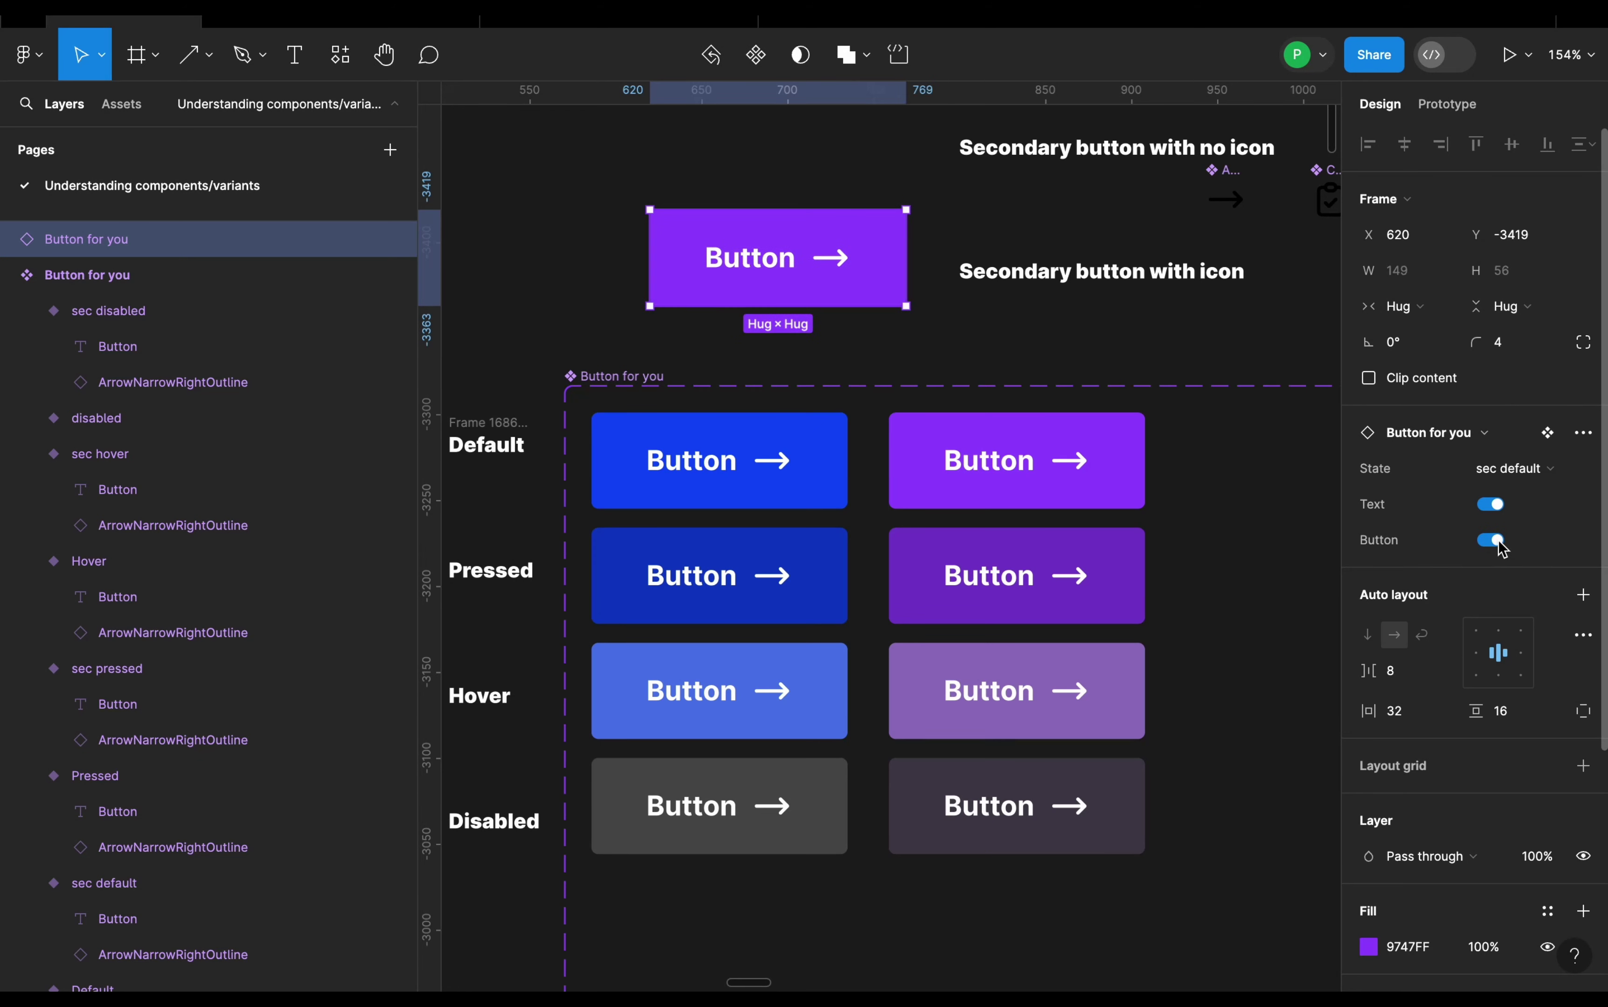
click(1493, 508)
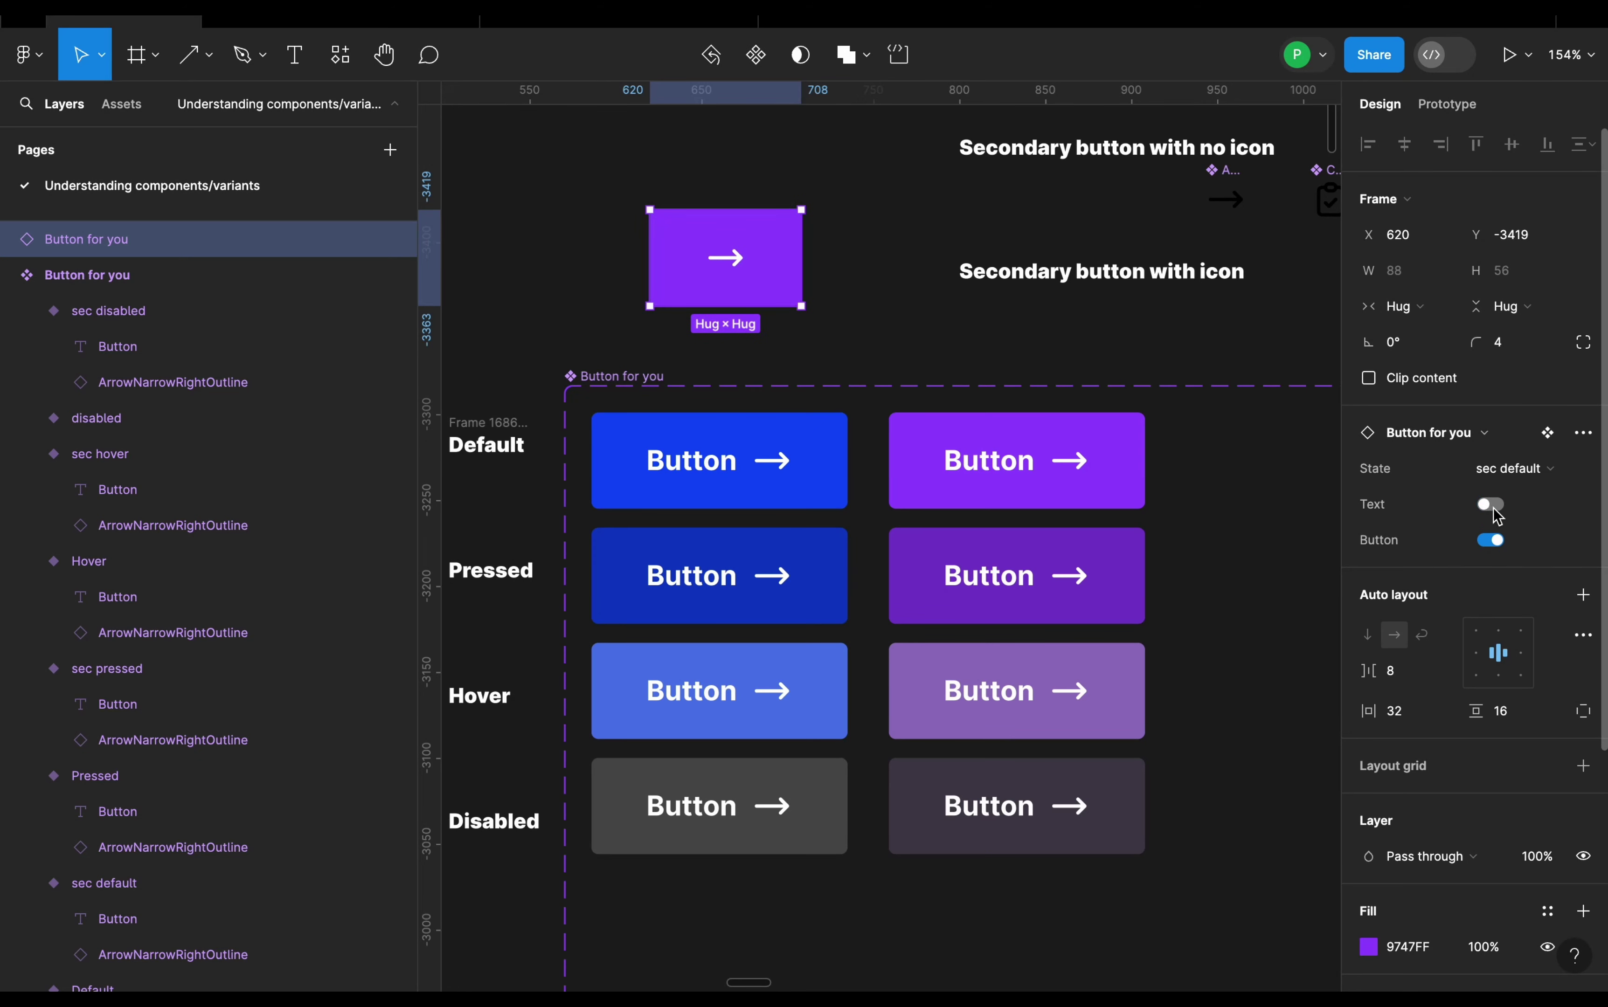
click(1494, 509)
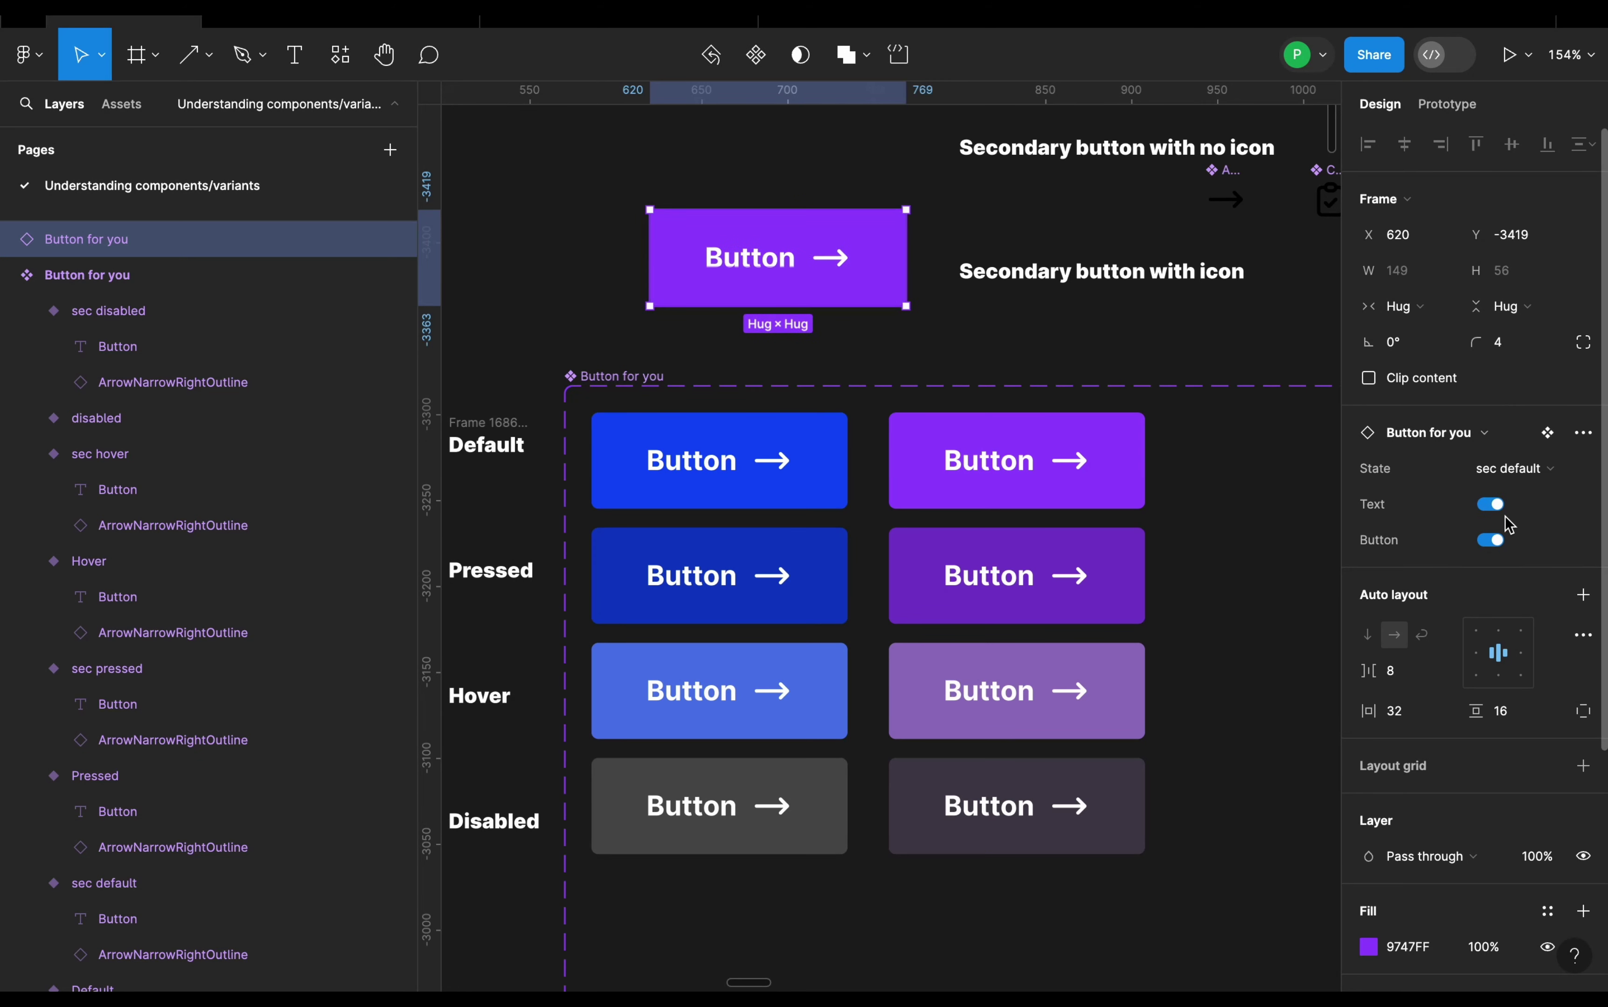
click(1496, 541)
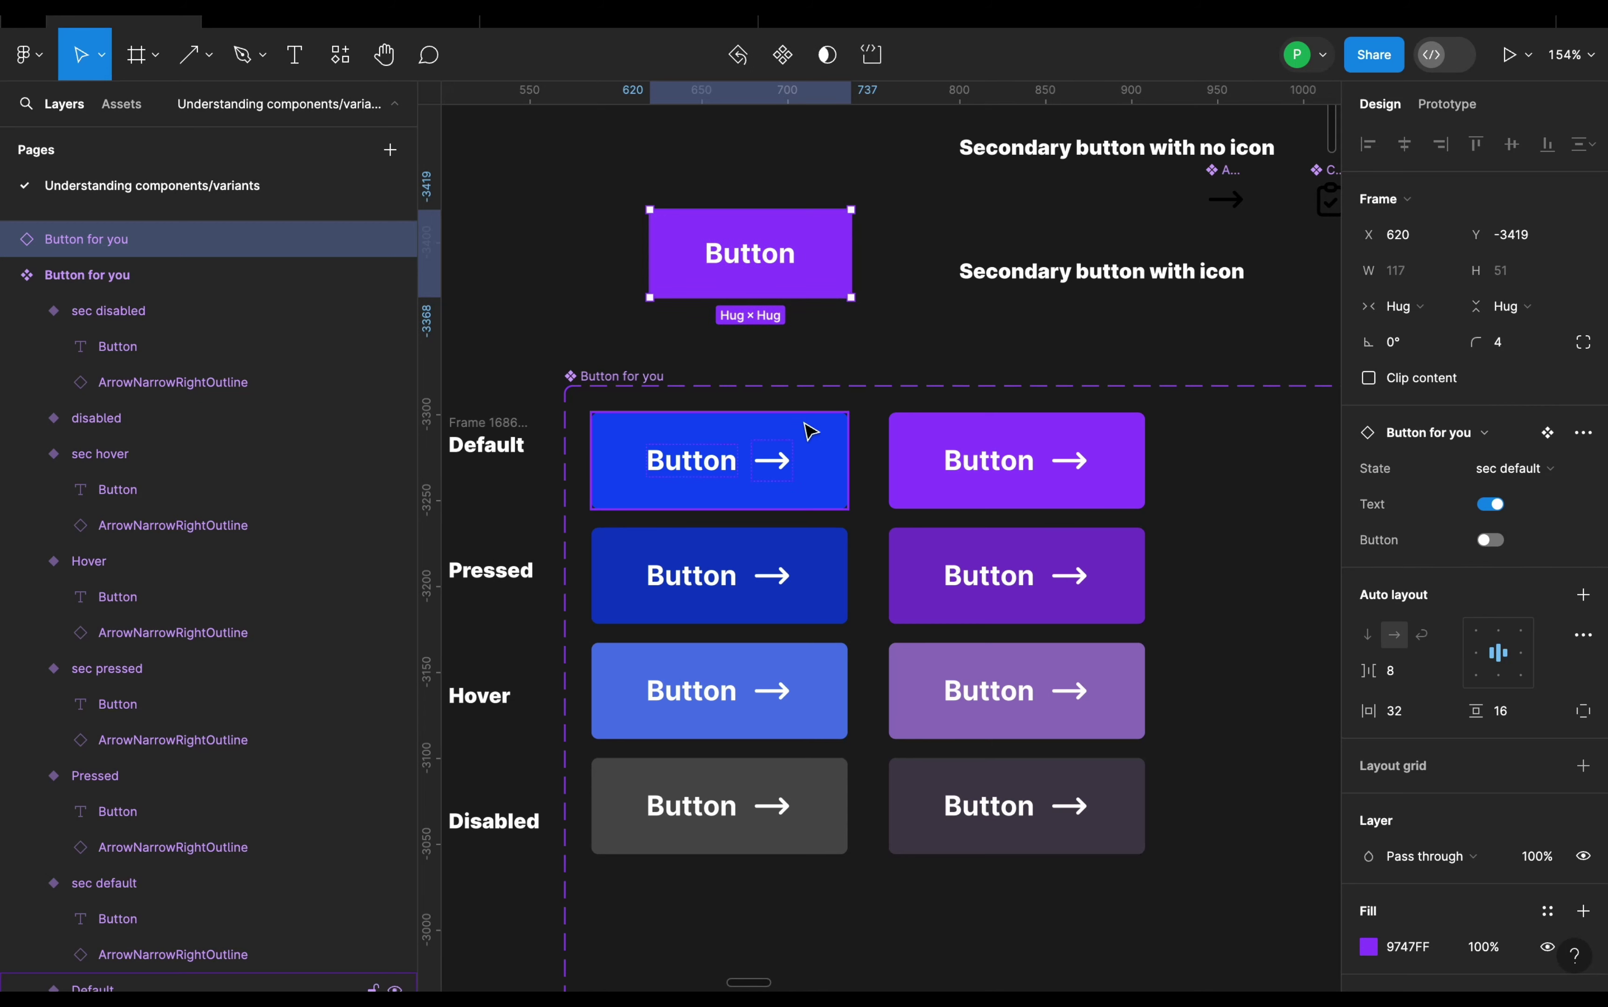
- Nudge the 'Primary button no icon' caption and move the instance beside it
scroll(807, 428, down, 5)
scroll(945, 240, up, 5)
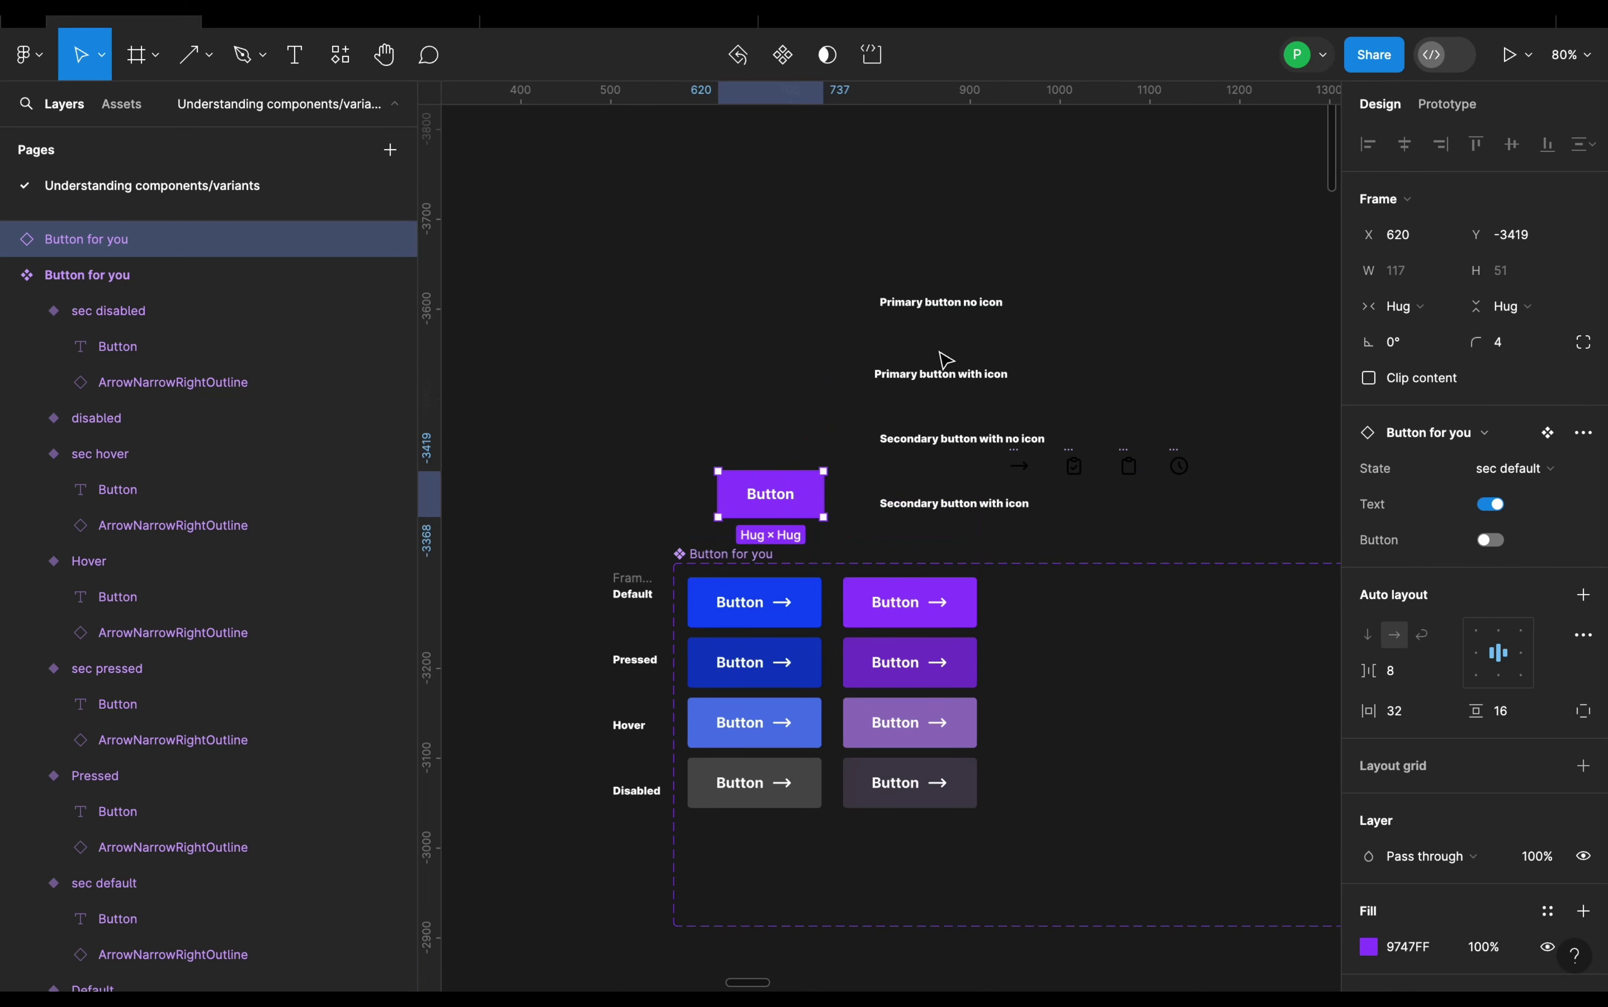
scroll(945, 353, up, 2)
click(965, 300)
drag(966, 300, 959, 317)
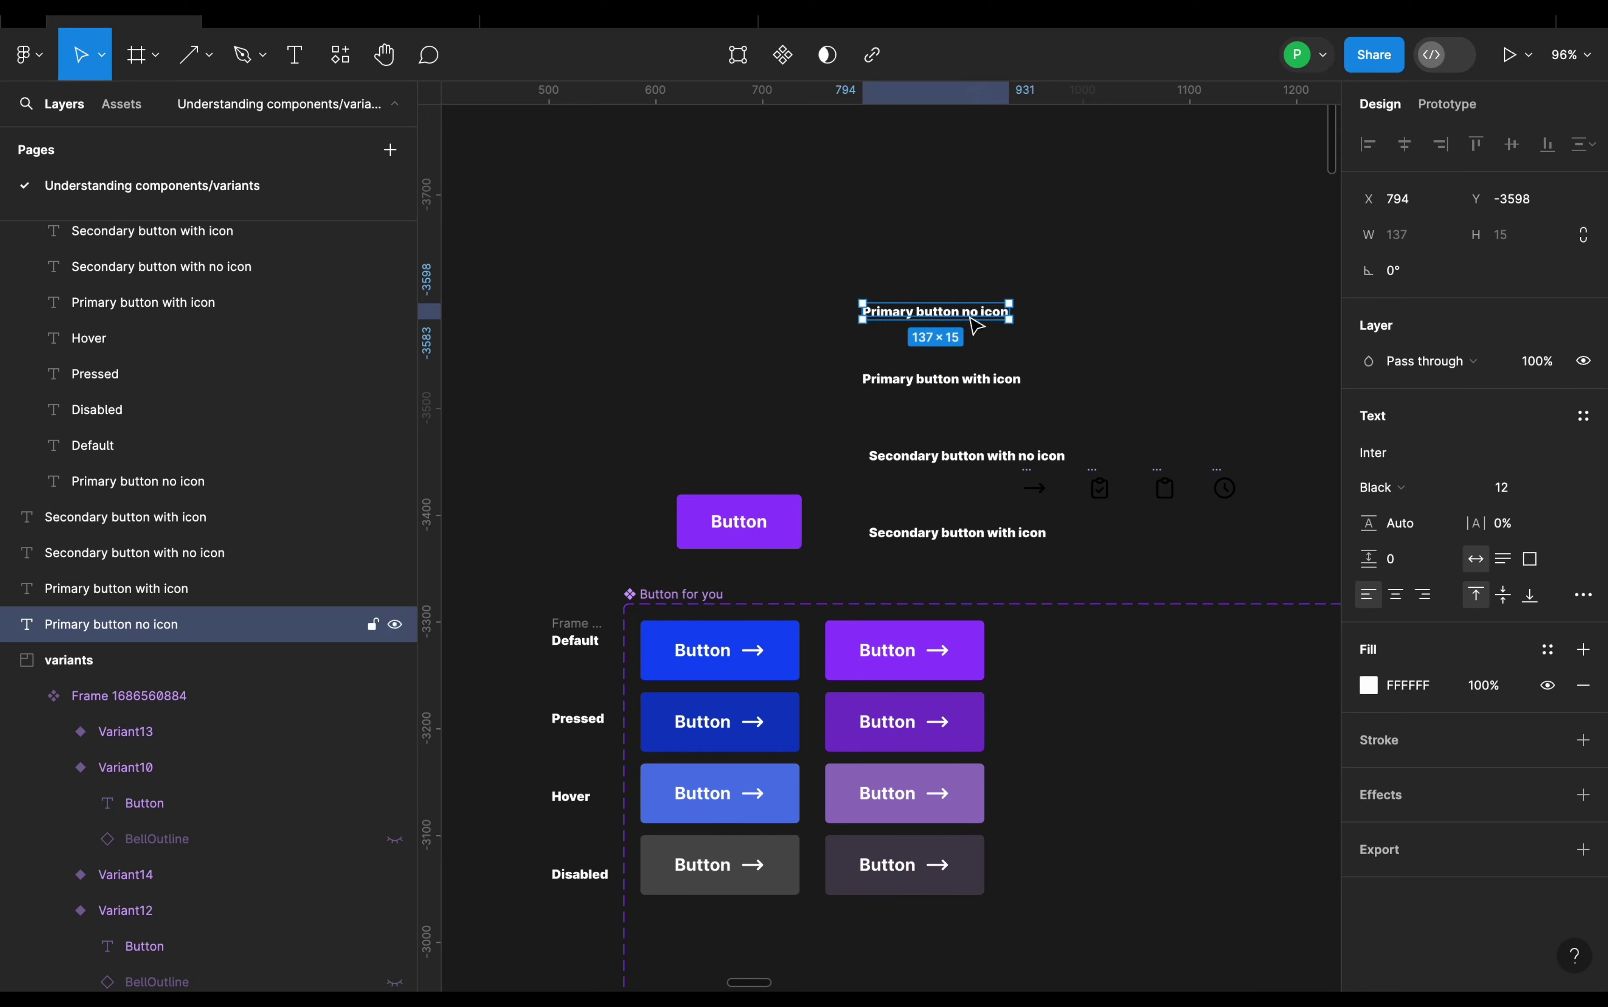
click(780, 536)
drag(780, 536, 799, 386)
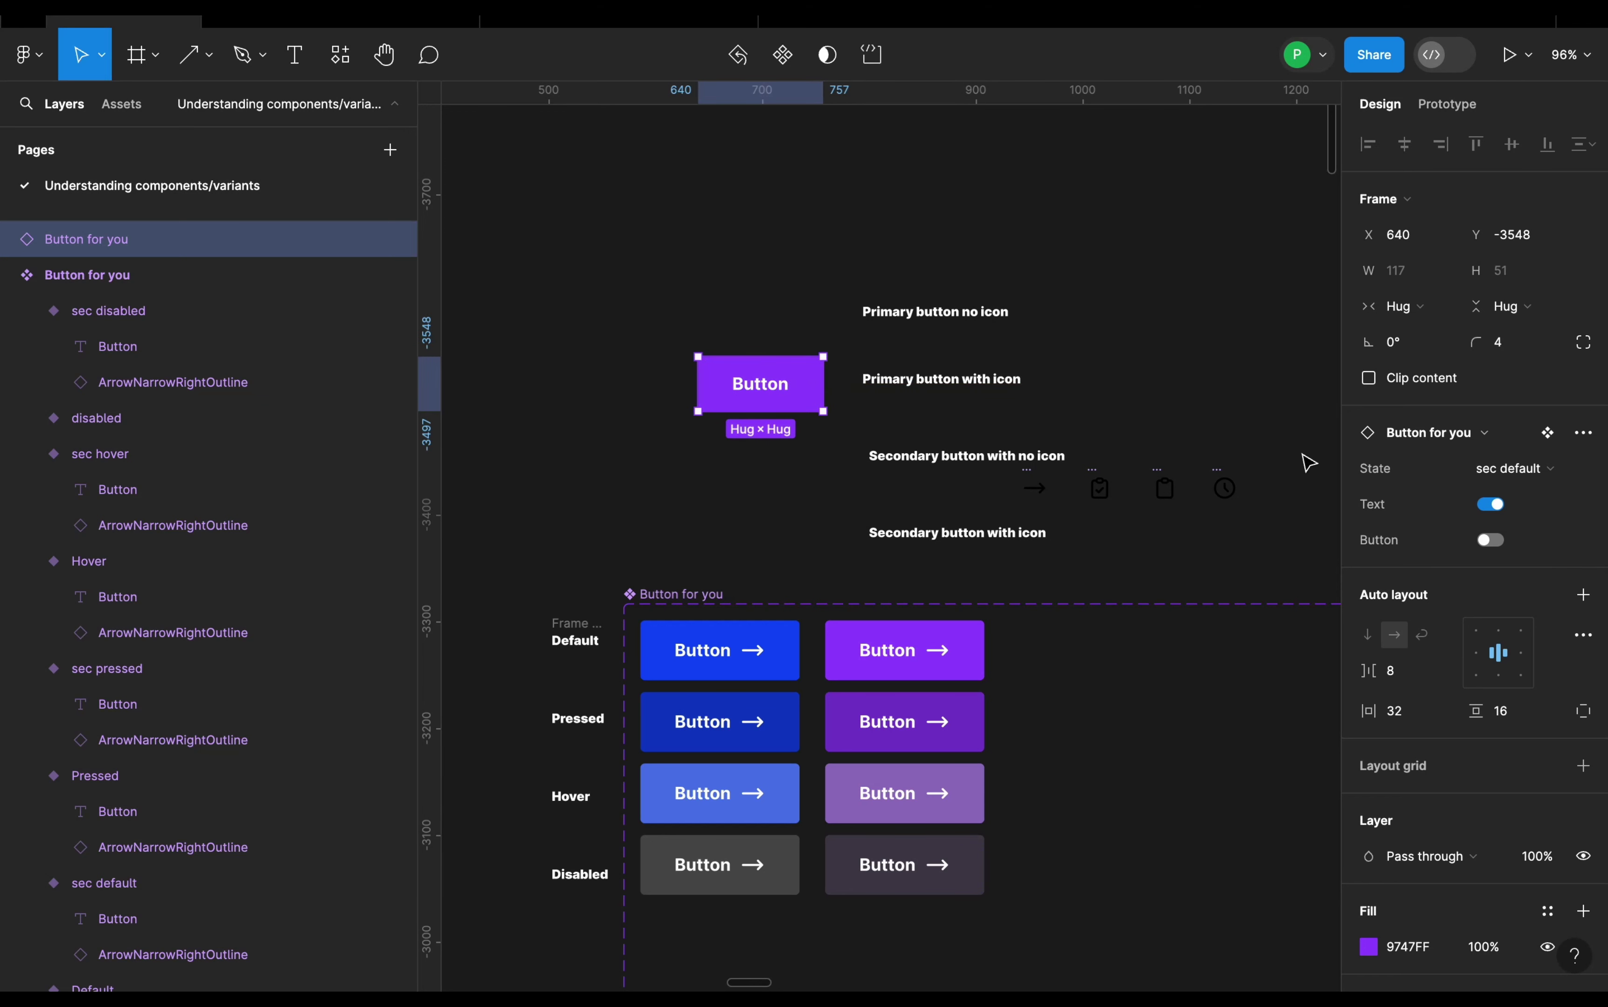
- Turn Button on for the instance and place it above the grid at X 593, Y -3493
click(1492, 541)
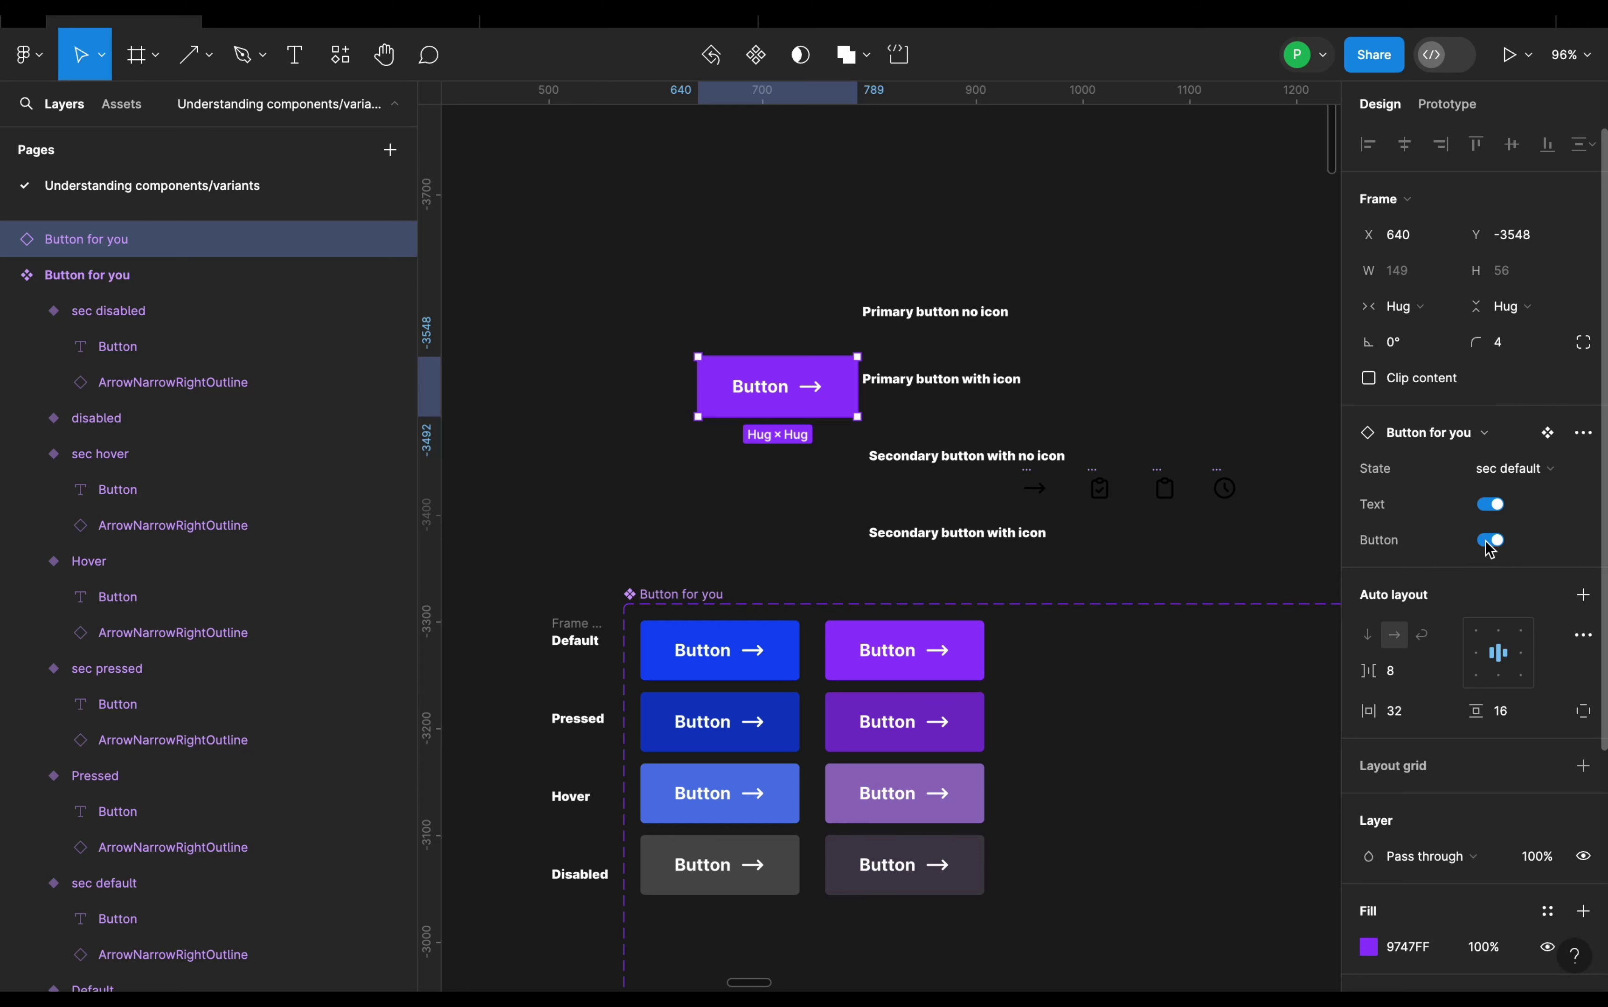
drag(773, 410, 736, 460)
scroll(735, 460, down, 1)
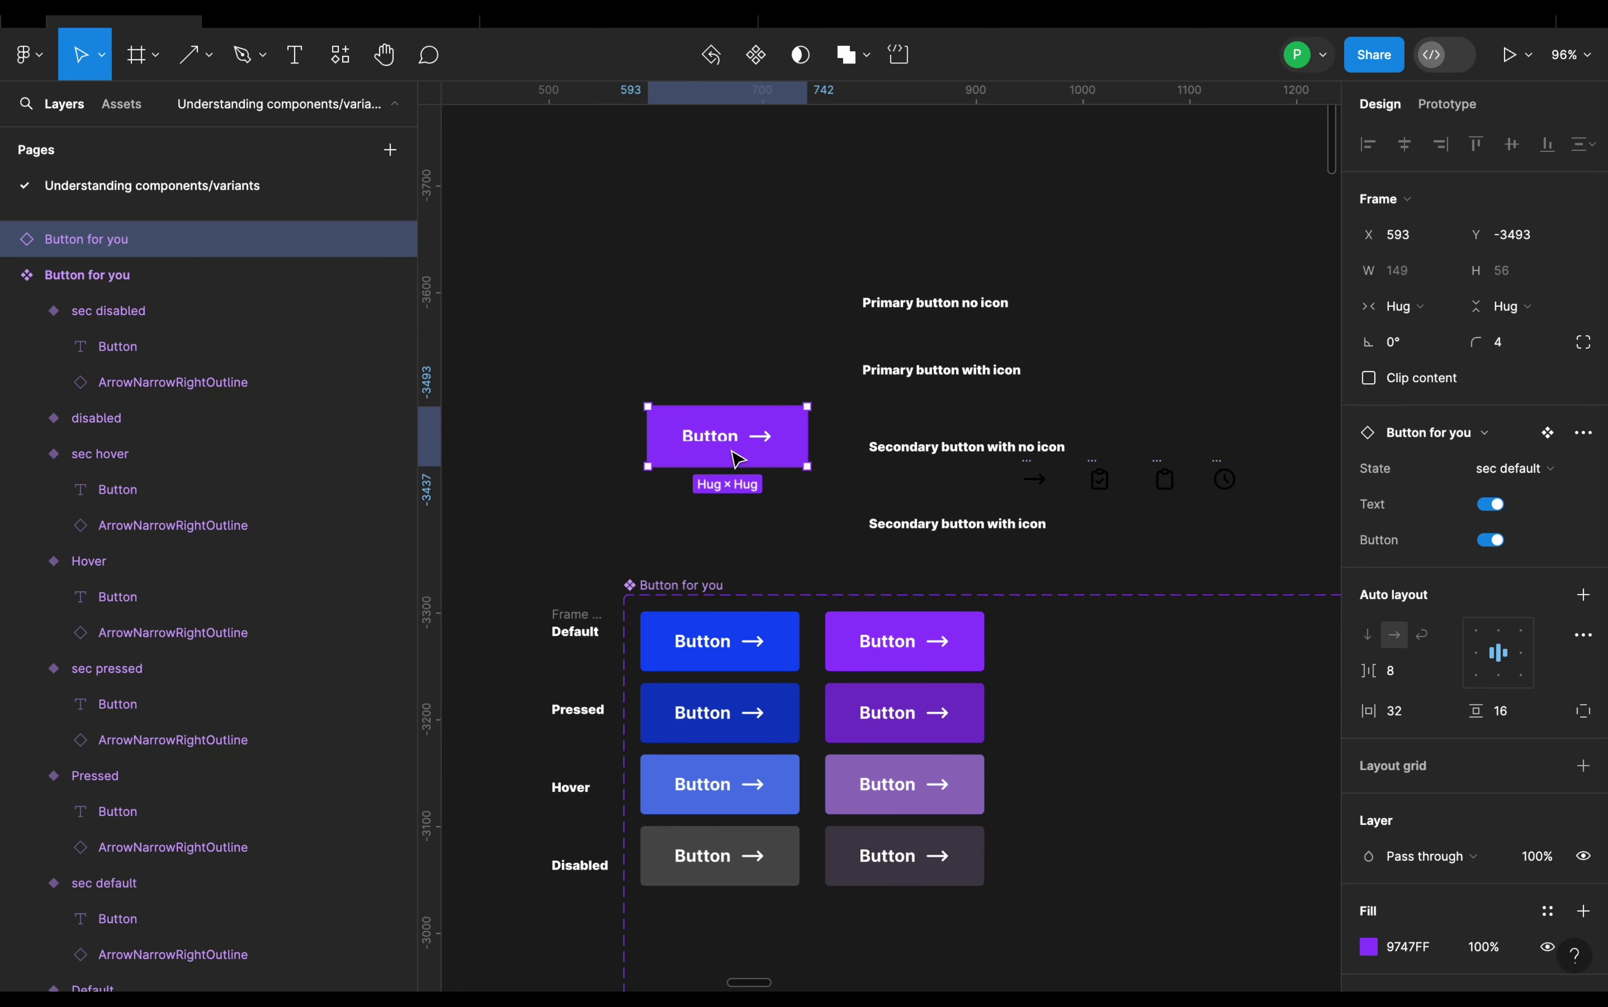
scroll(738, 460, down, 5)
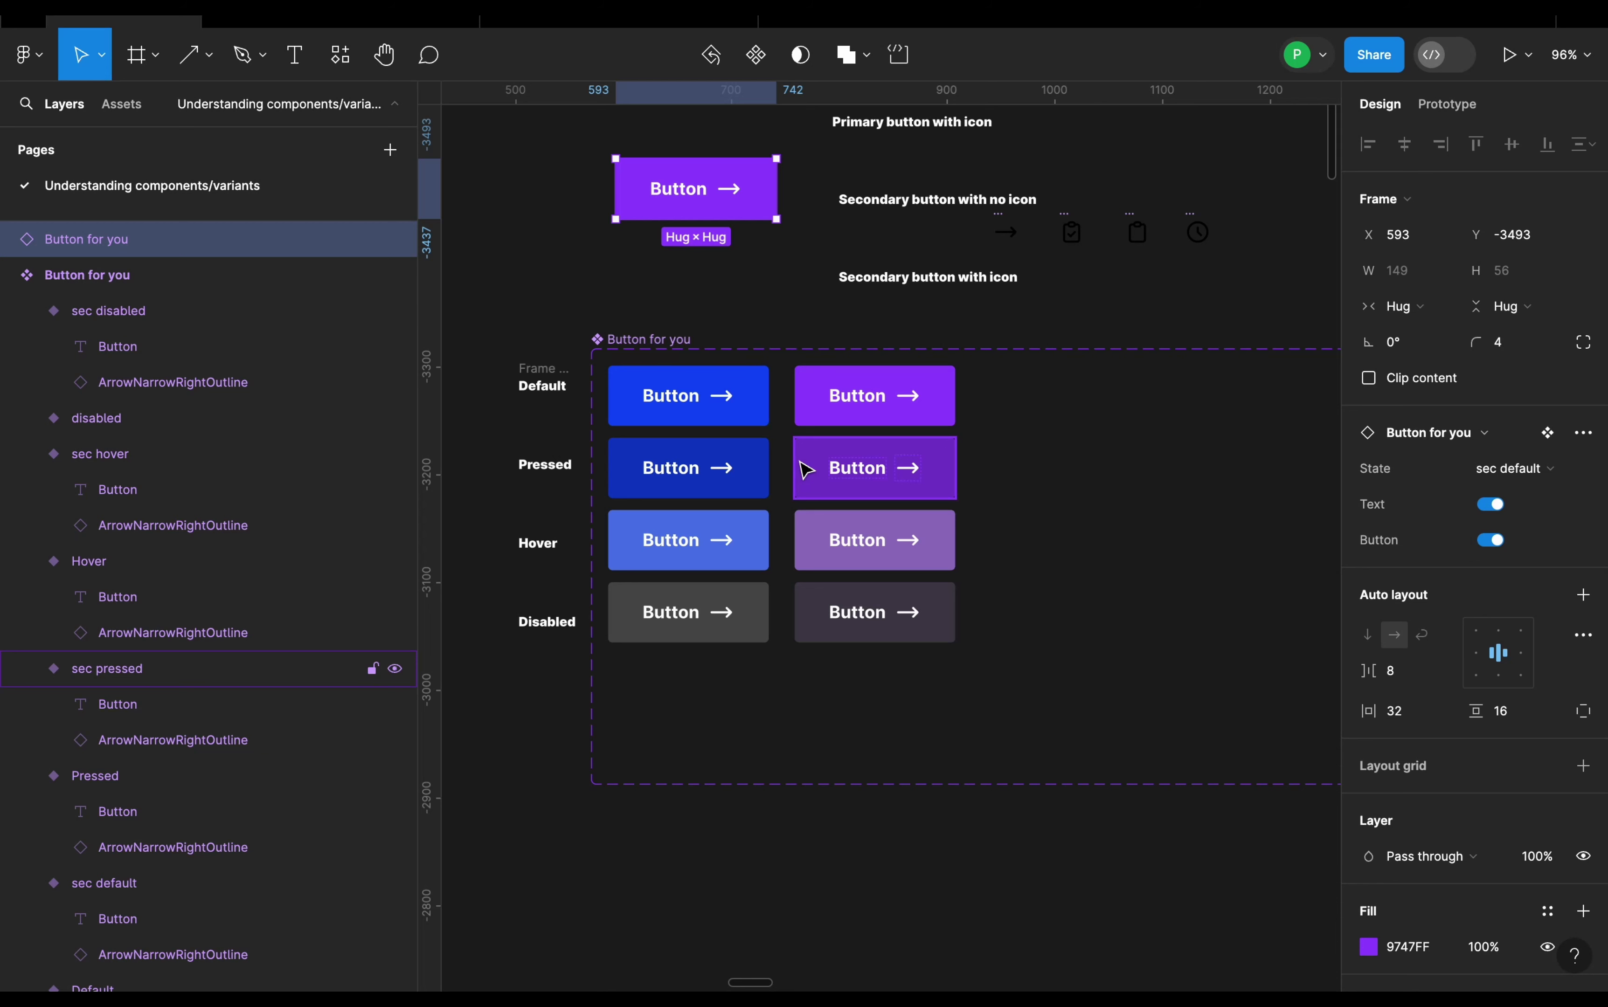
scroll(707, 506, up, 5)
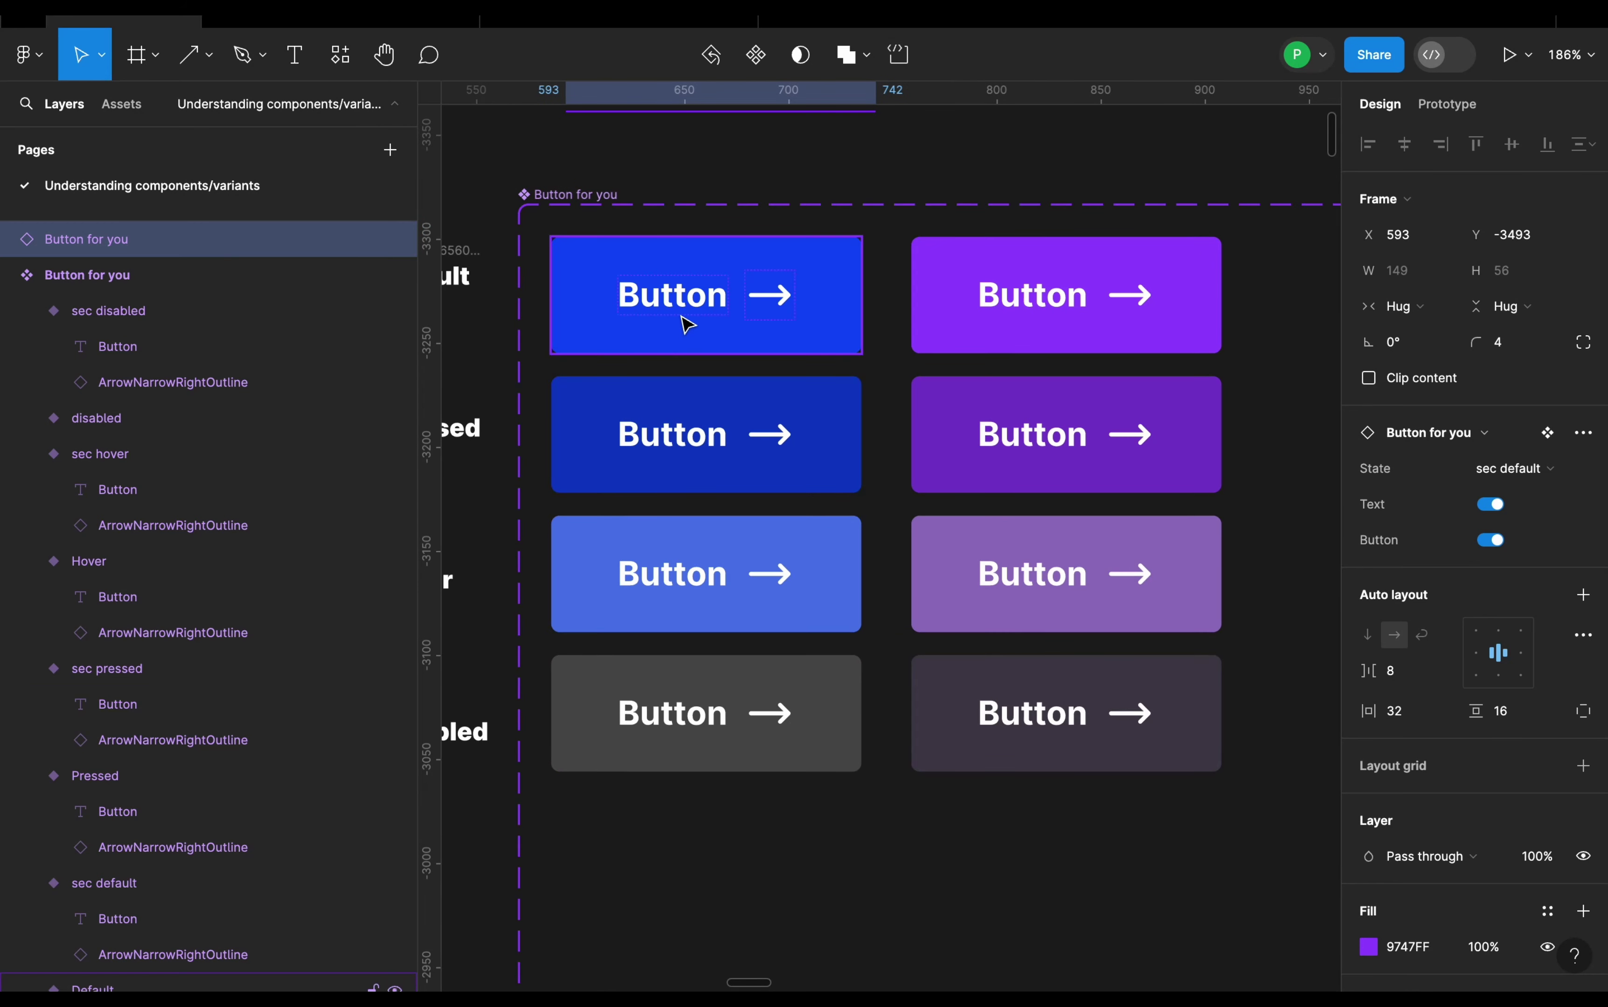
- Select the label text in all eight variants at once
click(686, 324)
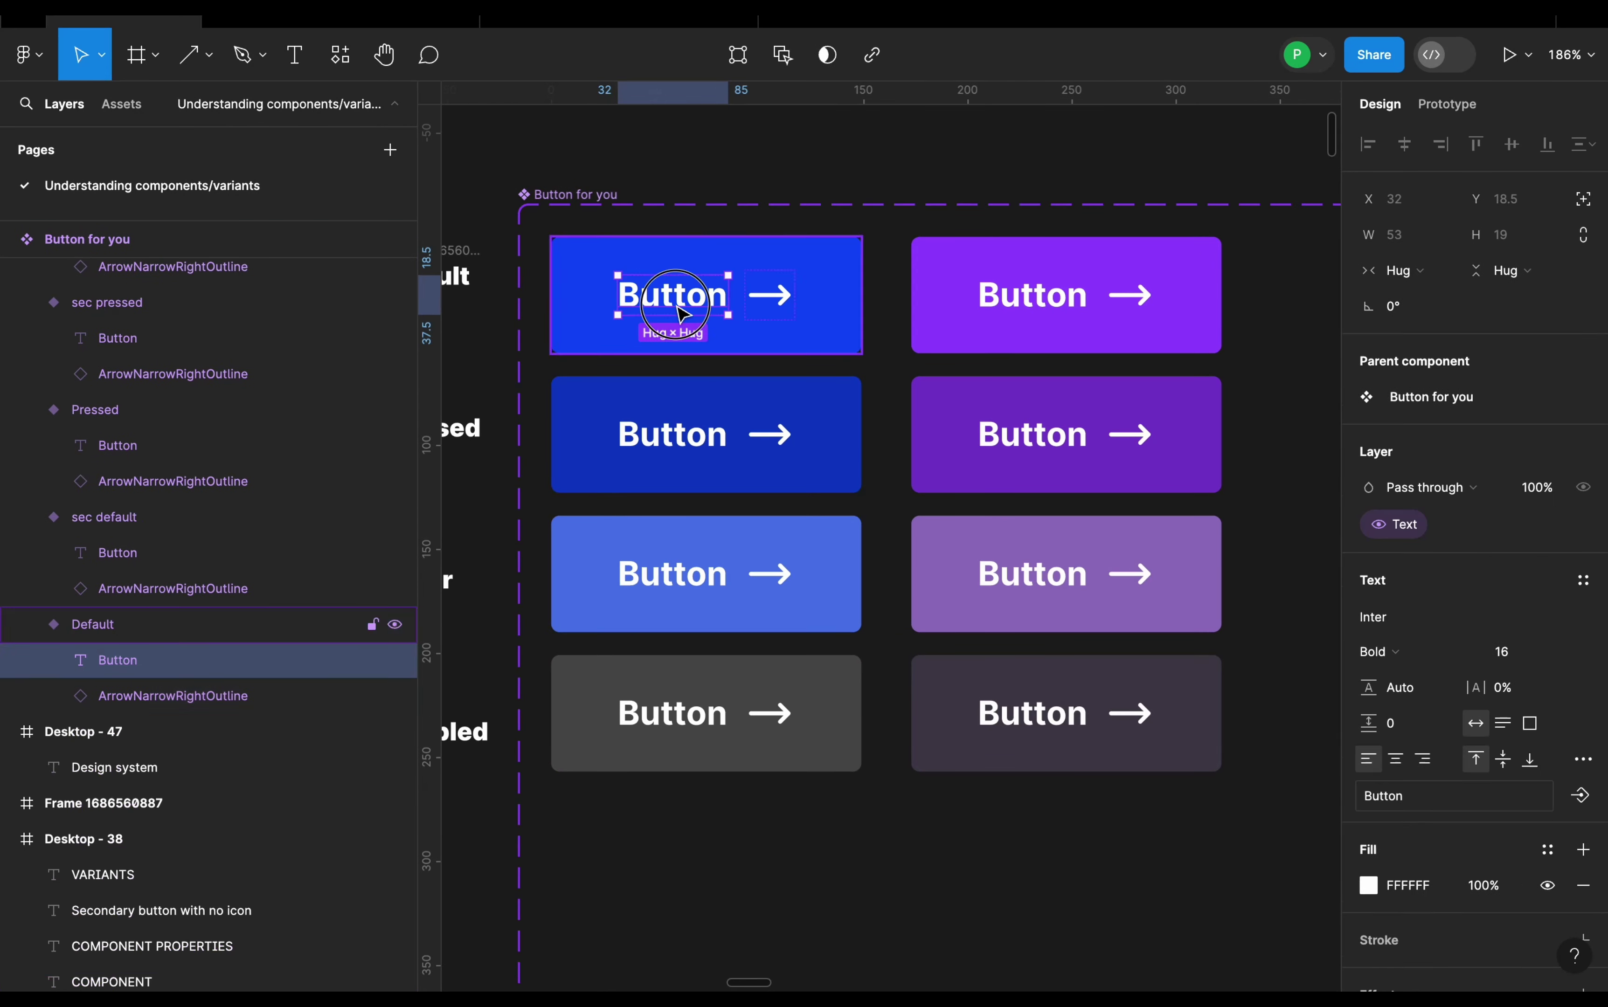
click(783, 56)
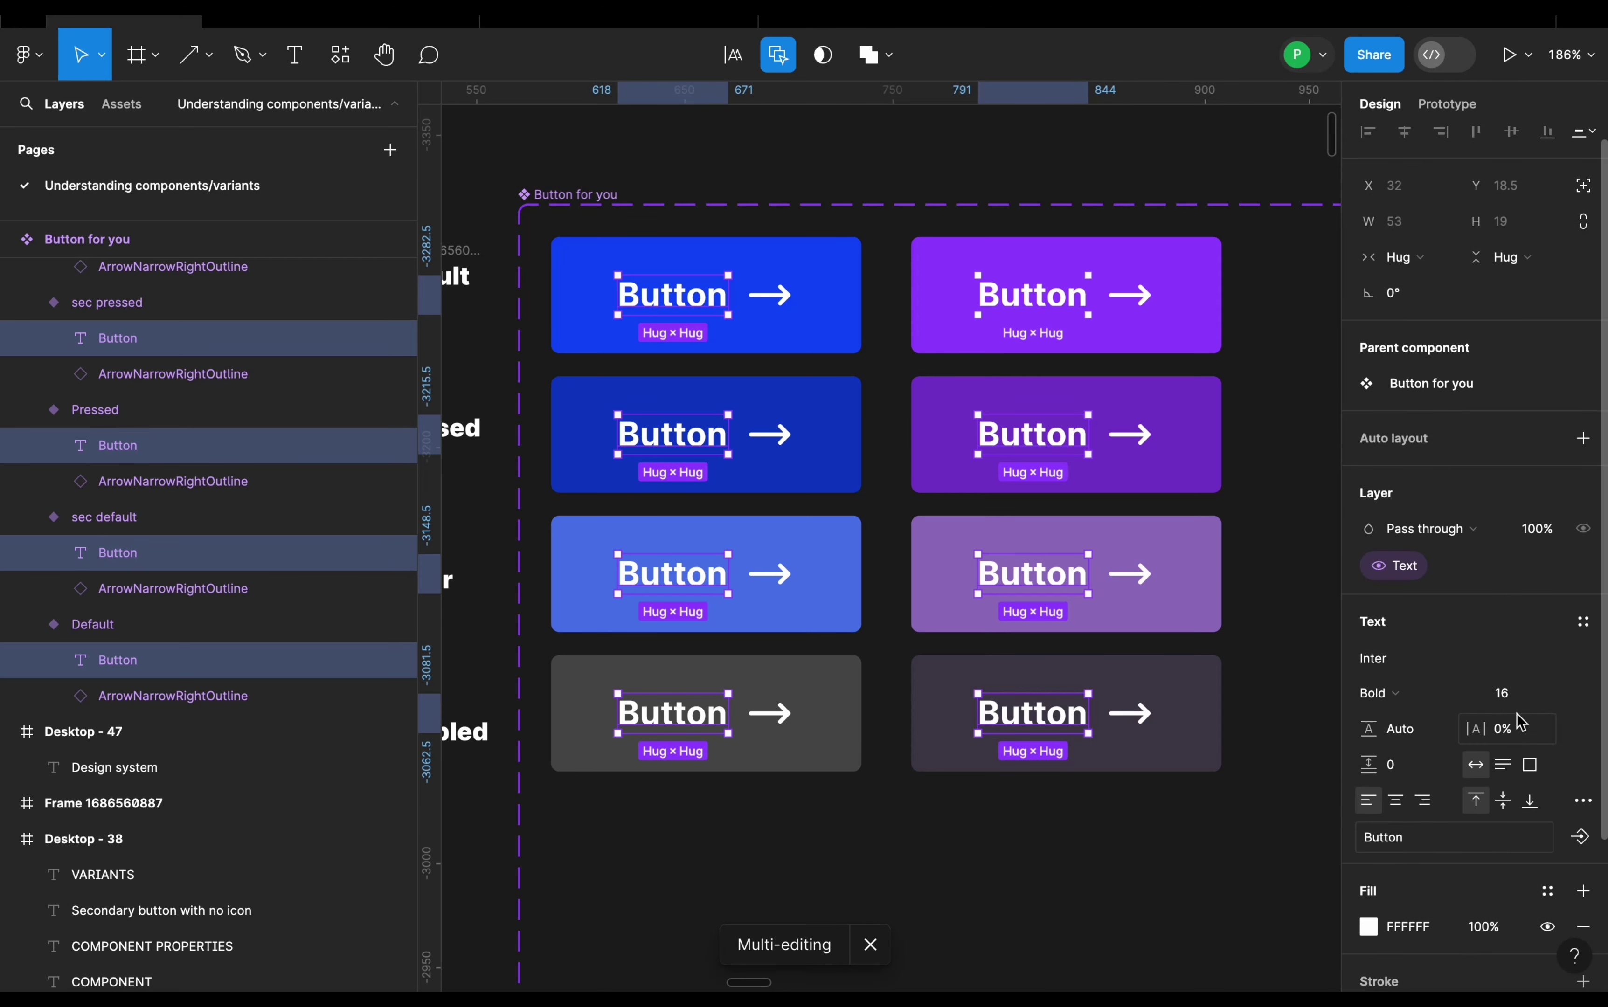
scroll(1517, 714, down, 5)
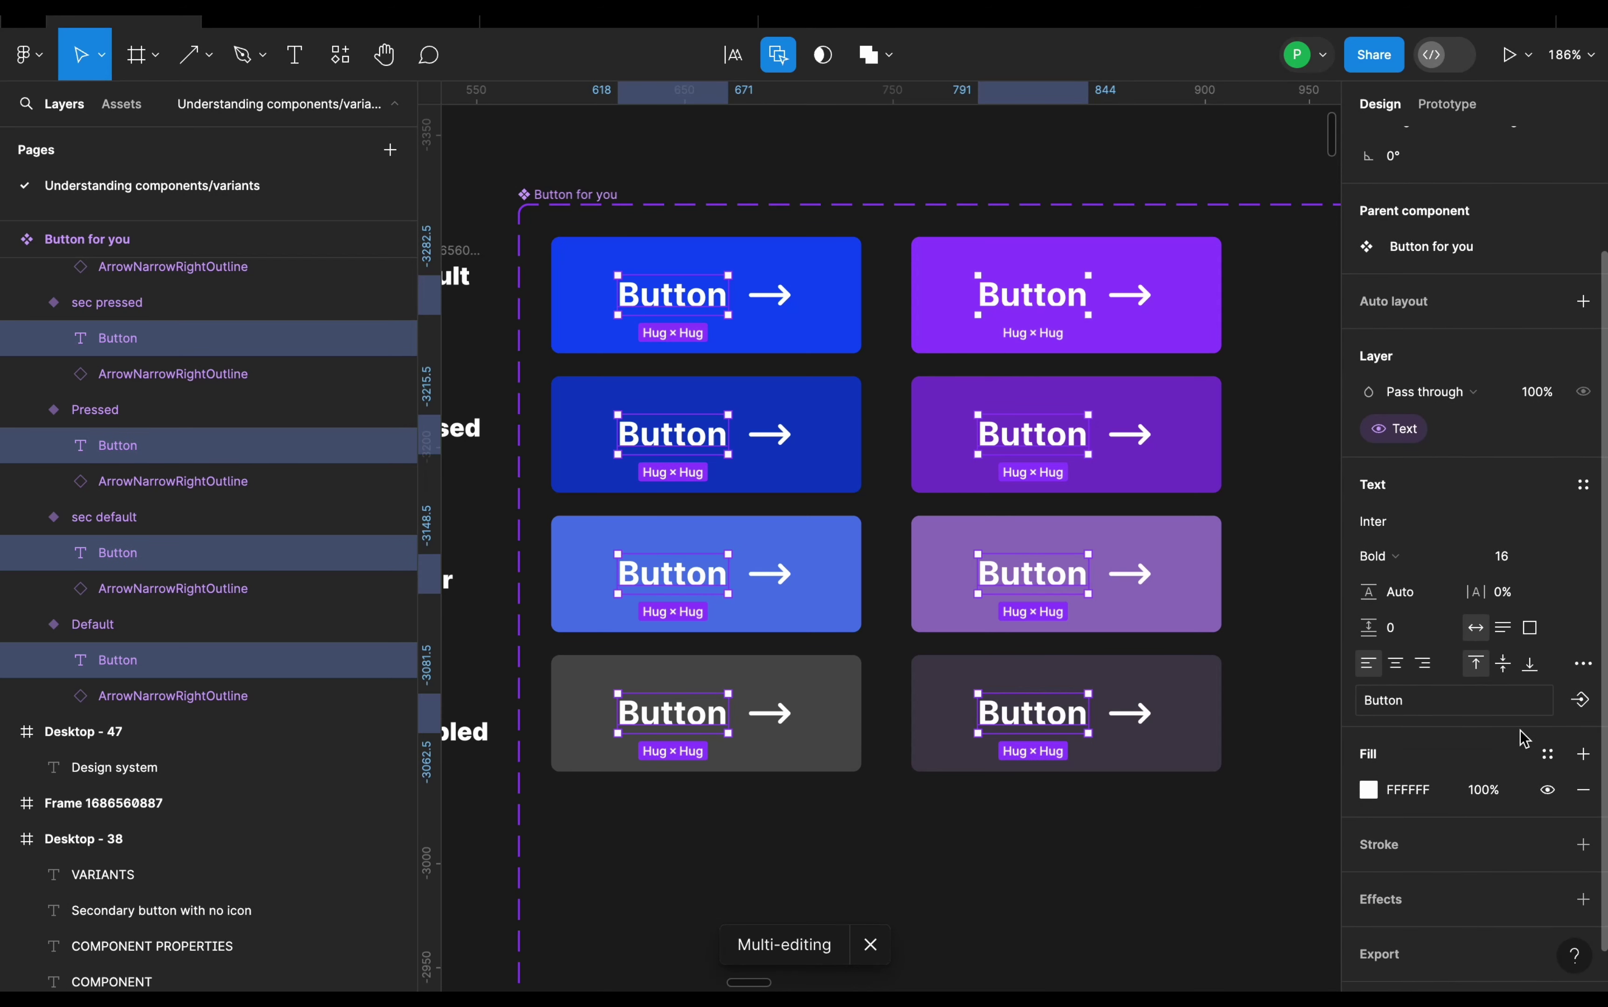
scroll(1495, 663, down, 1)
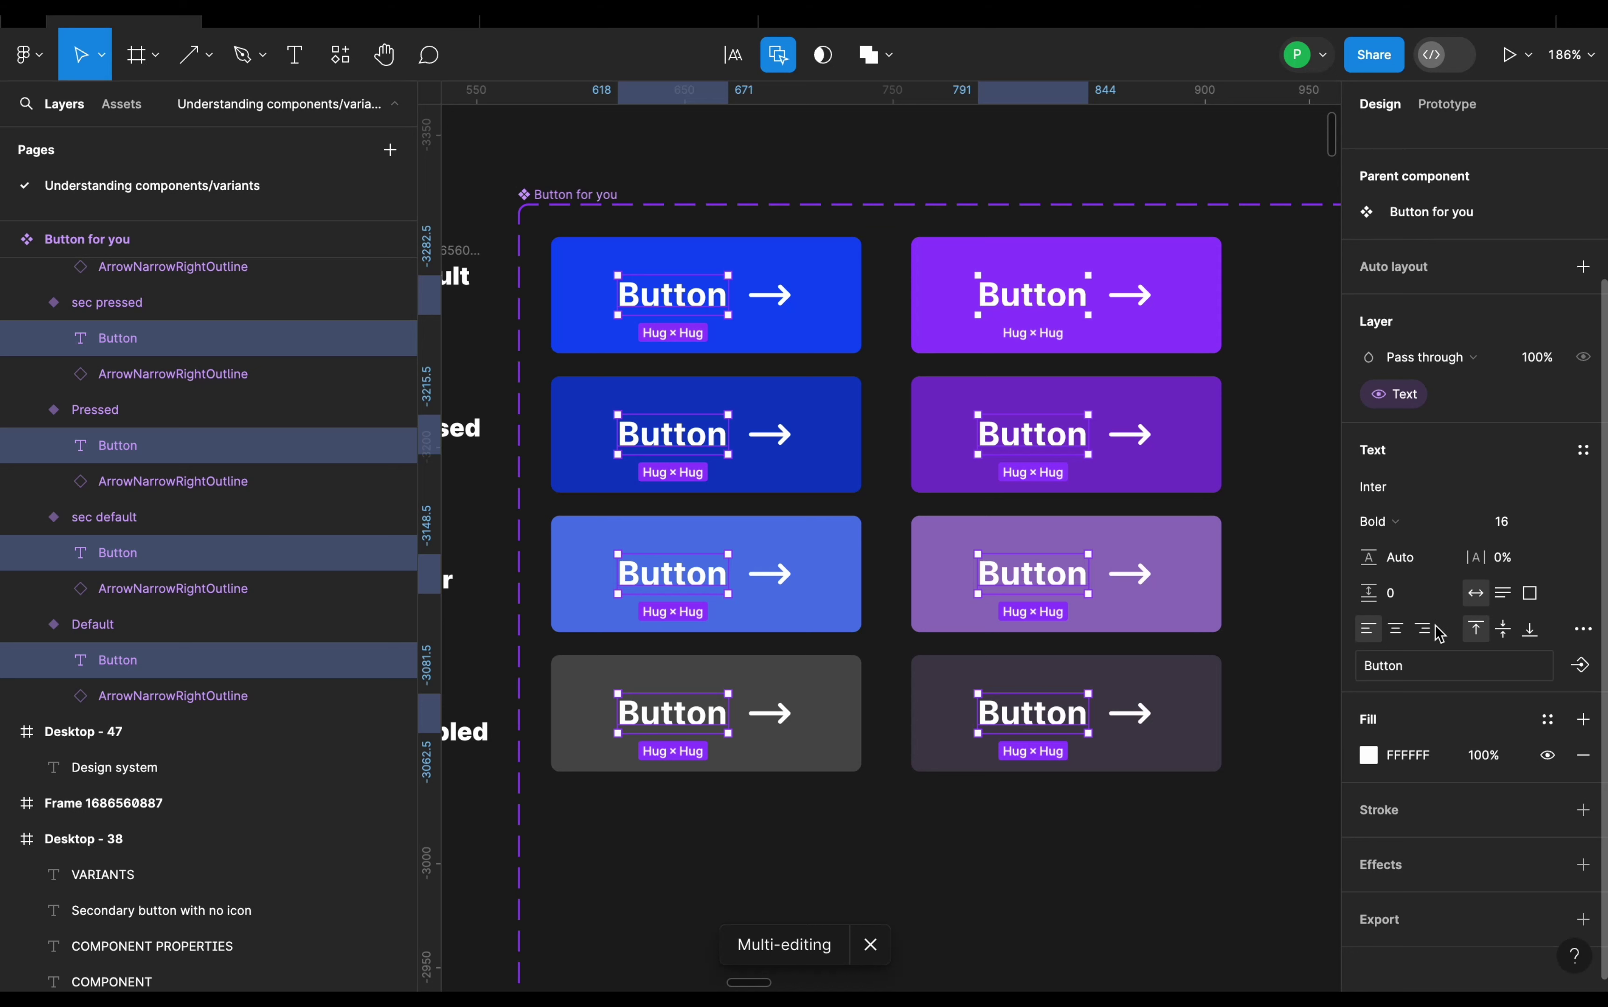
- Create a text property named Writing for the labels and exit multi-edit
click(1584, 669)
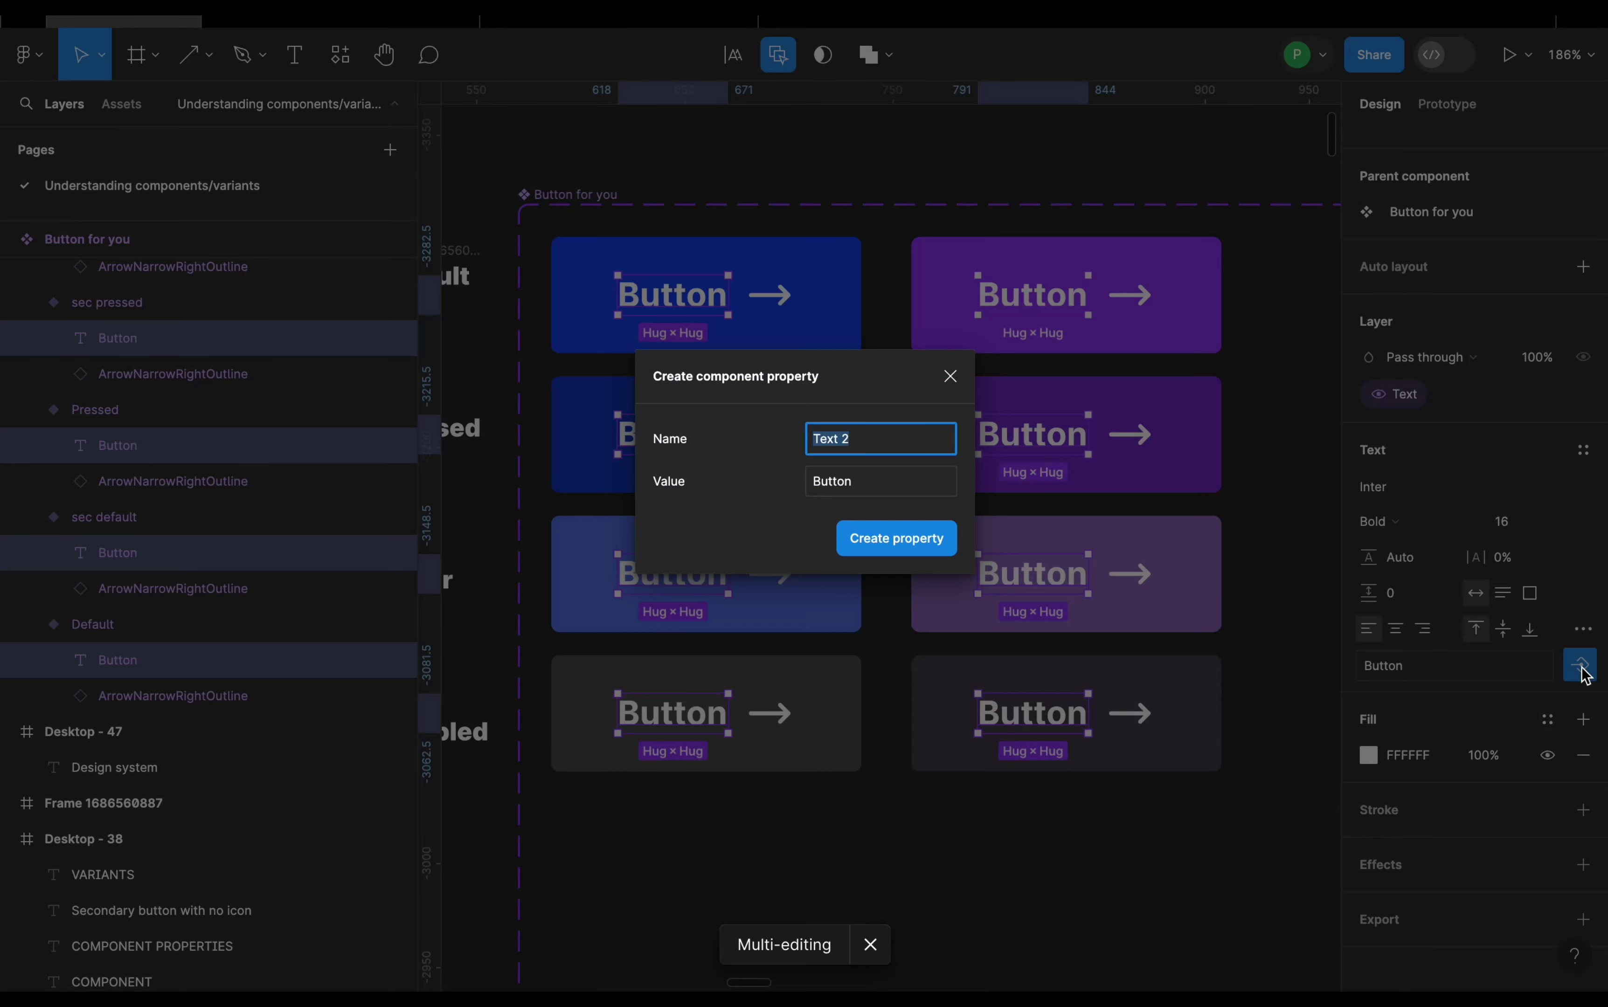
click(859, 453)
key(super+a)
key(BackSpace)
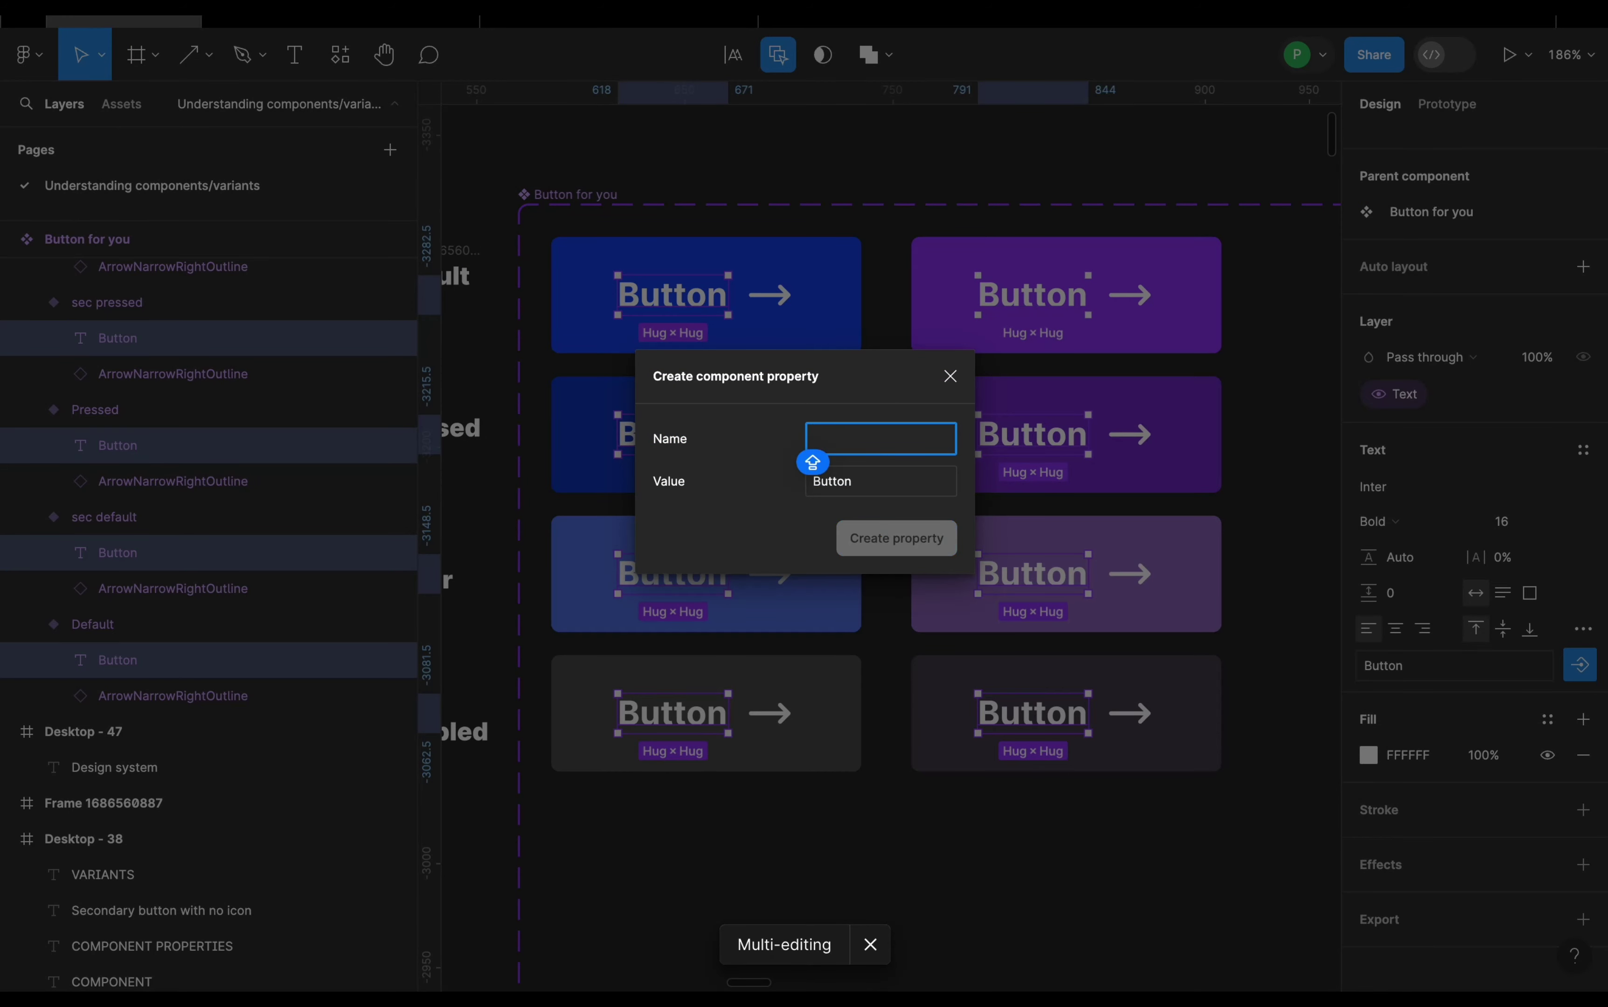
text(Text)
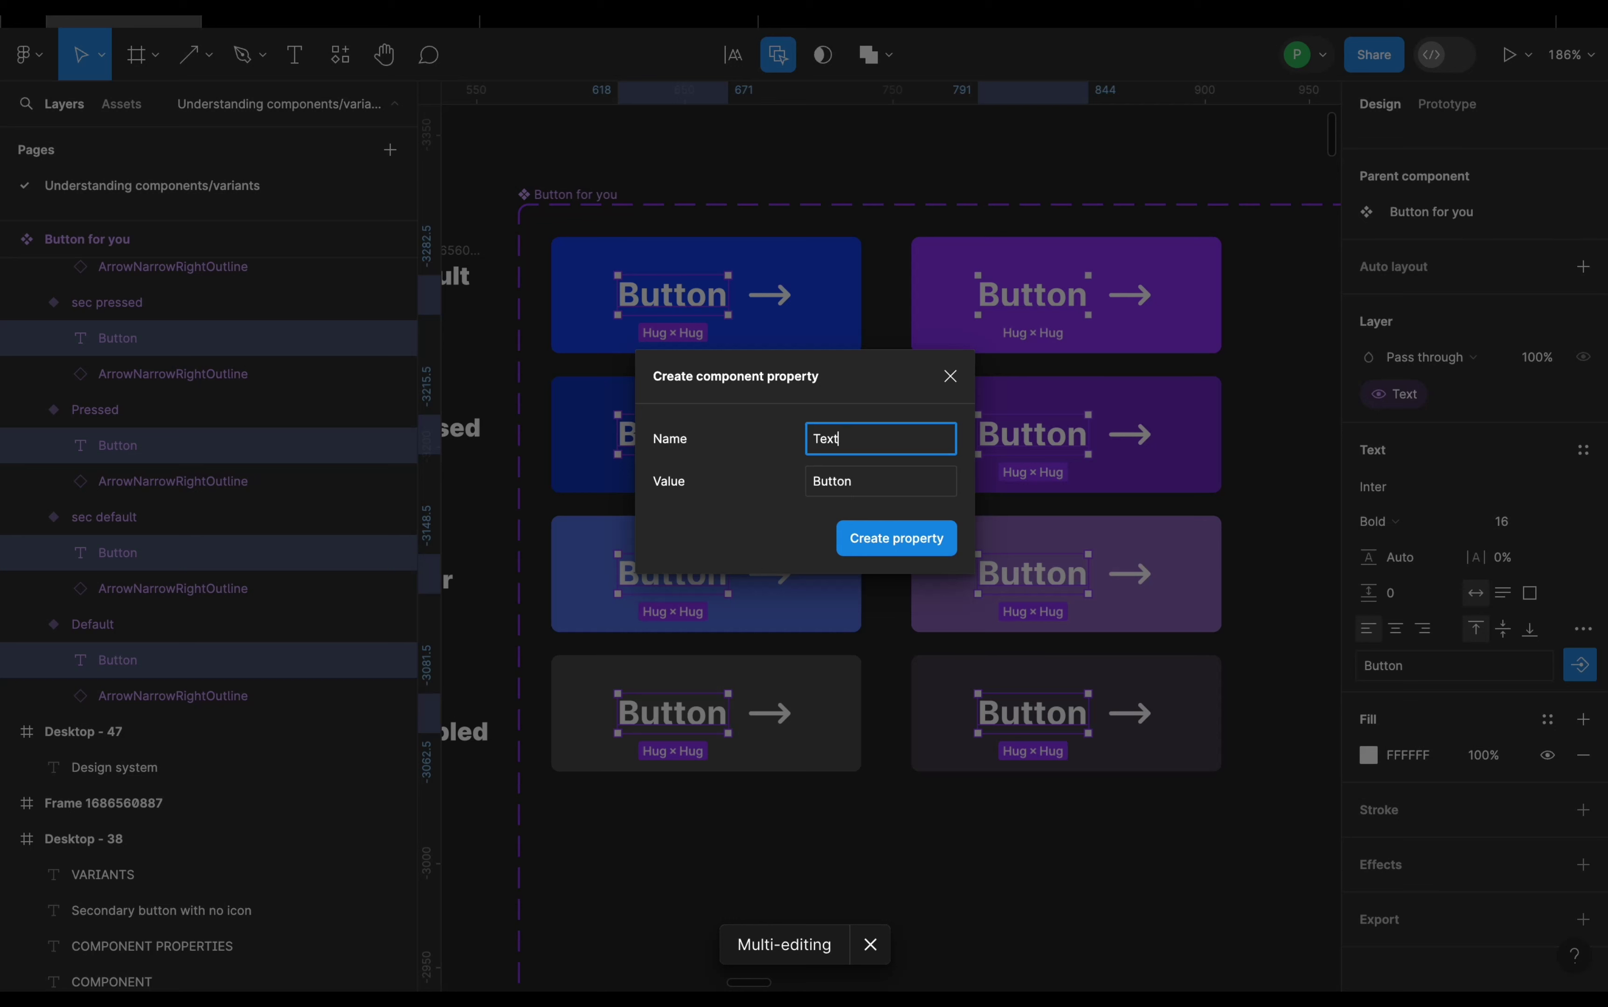
key(super+a)
key(BackSpace)
text(Wr)
click(922, 544)
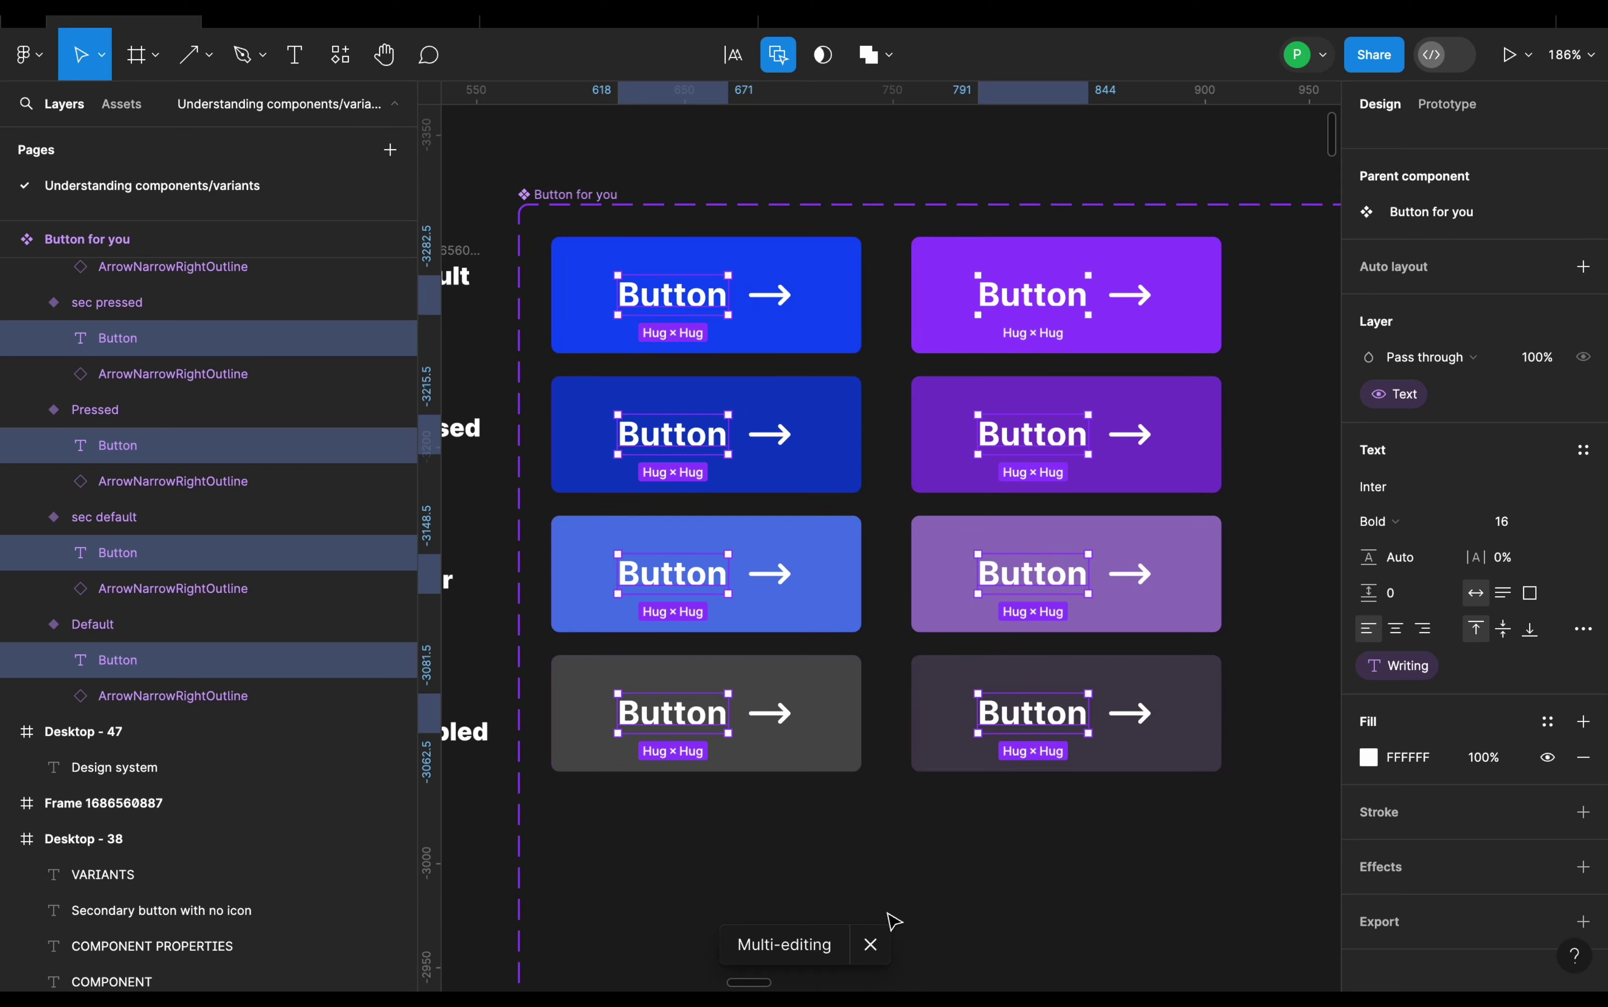
click(872, 949)
- Move the purple instance down toward the variant grid
click(899, 906)
scroll(872, 852, down, 3)
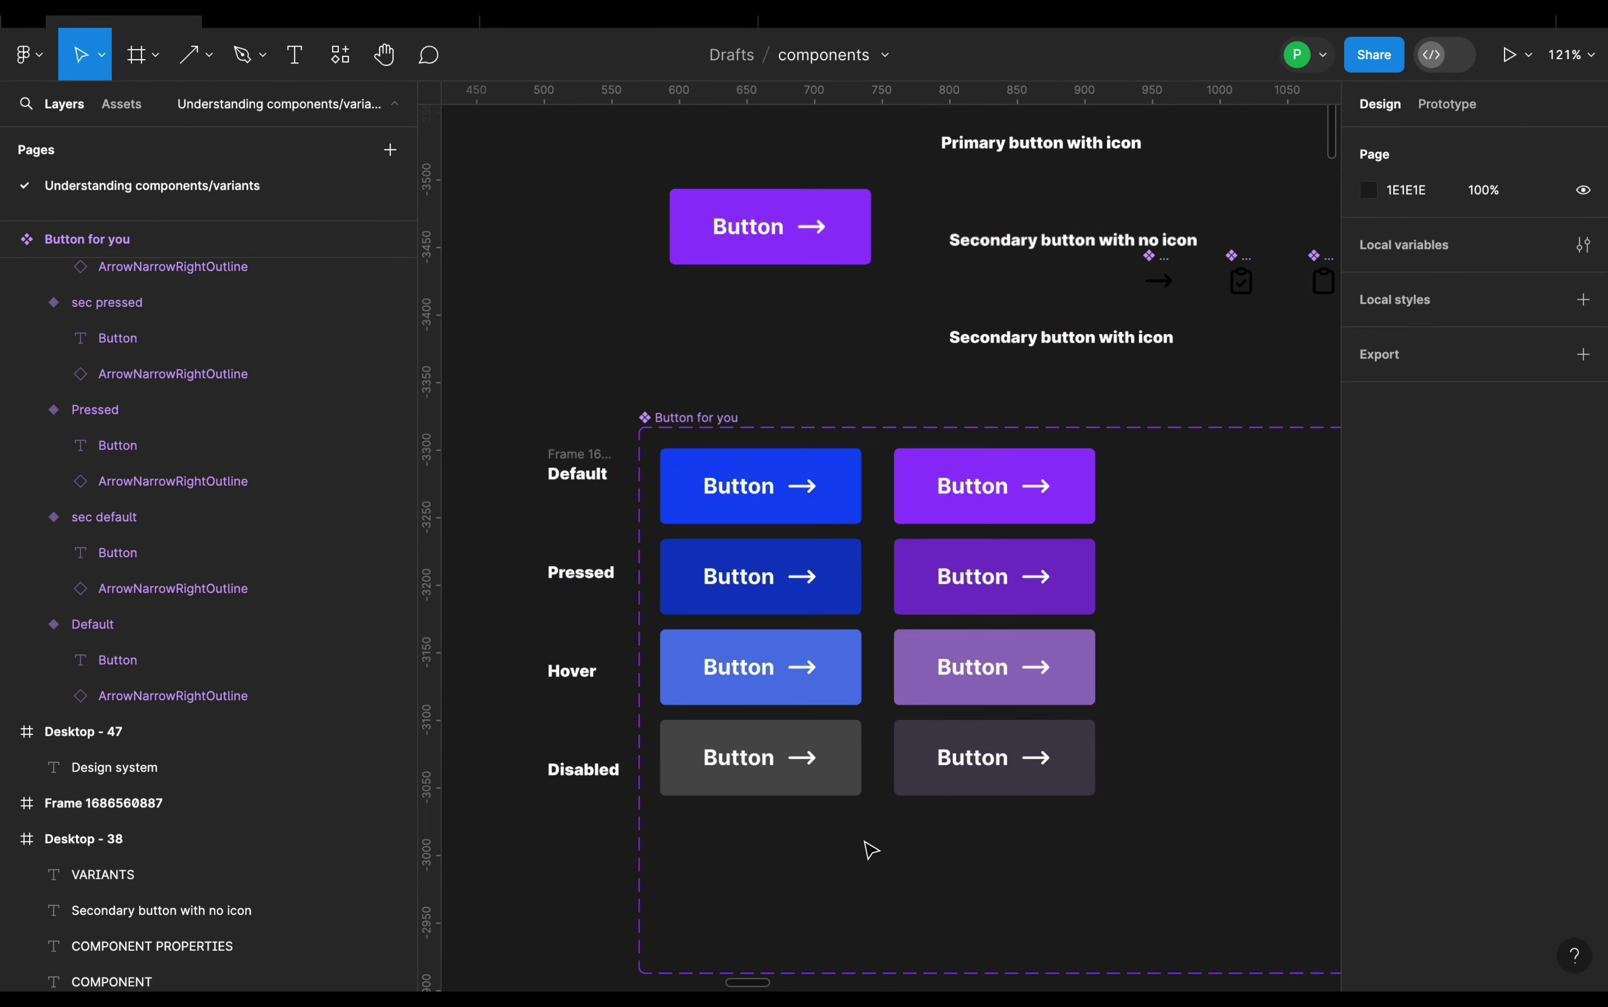
drag(845, 227, 840, 284)
drag(739, 286, 807, 326)
scroll(753, 356, up, 2)
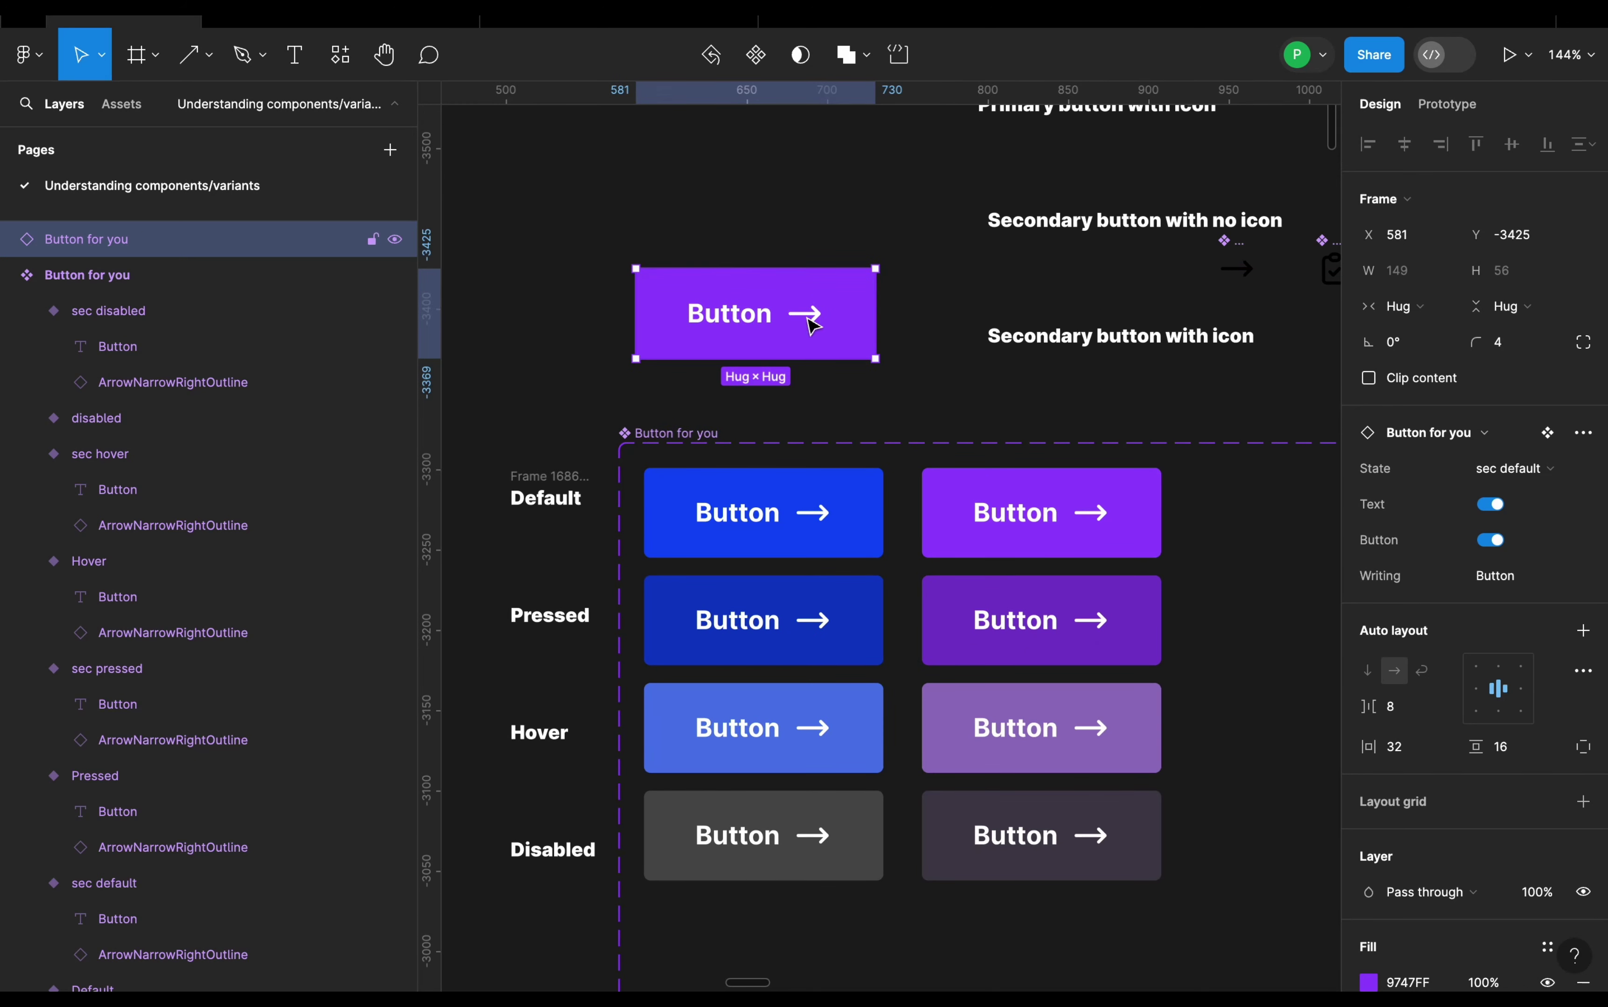
- Place a new blue Button for you instance from local components above it
click(122, 104)
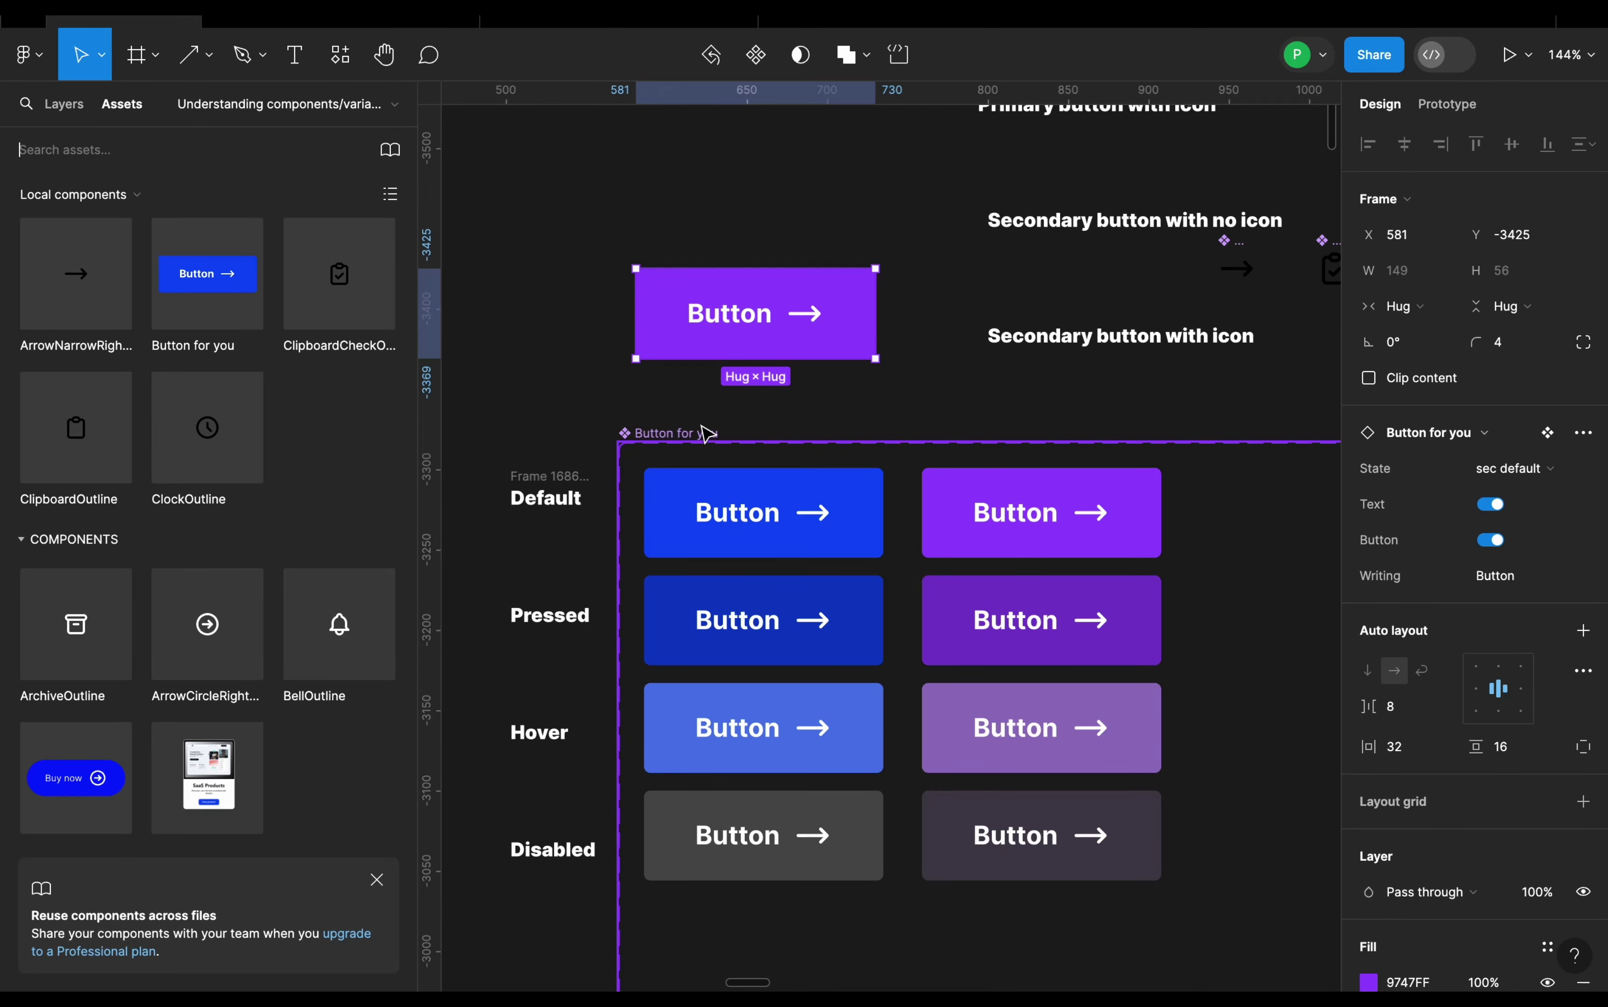
drag(250, 250, 771, 191)
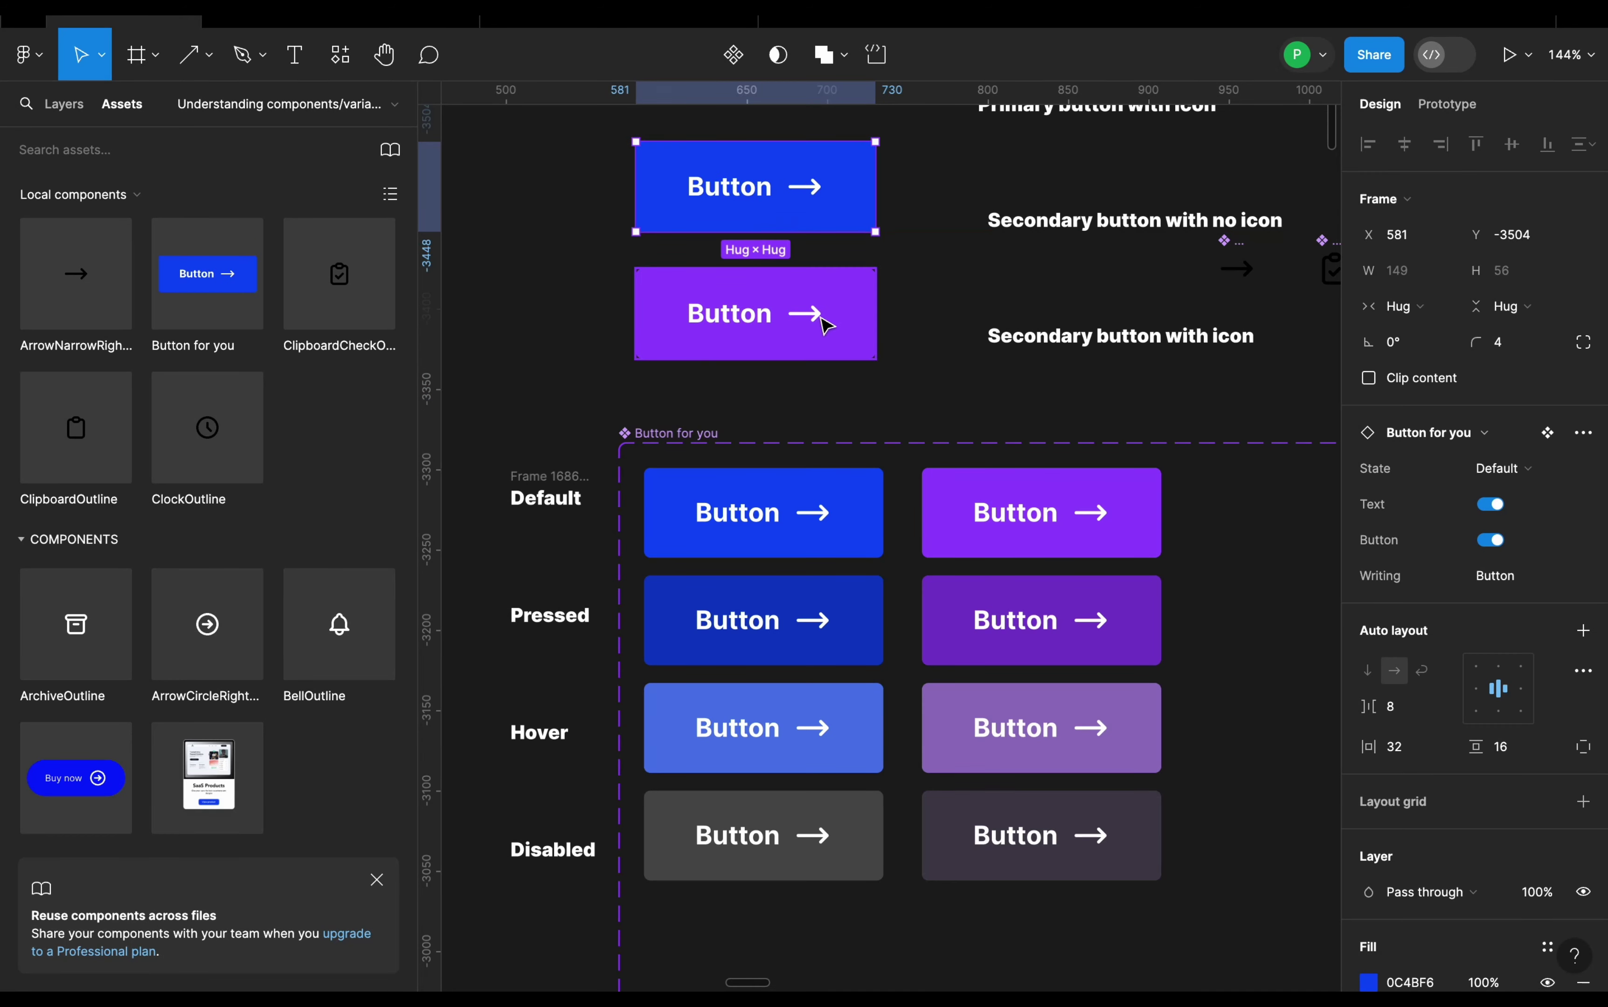
click(826, 324)
scroll(675, 356, down, 3)
click(793, 213)
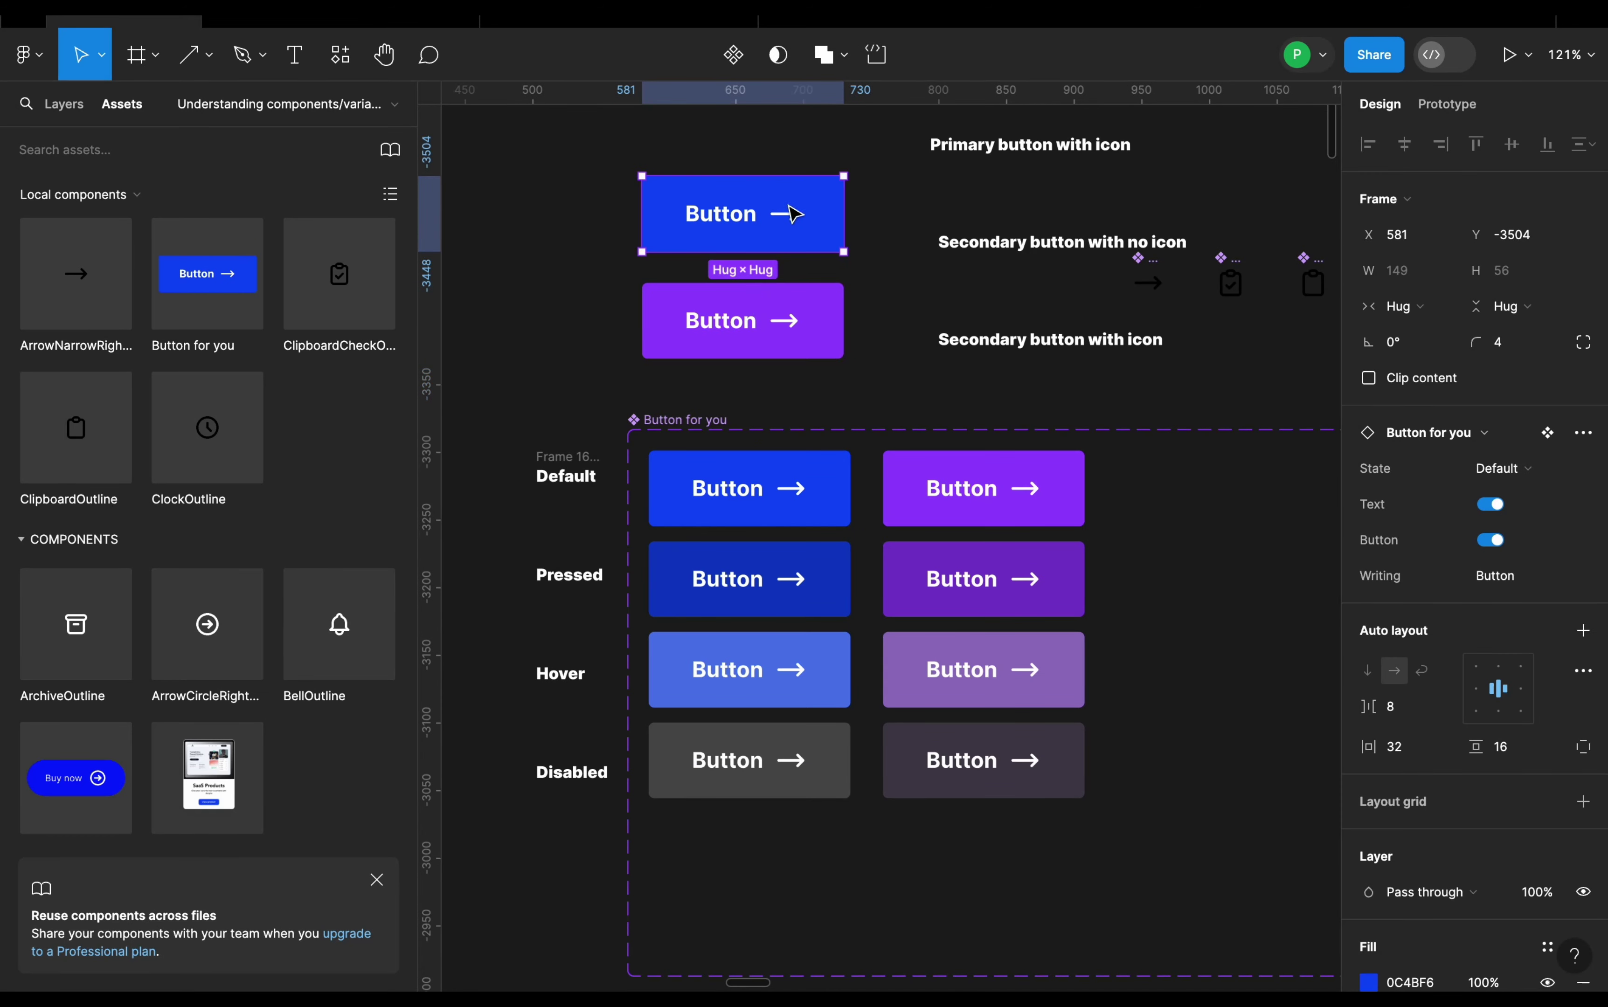
- Nudge the purple button lower and select the Button for you component set
click(832, 340)
scroll(1543, 712, down, 5)
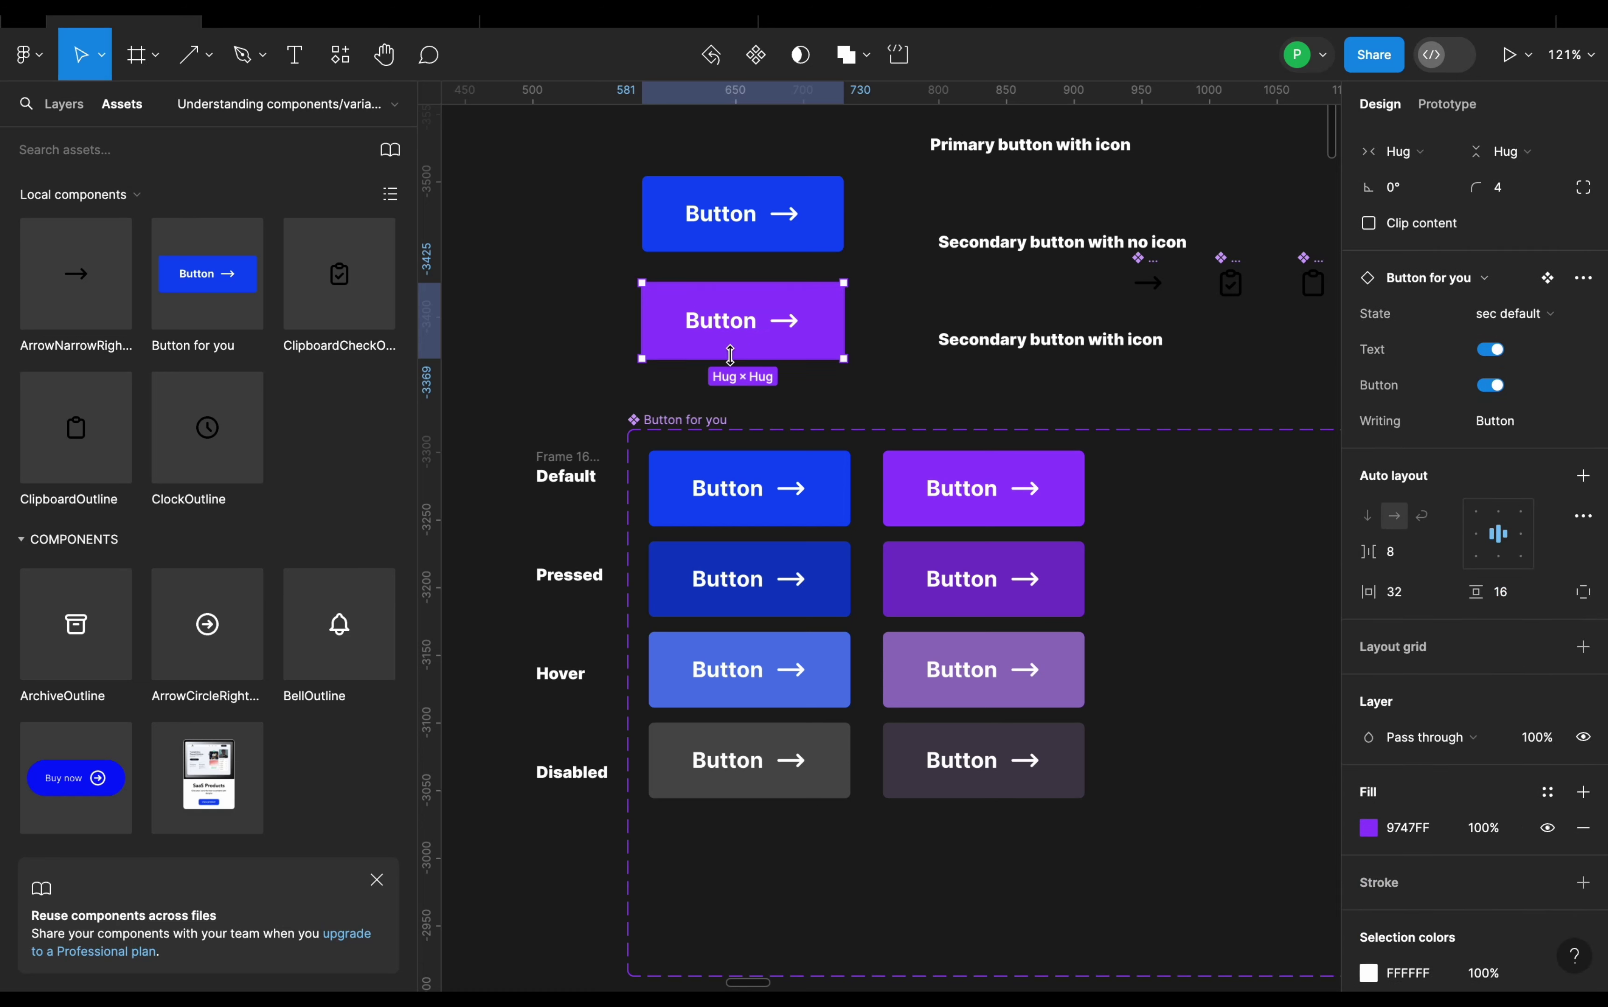
click(750, 327)
drag(756, 336, 764, 344)
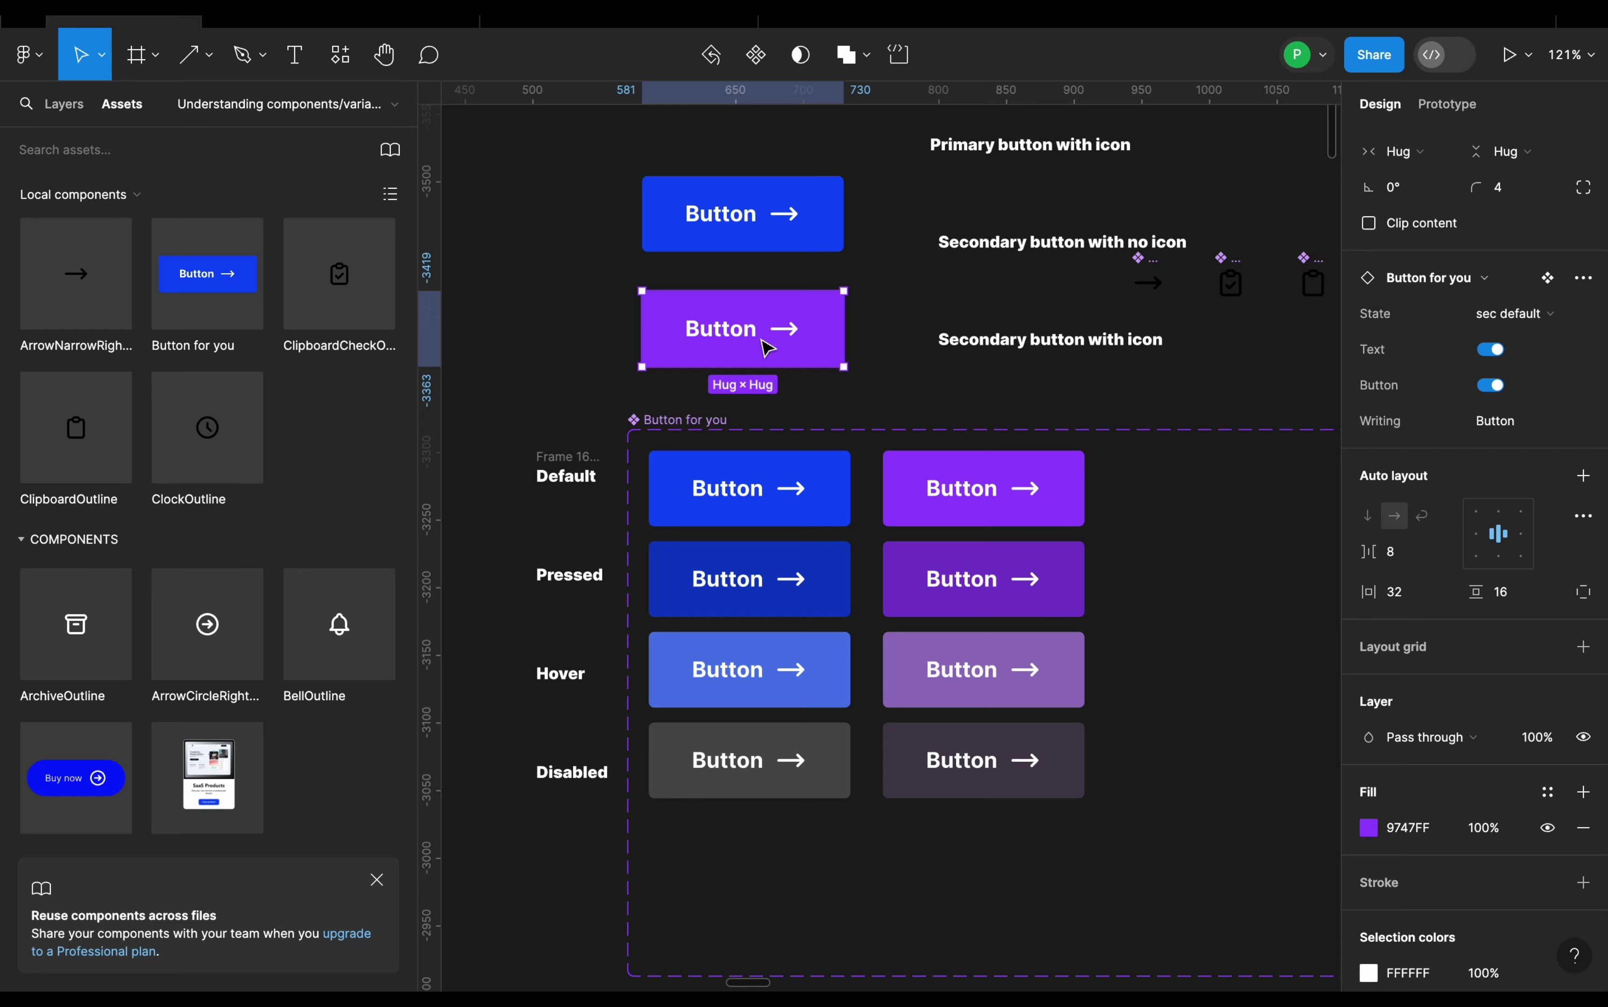
click(710, 420)
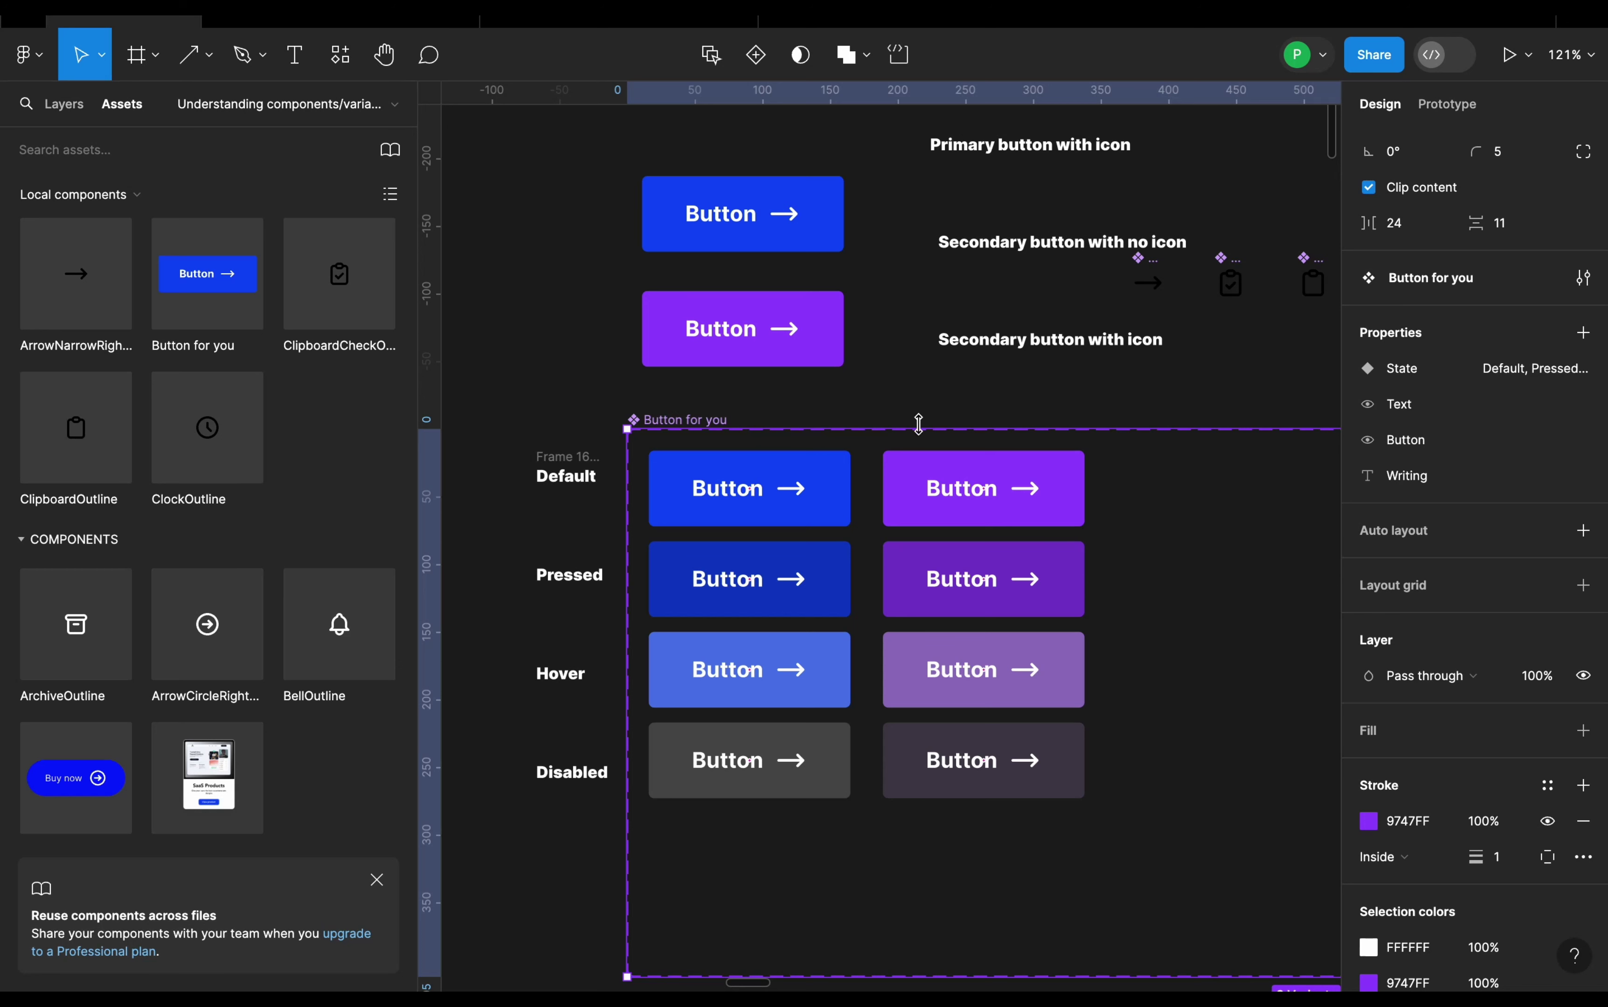
- Set the purple instance's Writing property to 'Hello dreams'
click(787, 364)
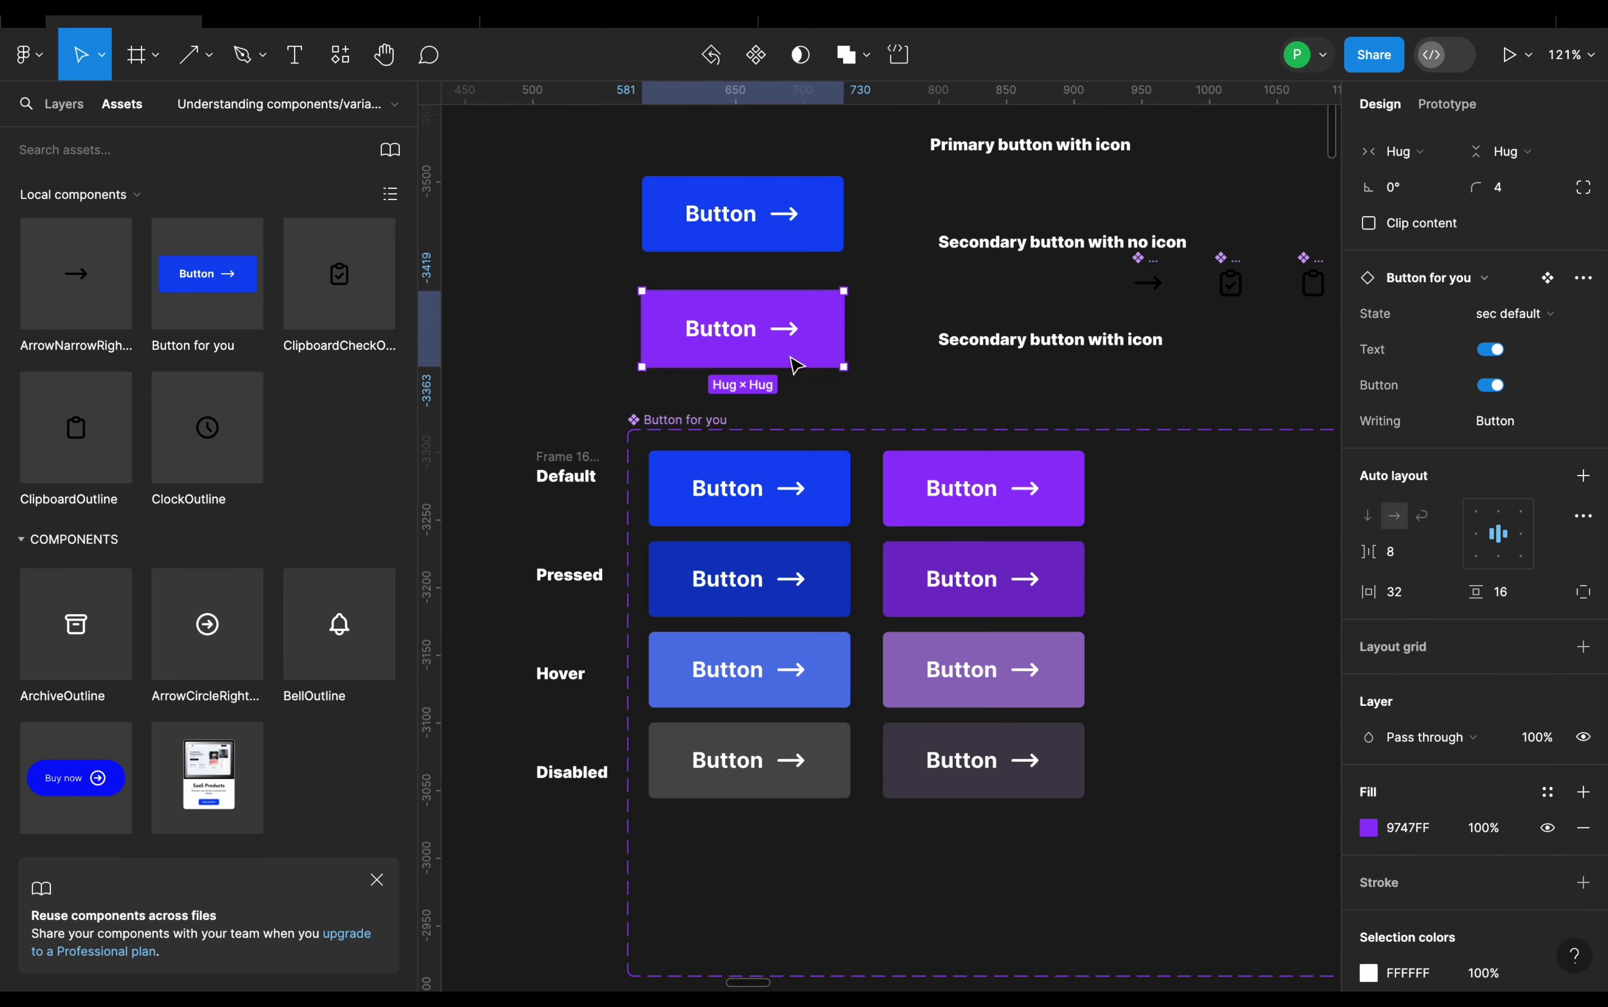
click(1527, 426)
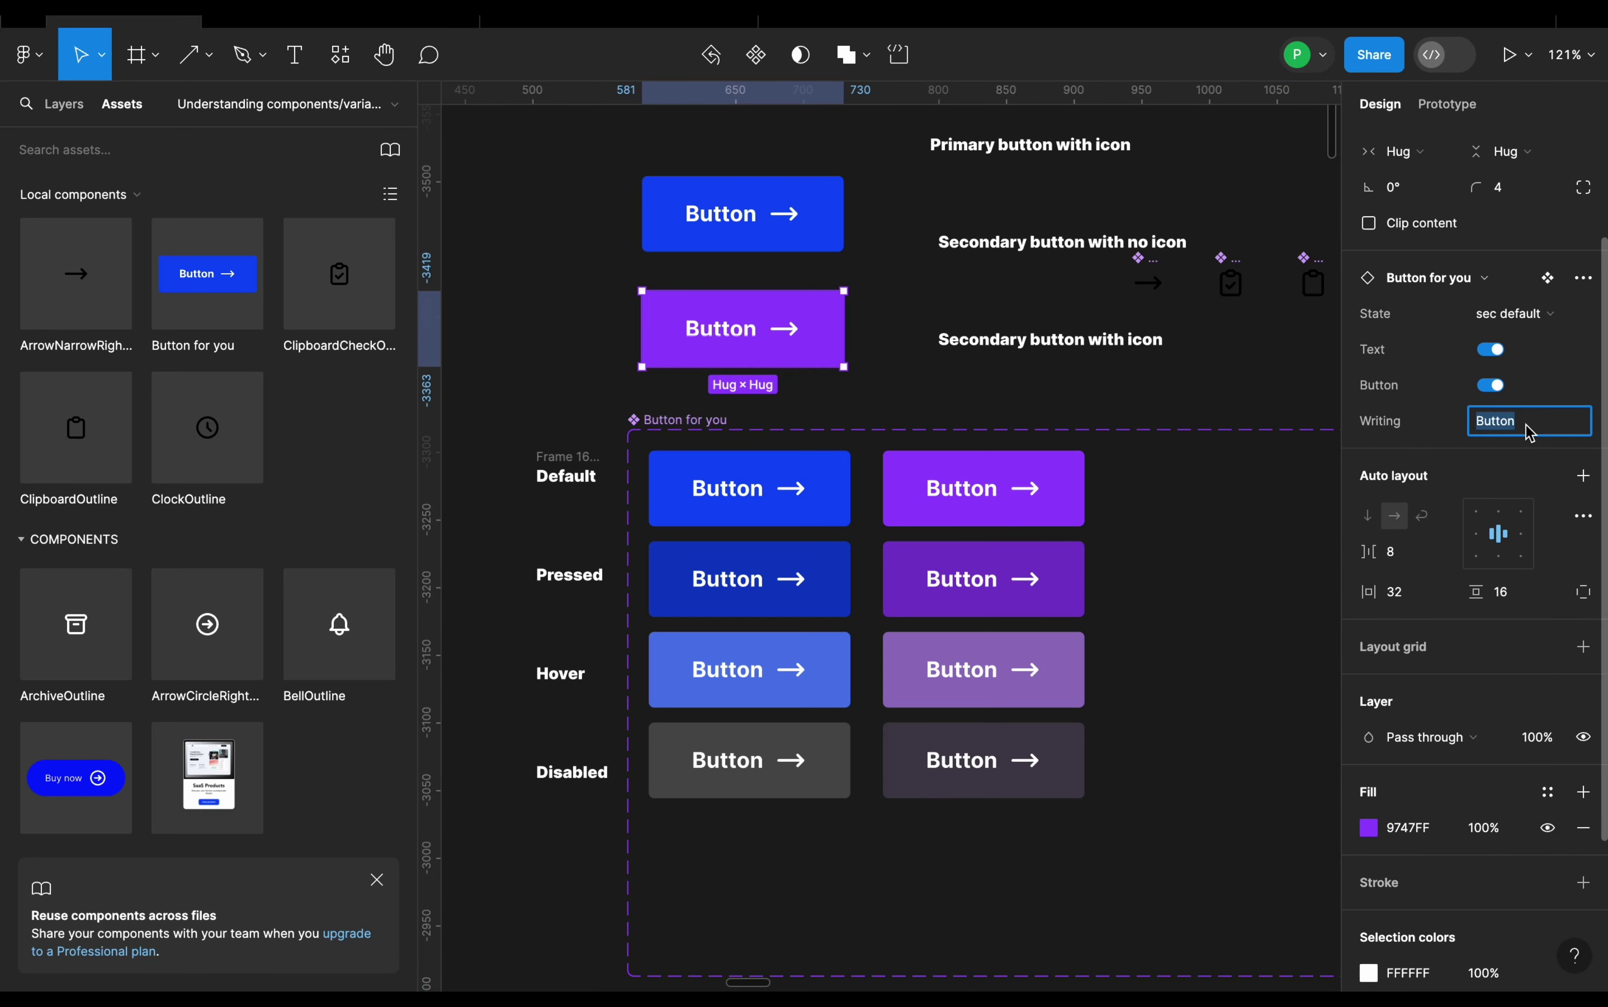
text(Hello dreams)
key(Return)
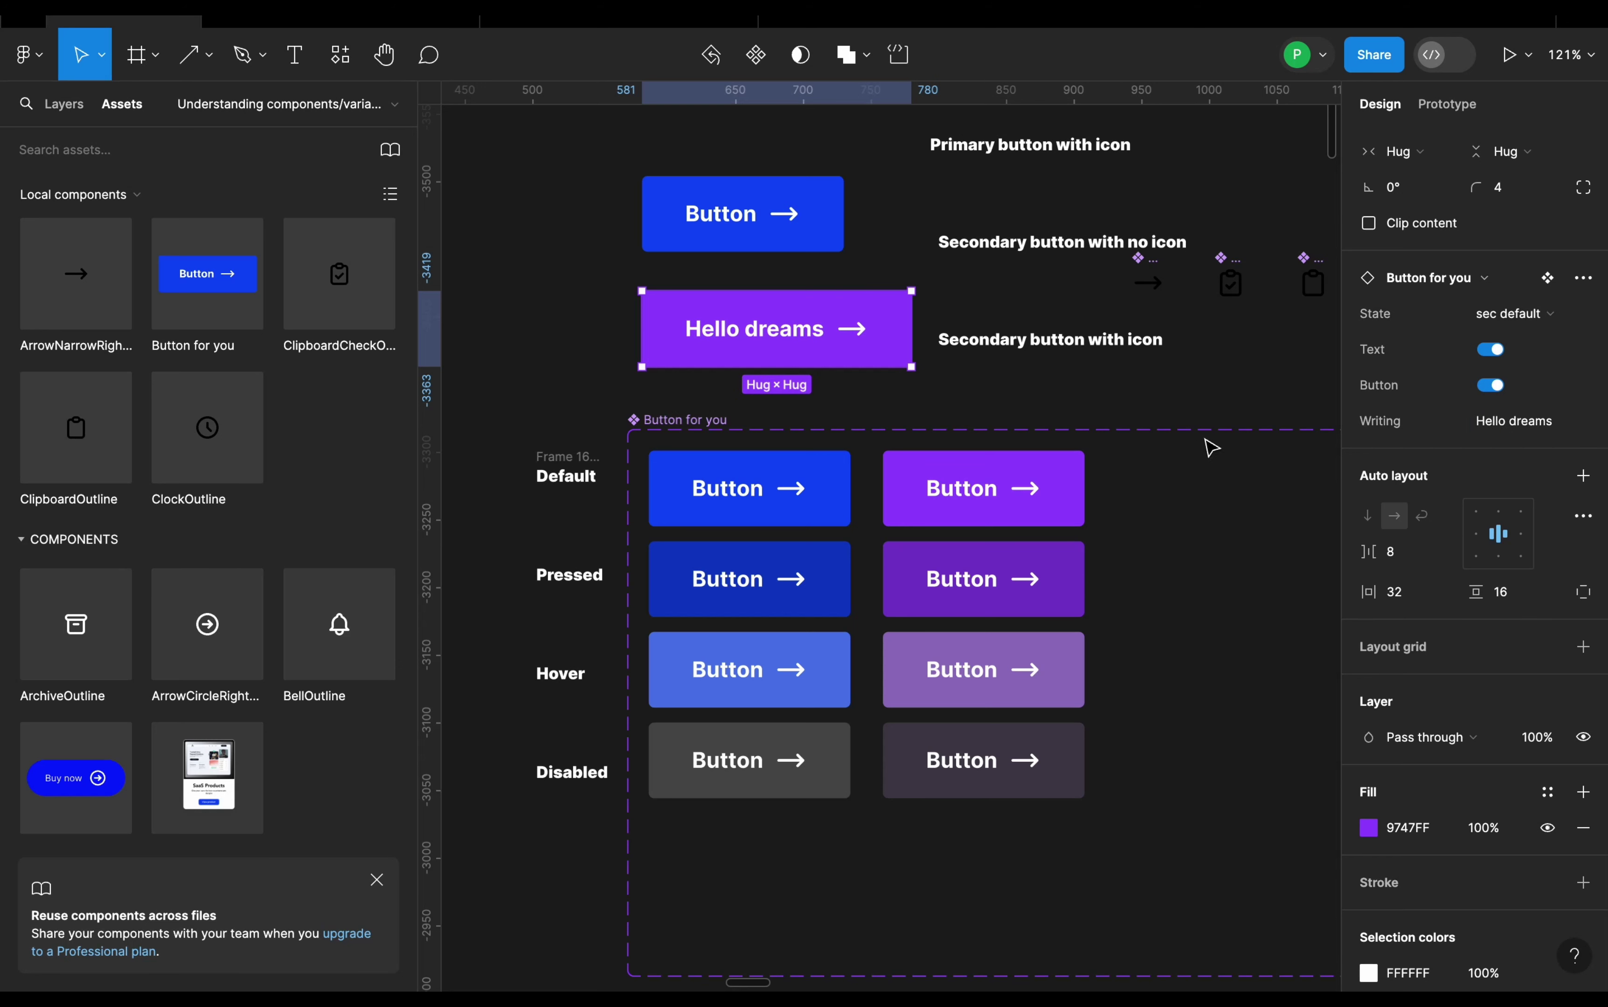
- Reposition the Hello dreams button, ending slightly right at X 563
drag(839, 338, 808, 339)
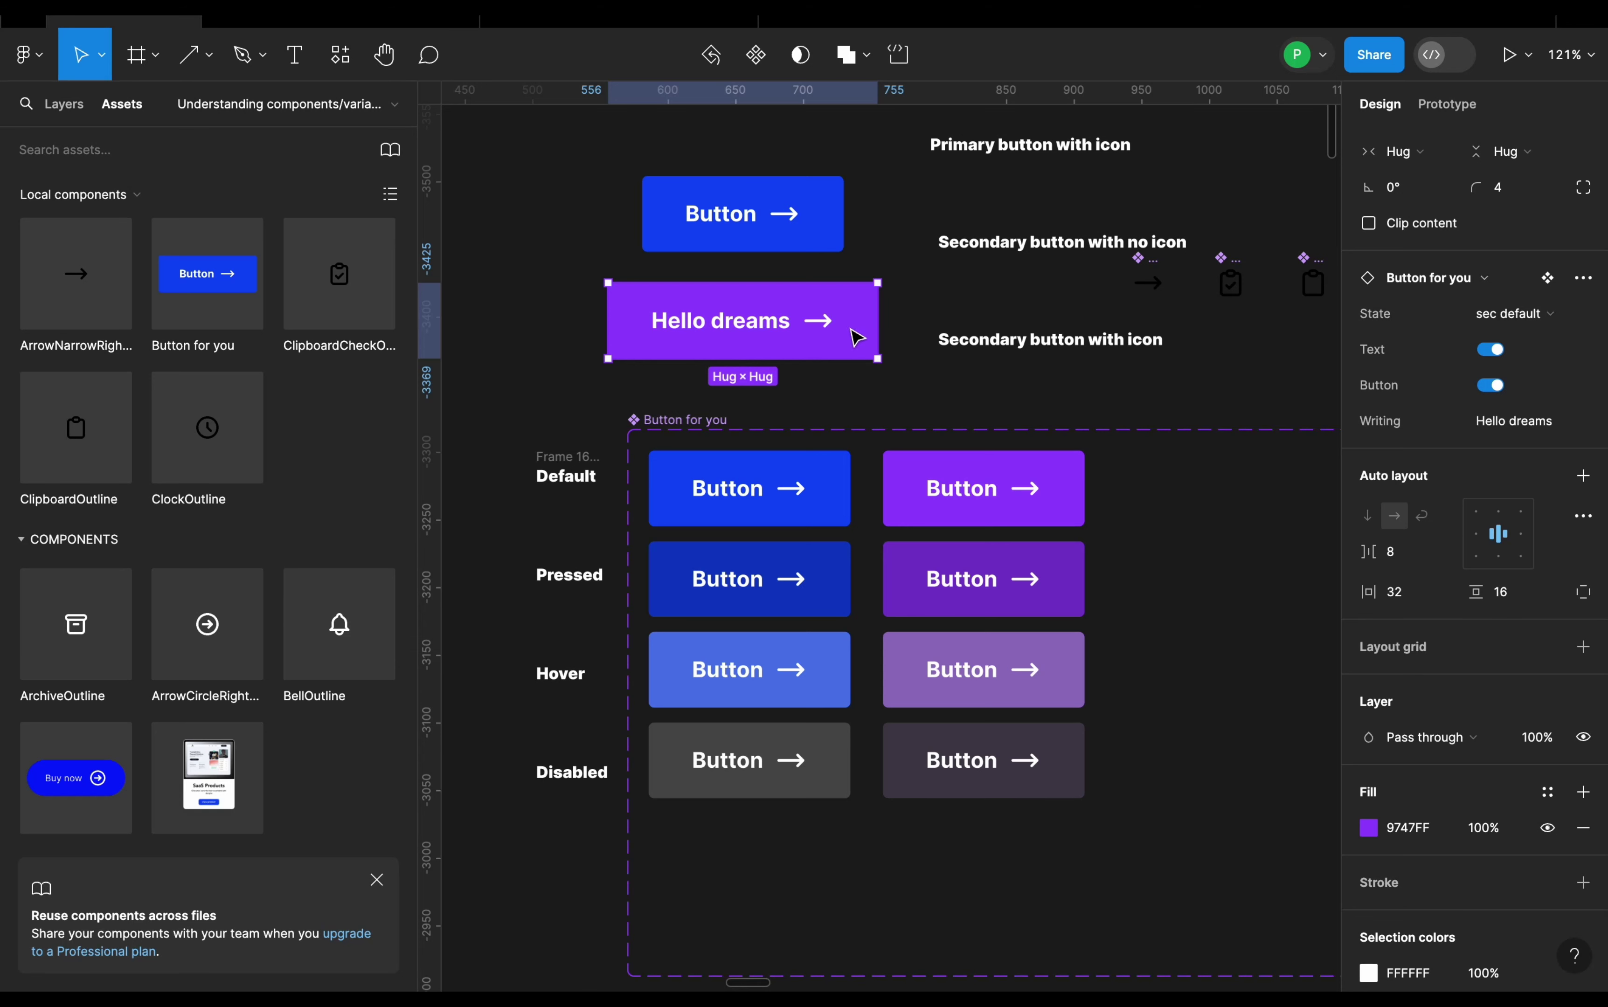
click(824, 322)
click(801, 503)
click(819, 329)
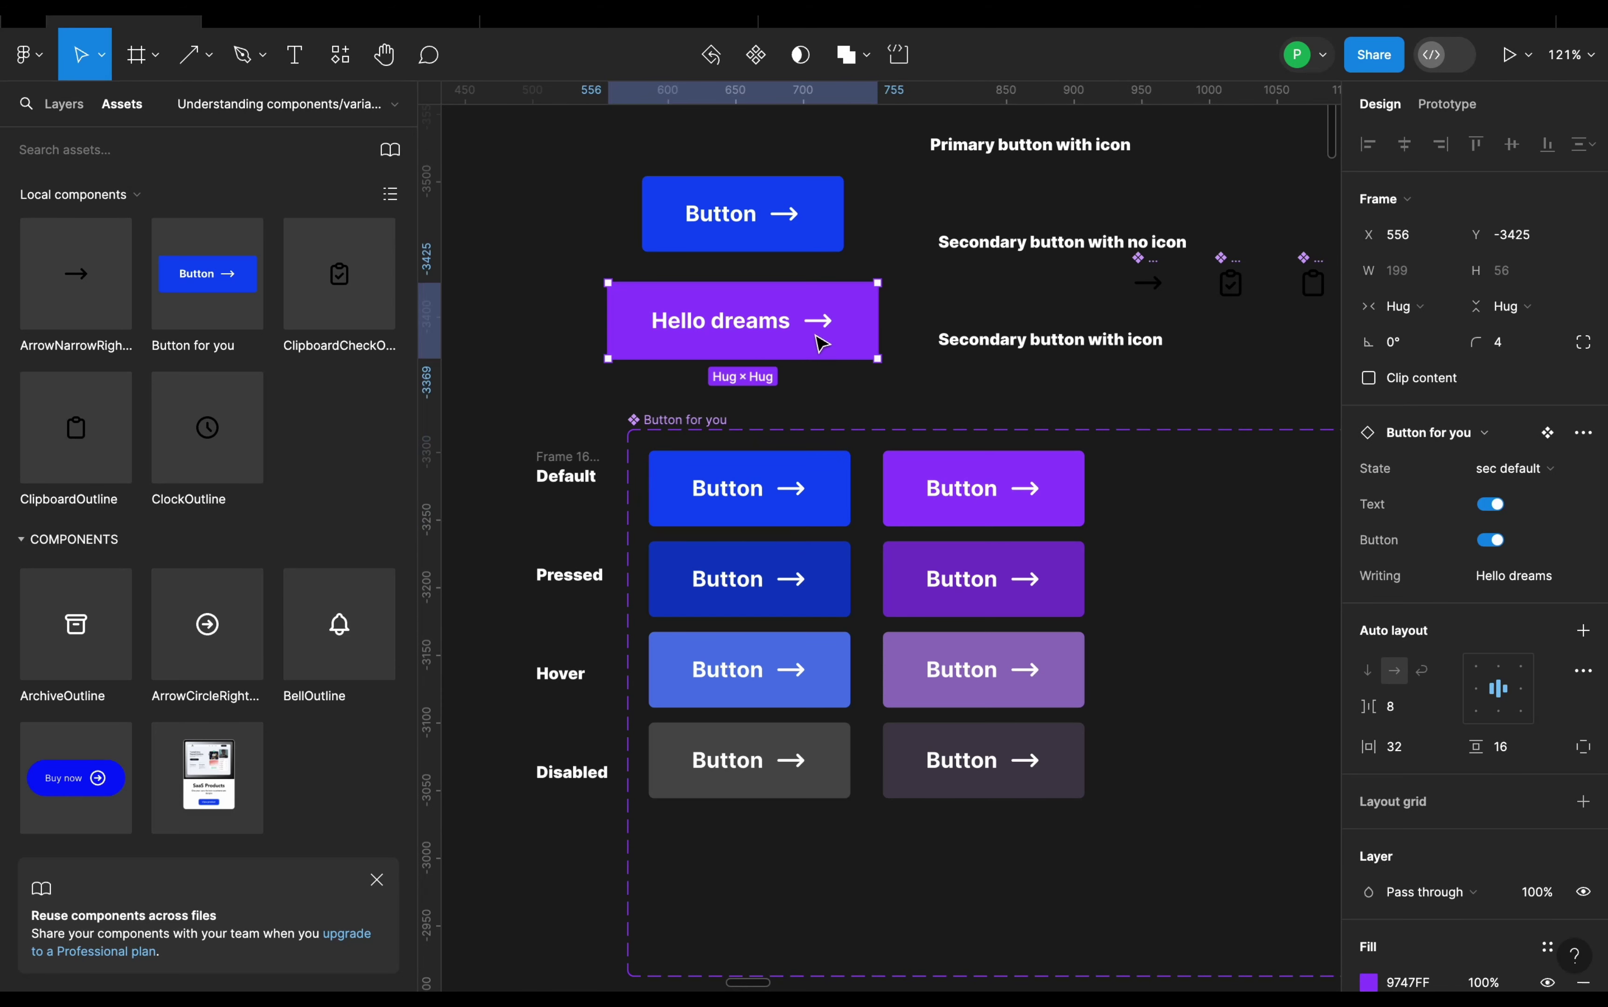
drag(818, 329, 827, 330)
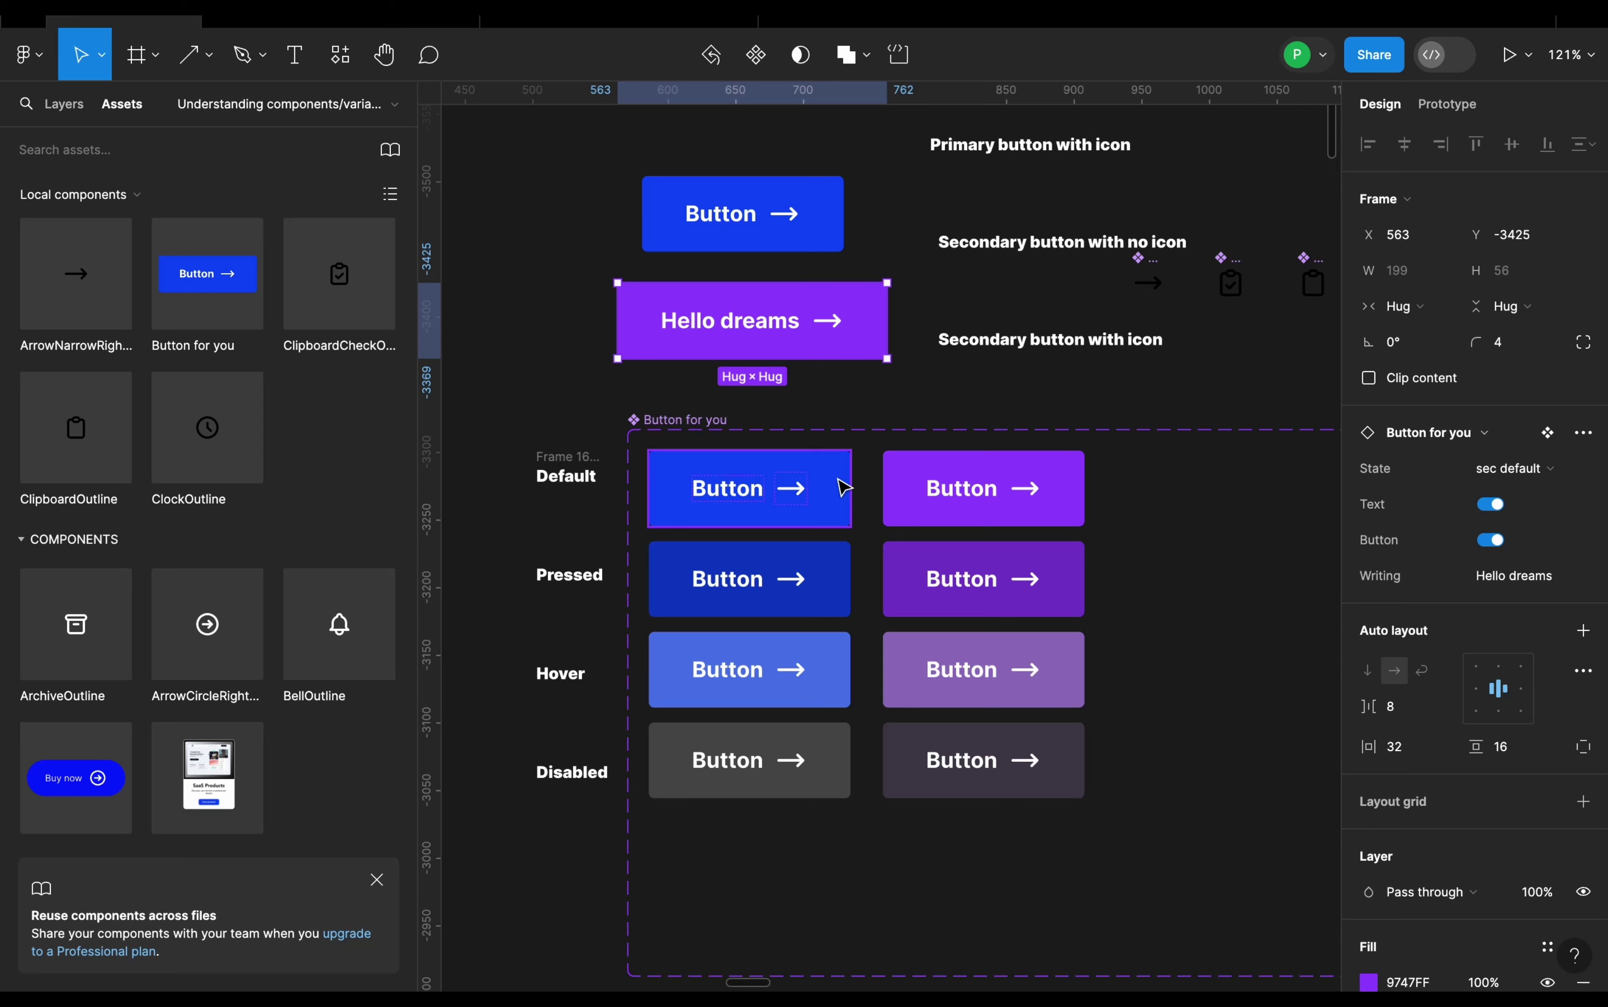
- Select the arrow icons in all eight variants
double_click(796, 499)
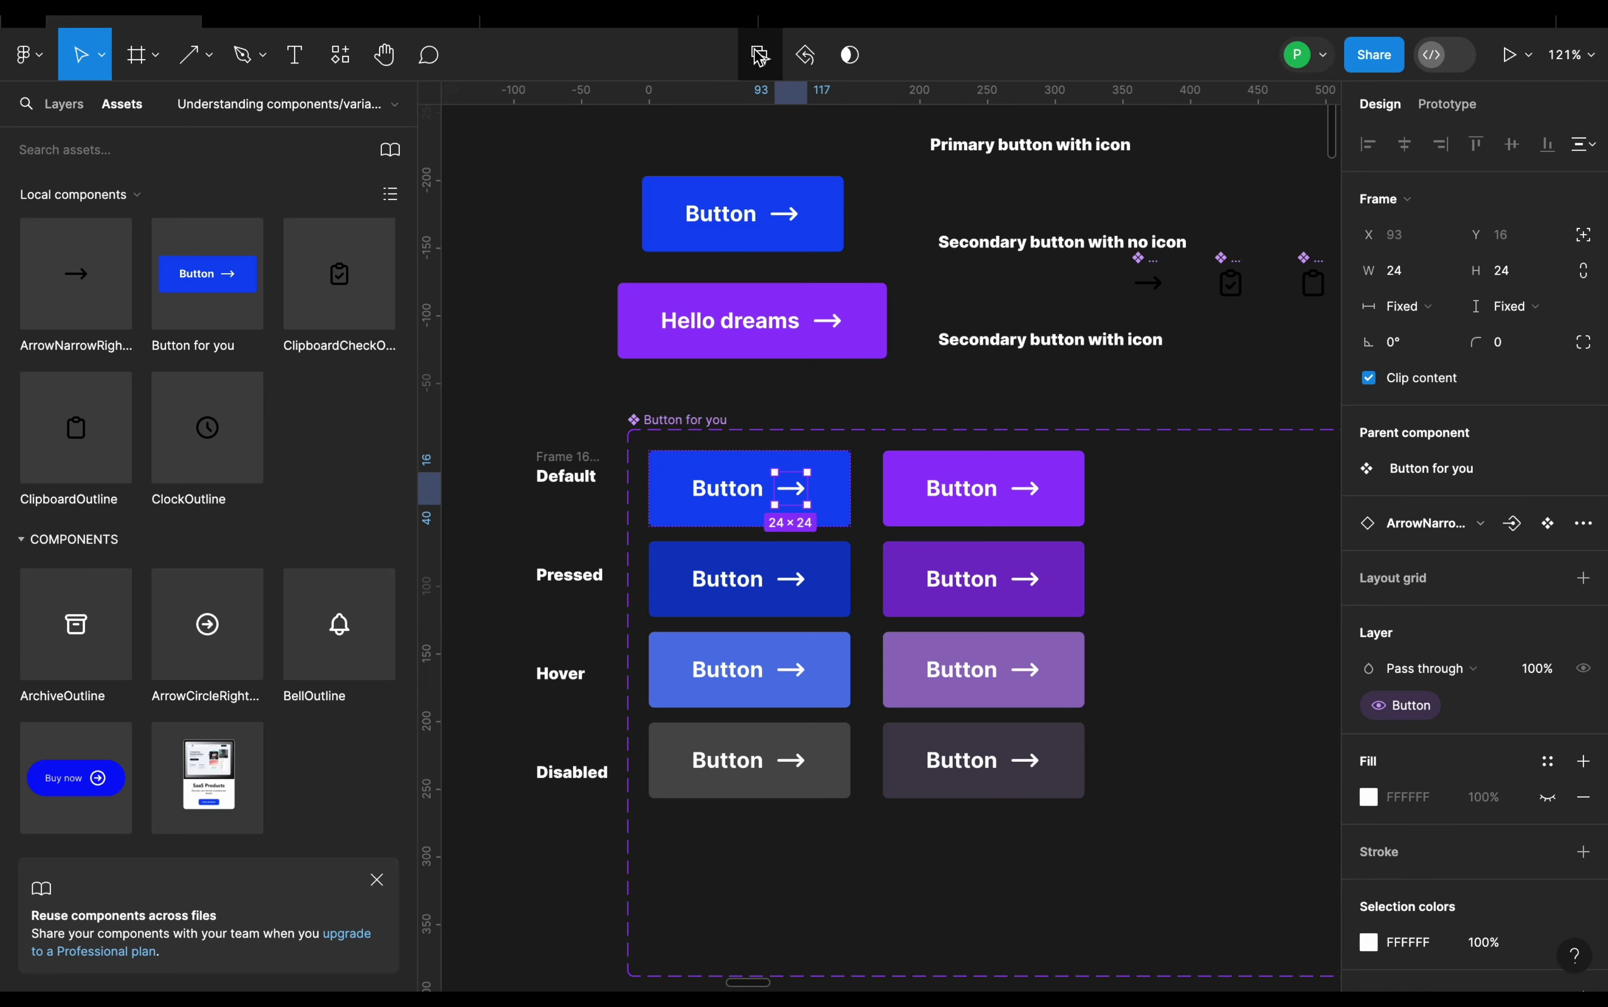
click(760, 58)
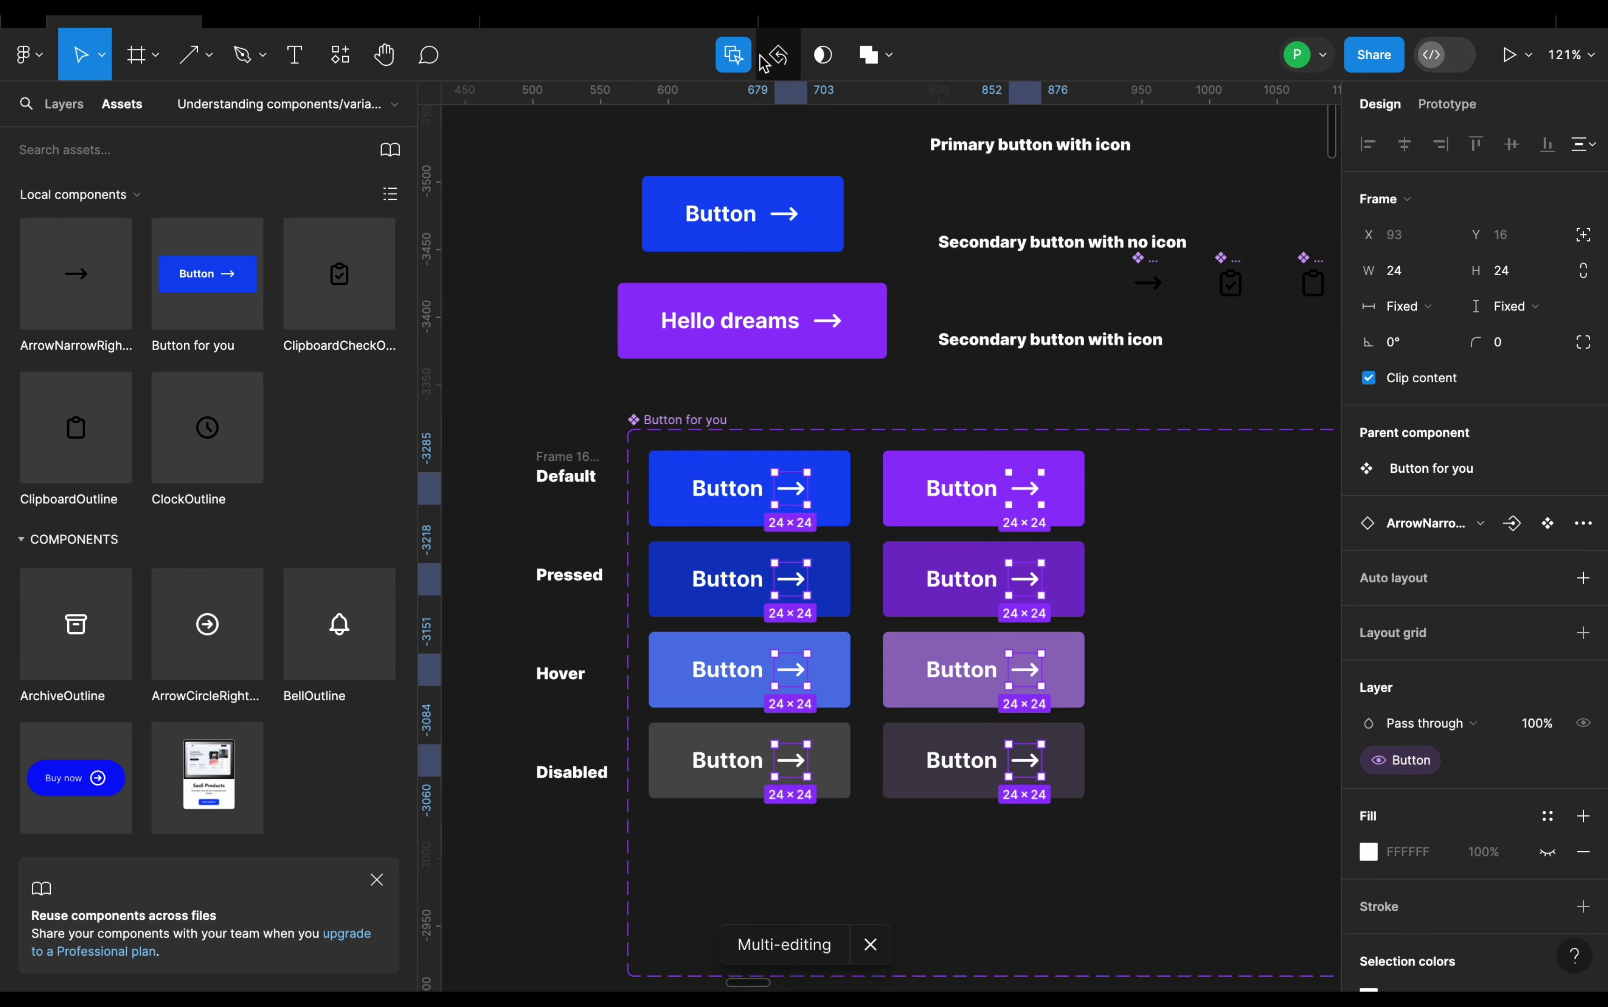
scroll(1563, 664, down, 4)
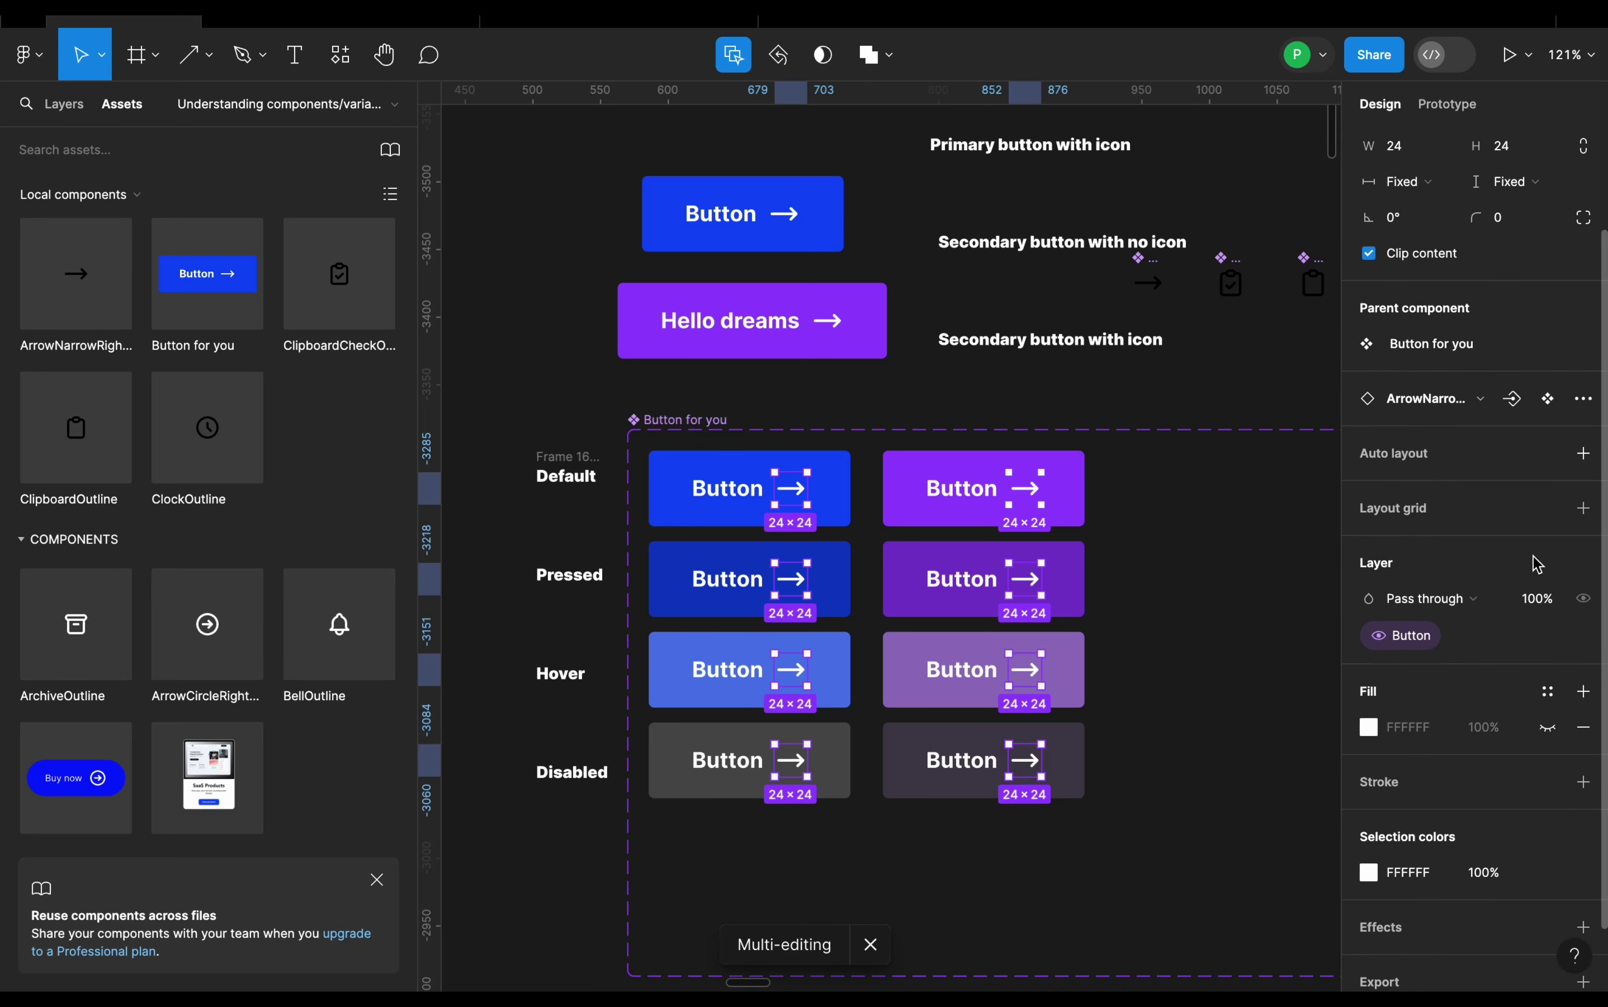
scroll(1514, 407, up, 1)
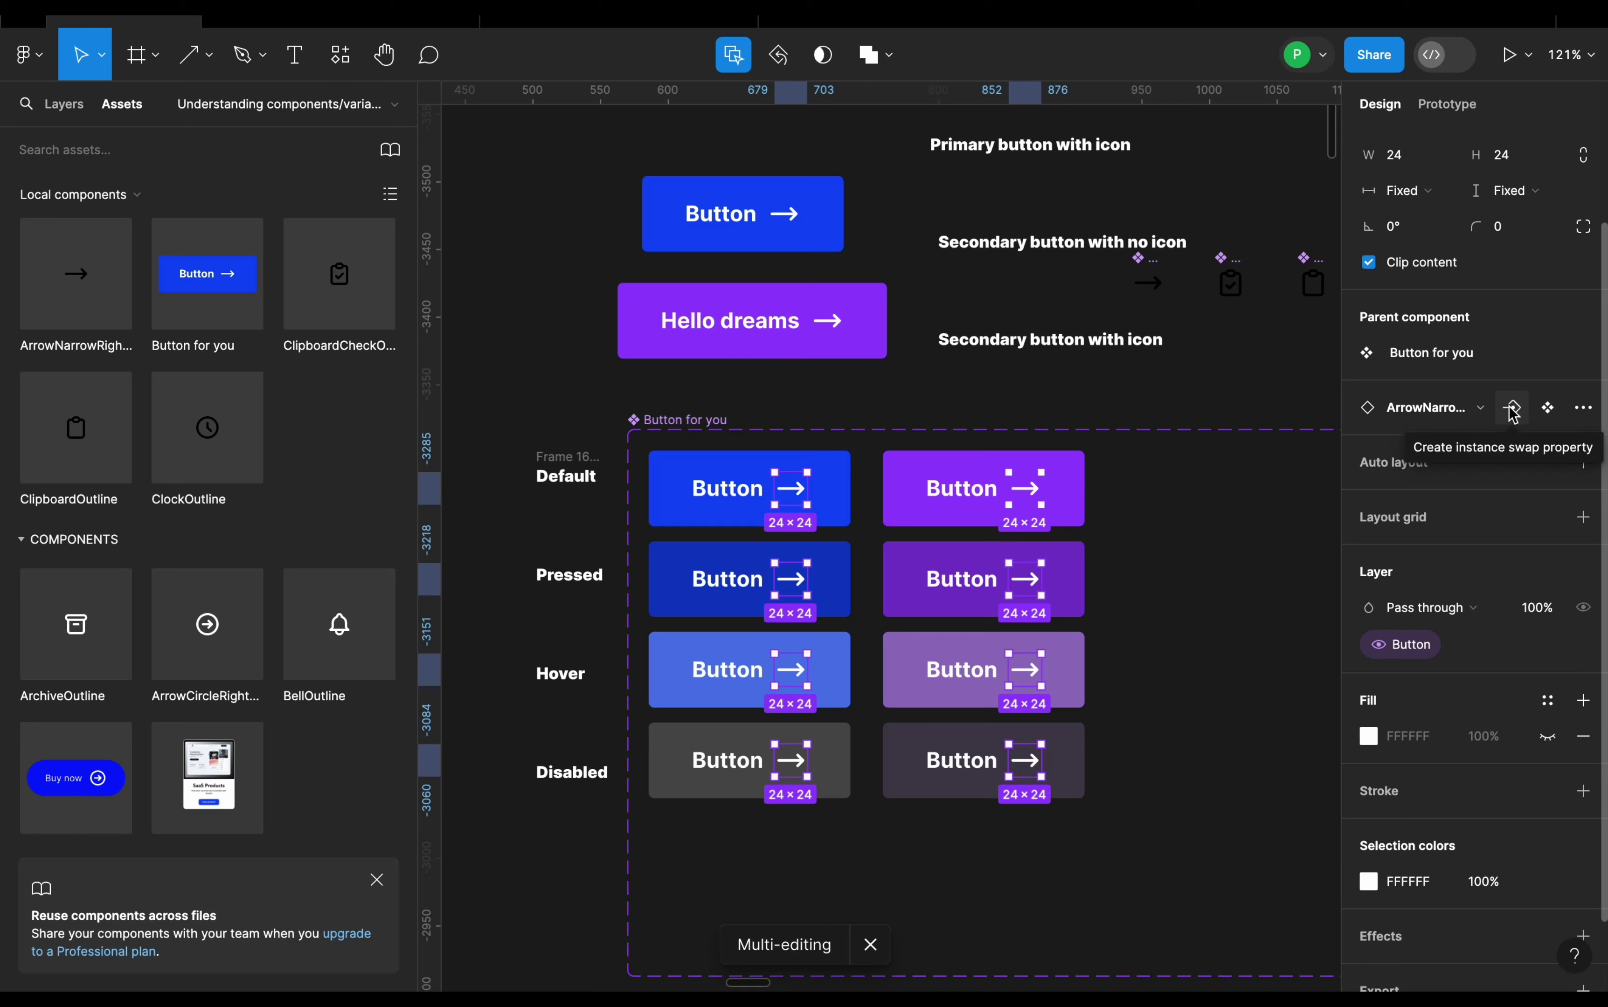
- Start an instance swap property named Change icon with clipboard-check as default
click(1513, 410)
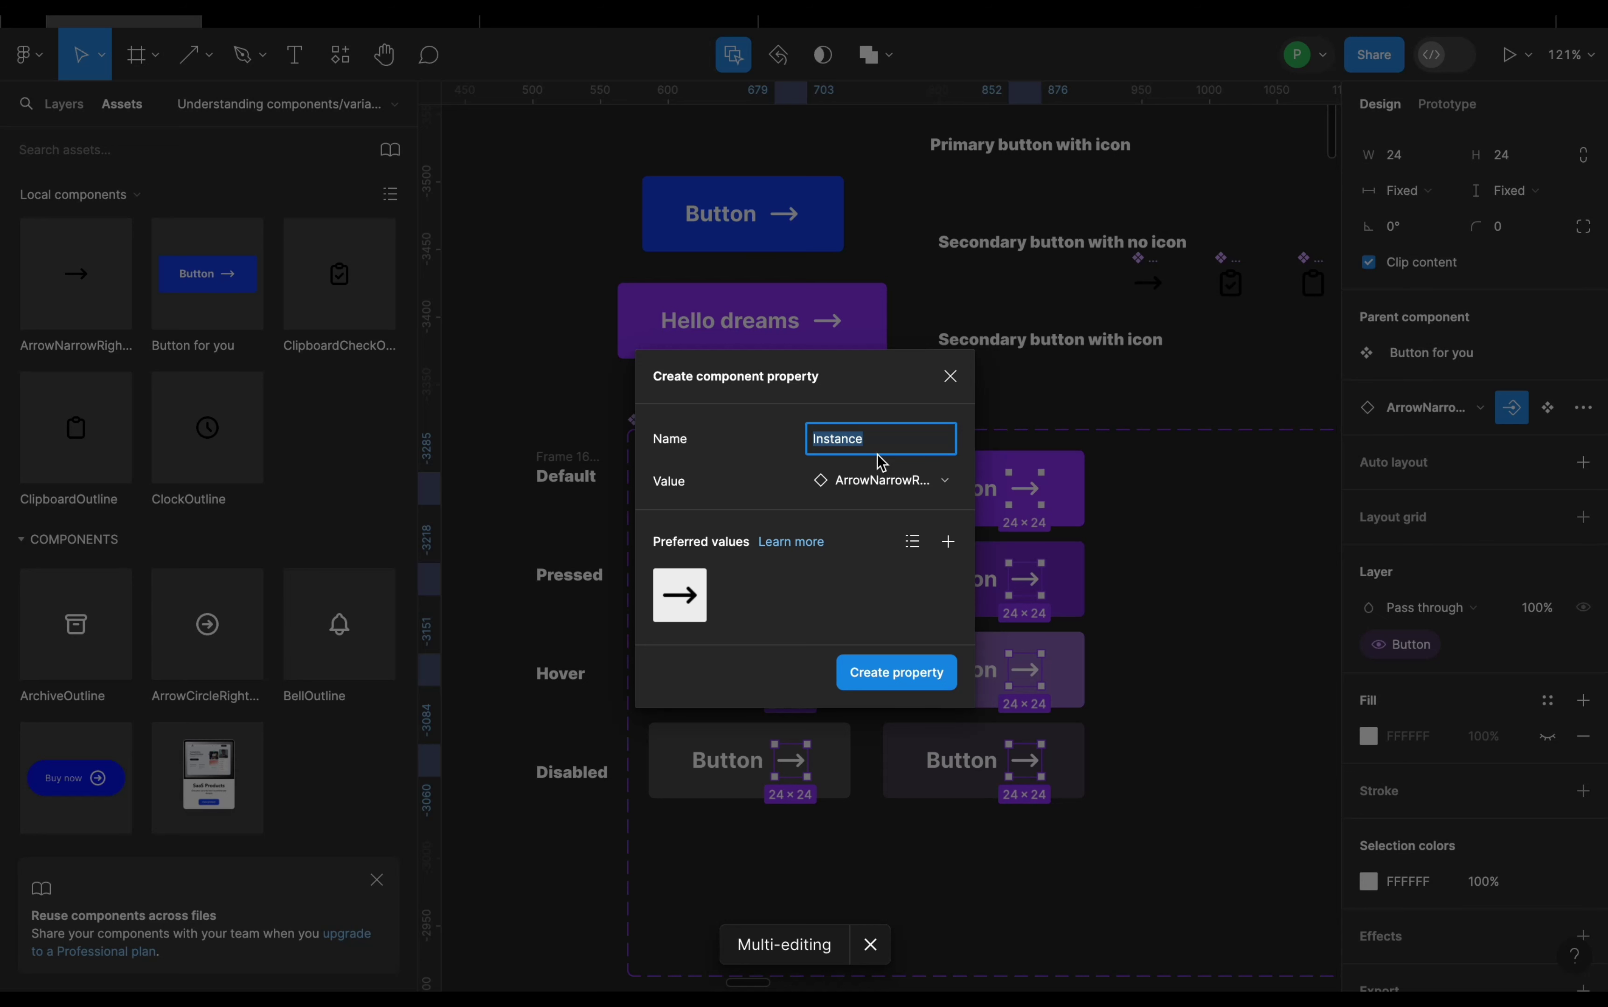
text(Ca)
click(875, 484)
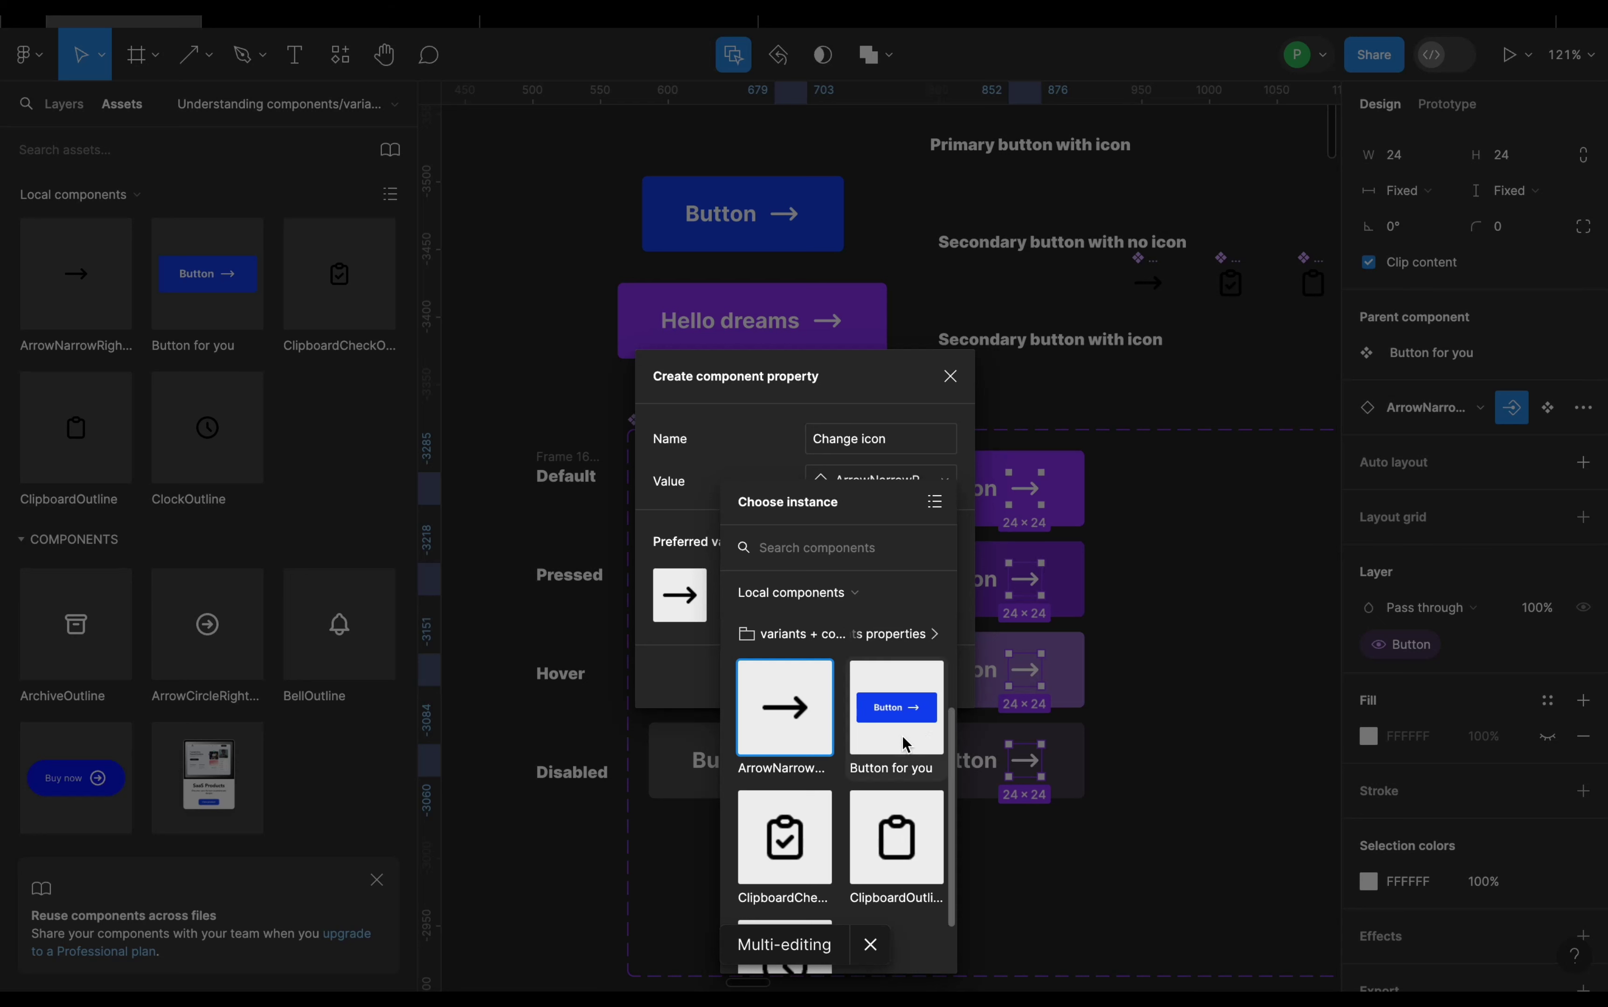
click(785, 839)
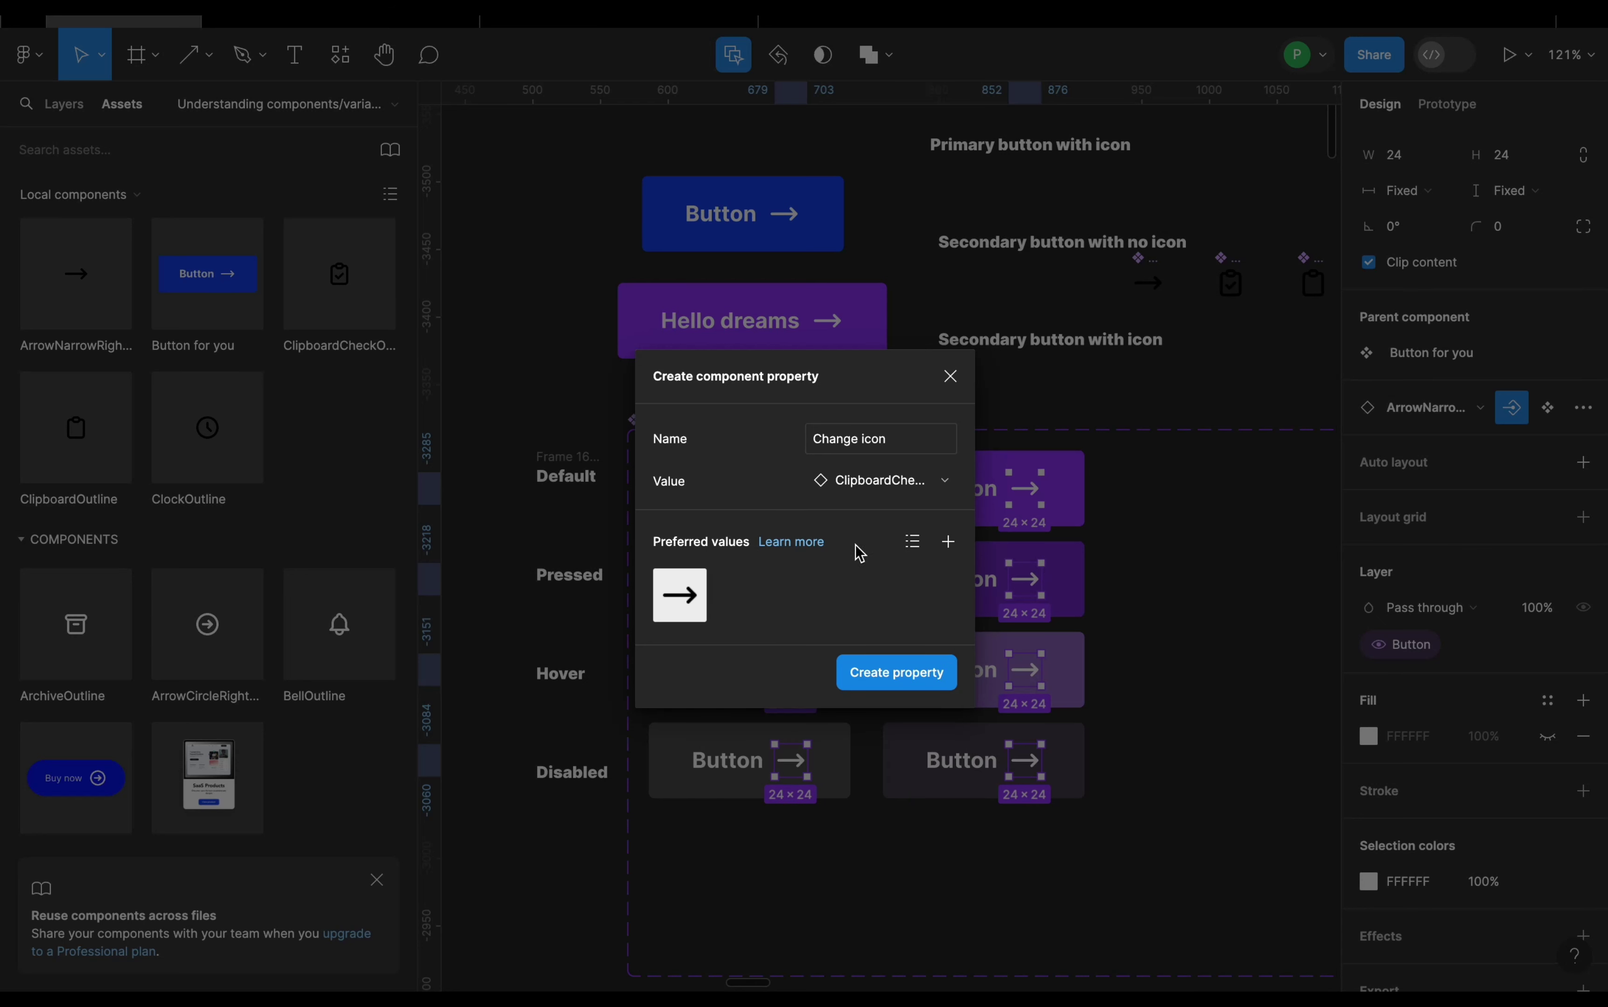
drag(809, 403, 632, 410)
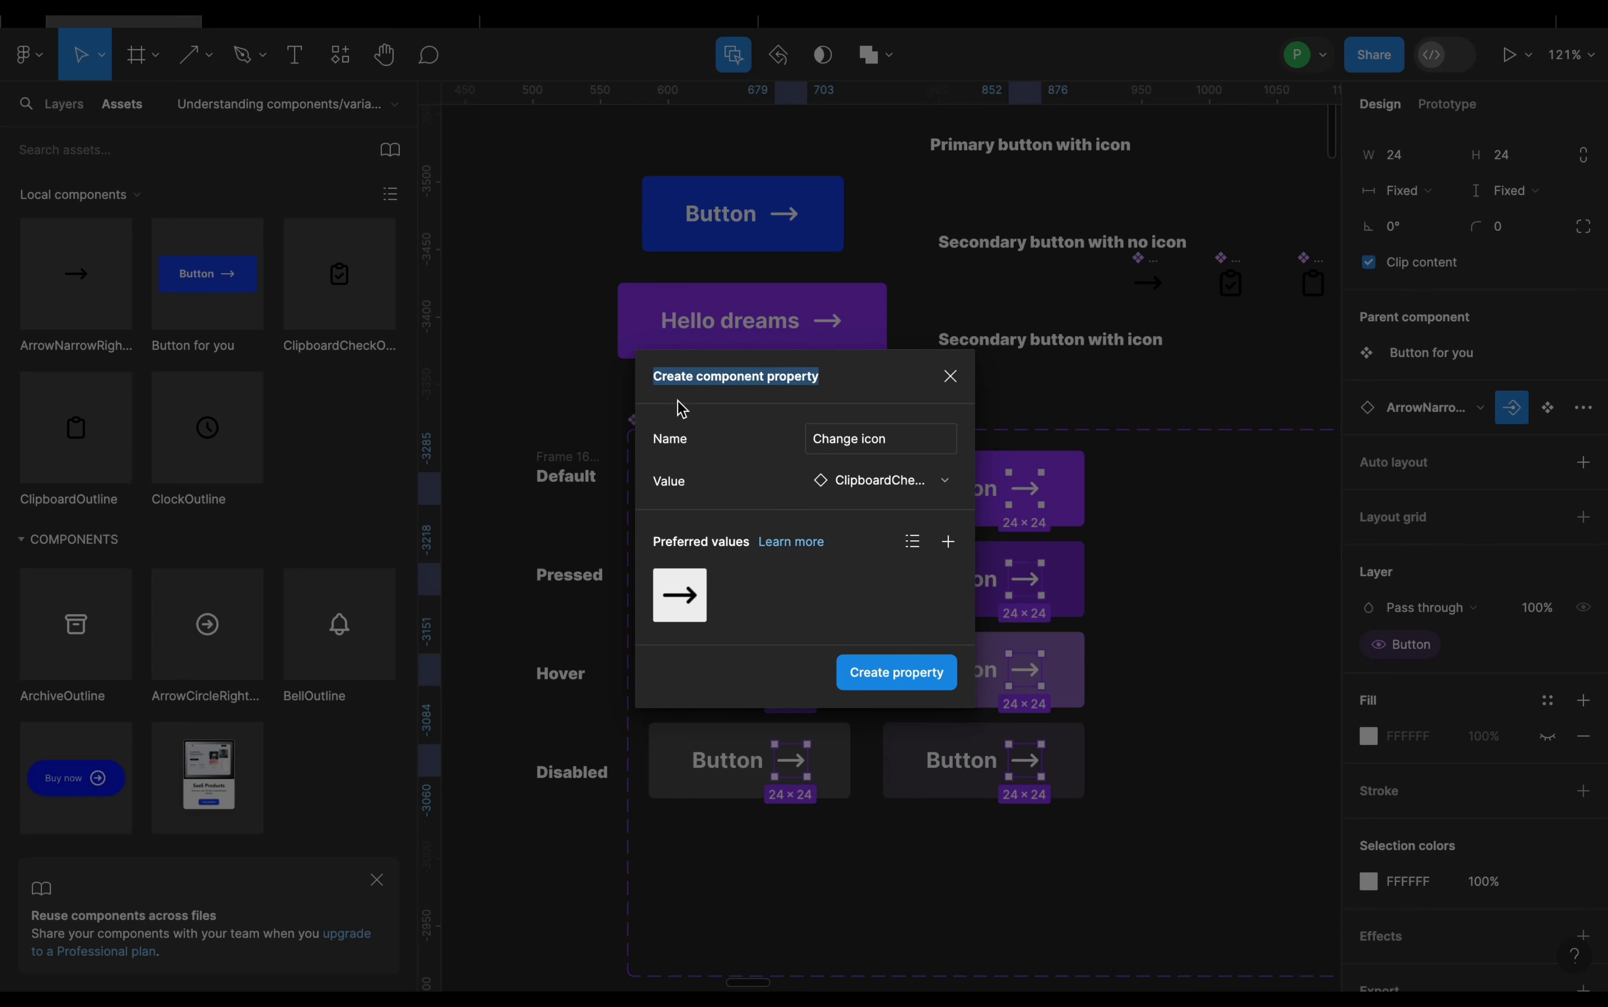
click(851, 388)
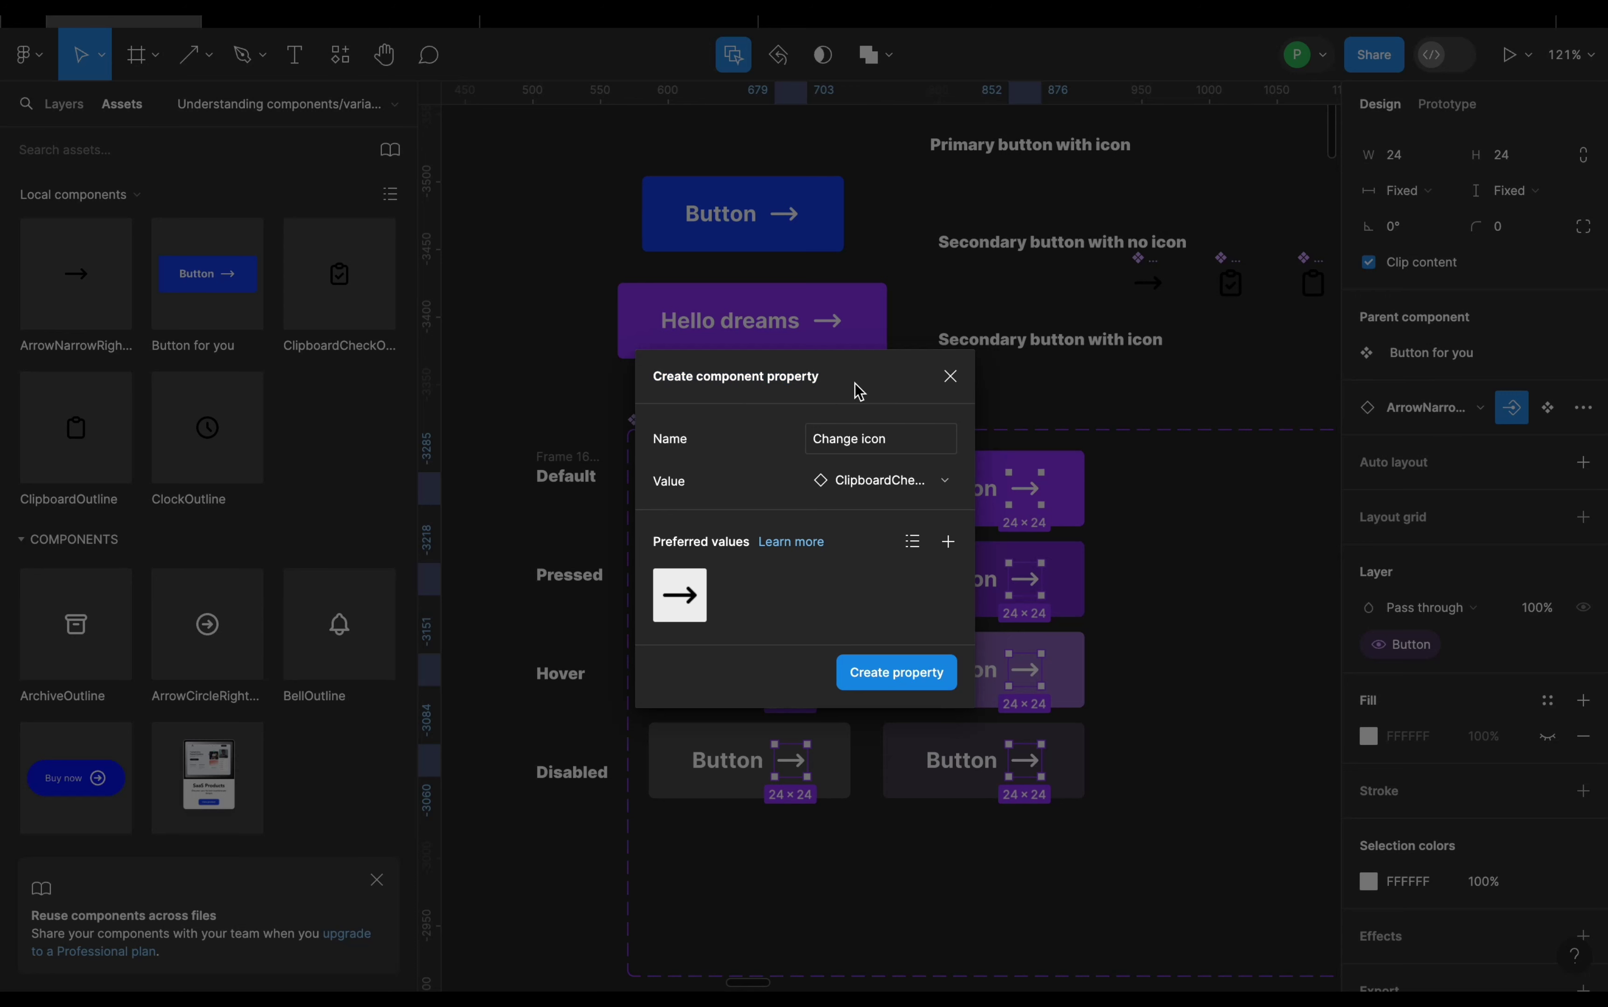
- Add Button for you, clipboard-check, clipboard-outline and clock as preferred values, then create the property
click(948, 543)
scroll(1121, 843, down, 3)
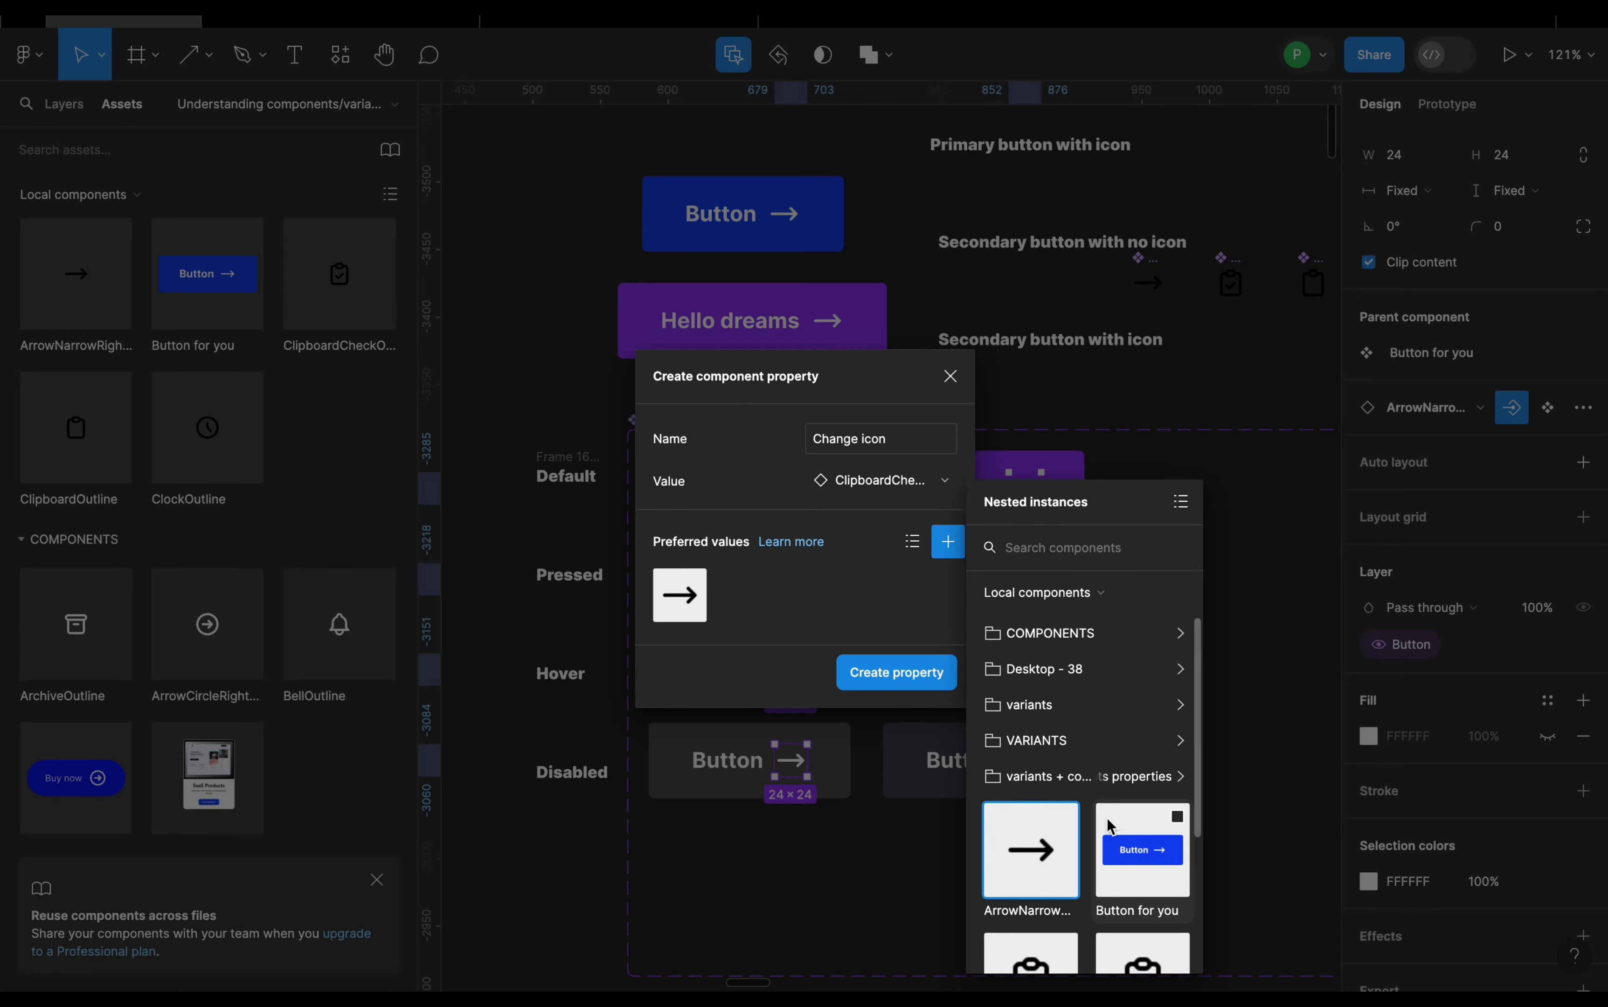
scroll(1121, 843, down, 1)
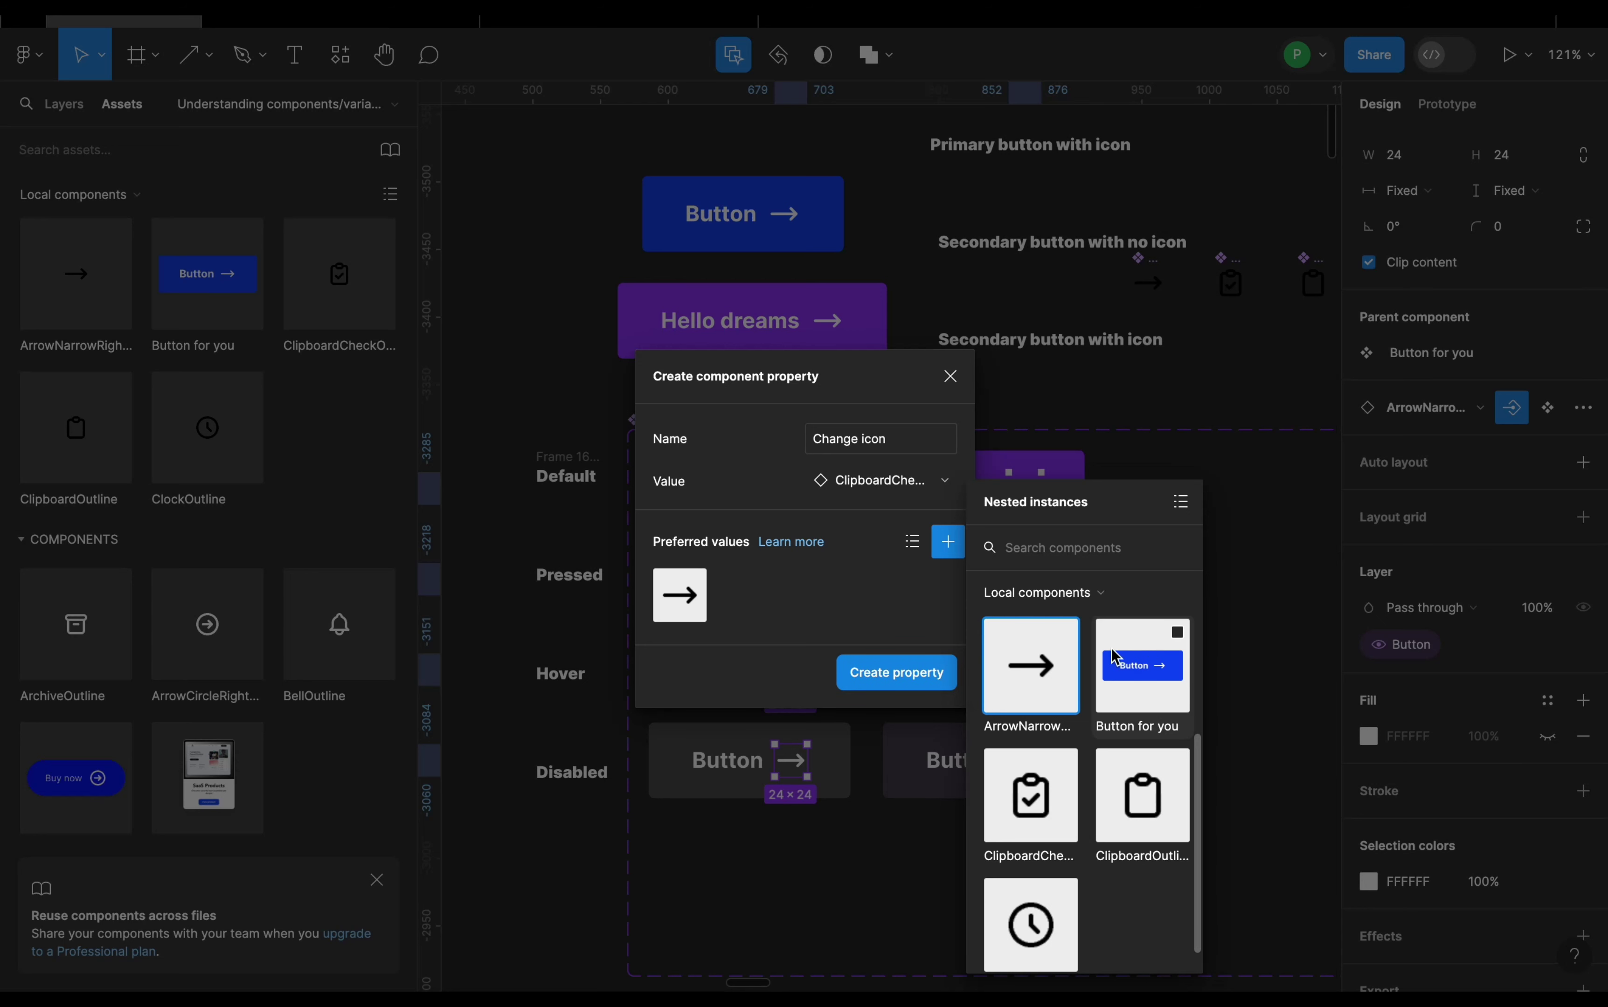
click(1178, 632)
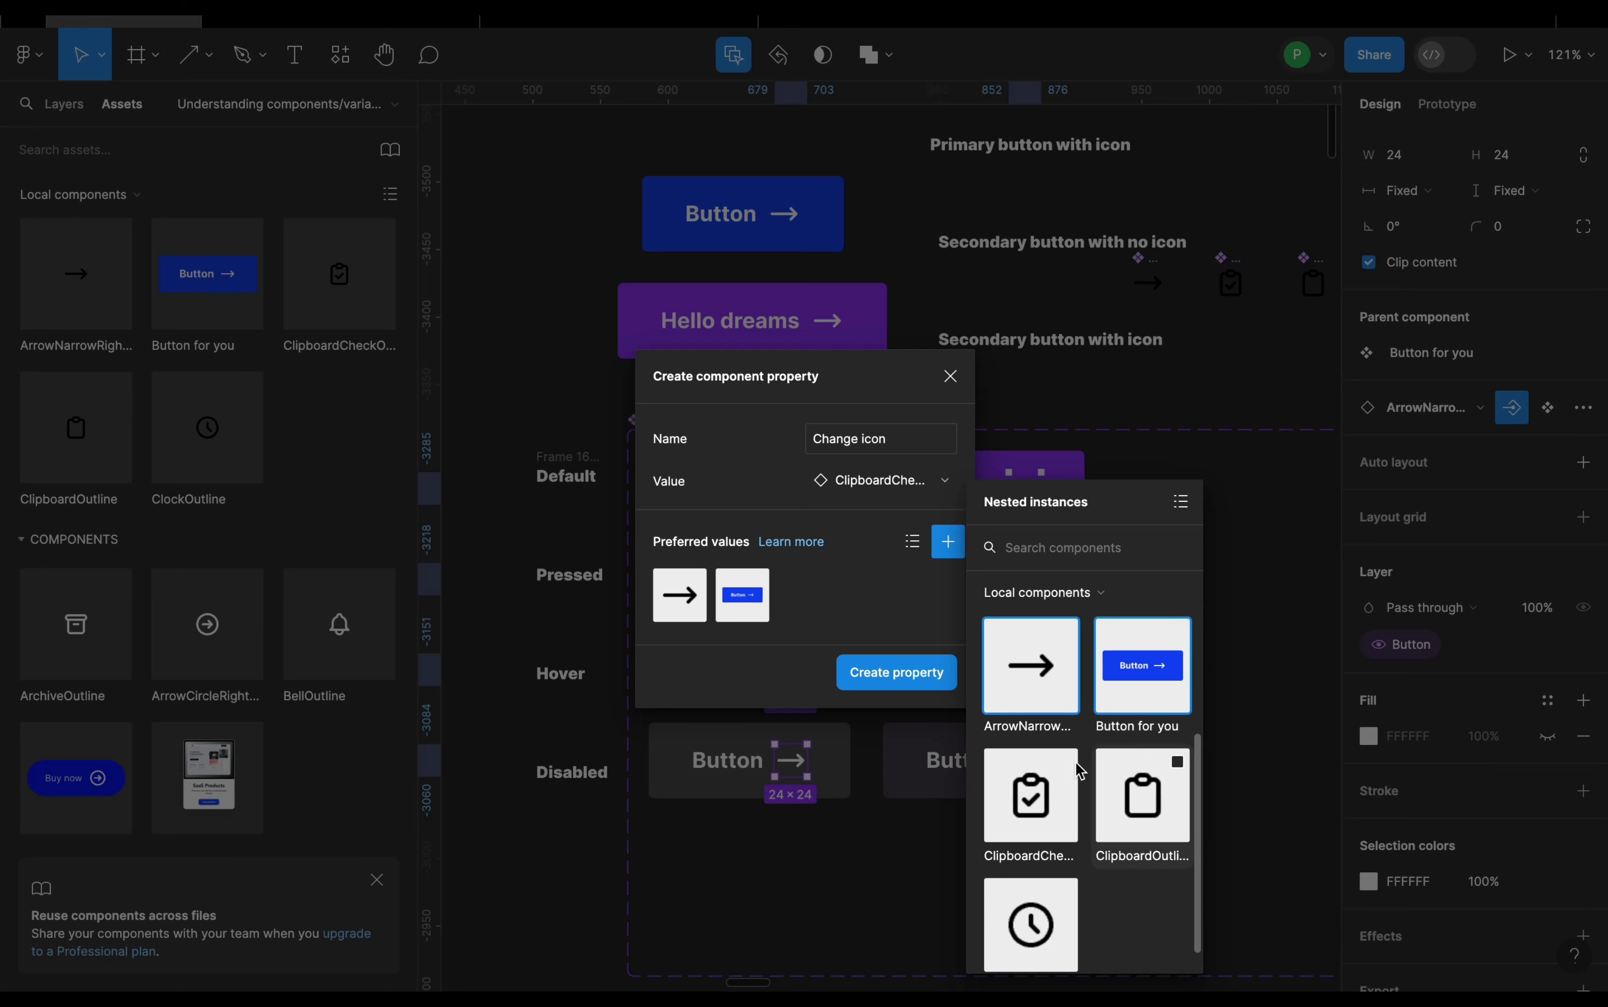
click(1070, 763)
click(1179, 762)
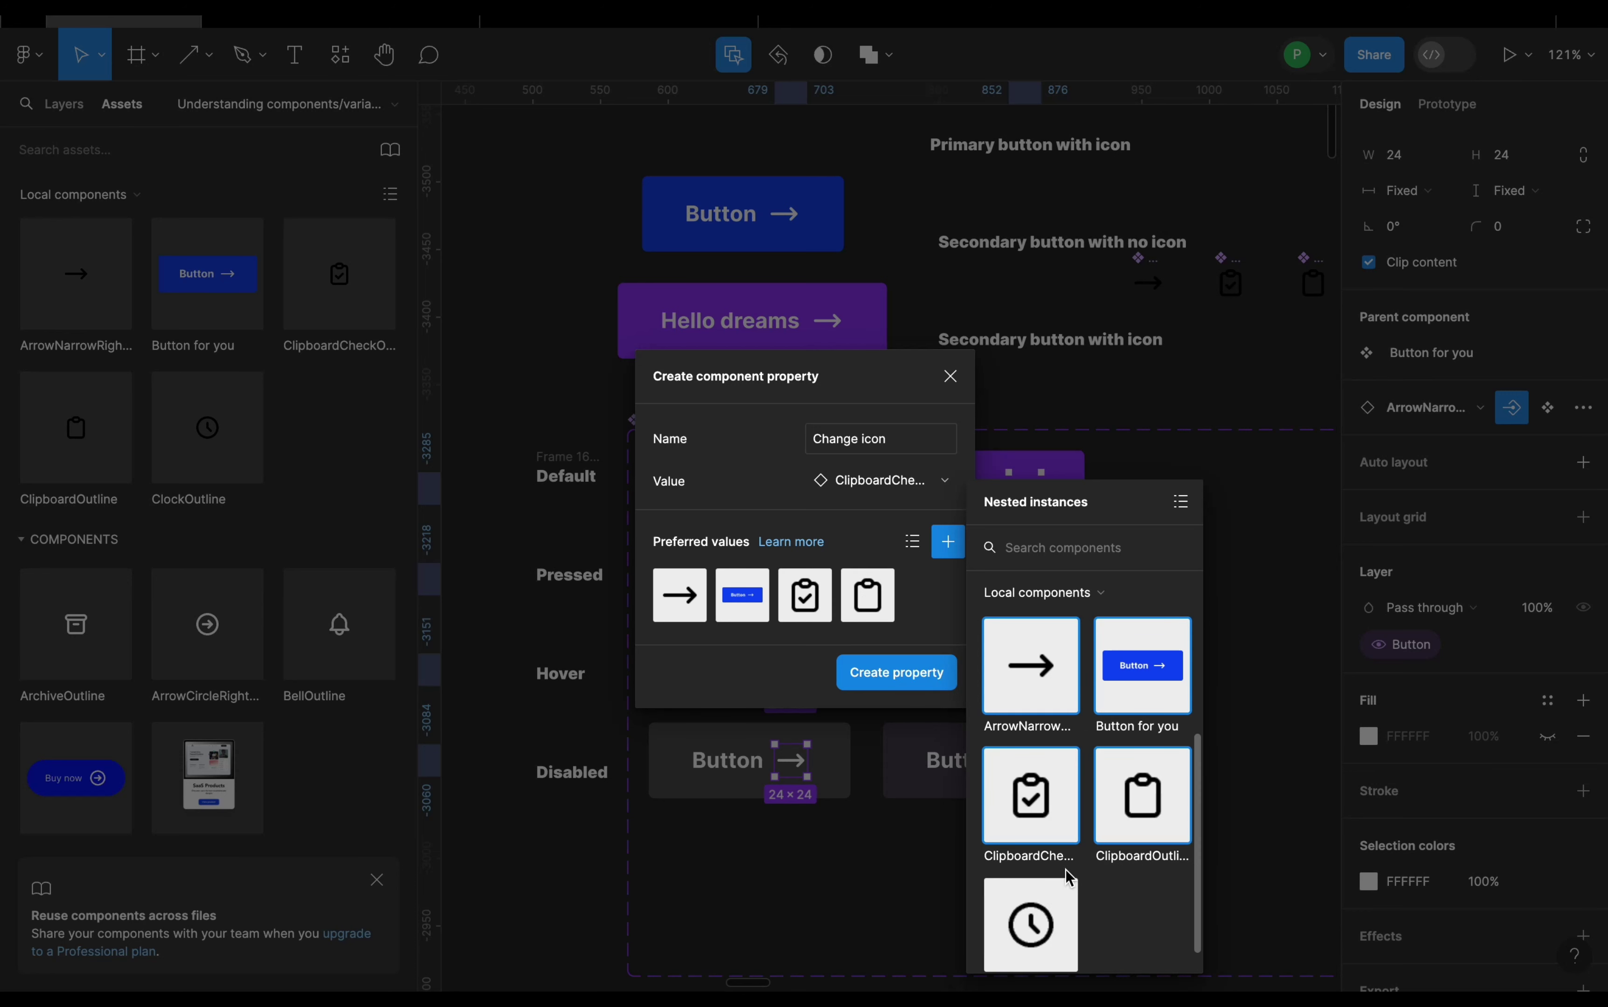
scroll(1070, 878, down, 1)
click(1052, 892)
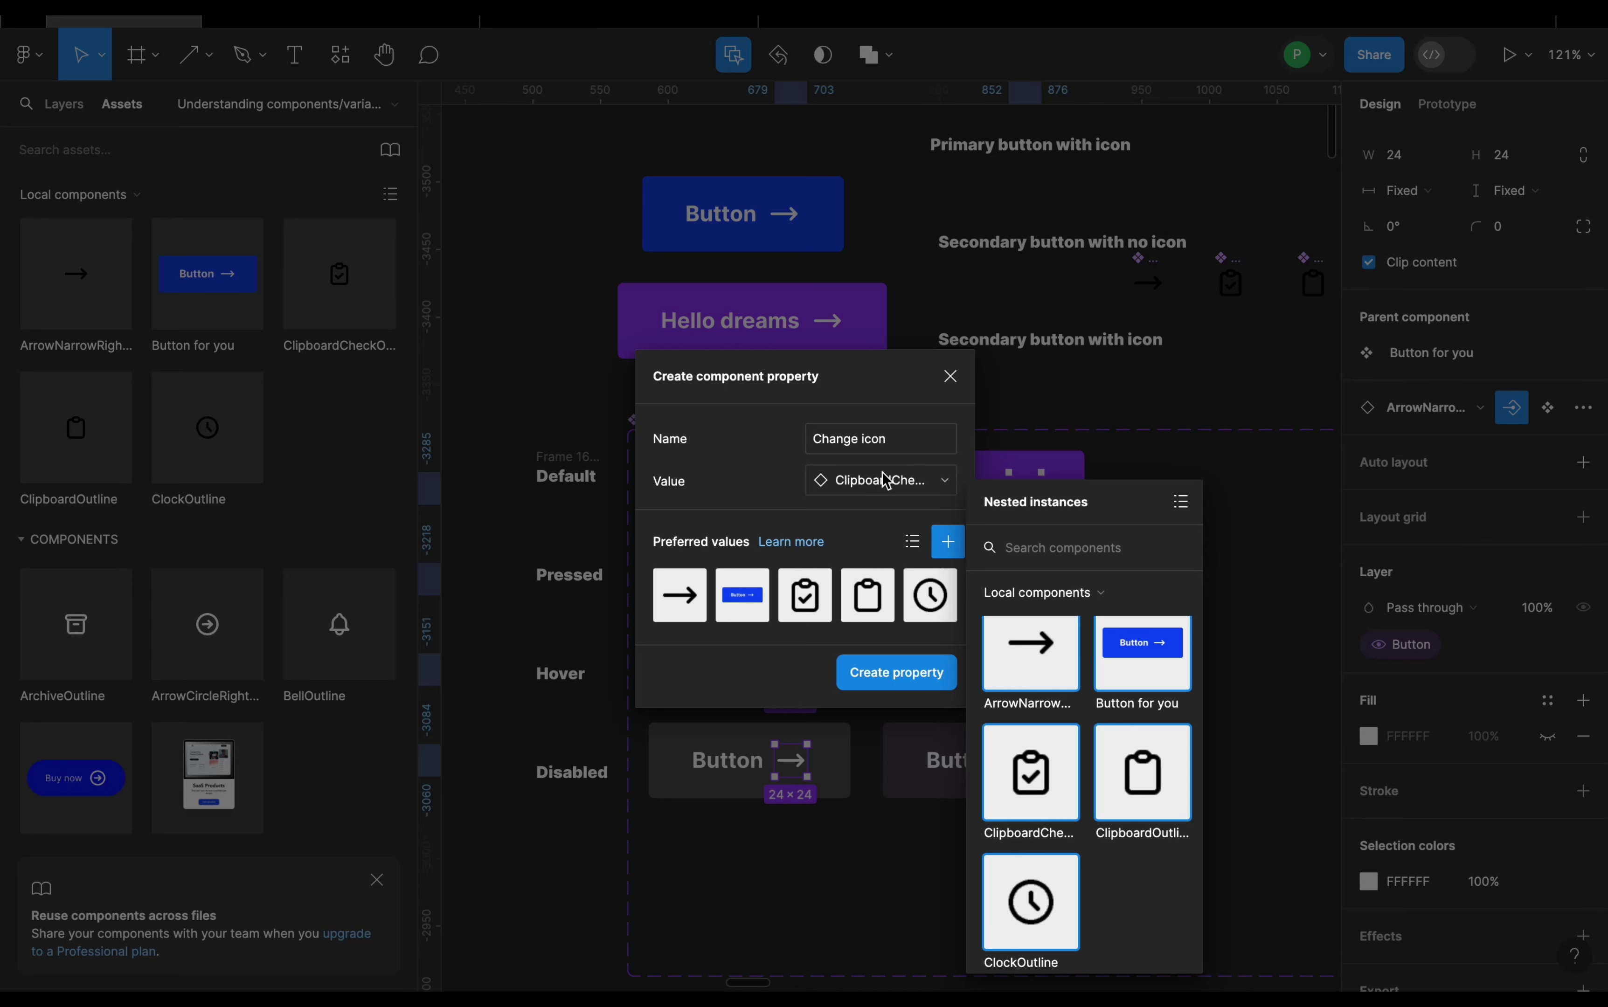
click(874, 493)
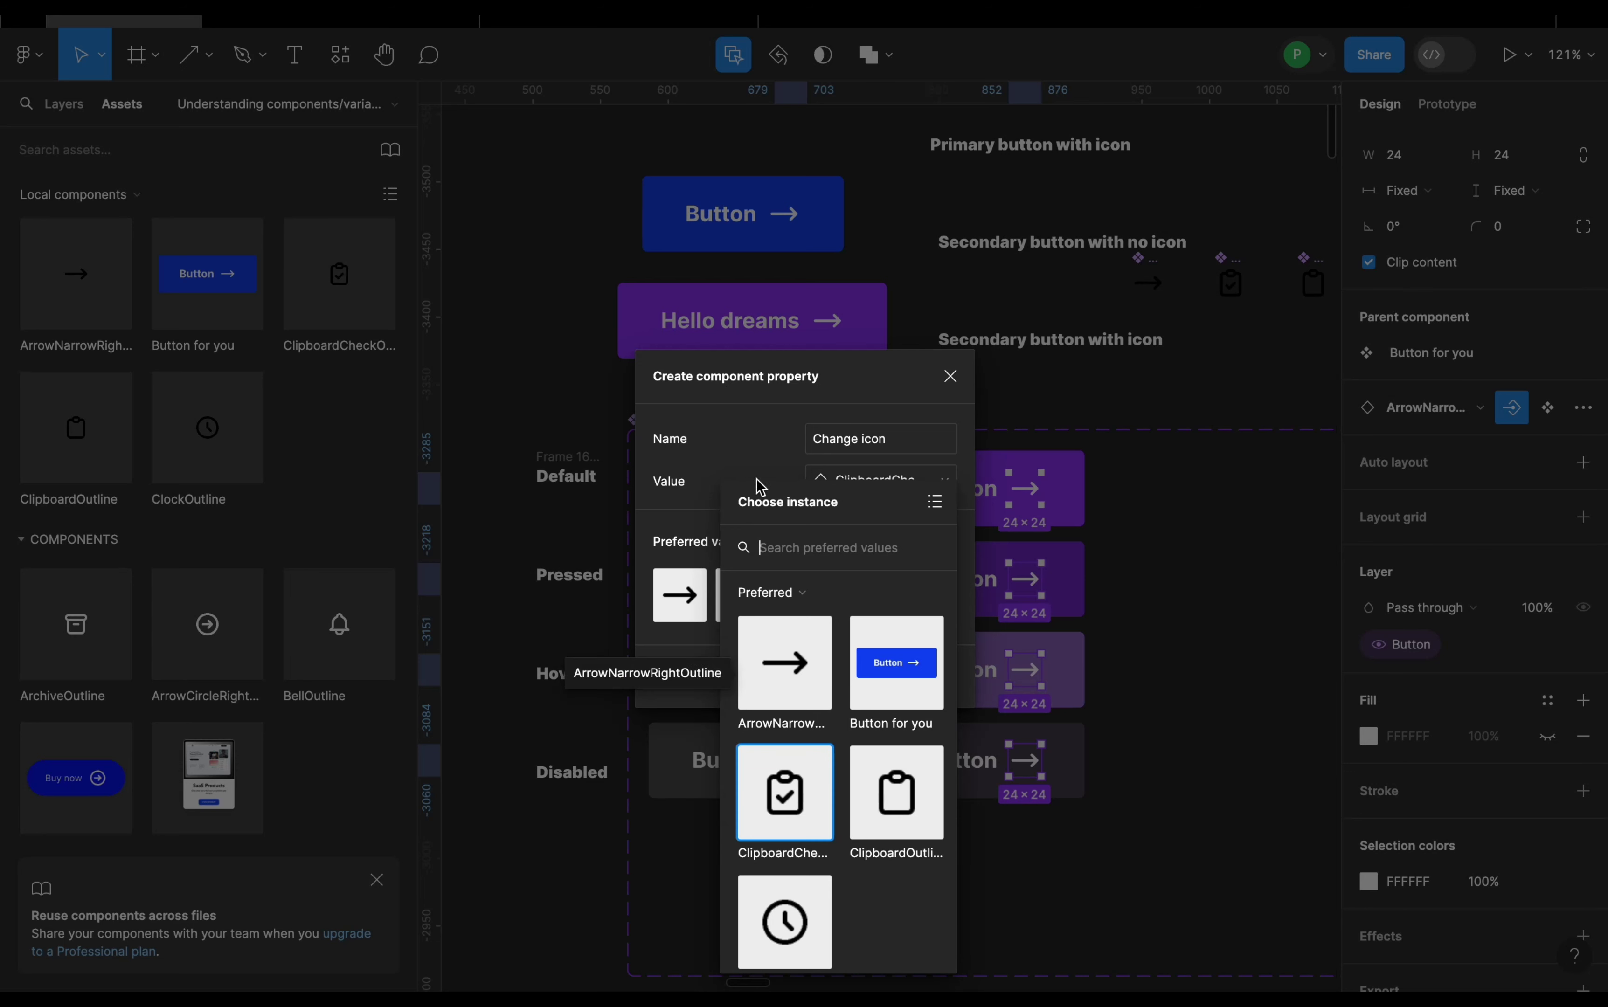
click(758, 457)
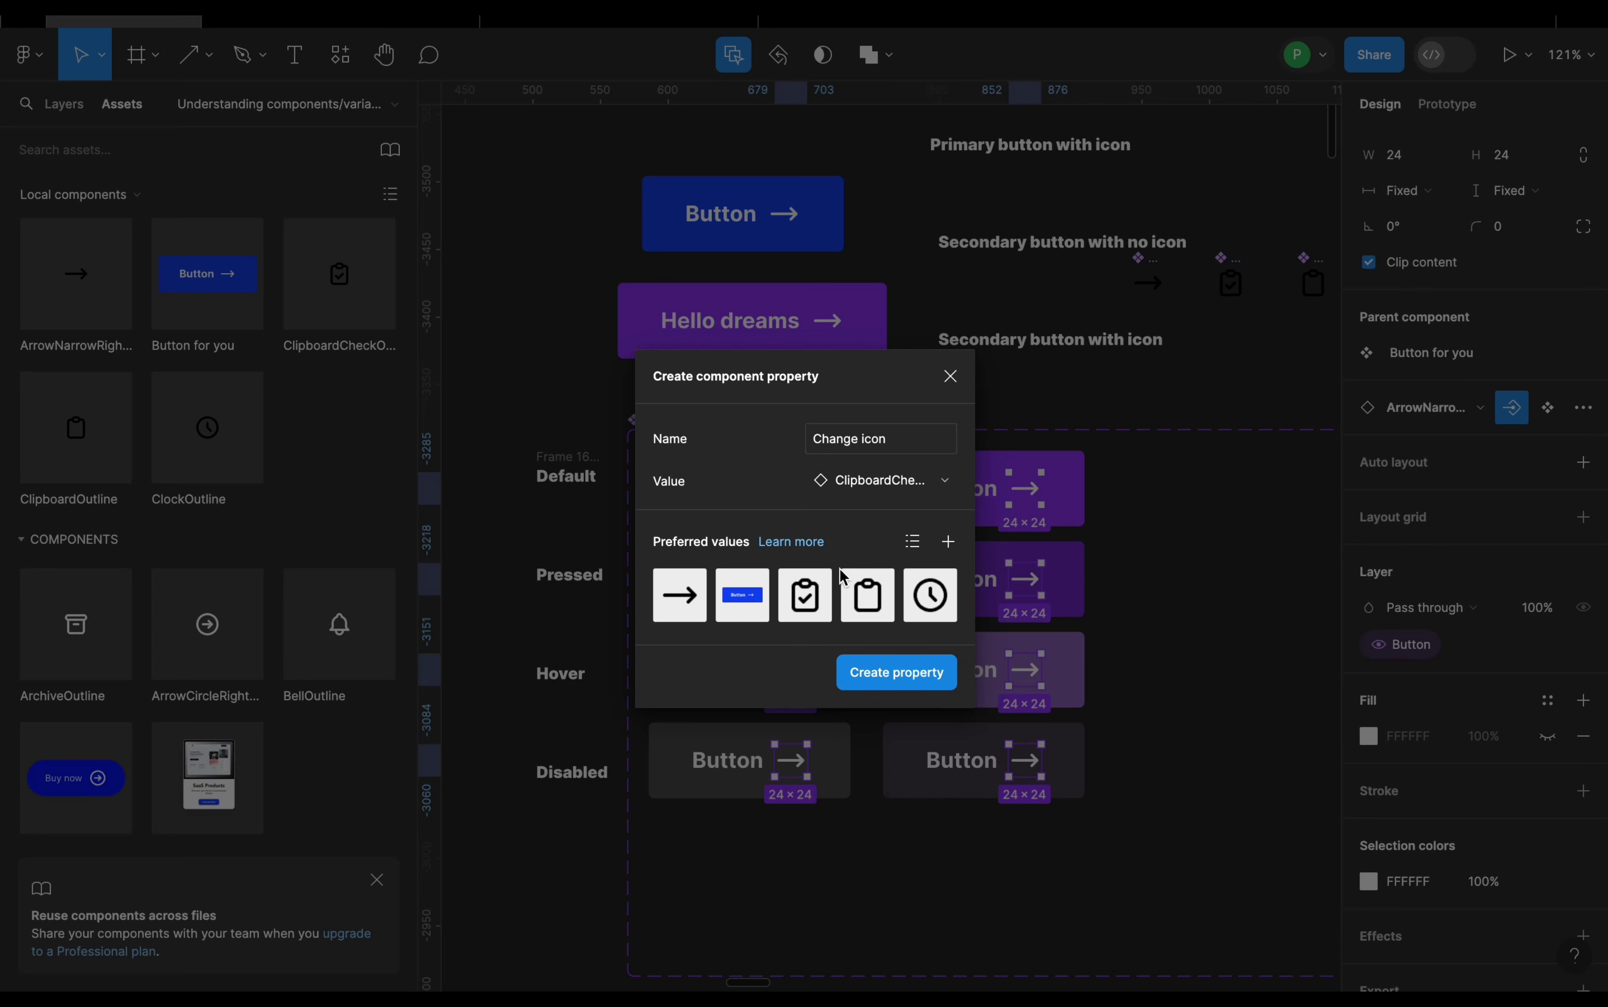
click(912, 685)
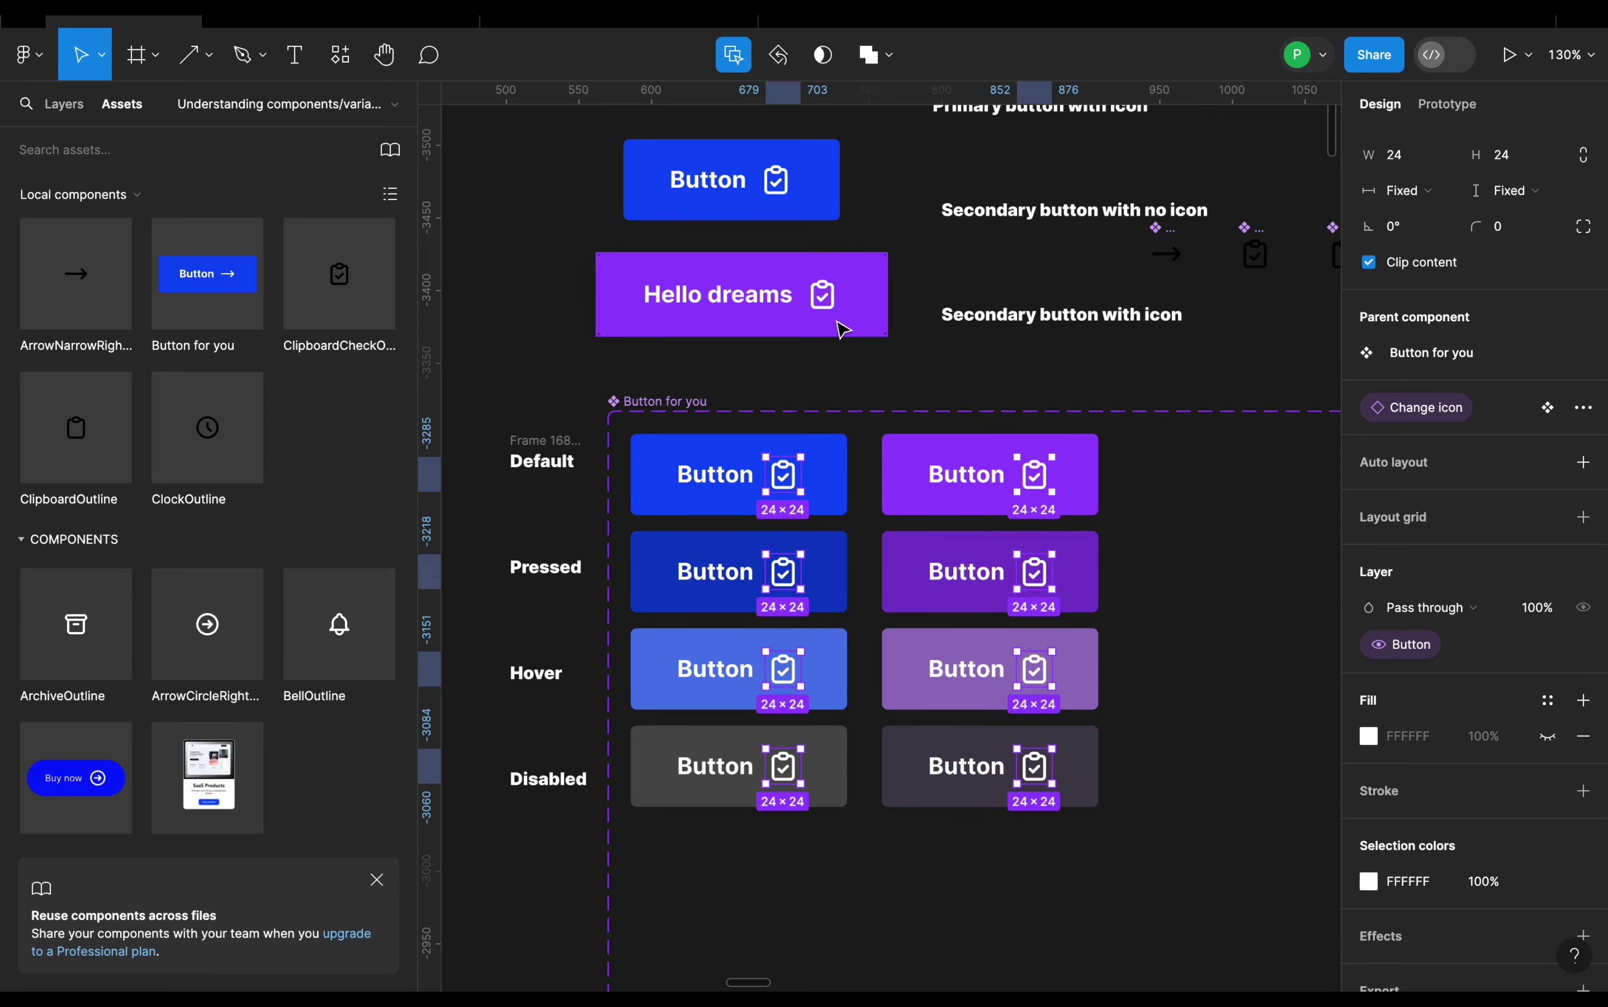
- Swap the Hello dreams instance's Change icon to the ArrowNarrowRight preferred icon
click(862, 322)
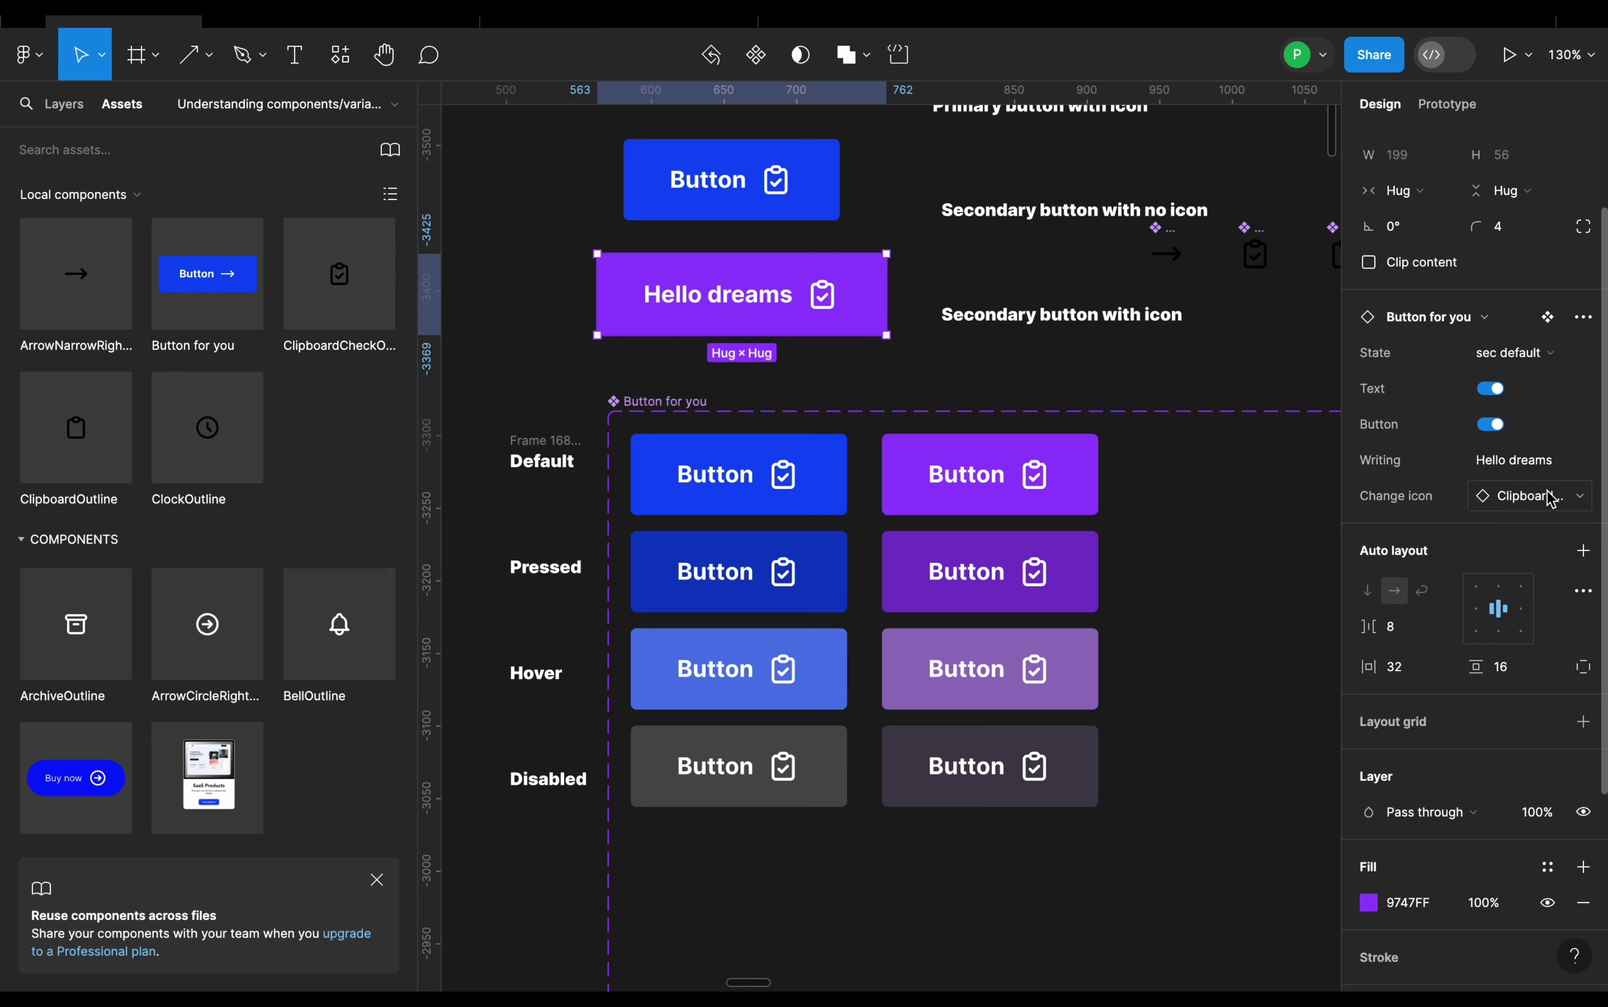
click(1571, 497)
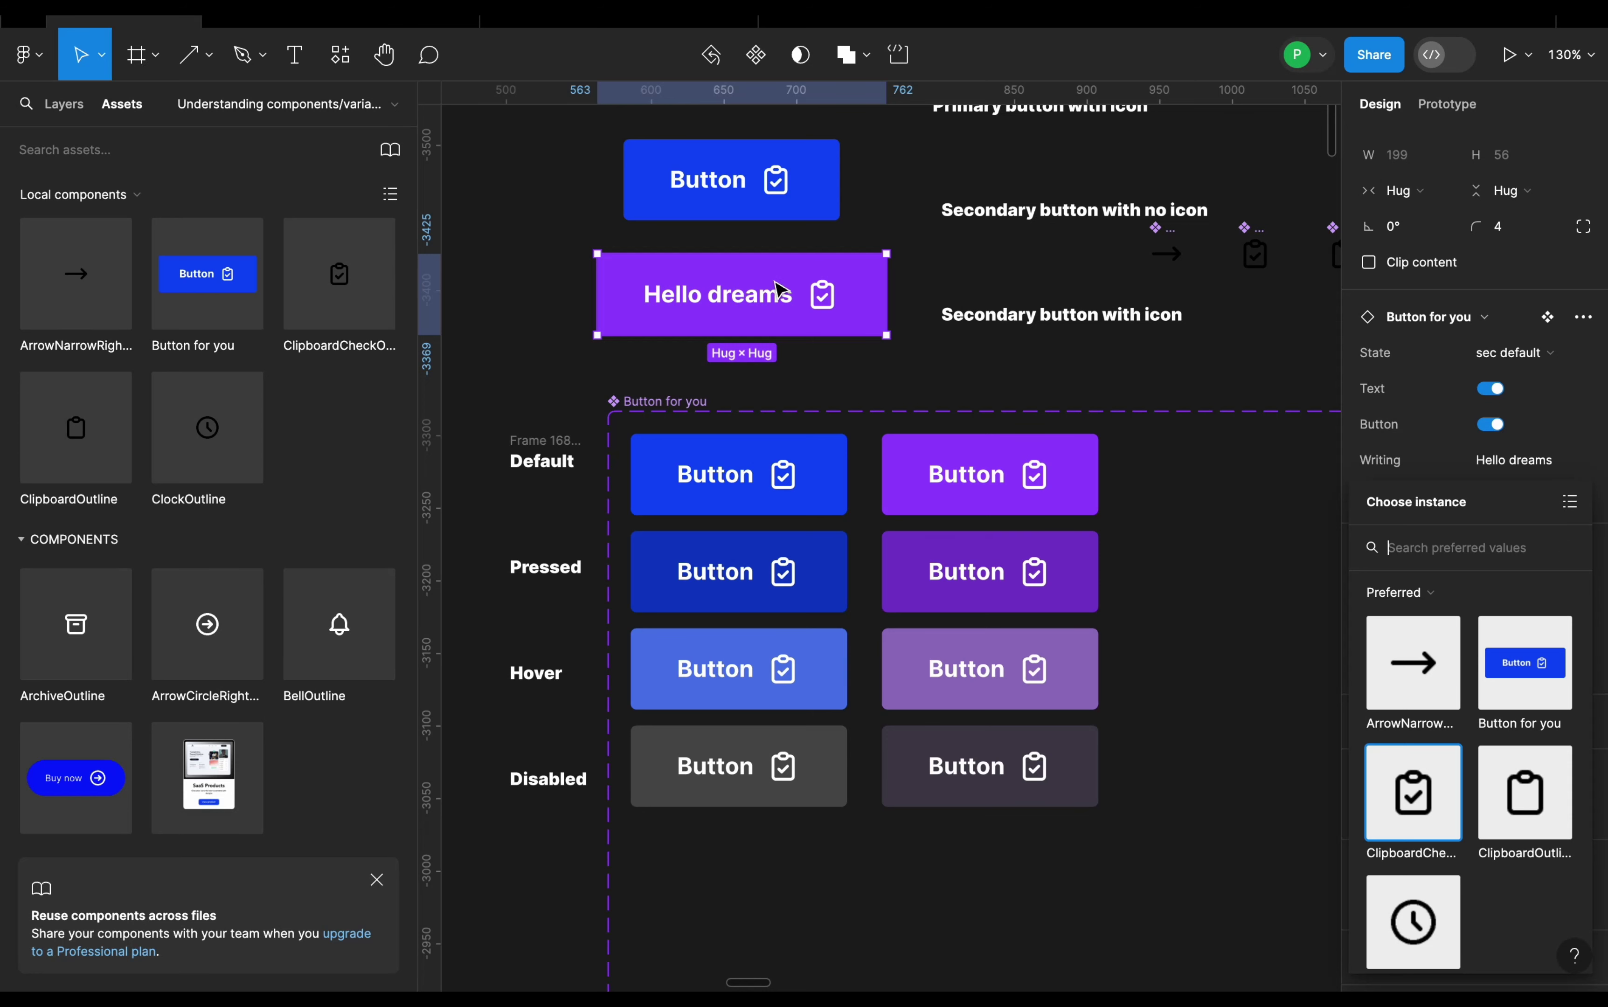
click(1422, 656)
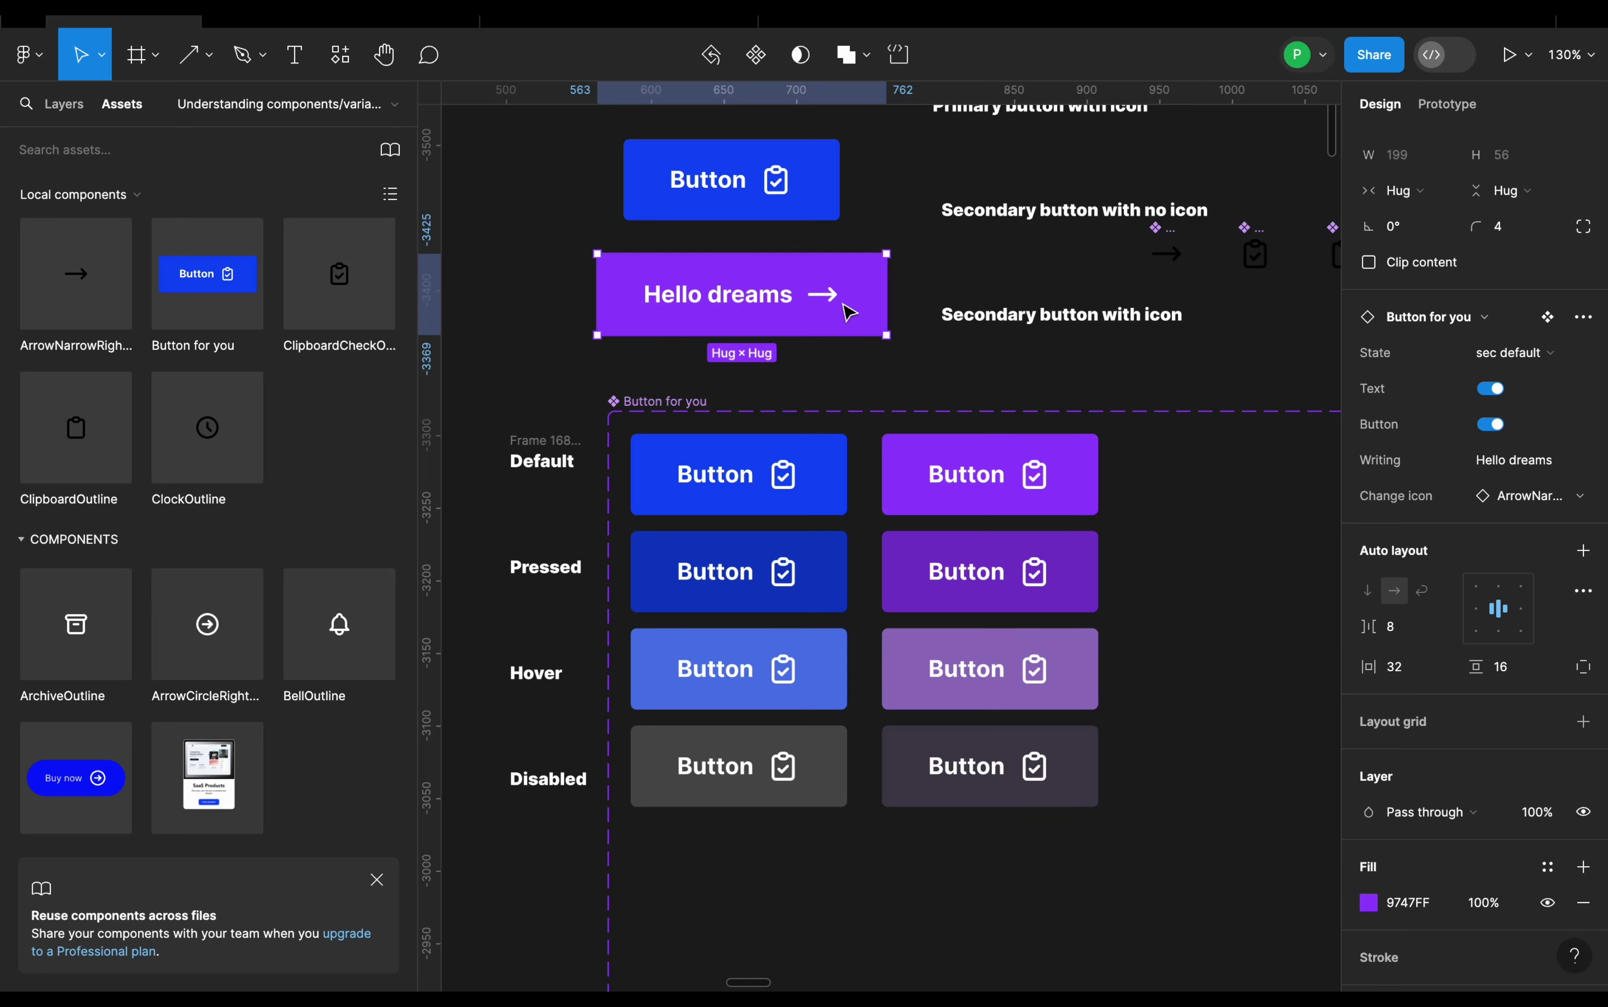
click(689, 402)
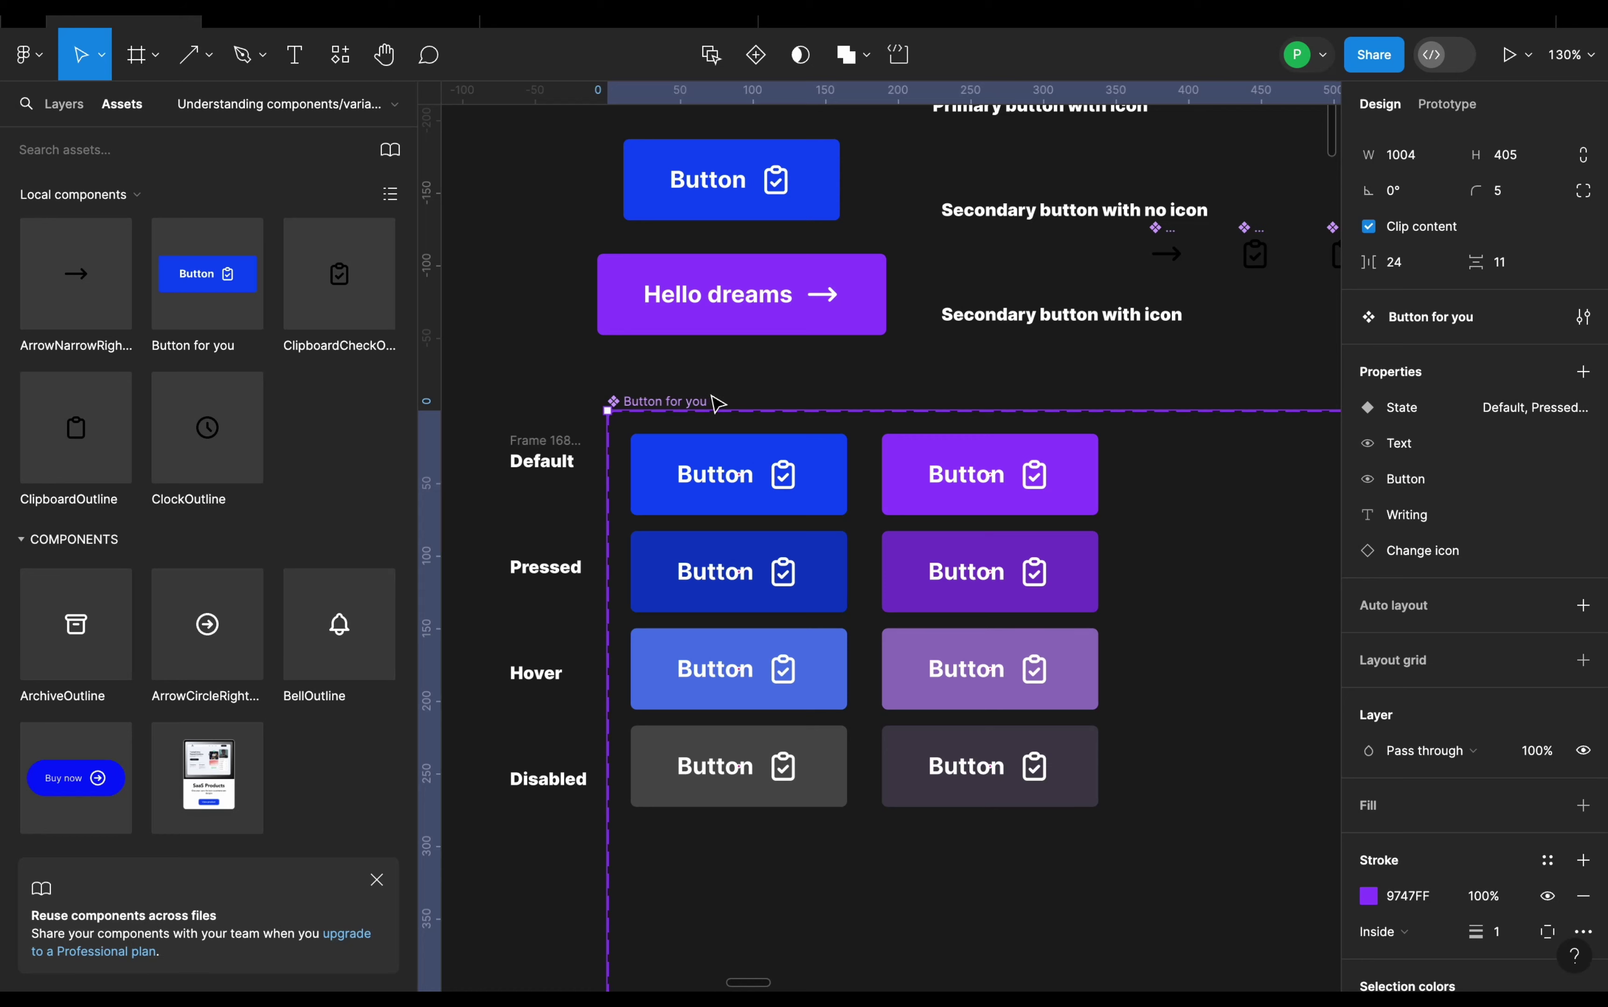
scroll(883, 406, down, 10)
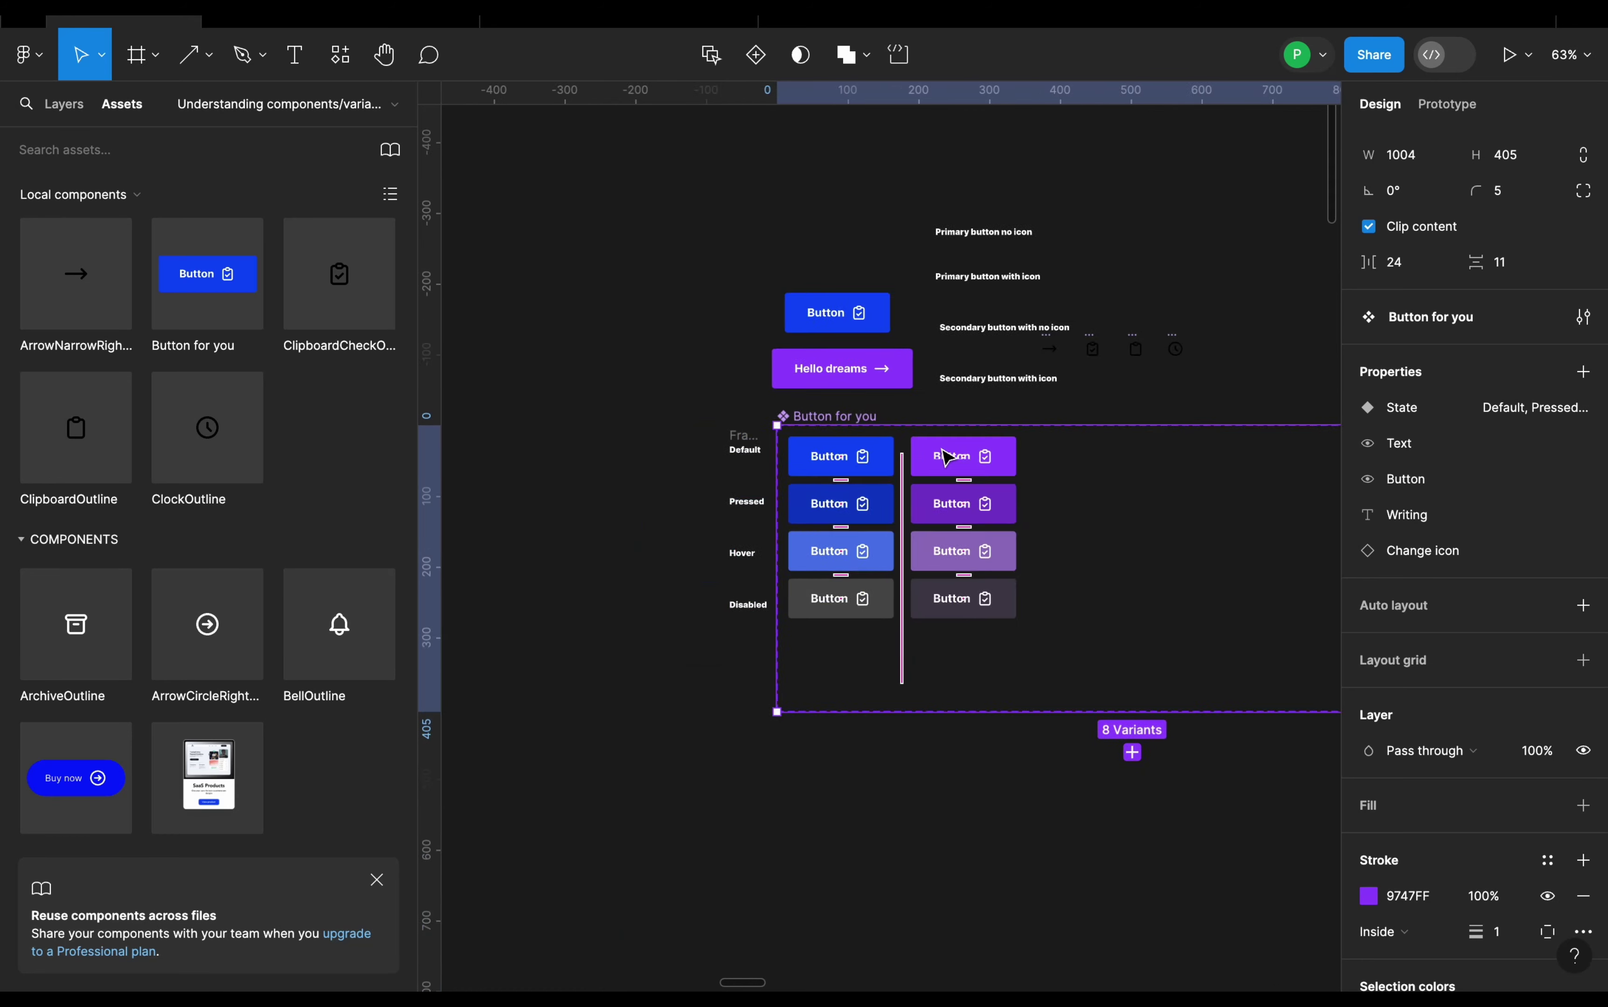
scroll(775, 434, up, 13)
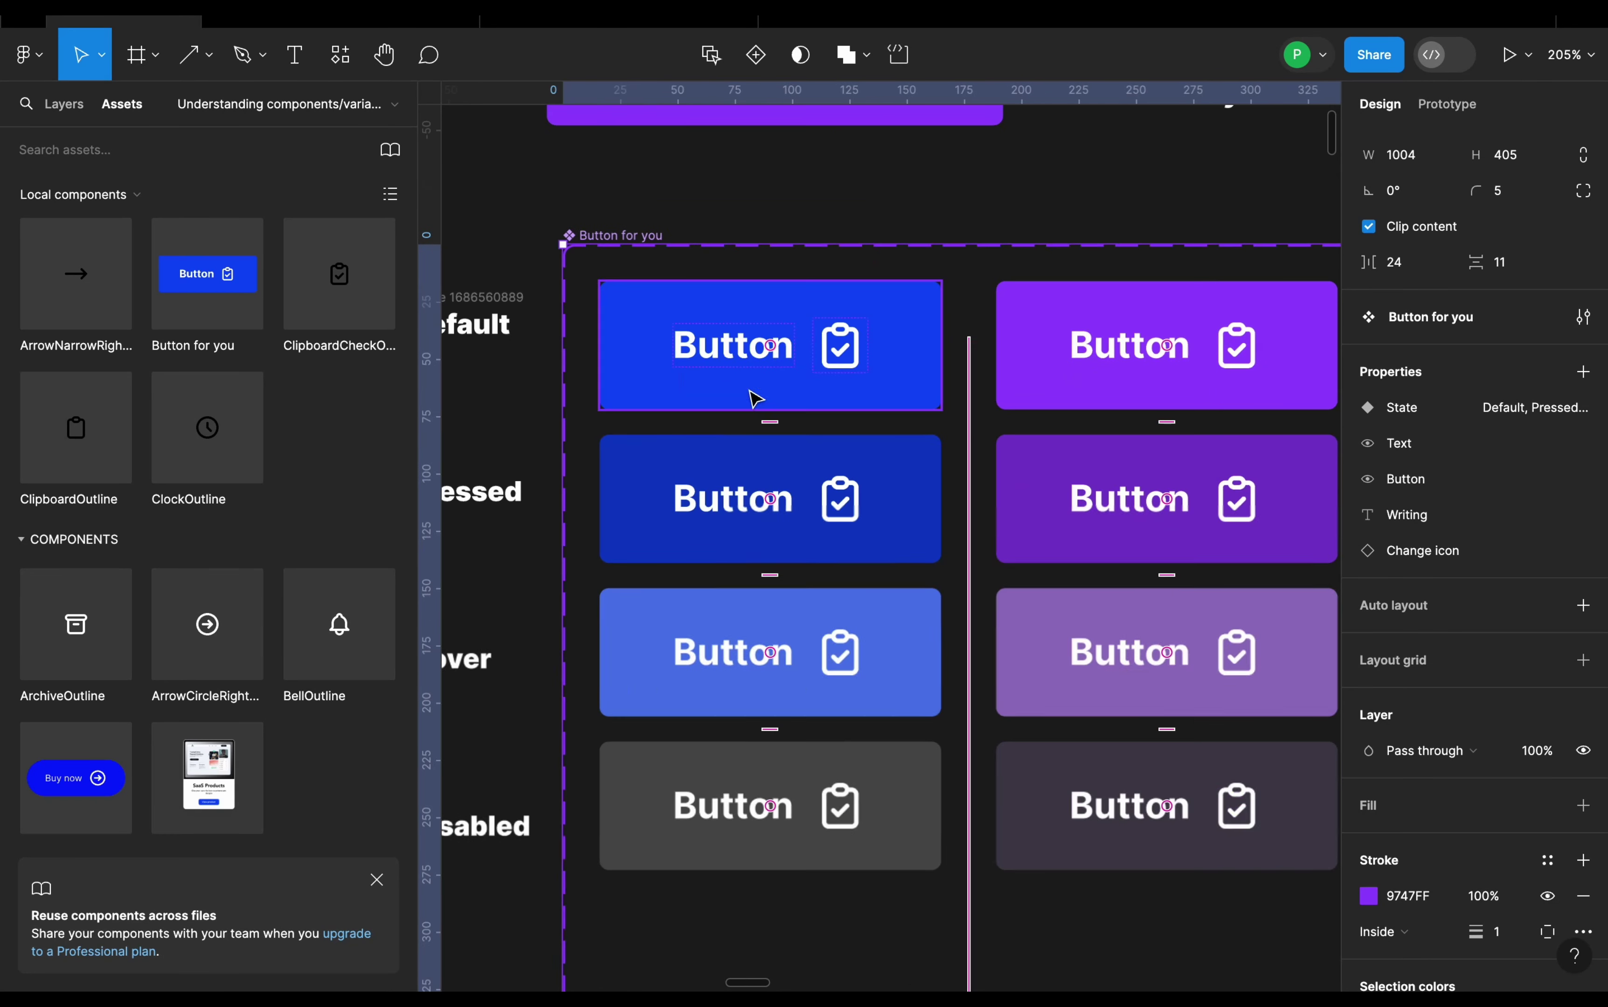
click(629, 353)
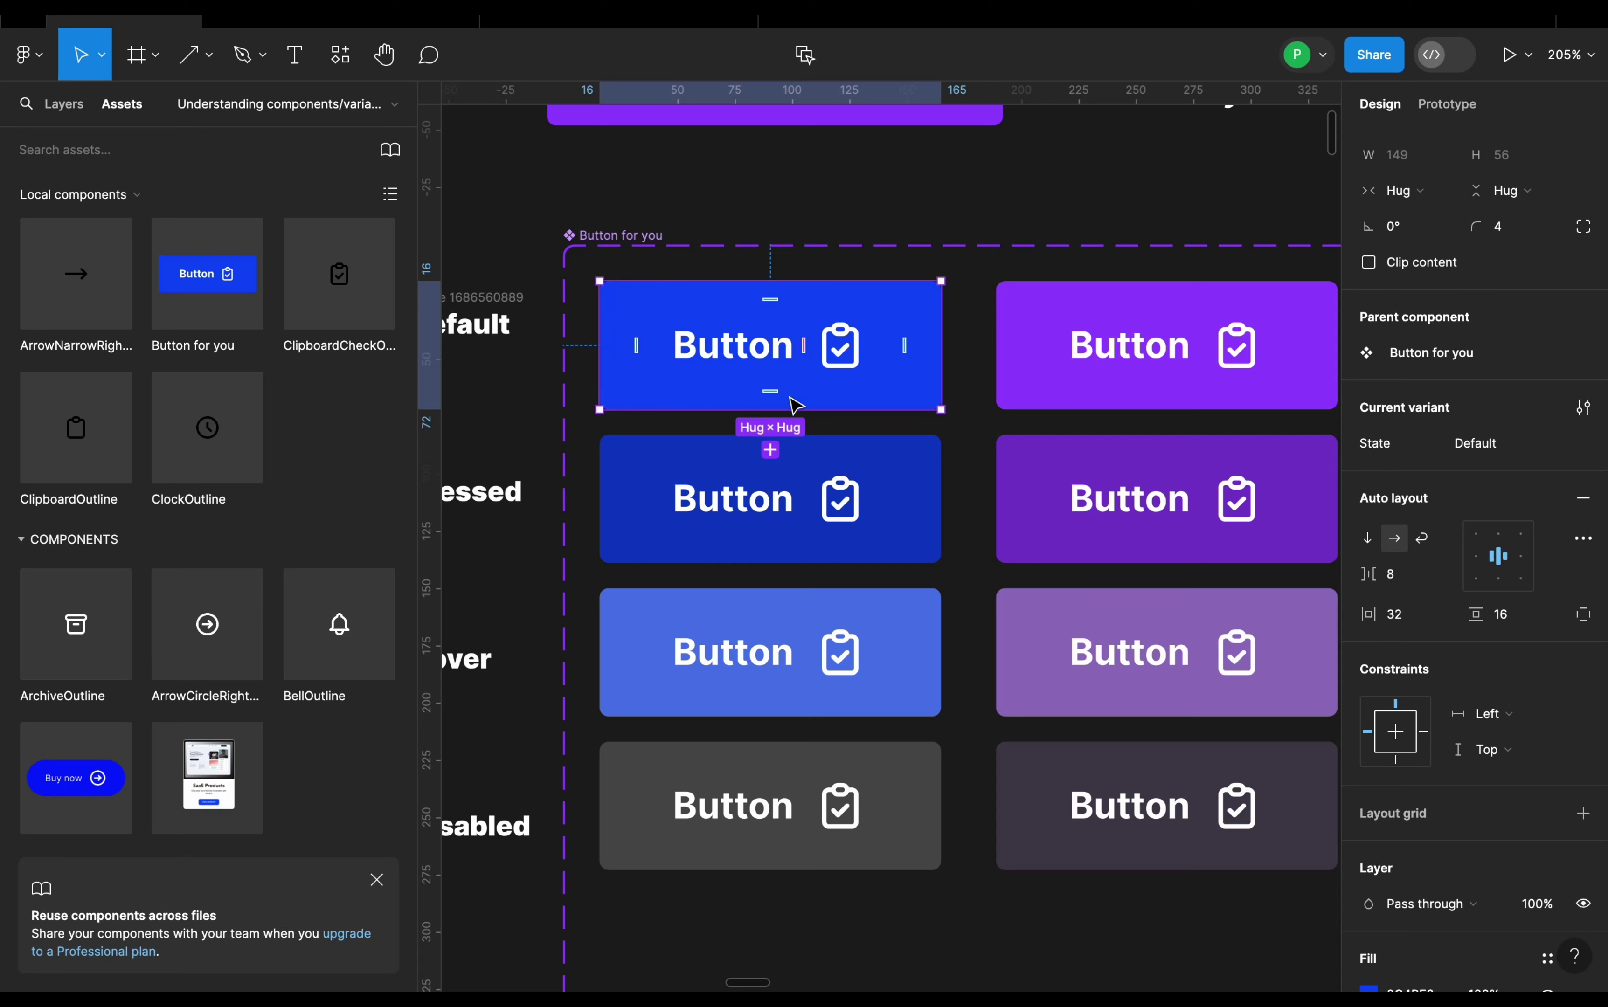
click(976, 384)
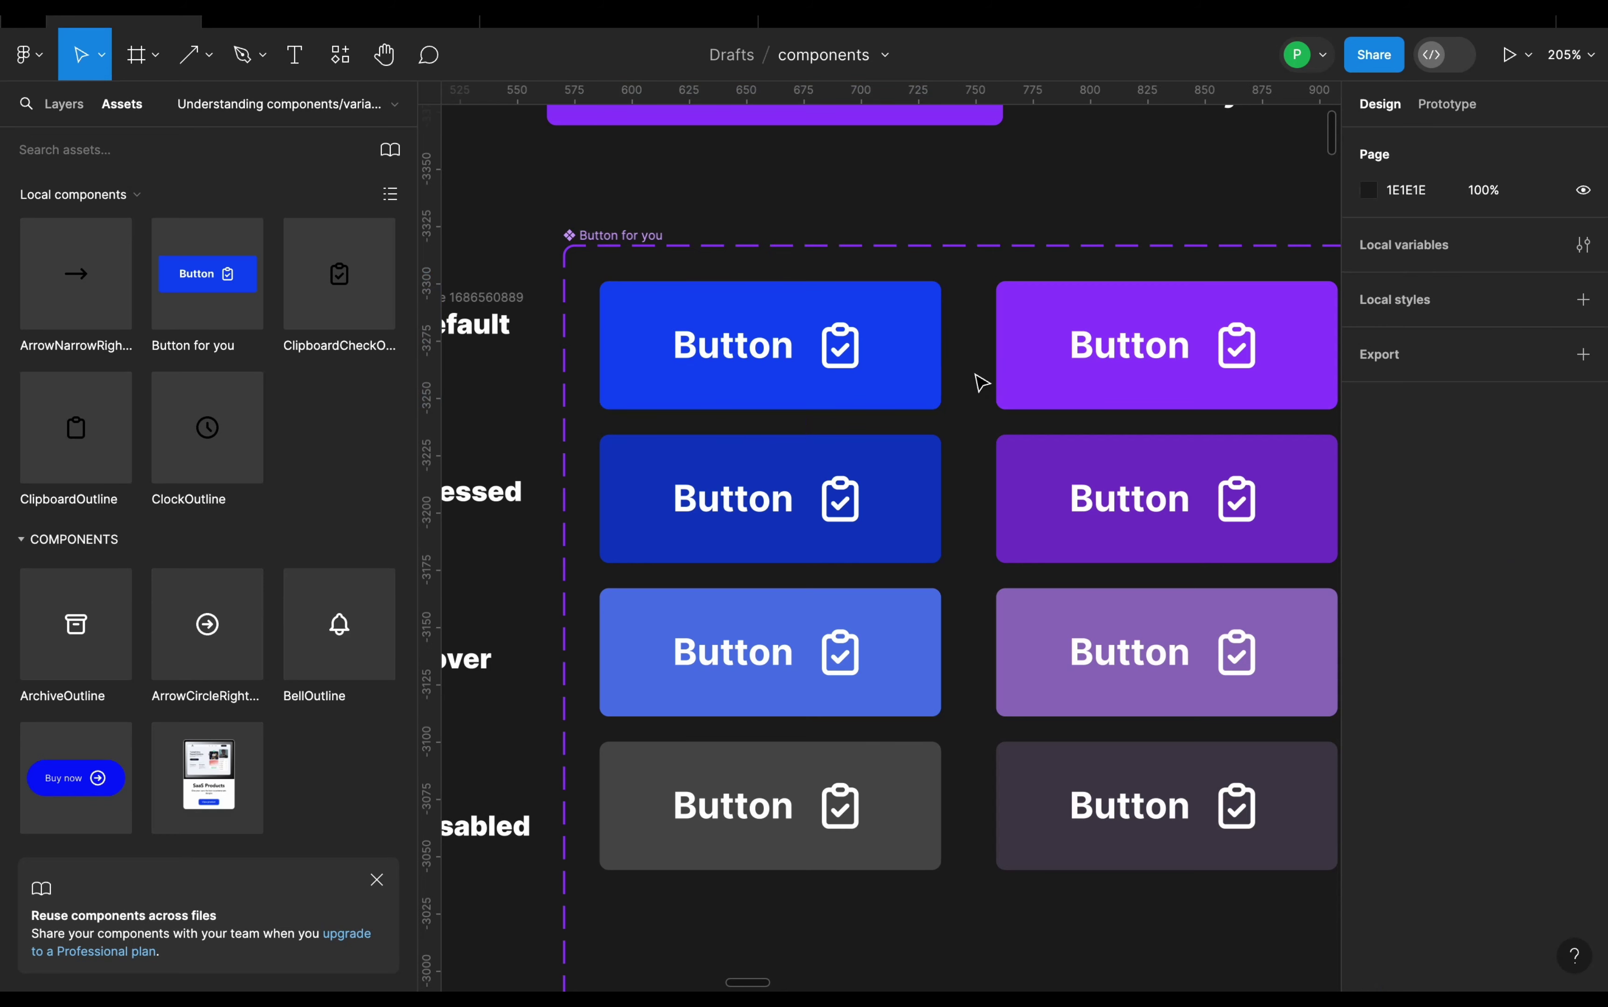
click(884, 387)
scroll(811, 505, down, 3)
click(808, 592)
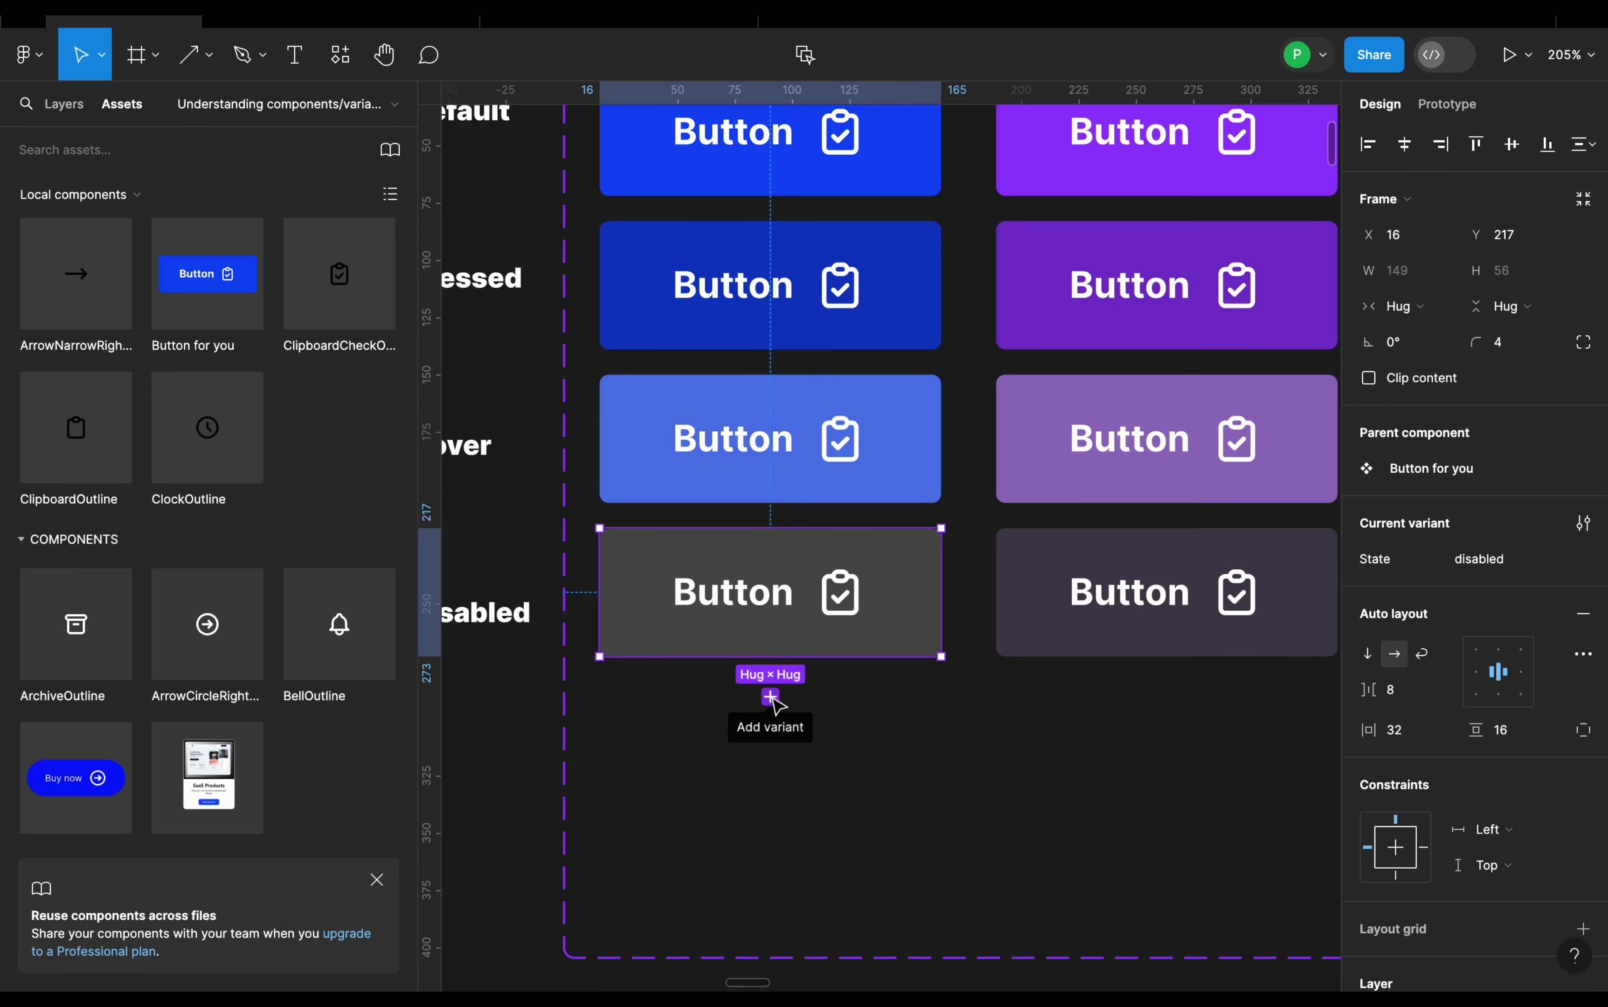
scroll(771, 696, down, 2)
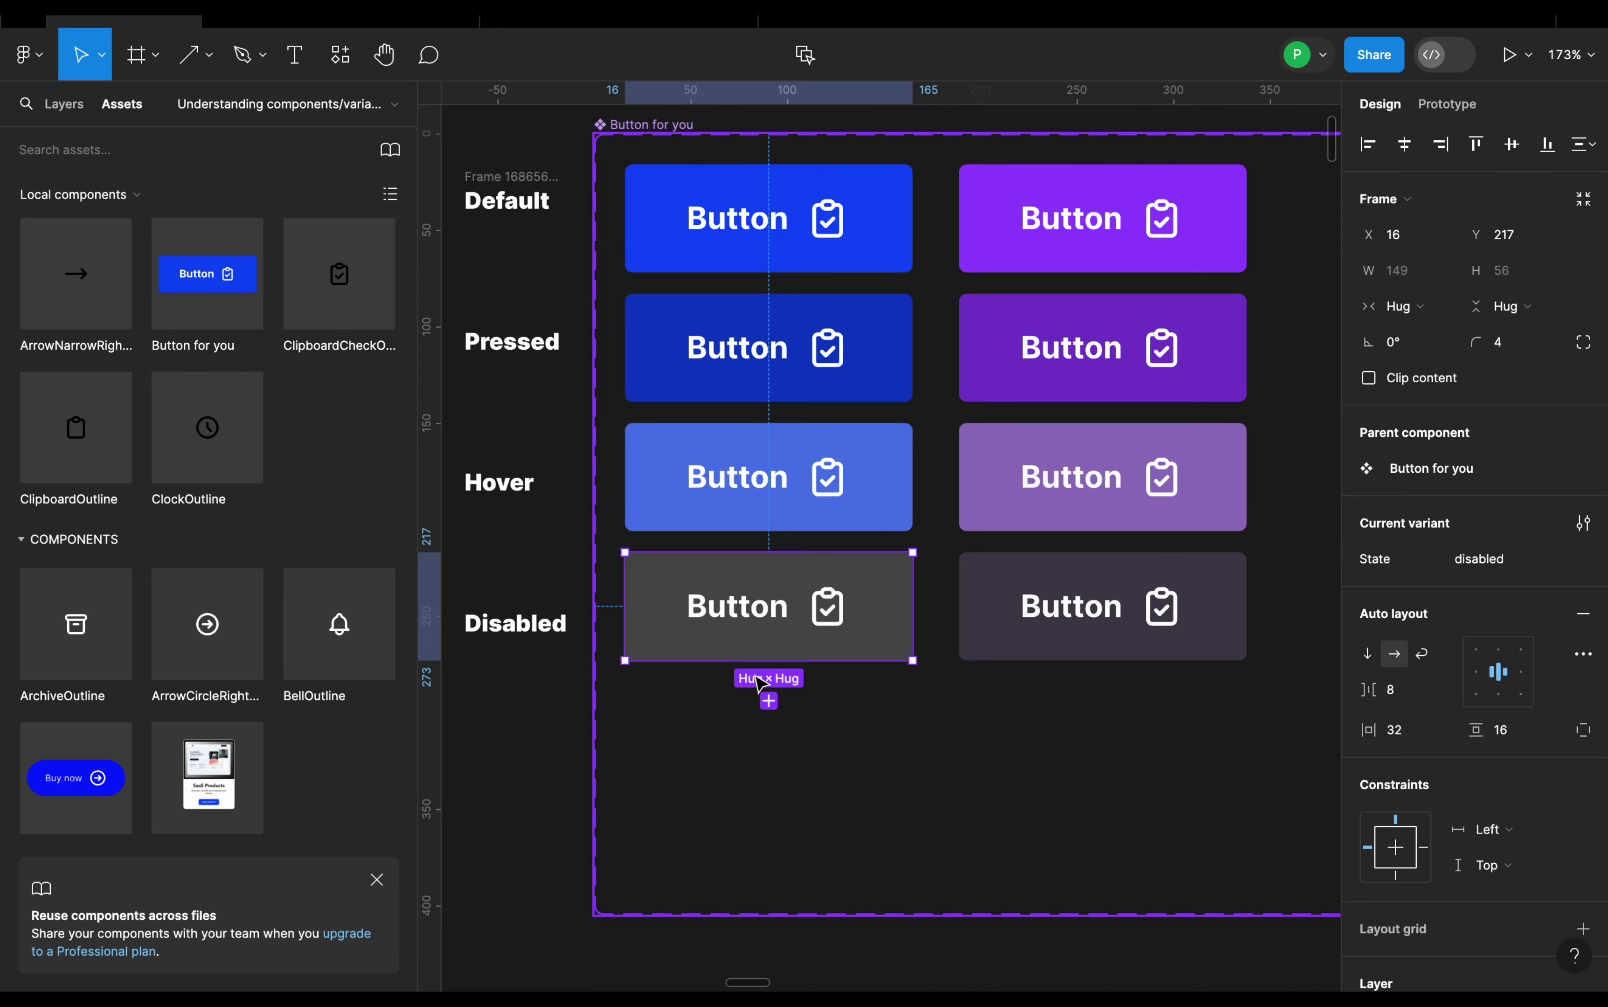
scroll(766, 686, up, 3)
click(855, 393)
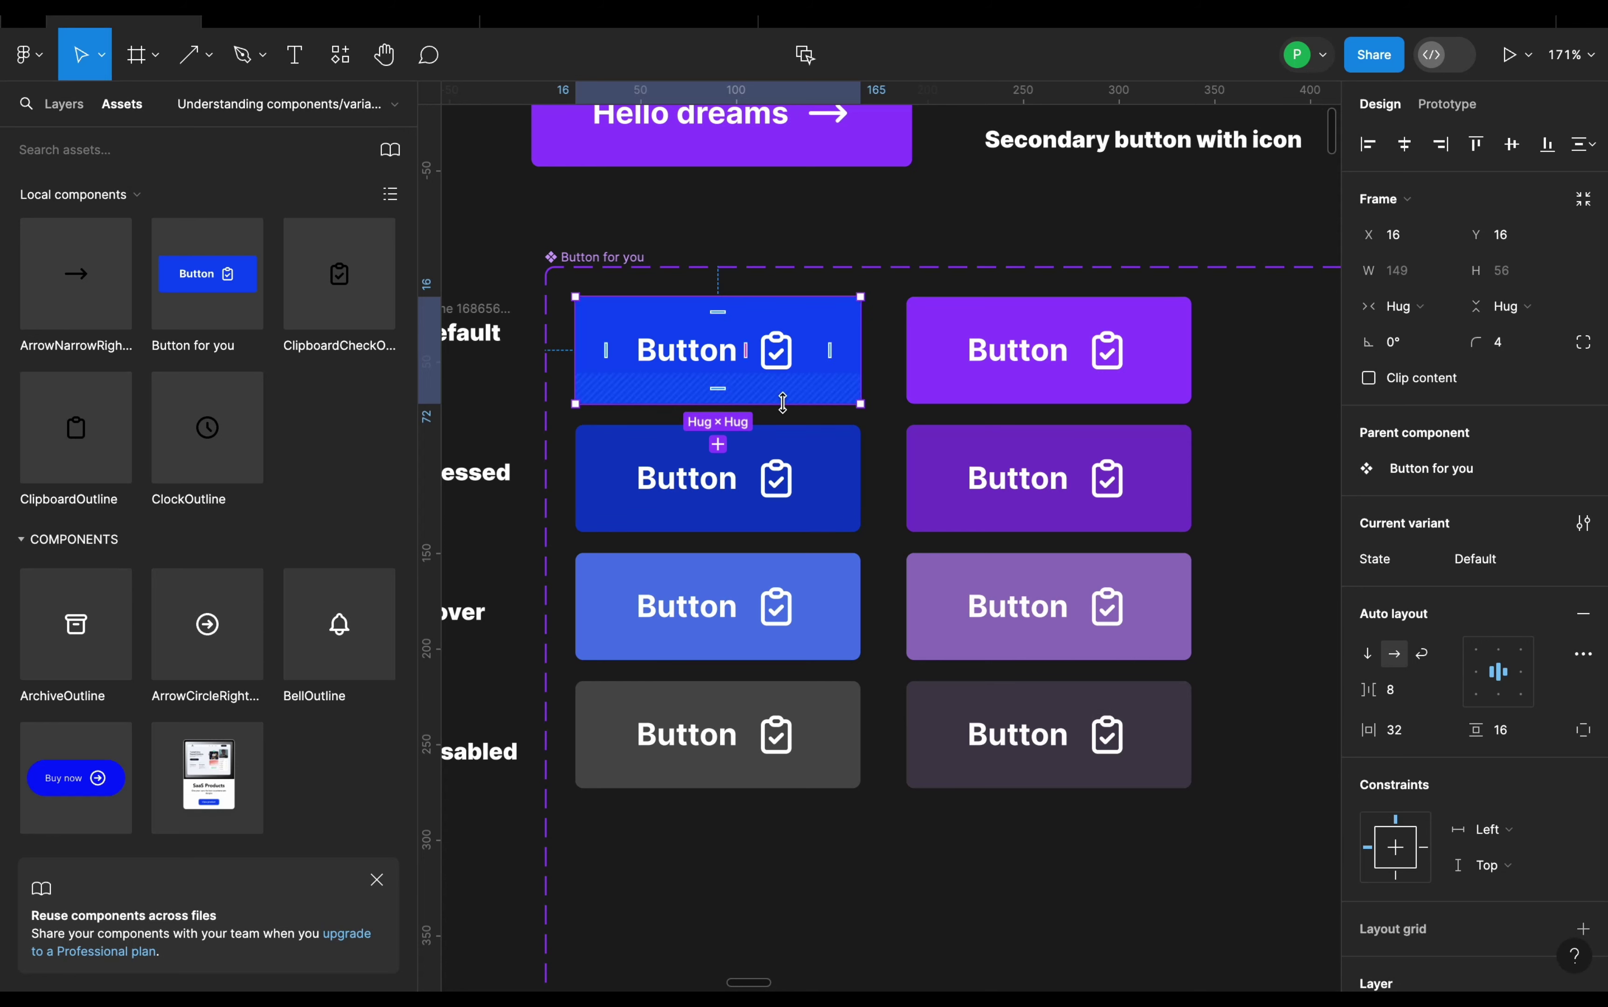
scroll(776, 403, down, 2)
scroll(776, 405, down, 2)
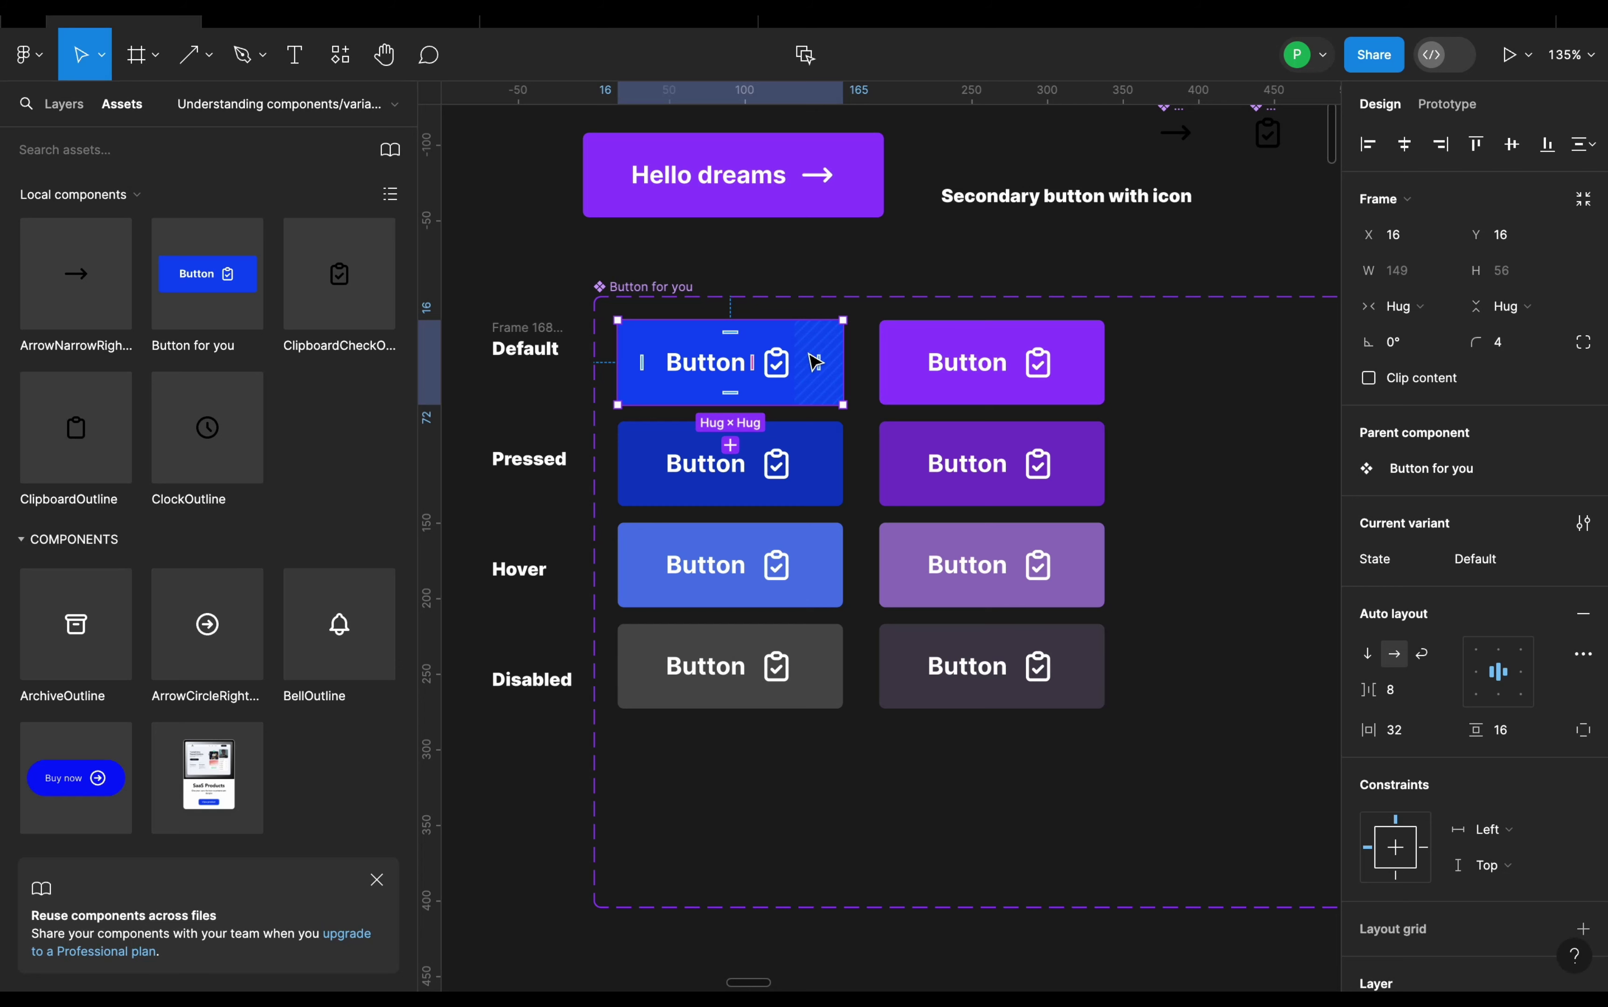
click(899, 359)
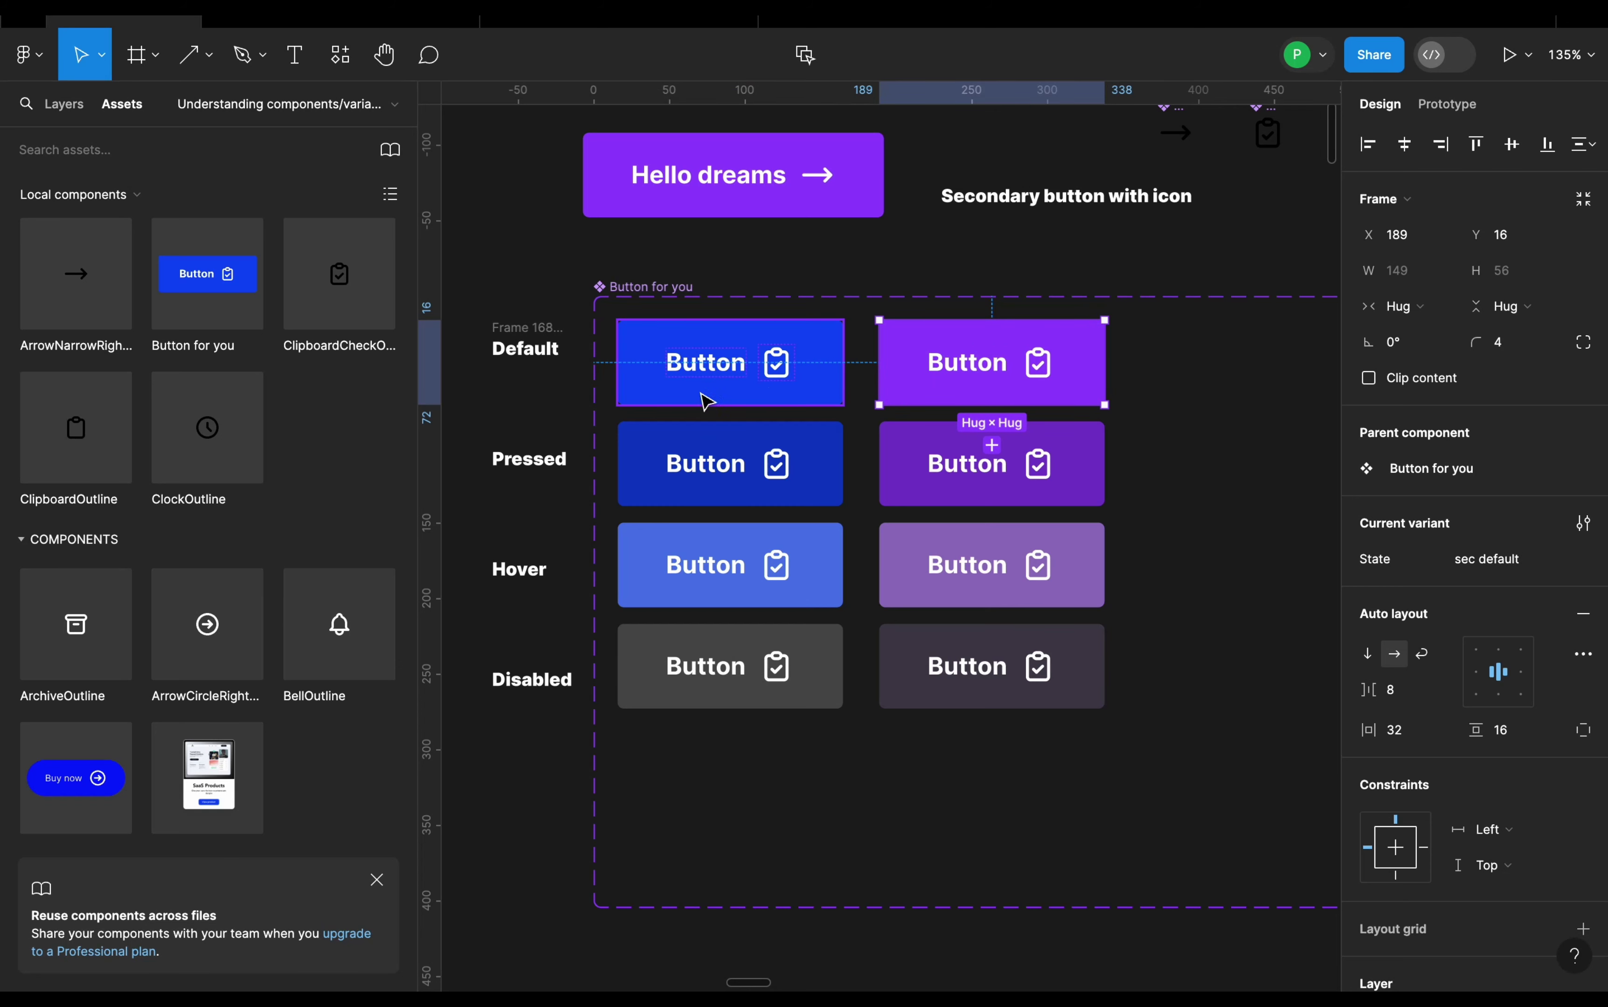
scroll(703, 403, down, 3)
scroll(1040, 349, right, 5)
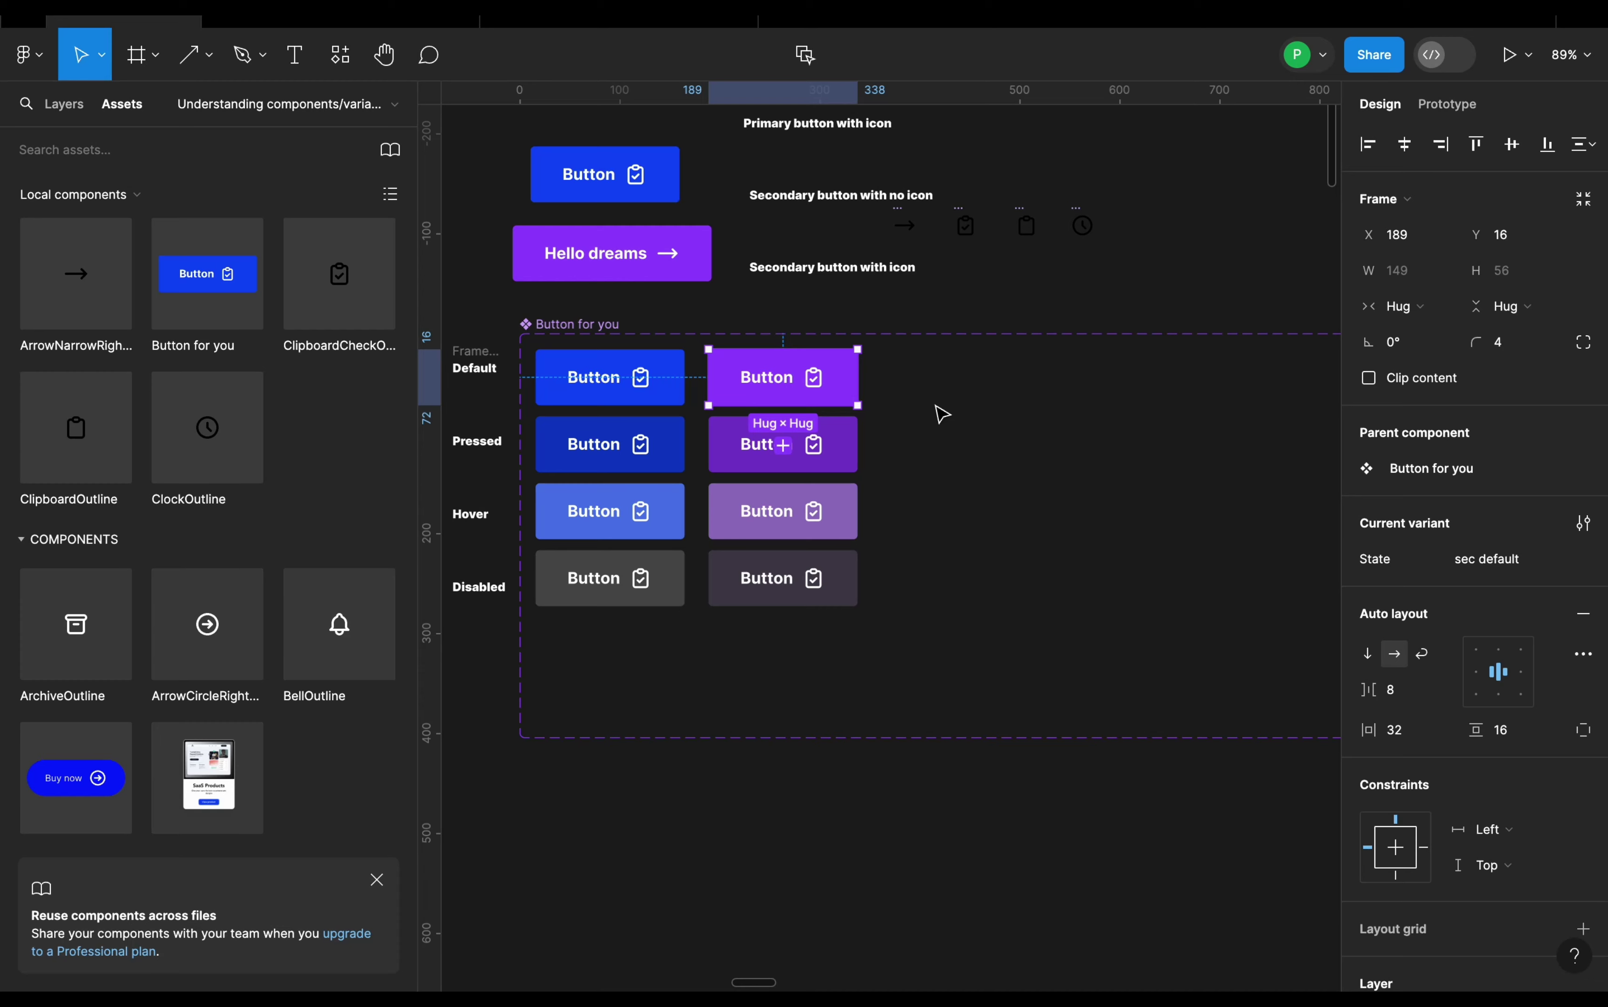
- Zoom out and drag the Button for you component set over to the variants frame
scroll(718, 438, down, 10)
scroll(782, 496, down, 5)
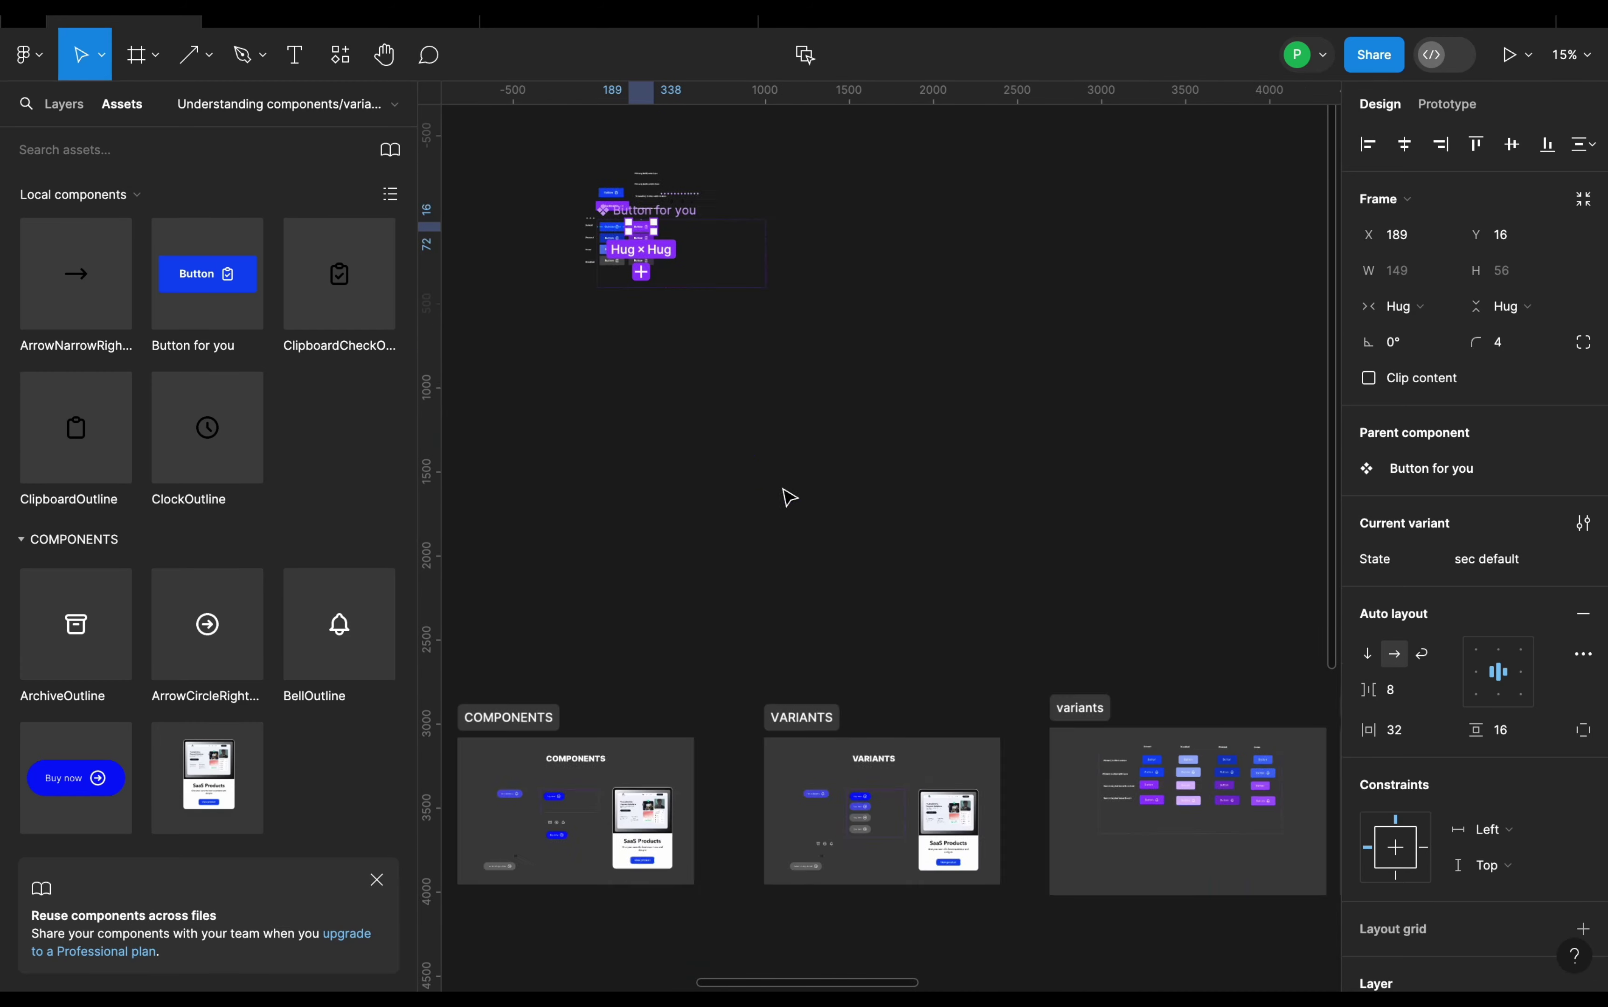
scroll(1006, 463, up, 5)
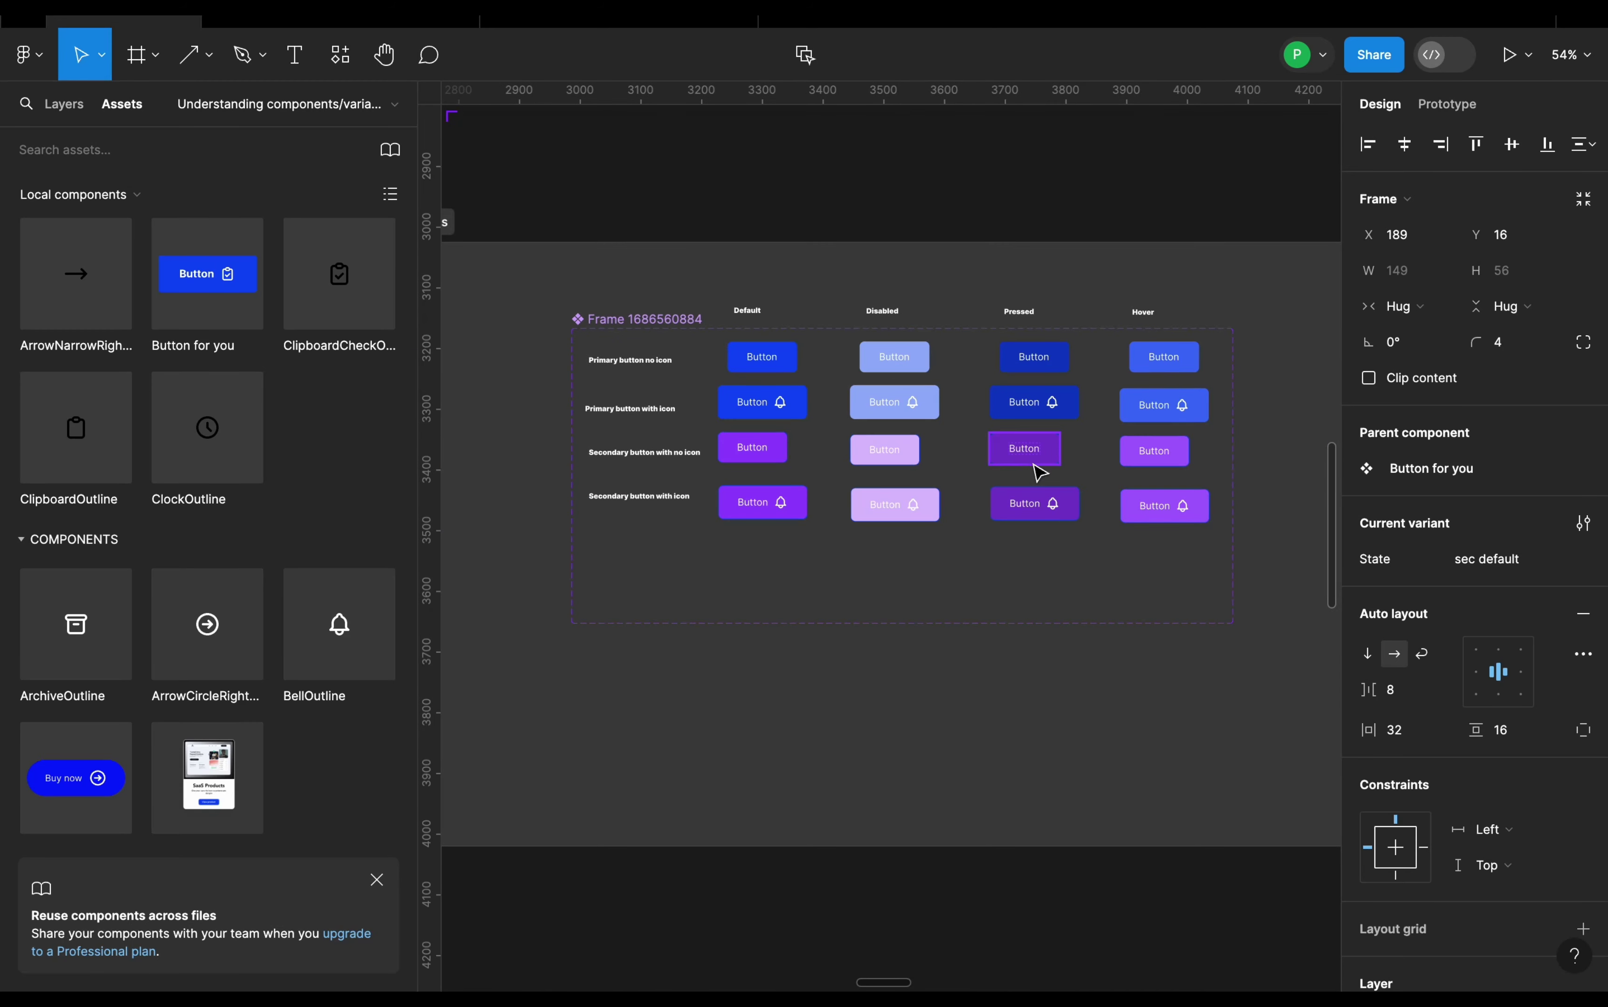
scroll(1052, 480, down, 5)
scroll(1062, 489, down, 3)
scroll(773, 227, up, 10)
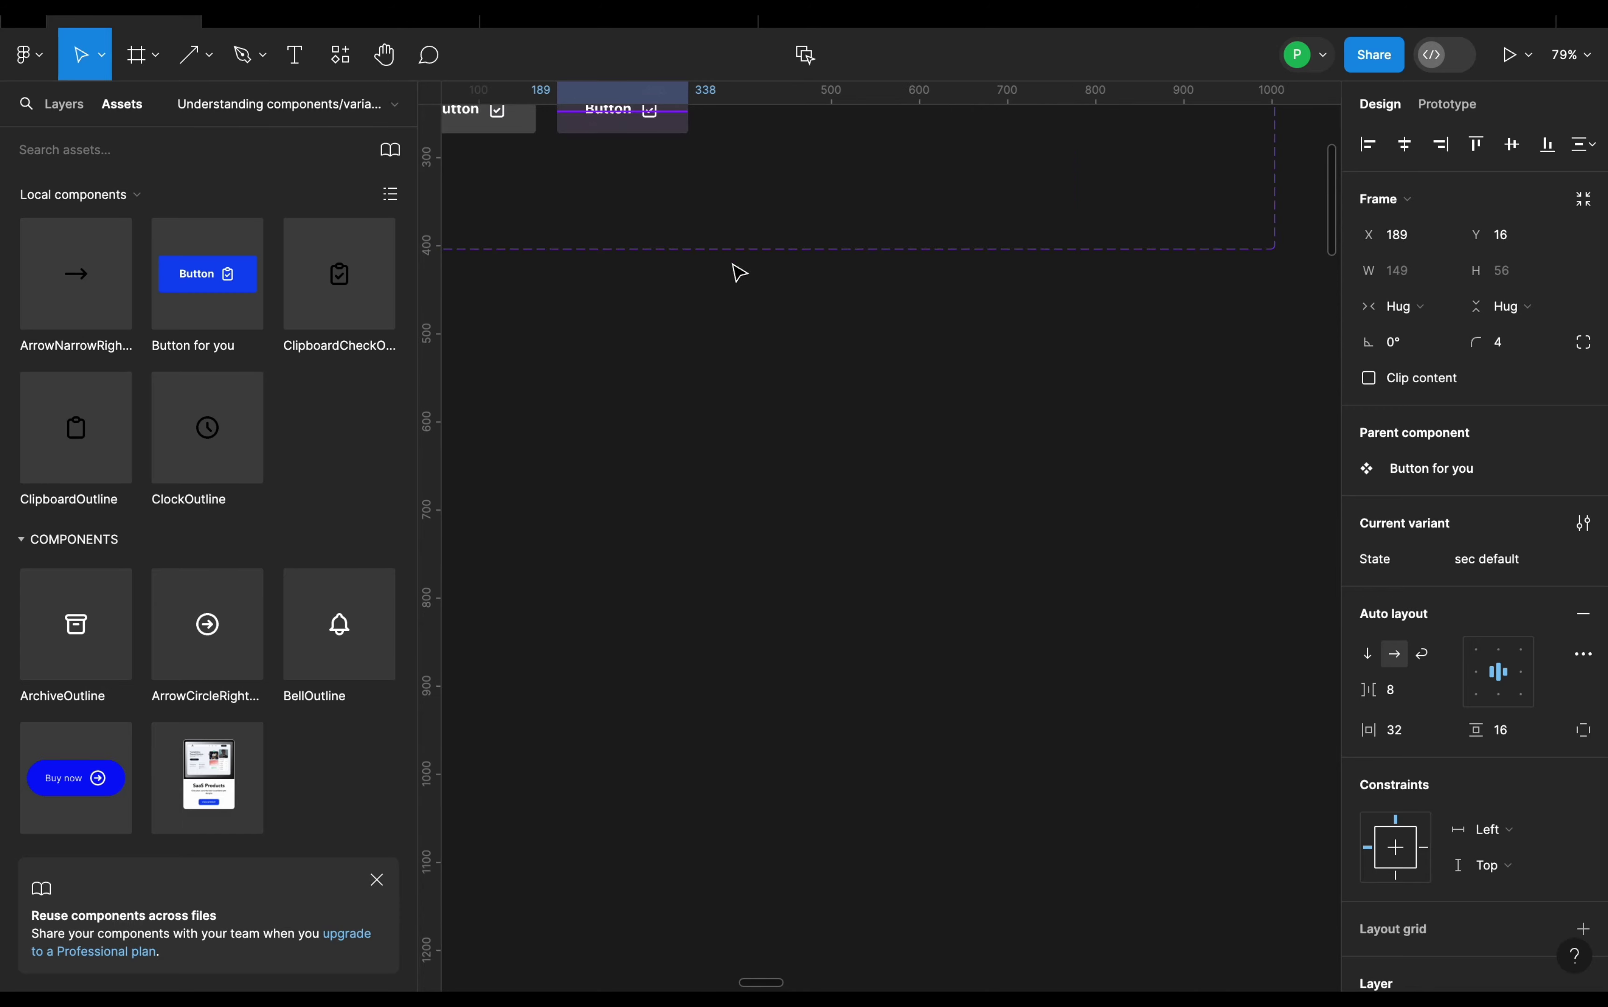
scroll(735, 269, down, 3)
scroll(754, 278, down, 2)
click(729, 336)
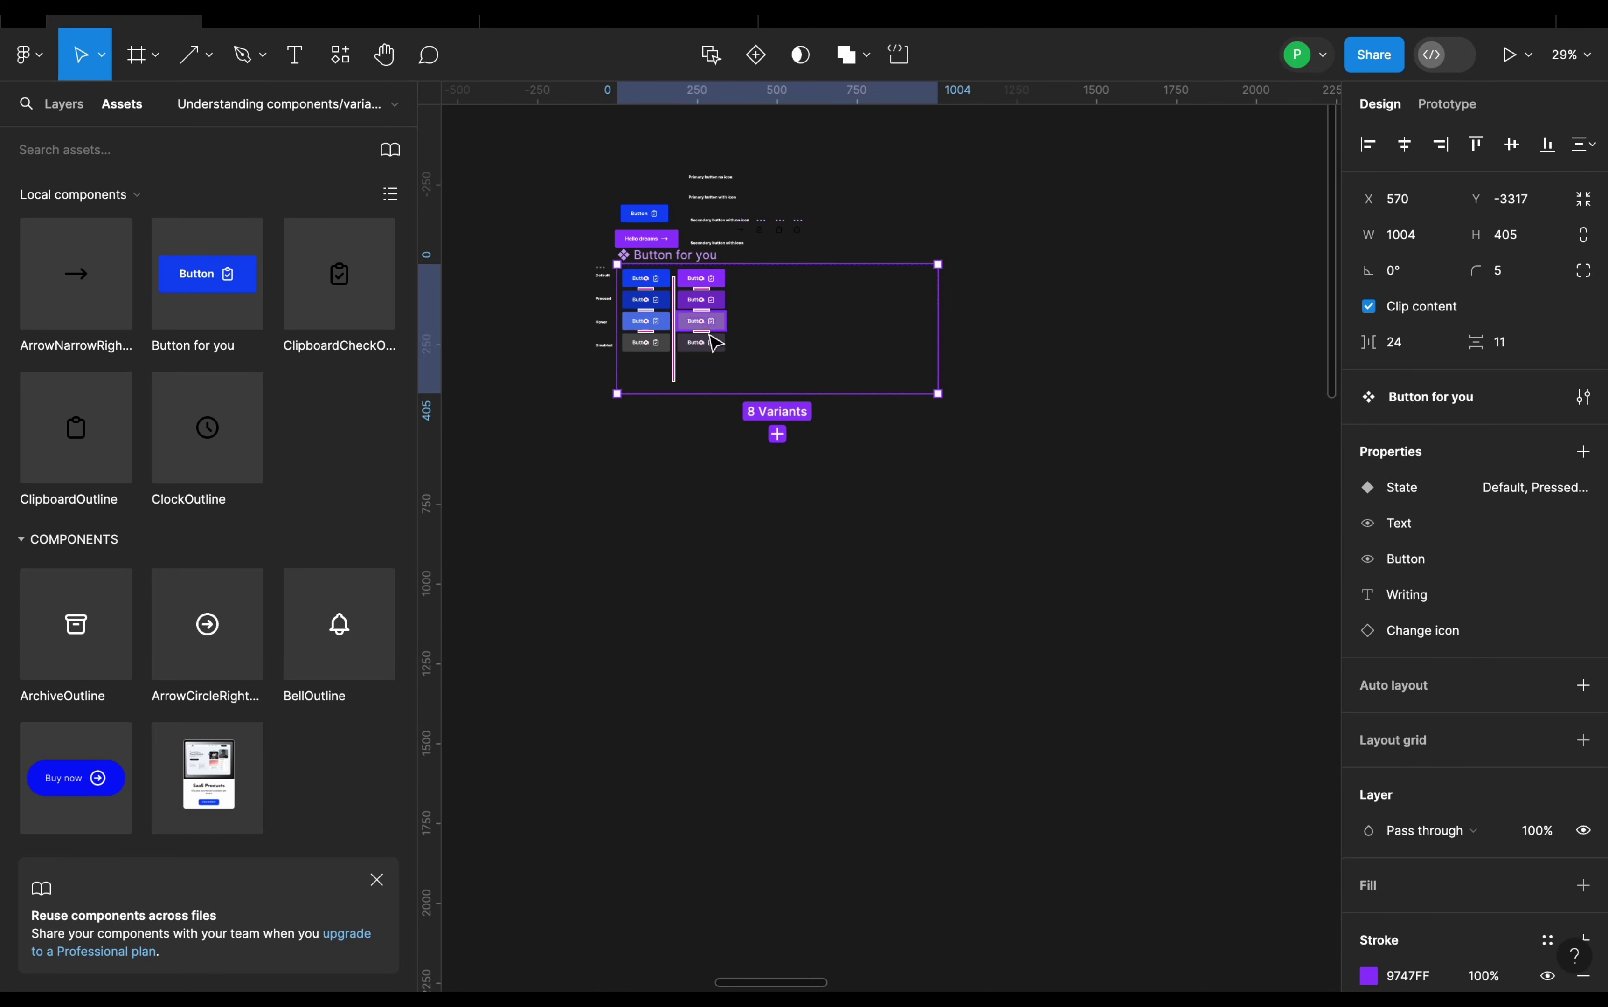
drag(733, 360, 751, 360)
drag(771, 337, 734, 411)
scroll(735, 411, up, 3)
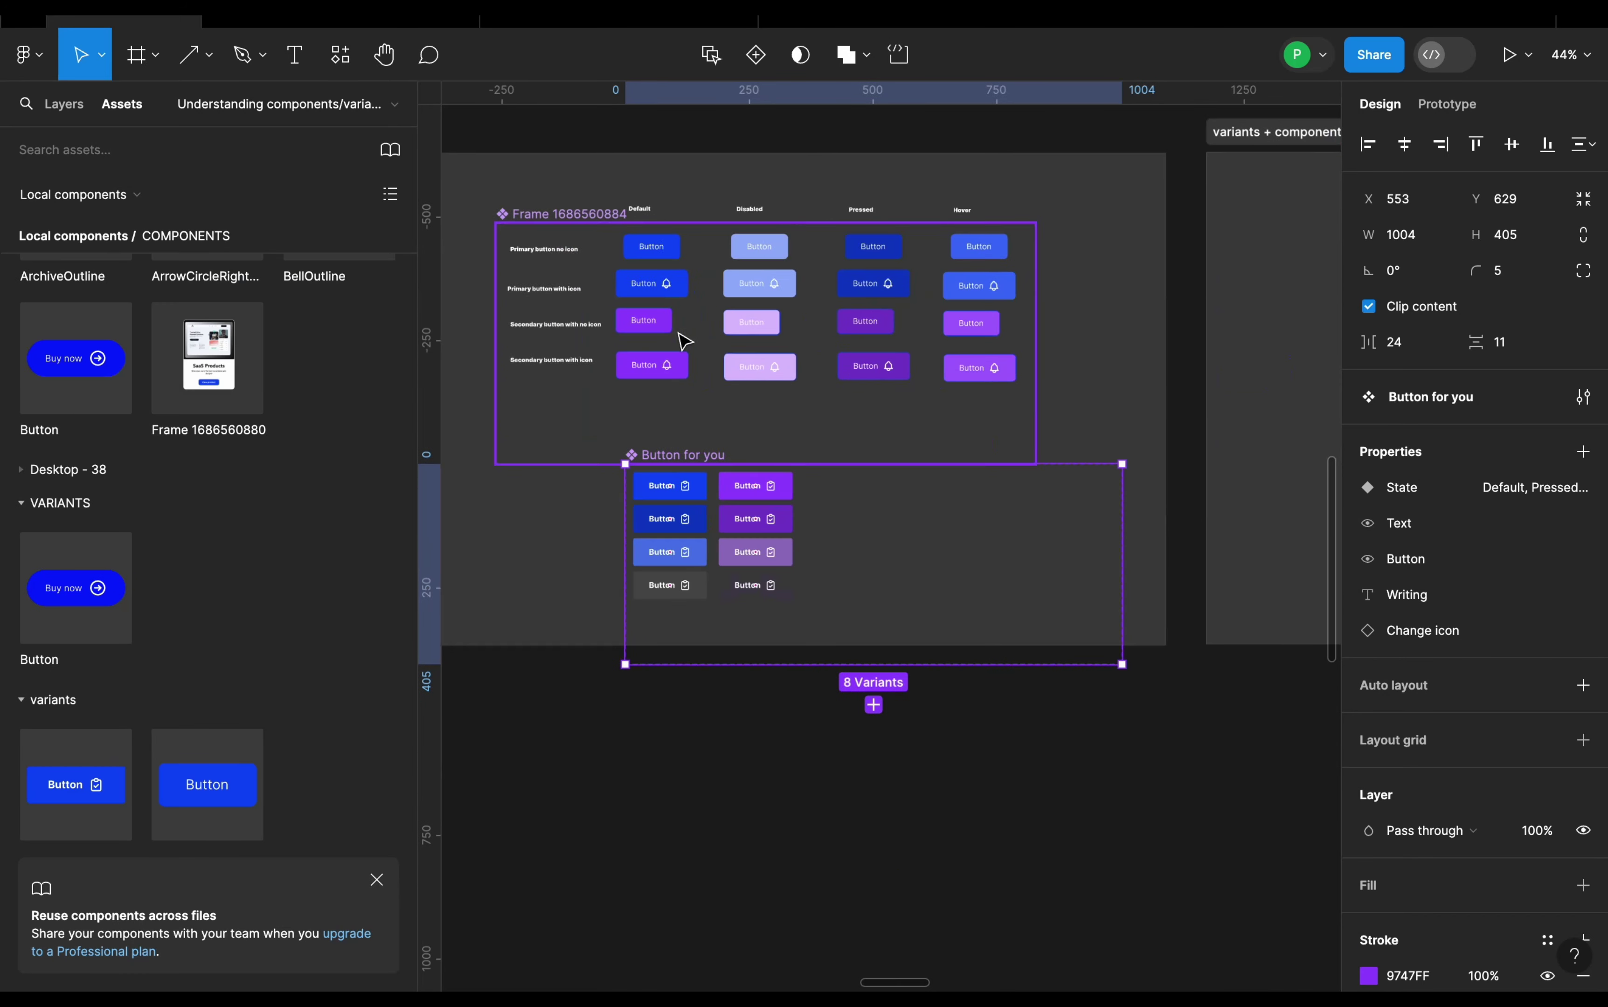
click(673, 249)
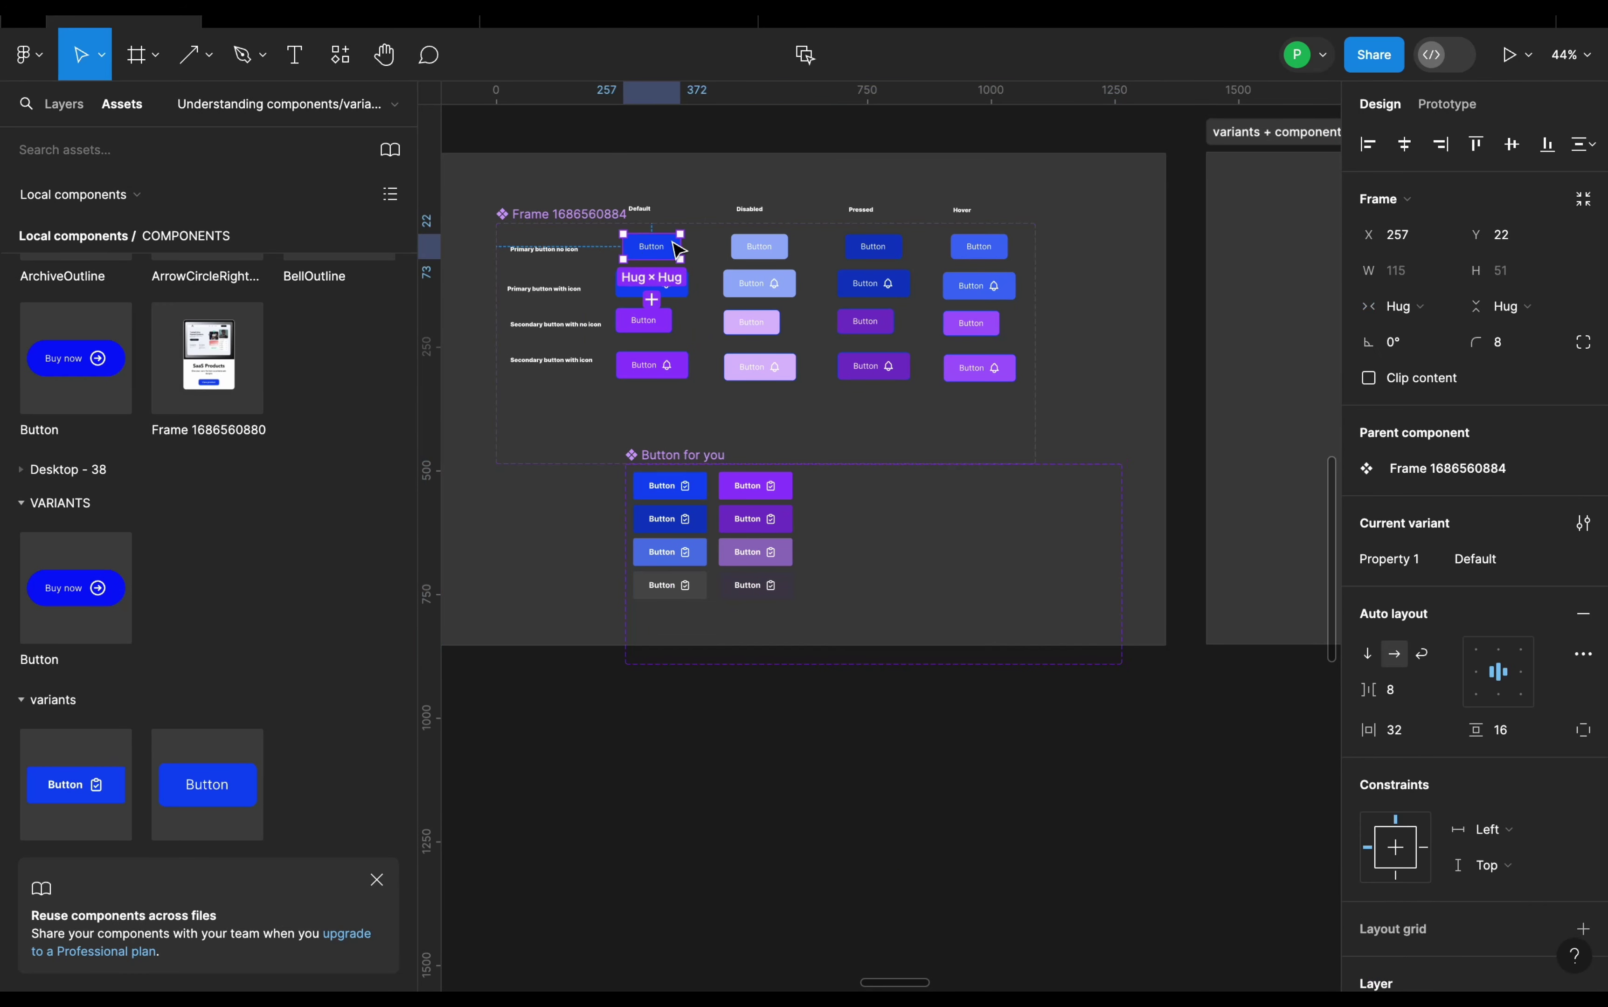
click(683, 290)
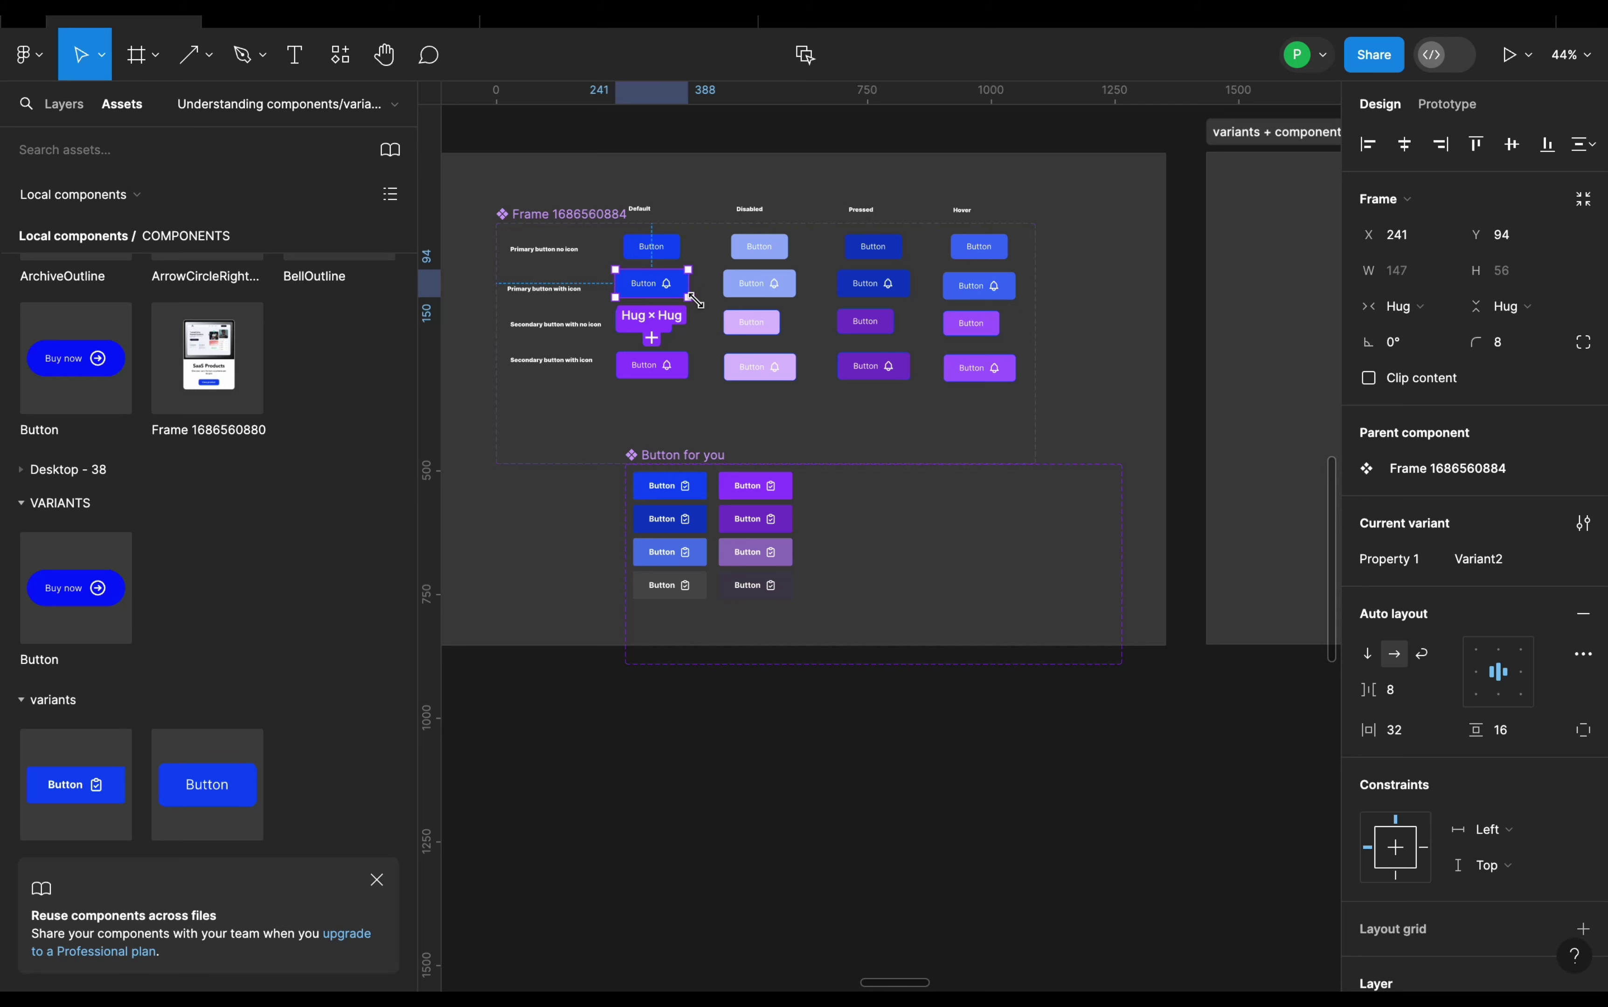
click(790, 416)
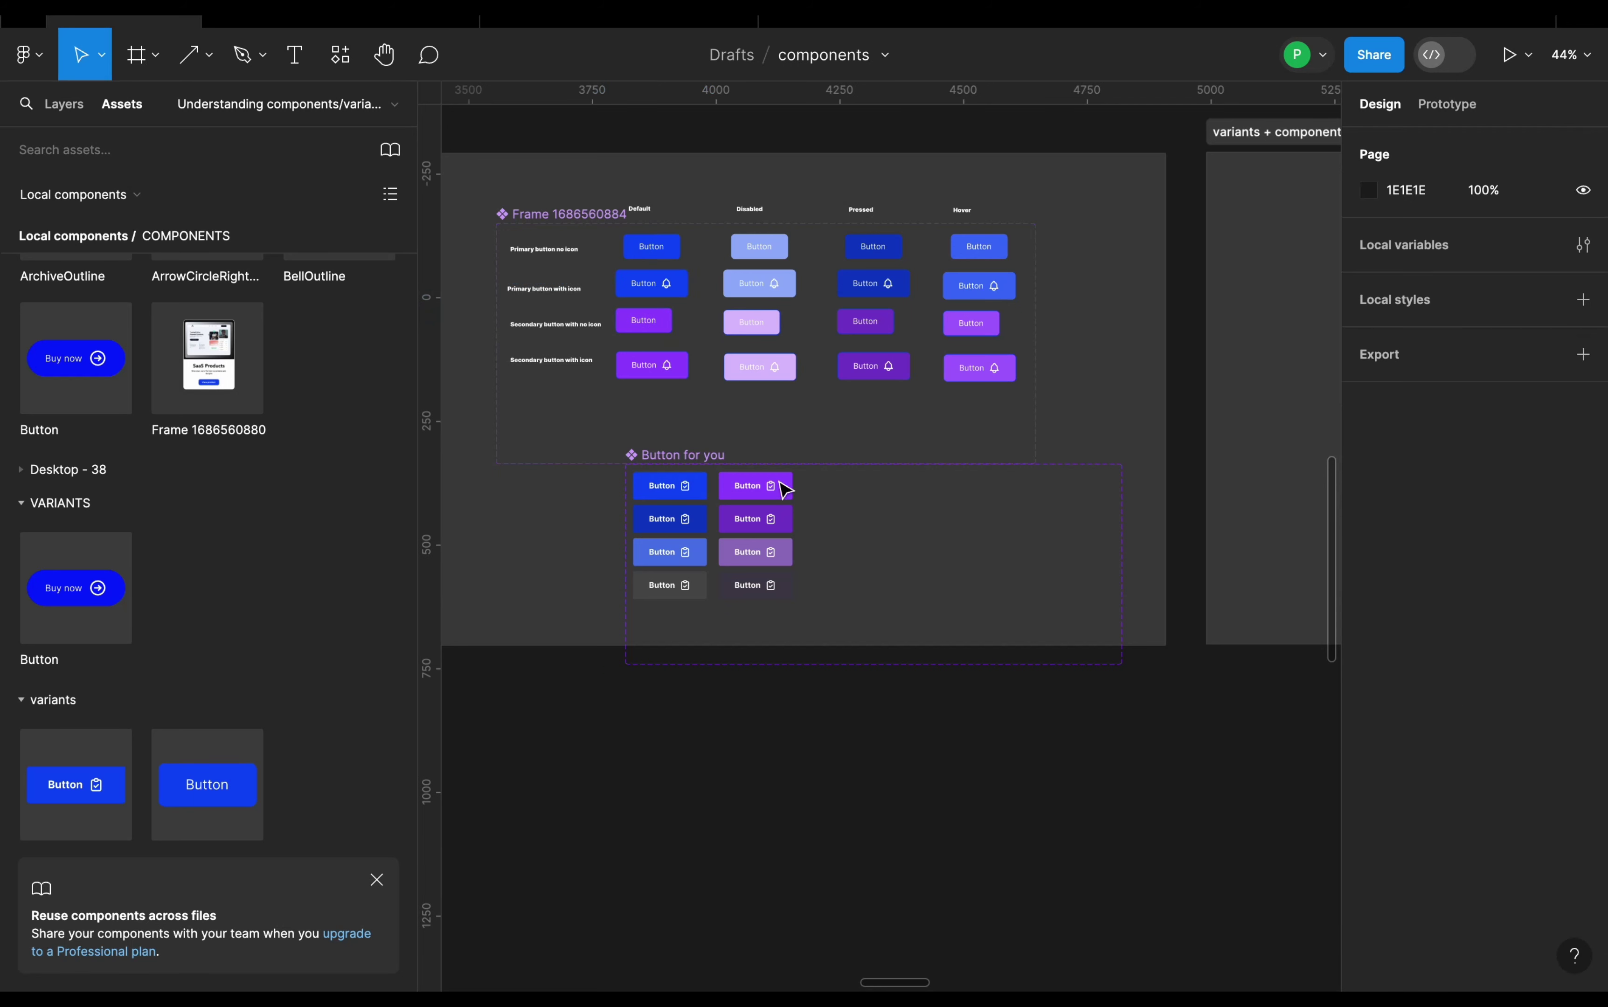
click(696, 457)
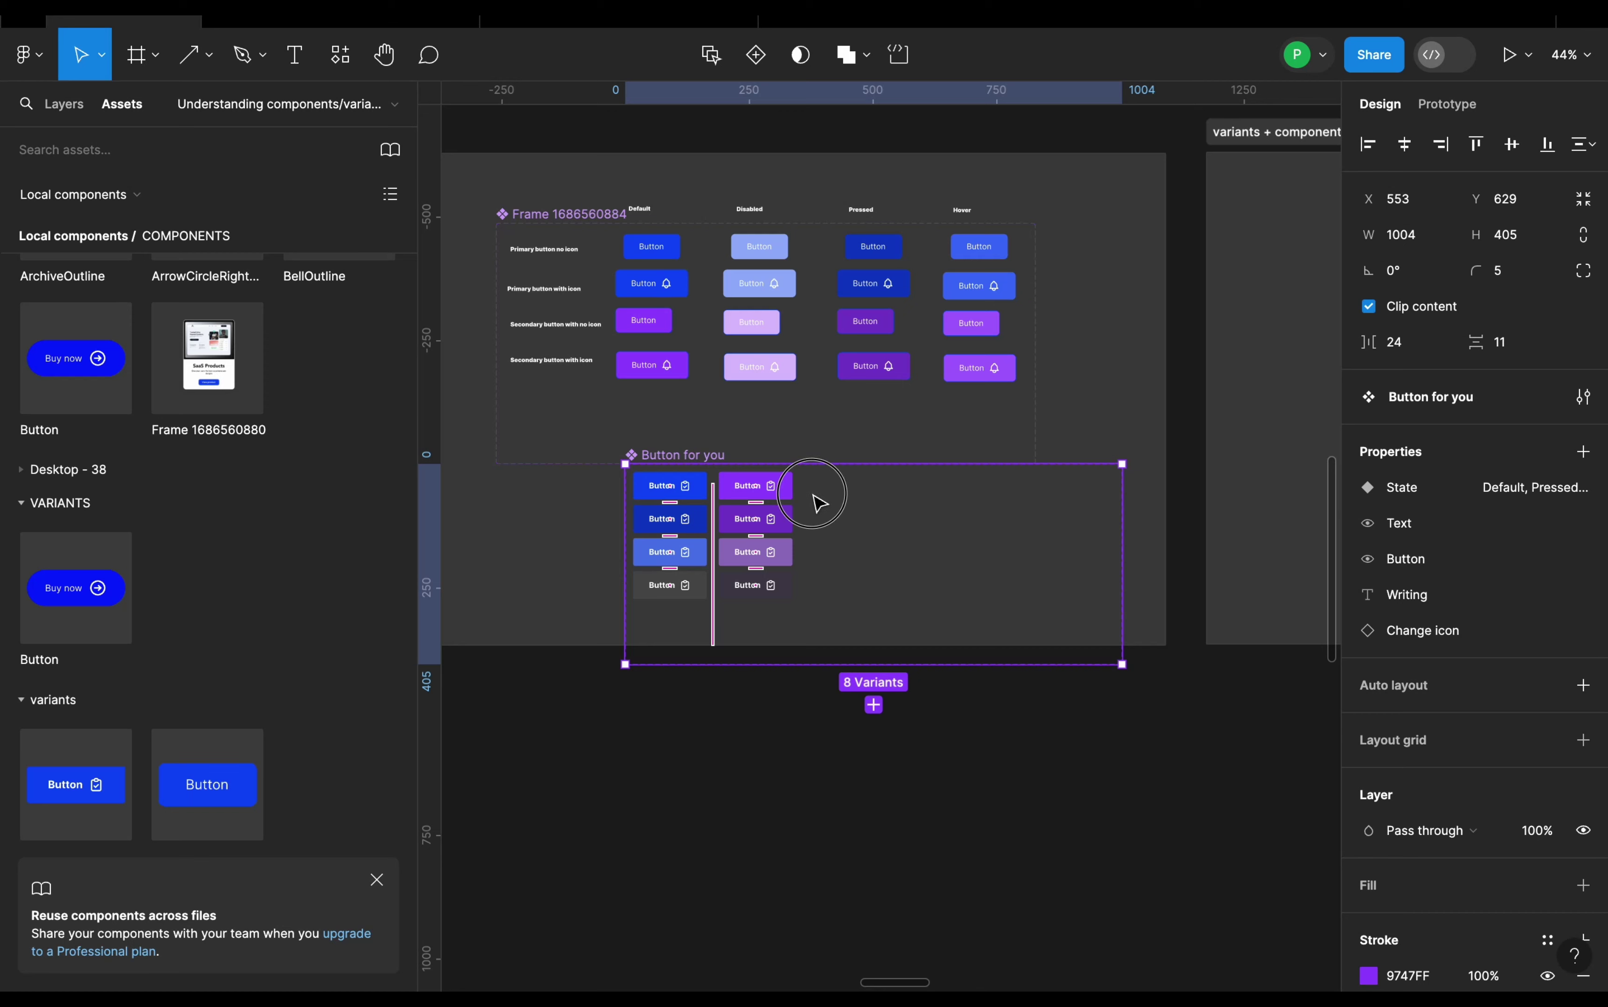
drag(818, 497, 706, 522)
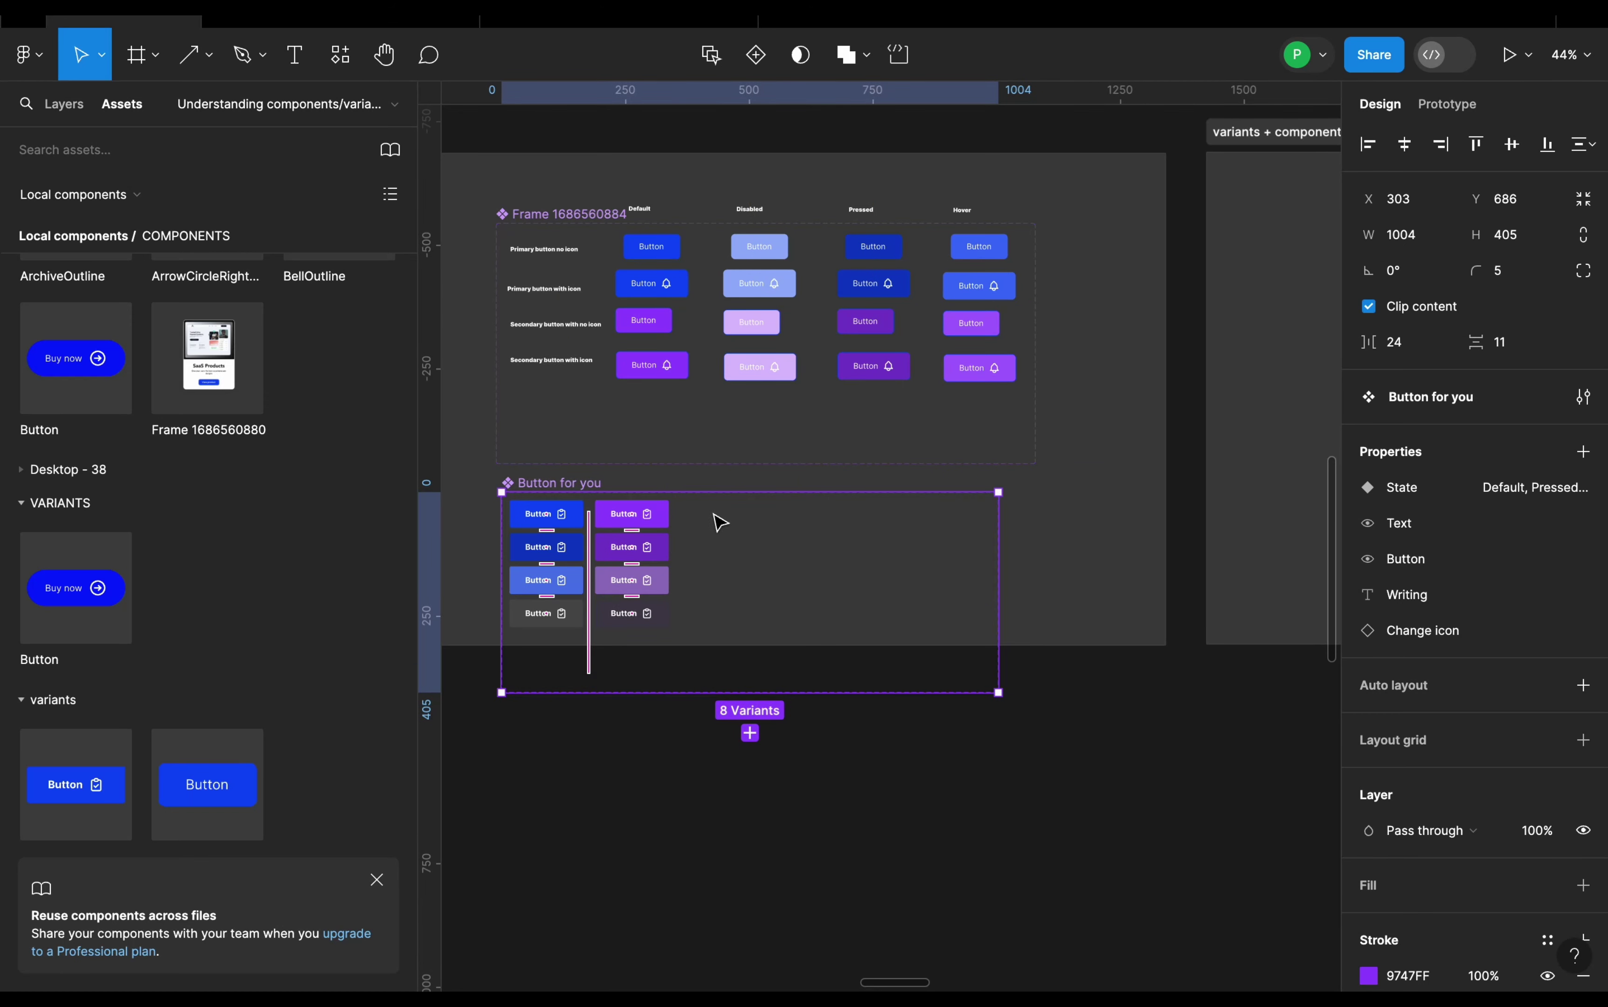